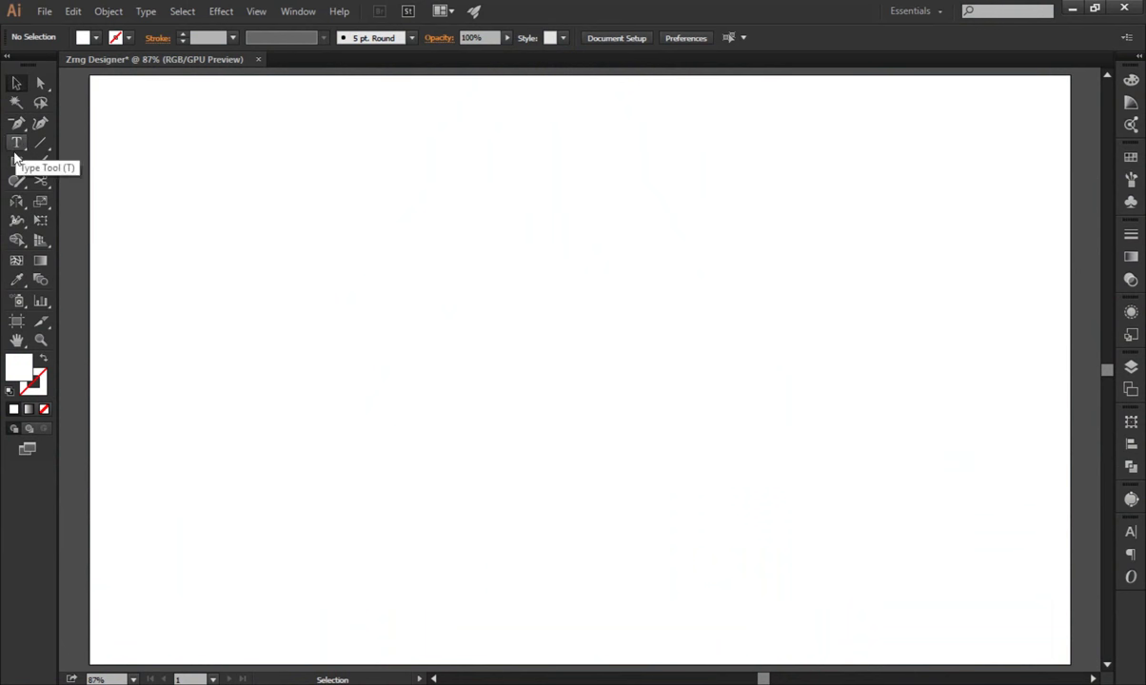
# Create a 50 × 30 rectangle centred horizontally and vertically on the artboard.
pyautogui.click(446, 279)
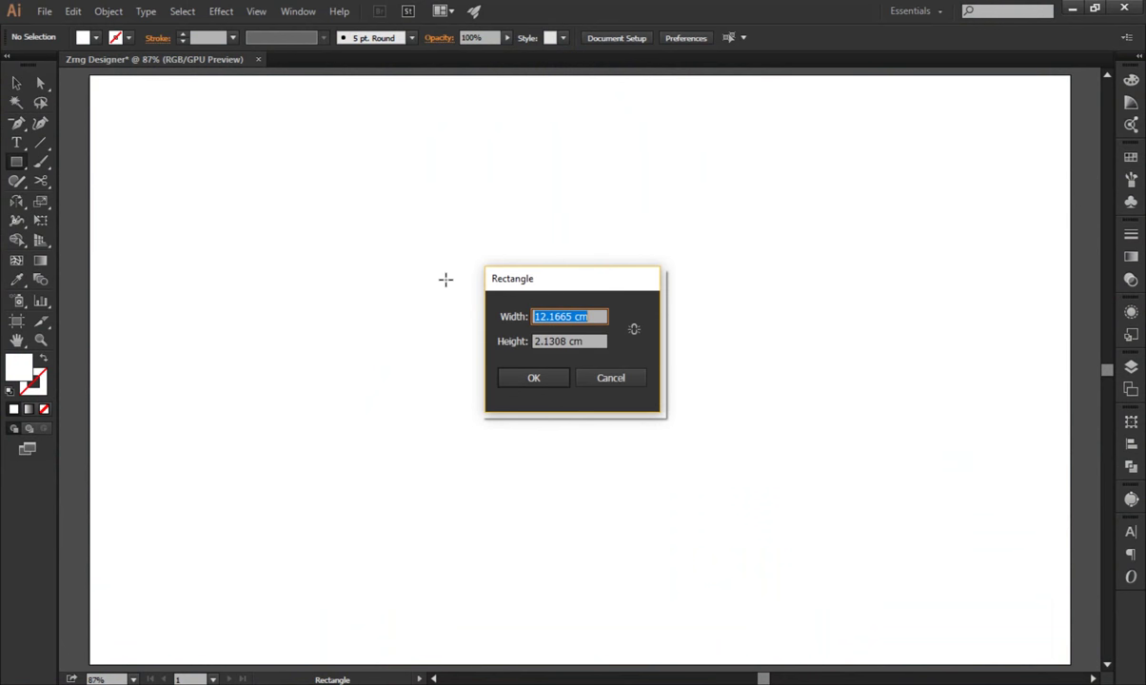
pyautogui.write('50')
pyautogui.press('Tab')
pyautogui.write('30')
pyautogui.press('Return')
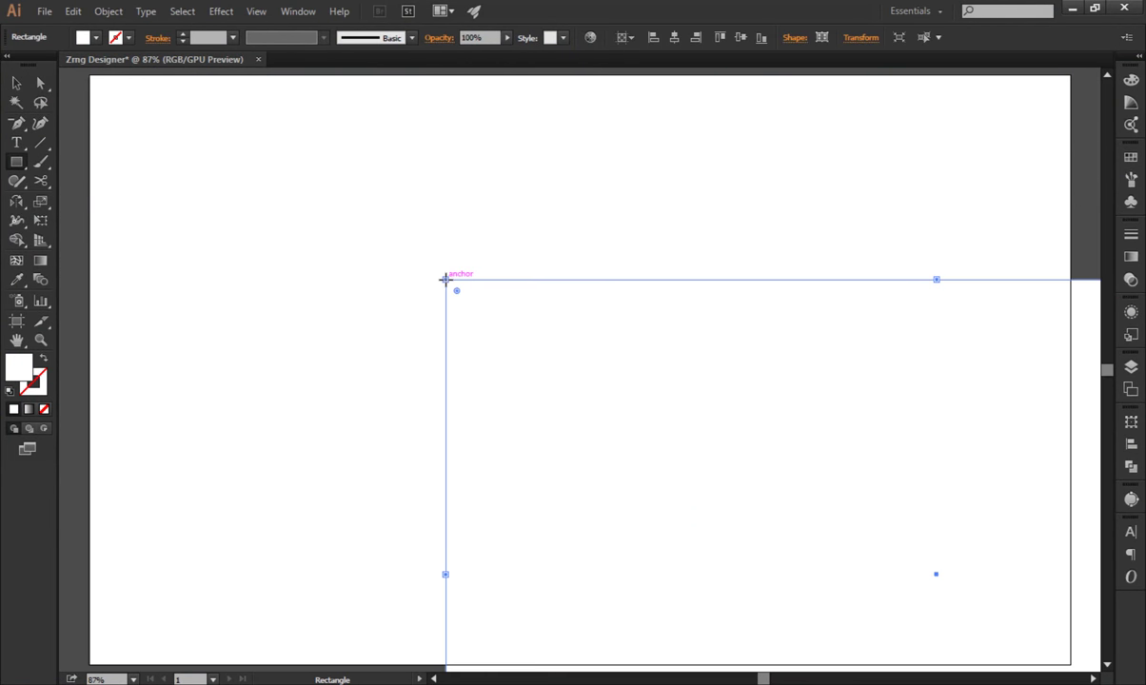
pyautogui.click(672, 40)
pyautogui.click(741, 37)
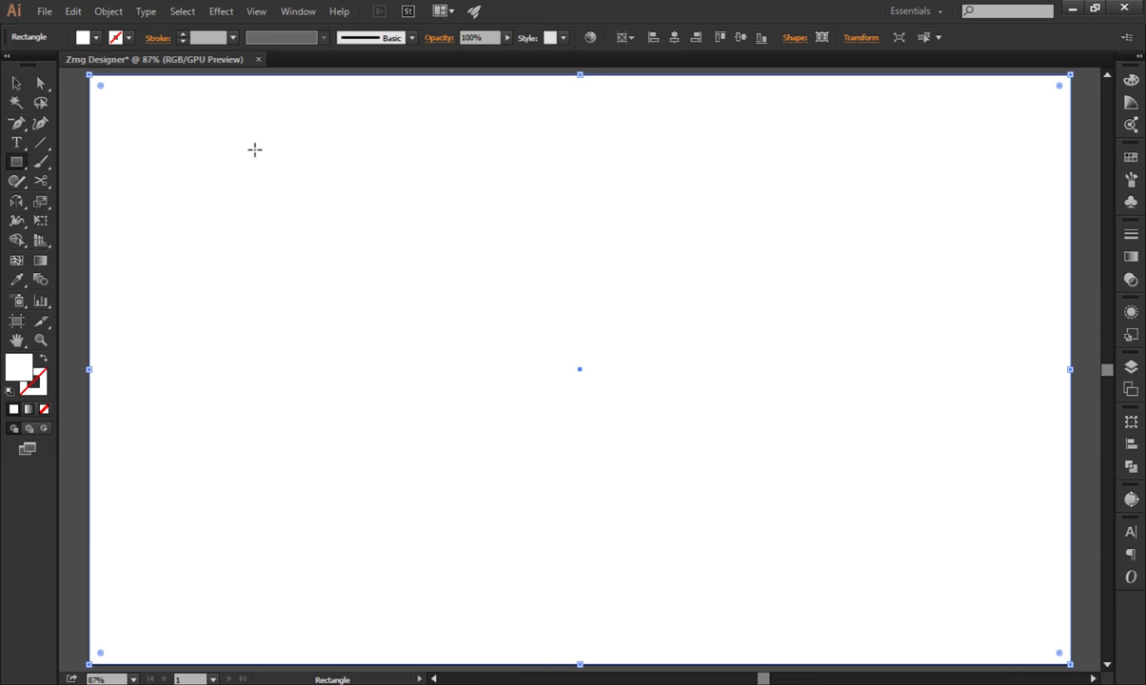
pyautogui.click(16, 83)
# Fill the background rectangle with the White, Black gradient set to Radial.
pyautogui.click(1131, 257)
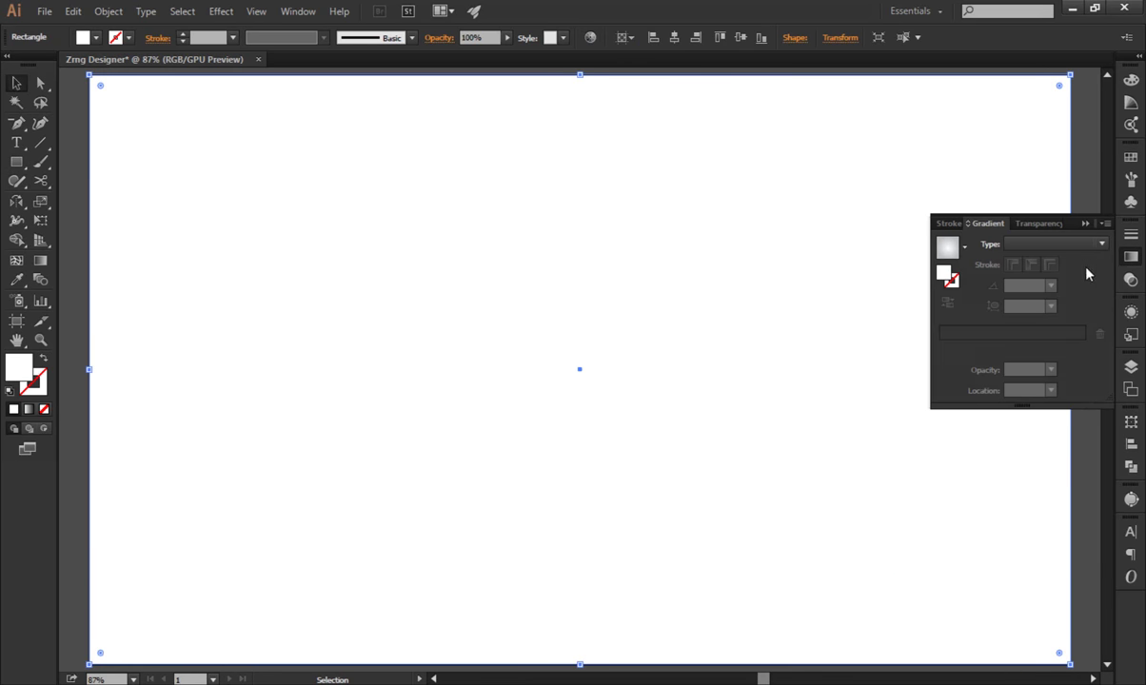
pyautogui.click(965, 247)
pyautogui.click(874, 278)
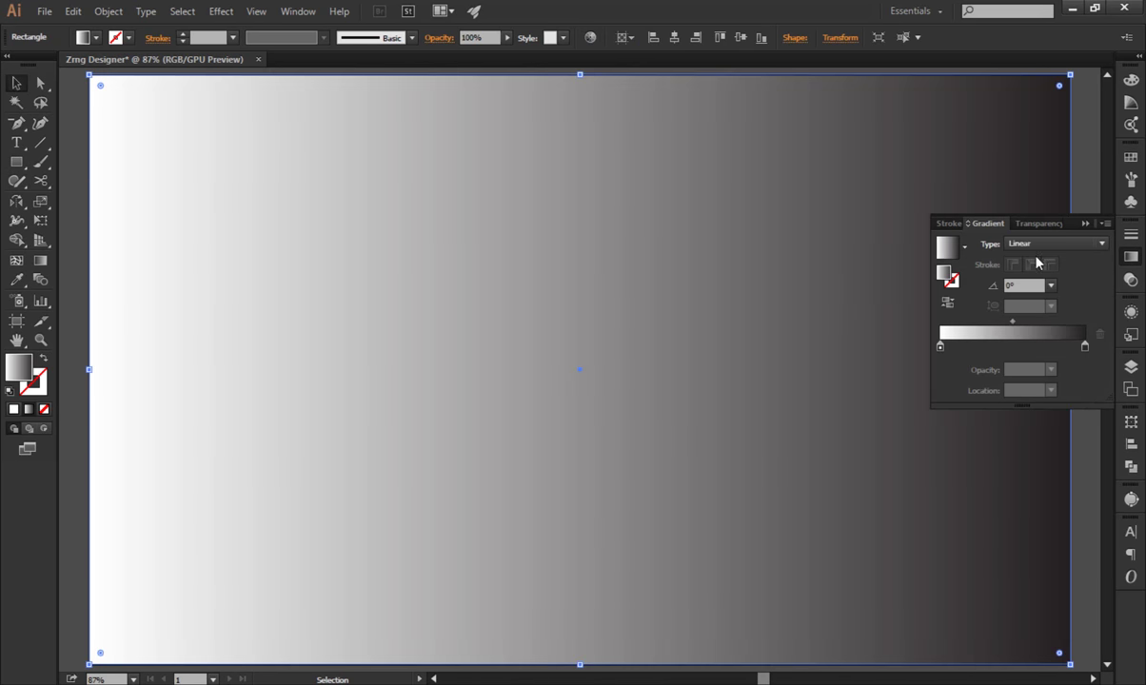
pyautogui.click(1047, 244)
pyautogui.click(1033, 271)
# Change the dark outer gradient stop to a mid grey swatch.
pyautogui.doubleClick(1085, 347)
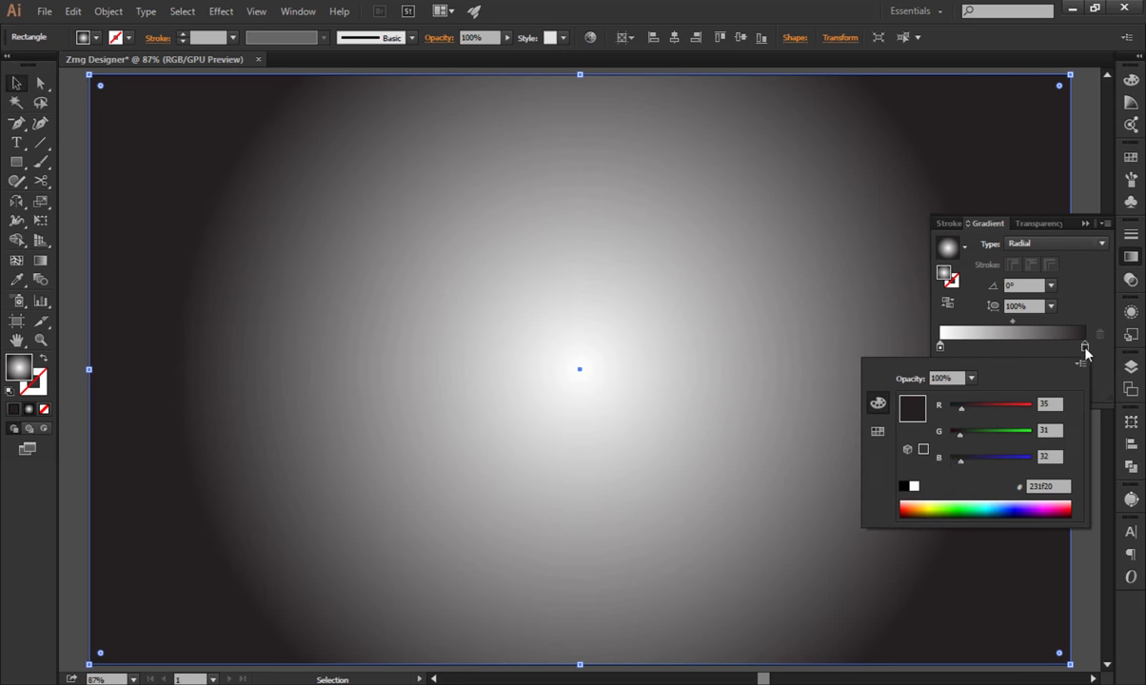
pyautogui.click(877, 432)
pyautogui.click(957, 434)
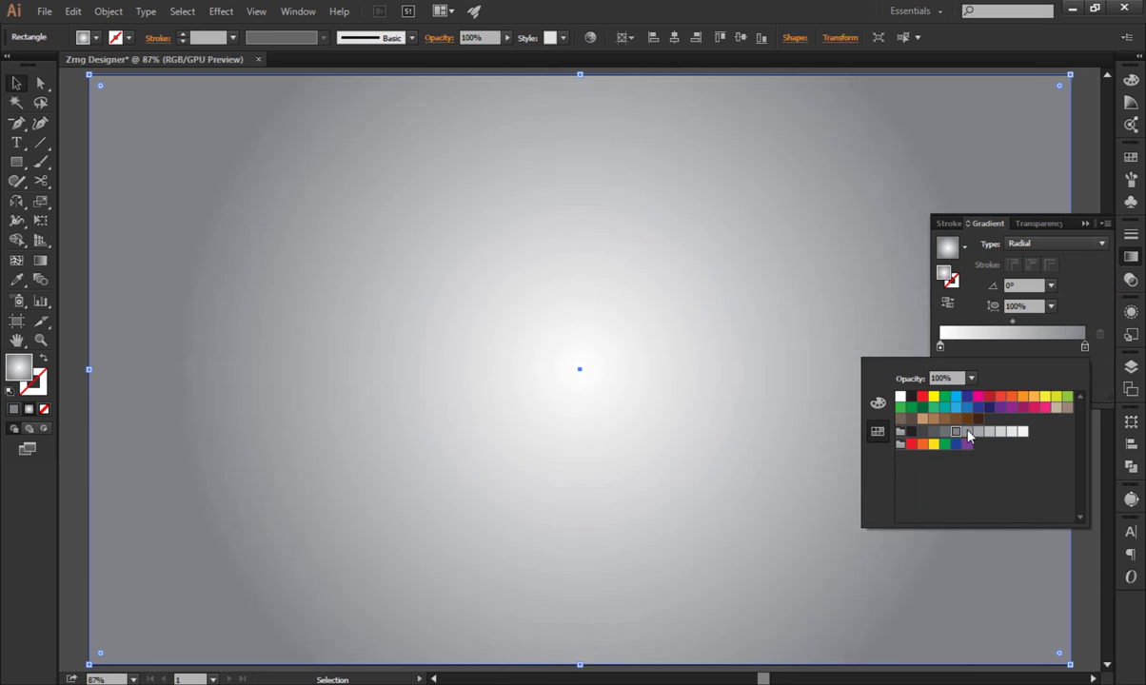
pyautogui.click(967, 433)
pyautogui.click(981, 433)
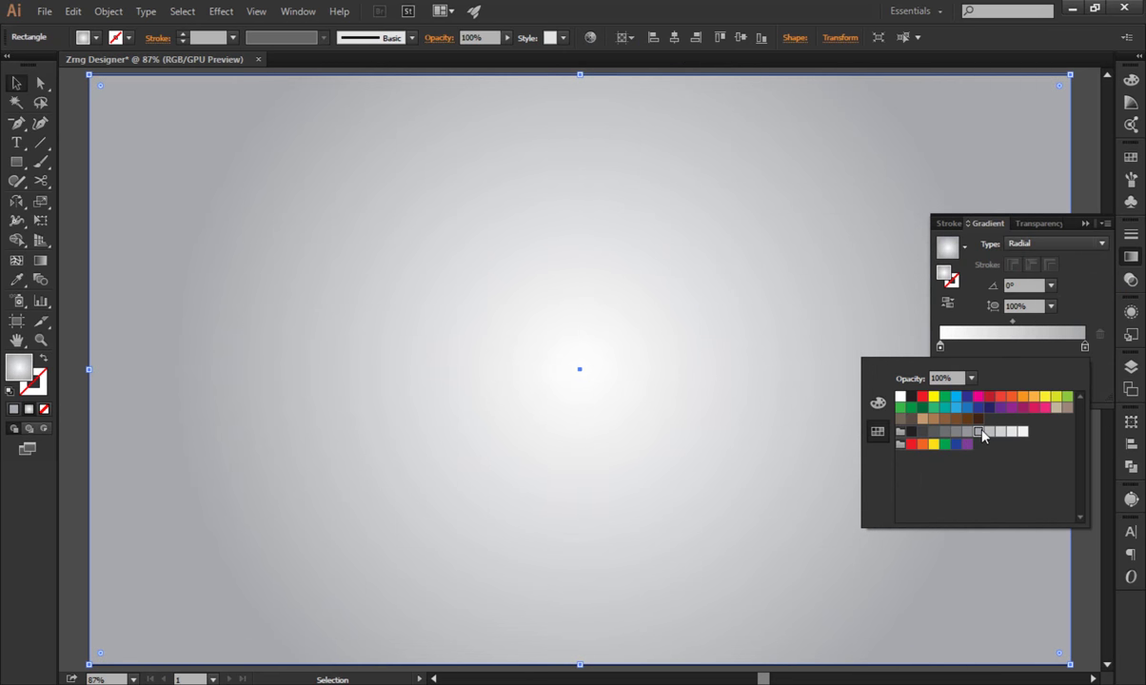
pyautogui.click(967, 433)
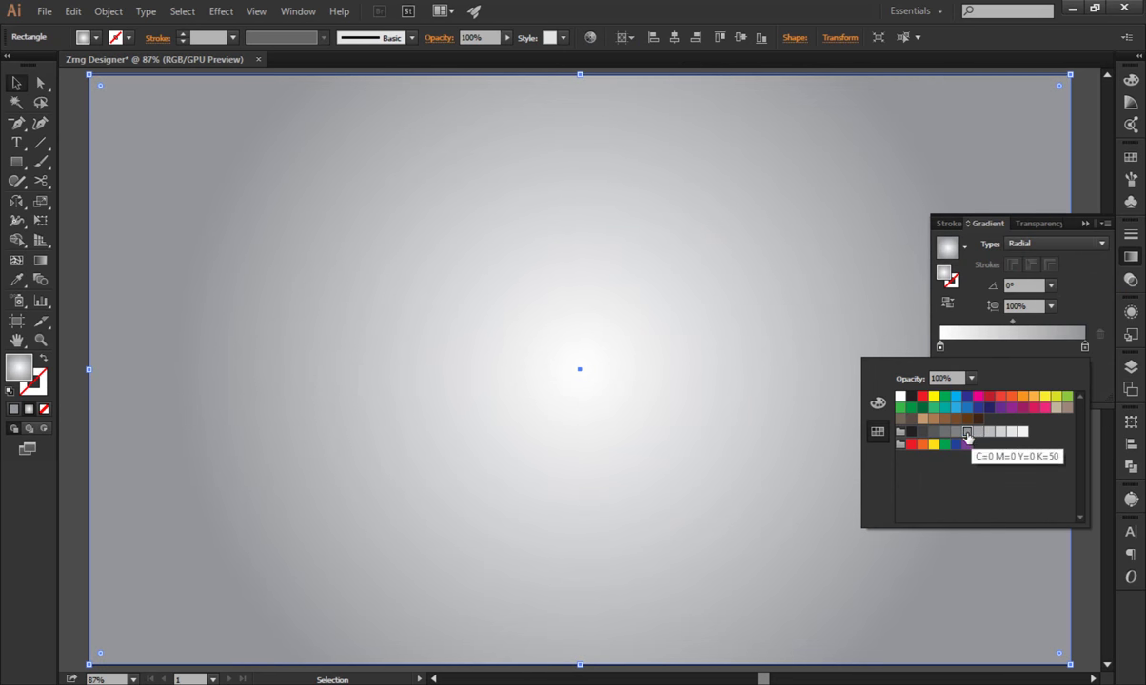
pyautogui.click(956, 433)
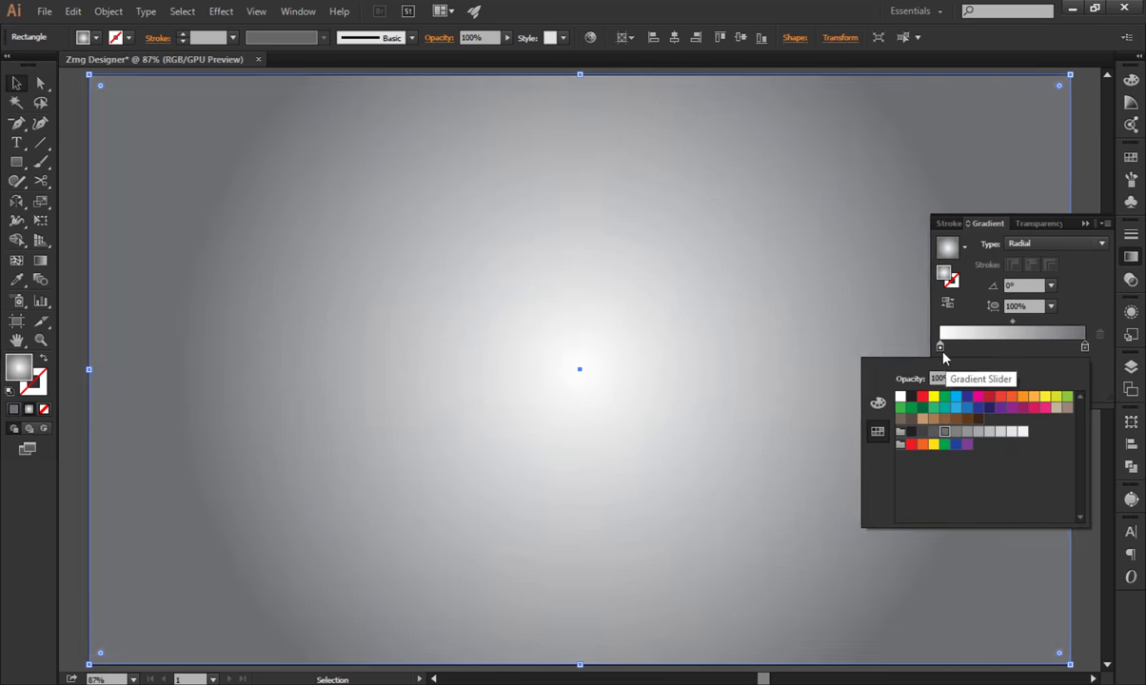
pyautogui.click(940, 347)
# Make the centre stop light grey and the outer stop grey K=60.
pyautogui.doubleClick(939, 346)
pyautogui.click(990, 433)
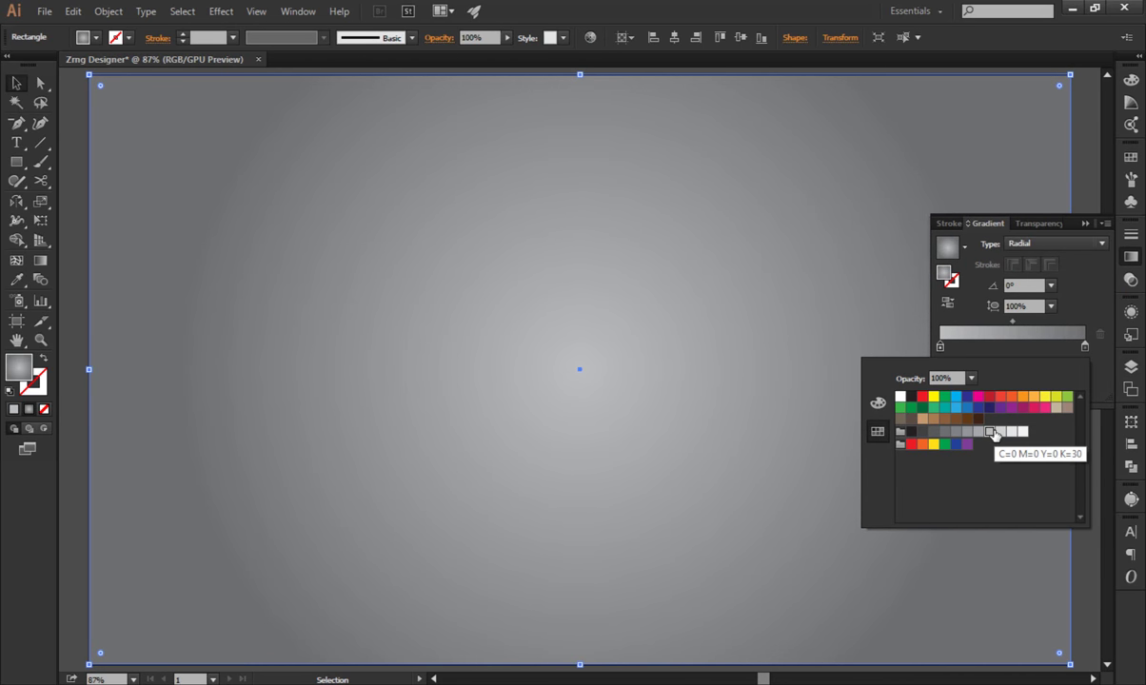
pyautogui.click(980, 433)
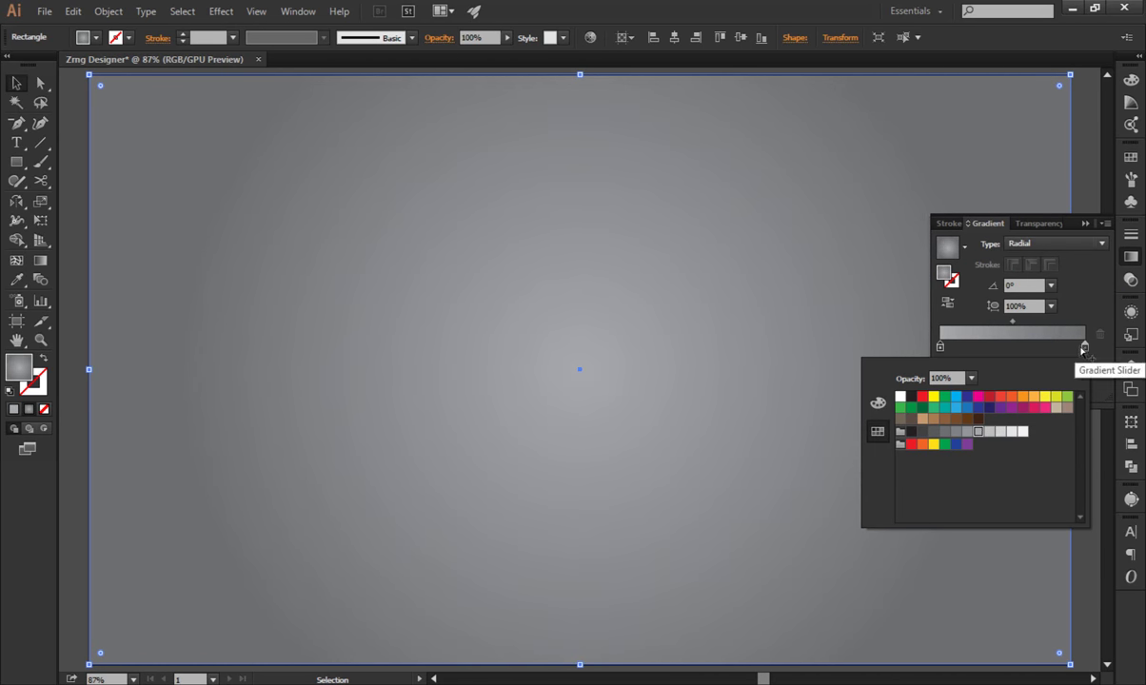
pyautogui.click(1084, 346)
pyautogui.doubleClick(1084, 346)
pyautogui.click(955, 433)
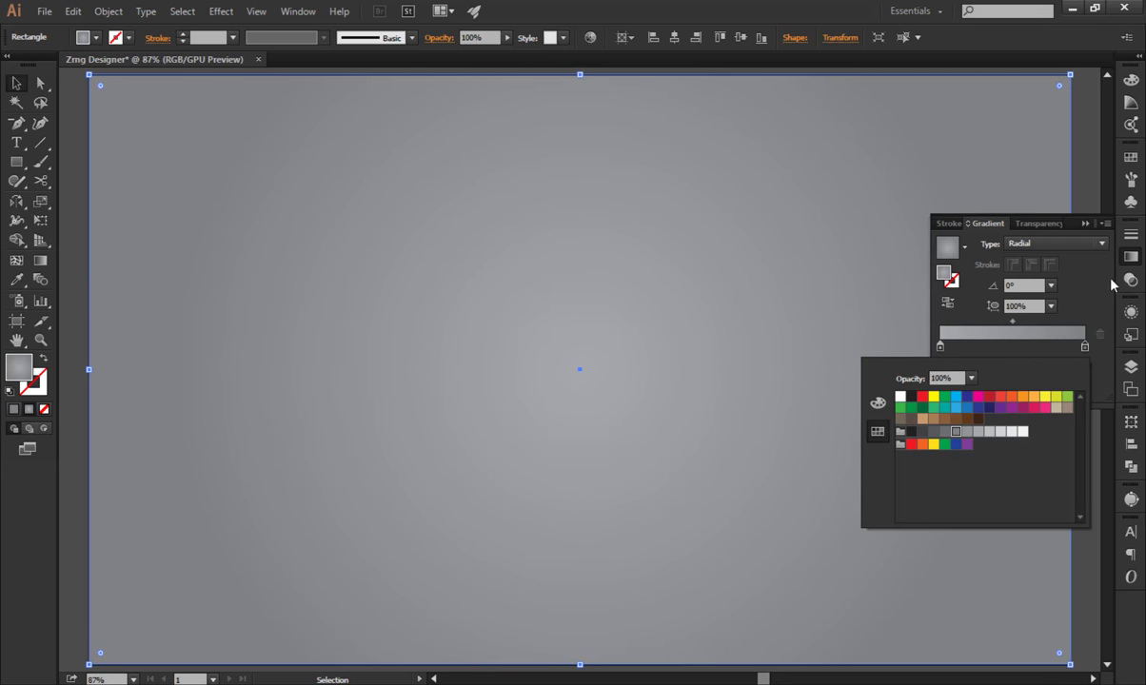
pyautogui.click(943, 349)
pyautogui.doubleClick(942, 348)
pyautogui.click(979, 433)
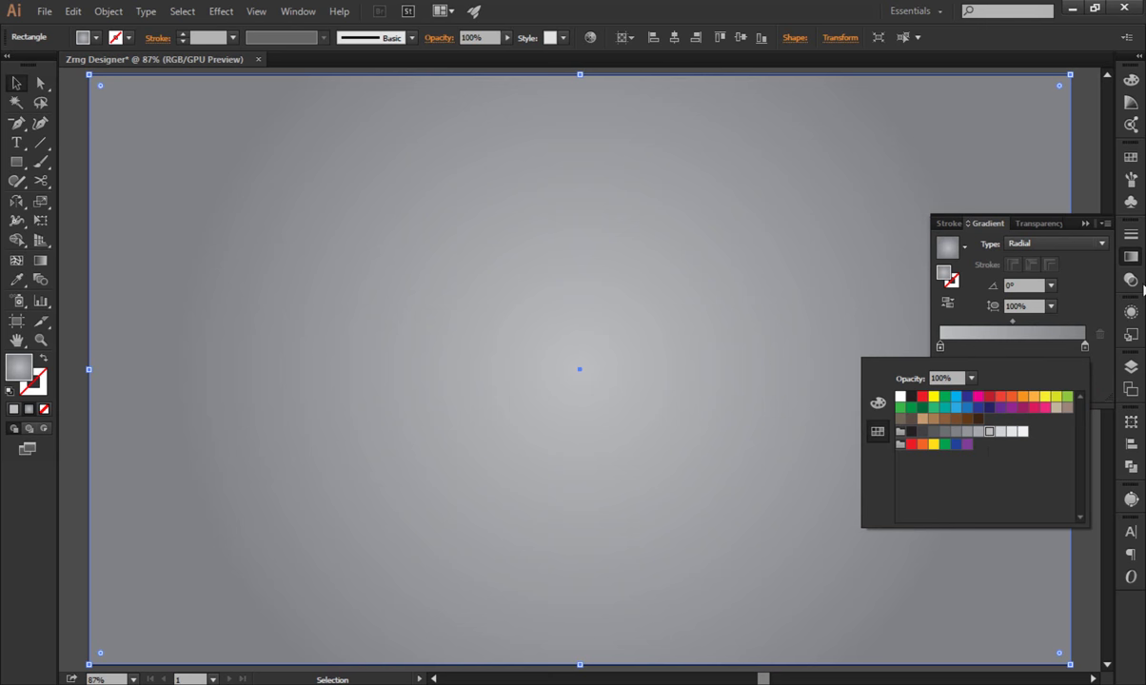
pyautogui.click(1131, 257)
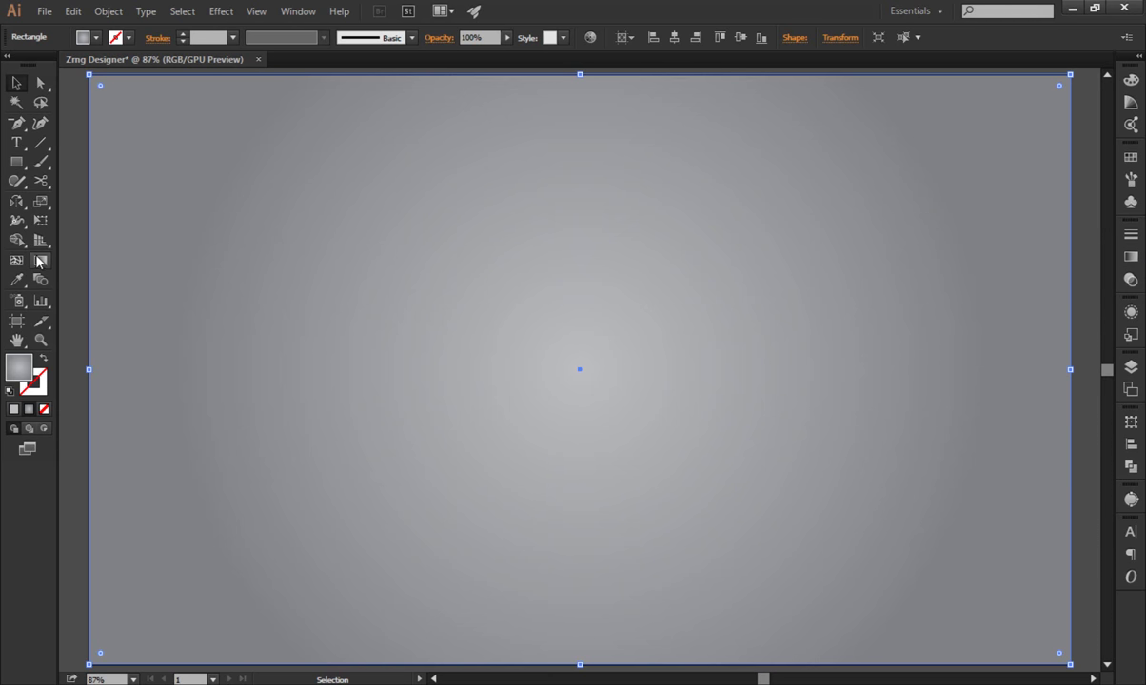
# Squash the radial glow flat, stretch it wider than the artboard and move it low.
pyautogui.click(40, 260)
pyautogui.keyDown('alt'); pyautogui.scroll(-1, 360, 350); pyautogui.keyUp('alt')
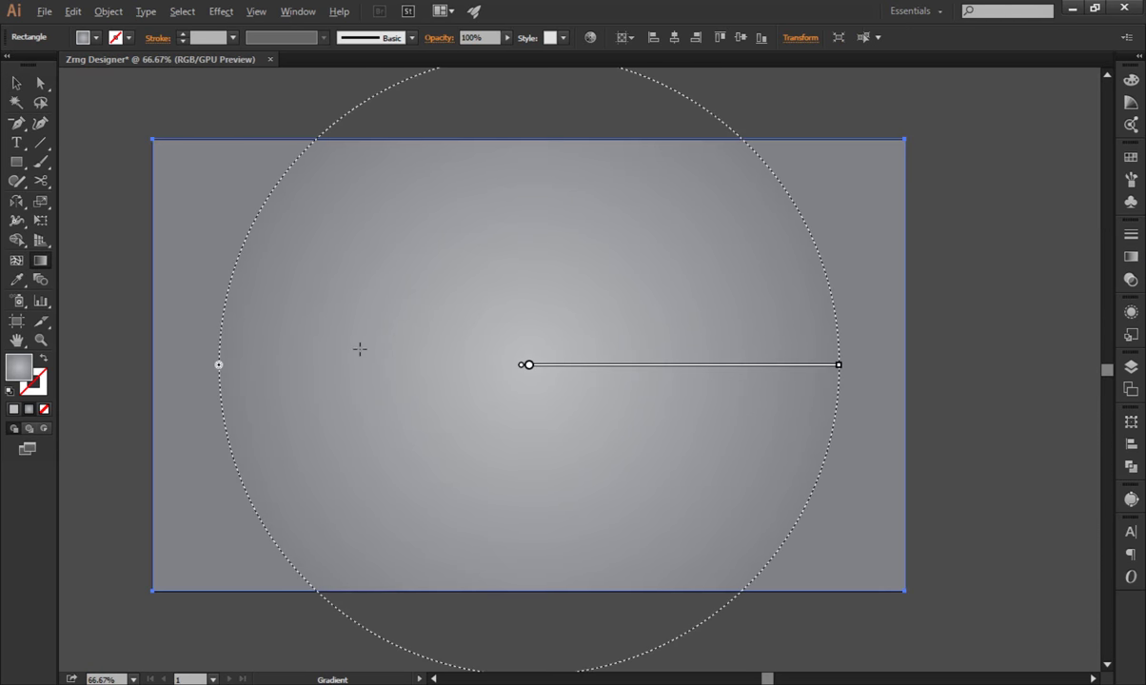
pyautogui.keyDown('alt'); pyautogui.scroll(-1, 360, 349); pyautogui.keyUp('alt')
pyautogui.moveTo(486, 128); pyautogui.dragTo(483, 314)
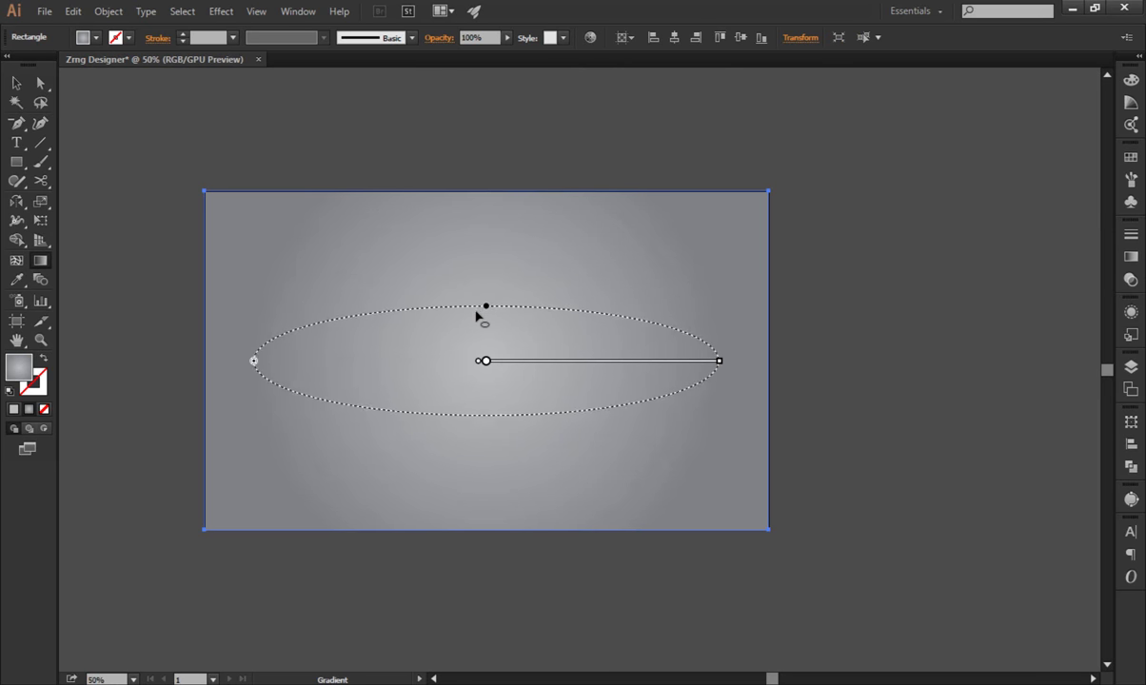
pyautogui.moveTo(381, 410); pyautogui.dragTo(521, 371)
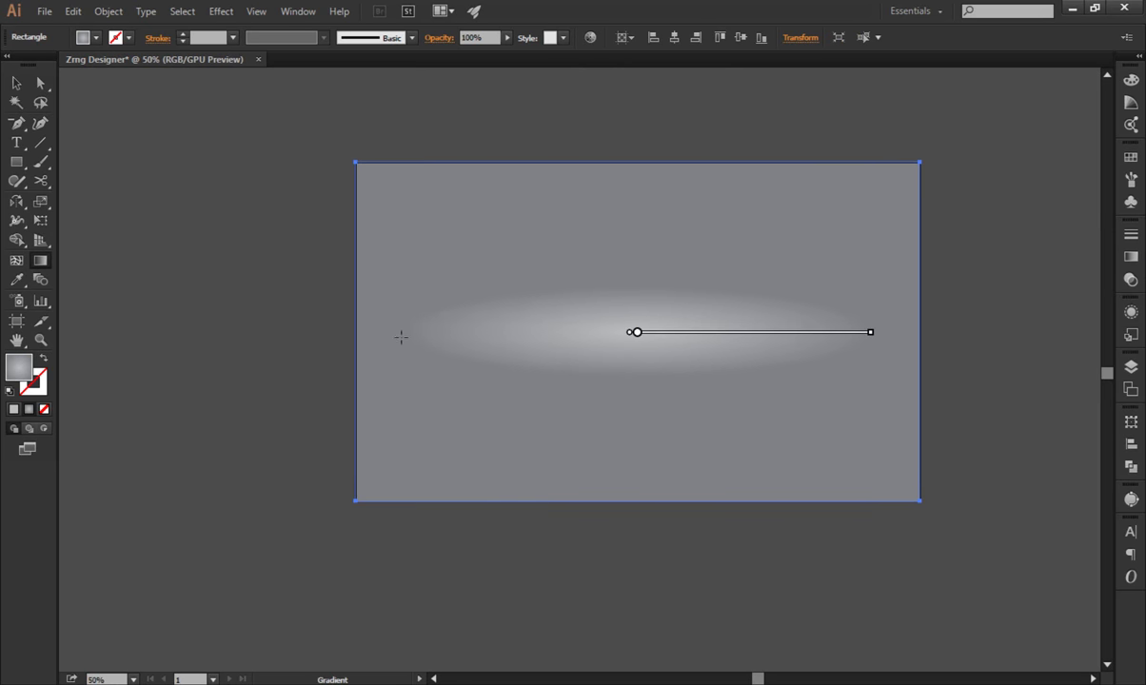
pyautogui.moveTo(404, 332); pyautogui.dragTo(196, 332)
pyautogui.moveTo(752, 332)
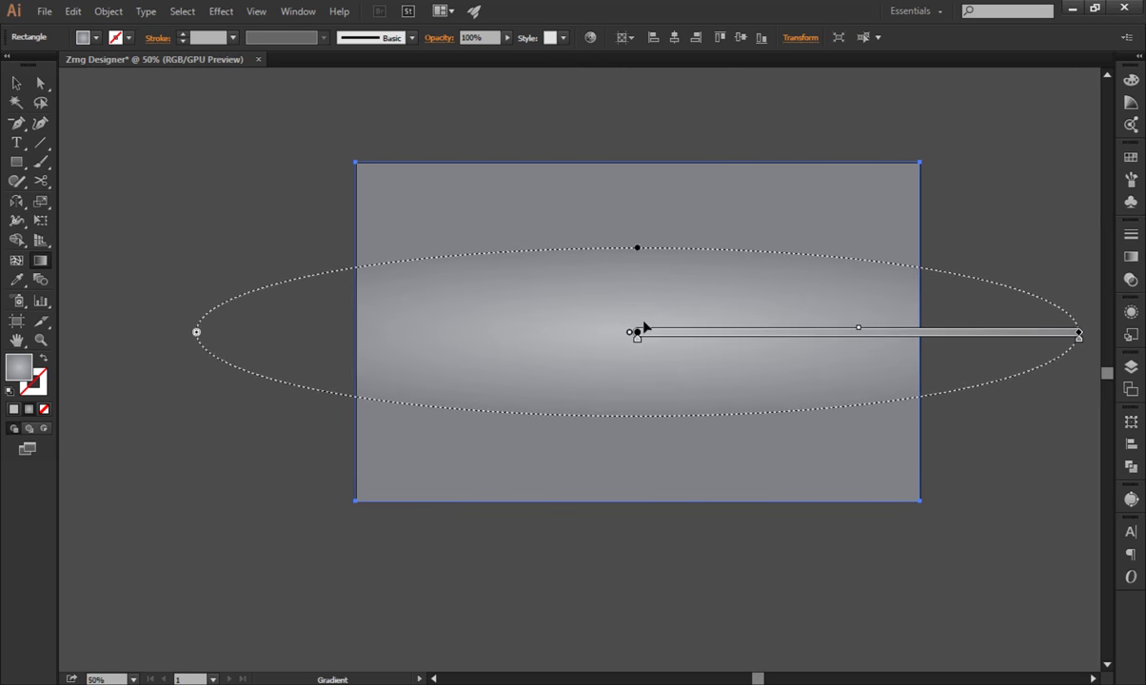
pyautogui.moveTo(637, 333); pyautogui.dragTo(635, 438)
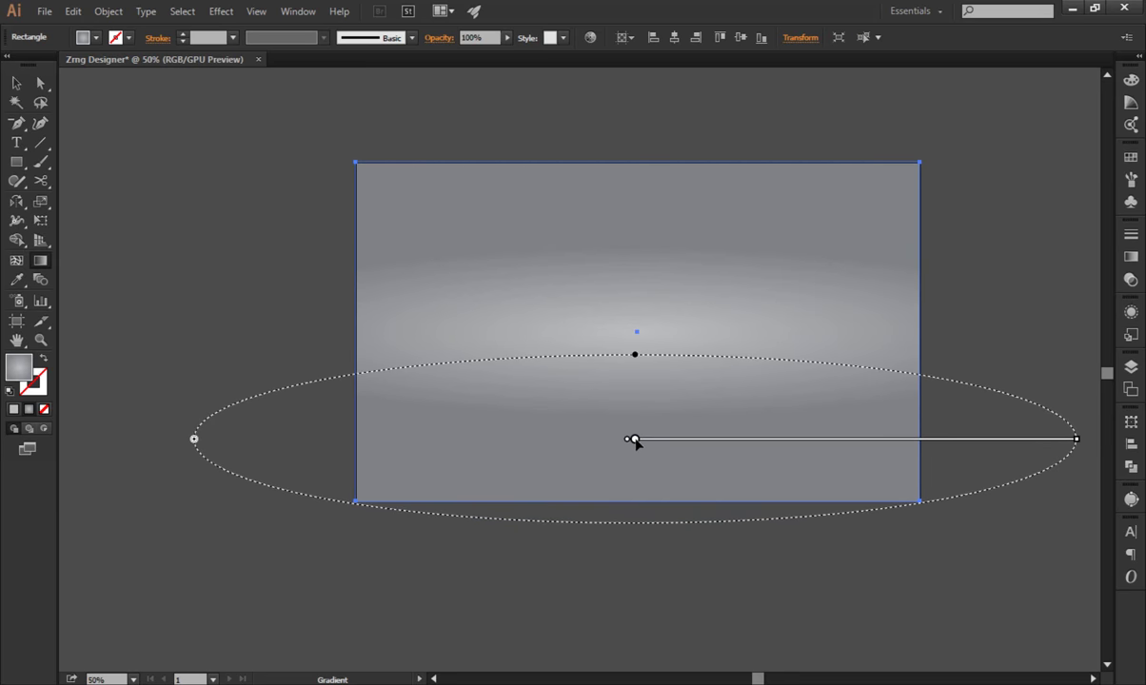
pyautogui.click(16, 83)
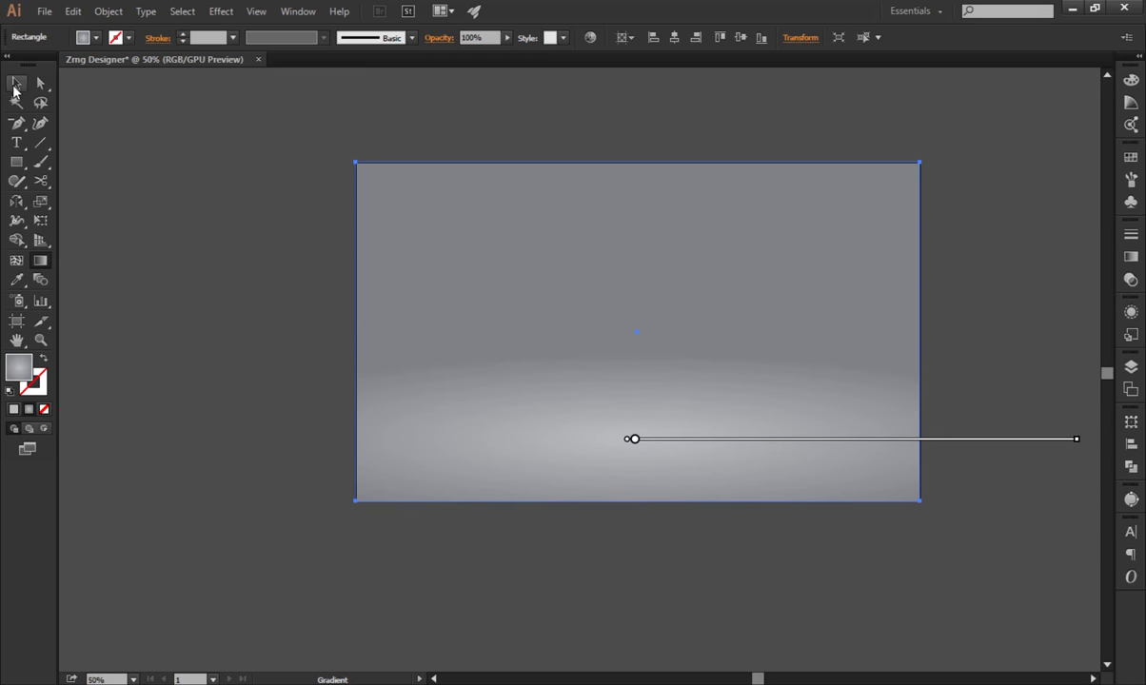
pyautogui.hotkey('ctrl', 'shift', 'a')
pyautogui.hotkey('ctrl', '0')
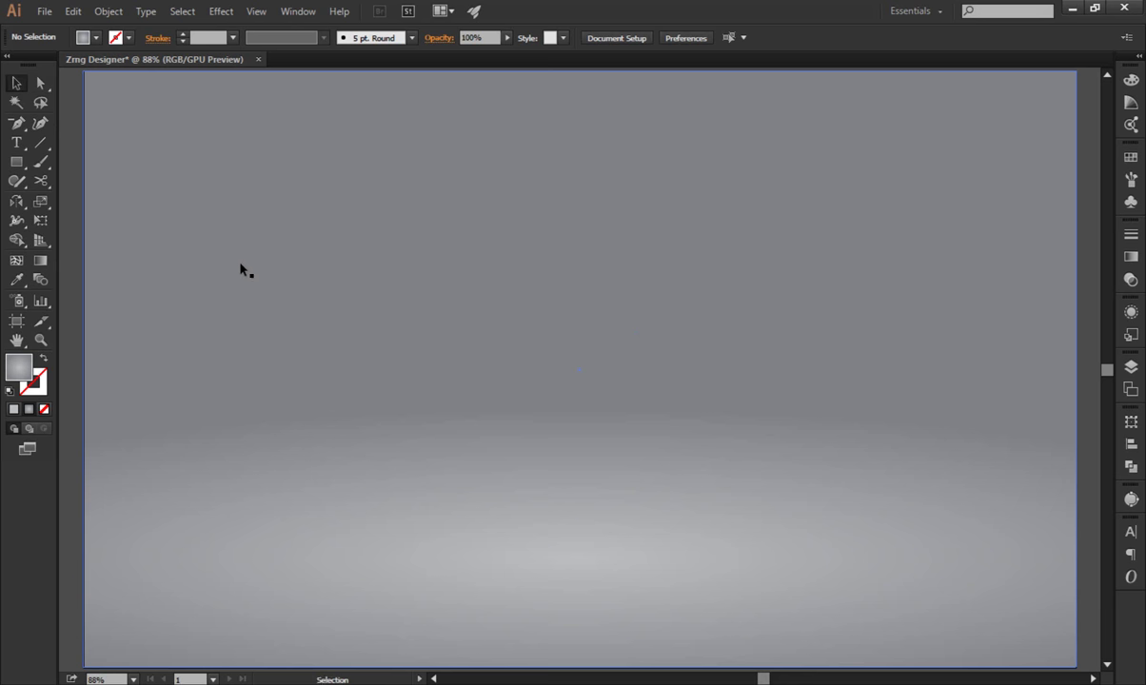
# Set the background gradient's outer stop to a darker grey swatch.
pyautogui.click(763, 300)
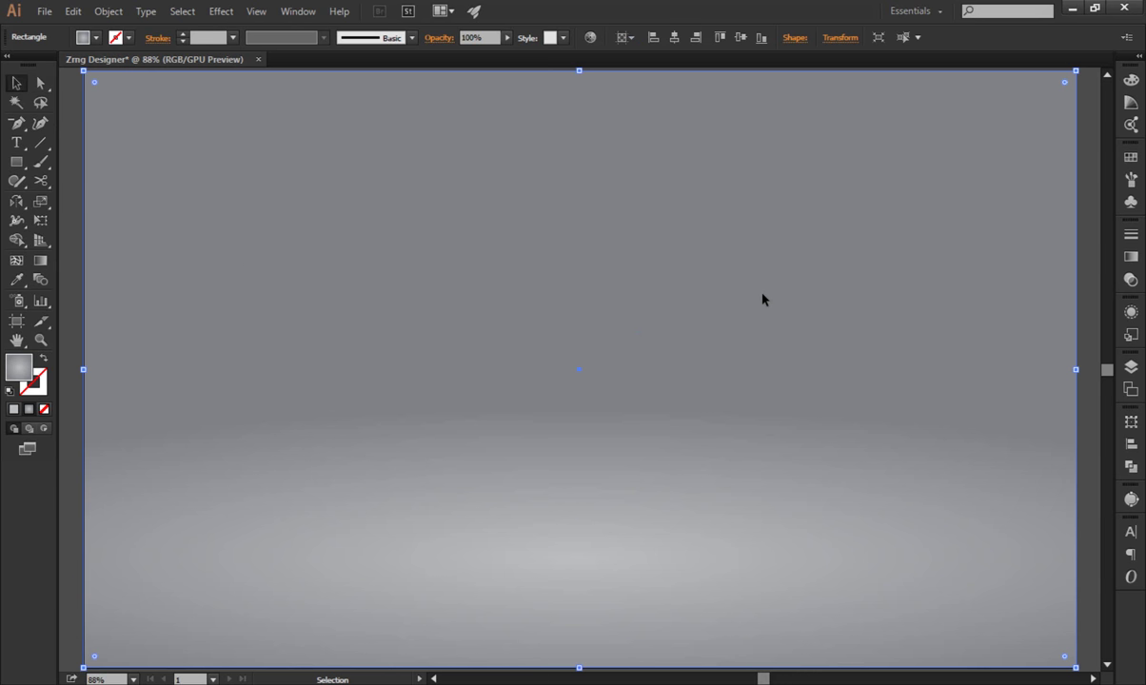
pyautogui.click(1131, 256)
pyautogui.doubleClick(1085, 349)
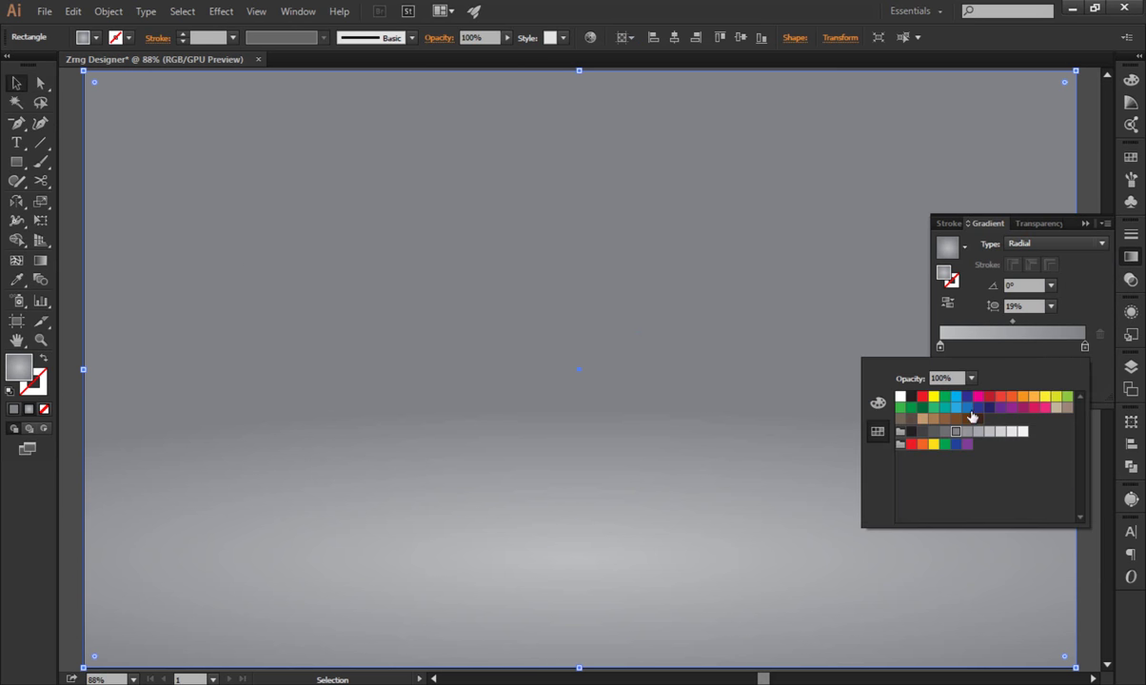
pyautogui.click(967, 433)
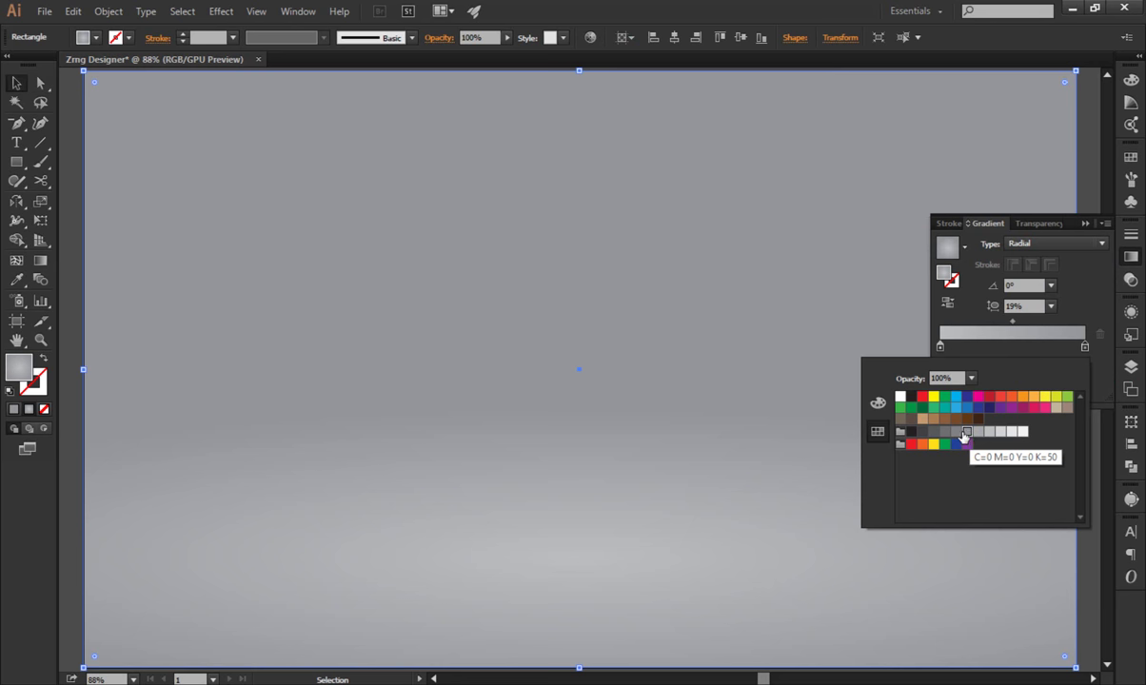
pyautogui.click(878, 403)
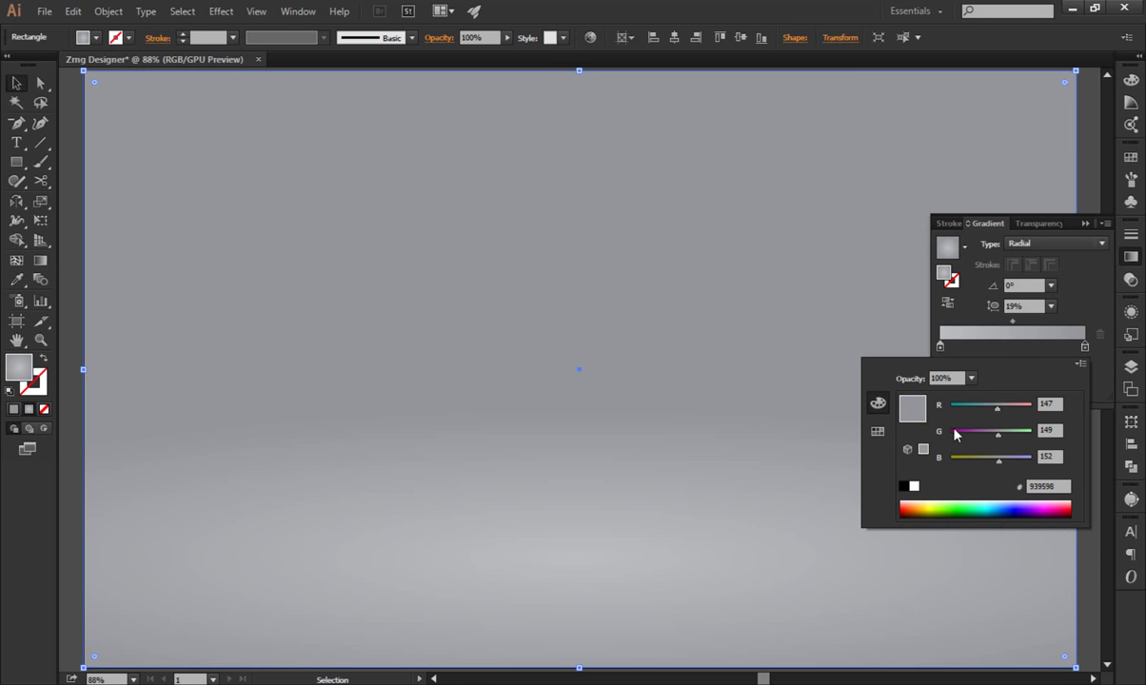
pyautogui.click(878, 431)
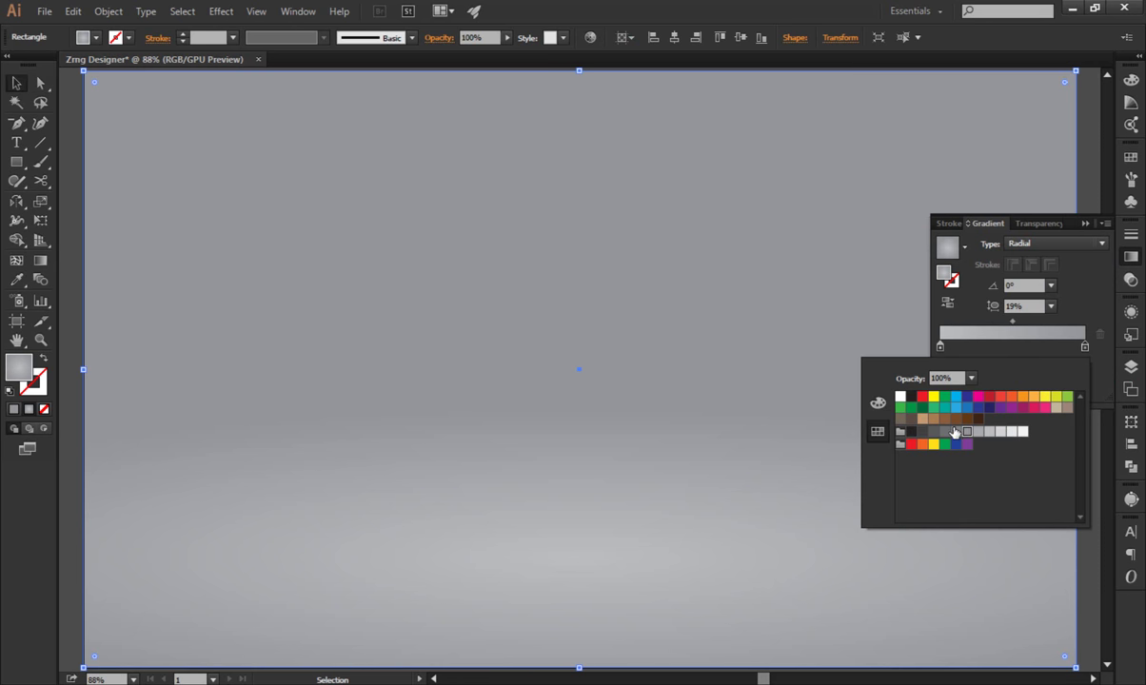
pyautogui.click(954, 433)
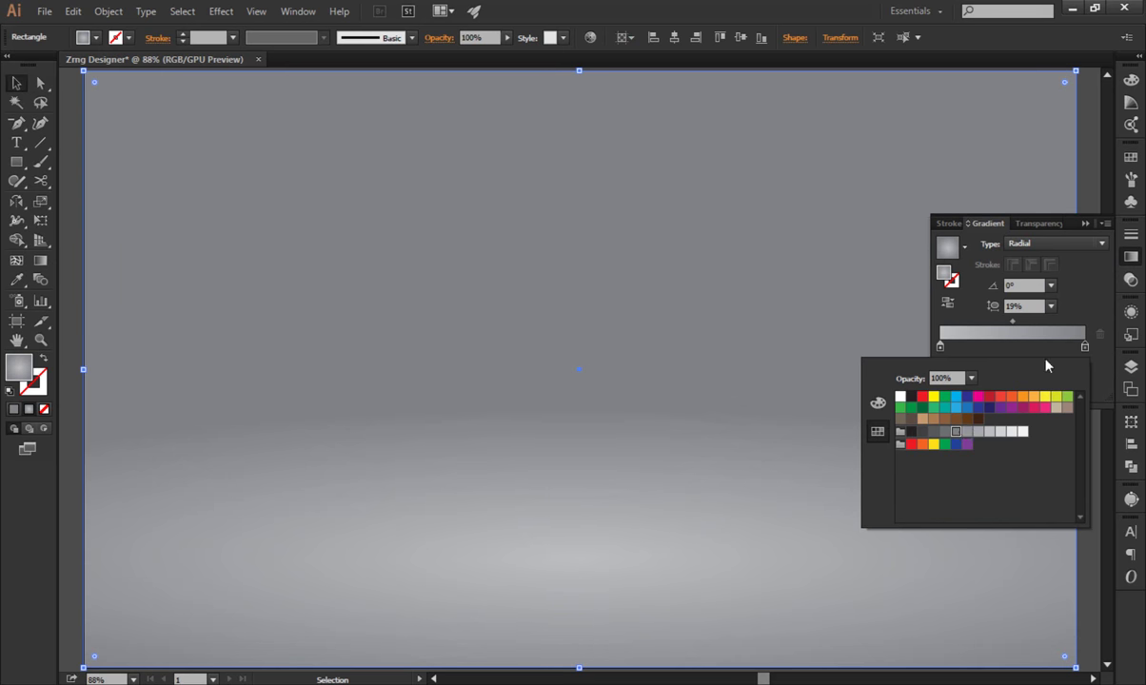
pyautogui.click(1129, 258)
pyautogui.click(1090, 281)
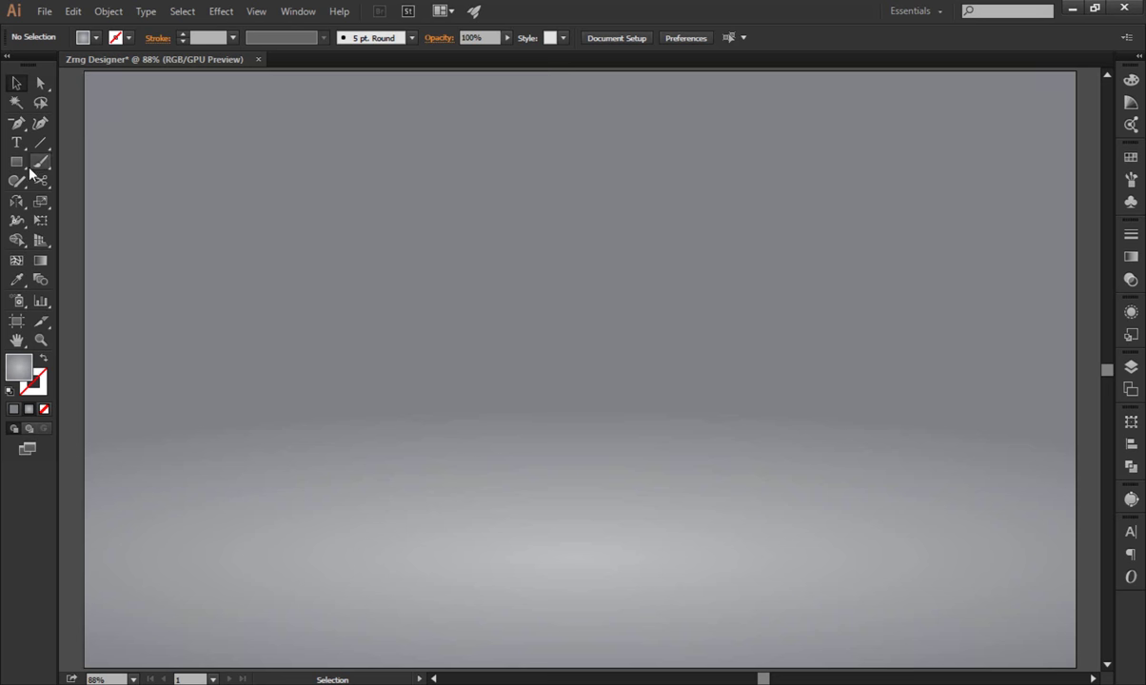
# Draw a flat white-filled ellipse in the upper middle of the page.
pyautogui.moveTo(16, 161); pyautogui.dragTo(72, 201)
pyautogui.moveTo(415, 277); pyautogui.dragTo(617, 305)
pyautogui.click(95, 38)
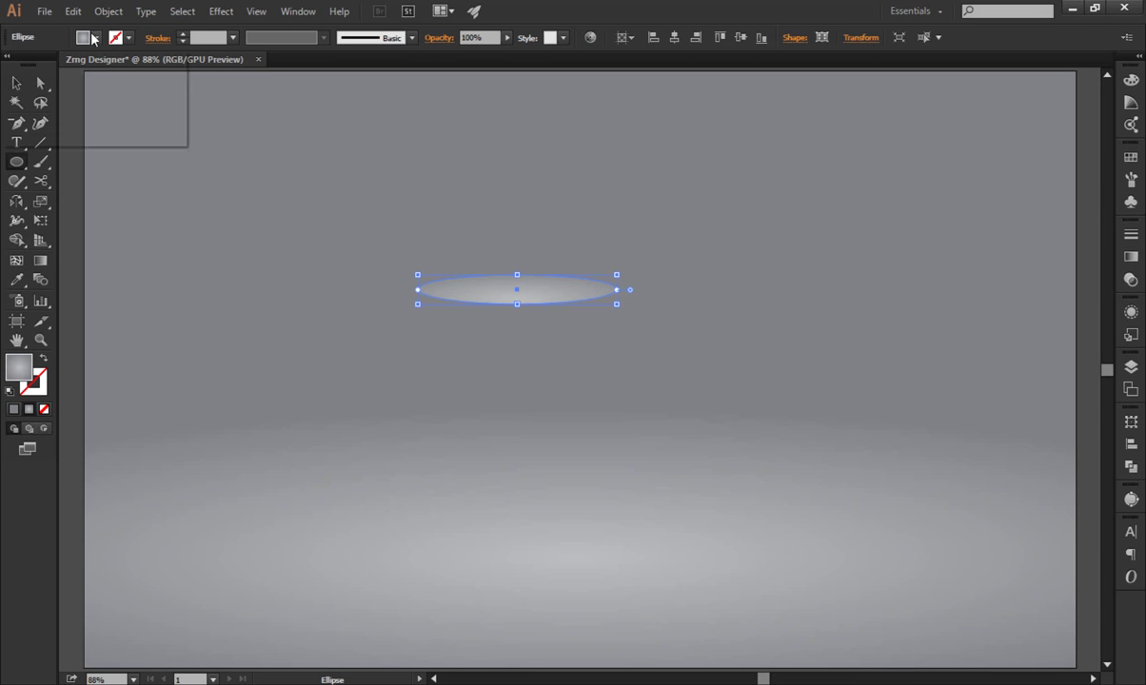
pyautogui.click(34, 61)
pyautogui.click(97, 38)
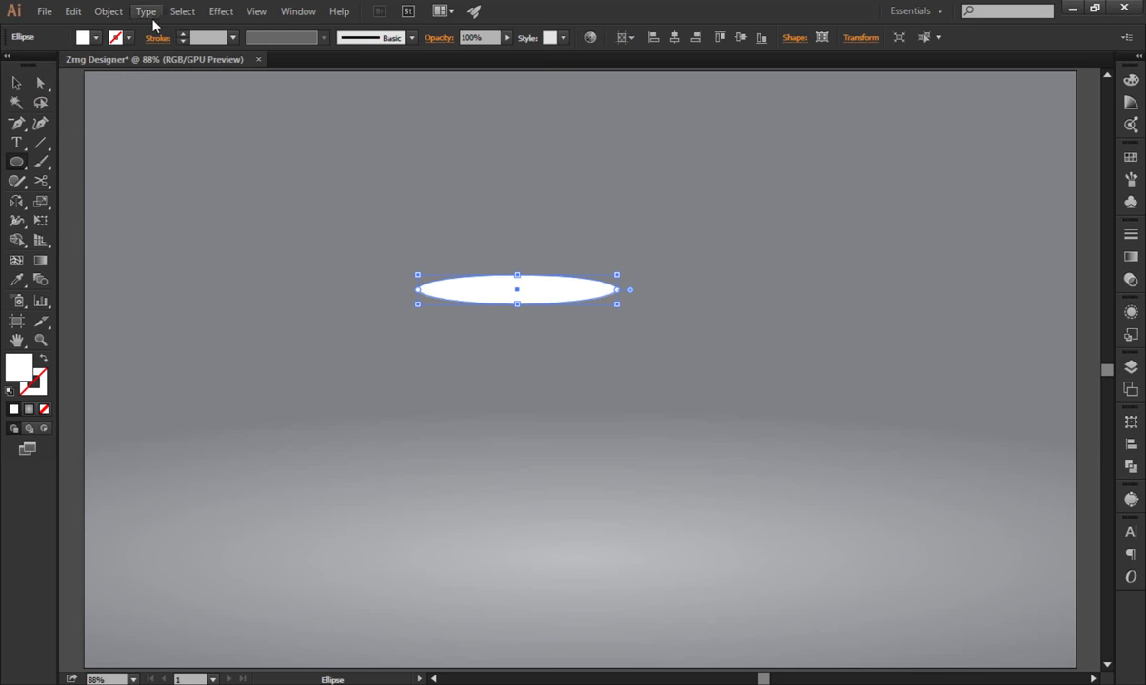
# Apply a 50 pt 3D Extrude & Bevel with Y and Z at 0° and X tilted about 27°.
pyautogui.click(221, 11)
pyautogui.click(429, 105)
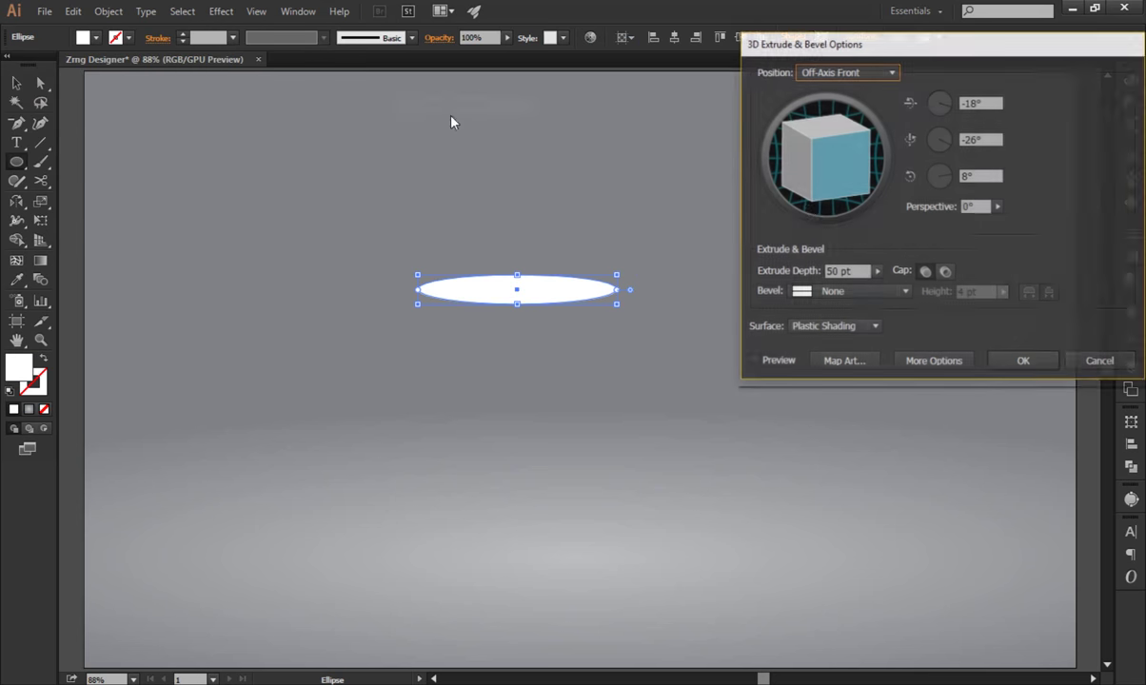
pyautogui.click(754, 361)
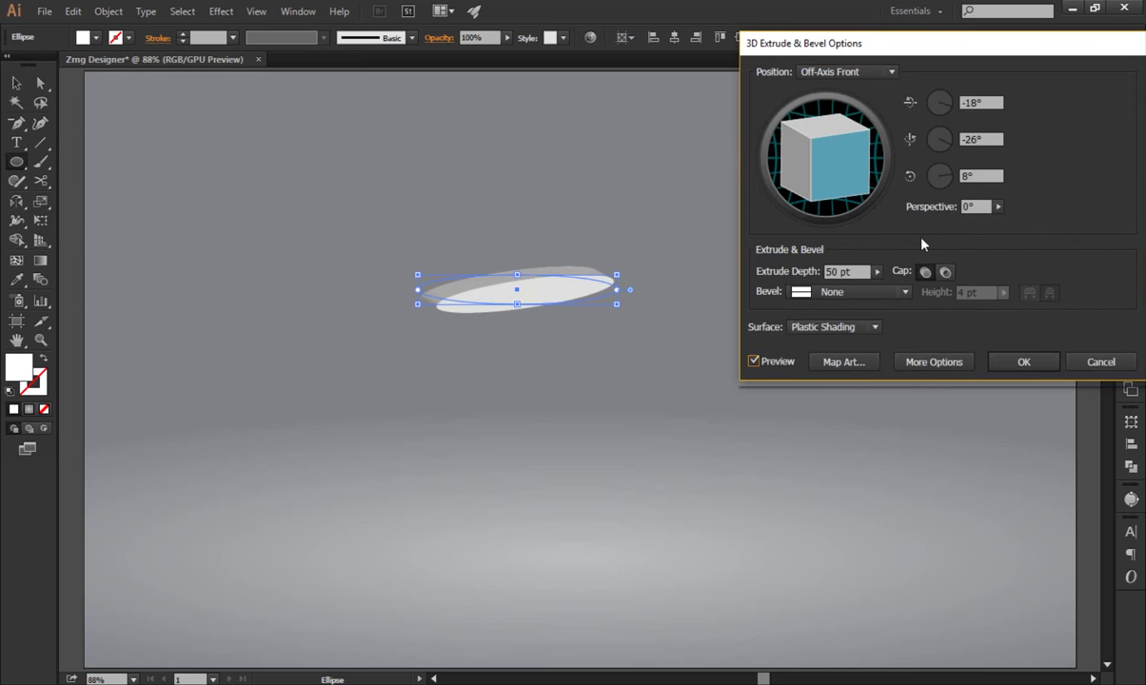
pyautogui.click(969, 138)
pyautogui.write('0')
pyautogui.press('Tab')
pyautogui.write('0')
pyautogui.press('Tab')
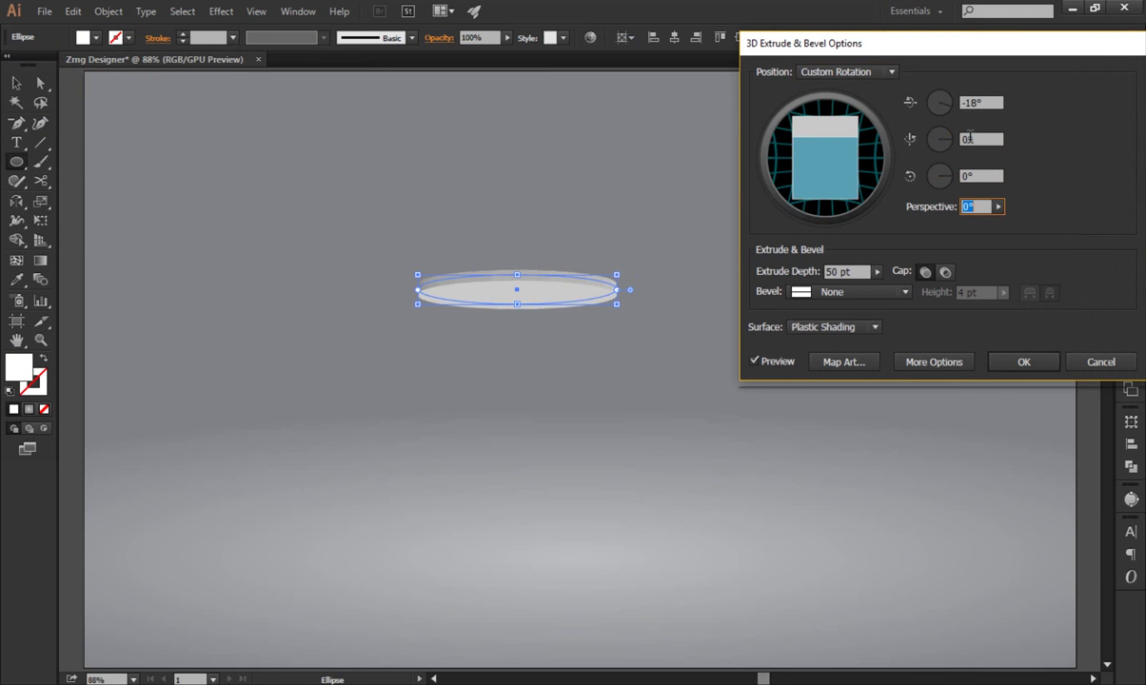
pyautogui.click(971, 102)
pyautogui.write('14')
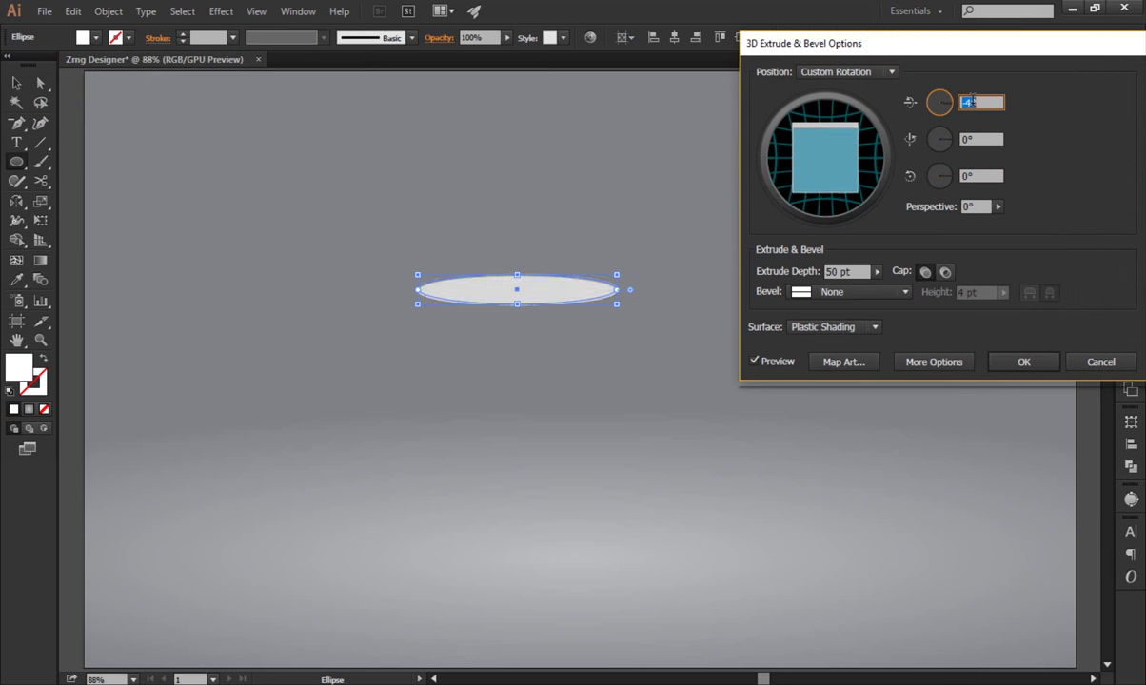
pyautogui.press('Up')
pyautogui.press('Up')
pyautogui.press('Up')
pyautogui.press('Up')
pyautogui.press('Up')
pyautogui.press('Up')
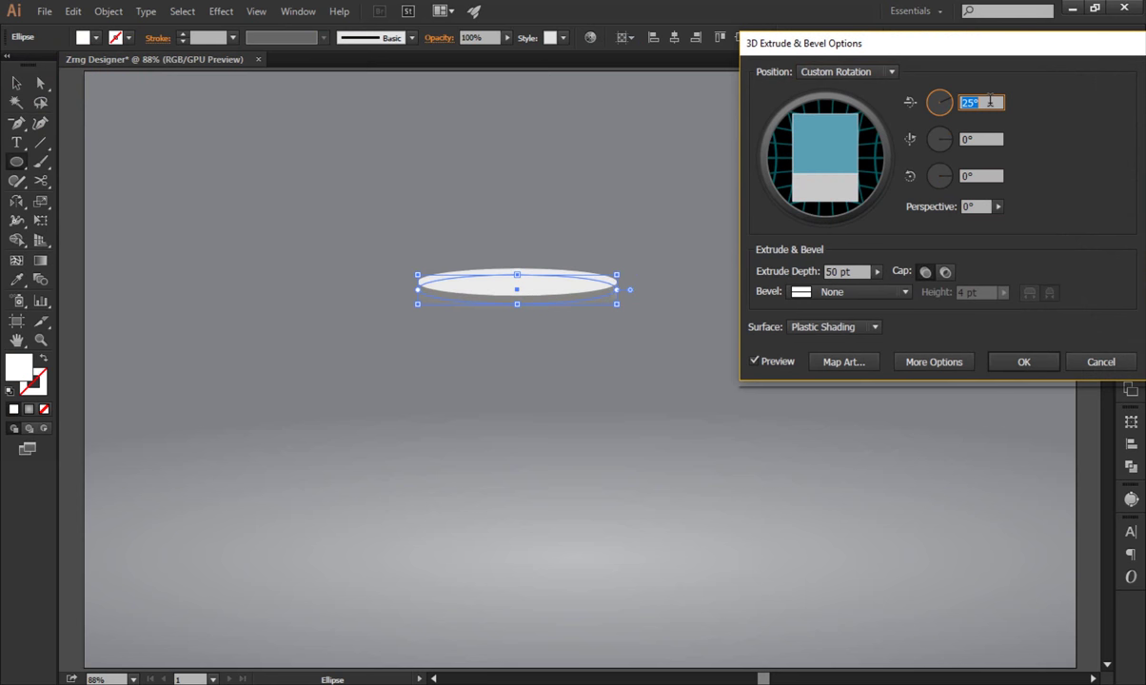
pyautogui.press('Up')
pyautogui.press('Up')
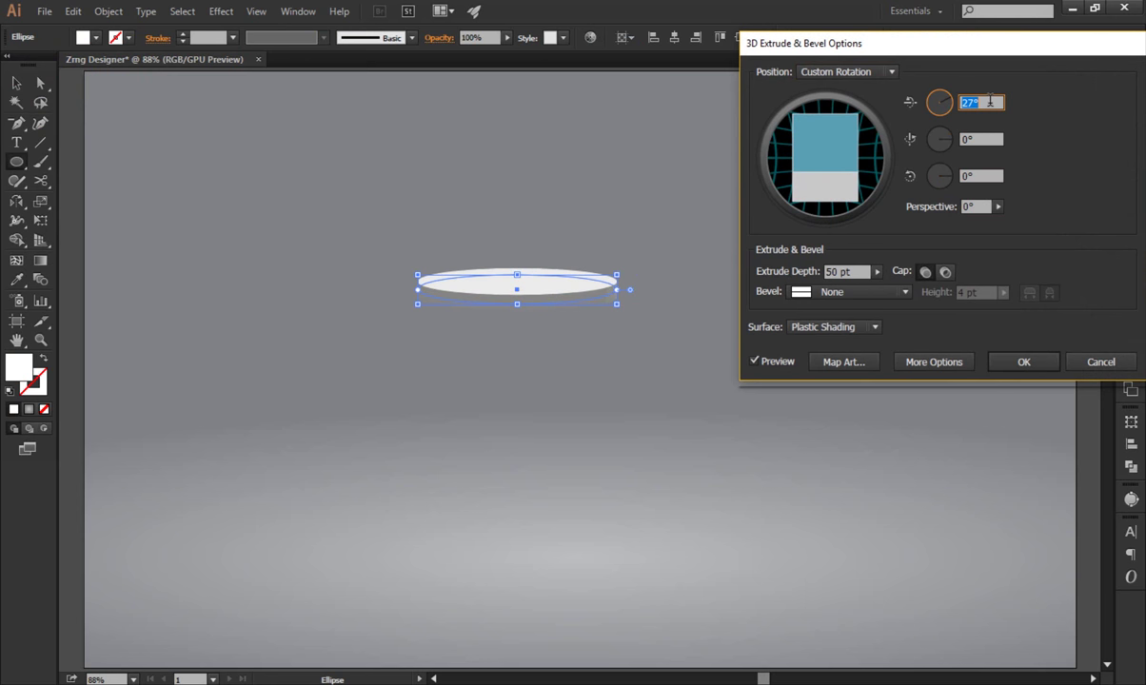
pyautogui.click(1023, 362)
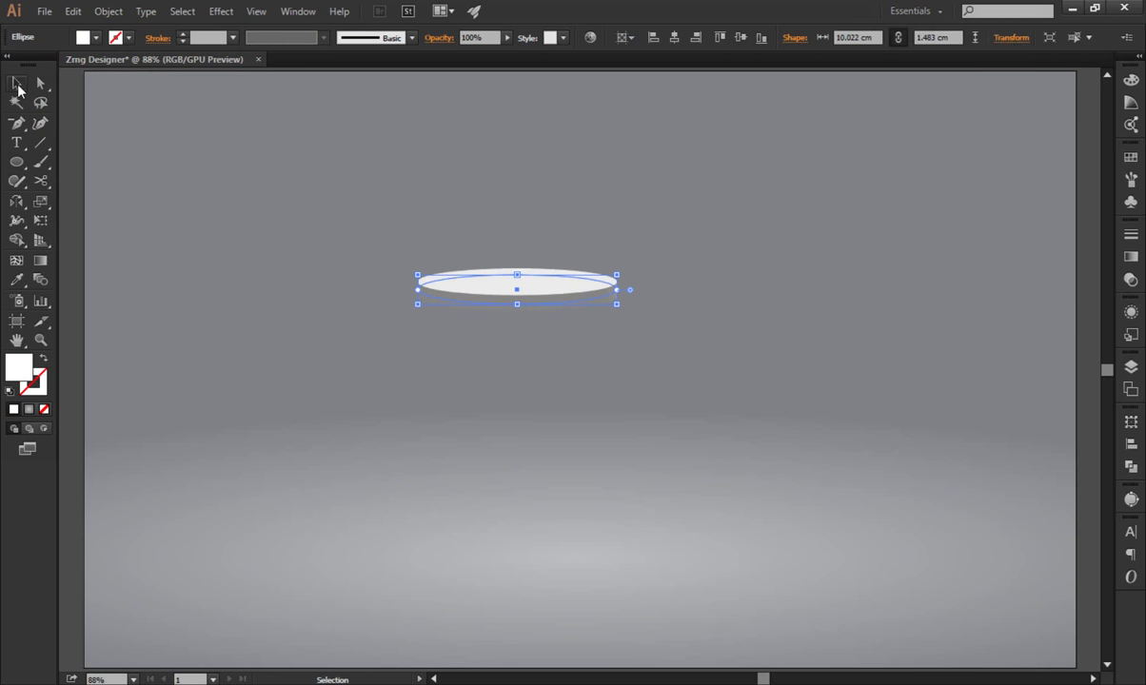
# Enlarge the 3D disc, move it to mid-page, then narrow and flatten it.
pyautogui.click(18, 87)
pyautogui.moveTo(637, 294); pyautogui.dragTo(686, 297)
pyautogui.moveTo(584, 305); pyautogui.dragTo(663, 460)
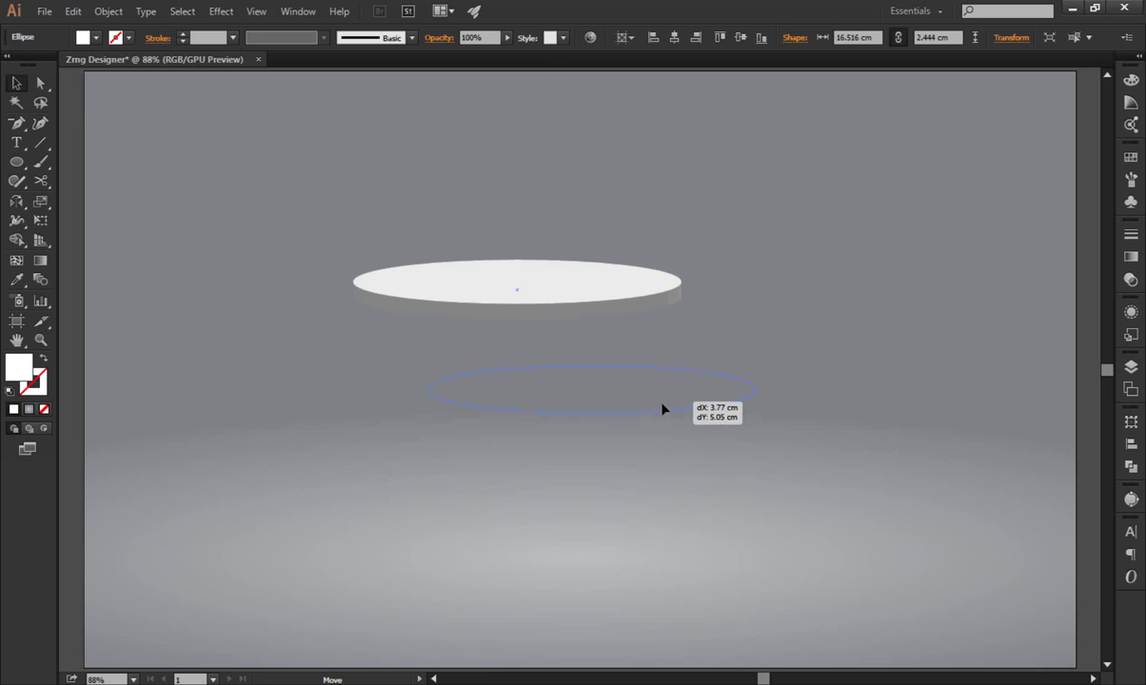
pyautogui.click(776, 367)
pyautogui.click(582, 428)
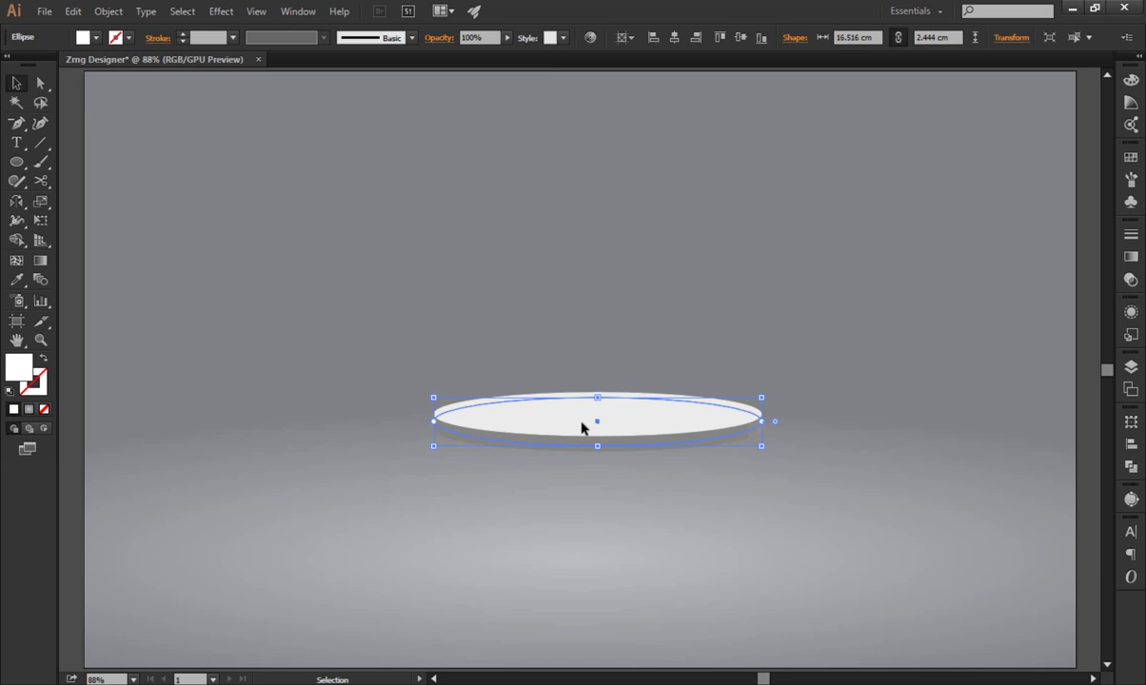
pyautogui.scroll(2, 596, 453)
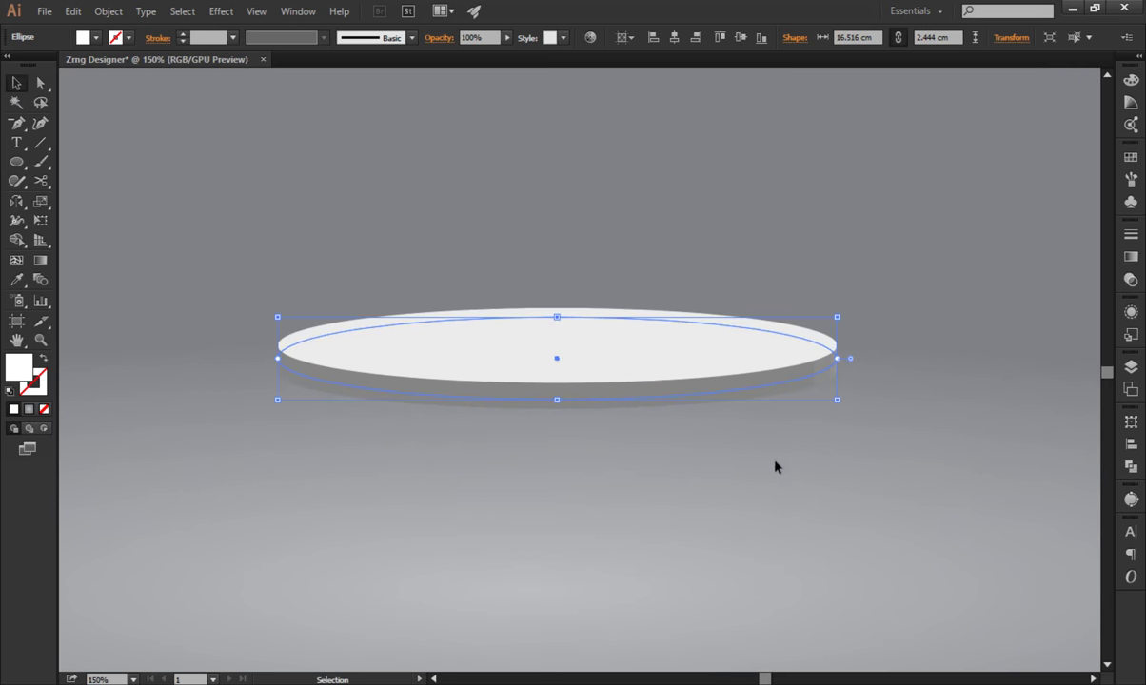
pyautogui.moveTo(838, 363); pyautogui.dragTo(782, 358)
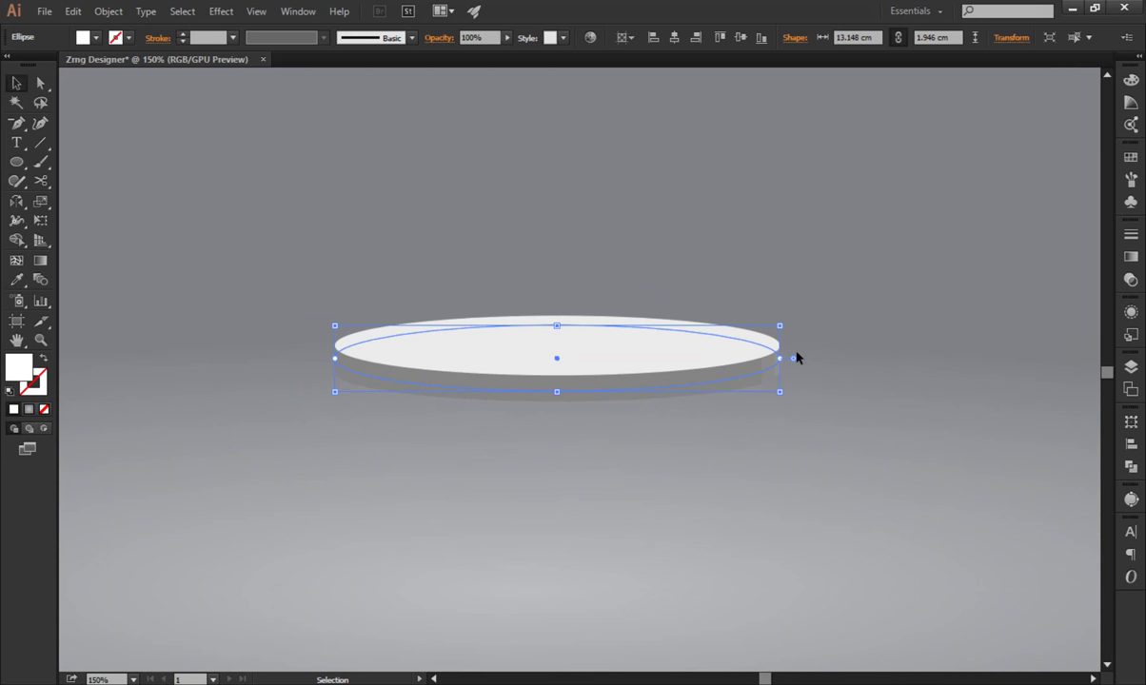
pyautogui.click(814, 359)
pyautogui.click(590, 359)
pyautogui.moveTo(557, 326); pyautogui.dragTo(557, 339)
pyautogui.click(767, 269)
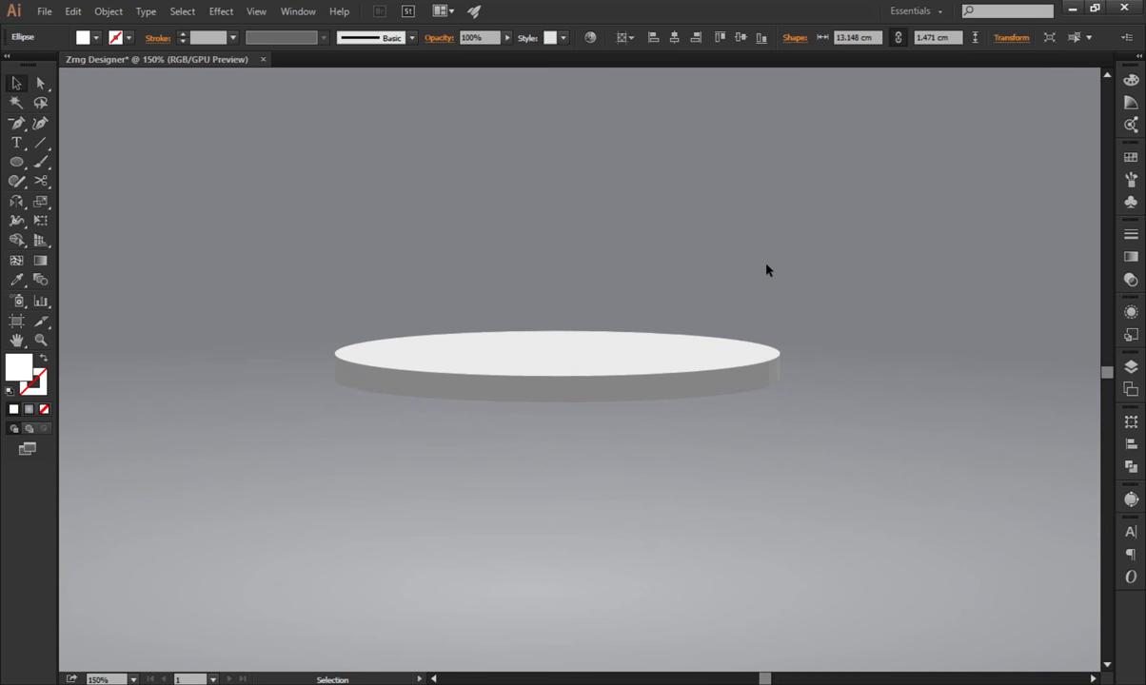
# Expand the disc's 3D appearance and ungroup it.
pyautogui.click(607, 333)
pyautogui.click(108, 11)
pyautogui.click(152, 199)
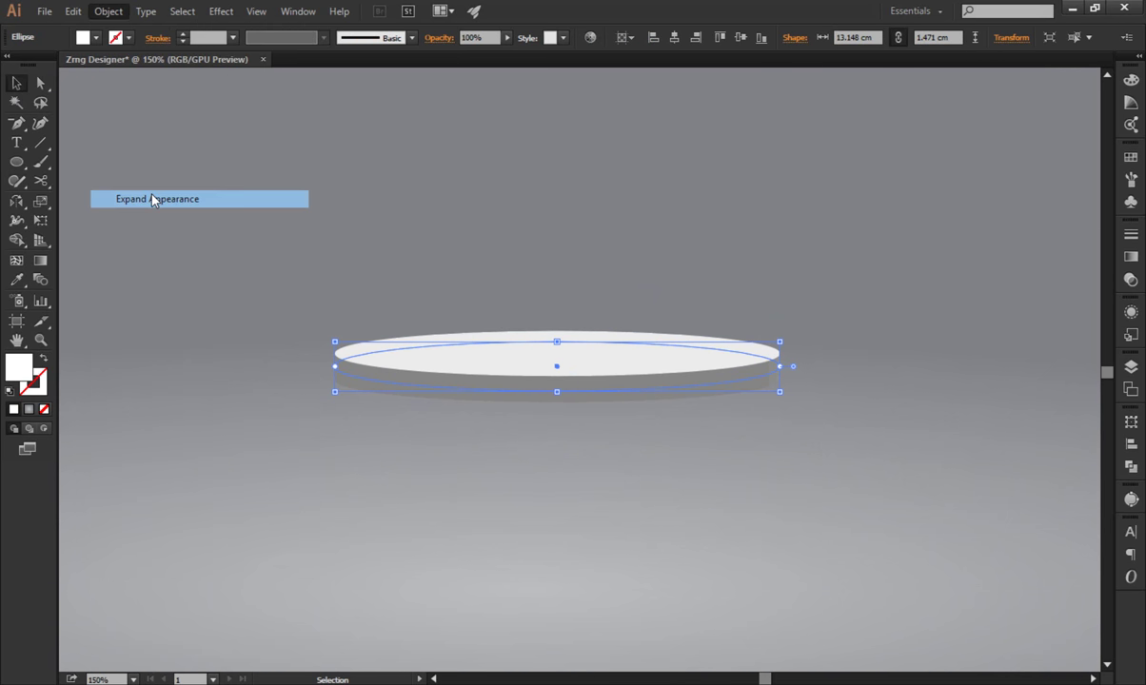
pyautogui.rightClick(502, 357)
pyautogui.click(544, 441)
# Ungroup the disc parts further, expand the selection and unite it with Pathfinder.
pyautogui.click(514, 409)
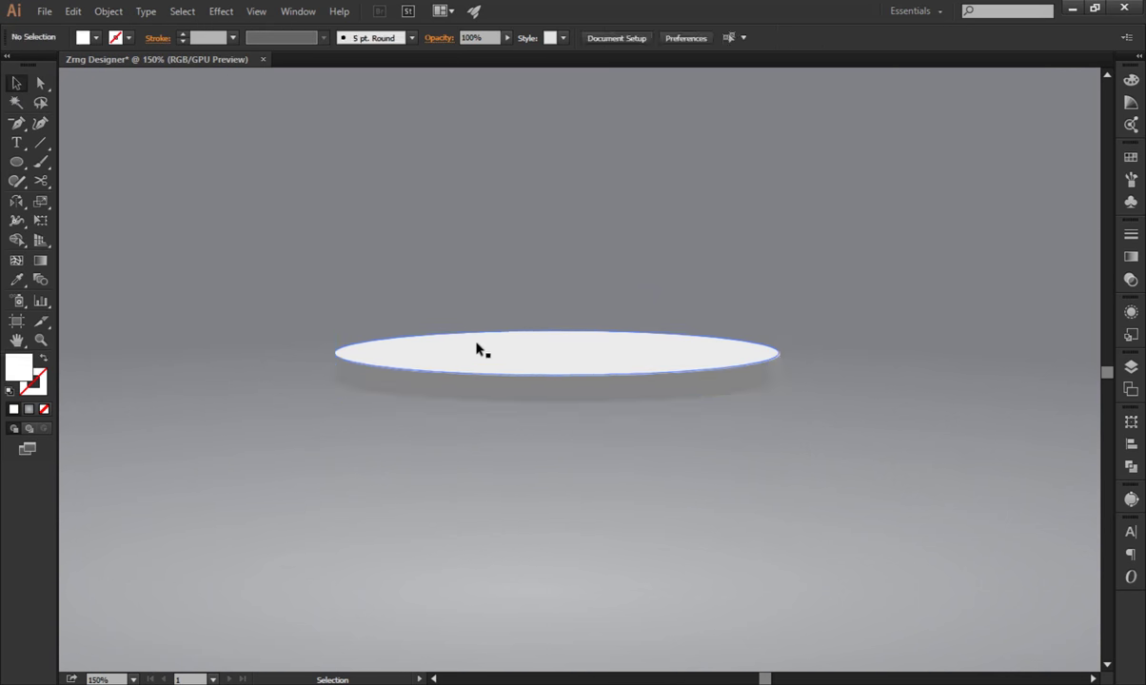
pyautogui.rightClick(479, 349)
pyautogui.click(511, 438)
pyautogui.click(430, 341)
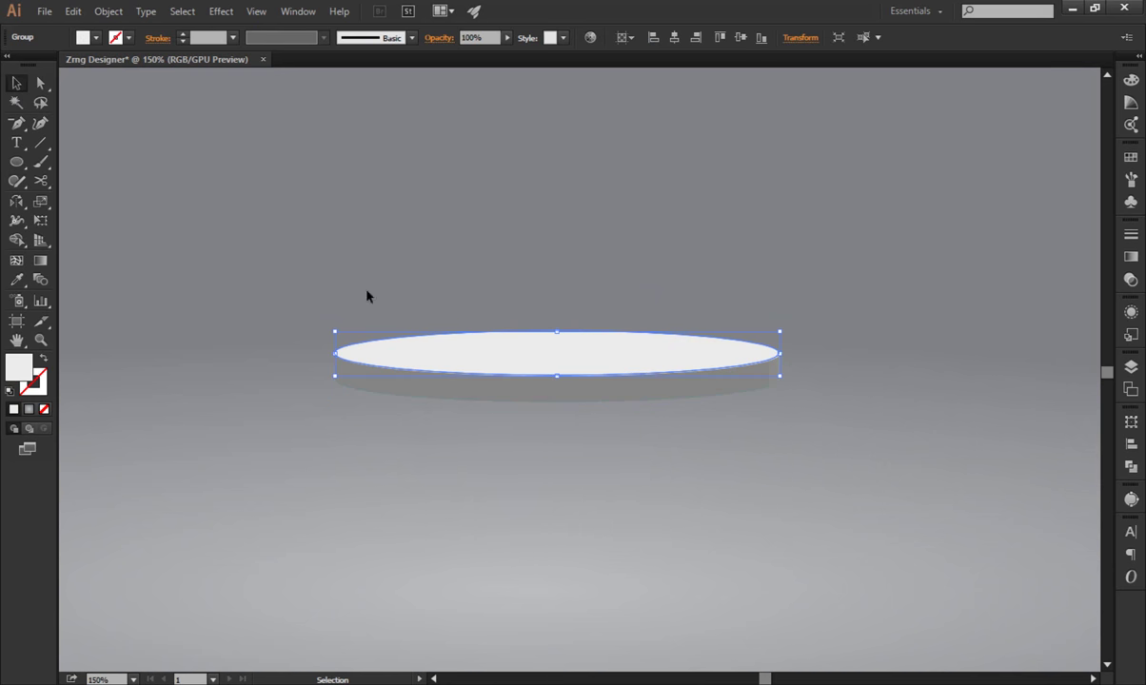
pyautogui.click(109, 12)
pyautogui.click(123, 174)
pyautogui.click(1132, 465)
pyautogui.click(948, 448)
# Unite the grey side pieces, test-move them, then undo the move and merge.
pyautogui.click(661, 391)
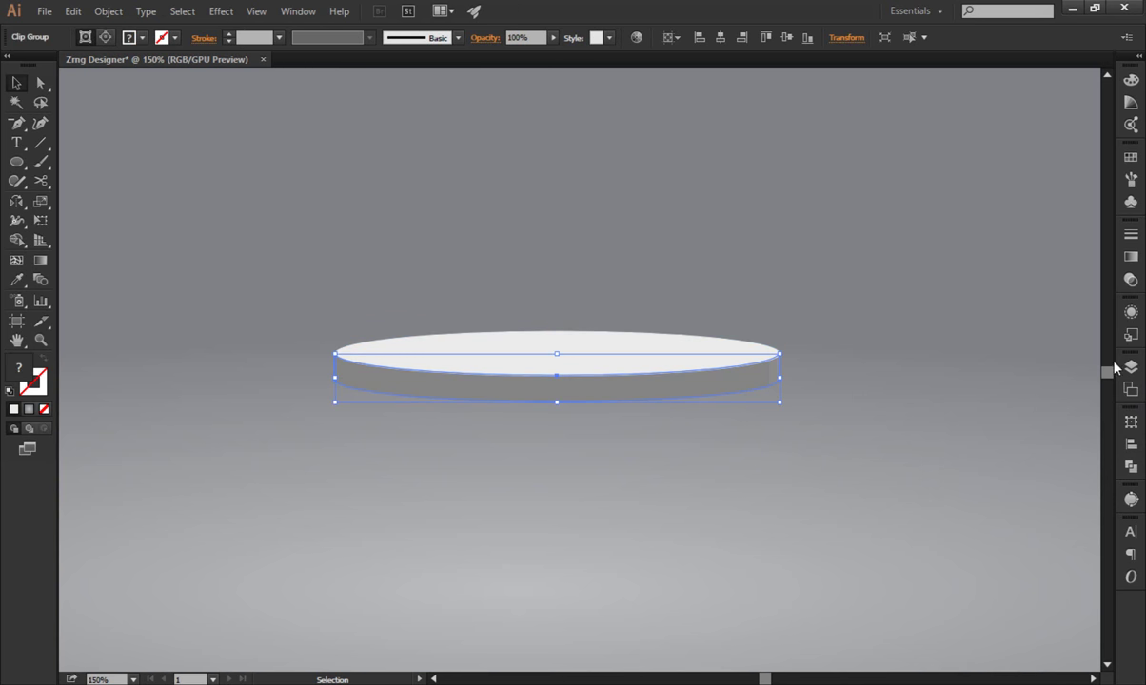
pyautogui.click(1131, 466)
pyautogui.click(944, 445)
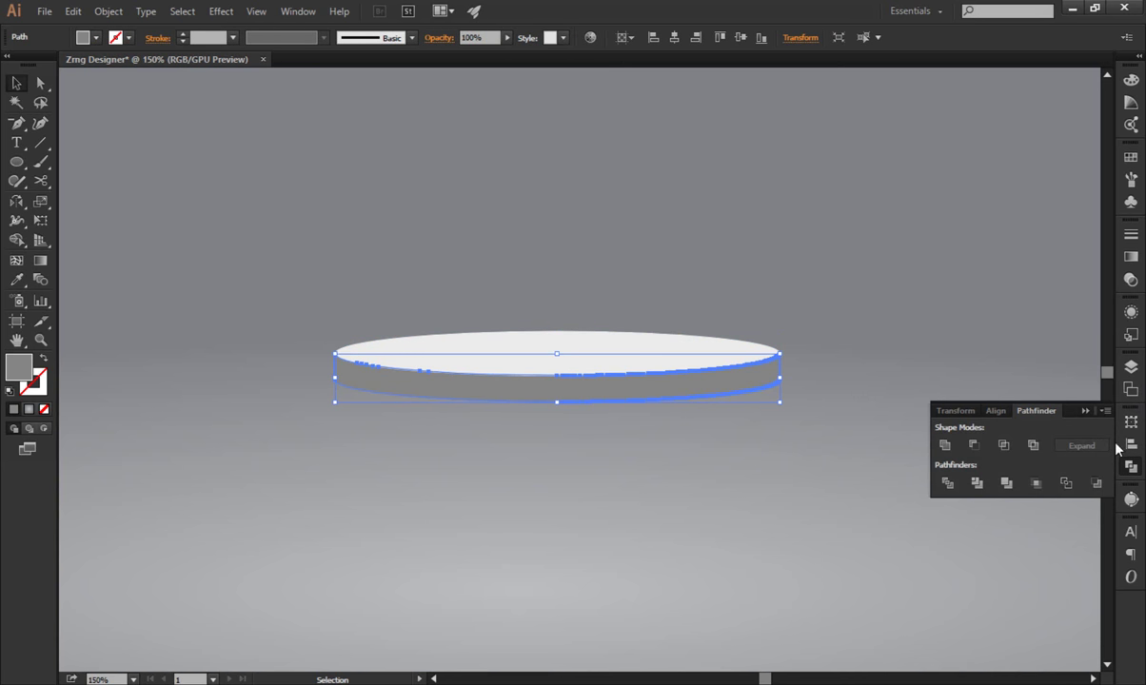
pyautogui.click(1131, 466)
pyautogui.click(699, 410)
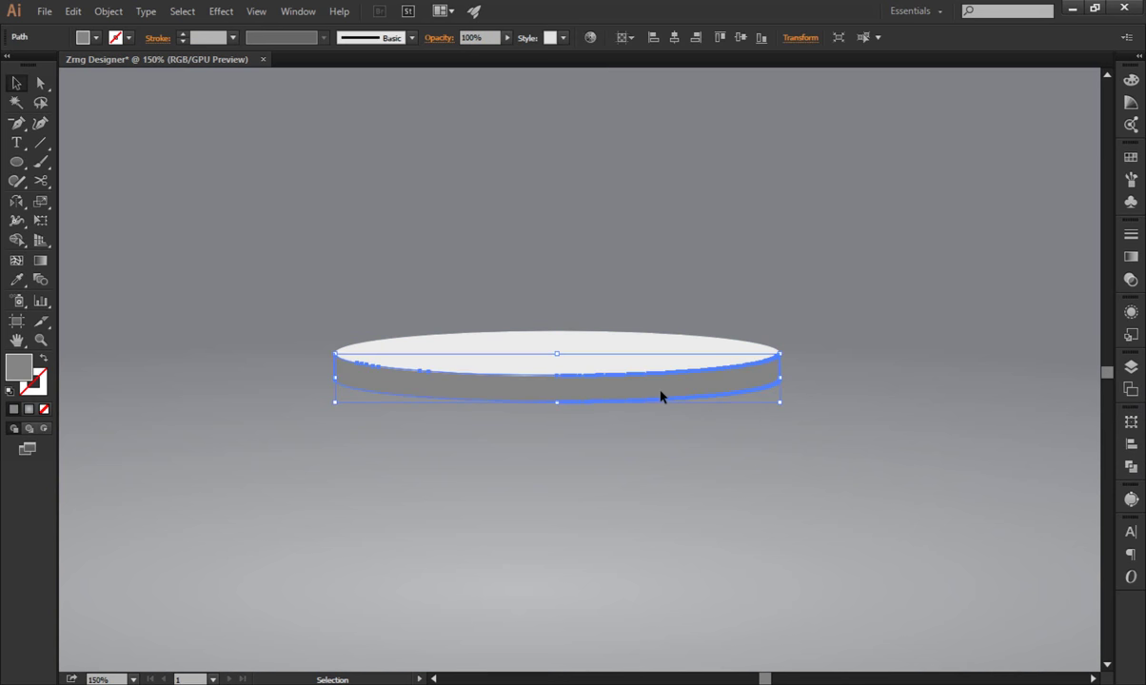
pyautogui.moveTo(658, 397); pyautogui.dragTo(643, 517)
pyautogui.hotkey('ctrl', 'z')
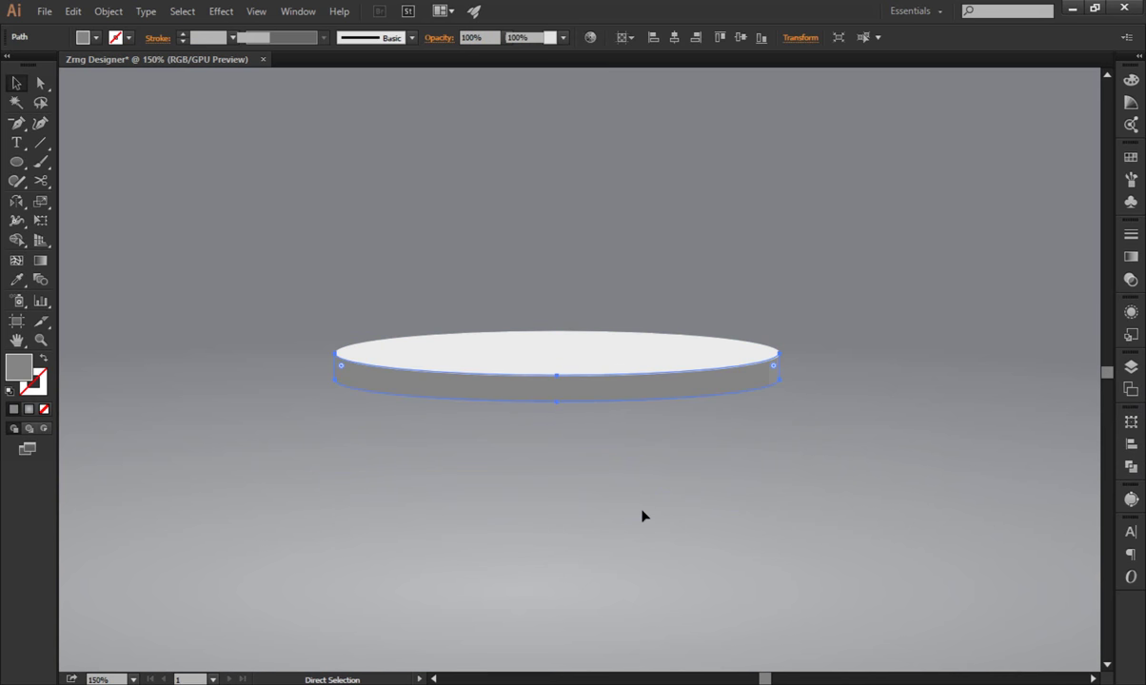
pyautogui.hotkey('ctrl', 'z')
# Expand the side clip group and unite its pieces into one grey side shape.
pyautogui.click(105, 11)
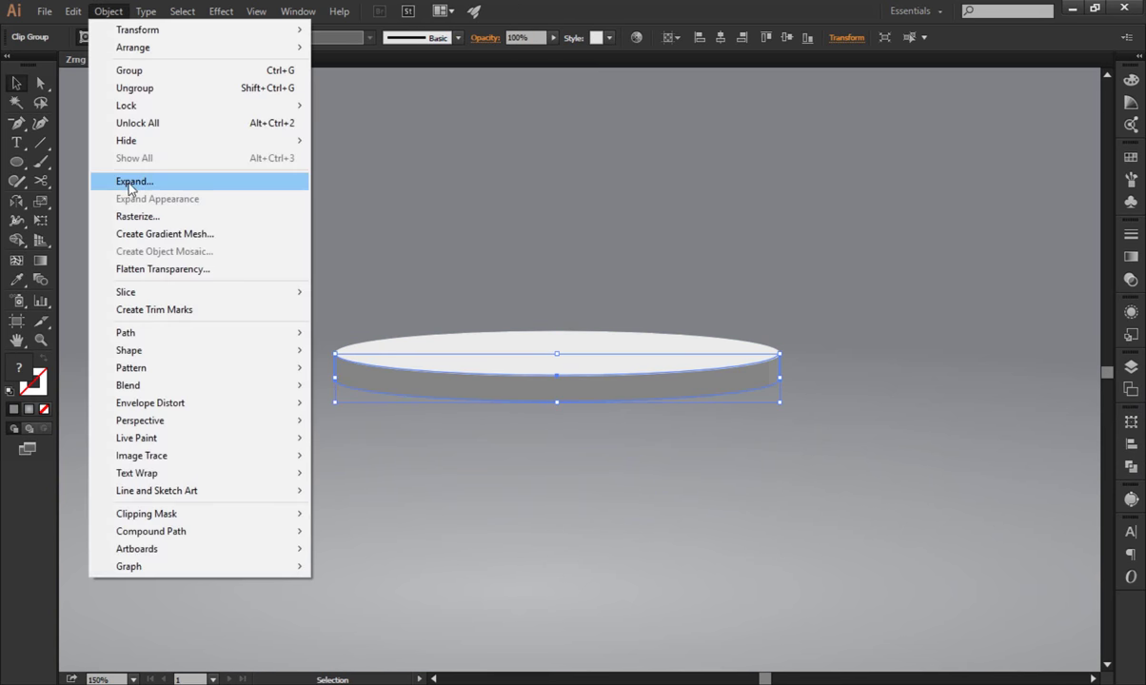
pyautogui.click(129, 181)
pyautogui.click(1130, 465)
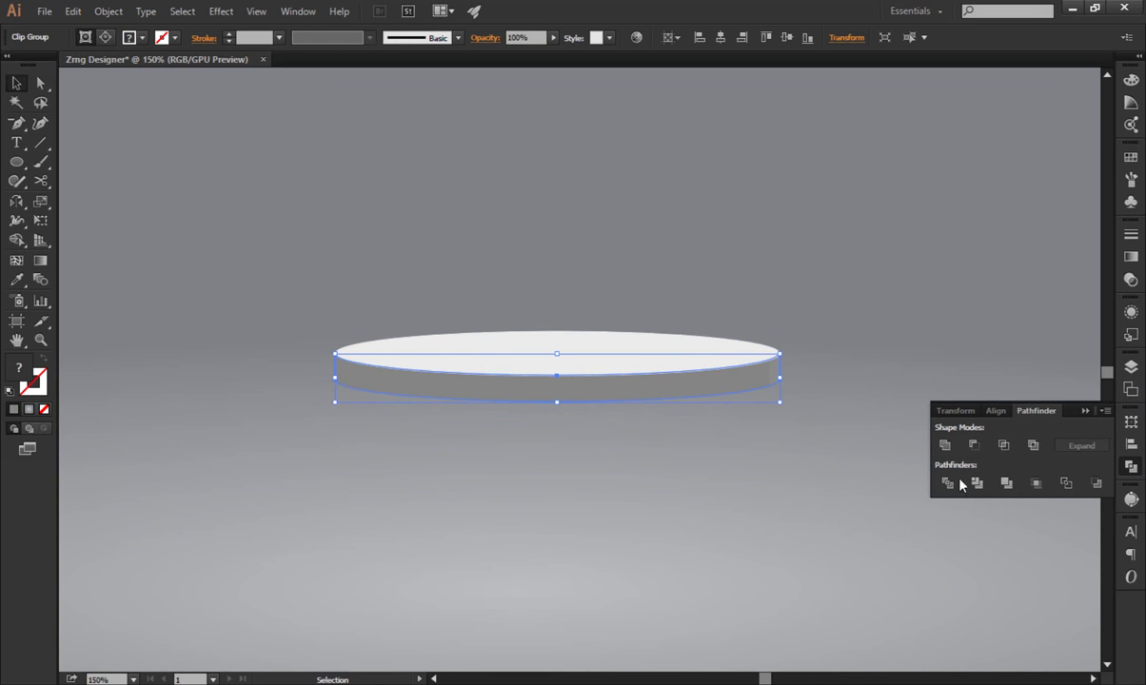
pyautogui.click(944, 445)
pyautogui.click(689, 520)
pyautogui.click(1131, 445)
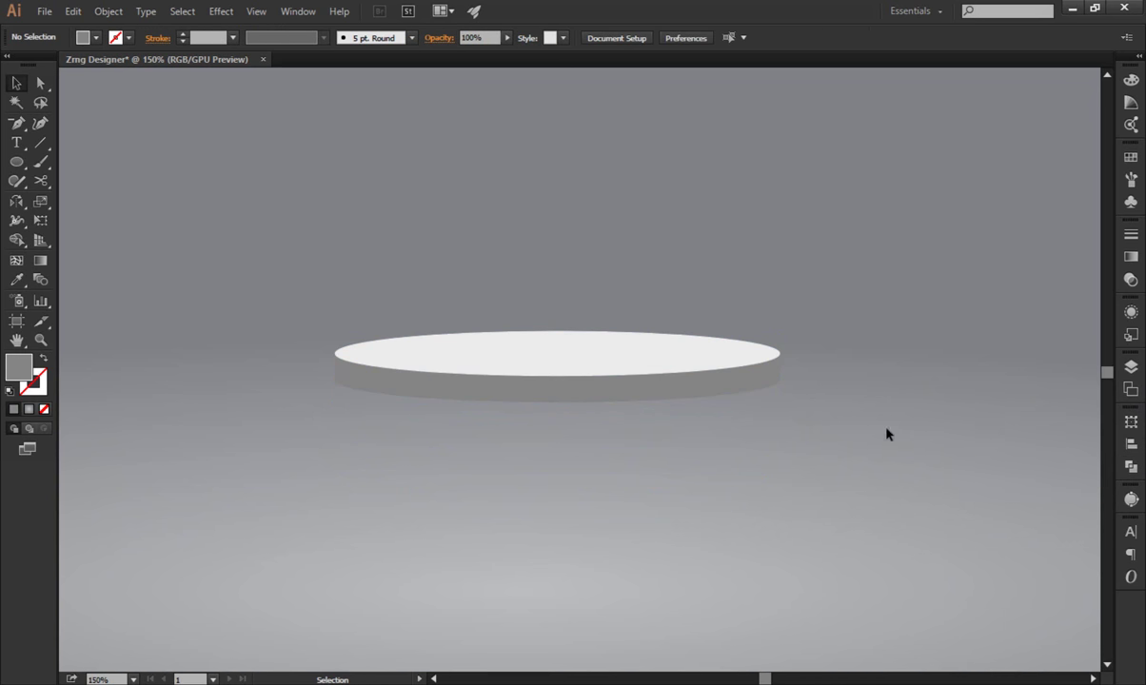
pyautogui.click(619, 339)
# Fill the disc top with a radial white-to-light-grey gradient.
pyautogui.click(1131, 257)
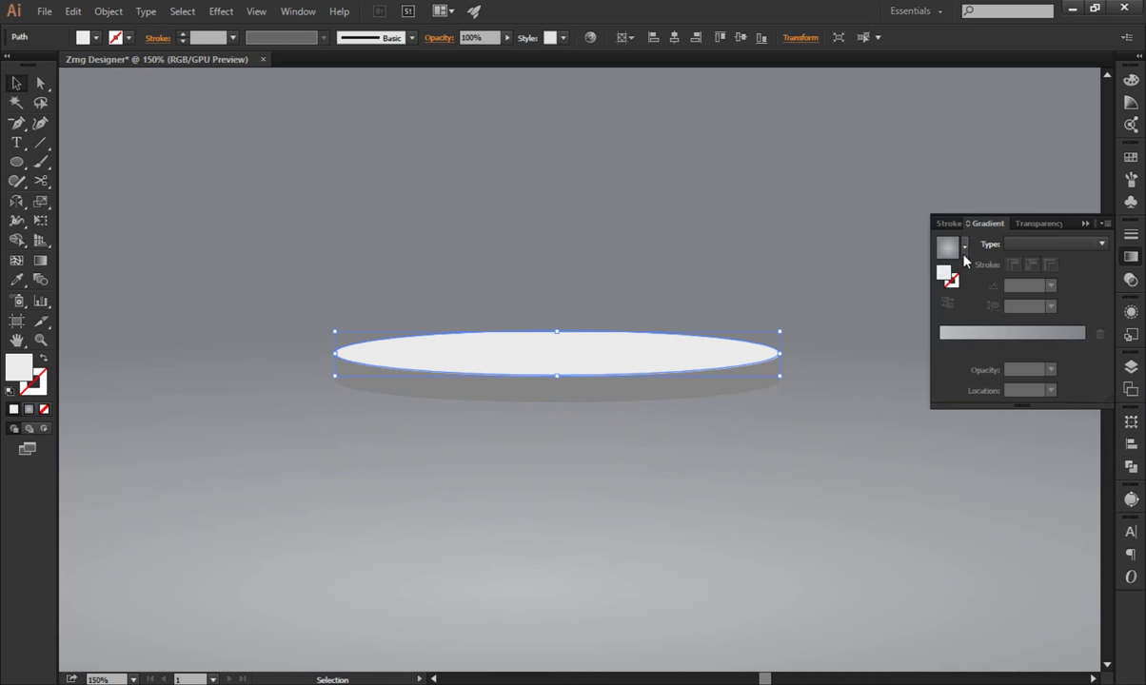
pyautogui.click(964, 246)
pyautogui.click(837, 278)
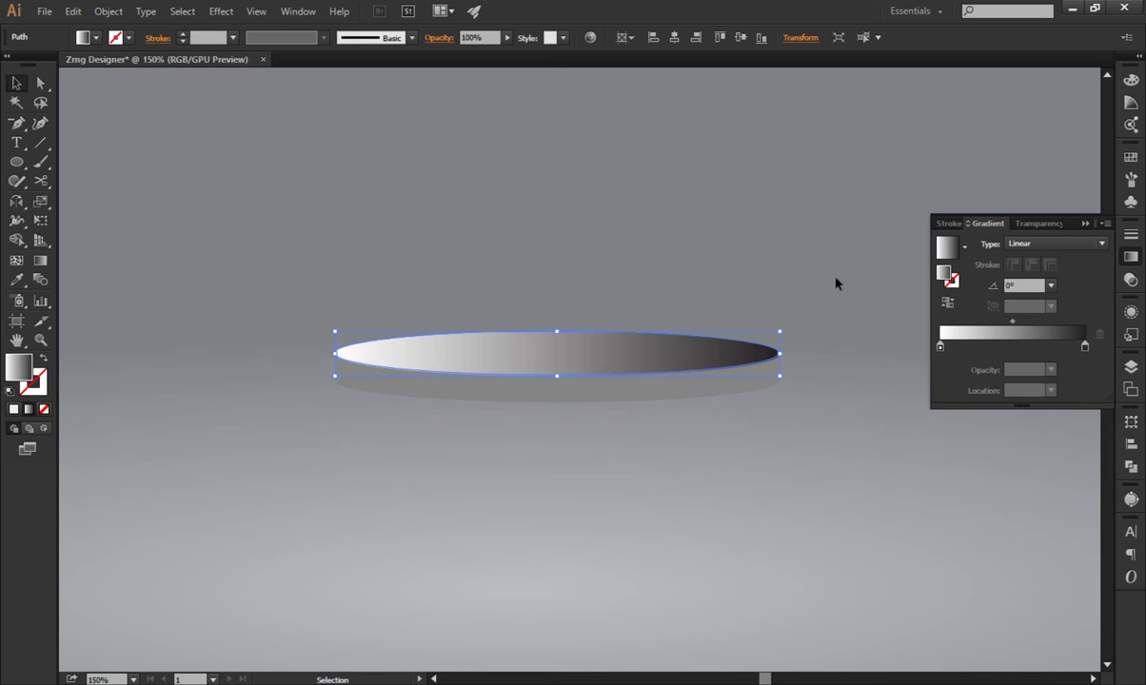
pyautogui.doubleClick(1084, 347)
pyautogui.click(988, 433)
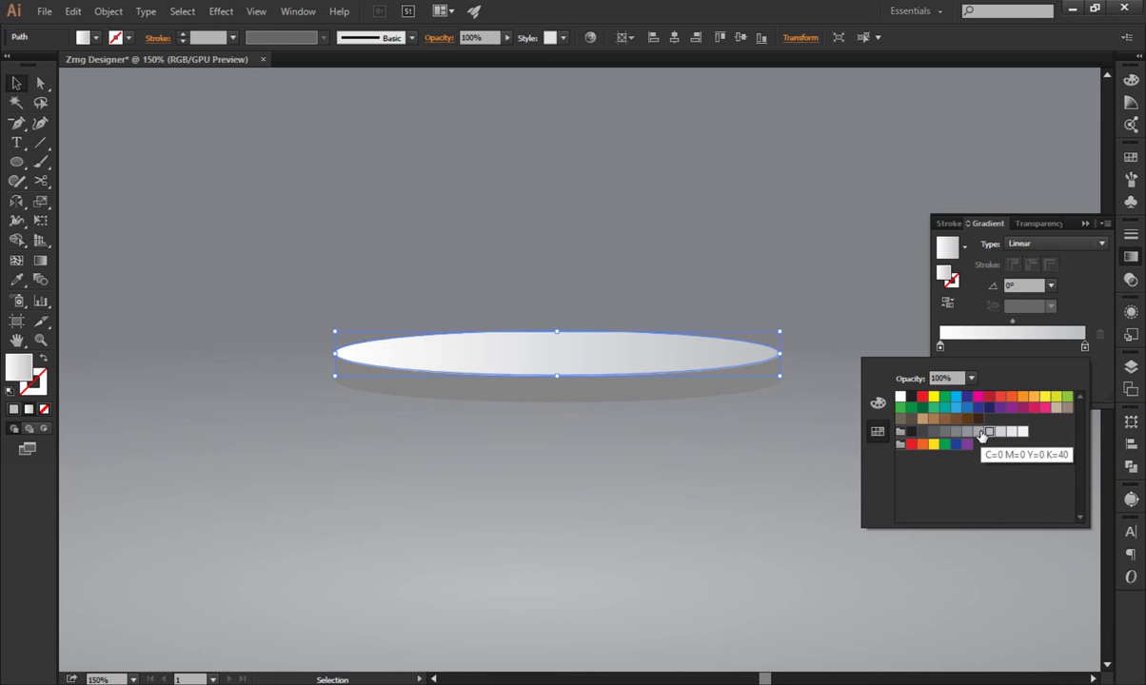
pyautogui.click(1034, 251)
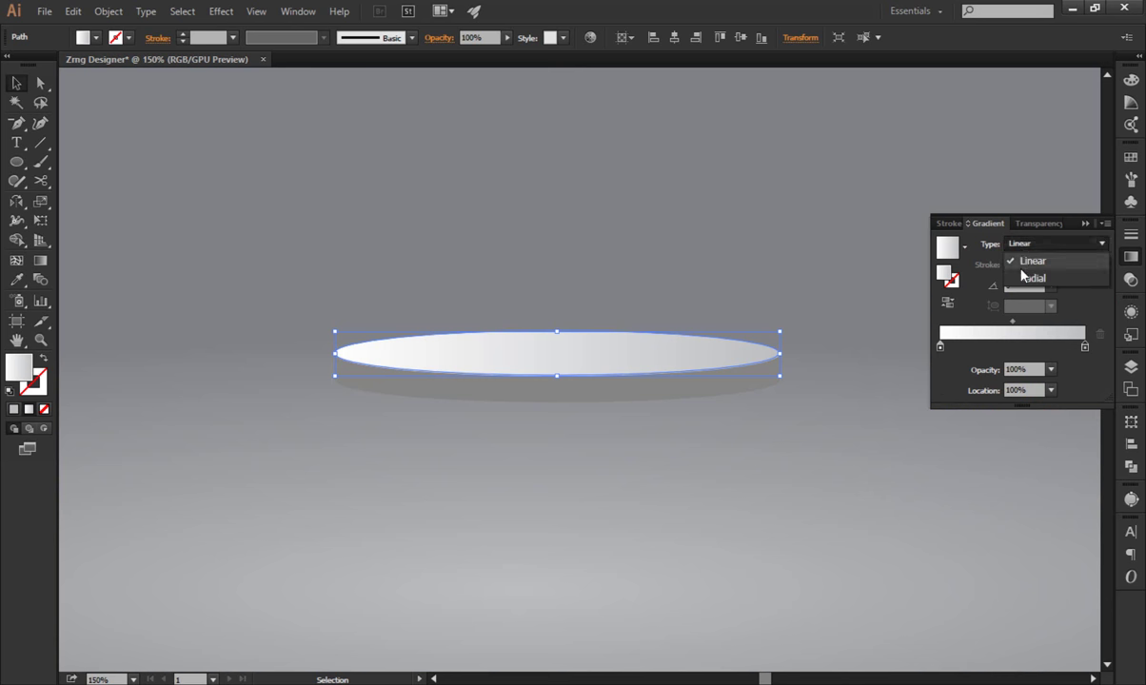
pyautogui.click(1025, 274)
# Flatten and widen the top's radial gradient to a 9.4% ratio to fit the ellipse.
pyautogui.click(40, 260)
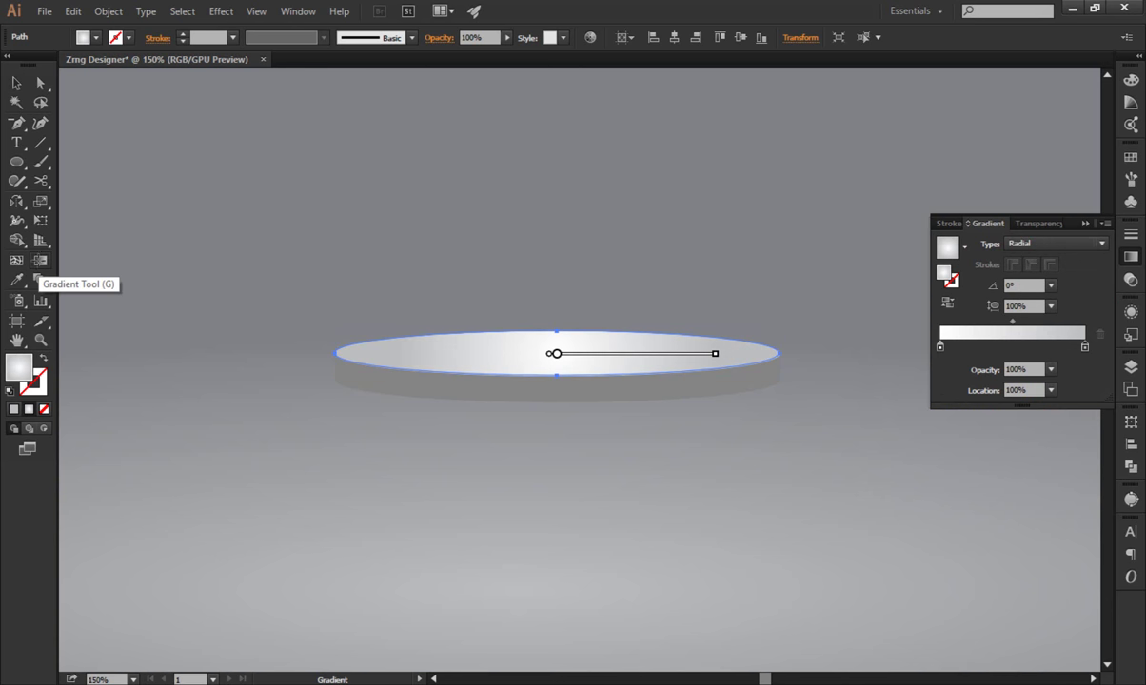
pyautogui.moveTo(557, 196); pyautogui.dragTo(557, 343)
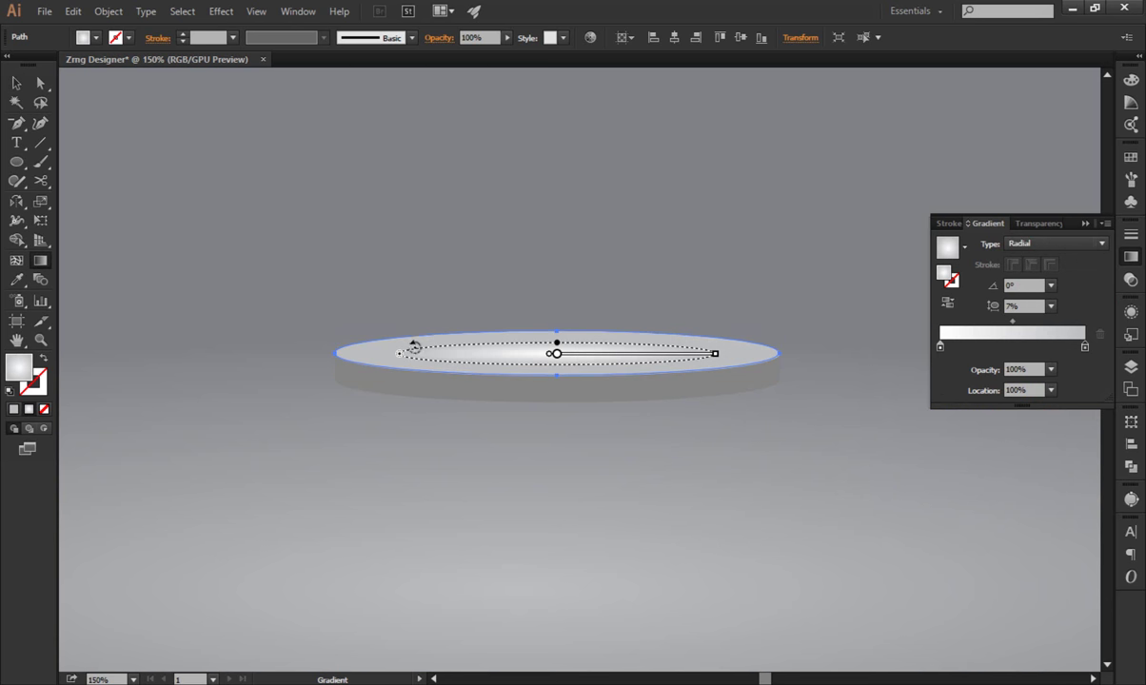
pyautogui.moveTo(402, 355); pyautogui.dragTo(313, 353)
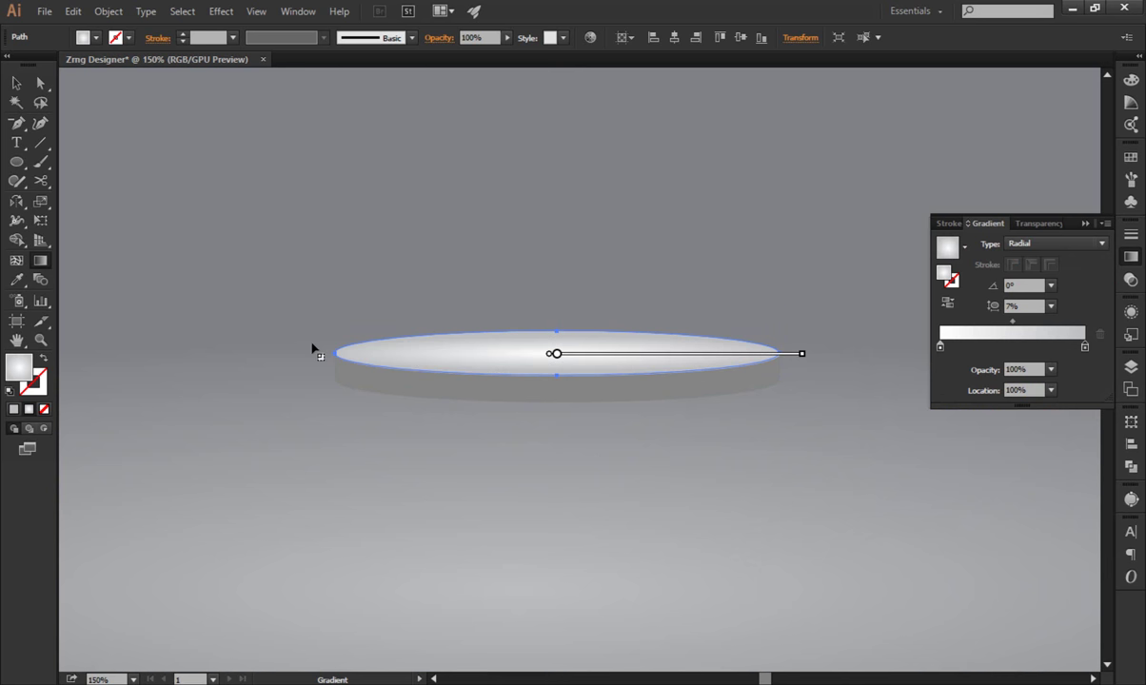
pyautogui.moveTo(558, 337); pyautogui.dragTo(558, 327)
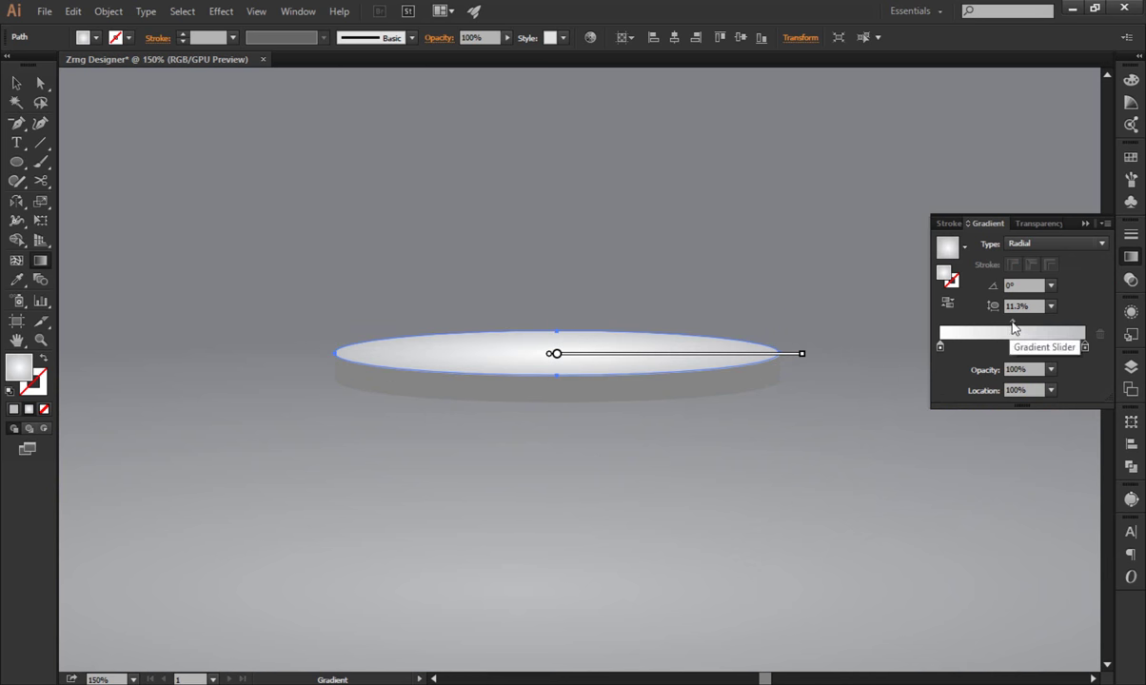
pyautogui.moveTo(1012, 321); pyautogui.dragTo(1055, 322)
pyautogui.moveTo(315, 354)
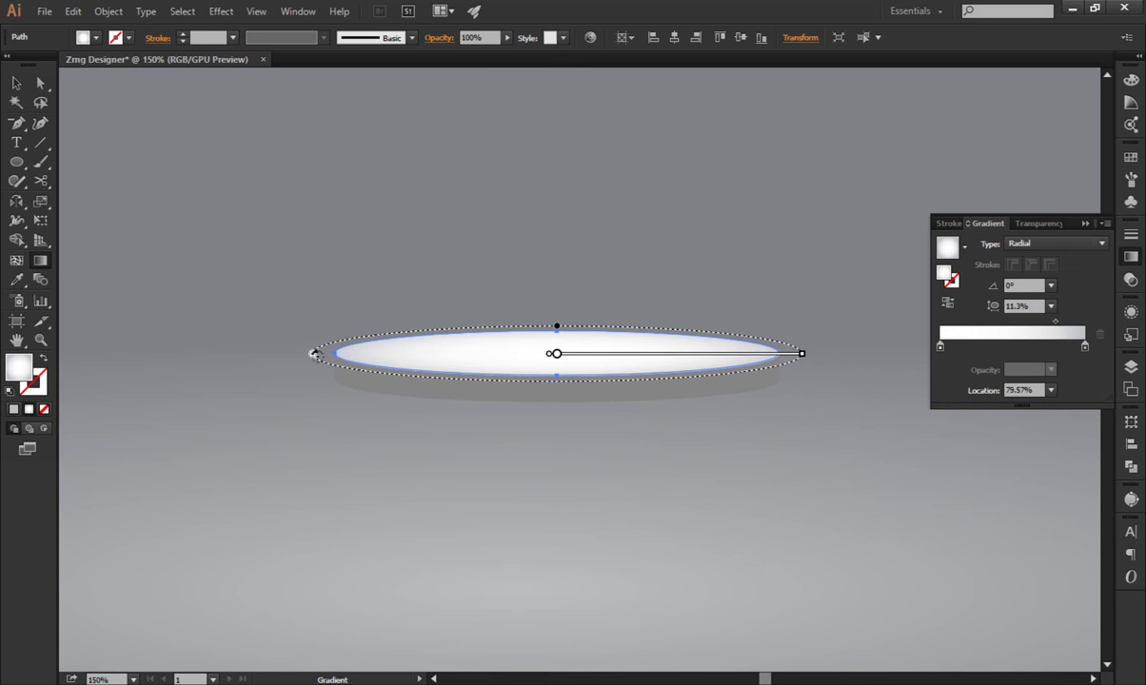
pyautogui.moveTo(313, 354); pyautogui.dragTo(338, 354)
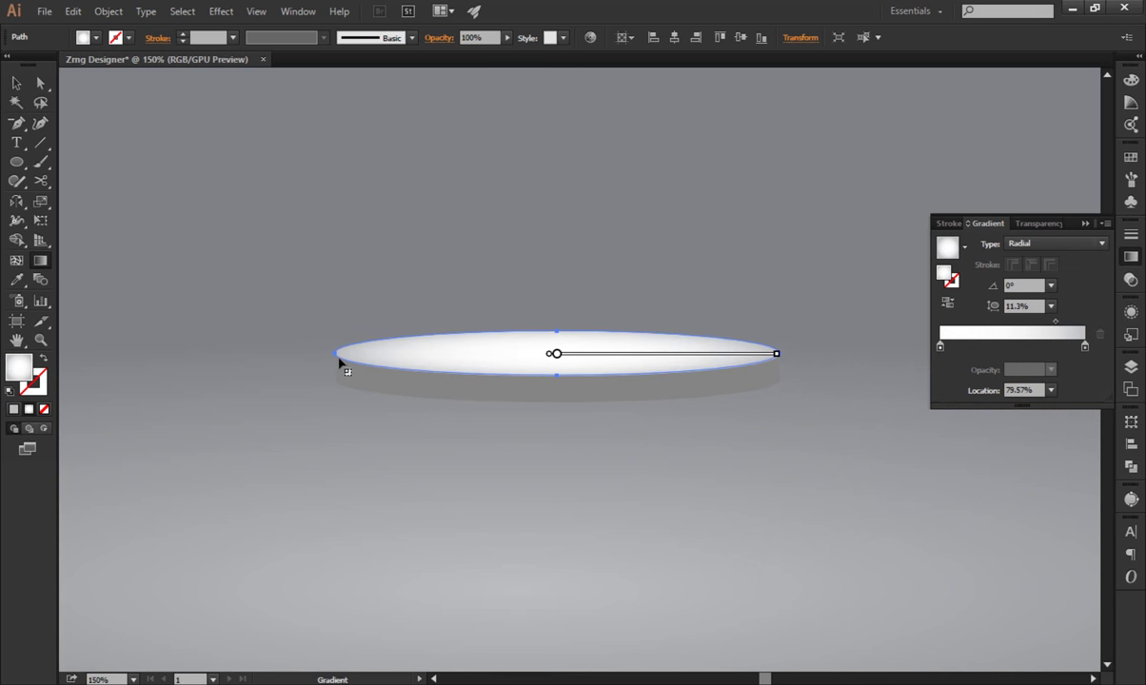
pyautogui.moveTo(666, 353)
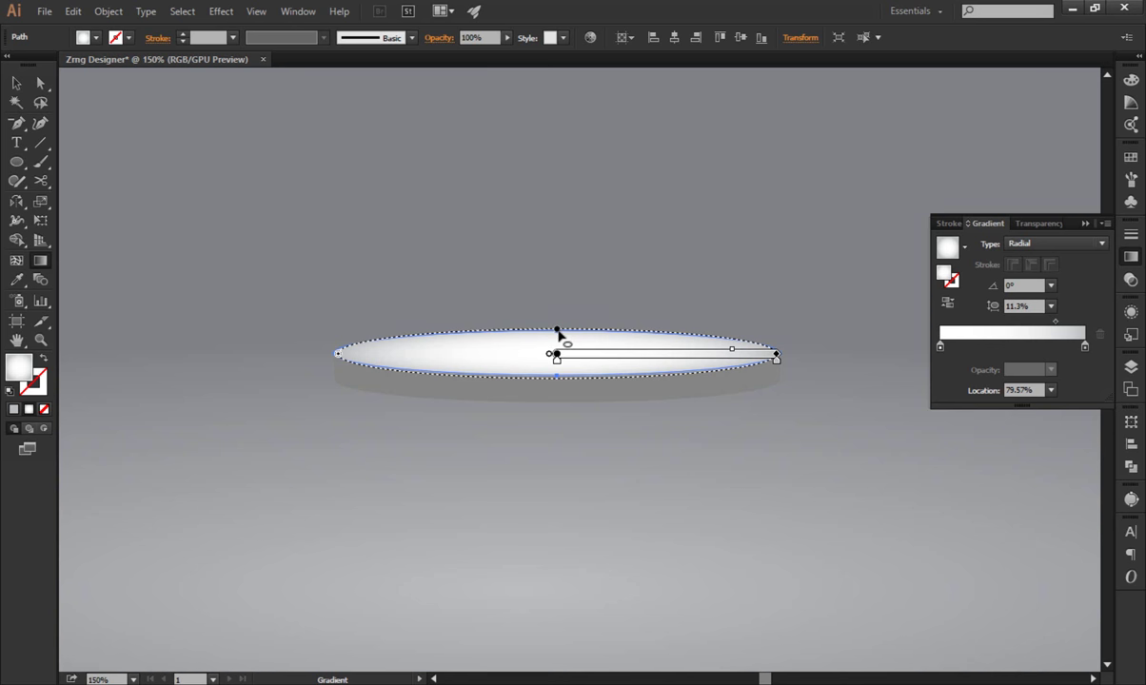
pyautogui.moveTo(558, 330); pyautogui.dragTo(558, 335)
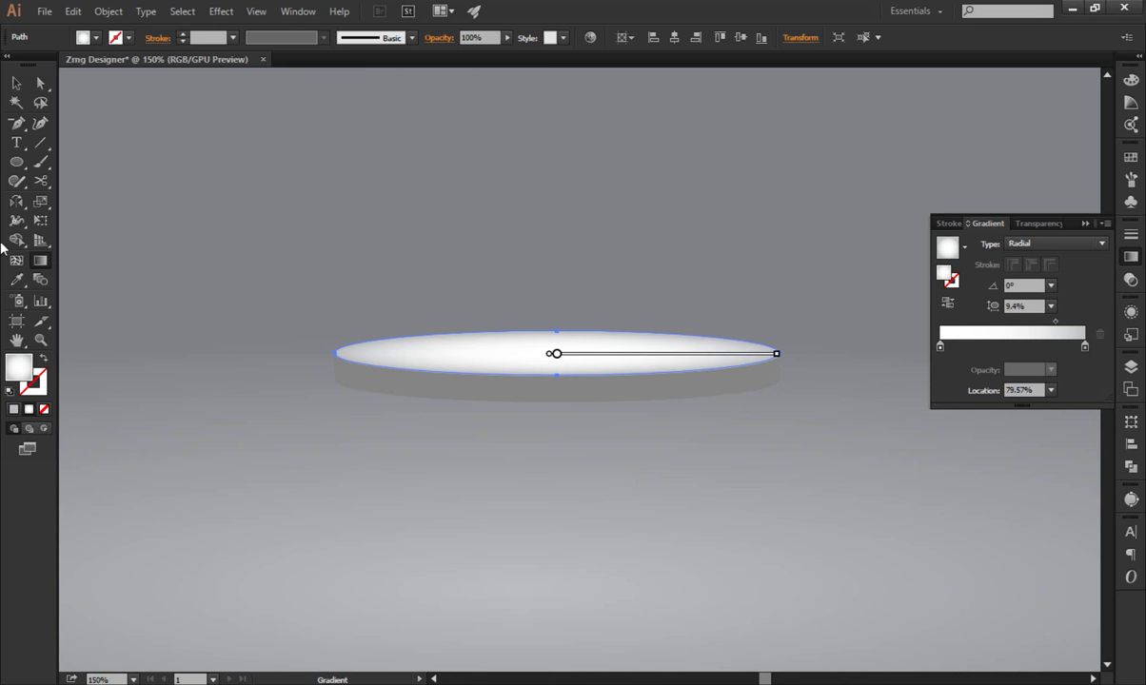
pyautogui.click(16, 82)
pyautogui.click(252, 471)
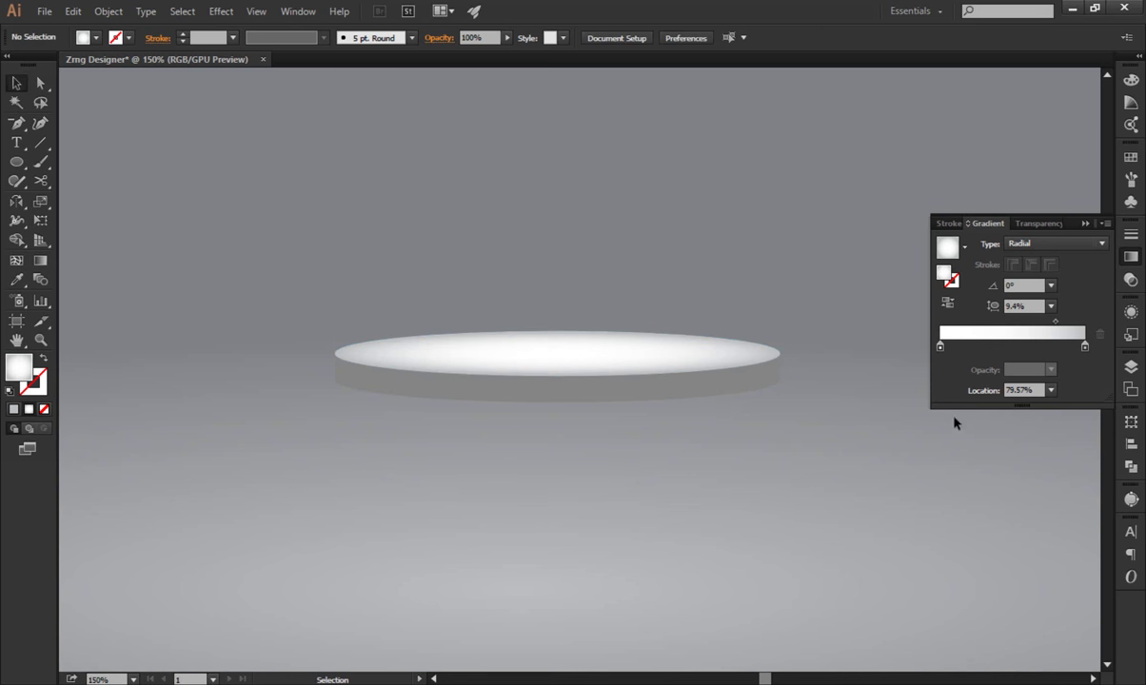
pyautogui.click(1128, 264)
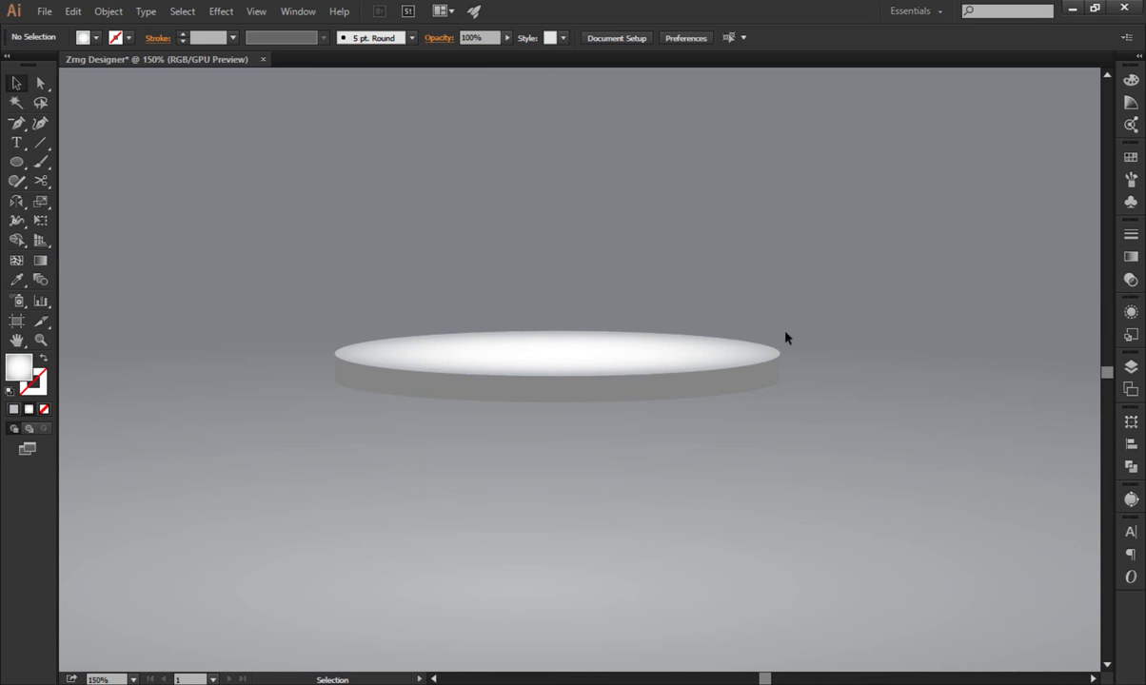
# Group the disc top and side, centre it horizontally, and move it down.
pyautogui.hotkey('ctrl', '0')
pyautogui.rightClick(582, 429)
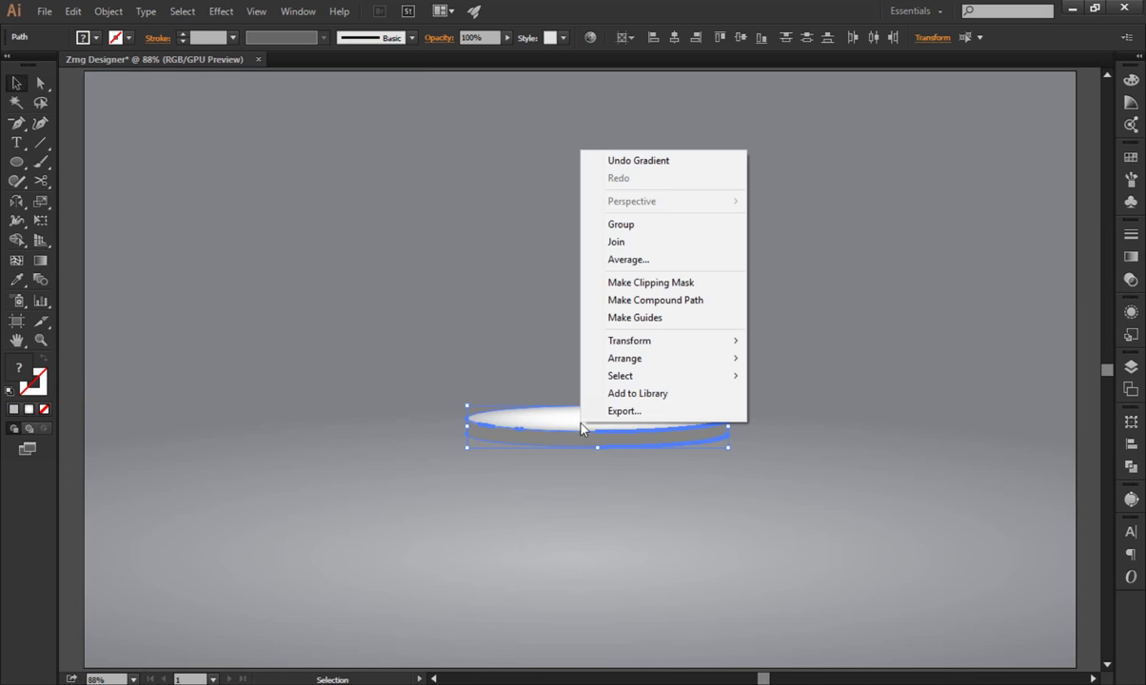
pyautogui.click(621, 225)
pyautogui.click(674, 38)
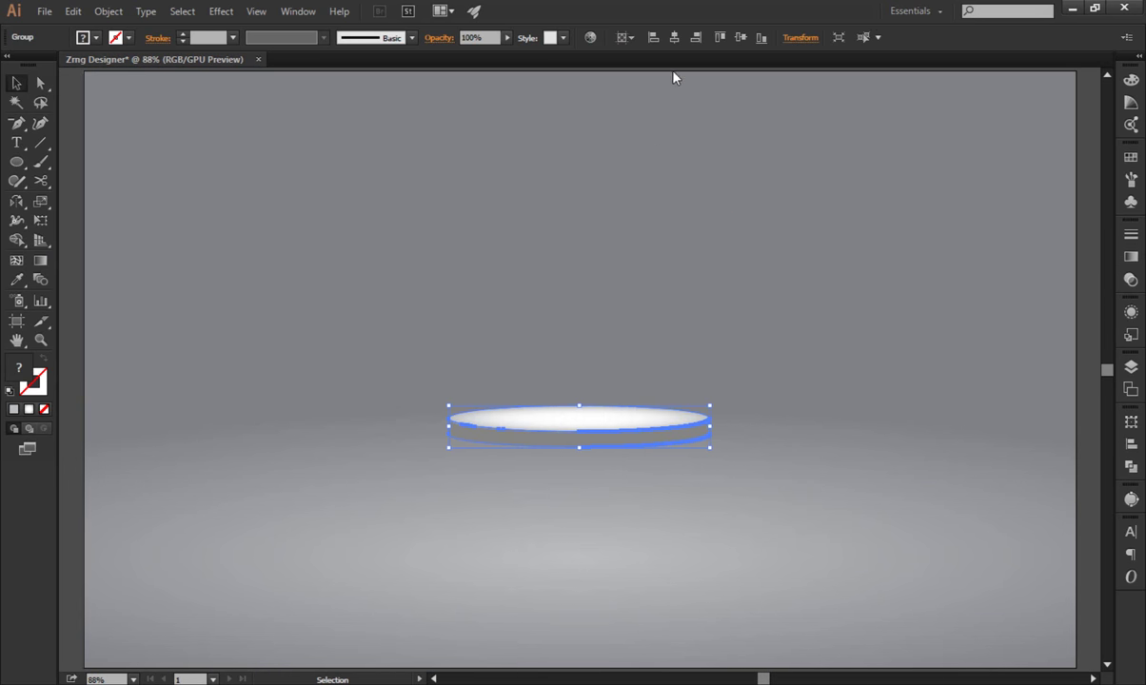
pyautogui.click(624, 334)
pyautogui.moveTo(601, 422); pyautogui.dragTo(599, 488)
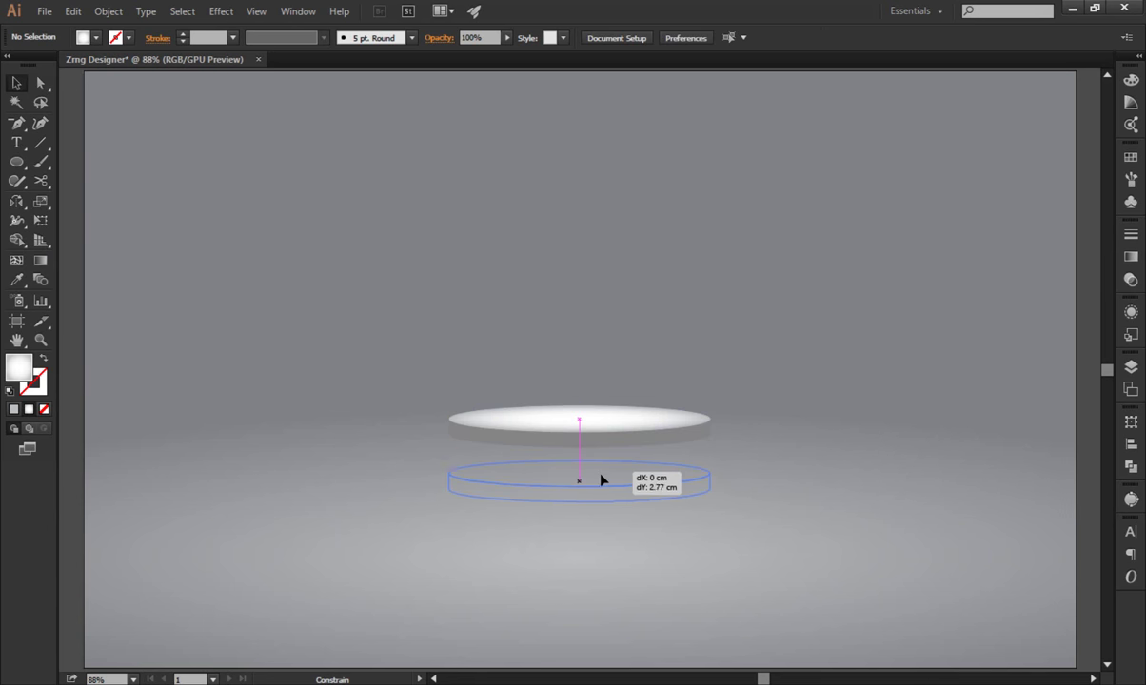
pyautogui.hotkey('ctrl', '+')
pyautogui.hotkey('ctrl', '+')
pyautogui.hotkey('ctrl', '+')
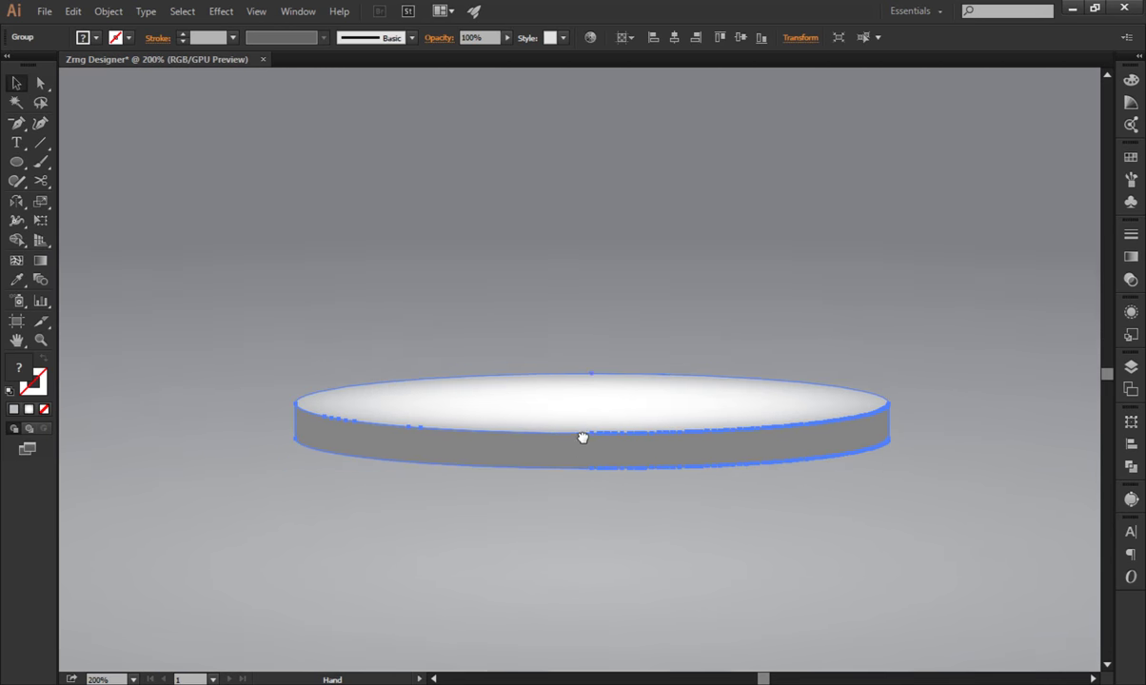
# Ungroup the disc and place a copy of its grey side band 2.15 cm below.
pyautogui.rightClick(590, 494)
pyautogui.click(596, 516)
pyautogui.click(585, 525)
pyautogui.click(584, 434)
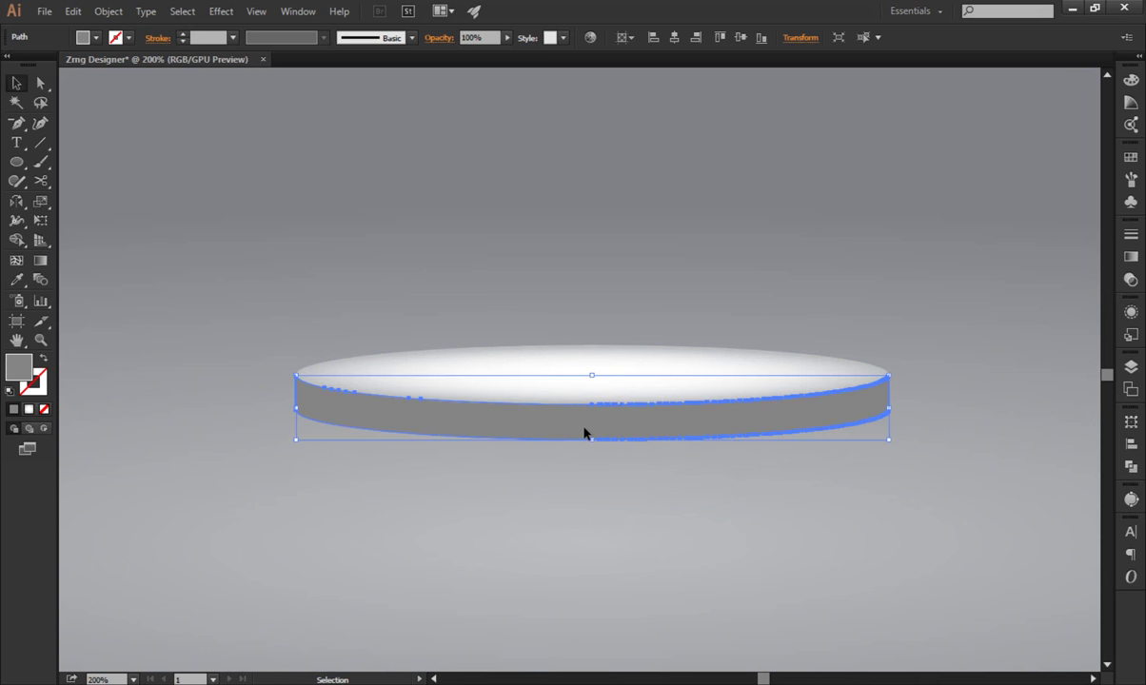
pyautogui.moveTo(530, 434); pyautogui.dragTo(514, 543)
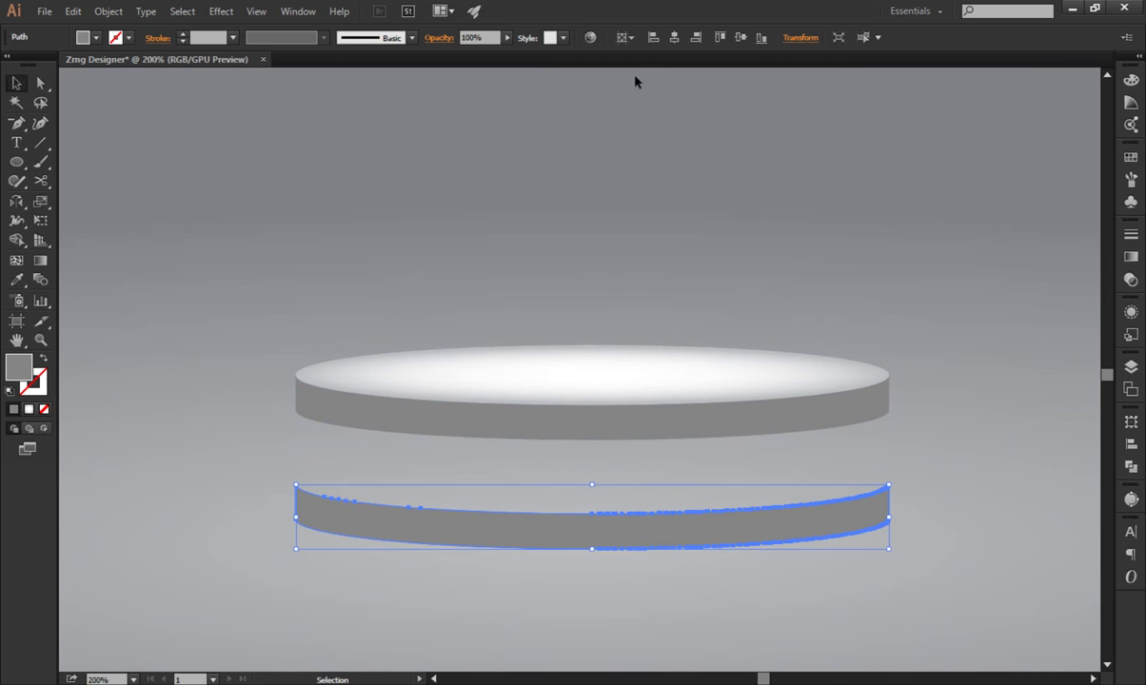
pyautogui.moveTo(16, 162); pyautogui.dragTo(66, 162)
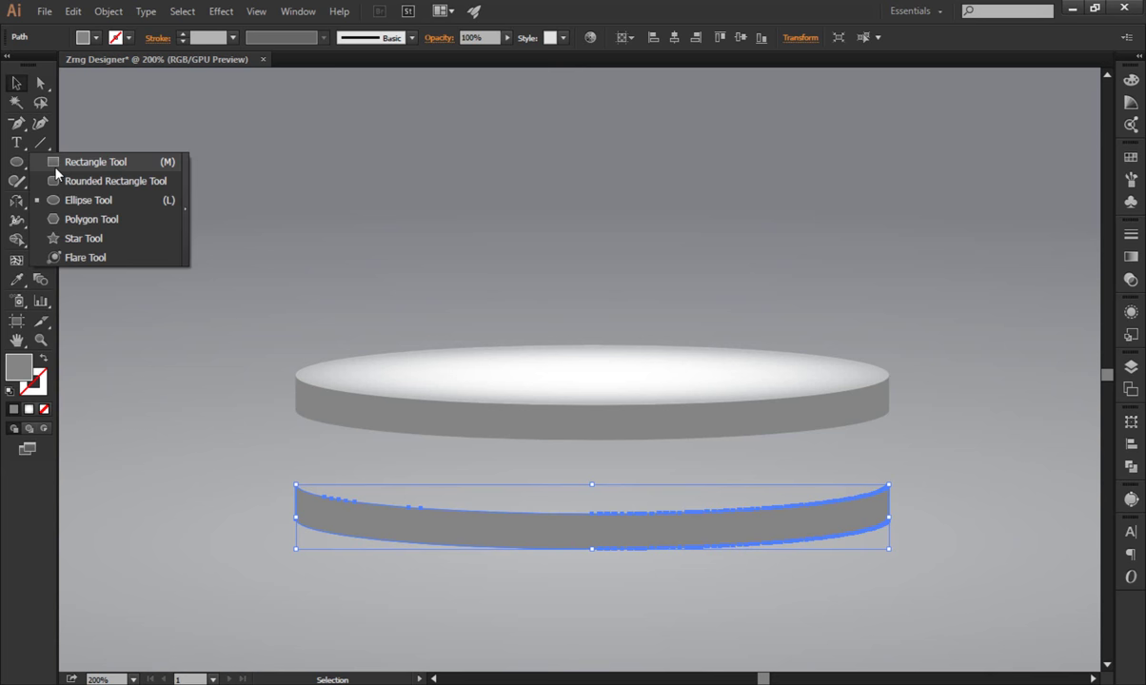
# Draw a centred rectangle over the lower band copy and divide the band with it.
pyautogui.moveTo(409, 493); pyautogui.dragTo(721, 576)
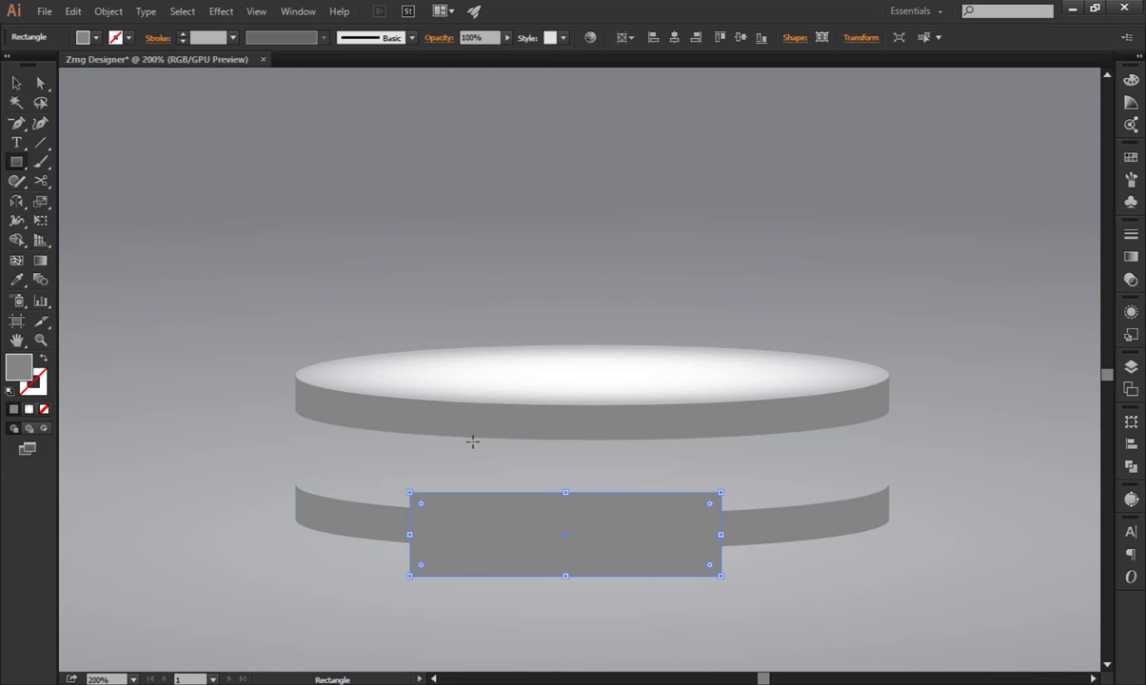
pyautogui.click(674, 37)
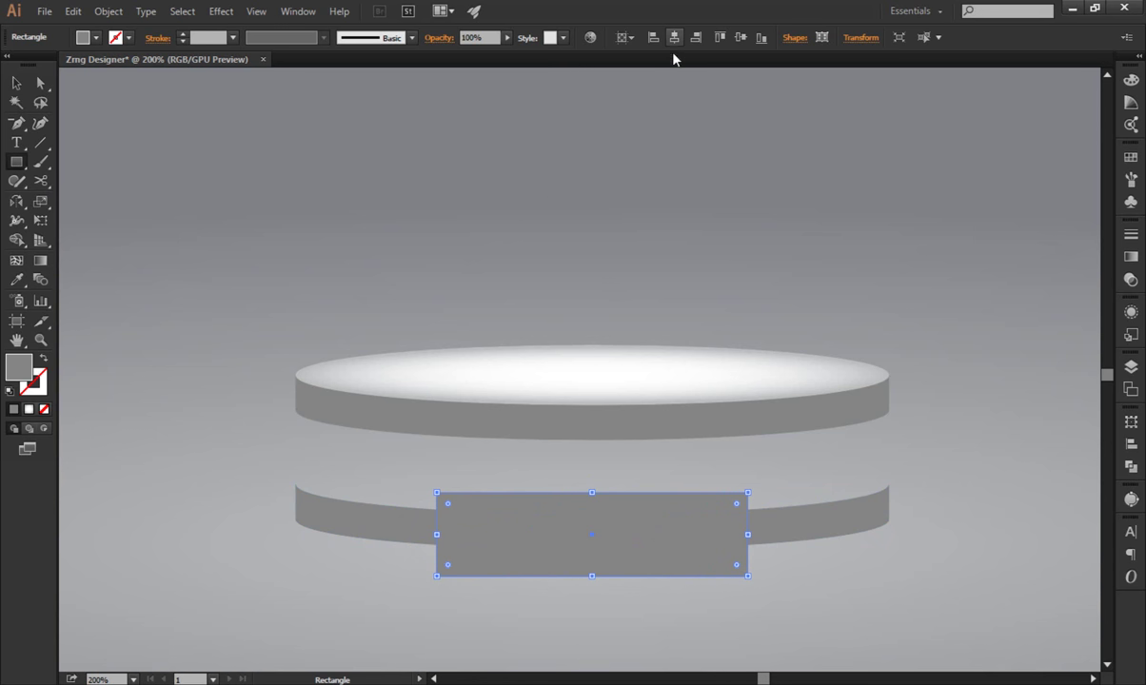
pyautogui.click(16, 82)
pyautogui.keyDown('shift'); pyautogui.click(358, 506); pyautogui.keyUp('shift')
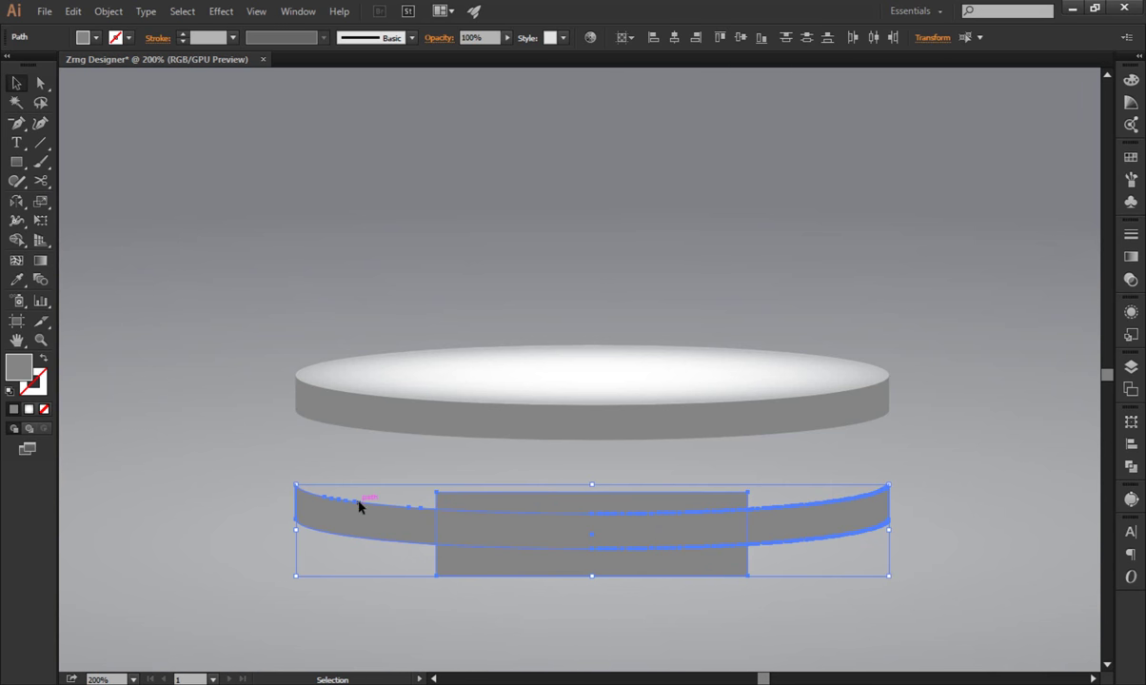
pyautogui.click(1131, 467)
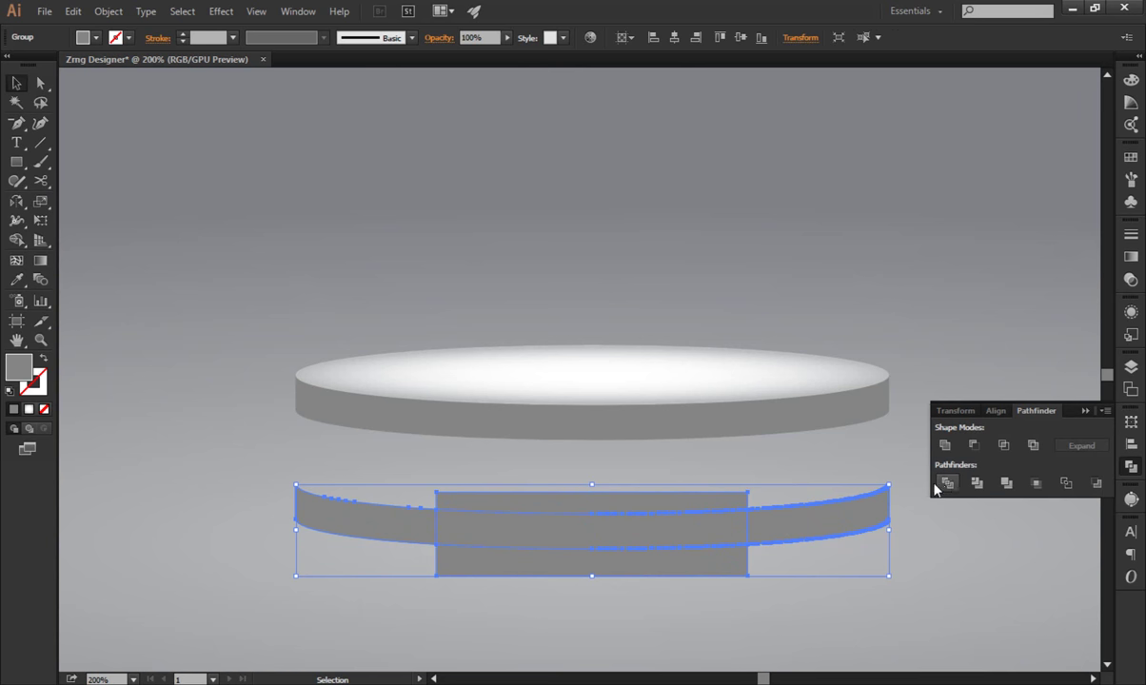
pyautogui.rightClick(786, 482)
# Ungroup the divided pieces and delete both band ends and the rectangle's lower leftover.
pyautogui.click(874, 404)
pyautogui.click(860, 479)
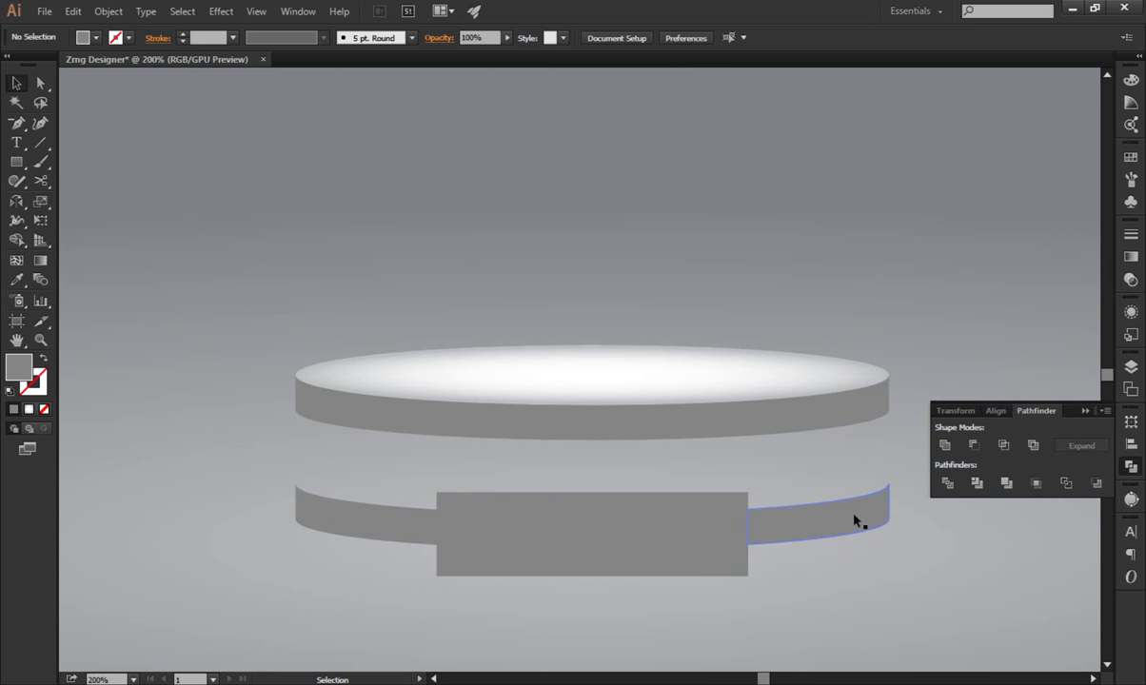
pyautogui.click(856, 520)
pyautogui.press('Delete')
pyautogui.click(735, 564)
pyautogui.press('Delete')
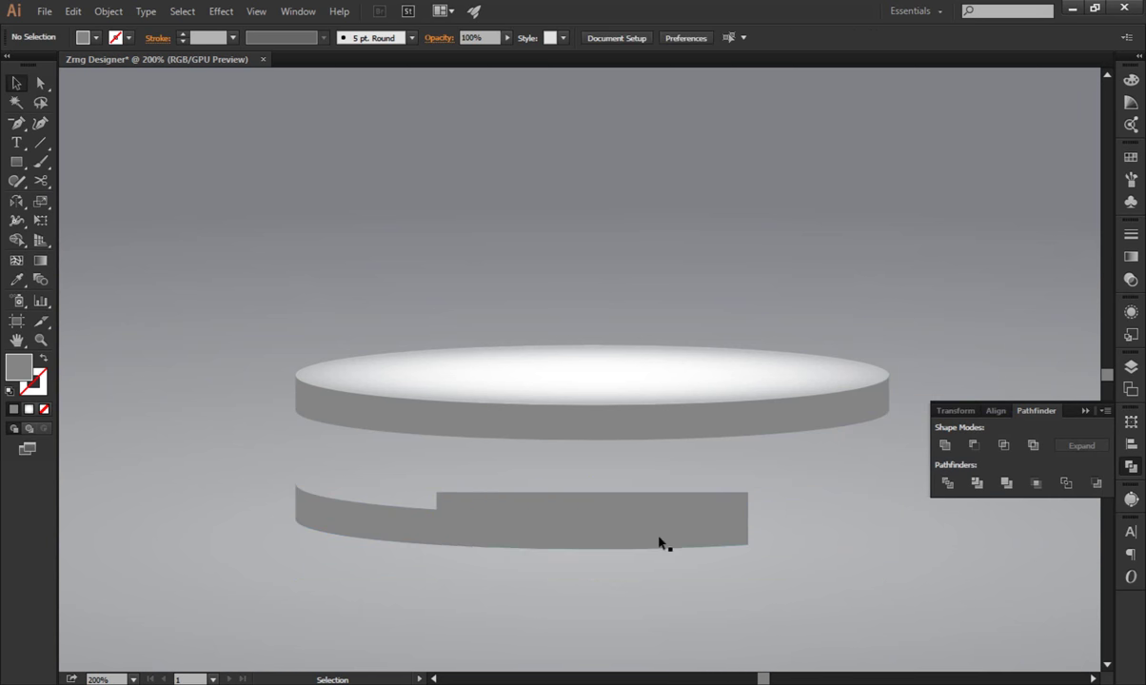
pyautogui.click(362, 519)
pyautogui.press('Delete')
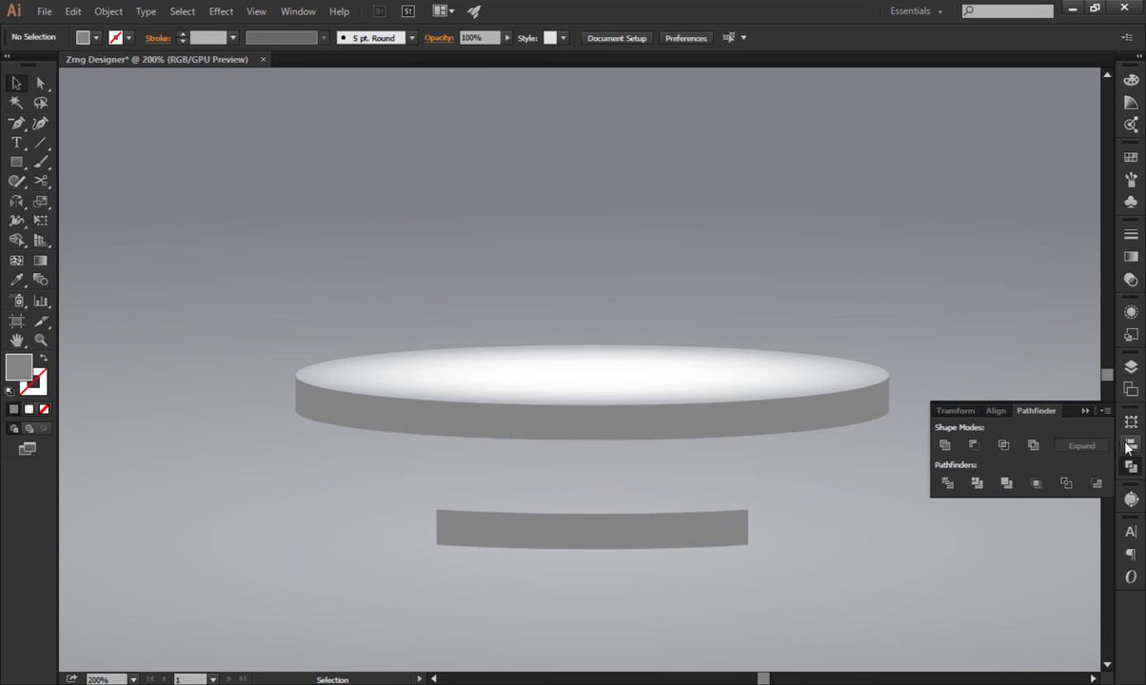
# Apply the White, Black gradient to the disc's side band as a radial gradient.
pyautogui.click(721, 431)
pyautogui.click(1129, 258)
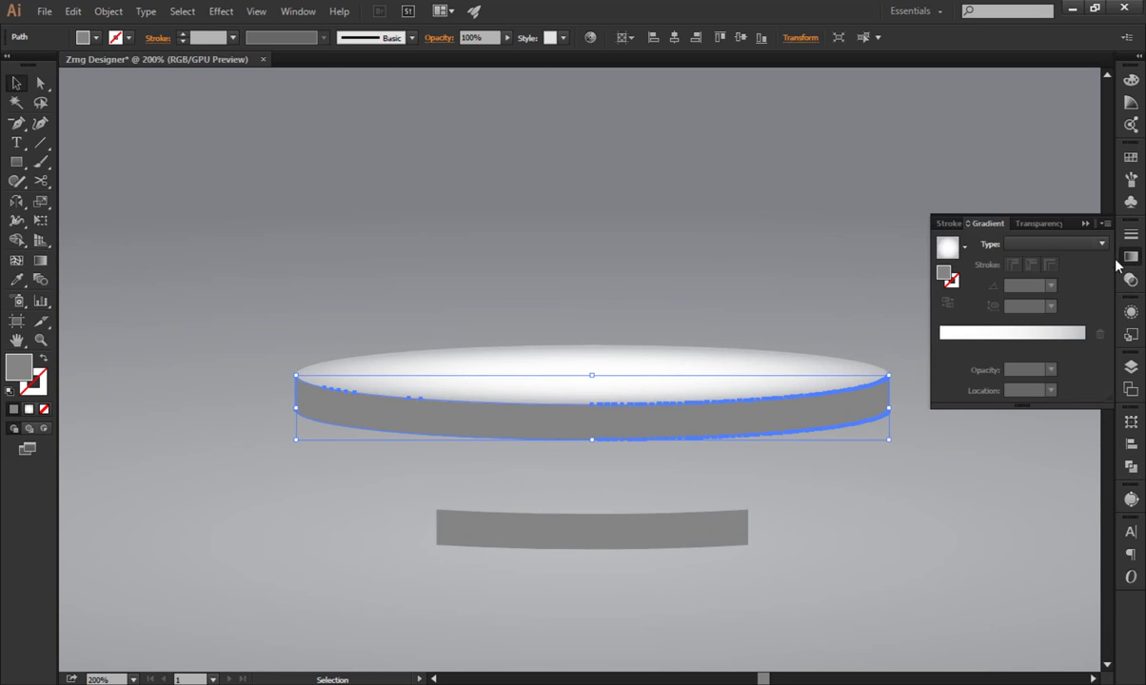
pyautogui.click(964, 250)
pyautogui.click(847, 280)
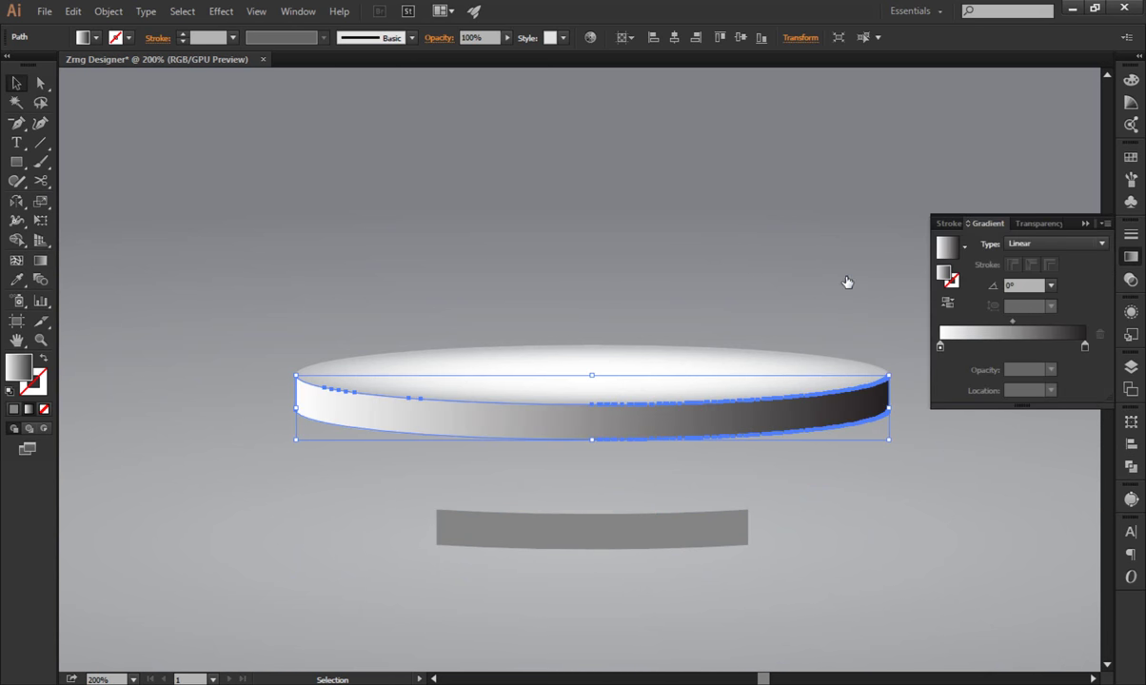
pyautogui.click(1047, 244)
pyautogui.click(1026, 274)
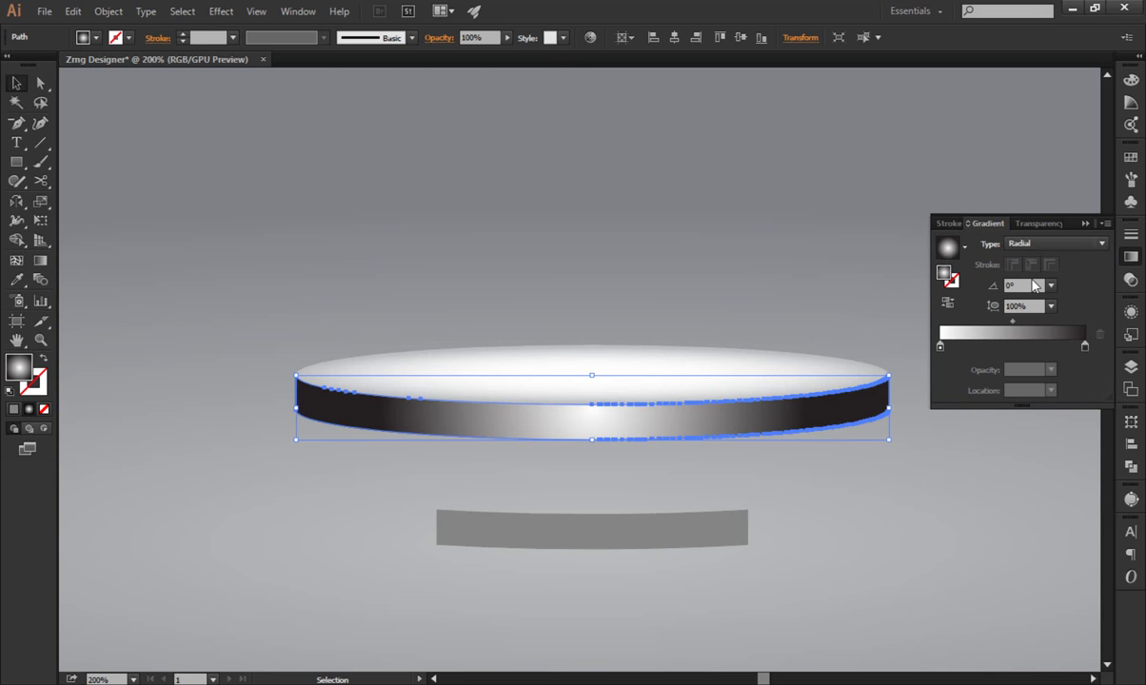
# Make the dark gradient stop mid-grey and stretch the radial gradient across the band's width.
pyautogui.doubleClick(1085, 347)
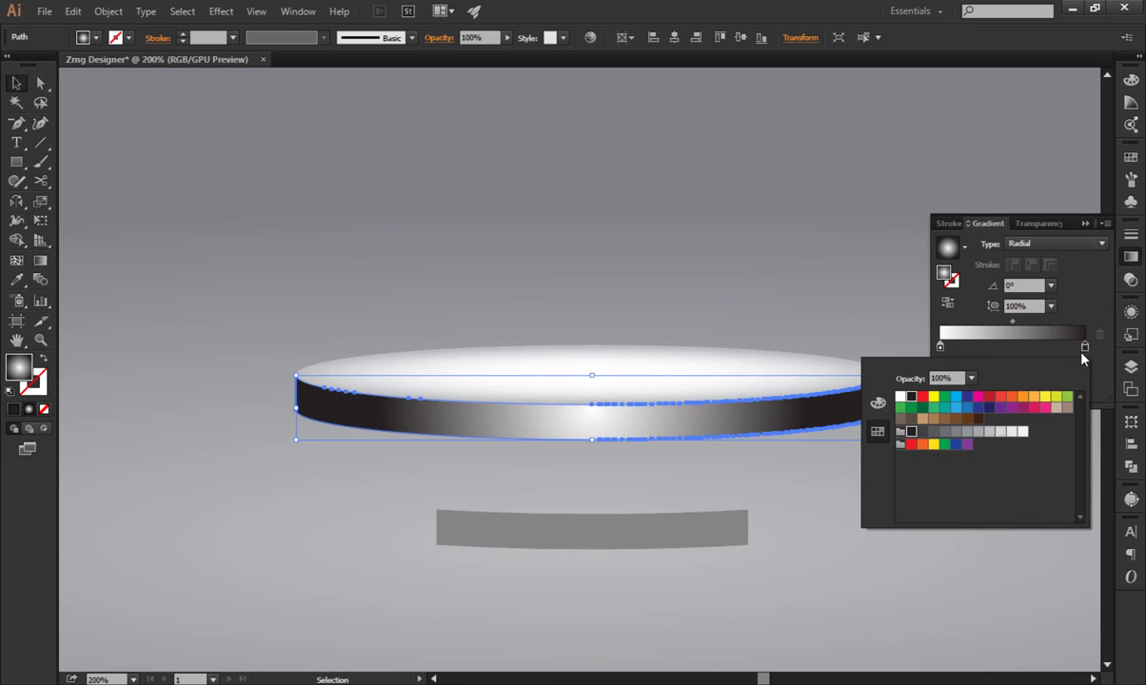
pyautogui.click(934, 433)
pyautogui.click(1131, 257)
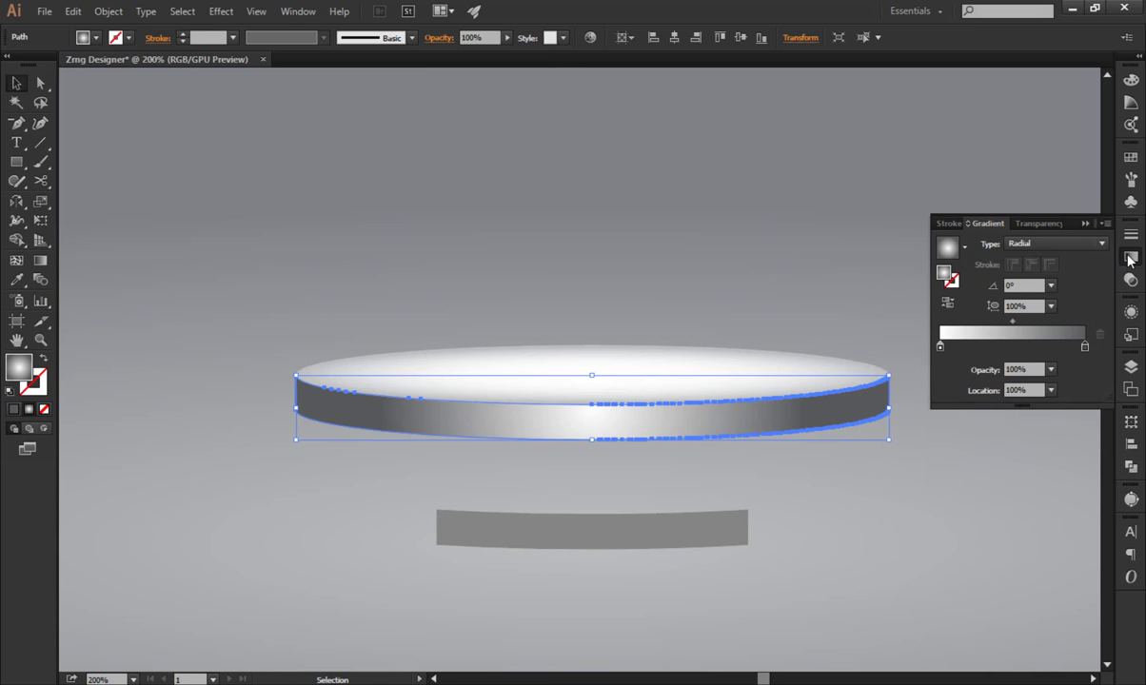
pyautogui.click(40, 260)
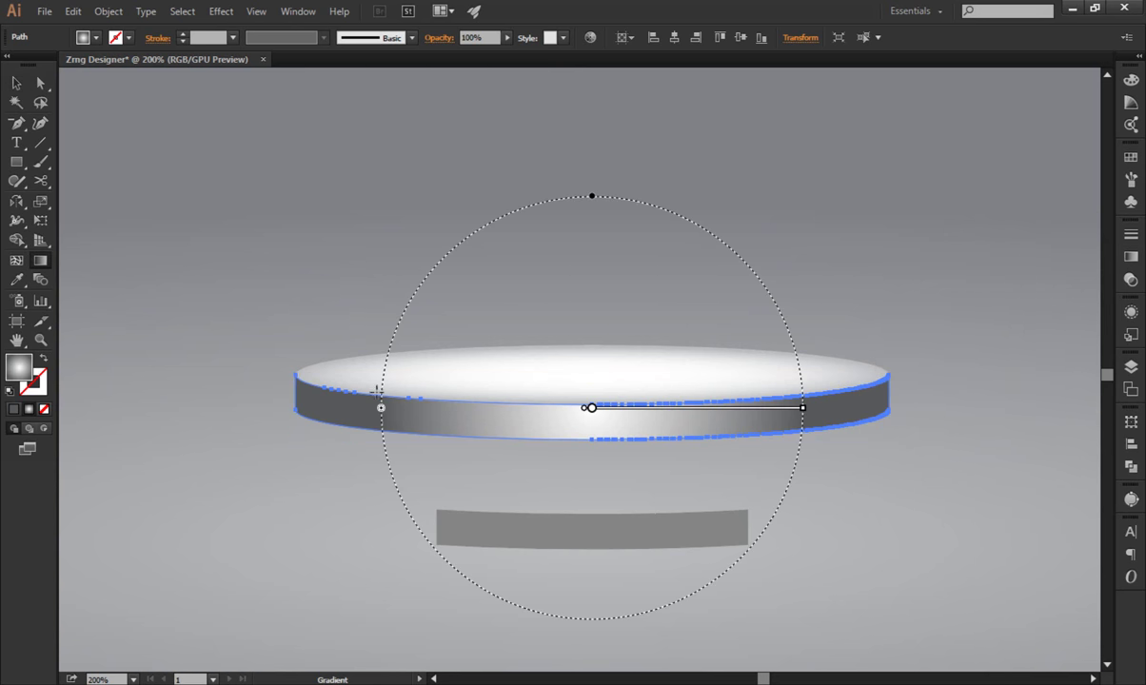
pyautogui.moveTo(380, 407); pyautogui.dragTo(302, 406)
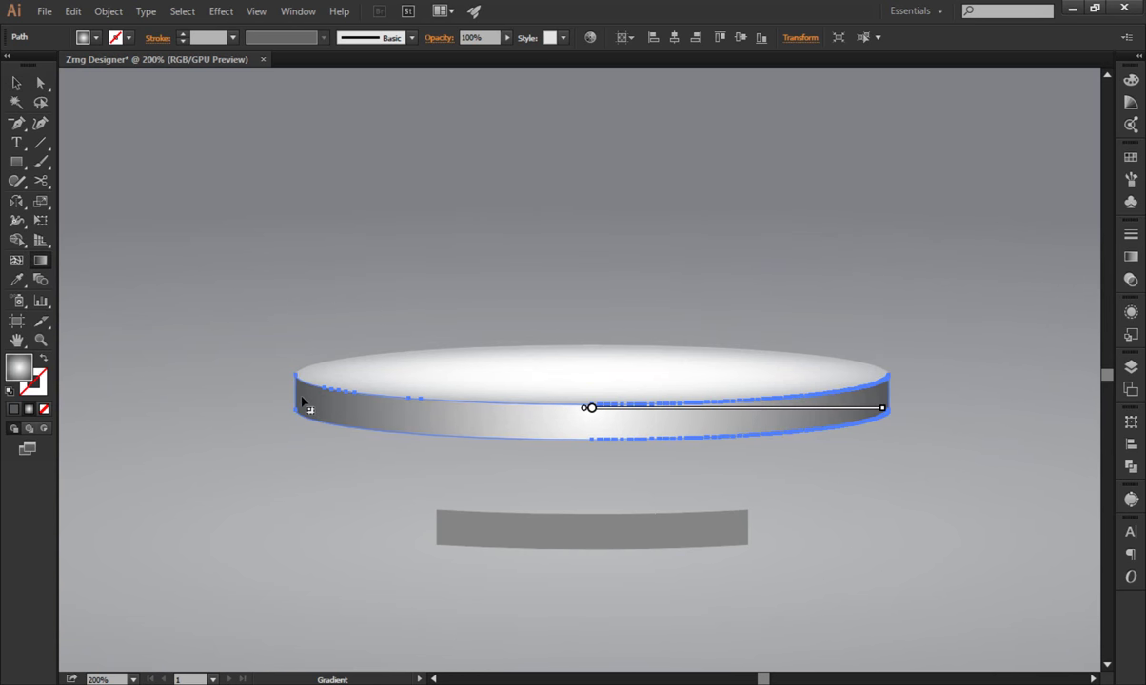
pyautogui.moveTo(302, 409); pyautogui.dragTo(235, 410)
# Deselect the disc and select the short grey strip below it.
pyautogui.press('v')
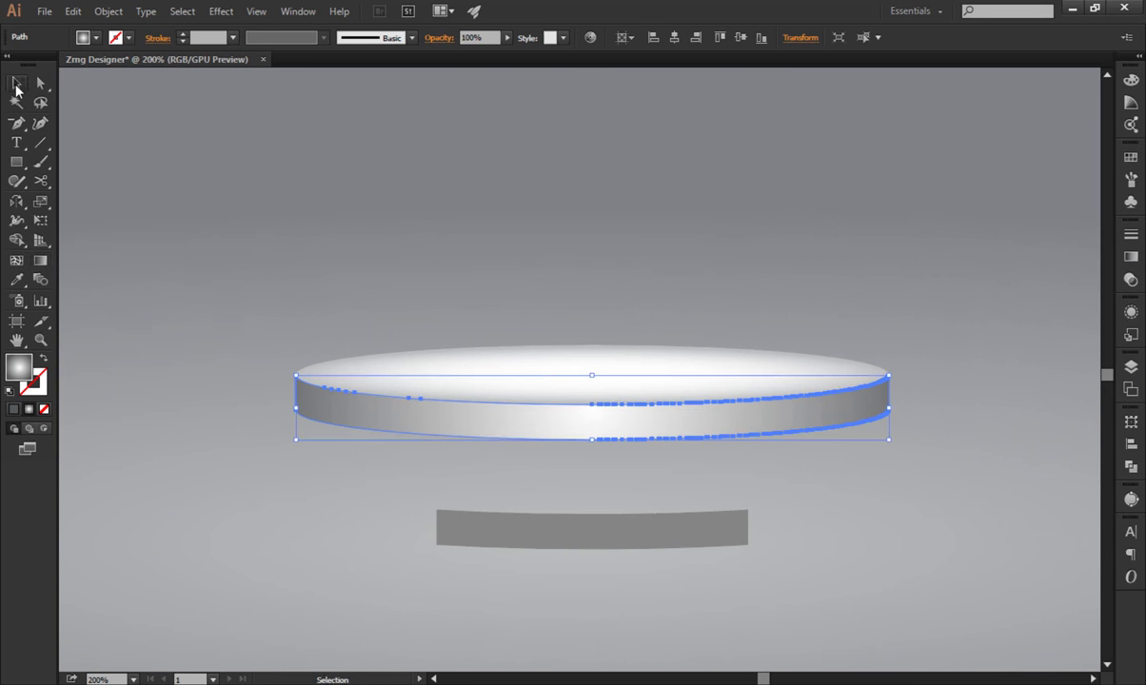
pyautogui.click(253, 527)
pyautogui.click(609, 543)
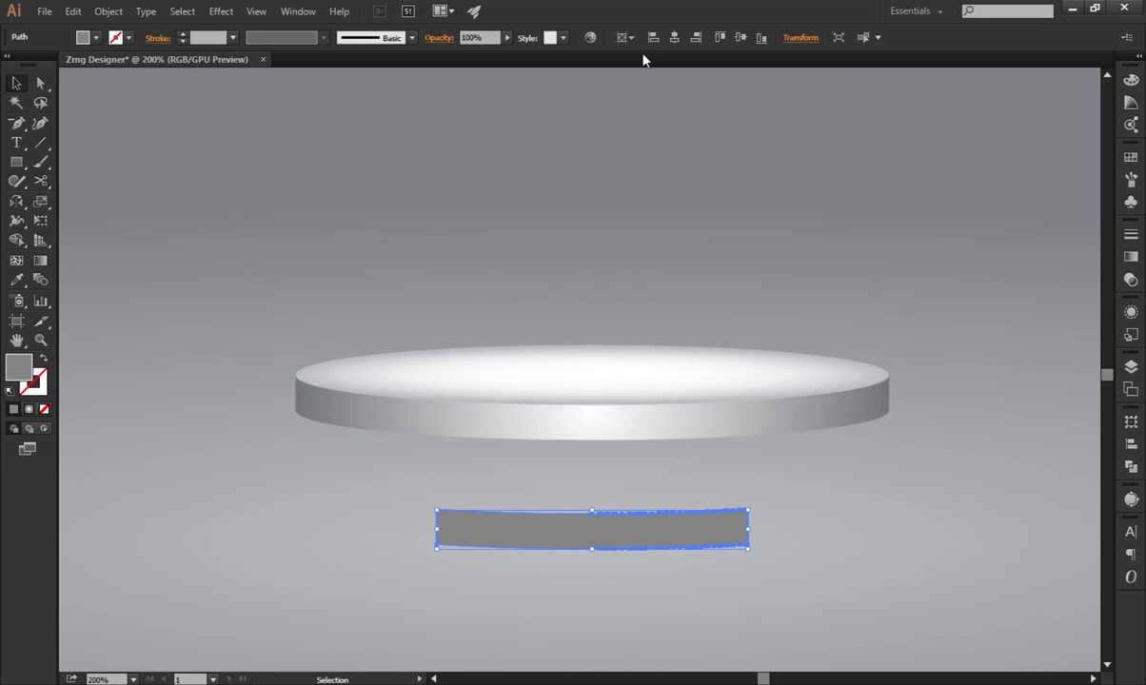
# Move the grey strip onto the disc's front and fill it with a deep red.
pyautogui.moveTo(672, 539); pyautogui.dragTo(663, 435)
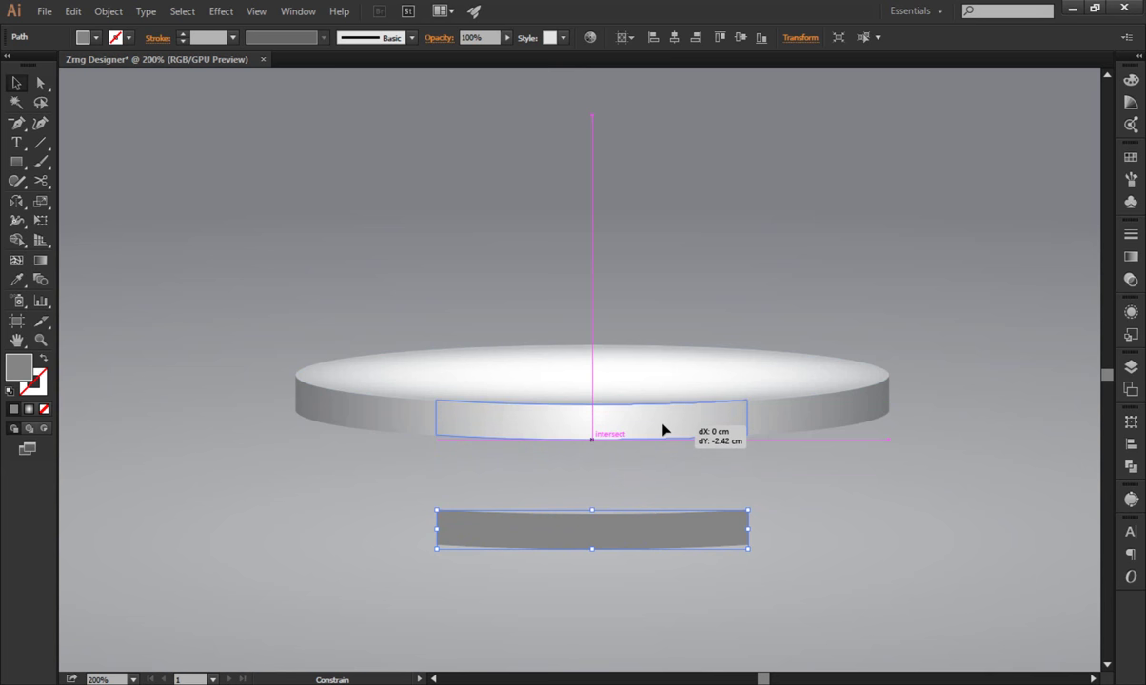
pyautogui.moveTo(664, 435); pyautogui.dragTo(660, 433)
pyautogui.doubleClick(19, 369)
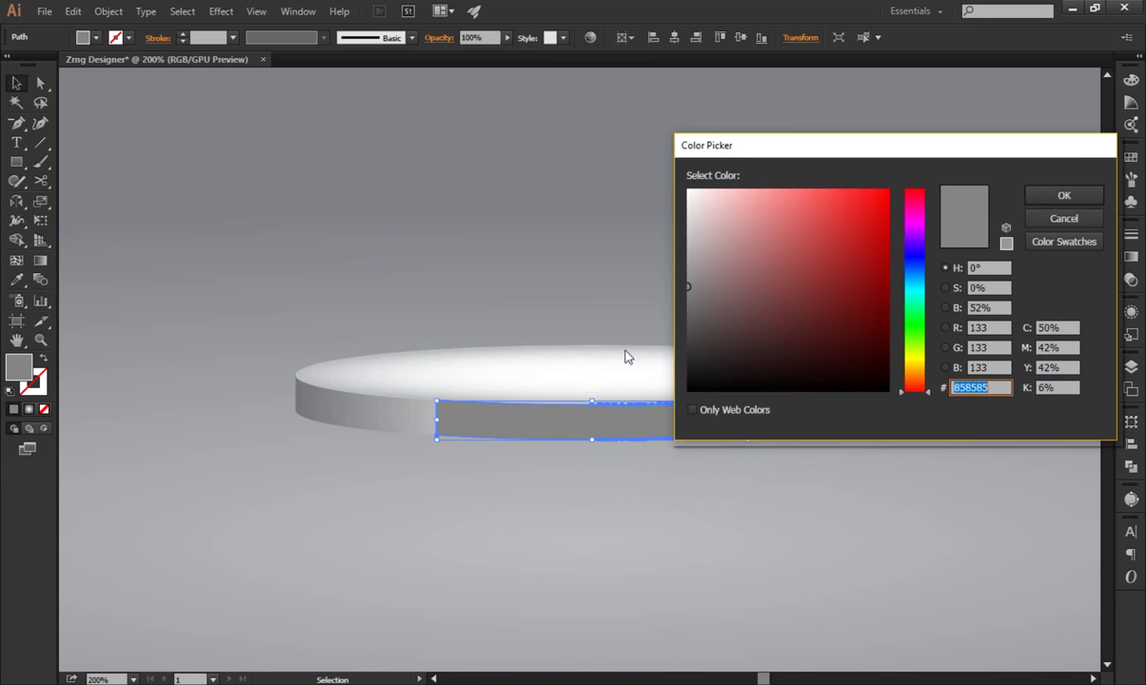
pyautogui.click(890, 189)
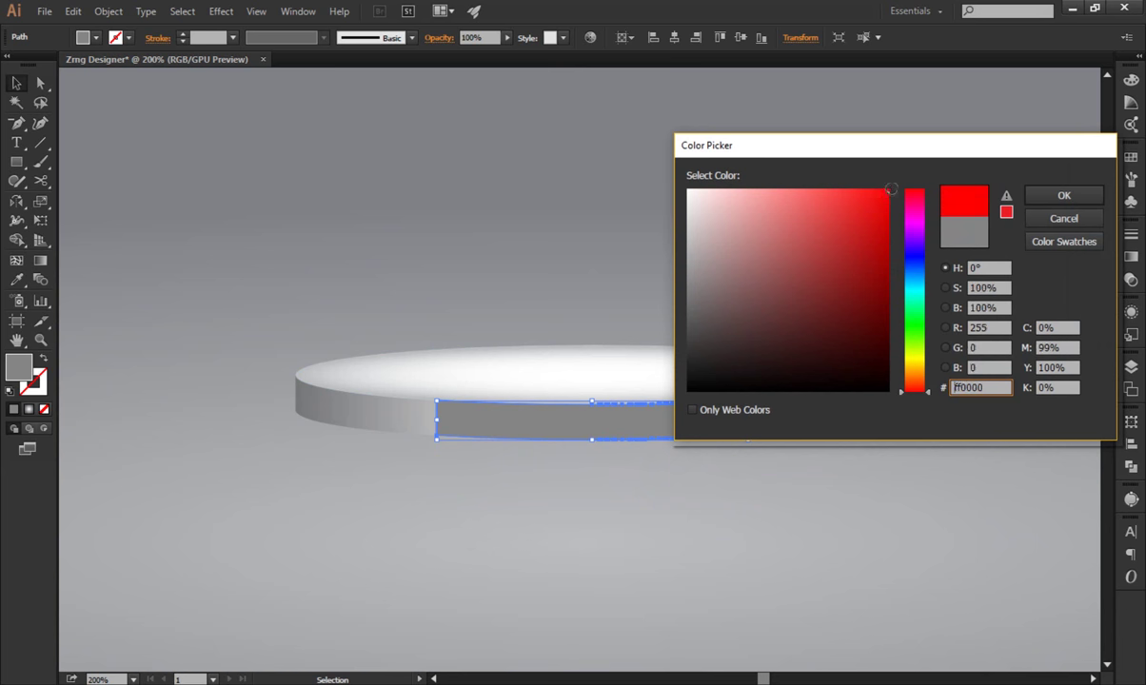
pyautogui.click(884, 209)
pyautogui.click(1063, 194)
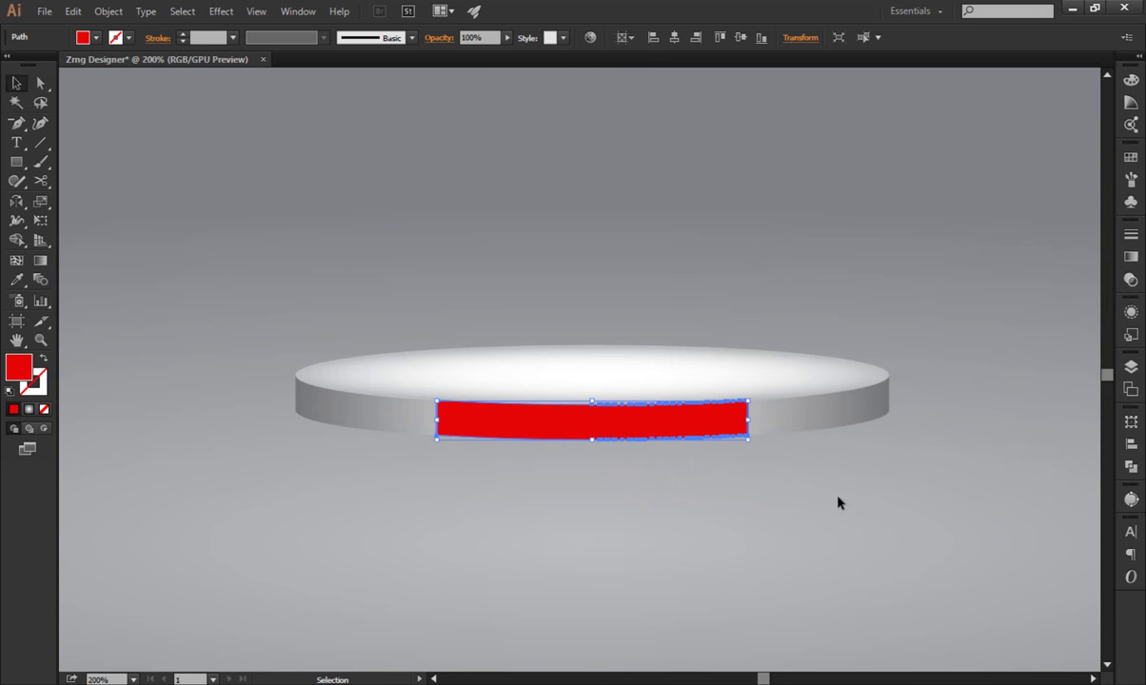
pyautogui.click(724, 590)
# Draw a wide, flat ellipse below the disc with the Ellipse Tool.
pyautogui.scroll(1, 711, 391)
pyautogui.scroll(2, 711, 391)
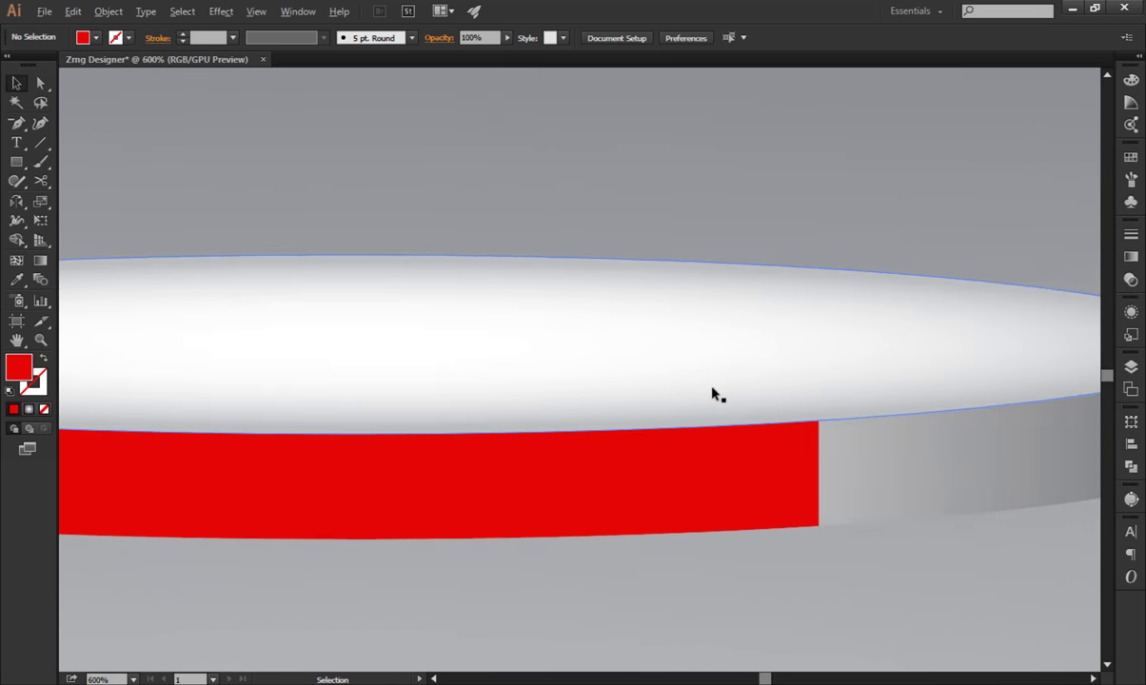
pyautogui.scroll(-3, 712, 392)
pyautogui.scroll(-2, 450, 395)
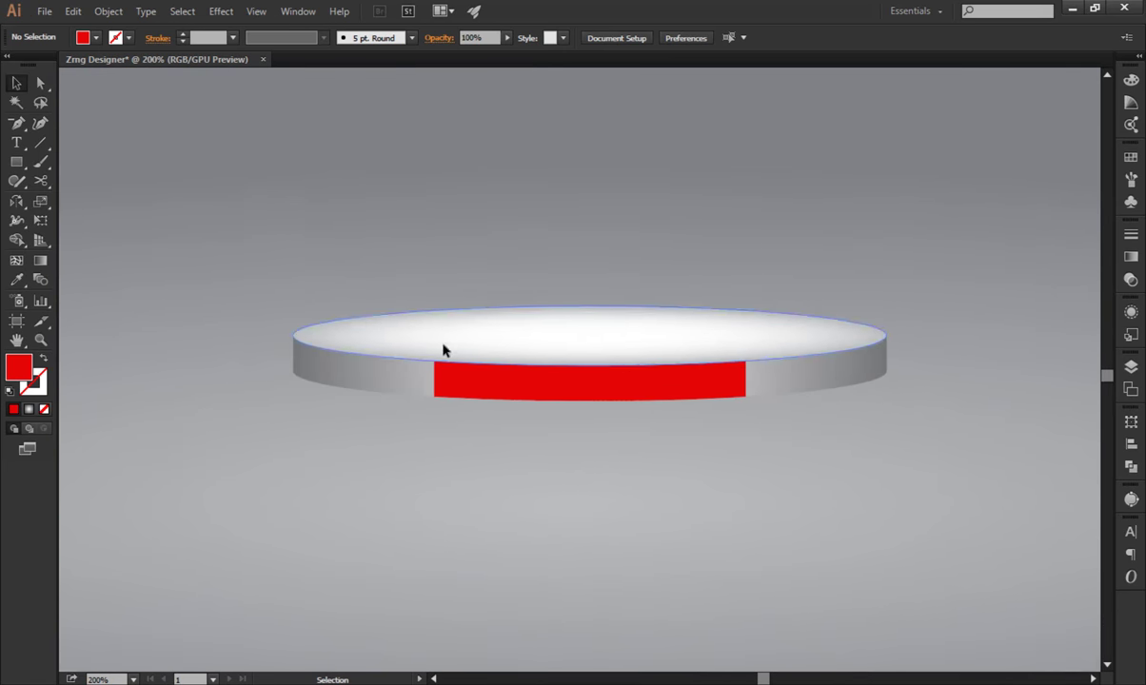
pyautogui.moveTo(13, 166); pyautogui.dragTo(68, 195)
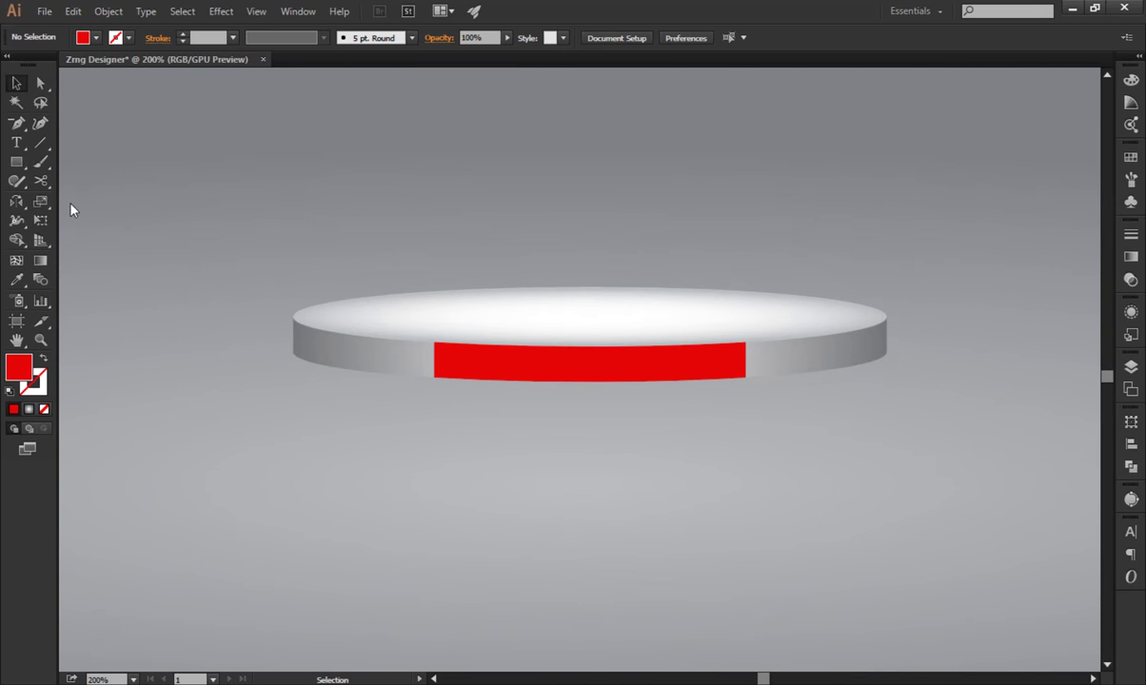
pyautogui.moveTo(275, 455); pyautogui.dragTo(878, 544)
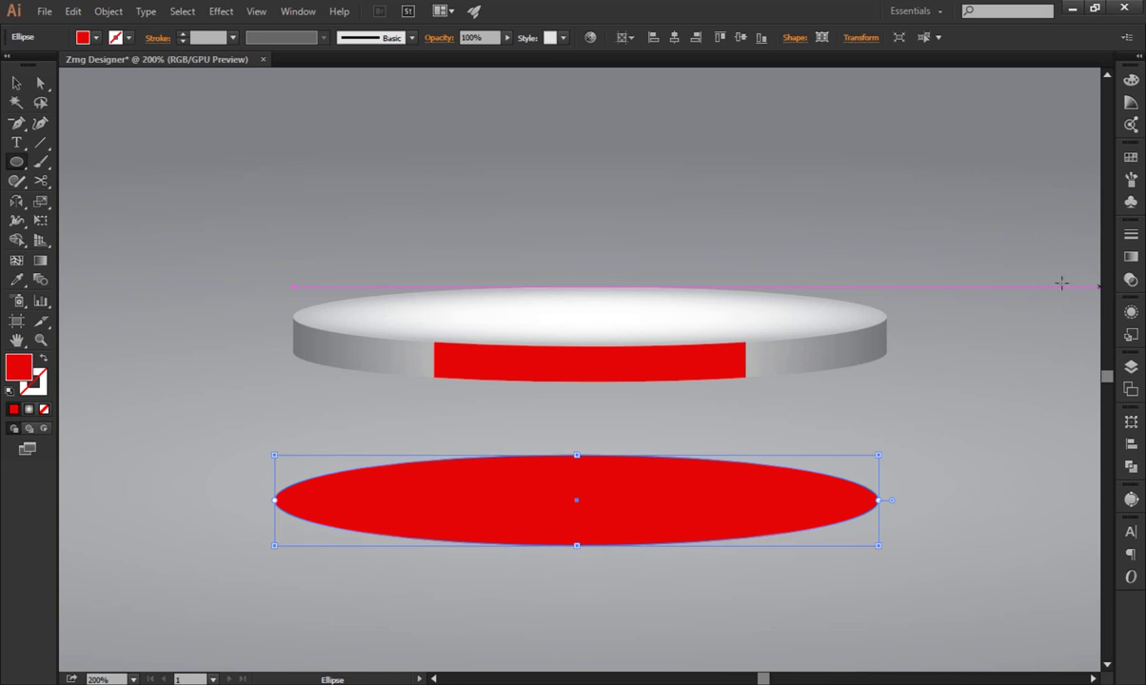
# Fill the ellipse near-black and paste a copy in front of it.
pyautogui.click(16, 83)
pyautogui.doubleClick(19, 366)
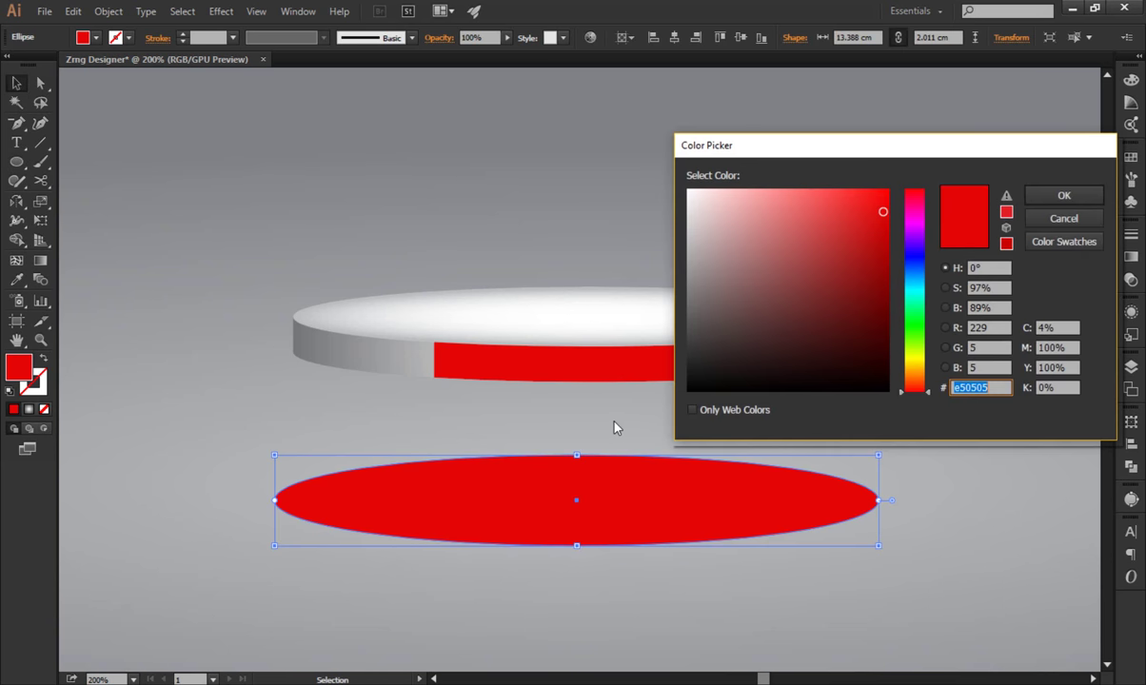
pyautogui.click(692, 385)
pyautogui.click(1038, 195)
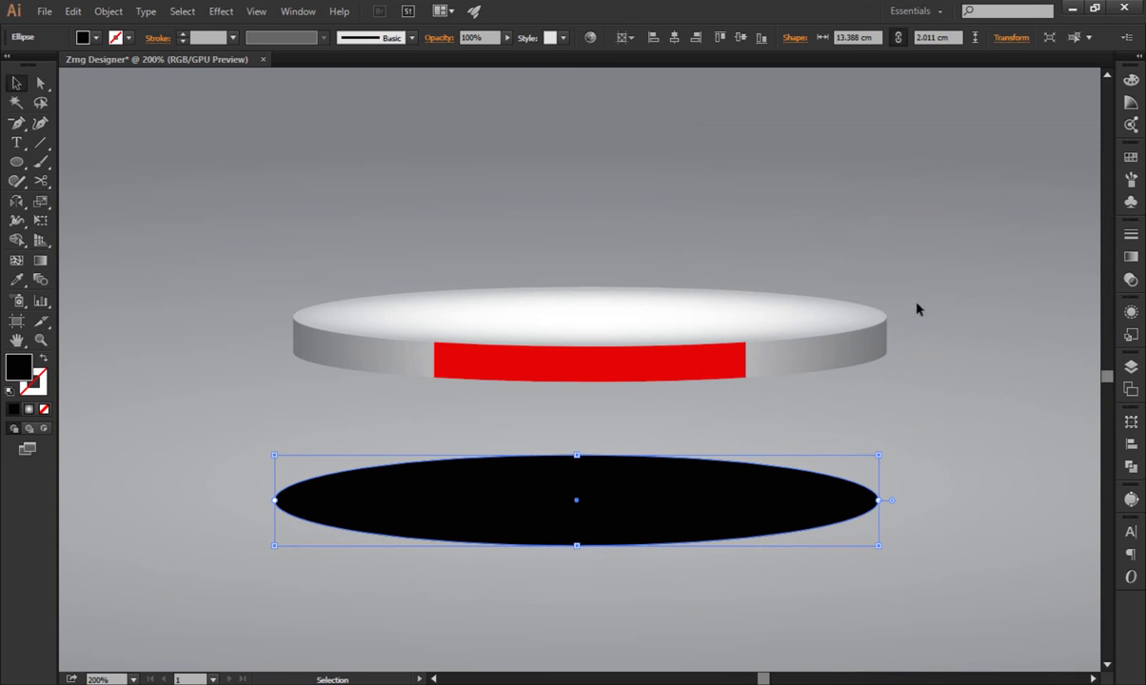
pyautogui.click(73, 11)
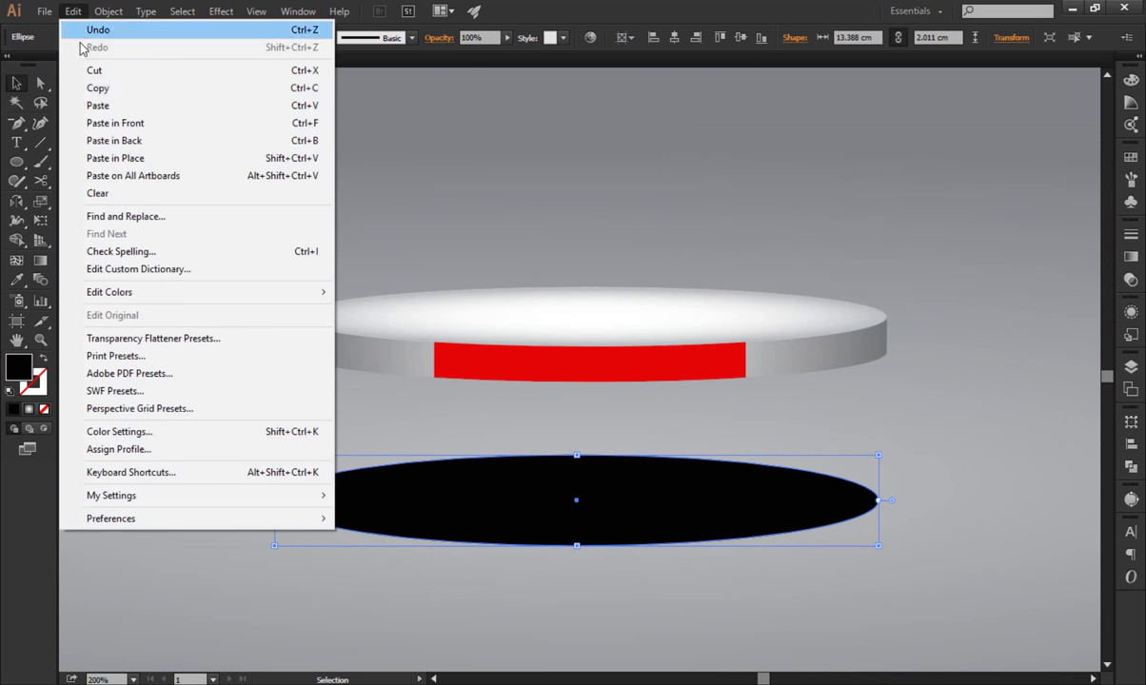
pyautogui.click(94, 87)
pyautogui.click(72, 11)
pyautogui.click(114, 123)
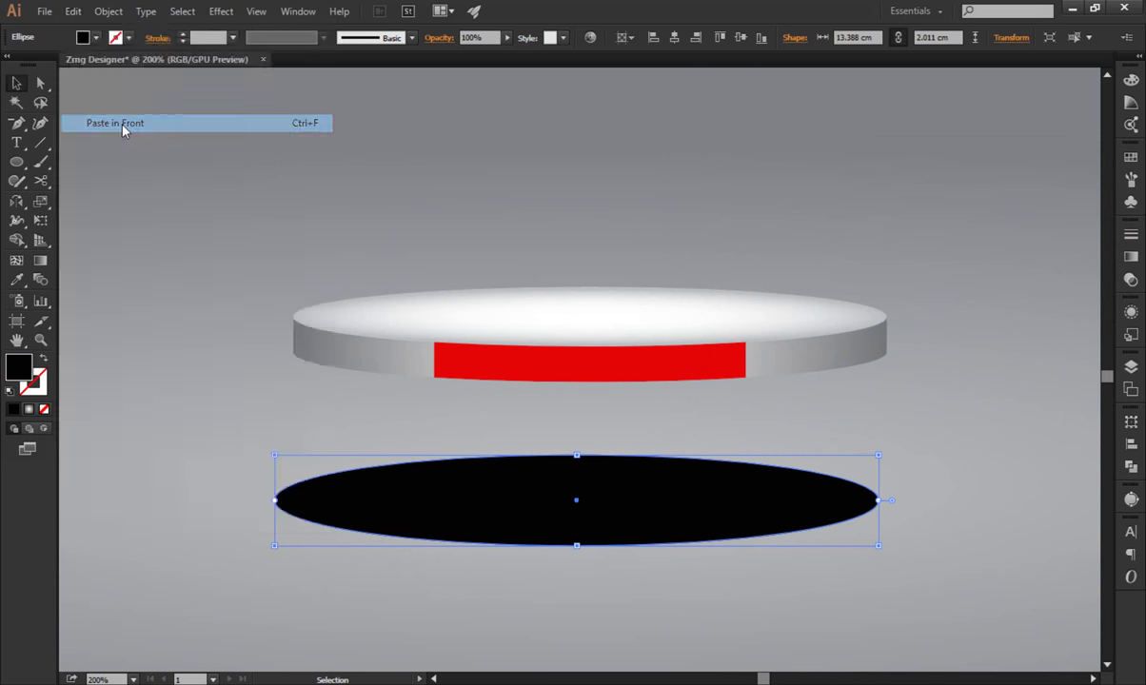
# Give the copy a radial White, Black gradient with a pure black end stop.
pyautogui.hotkey('ctrl', 'F9')
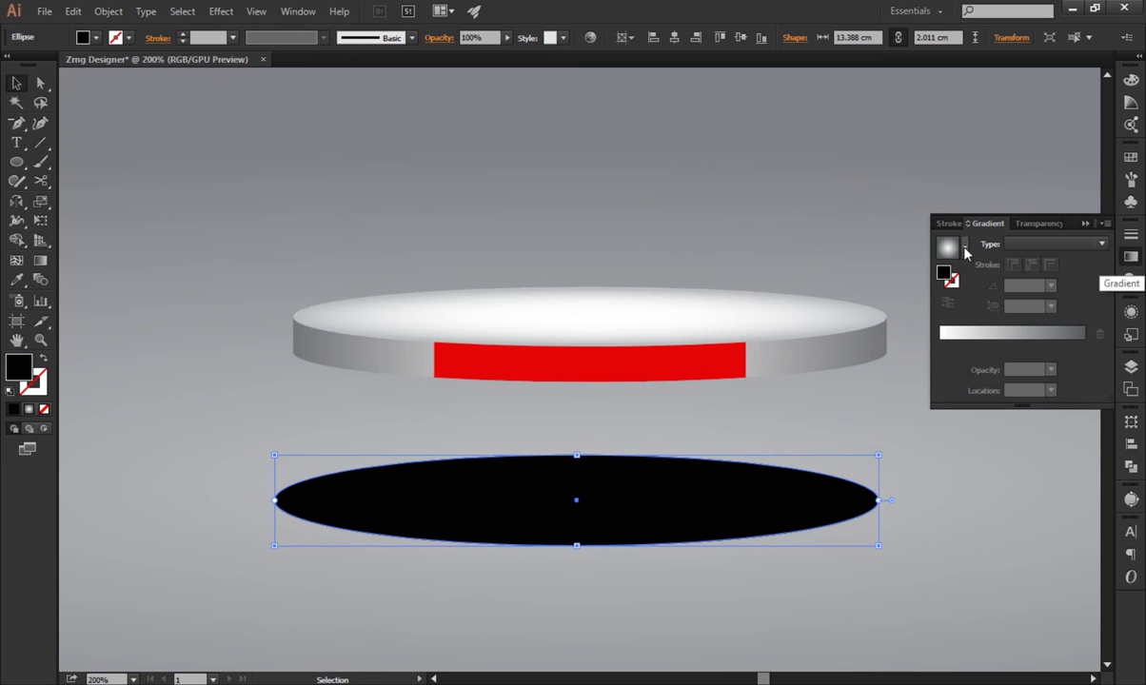
pyautogui.click(964, 247)
pyautogui.click(847, 271)
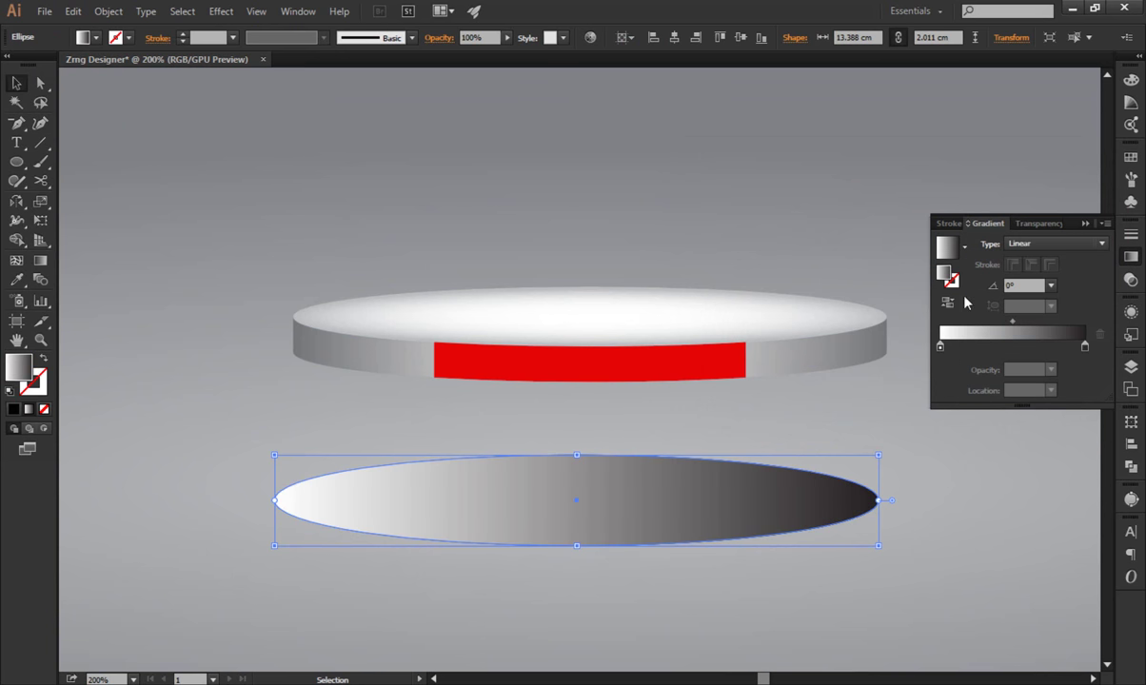
pyautogui.doubleClick(1085, 347)
pyautogui.click(877, 406)
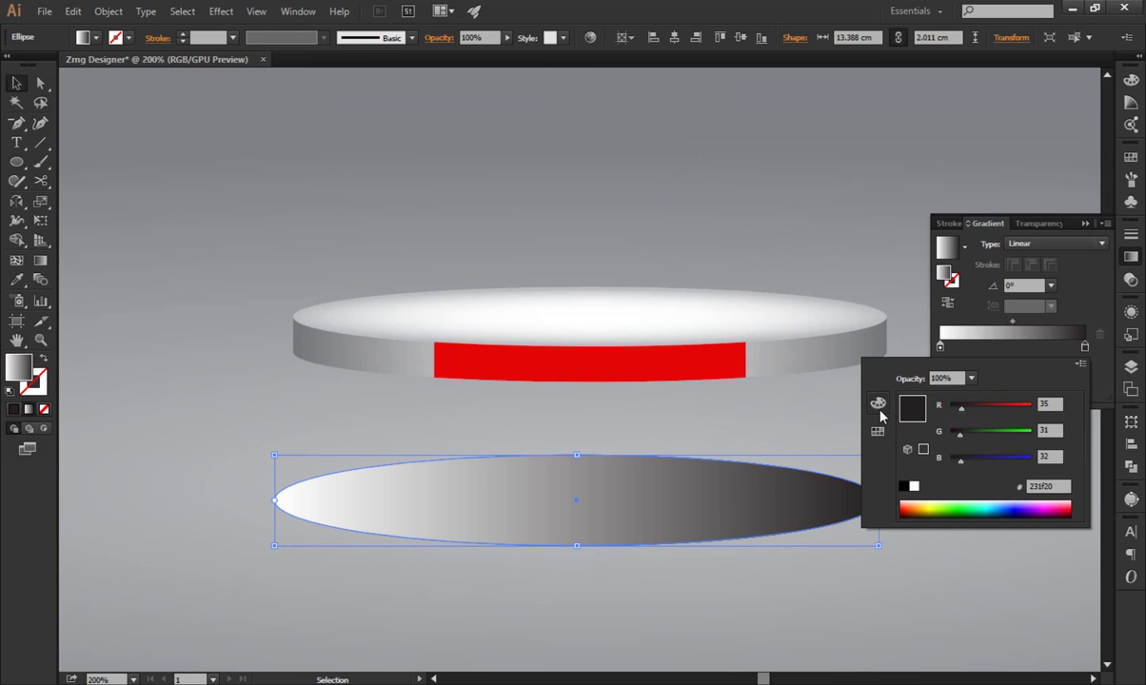
pyautogui.click(904, 487)
pyautogui.click(1020, 246)
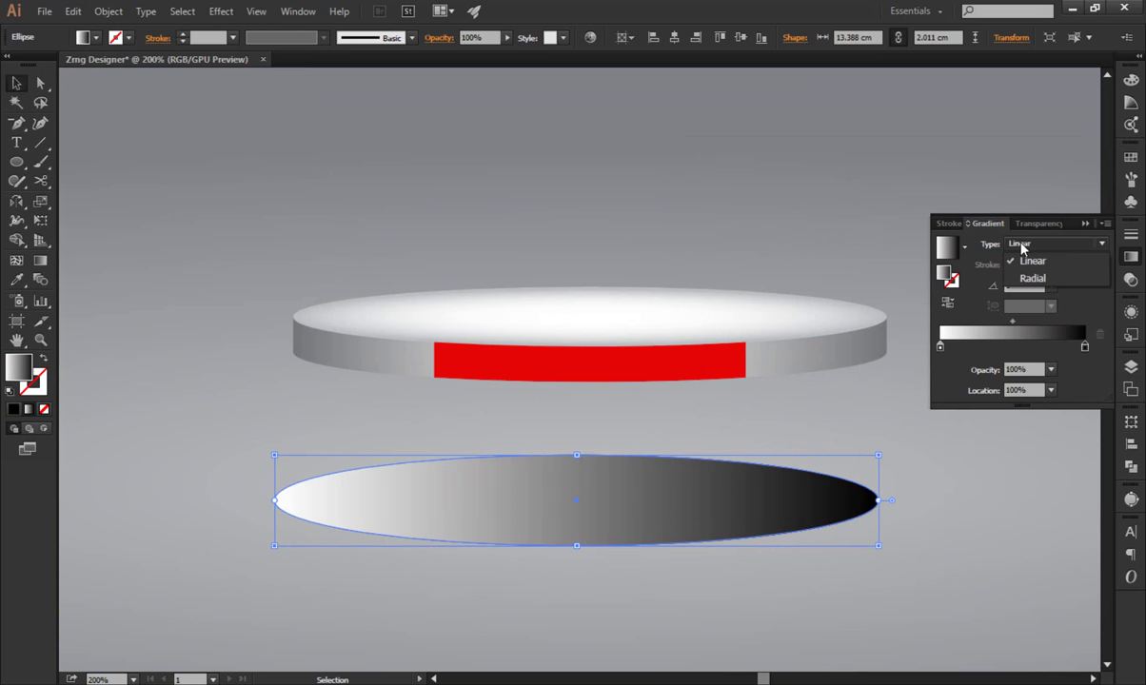
pyautogui.click(1023, 276)
pyautogui.click(1131, 259)
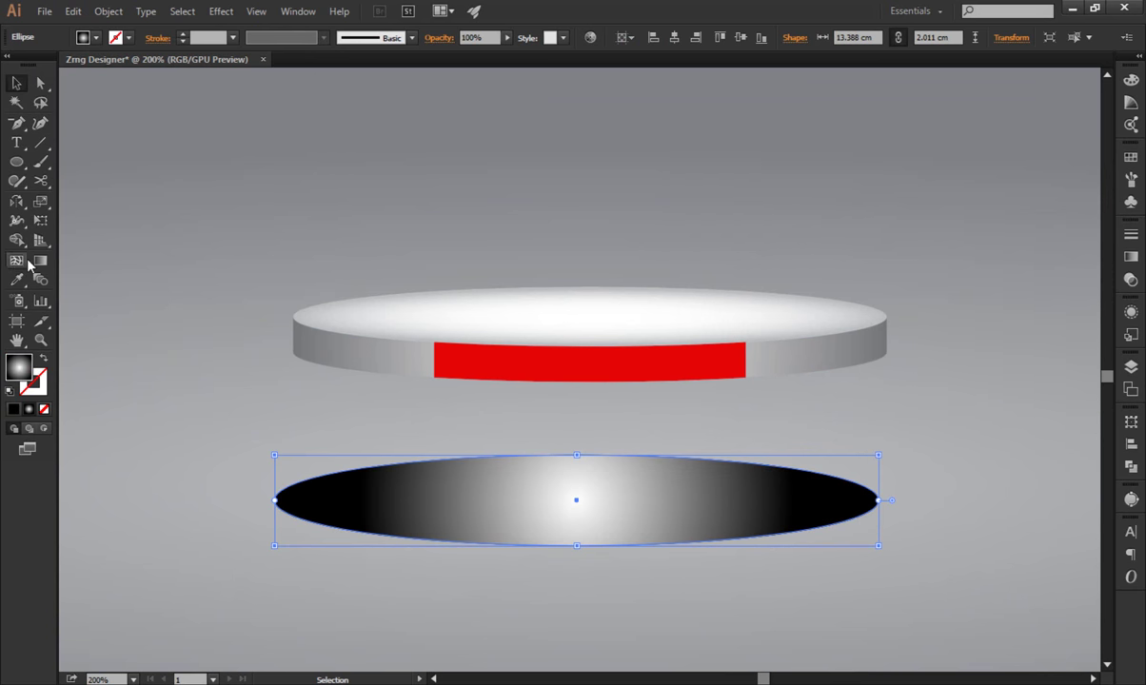
# Stretch the radial gradient to the ellipse's ends and squash it vertically to fit.
pyautogui.click(40, 259)
pyautogui.moveTo(362, 502); pyautogui.dragTo(277, 500)
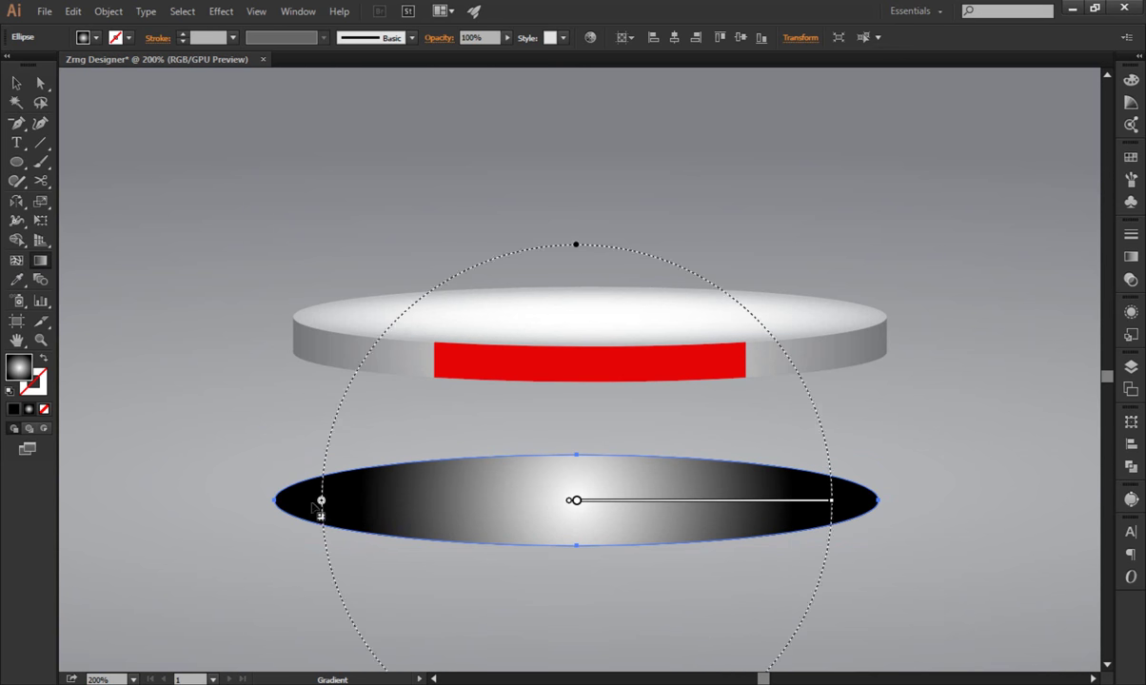
pyautogui.moveTo(575, 199); pyautogui.dragTo(576, 456)
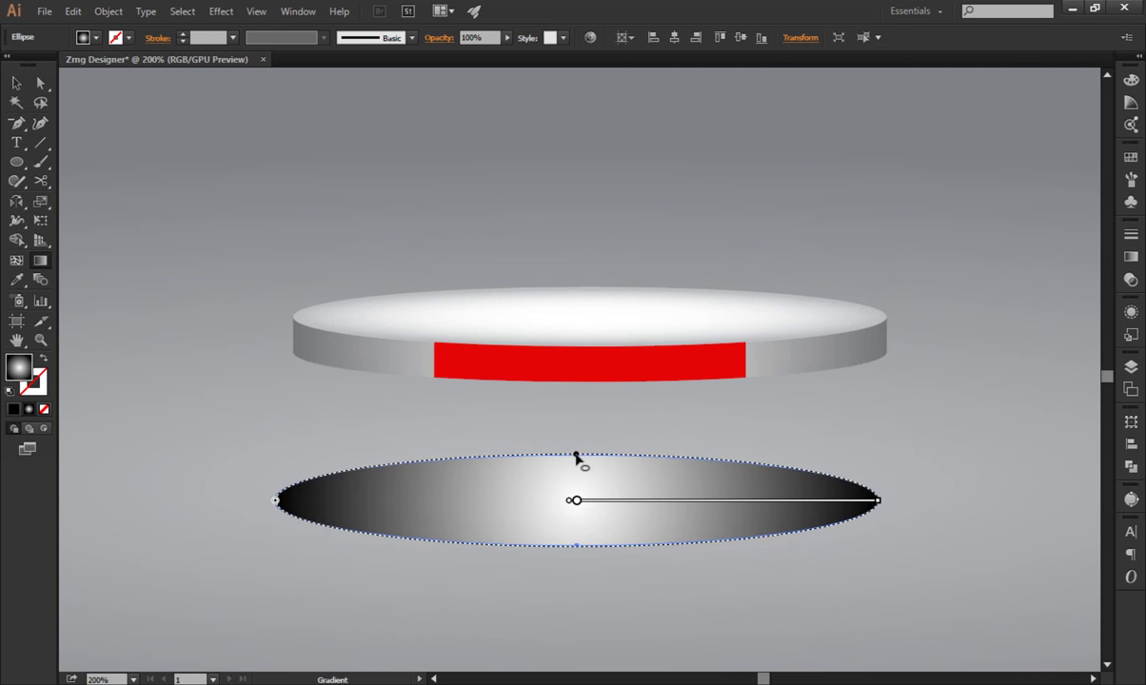
pyautogui.press('v')
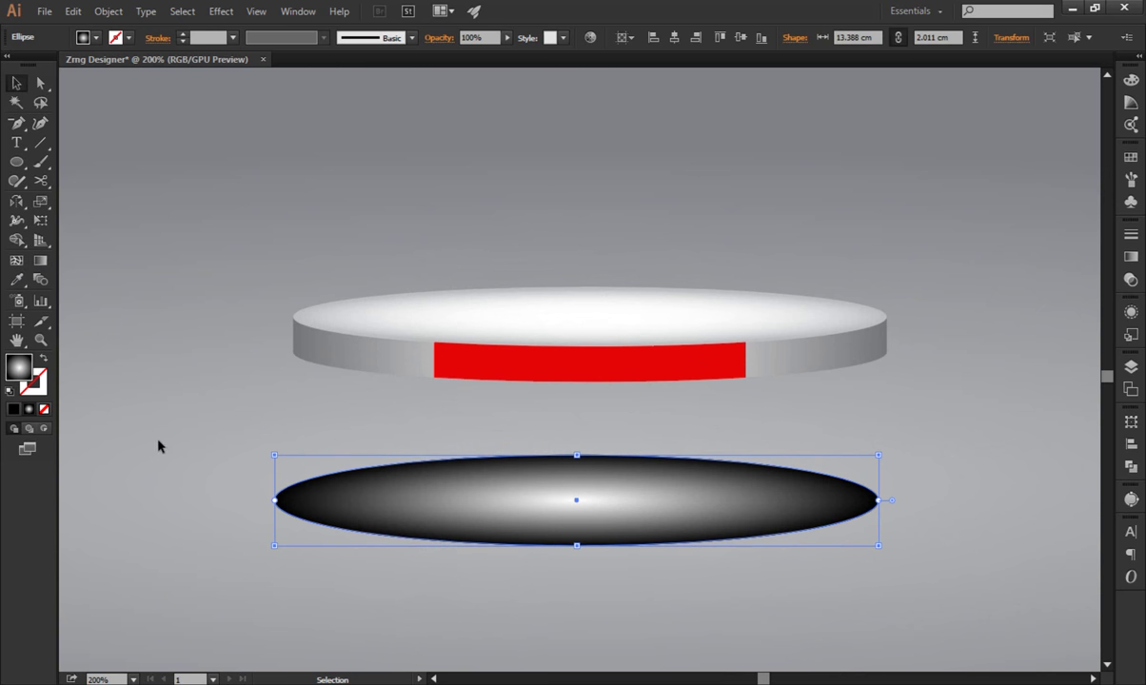
# Make an opacity mask from the two stacked ellipses and start editing the mask.
pyautogui.moveTo(354, 562); pyautogui.dragTo(352, 556)
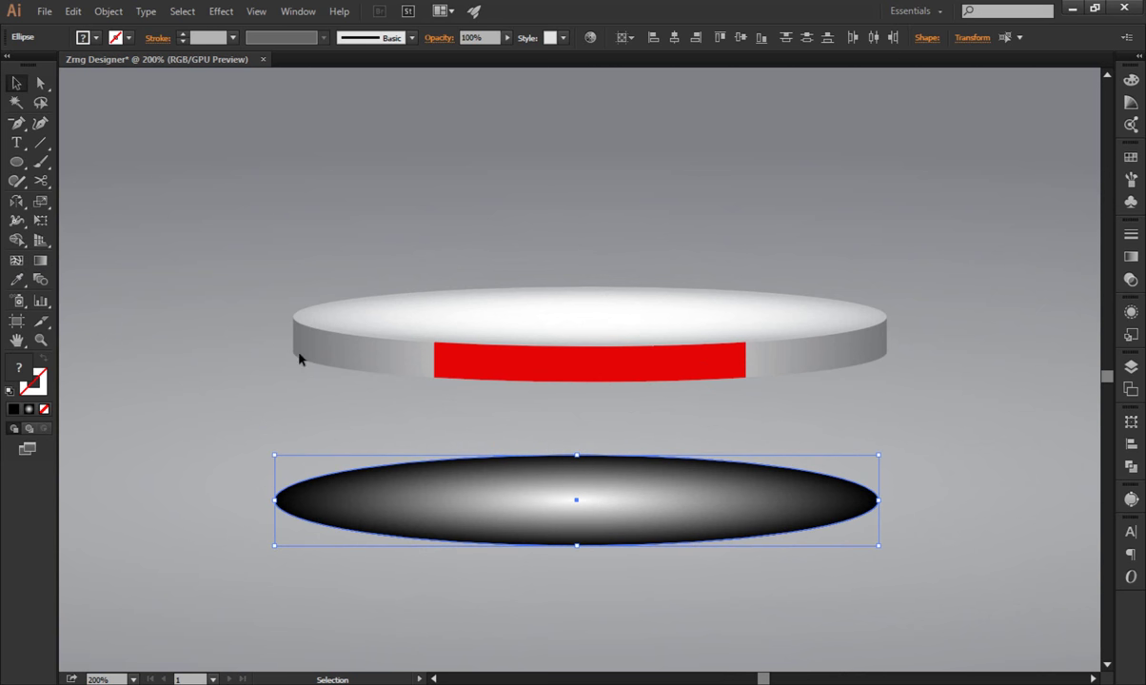
pyautogui.click(439, 38)
pyautogui.click(444, 50)
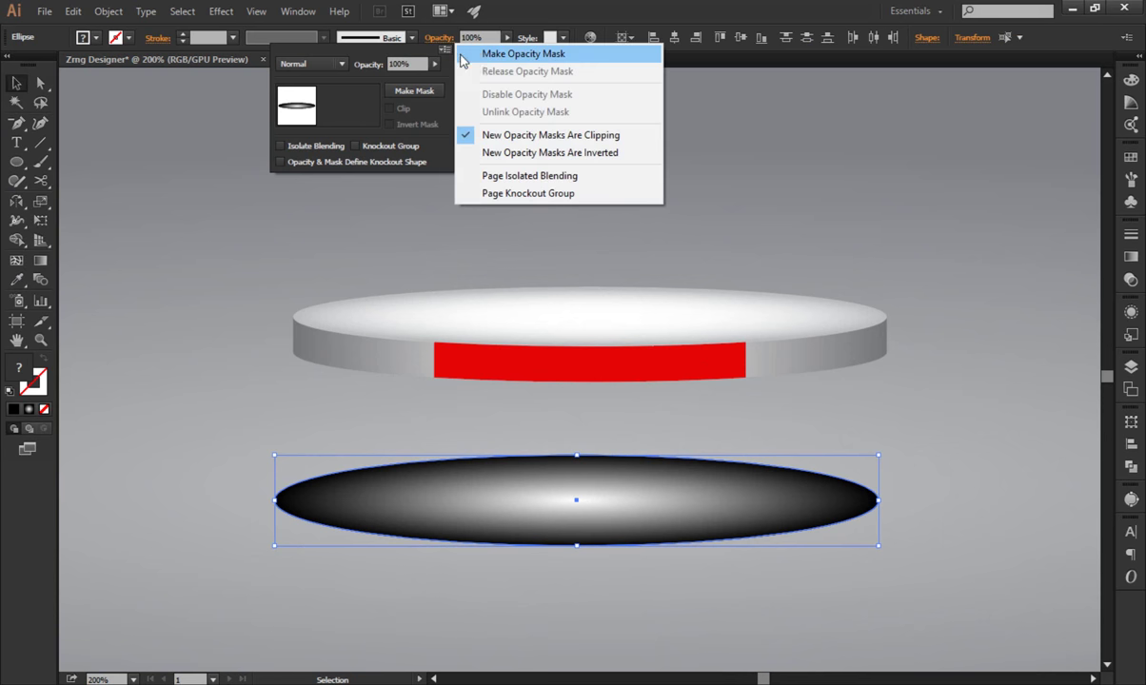
pyautogui.click(519, 51)
pyautogui.click(374, 118)
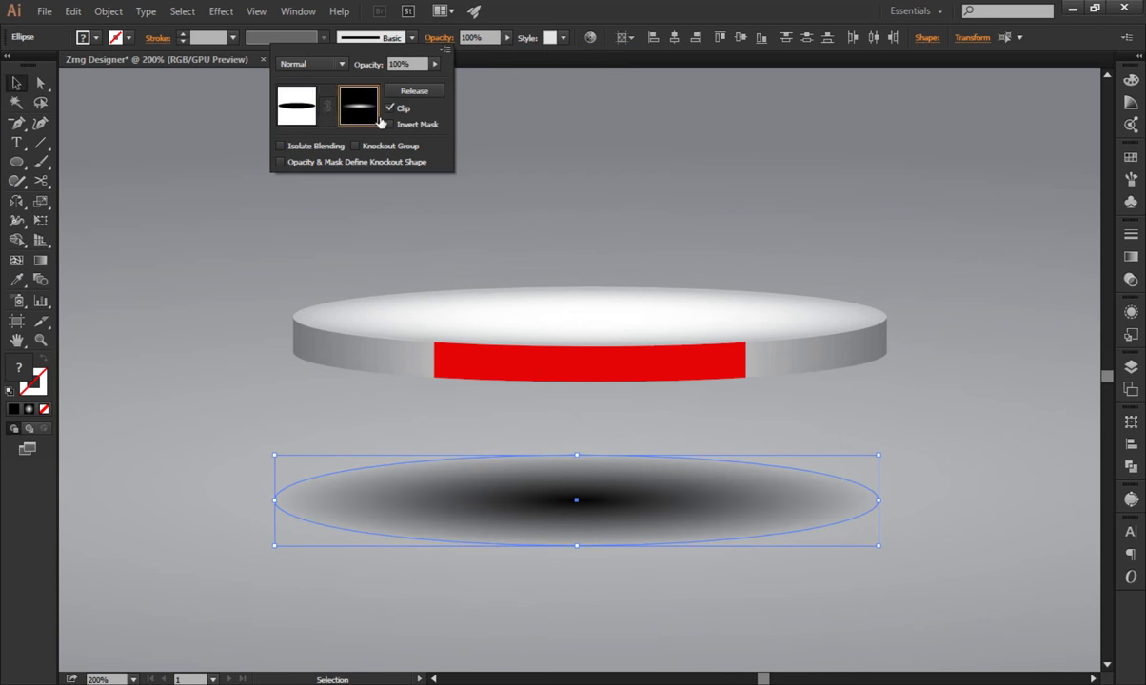
# Shift the mask gradient's midpoint to darken the shadow, then centre it horizontally under the disc.
pyautogui.click(1130, 259)
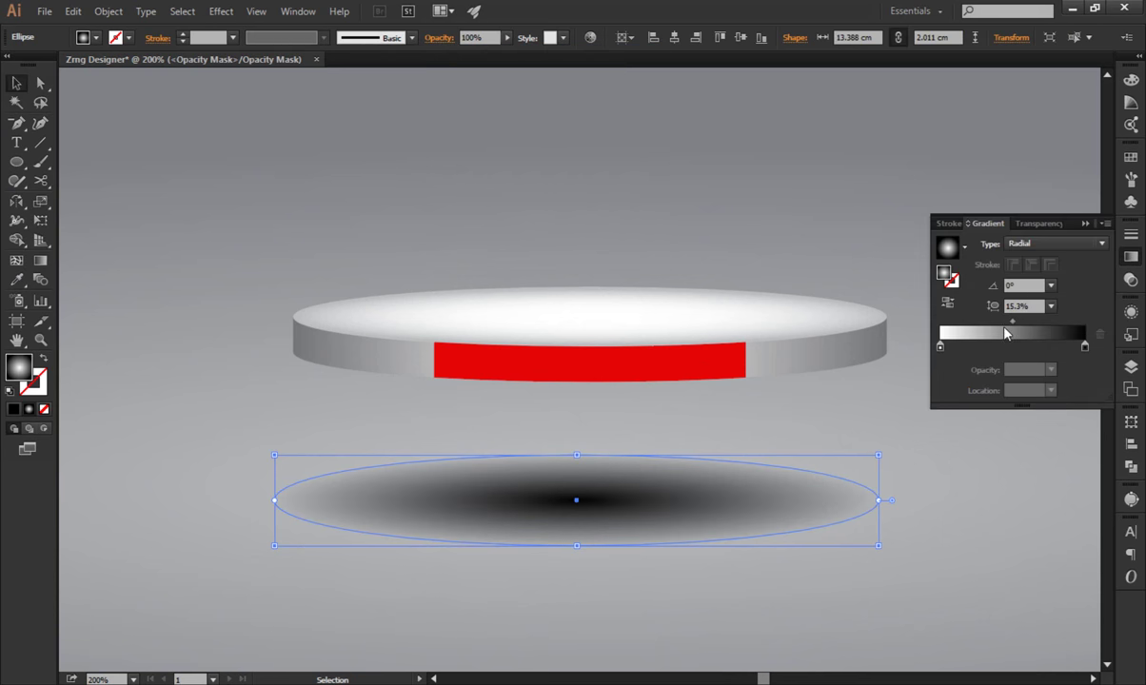
pyautogui.moveTo(1011, 322); pyautogui.dragTo(1069, 325)
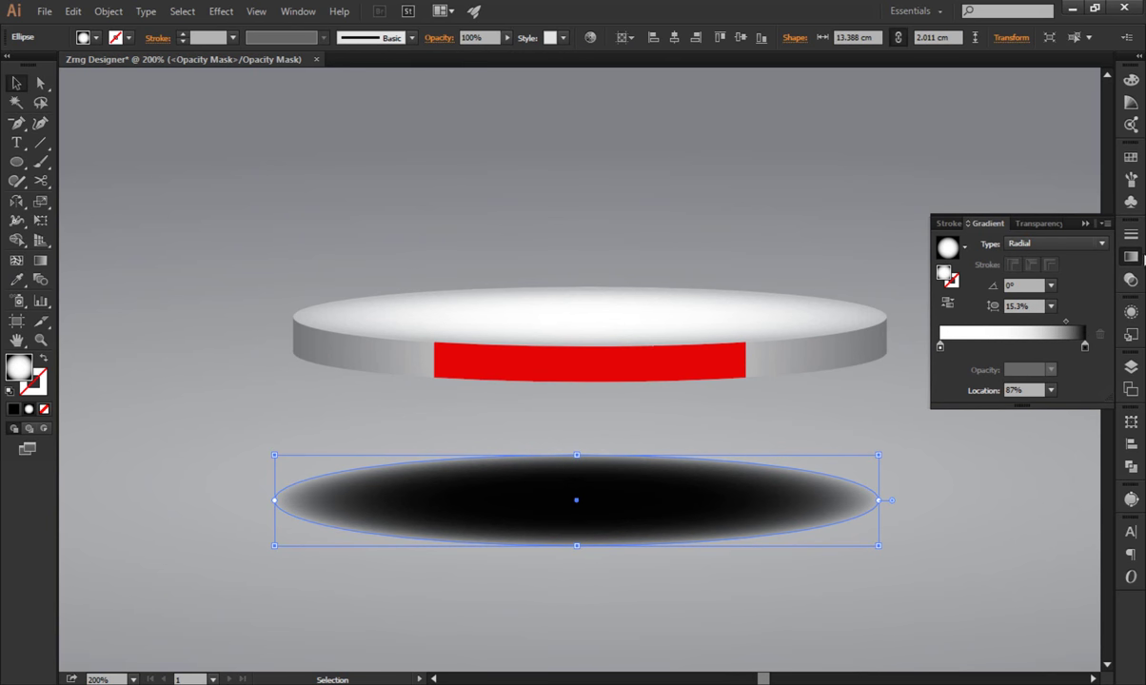
pyautogui.click(1131, 258)
pyautogui.click(436, 38)
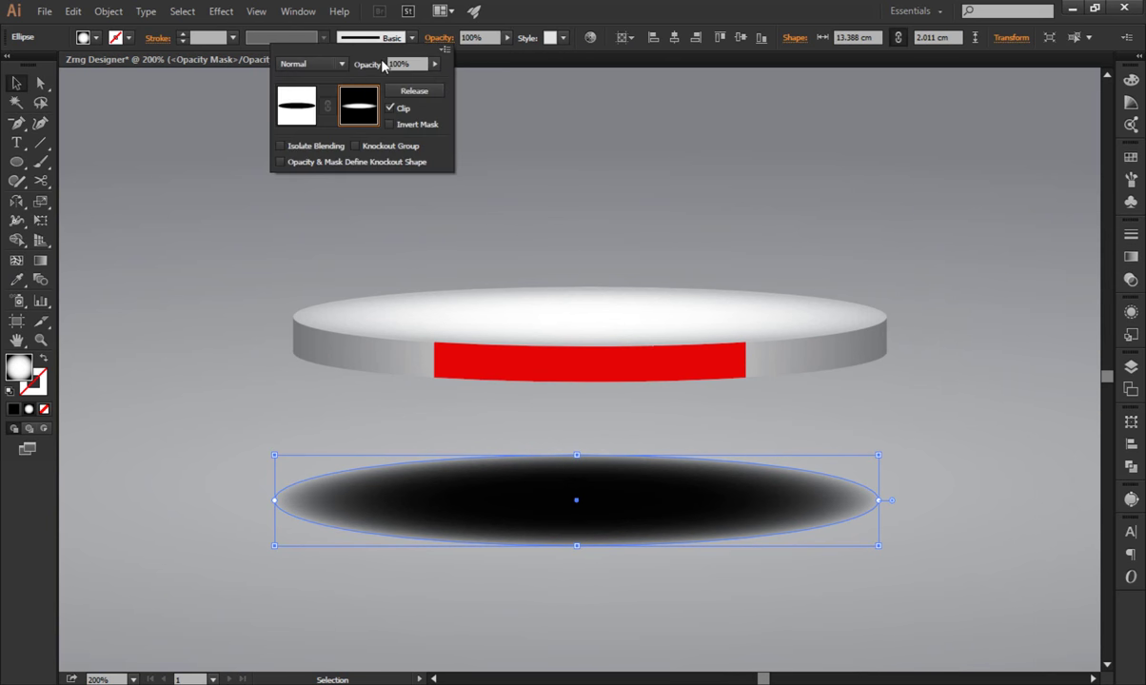
pyautogui.click(296, 107)
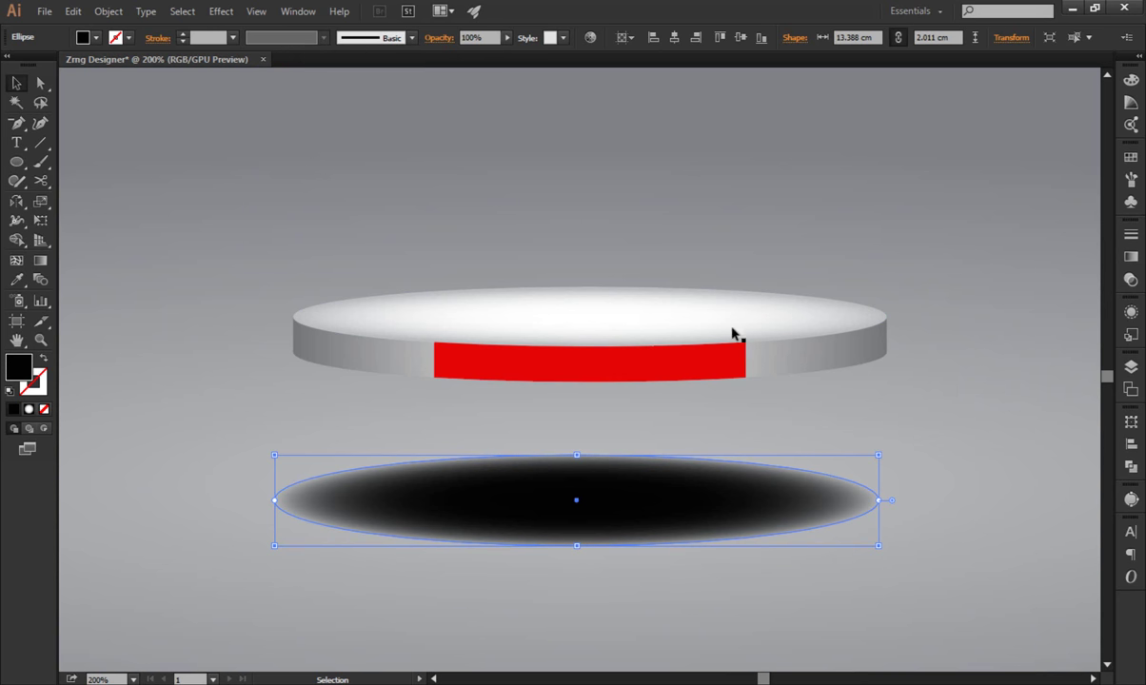
pyautogui.click(674, 38)
# Move the shadow behind the disc's base, resized and flattened to about 14.4 × 1.4 cm.
pyautogui.moveTo(711, 525); pyautogui.dragTo(755, 384)
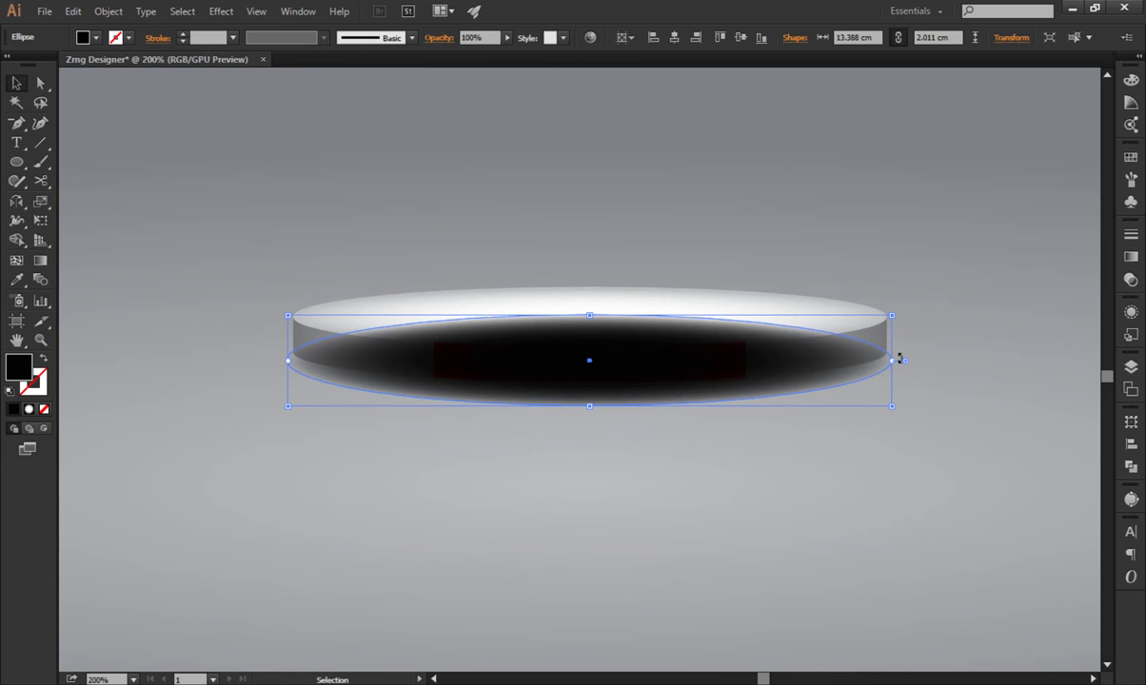
pyautogui.moveTo(892, 360); pyautogui.dragTo(946, 358)
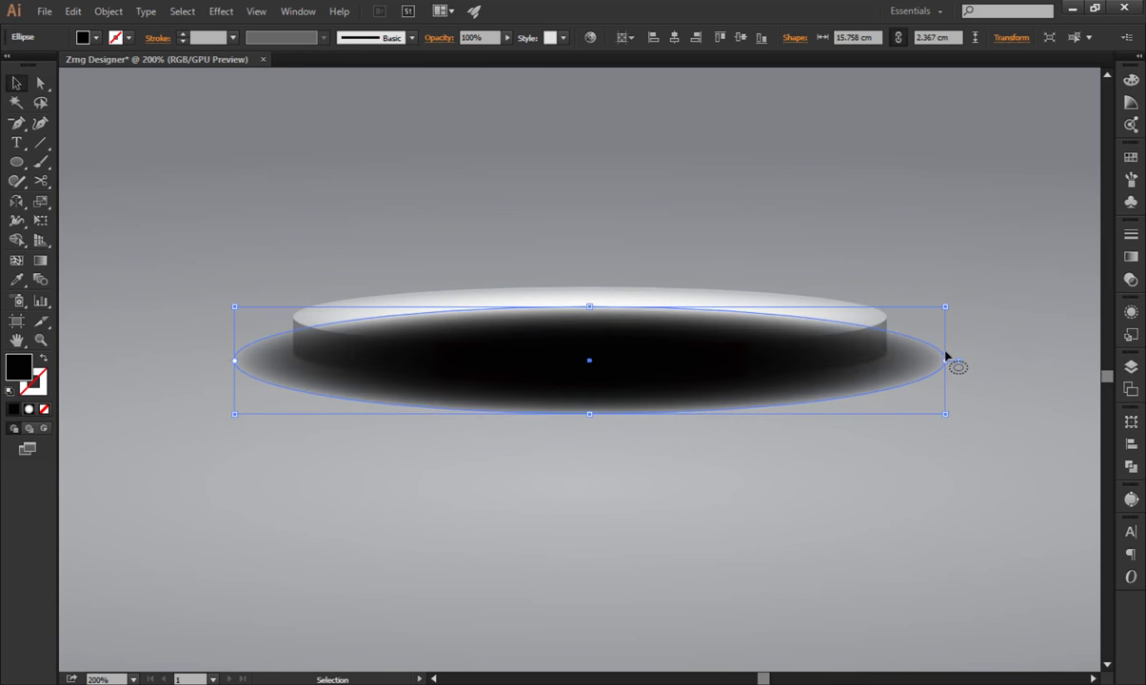
pyautogui.hotkey('ctrl', 'shift', '[')
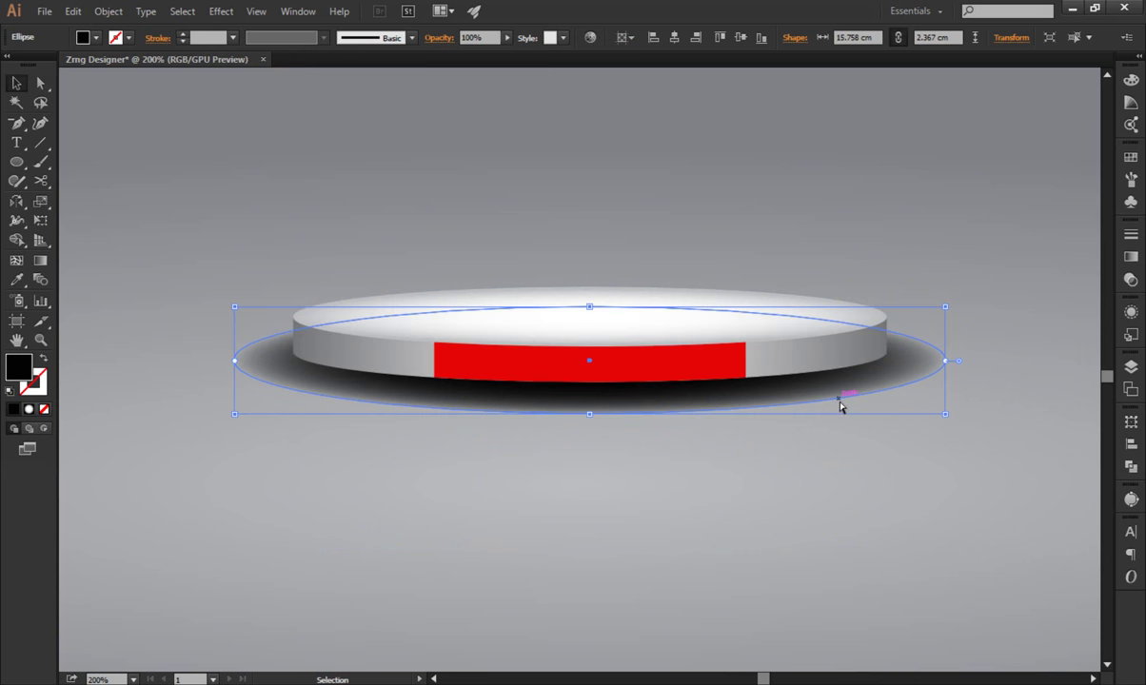
pyautogui.moveTo(589, 306); pyautogui.dragTo(589, 354)
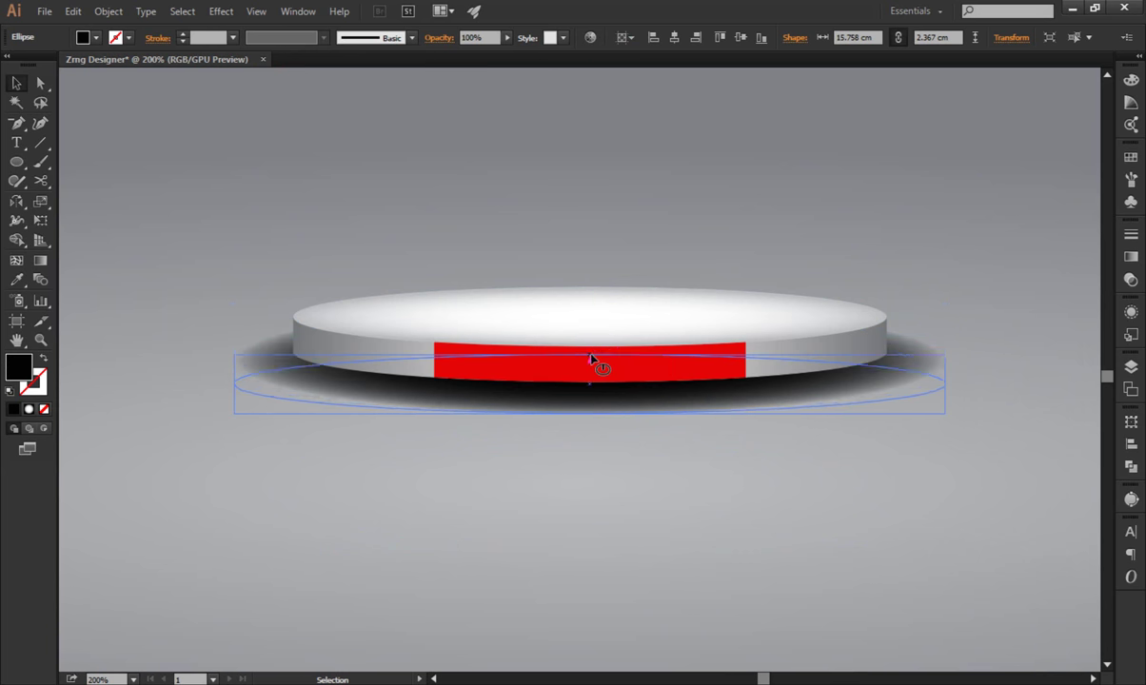
pyautogui.press('Up')
pyautogui.press('Up')
pyautogui.press('Up')
pyautogui.press('Up')
pyautogui.press('Up')
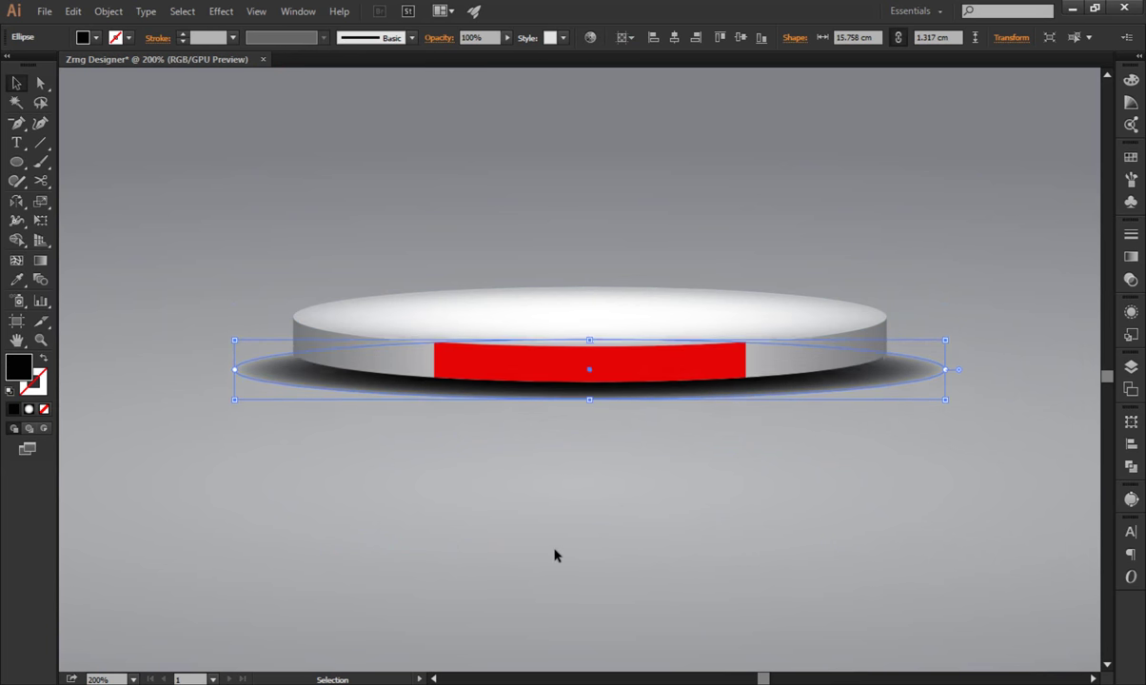
pyautogui.press('Up')
pyautogui.press('Up')
pyautogui.press('Up')
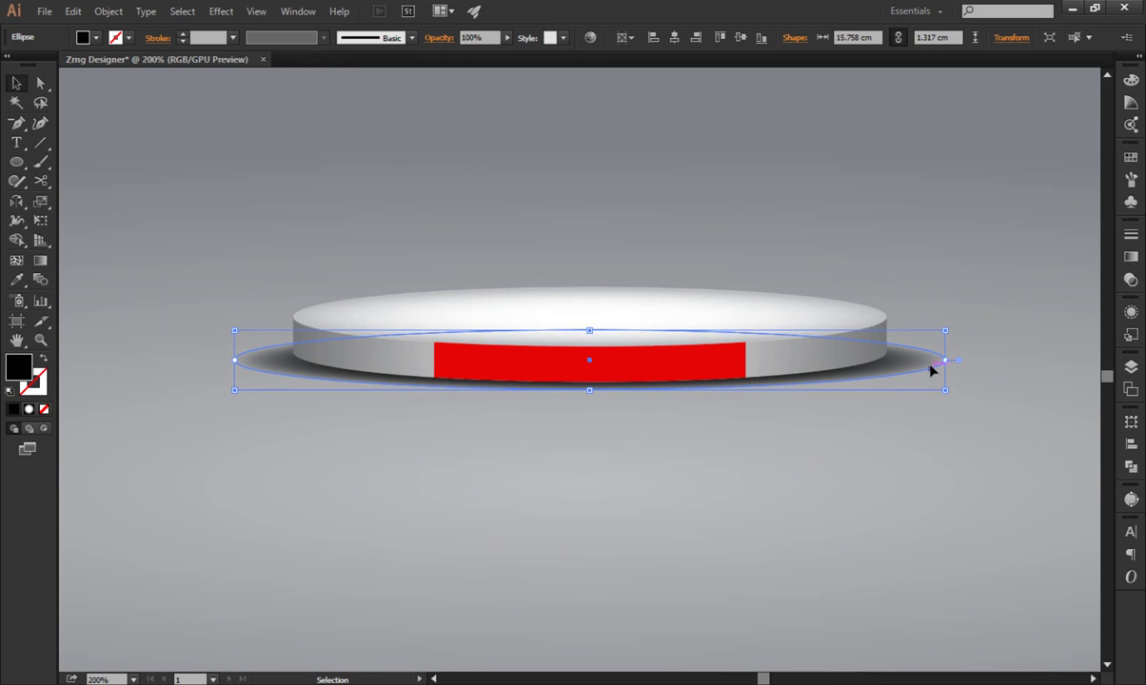
pyautogui.moveTo(945, 360); pyautogui.dragTo(915, 360)
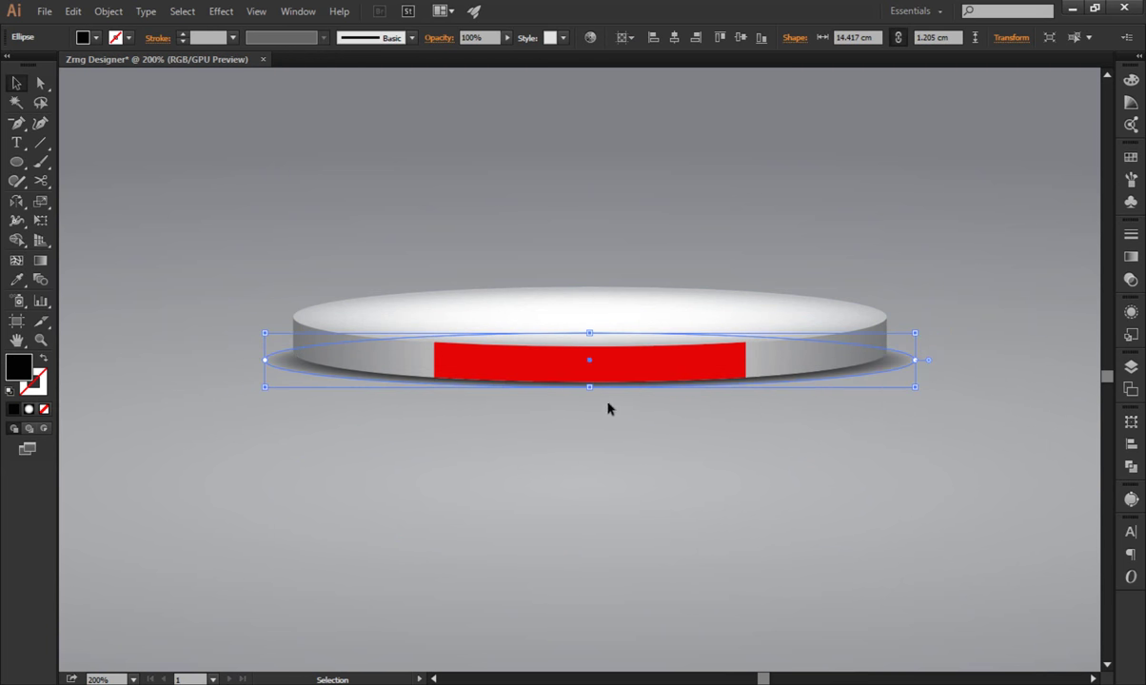
pyautogui.moveTo(591, 388); pyautogui.dragTo(591, 392)
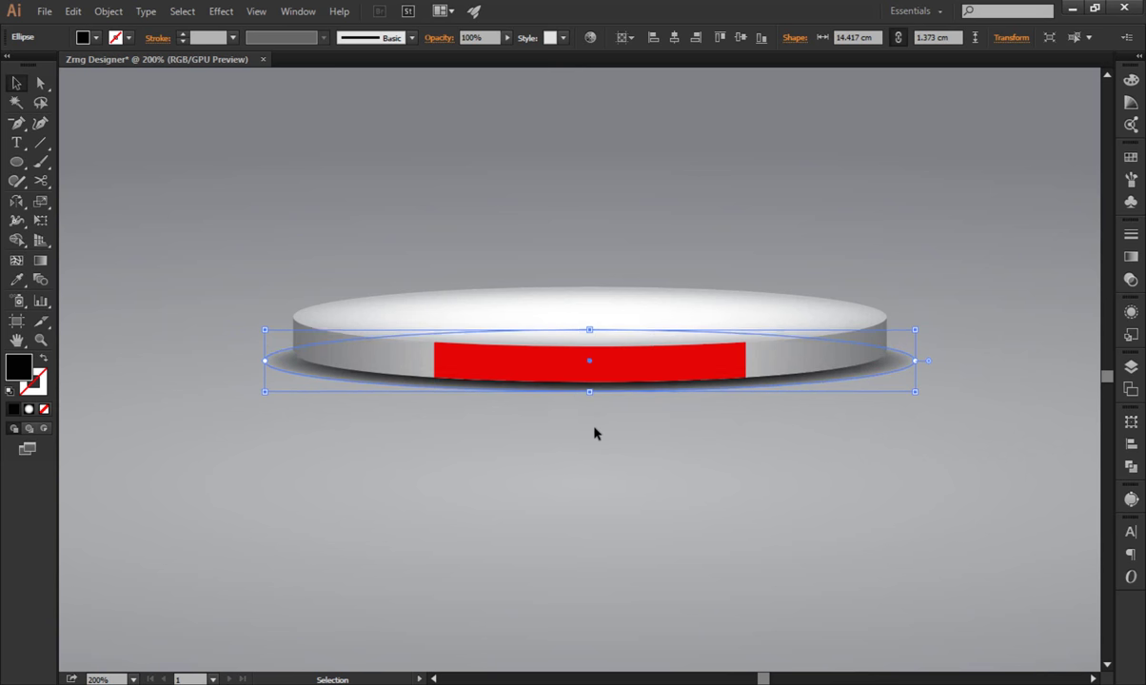
pyautogui.press('Up')
# Move the mask gradient's left stop to 36.56% to widen the white area.
pyautogui.click(598, 444)
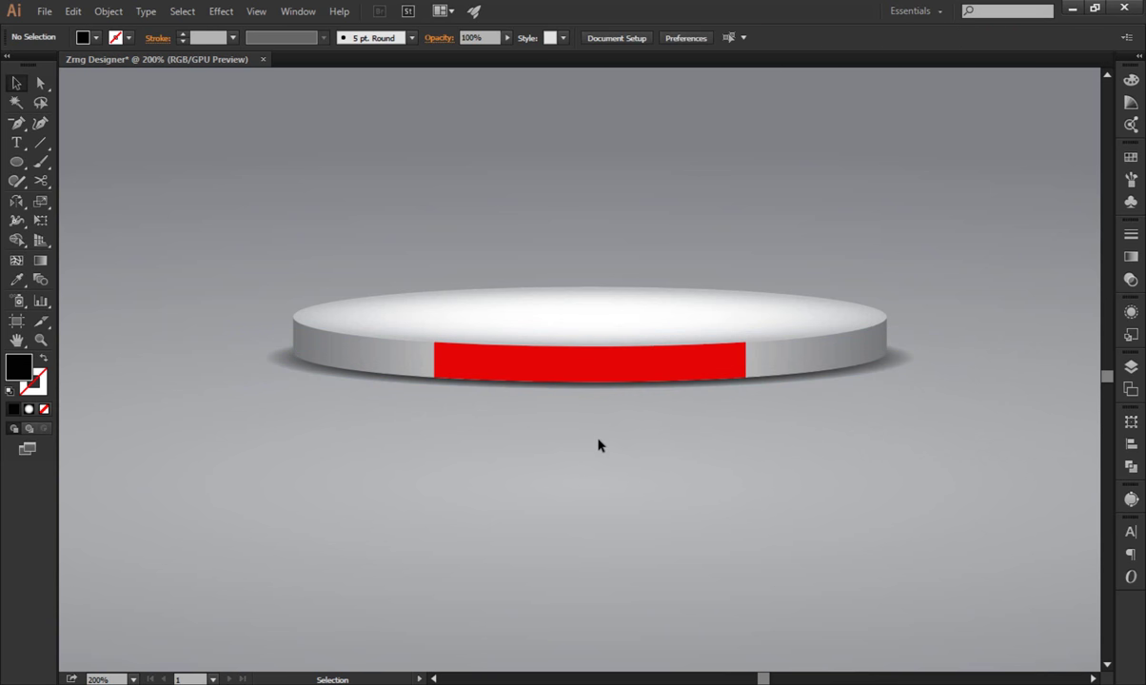
pyautogui.click(890, 367)
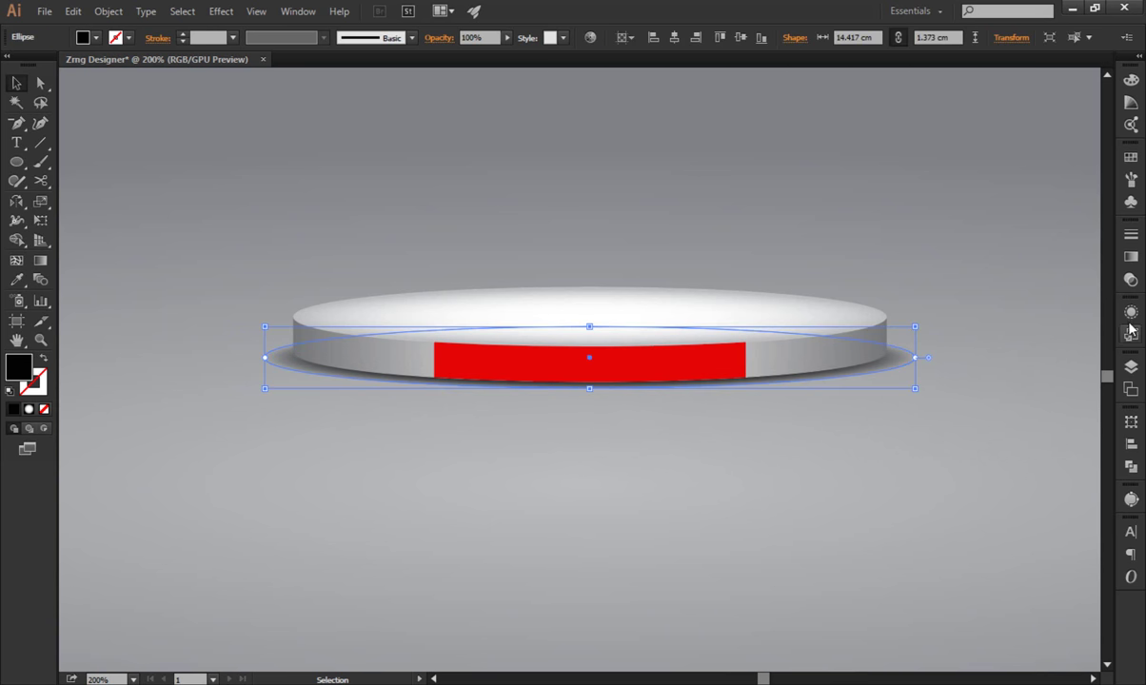
pyautogui.click(1130, 258)
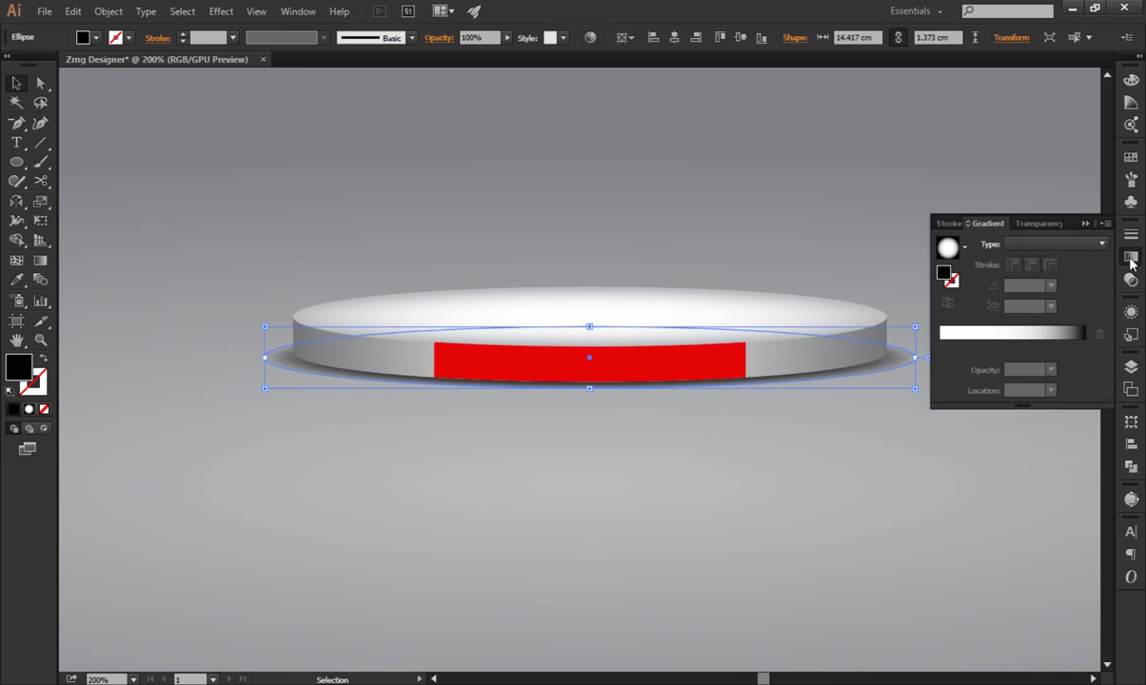
pyautogui.click(438, 38)
pyautogui.click(1035, 335)
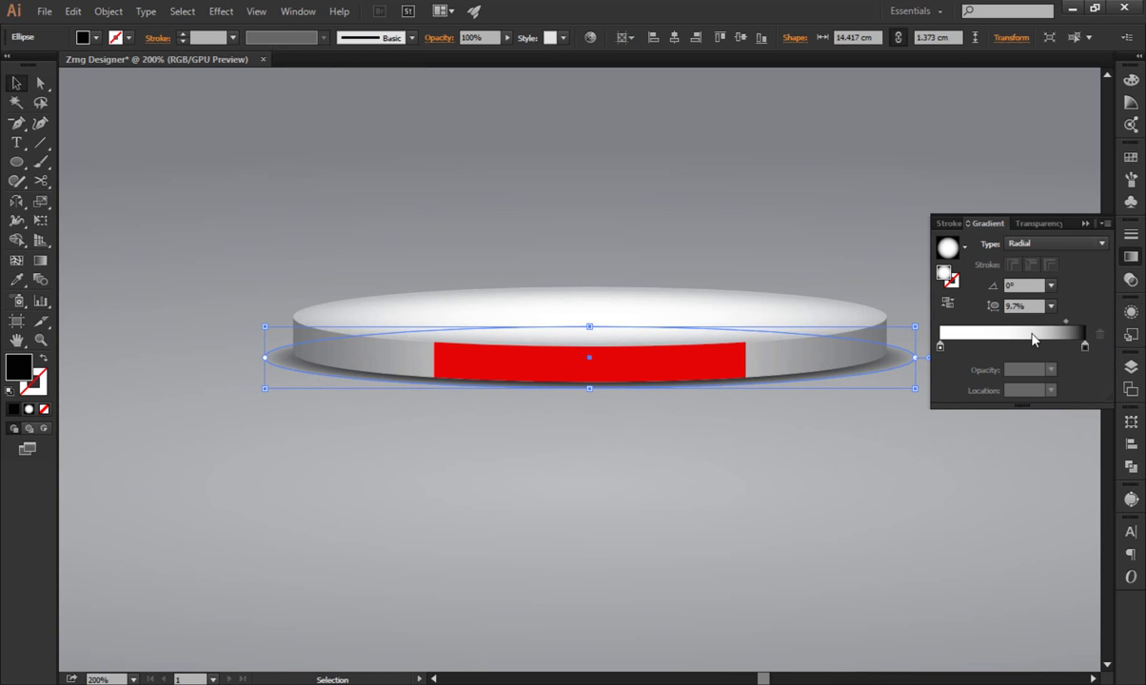
pyautogui.click(942, 348)
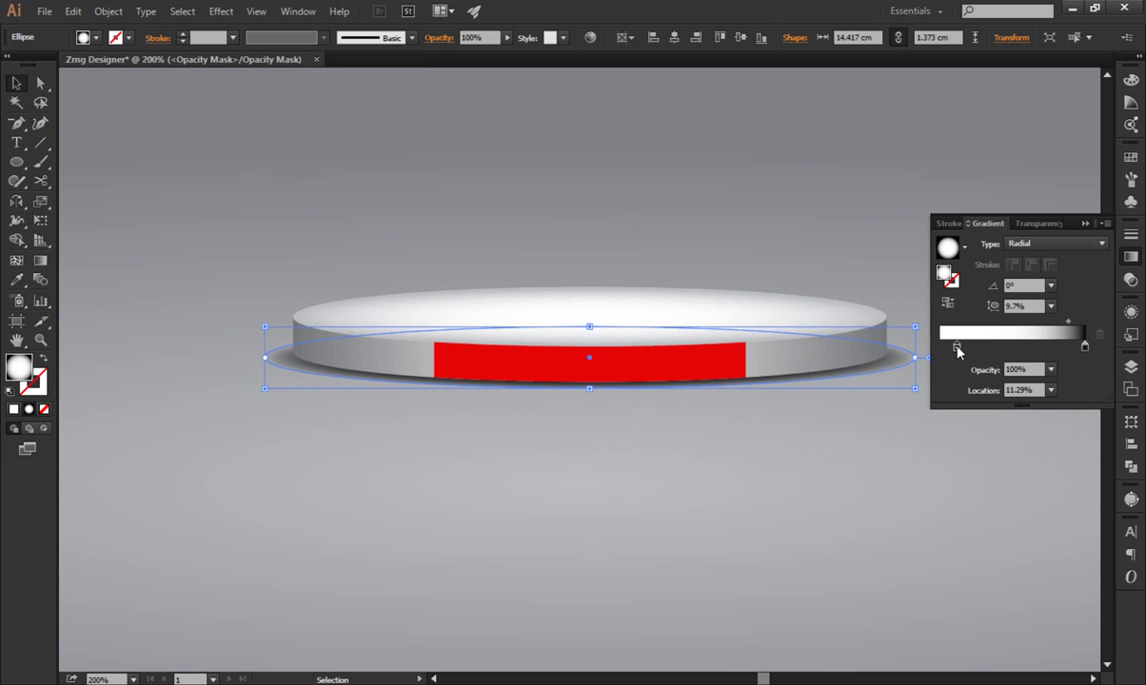
pyautogui.moveTo(967, 345); pyautogui.dragTo(995, 345)
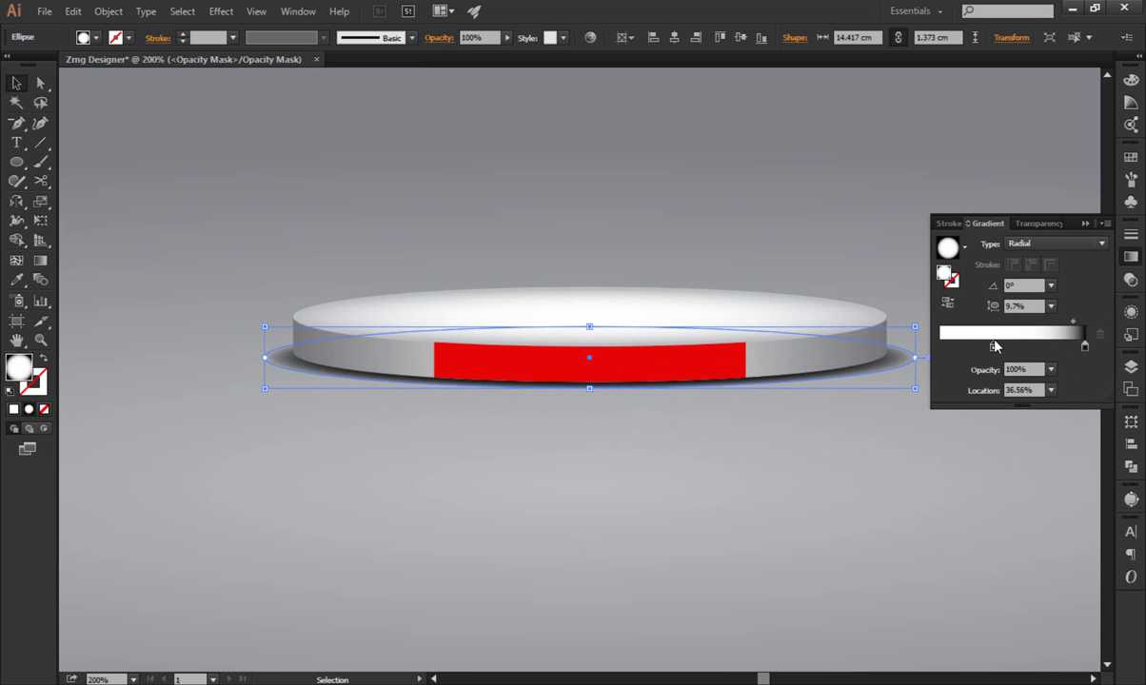
pyautogui.click(1011, 306)
pyautogui.write('9')
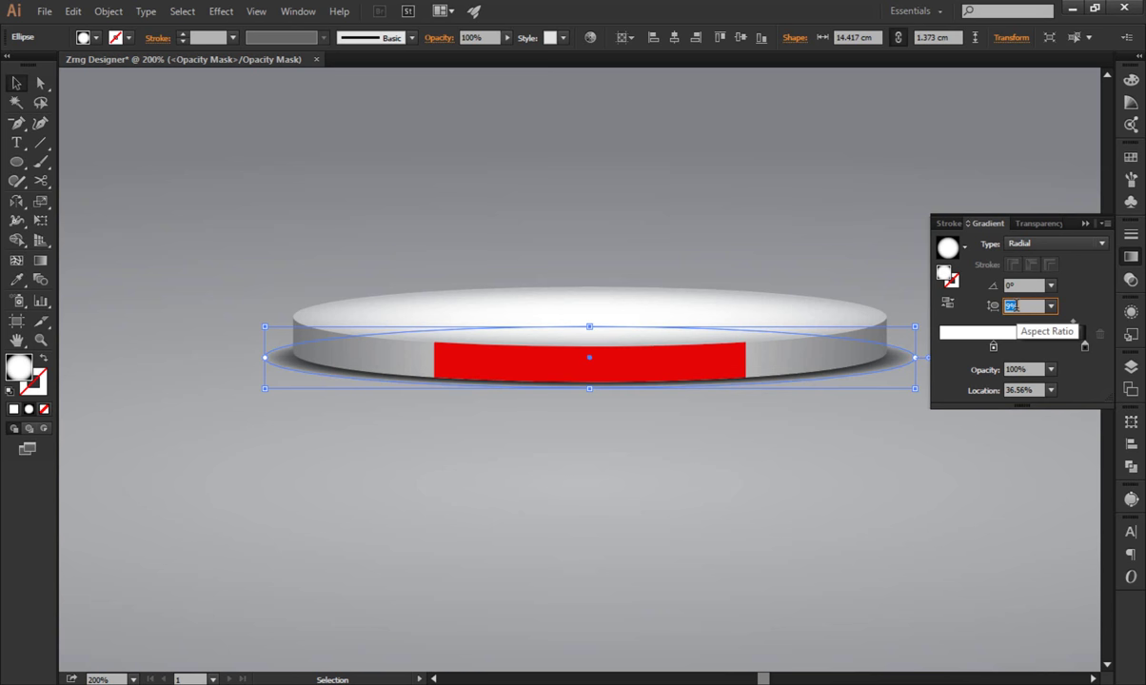
pyautogui.click(1130, 258)
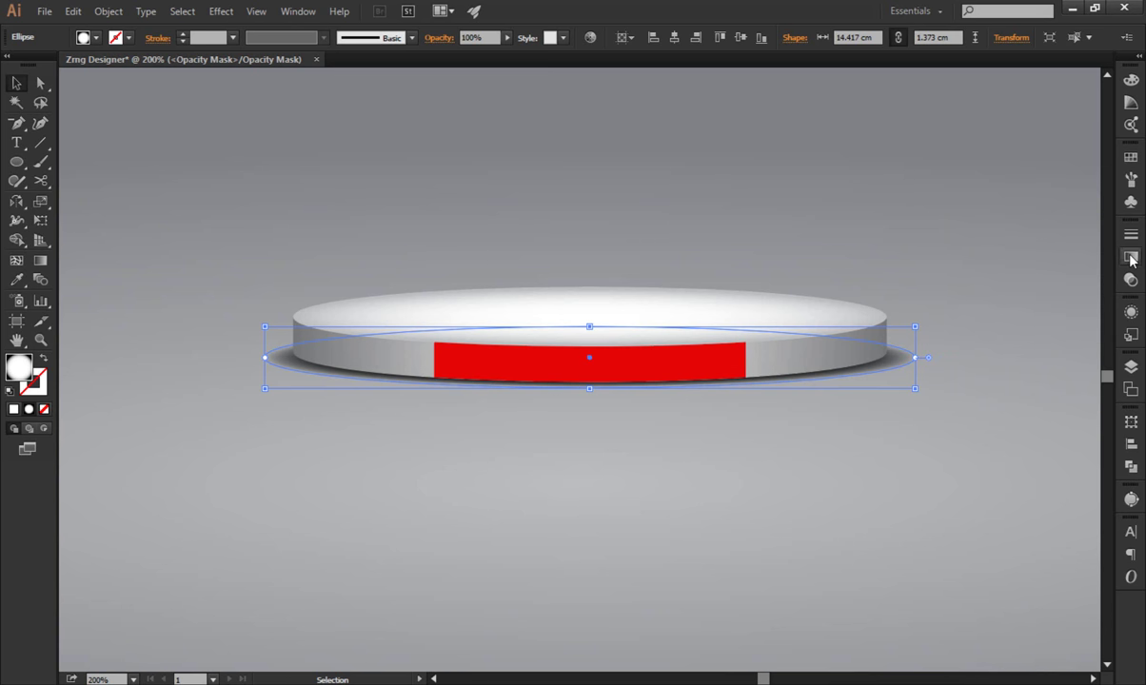
# Exit opacity mask editing and stretch the shadow ellipse to 1.59 cm high.
pyautogui.click(441, 40)
pyautogui.click(285, 105)
pyautogui.click(179, 217)
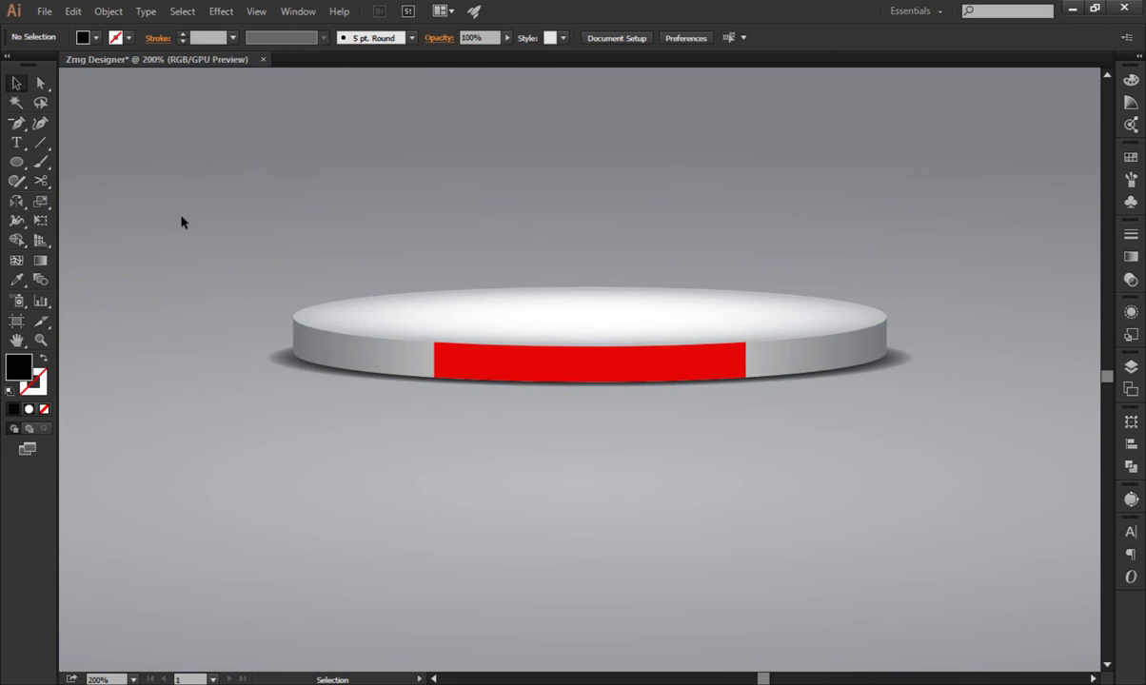
pyautogui.click(915, 358)
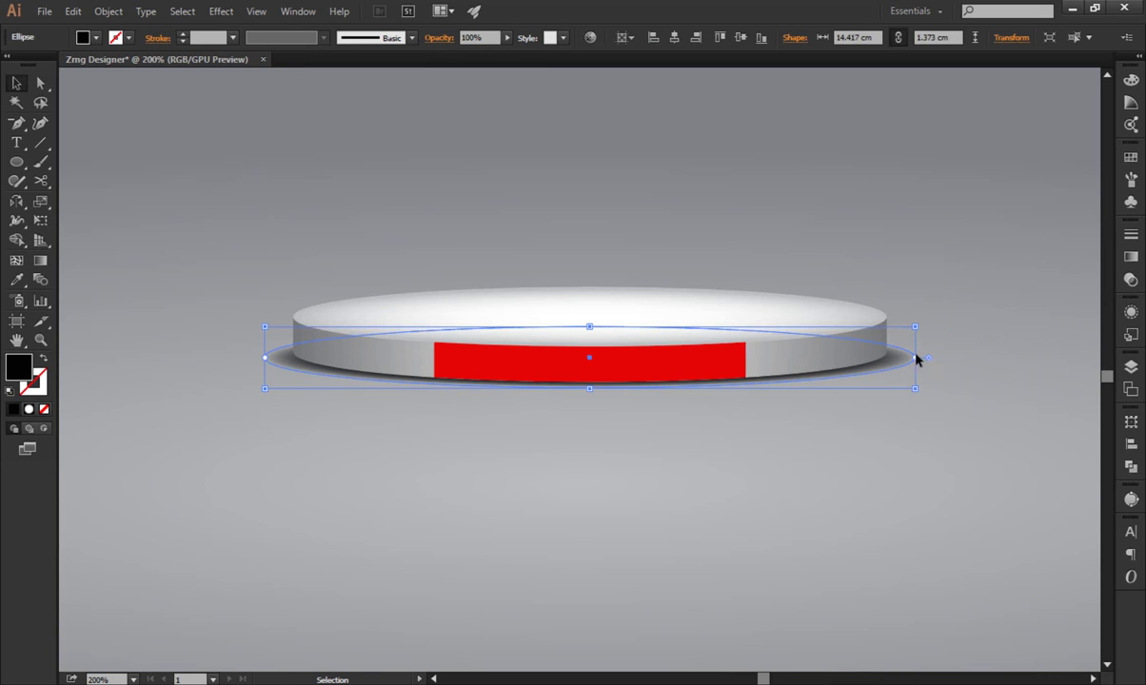
pyautogui.moveTo(917, 358); pyautogui.dragTo(917, 361)
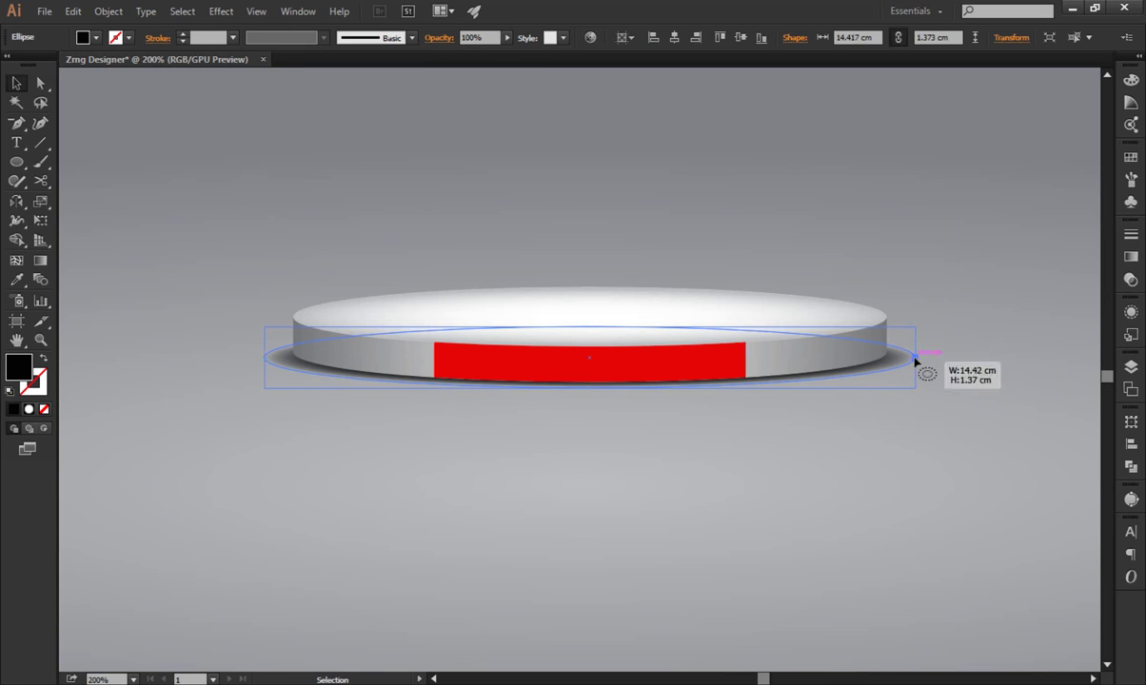
pyautogui.moveTo(590, 328); pyautogui.dragTo(592, 317)
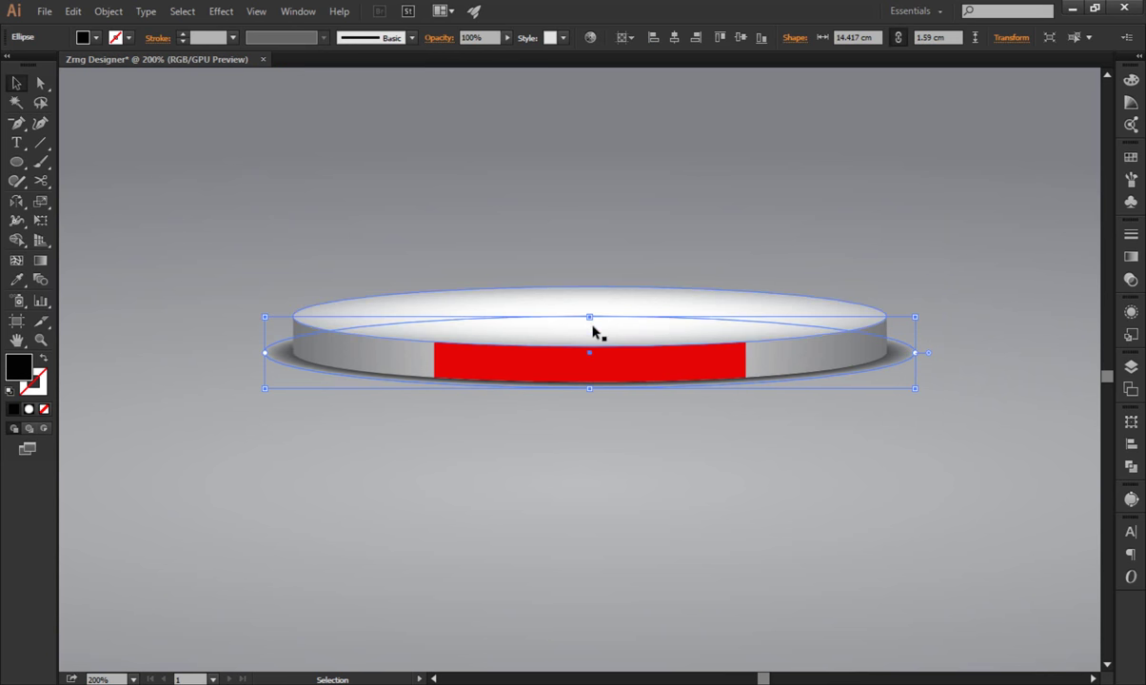
pyautogui.click(670, 496)
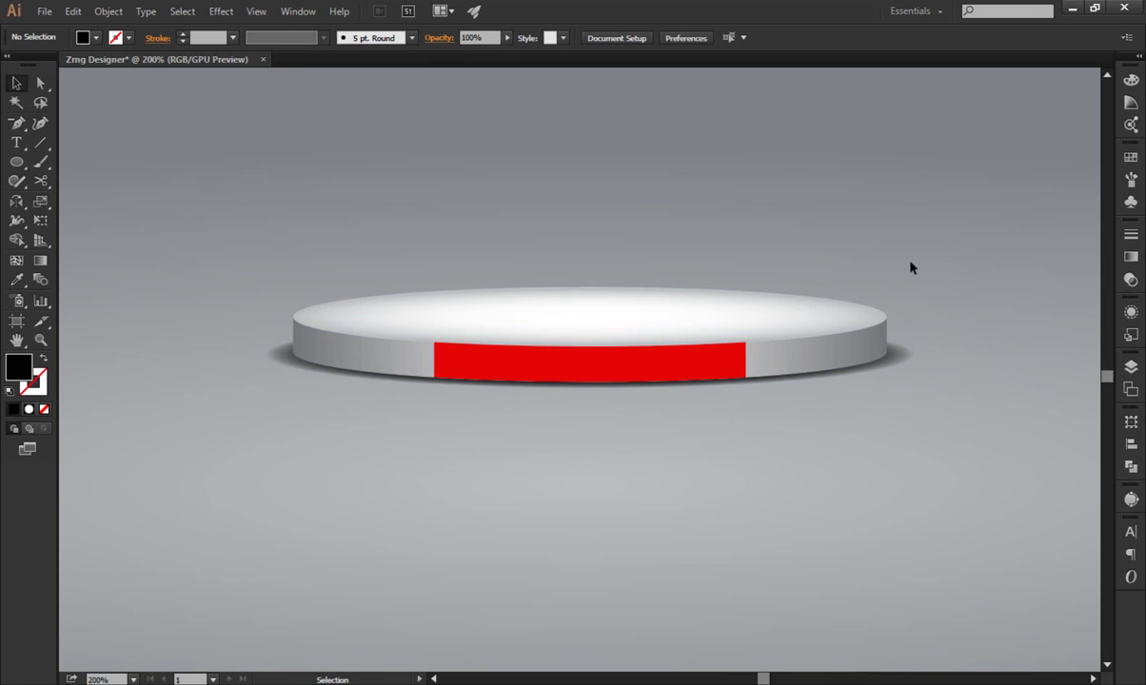
# Group all parts of the disc together.
pyautogui.moveTo(348, 421); pyautogui.dragTo(350, 422)
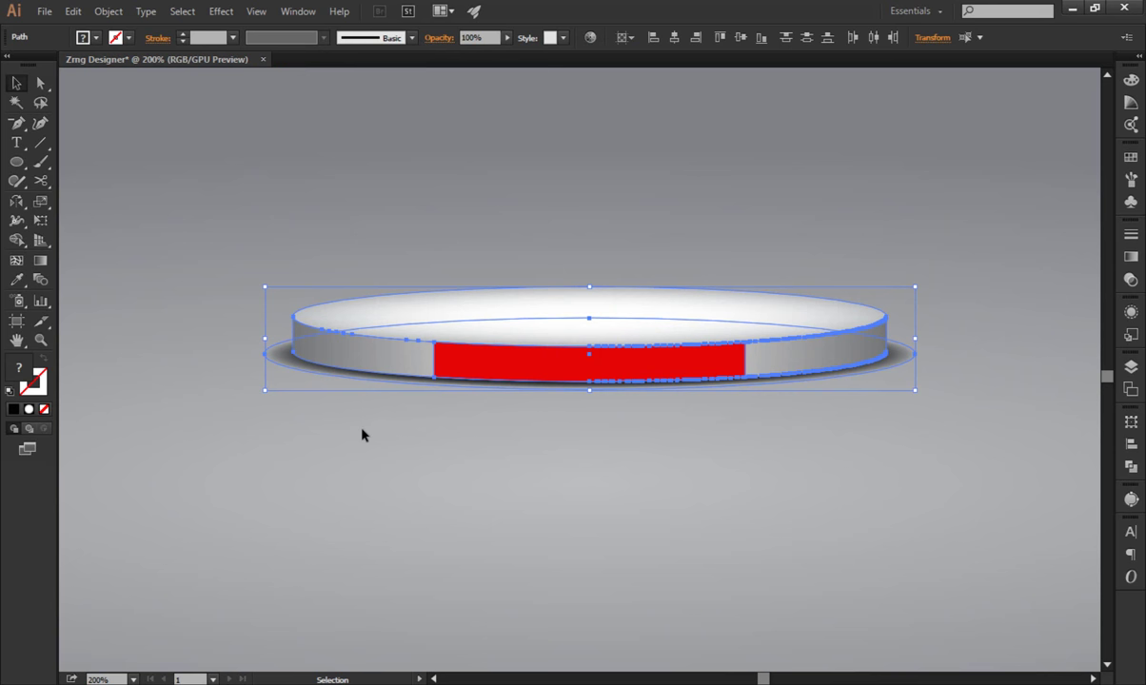
pyautogui.rightClick(568, 378)
pyautogui.click(604, 449)
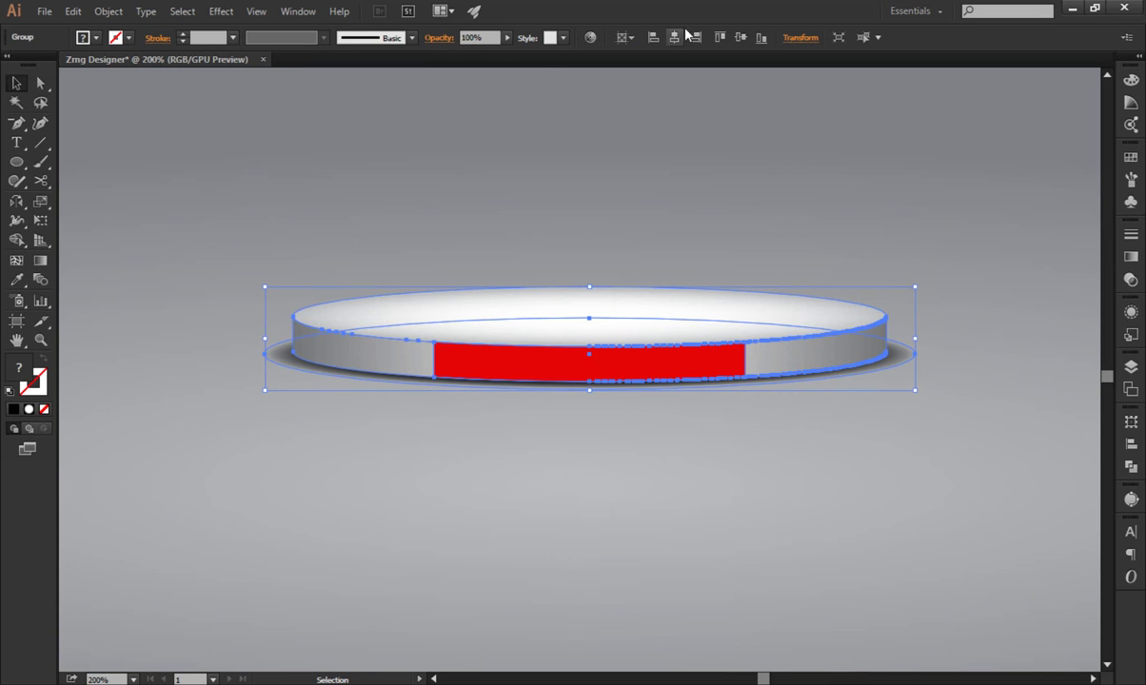
pyautogui.click(438, 222)
pyautogui.click(462, 327)
# Paste a copy of the disc group behind it, about 18.43 cm wide, moved down and taller.
pyautogui.click(72, 11)
pyautogui.click(96, 87)
pyautogui.click(72, 10)
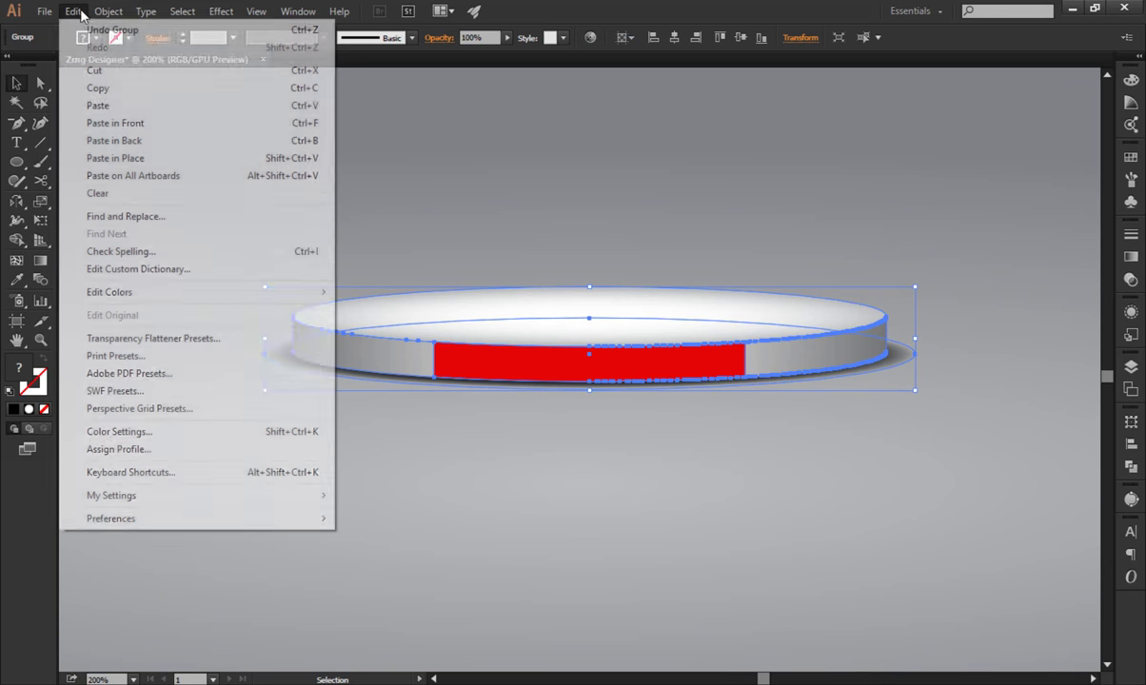
pyautogui.click(121, 140)
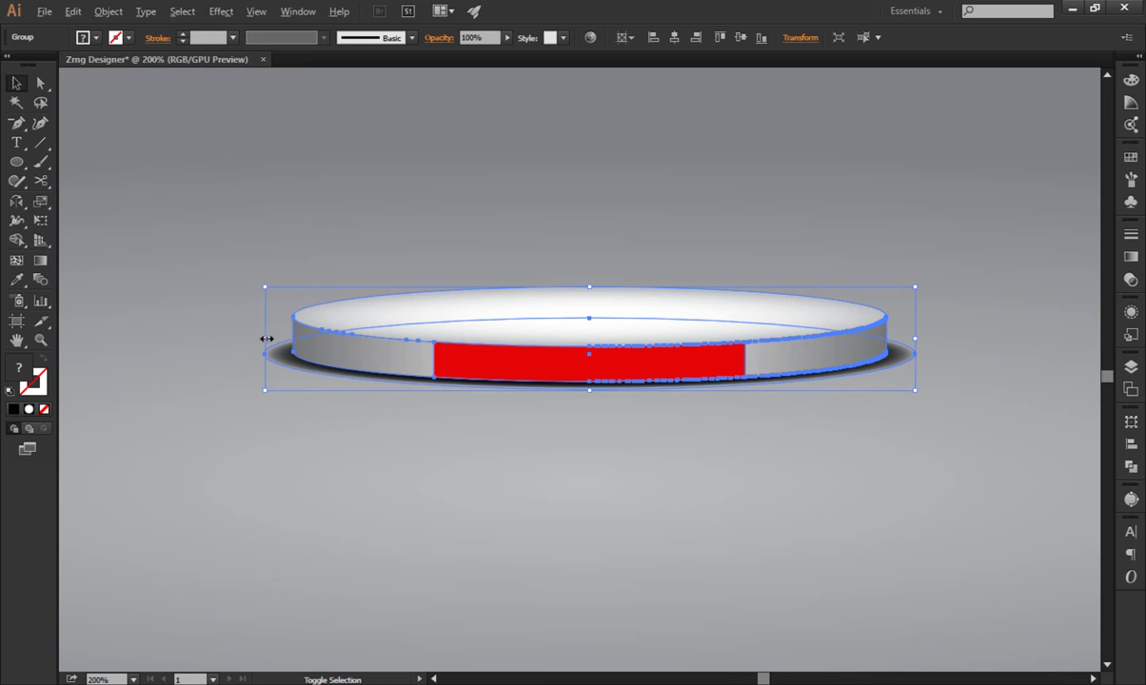
pyautogui.moveTo(266, 339); pyautogui.dragTo(174, 318)
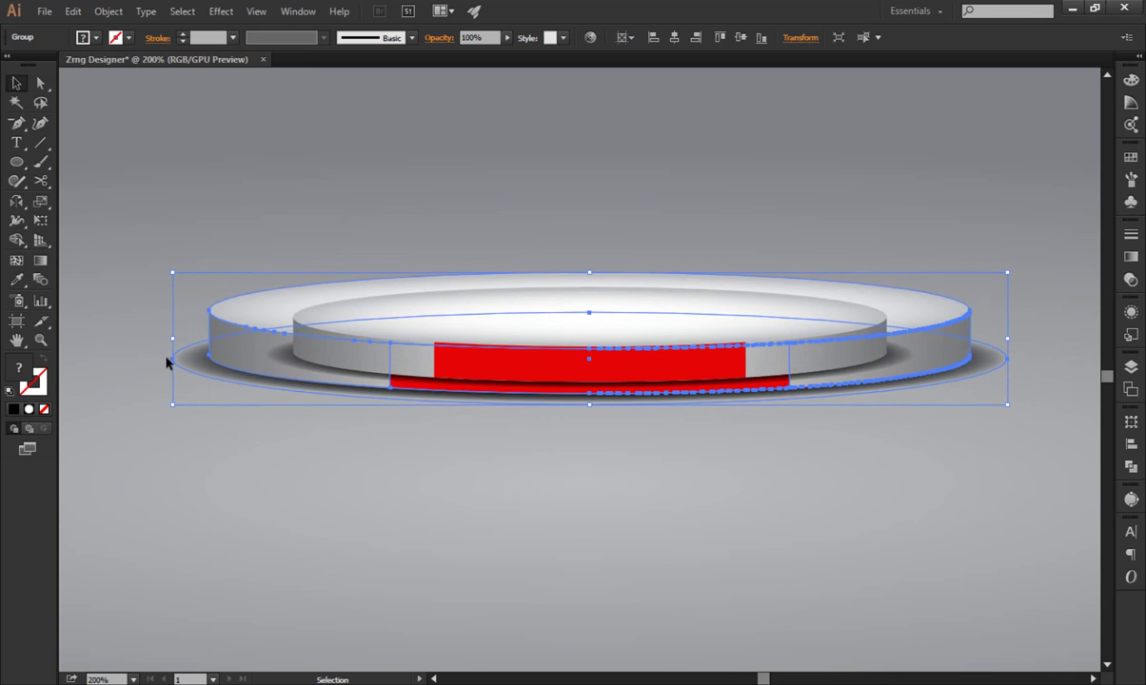
pyautogui.press('Down')
pyautogui.press('Down')
pyautogui.press('Down')
pyautogui.press('Down')
pyautogui.press('Down')
pyautogui.press('Down')
pyautogui.press('Down')
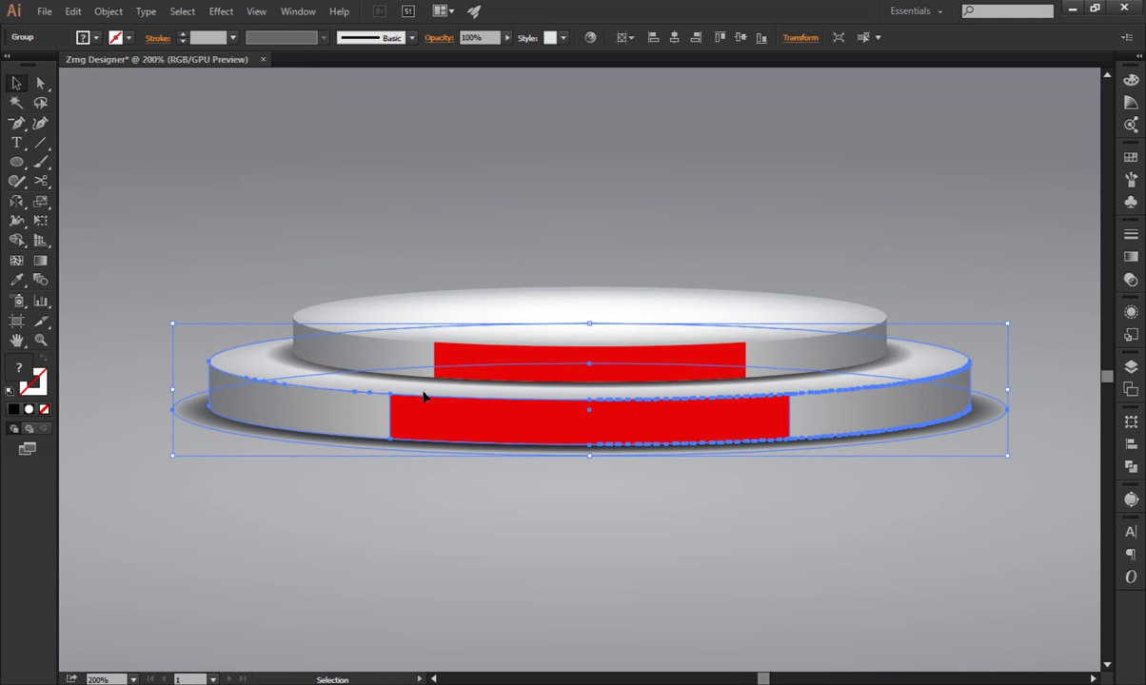
pyautogui.moveTo(591, 461); pyautogui.dragTo(589, 468)
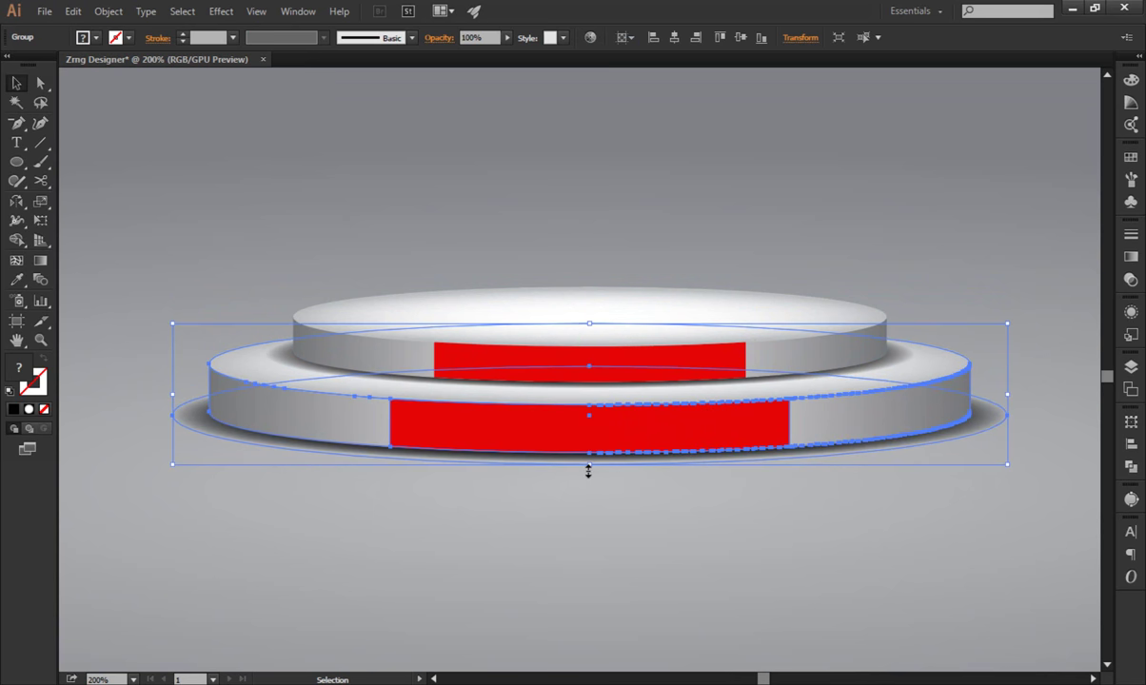
pyautogui.click(604, 532)
pyautogui.scroll(-2, 624, 484)
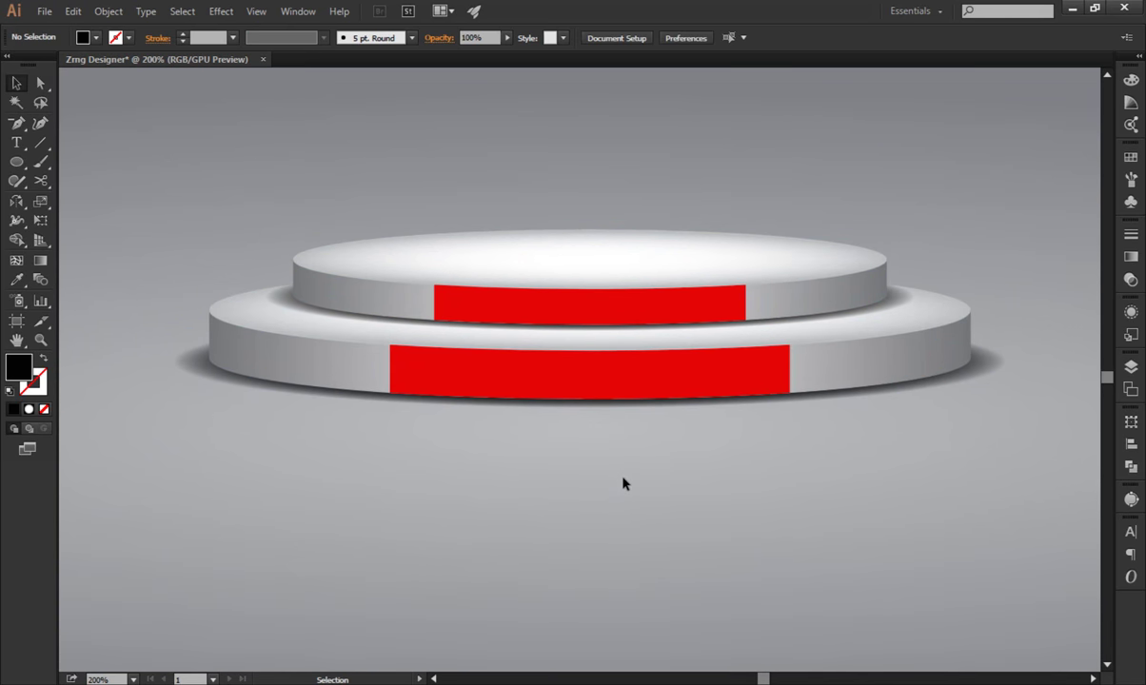
# Copy the two-tier podium group and paste a copy behind it.
pyautogui.click(597, 398)
pyautogui.press('Up')
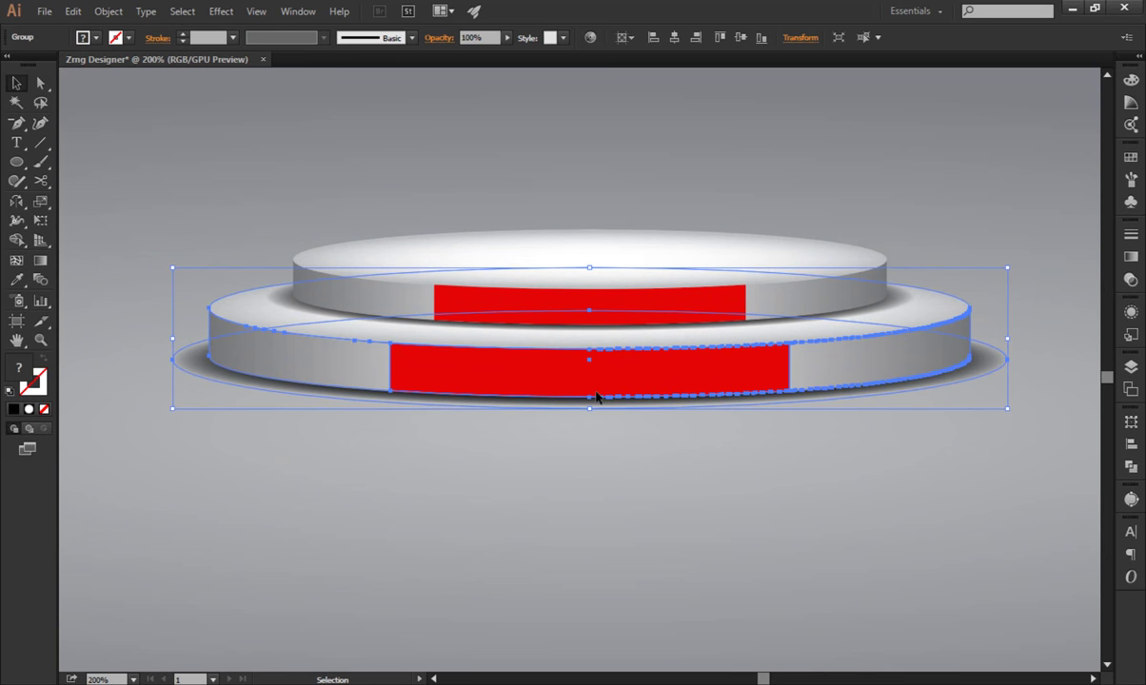
pyautogui.click(571, 478)
pyautogui.click(592, 383)
pyautogui.click(73, 12)
pyautogui.click(77, 84)
pyautogui.click(75, 12)
pyautogui.click(103, 137)
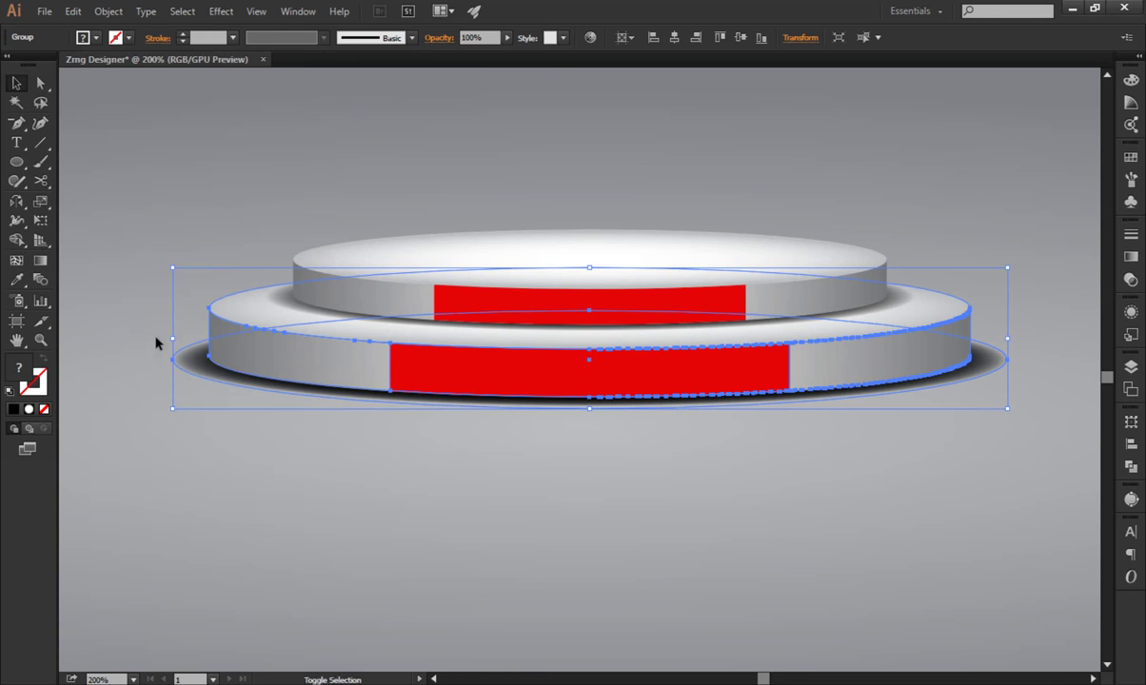
# Widen the pasted copy and move it below the middle tier as a taller bottom tier.
pyautogui.moveTo(172, 338); pyautogui.dragTo(97, 325)
pyautogui.hotkey('ctrl', '-')
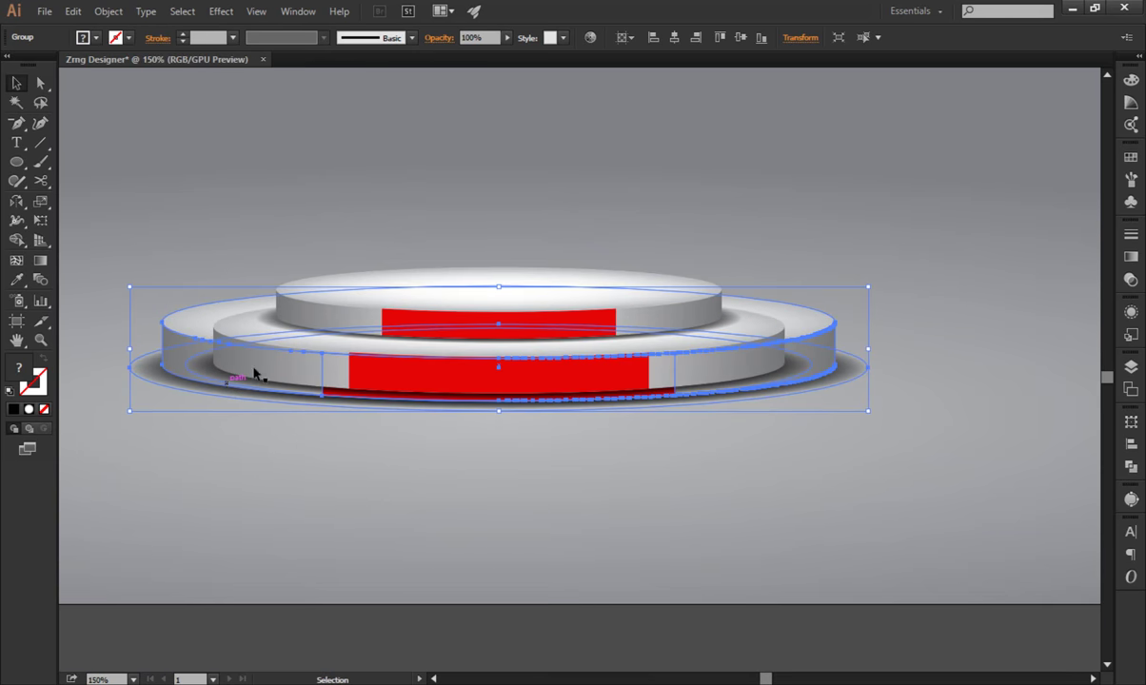
pyautogui.moveTo(256, 374); pyautogui.dragTo(388, 352)
pyautogui.moveTo(265, 325); pyautogui.dragTo(234, 325)
pyautogui.hotkey('shift', 'Down')
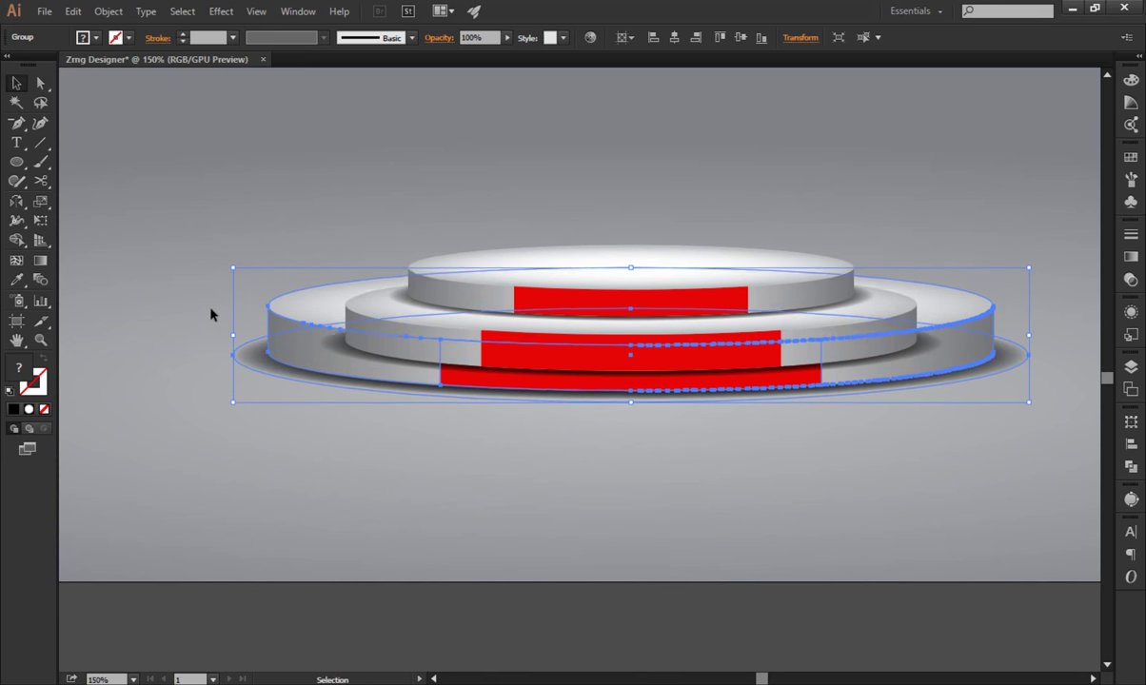
pyautogui.hotkey('shift', 'Down')
pyautogui.hotkey('shift', 'Down')
pyautogui.press('Down')
pyautogui.press('Down')
pyautogui.press('Down')
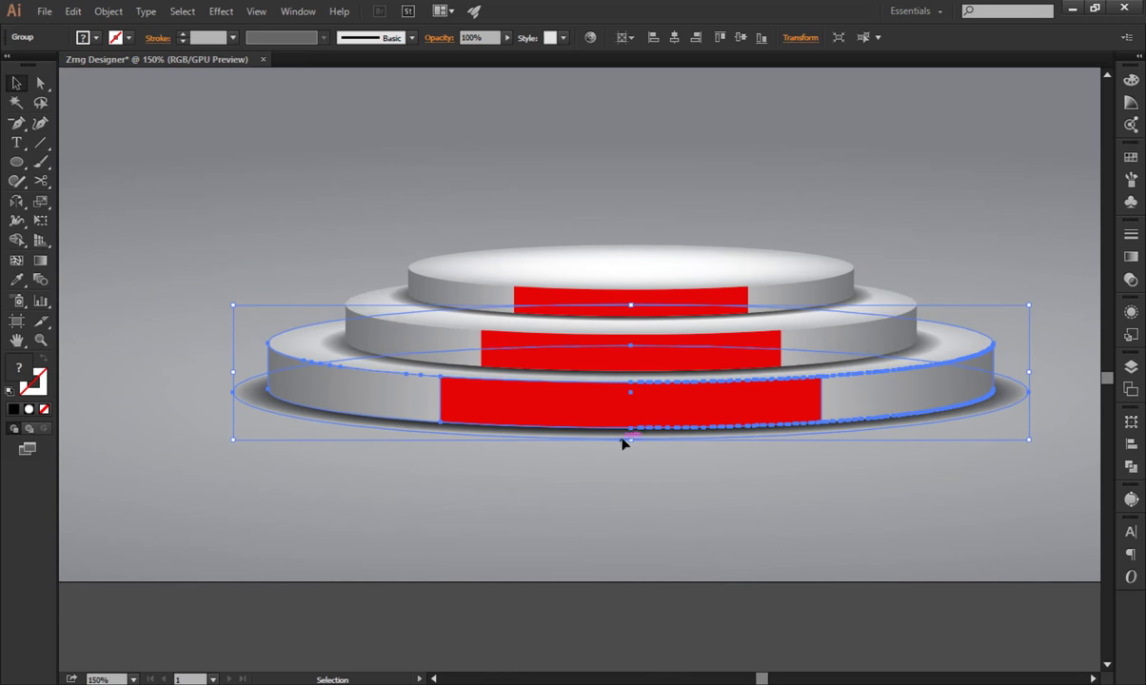
pyautogui.moveTo(629, 444); pyautogui.dragTo(629, 451)
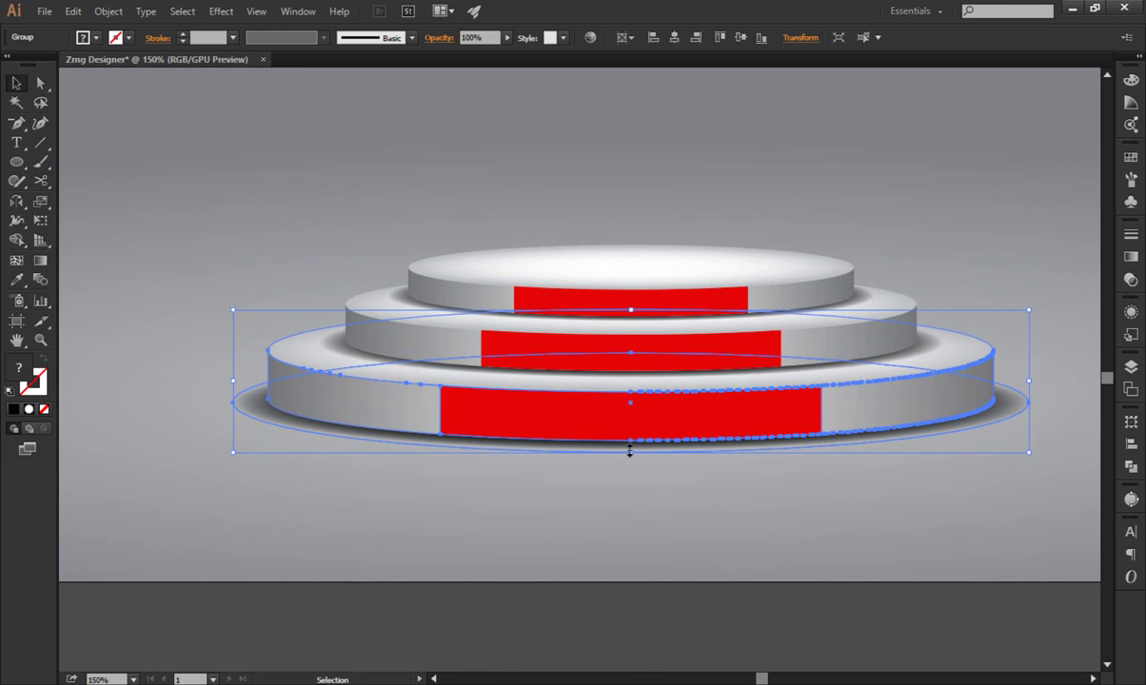
pyautogui.press('Down')
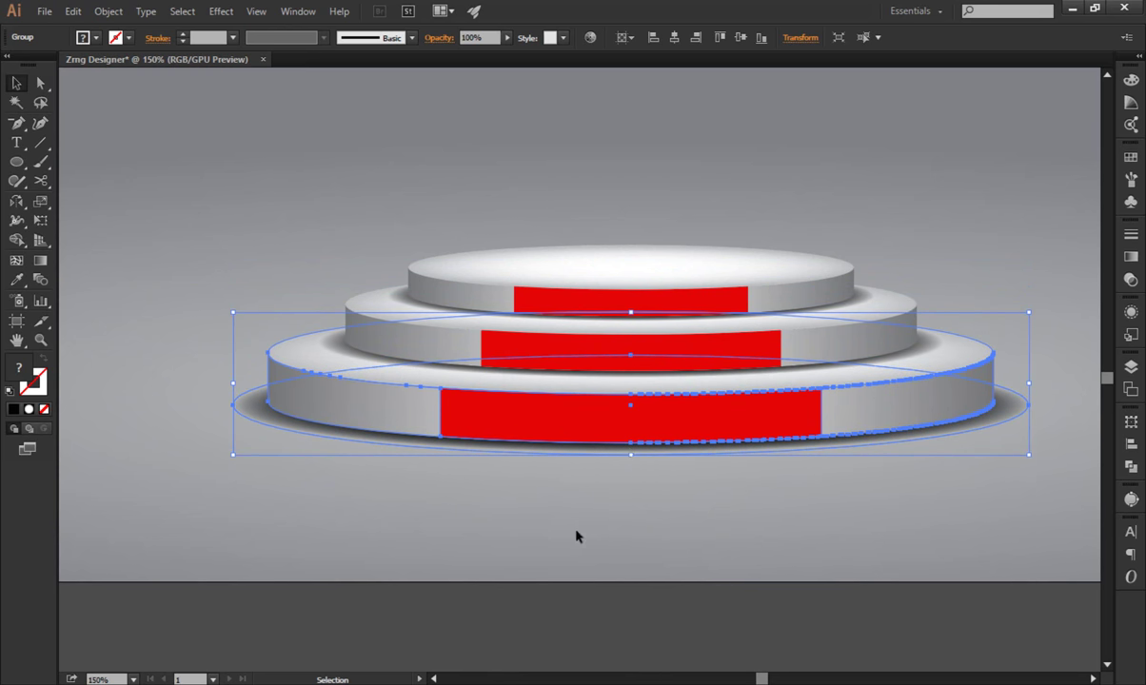
# Ungroup the top podium tier.
pyautogui.click(576, 536)
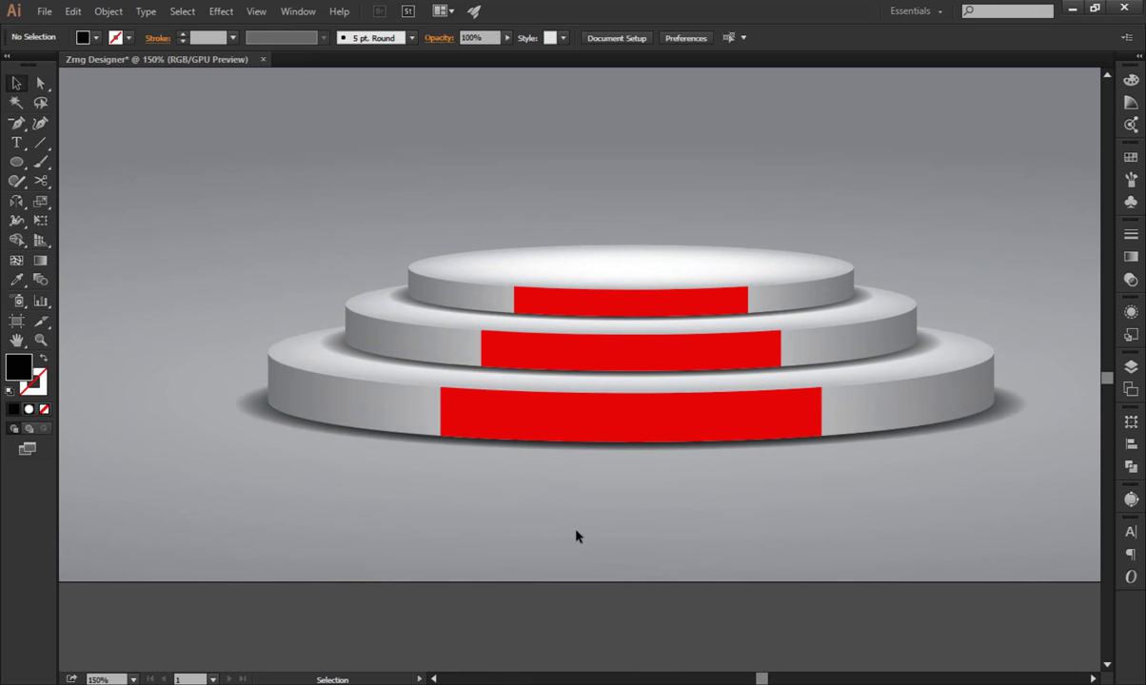
pyautogui.click(596, 361)
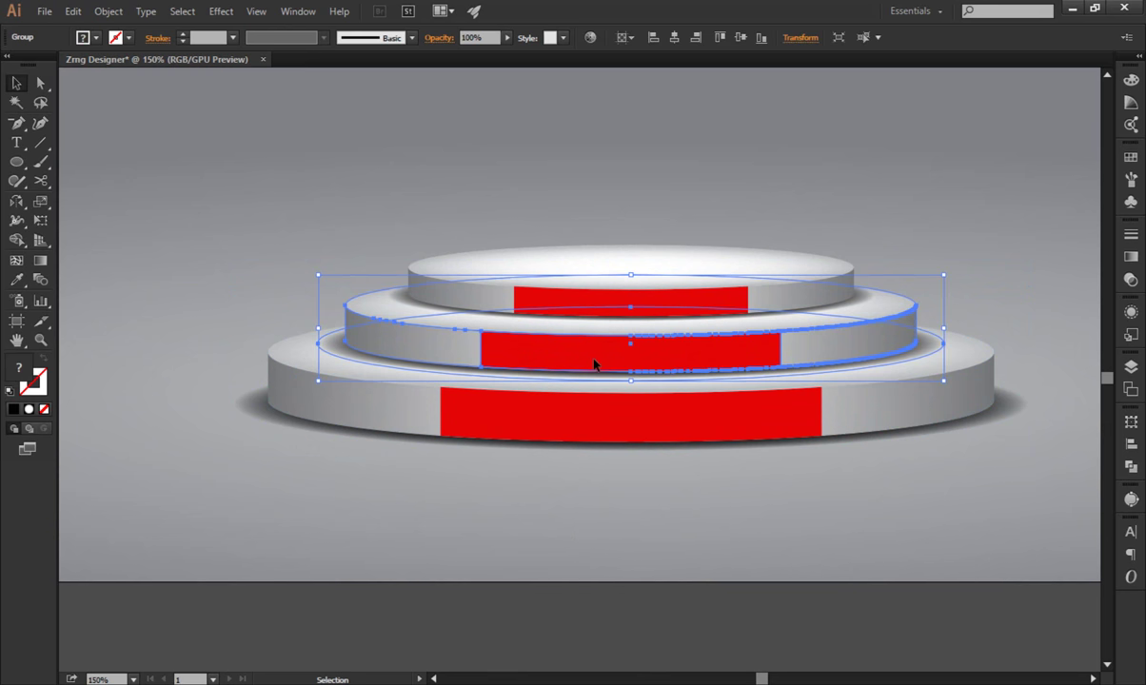
pyautogui.click(586, 514)
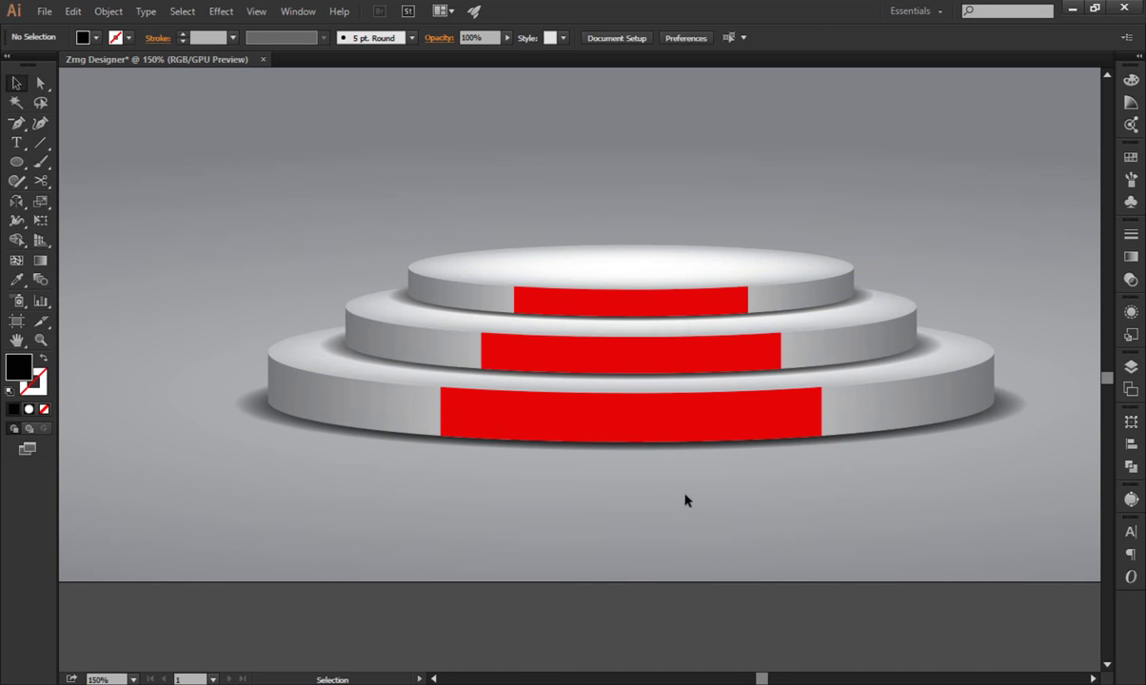
pyautogui.click(614, 306)
pyautogui.rightClick(611, 305)
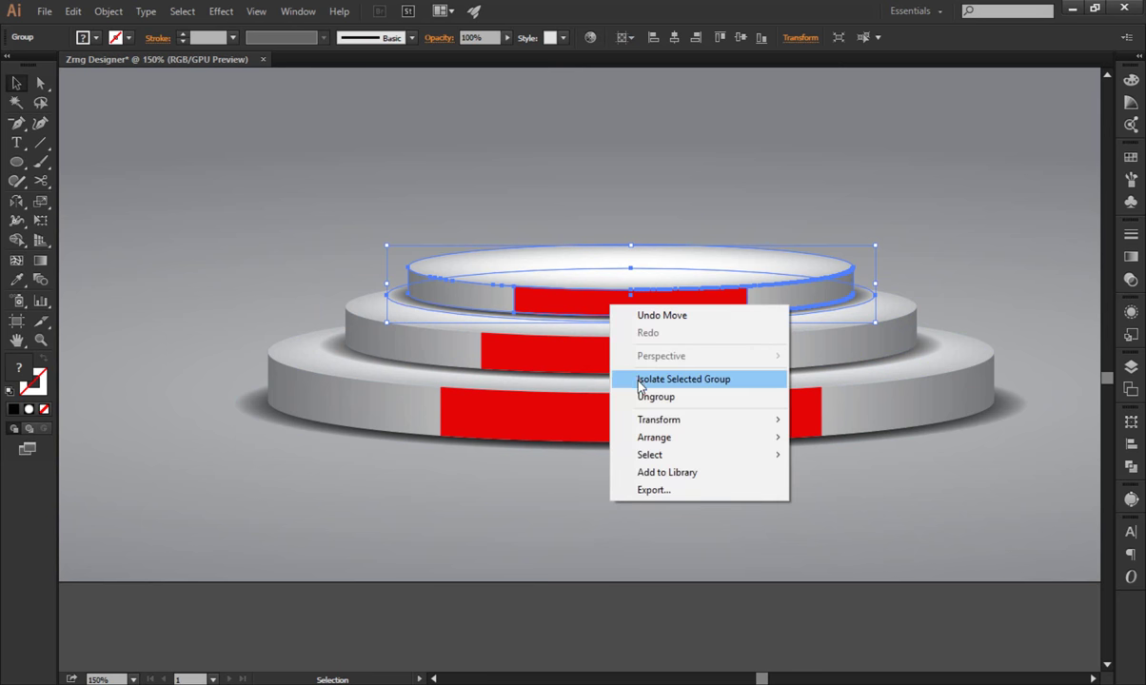
pyautogui.click(641, 407)
# Ungroup the middle and bottom podium tiers.
pyautogui.click(586, 558)
pyautogui.rightClick(474, 362)
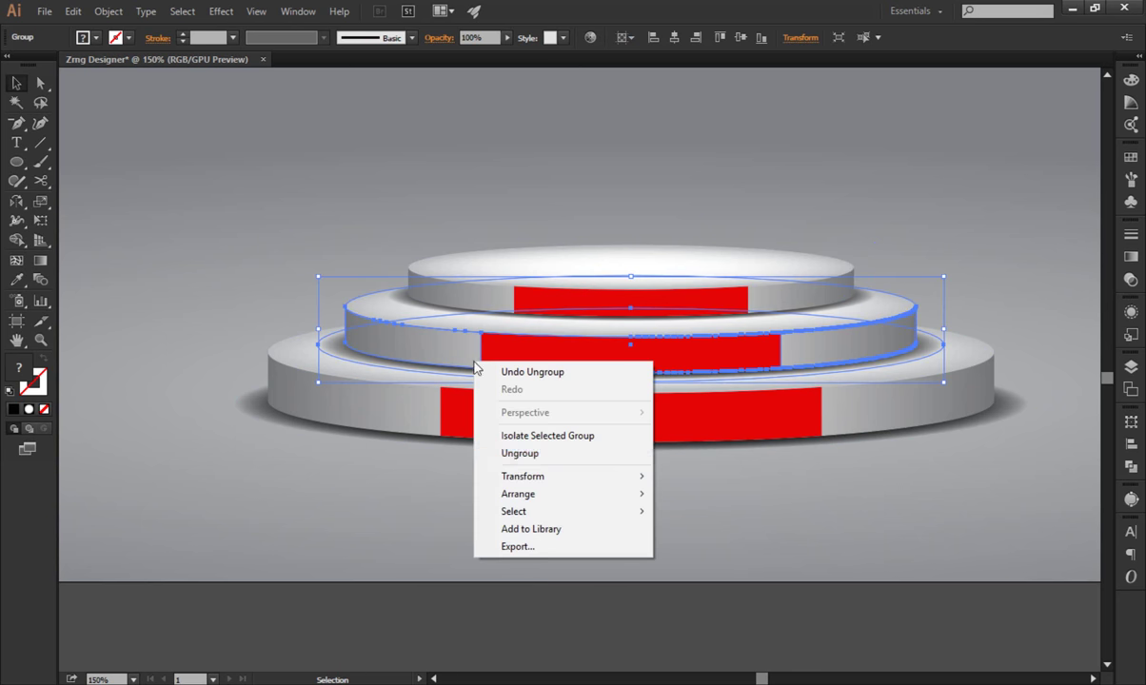
pyautogui.click(519, 454)
pyautogui.click(435, 457)
pyautogui.rightClick(421, 417)
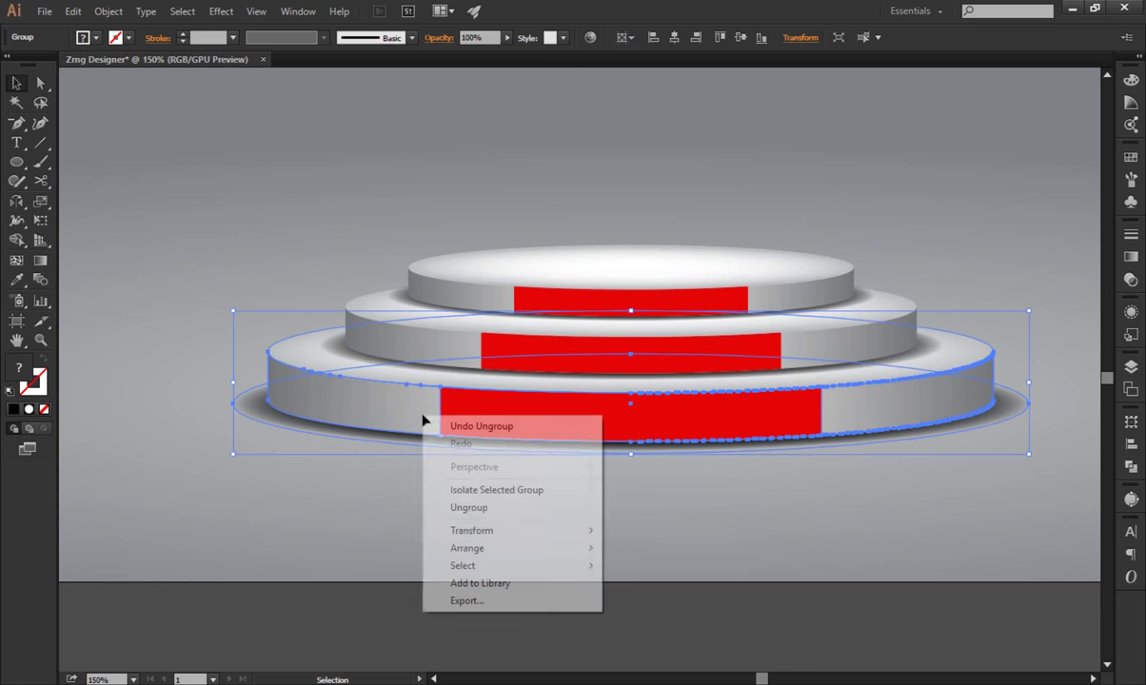
pyautogui.click(461, 508)
pyautogui.click(469, 555)
pyautogui.scroll(2, 604, 178)
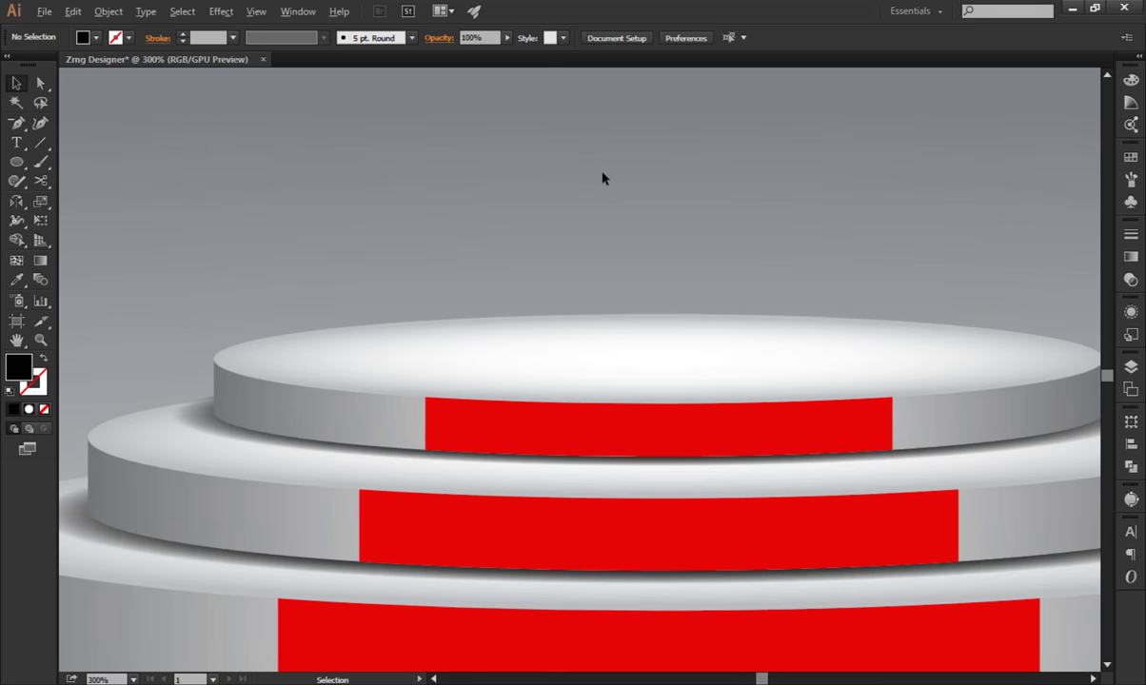
pyautogui.scroll(-2, 636, 243)
# Paste a copy of the top ellipse in front and shrink it inside the top surface.
pyautogui.click(590, 314)
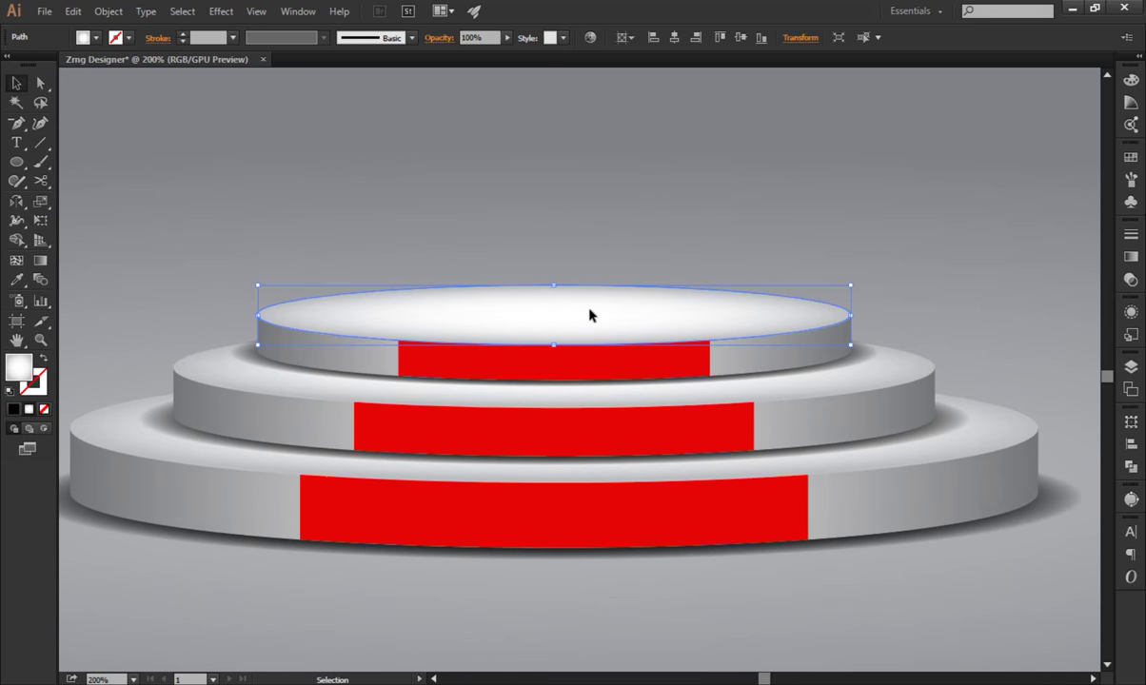
pyautogui.press('a')
pyautogui.press('v')
pyautogui.click(72, 11)
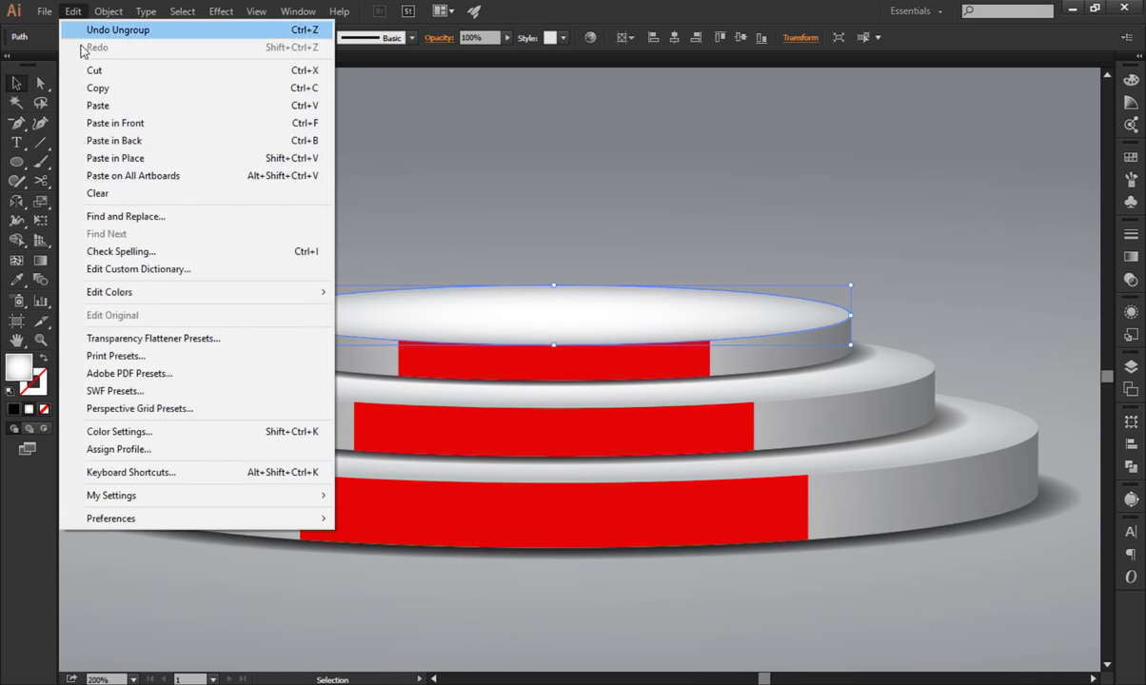
pyautogui.click(92, 89)
pyautogui.click(72, 12)
pyautogui.click(95, 119)
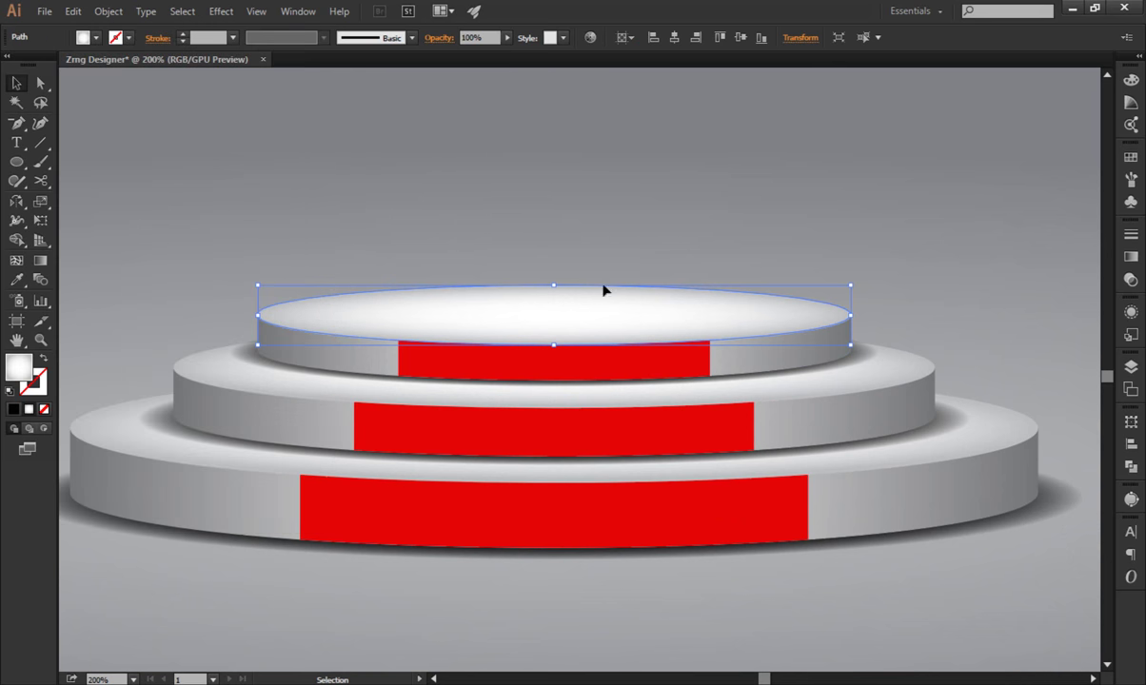
pyautogui.moveTo(850, 318); pyautogui.dragTo(777, 316)
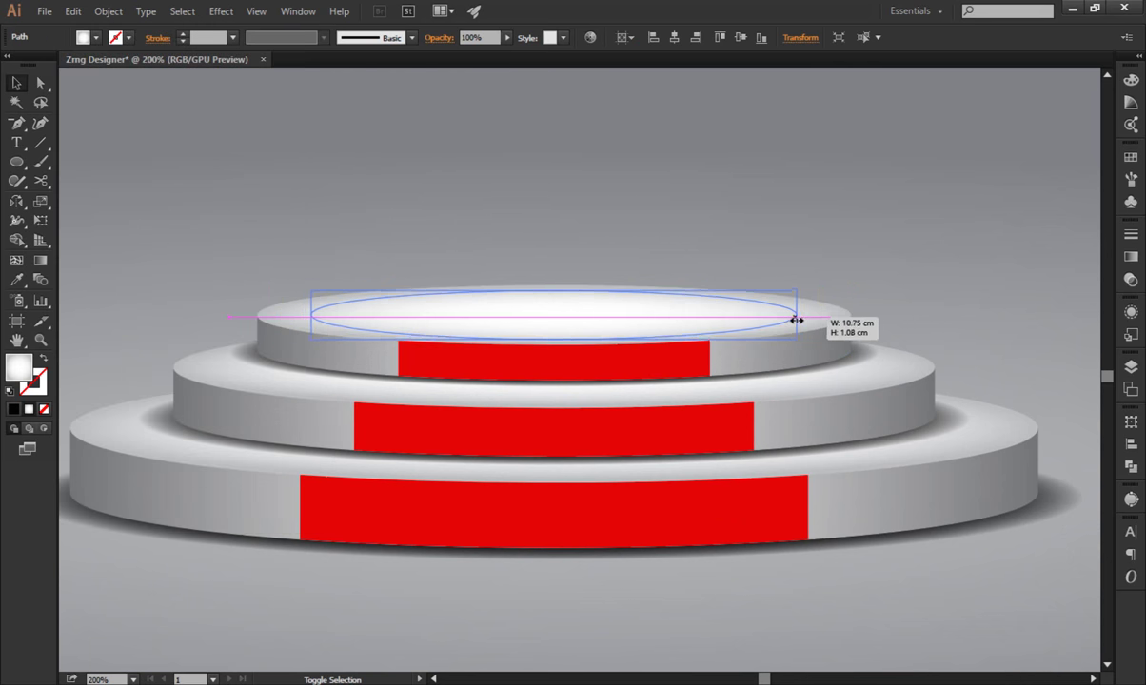
pyautogui.moveTo(547, 303); pyautogui.dragTo(547, 301)
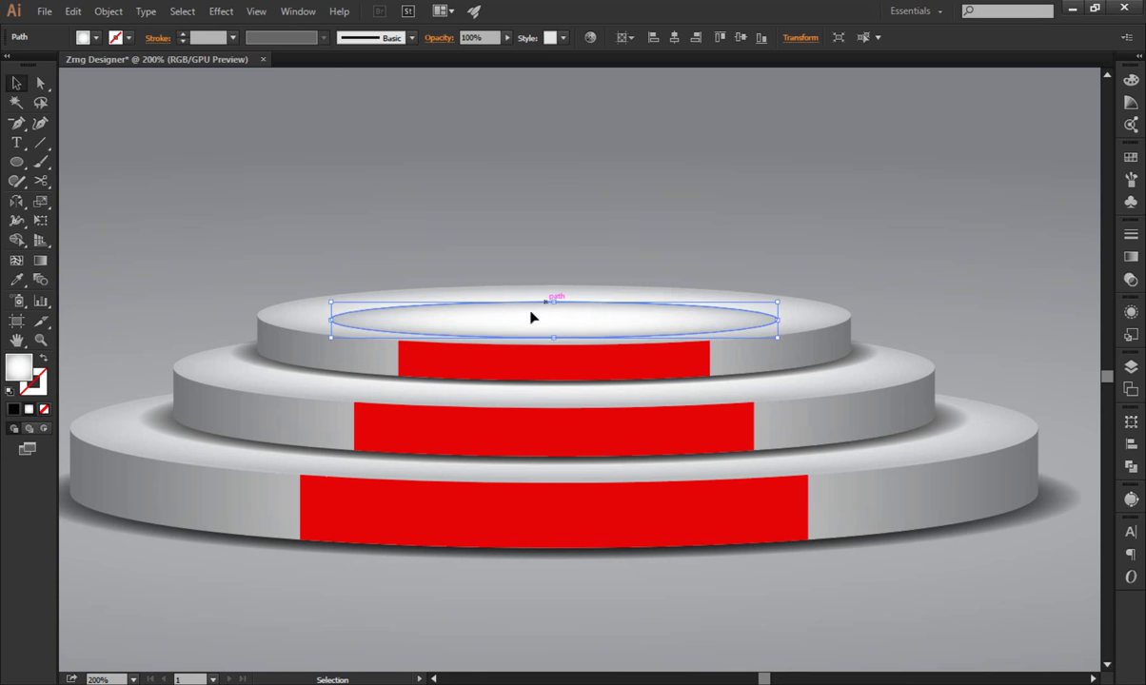
# Fill the small ellipse with pure red ff0000 and nudge it up slightly.
pyautogui.click(13, 411)
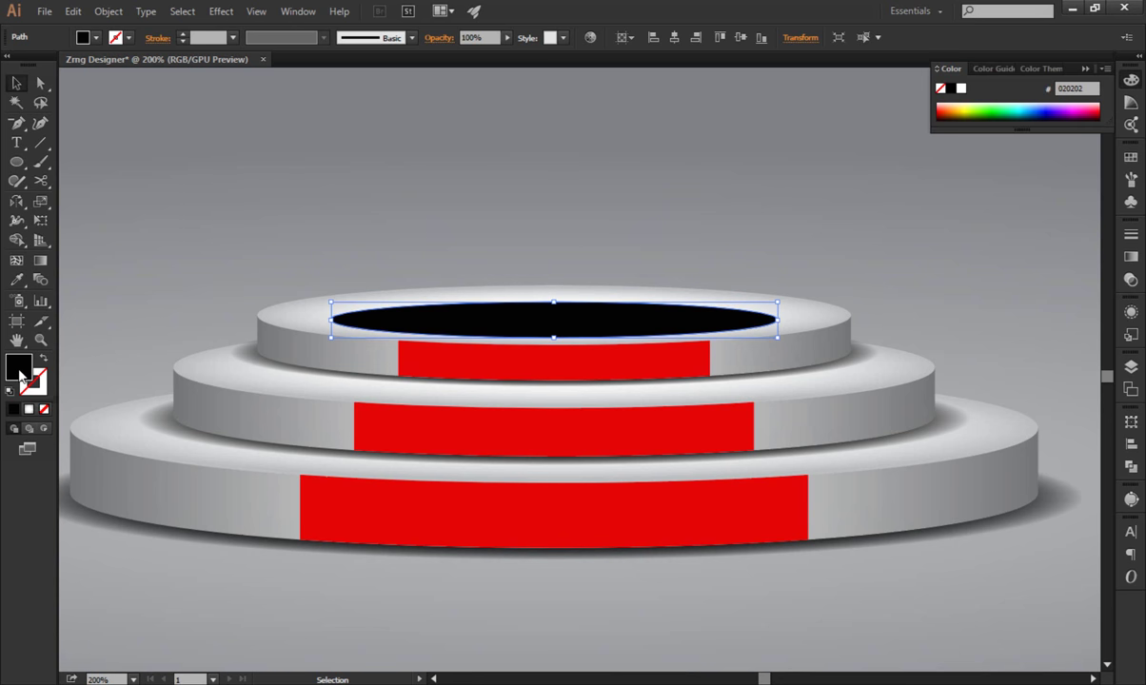
pyautogui.doubleClick(20, 371)
pyautogui.moveTo(869, 214); pyautogui.dragTo(889, 189)
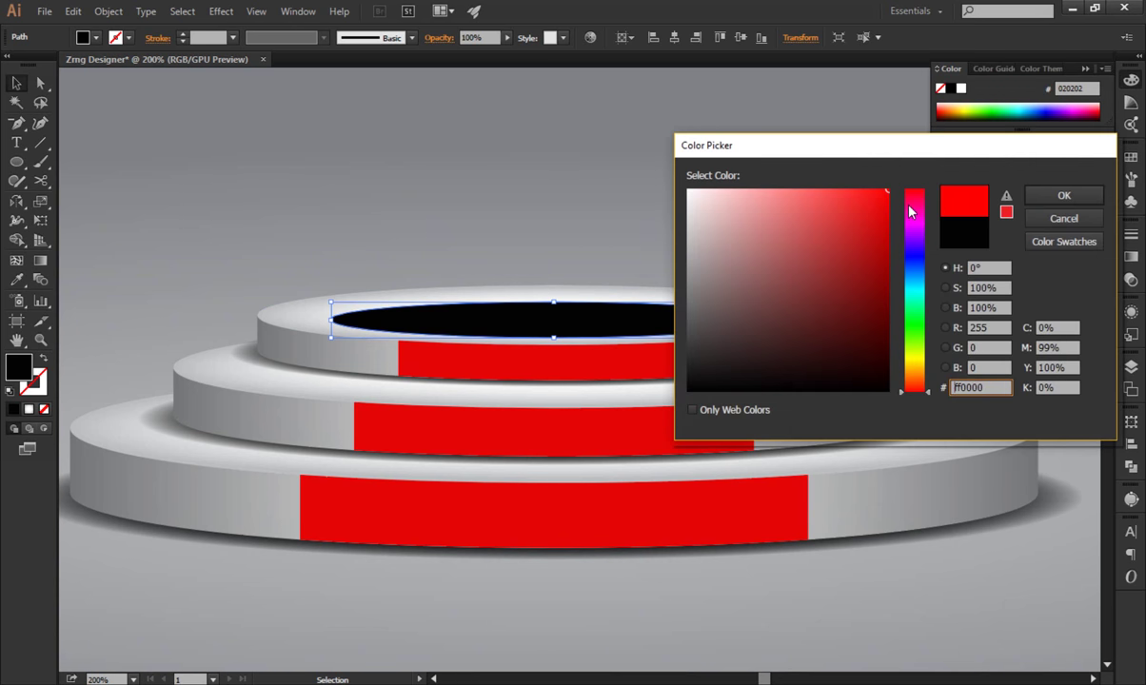
pyautogui.click(1063, 195)
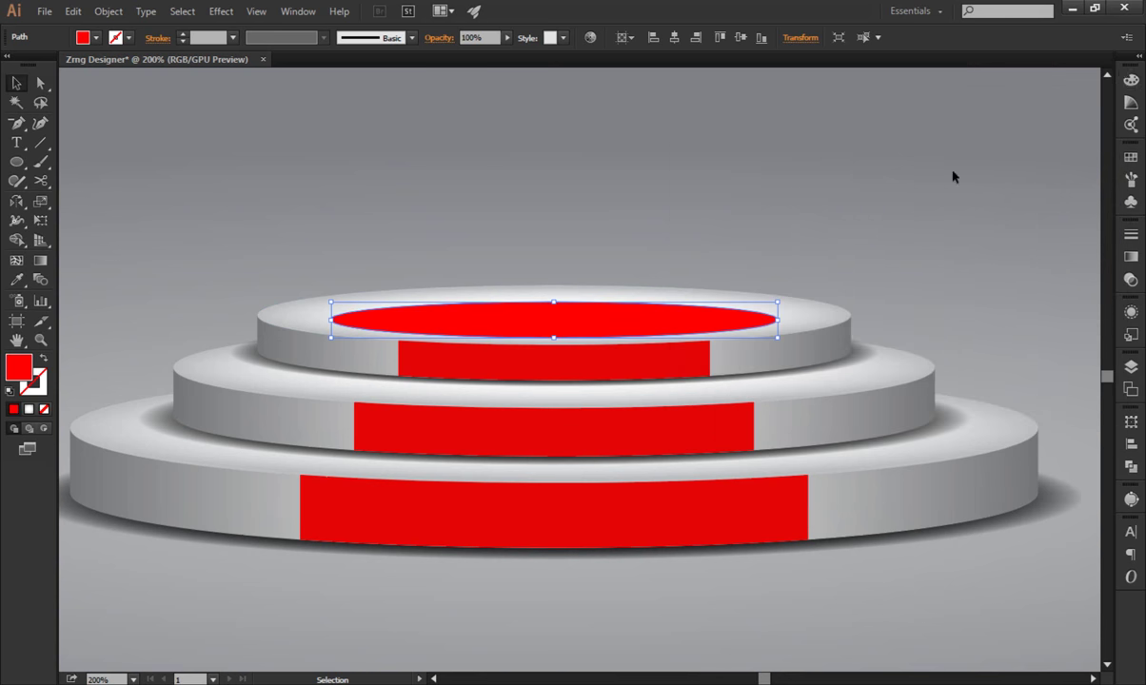
pyautogui.press('Up')
pyautogui.press('Up')
pyautogui.press('Up')
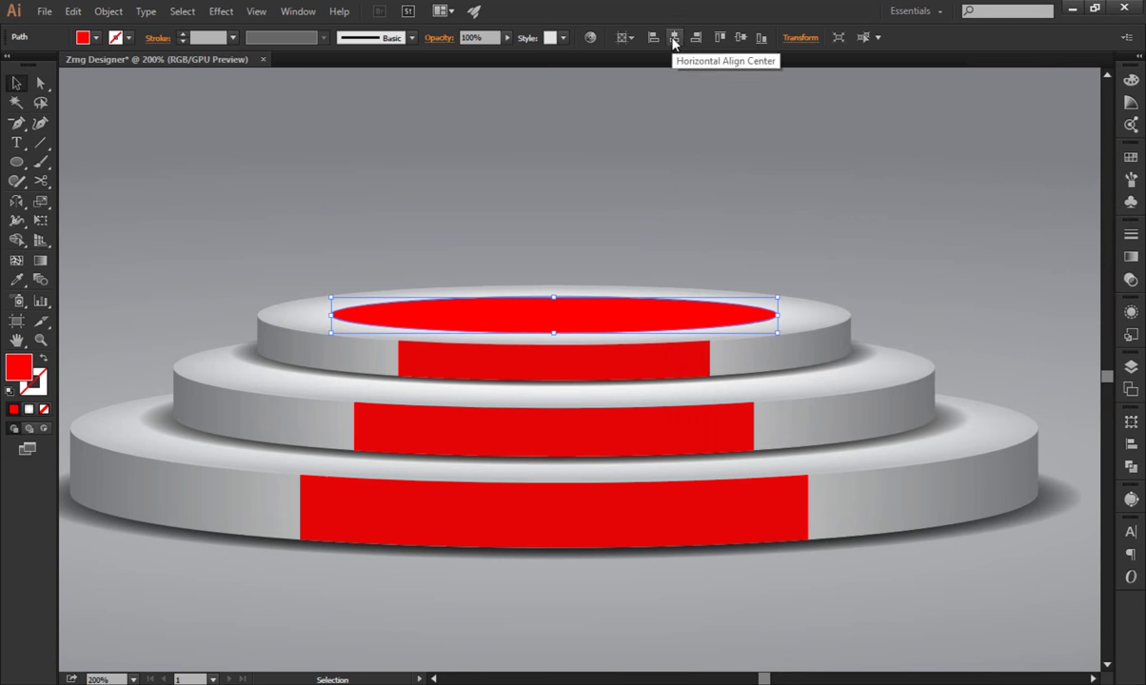
pyautogui.click(822, 230)
pyautogui.click(627, 303)
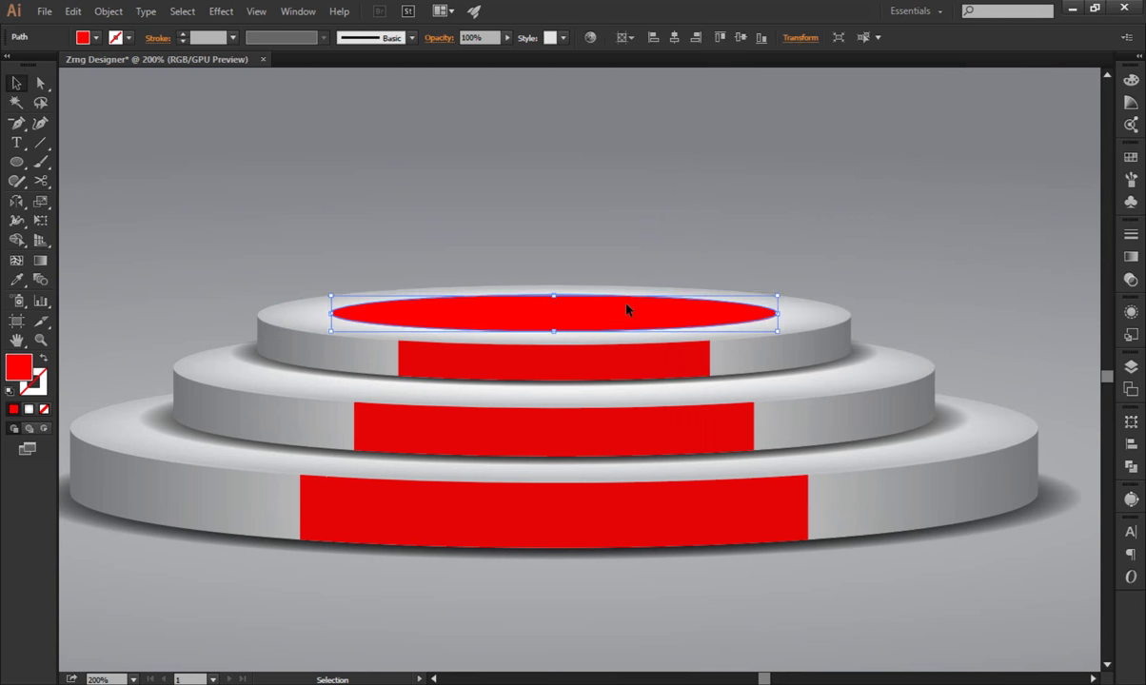
pyautogui.click(759, 238)
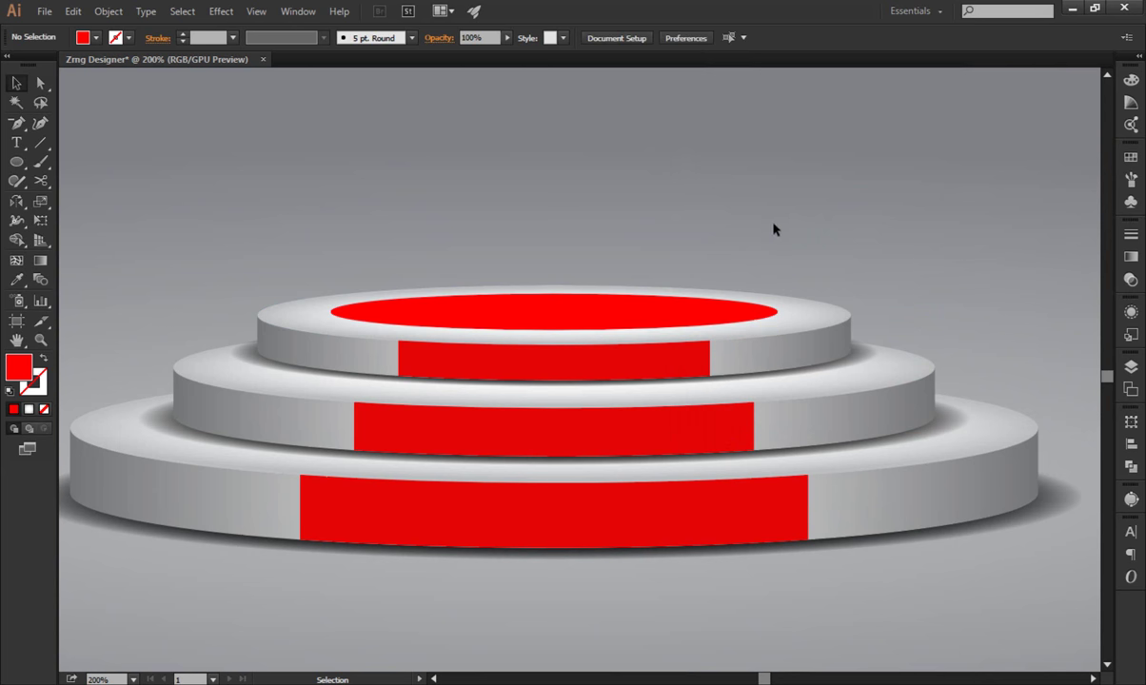
# Trace the carpet tread's upper edge along the middle band's lower edge with the Pen tool.
pyautogui.scroll(1, 387, 529)
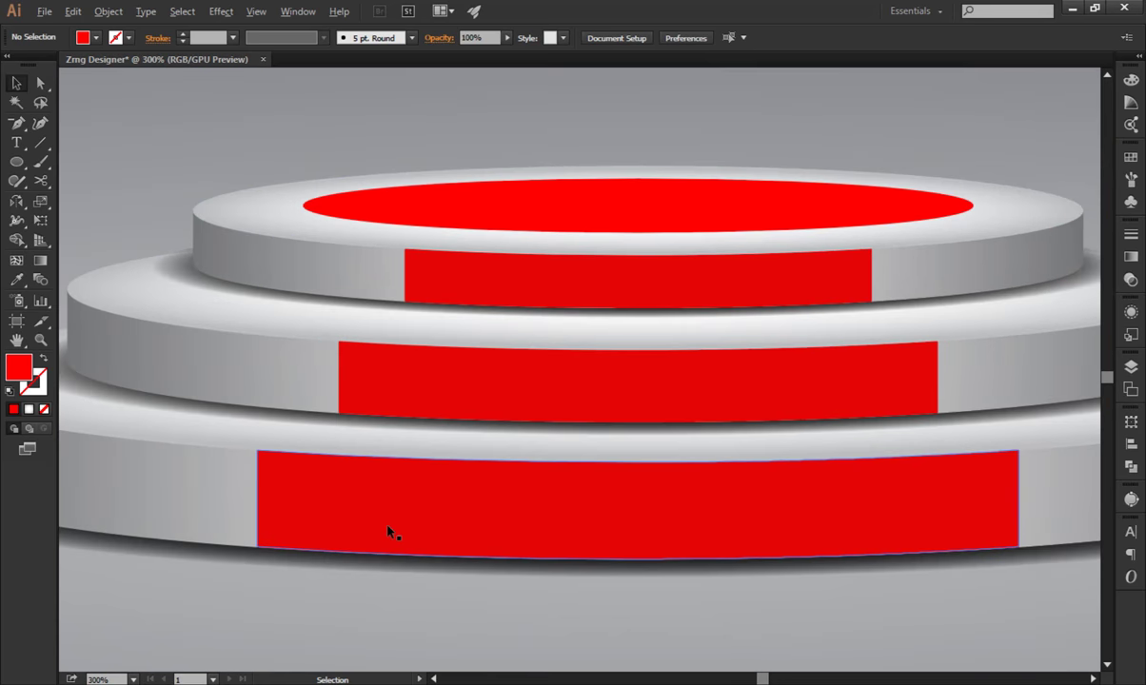
pyautogui.scroll(1, 388, 531)
pyautogui.scroll(-1, 831, 504)
pyautogui.moveTo(885, 469); pyautogui.dragTo(723, 431)
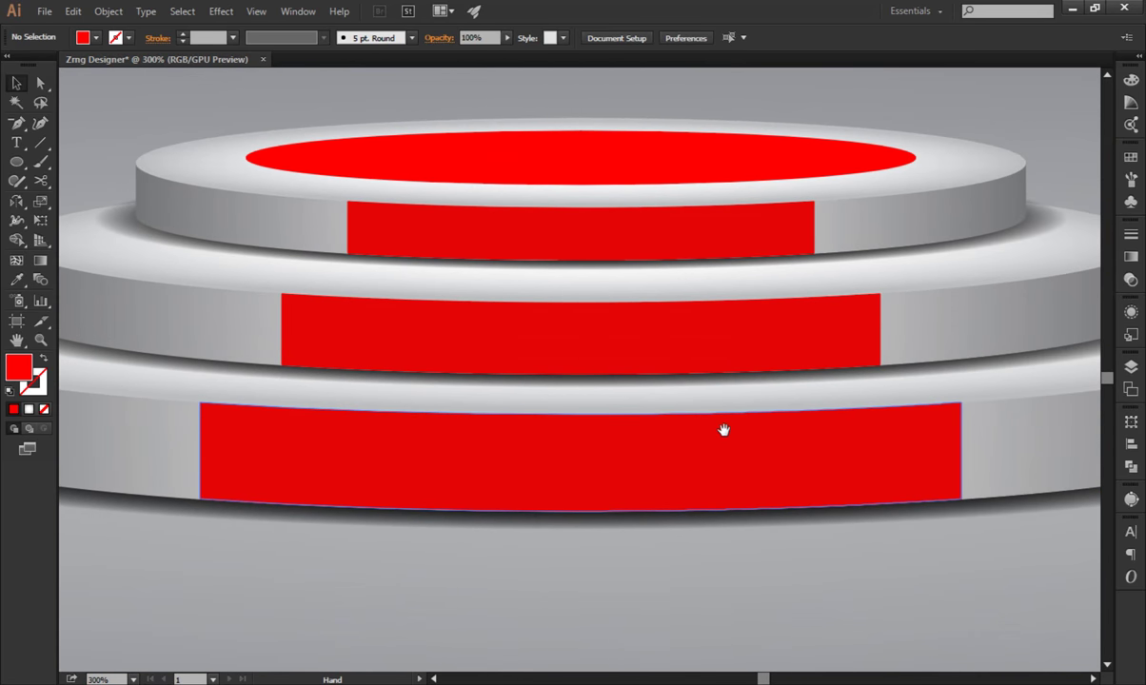
pyautogui.moveTo(29, 123); pyautogui.dragTo(50, 122)
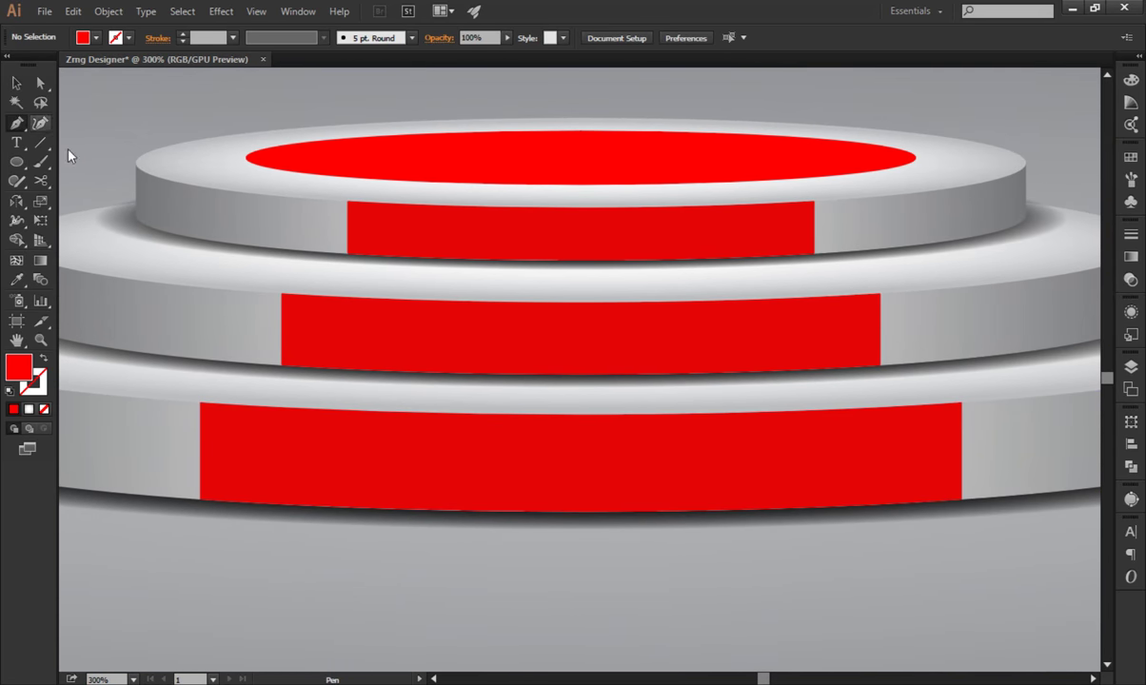
pyautogui.click(200, 404)
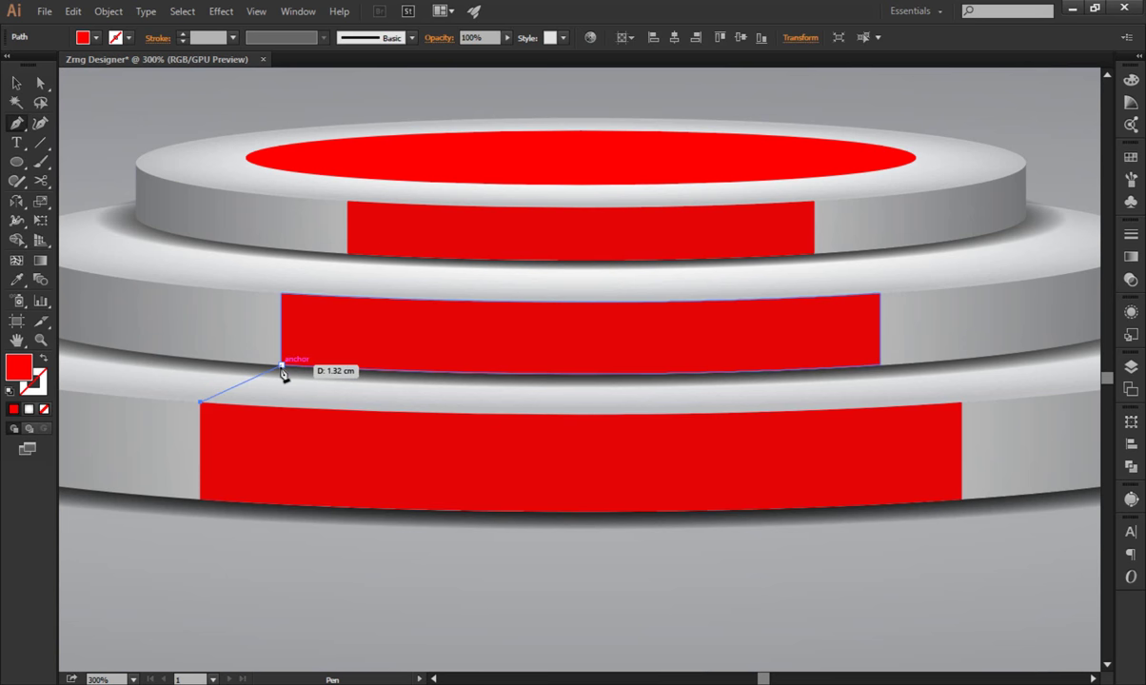
pyautogui.click(282, 365)
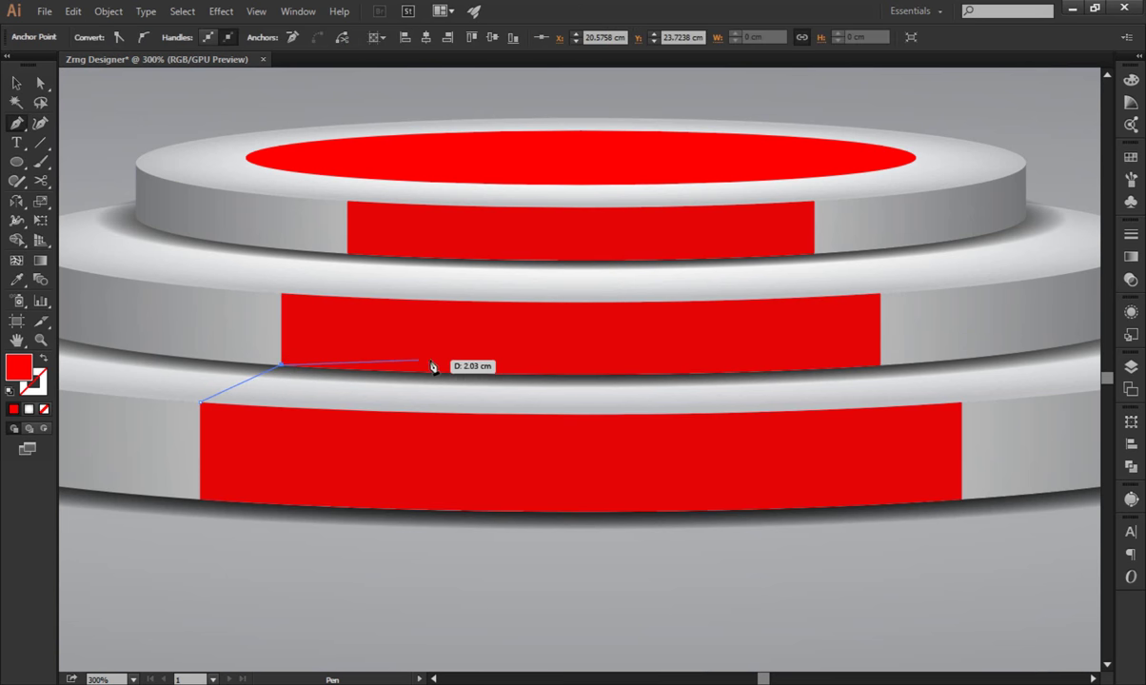
pyautogui.click(442, 360)
pyautogui.click(713, 349)
pyautogui.click(858, 355)
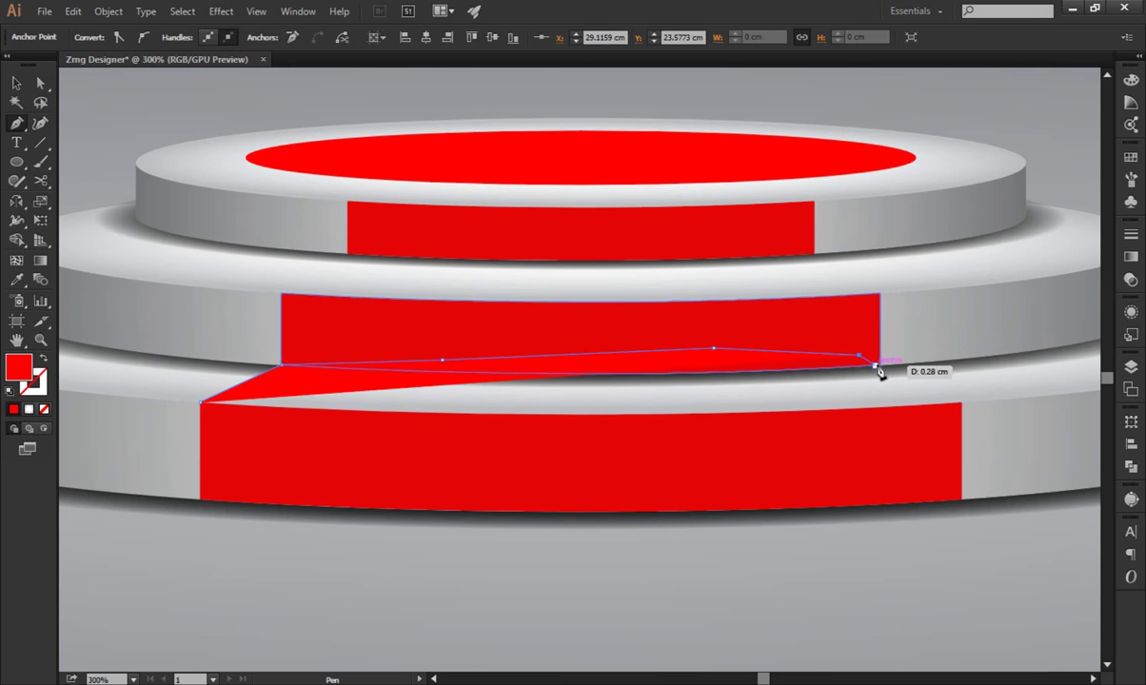
pyautogui.click(879, 366)
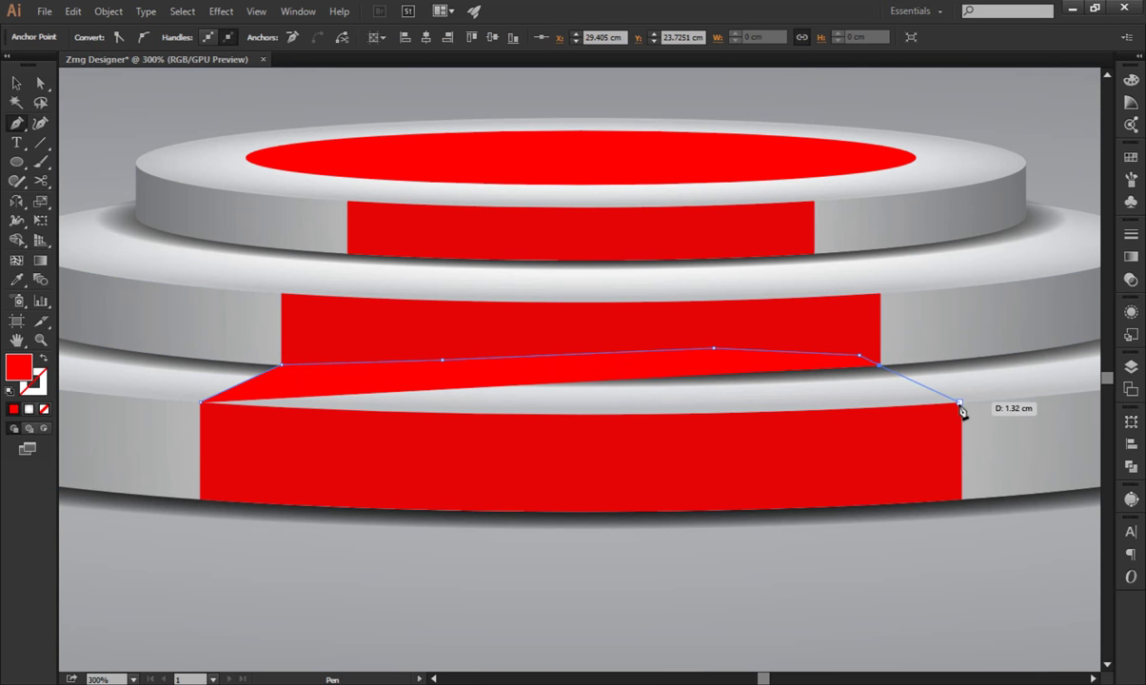
# Bring the tread path down across the bottom band's front and select the bottom red band.
pyautogui.click(958, 403)
pyautogui.click(940, 421)
pyautogui.click(458, 467)
pyautogui.click(247, 443)
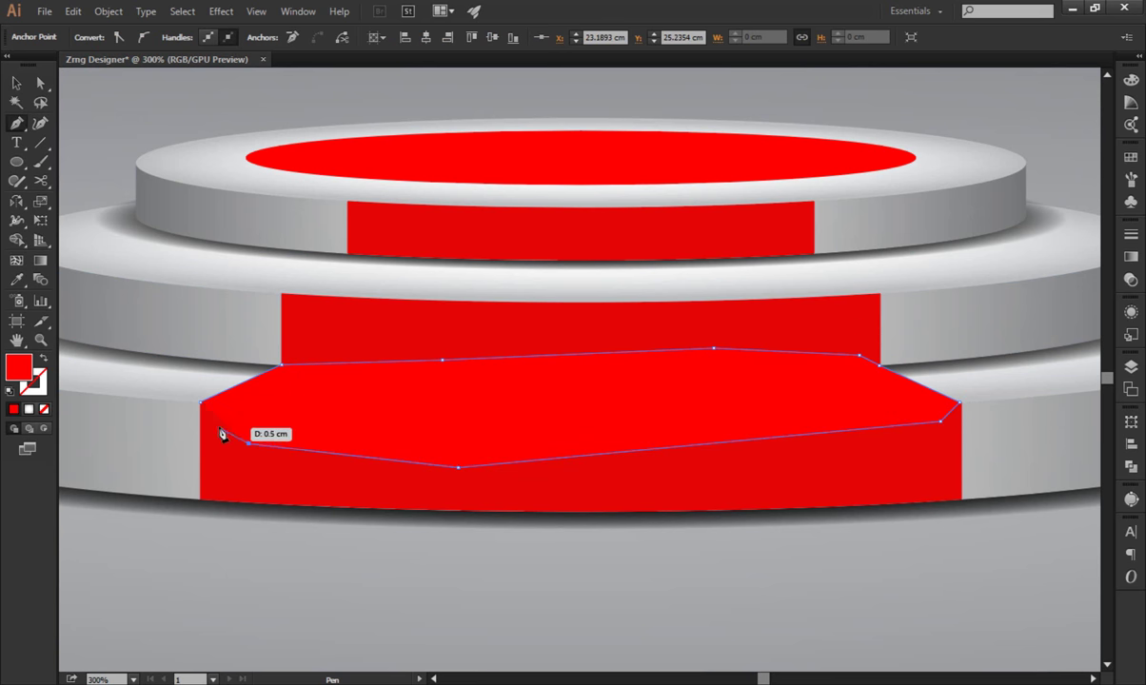
pyautogui.click(16, 84)
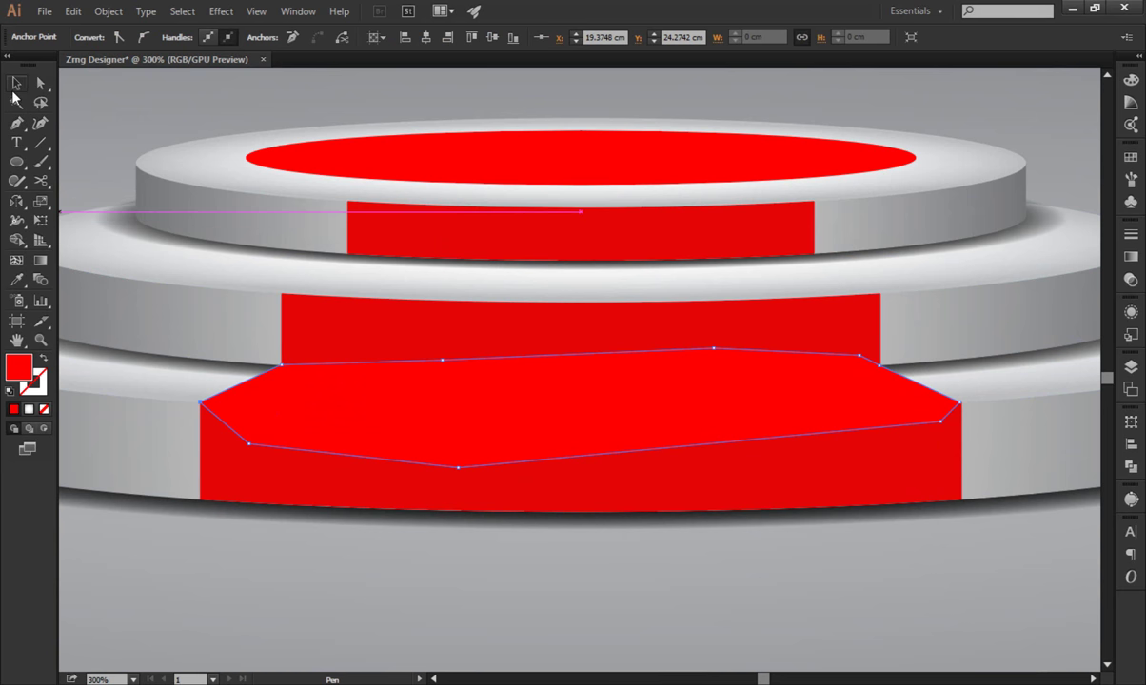
pyautogui.click(167, 573)
pyautogui.click(269, 482)
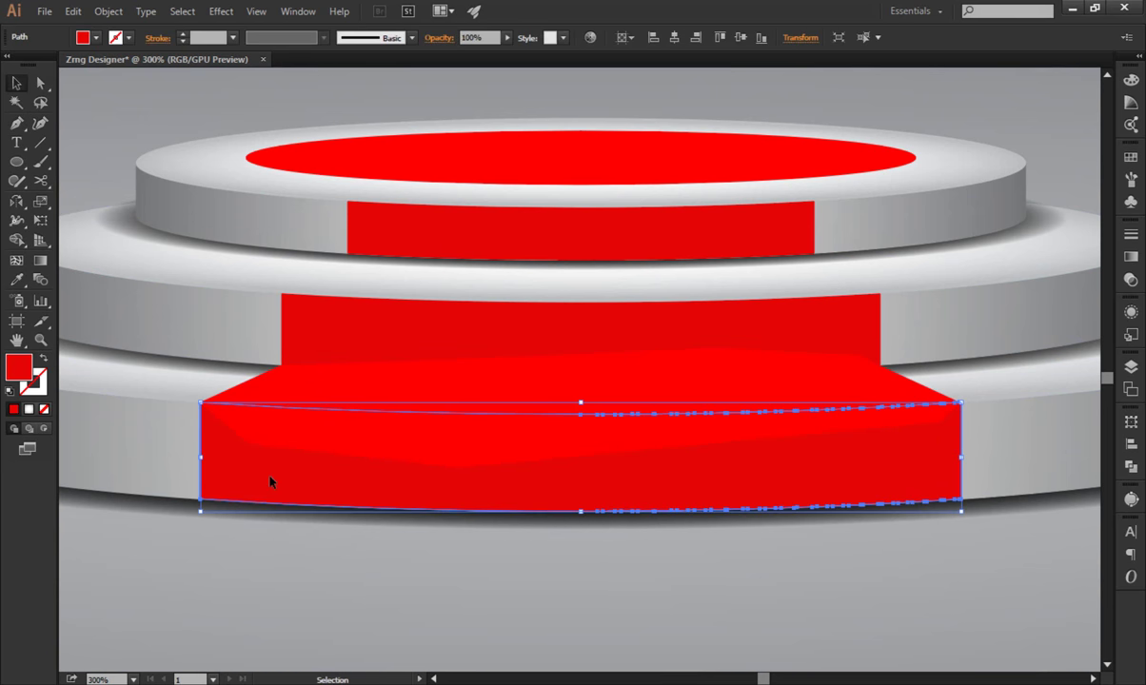
# Merge the new tread, middle band and front carpet pieces with the Shape Builder.
pyautogui.keyDown('shift'); pyautogui.click(362, 457); pyautogui.keyUp('shift')
pyautogui.keyDown('shift'); pyautogui.click(352, 333); pyautogui.keyUp('shift')
pyautogui.click(16, 240)
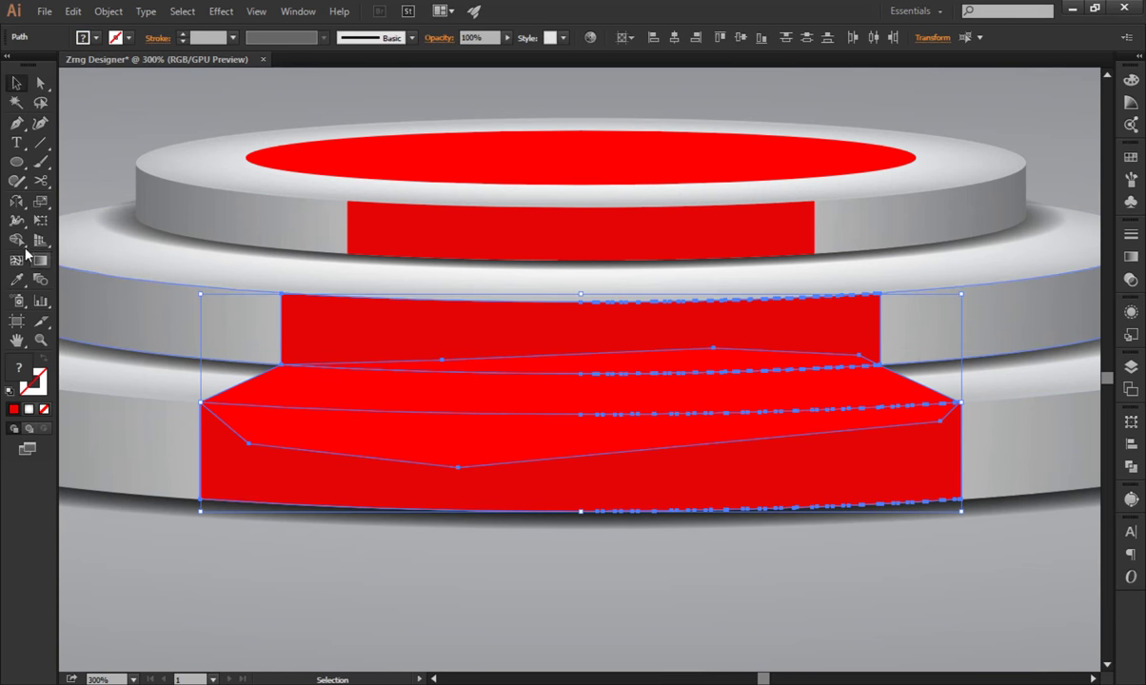
pyautogui.moveTo(434, 324); pyautogui.dragTo(518, 379)
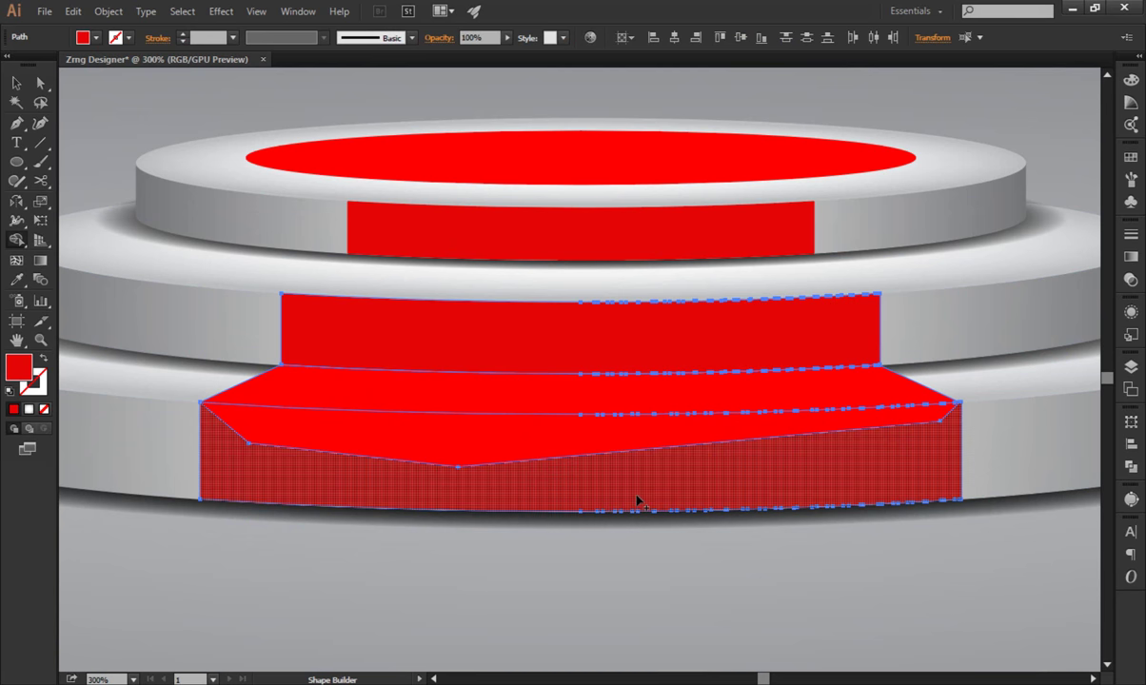
pyautogui.moveTo(639, 503); pyautogui.dragTo(512, 440)
pyautogui.click(19, 84)
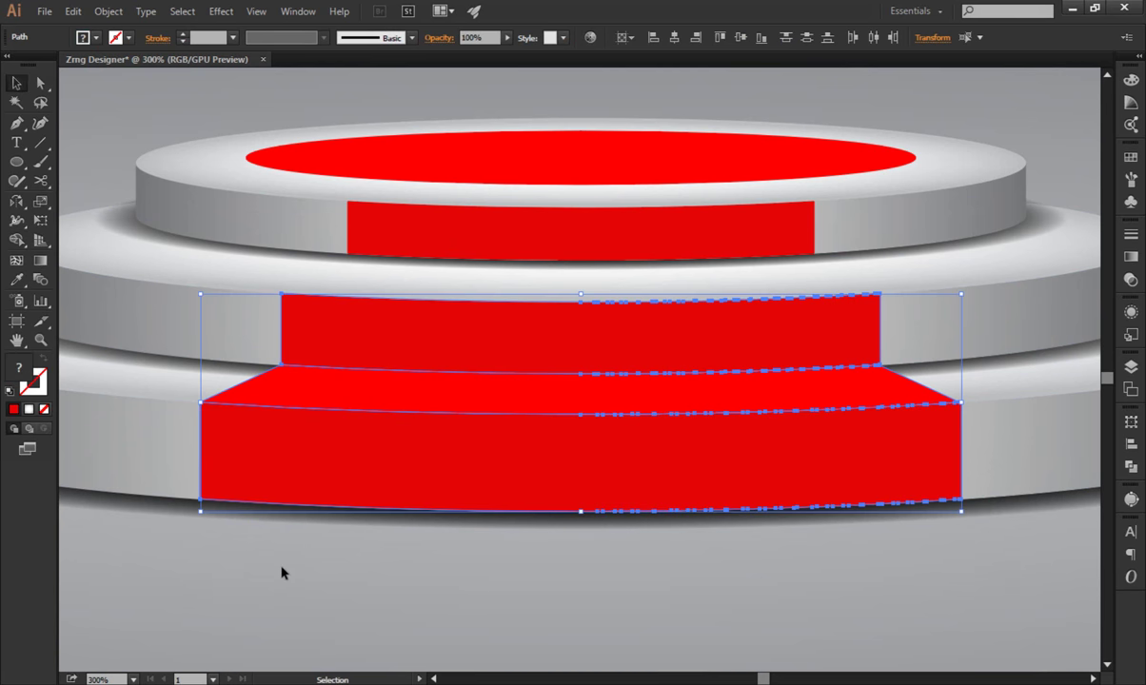
pyautogui.click(283, 575)
# Recolour the front carpet riser to the darker red d80505.
pyautogui.click(233, 445)
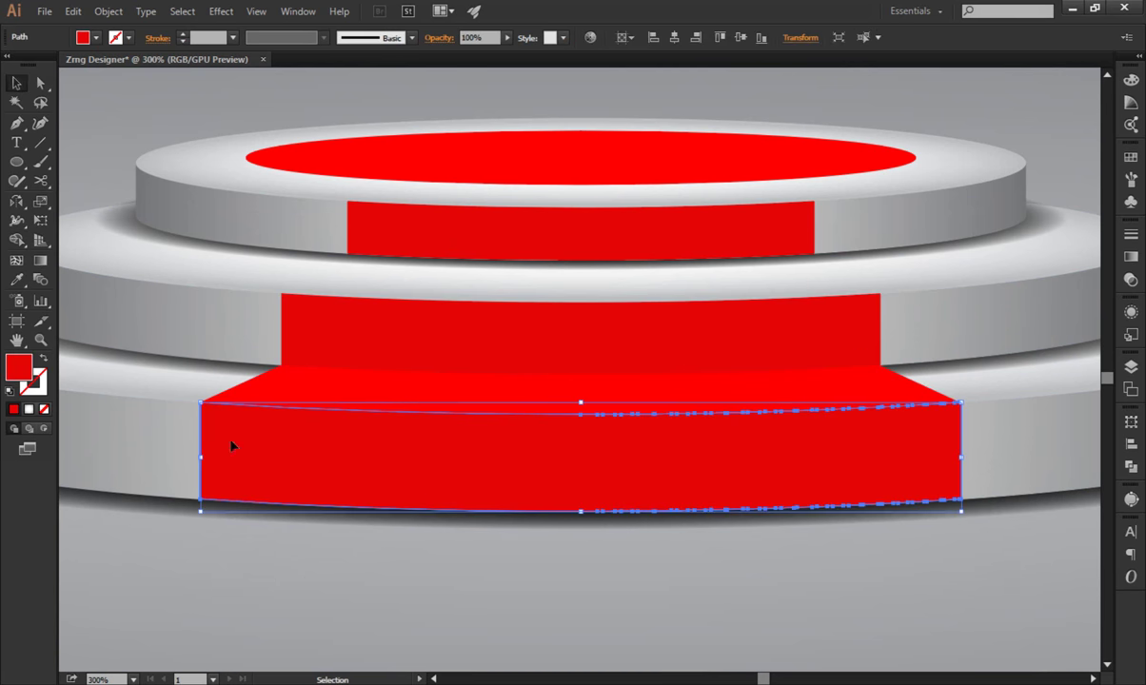
pyautogui.click(17, 281)
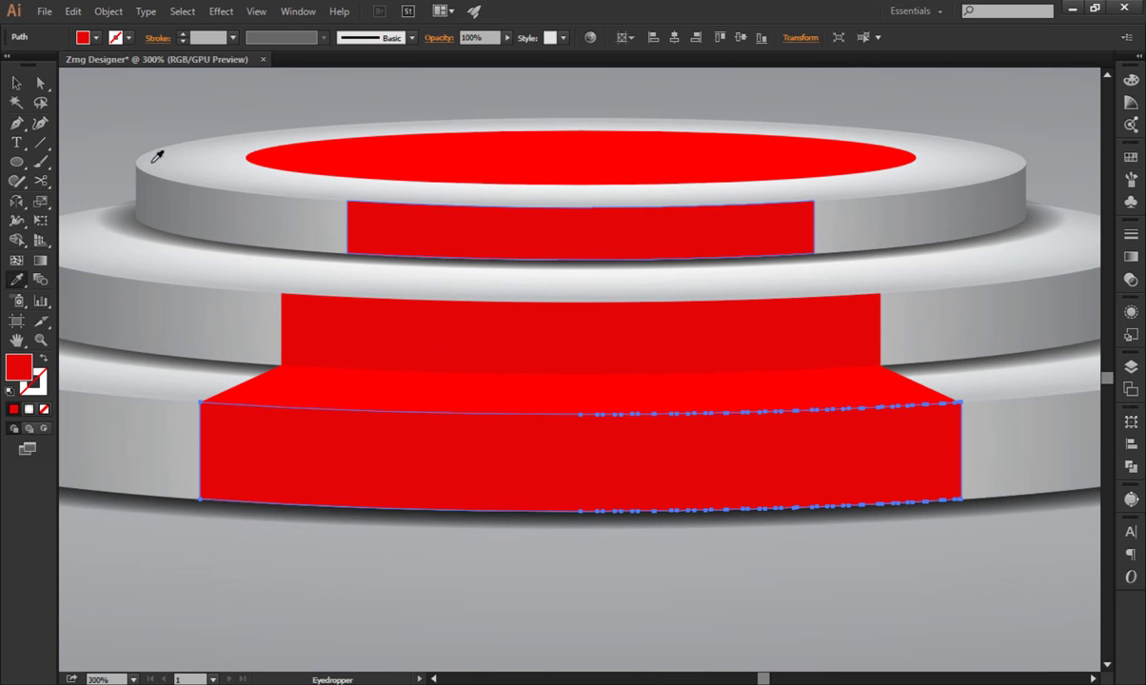
pyautogui.click(18, 84)
pyautogui.click(322, 604)
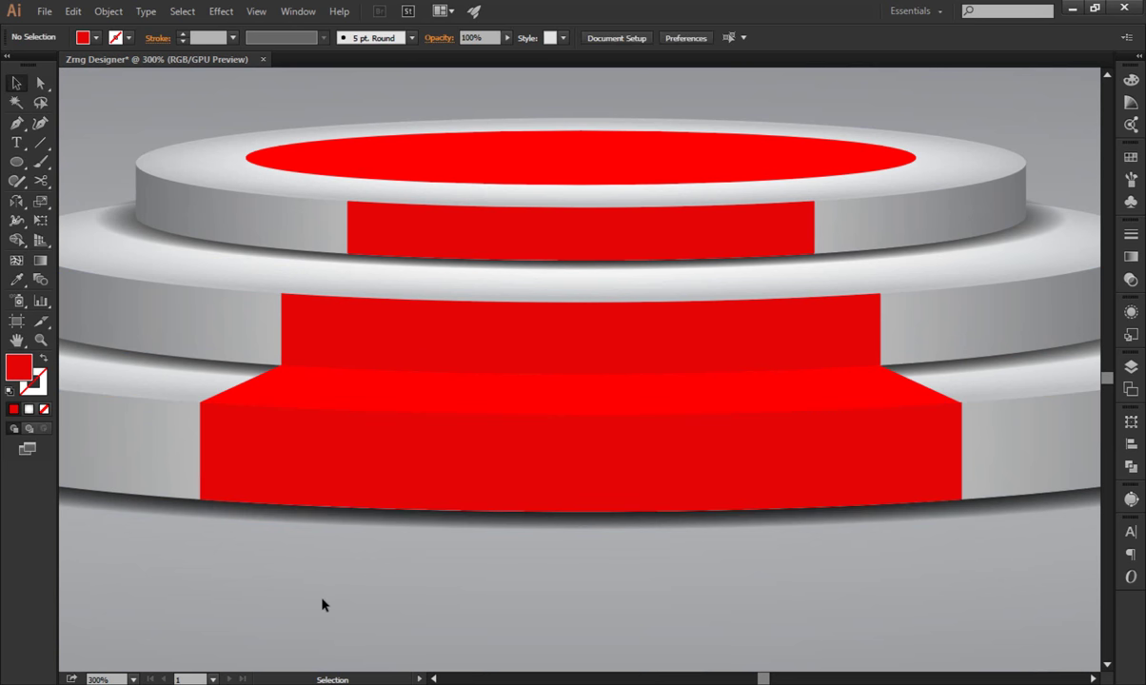
pyautogui.click(368, 474)
pyautogui.doubleClick(17, 375)
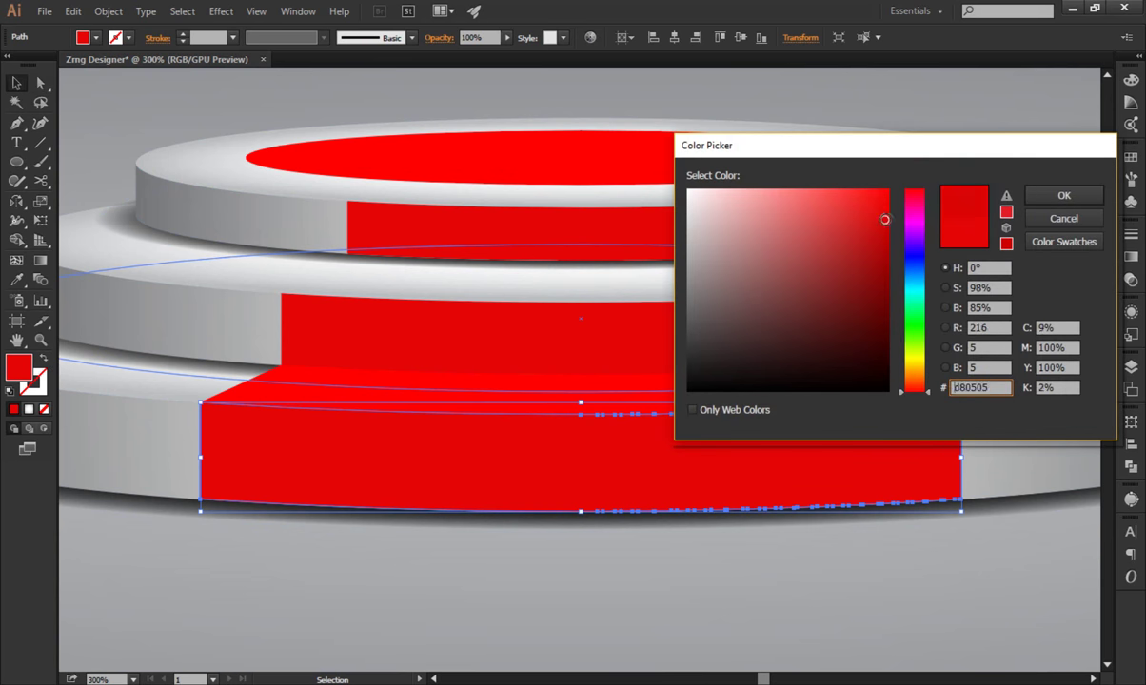
pyautogui.click(1052, 197)
pyautogui.click(619, 569)
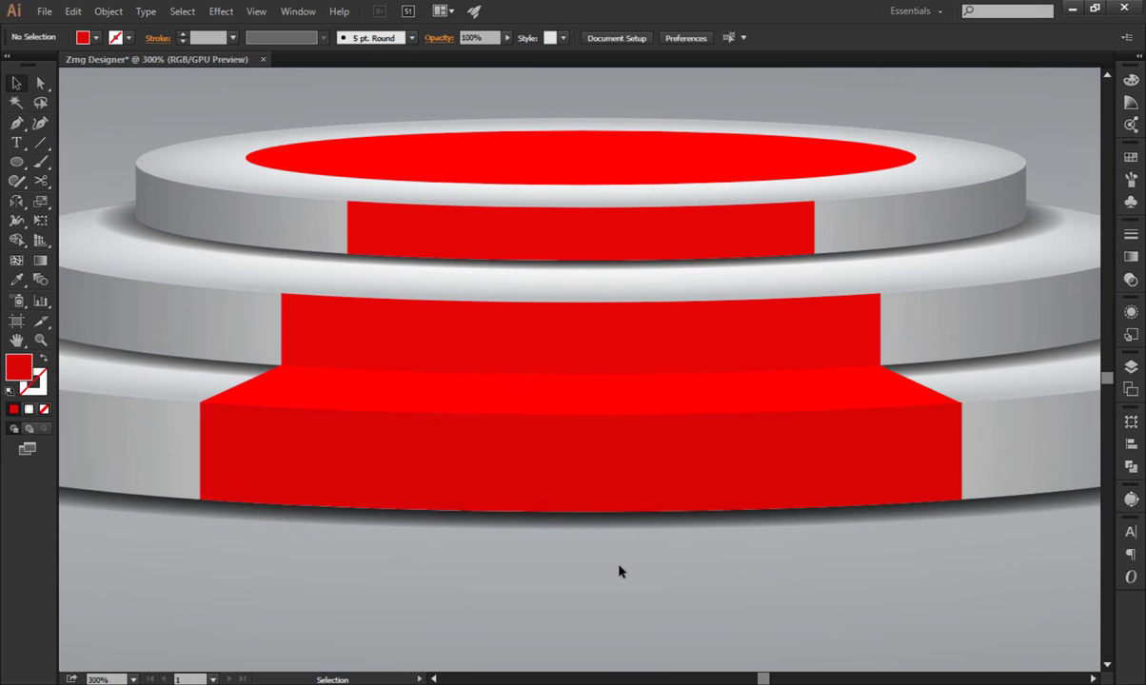
pyautogui.click(599, 343)
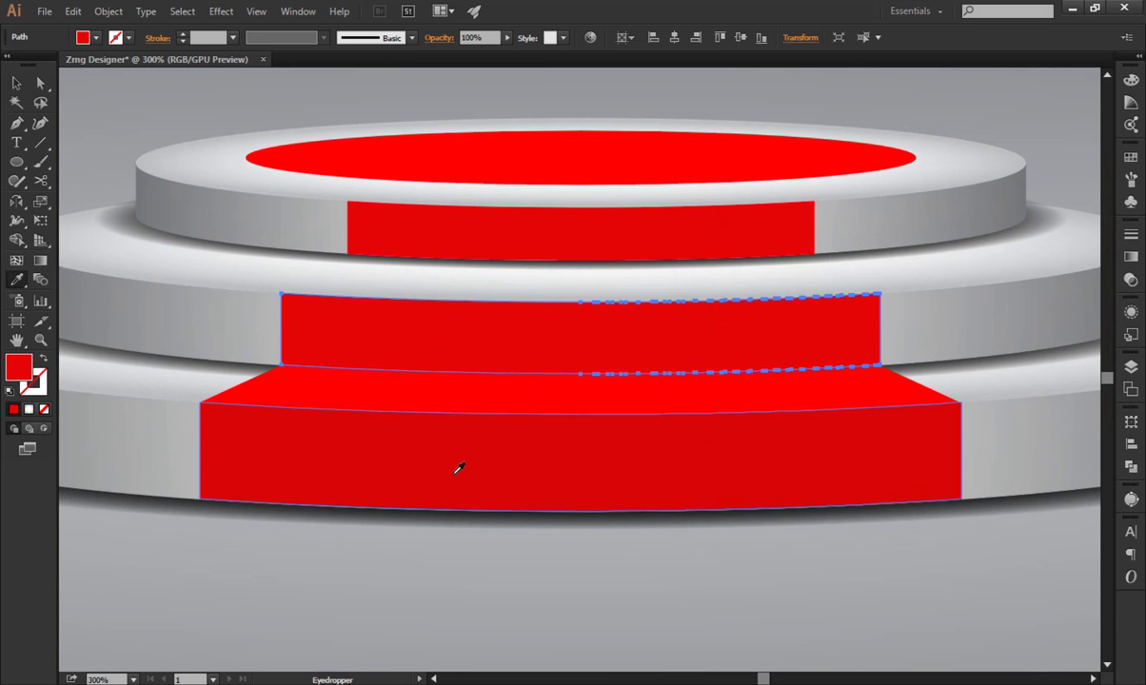
pyautogui.click(314, 586)
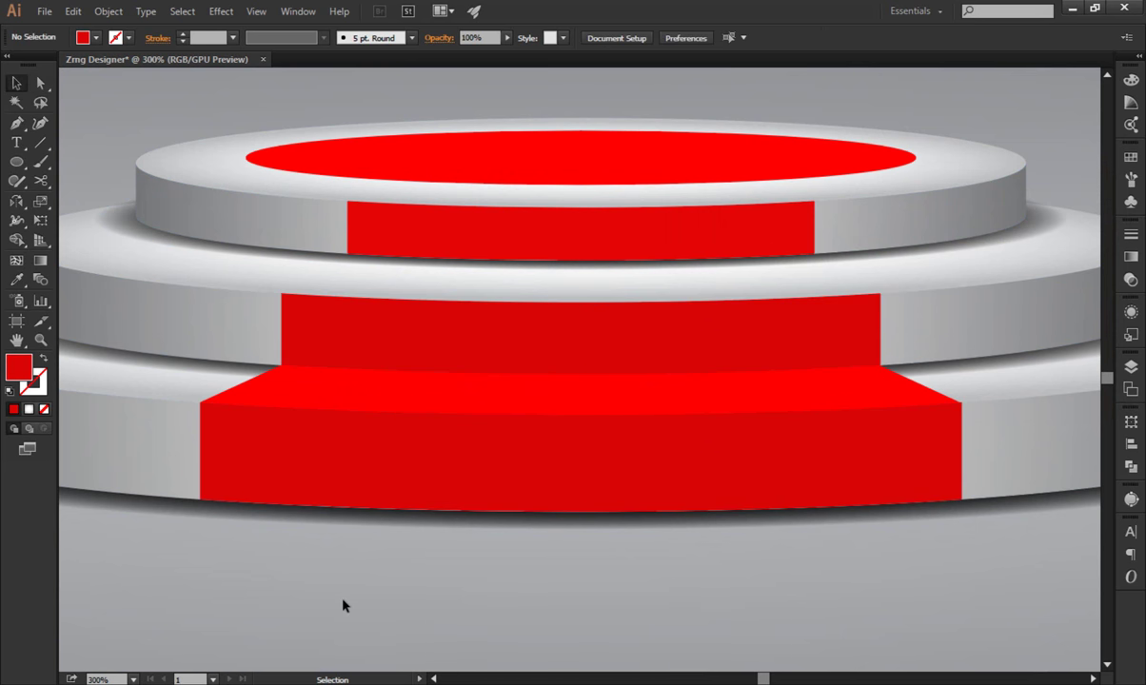
# Outline the middle step's top face with a closed pen path up to the top riser.
pyautogui.scroll(2, 514, 371)
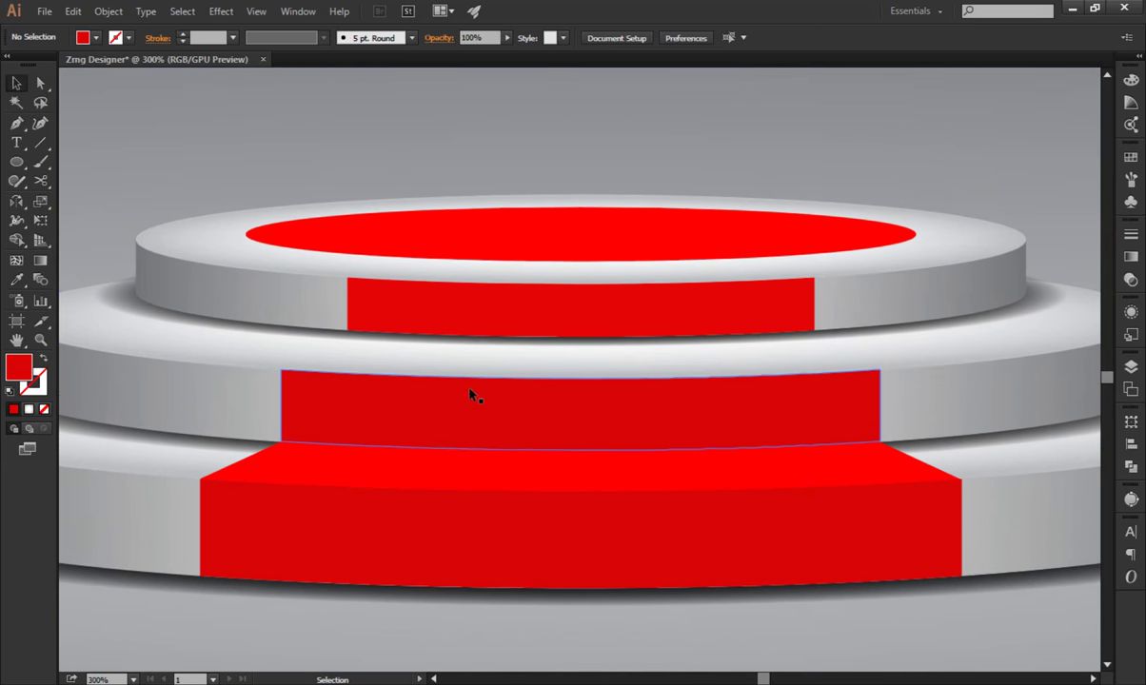
pyautogui.scroll(1, 440, 373)
pyautogui.moveTo(704, 428); pyautogui.dragTo(674, 356)
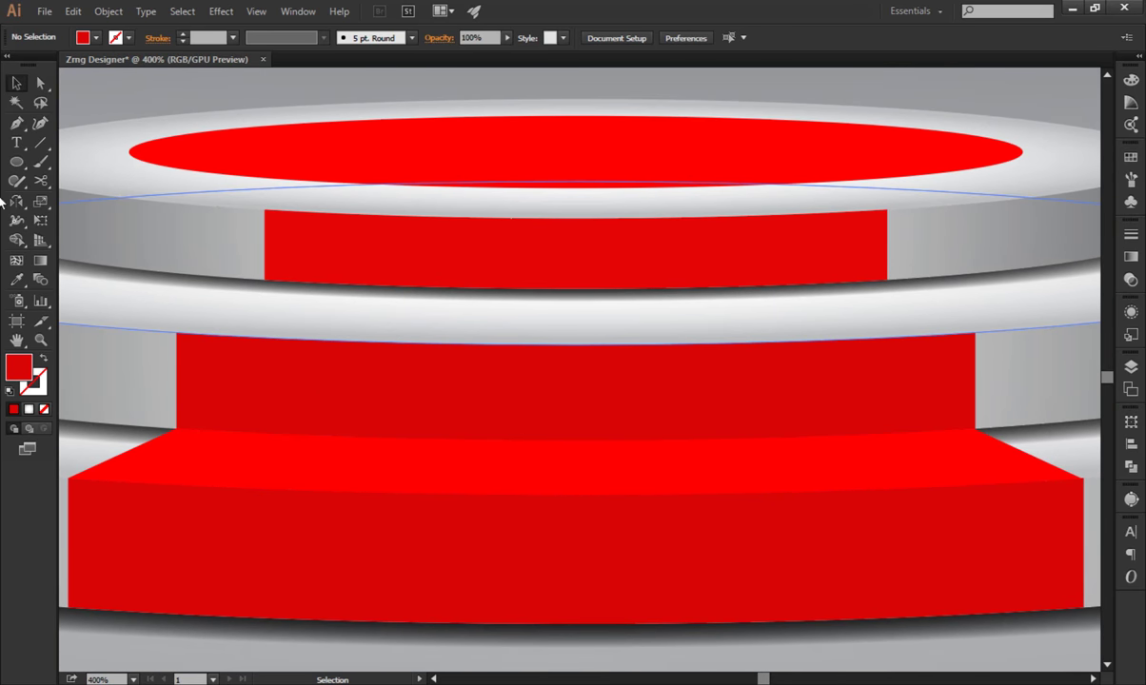
pyautogui.click(175, 333)
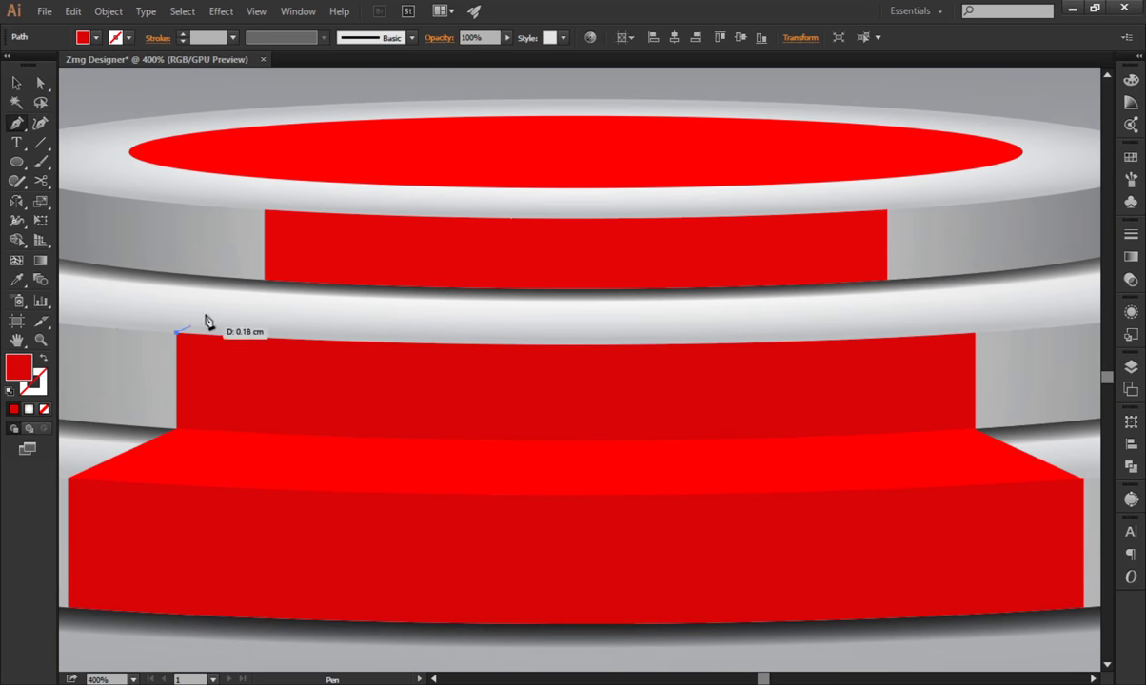
pyautogui.click(264, 281)
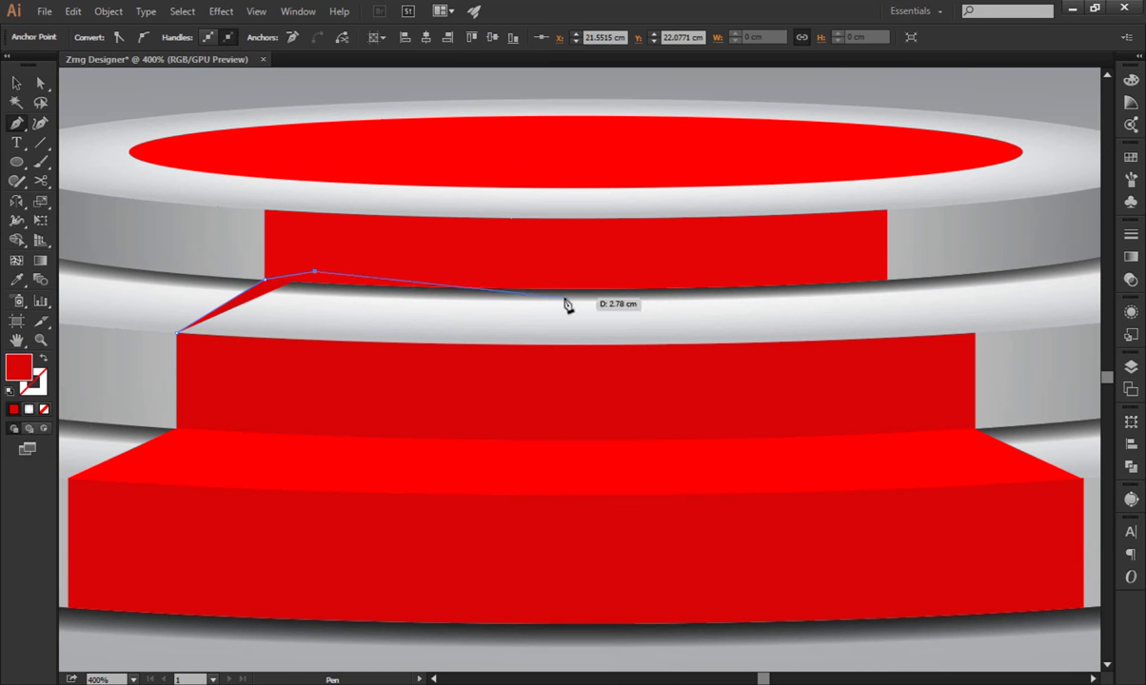
pyautogui.click(821, 274)
pyautogui.click(873, 278)
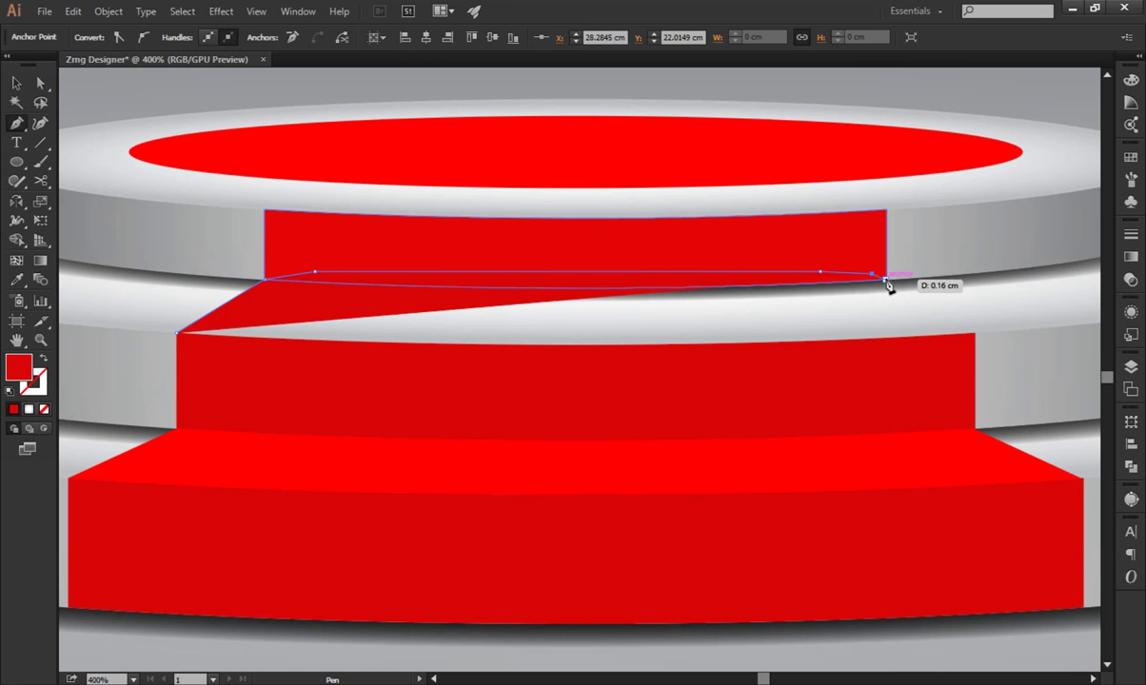
pyautogui.click(885, 280)
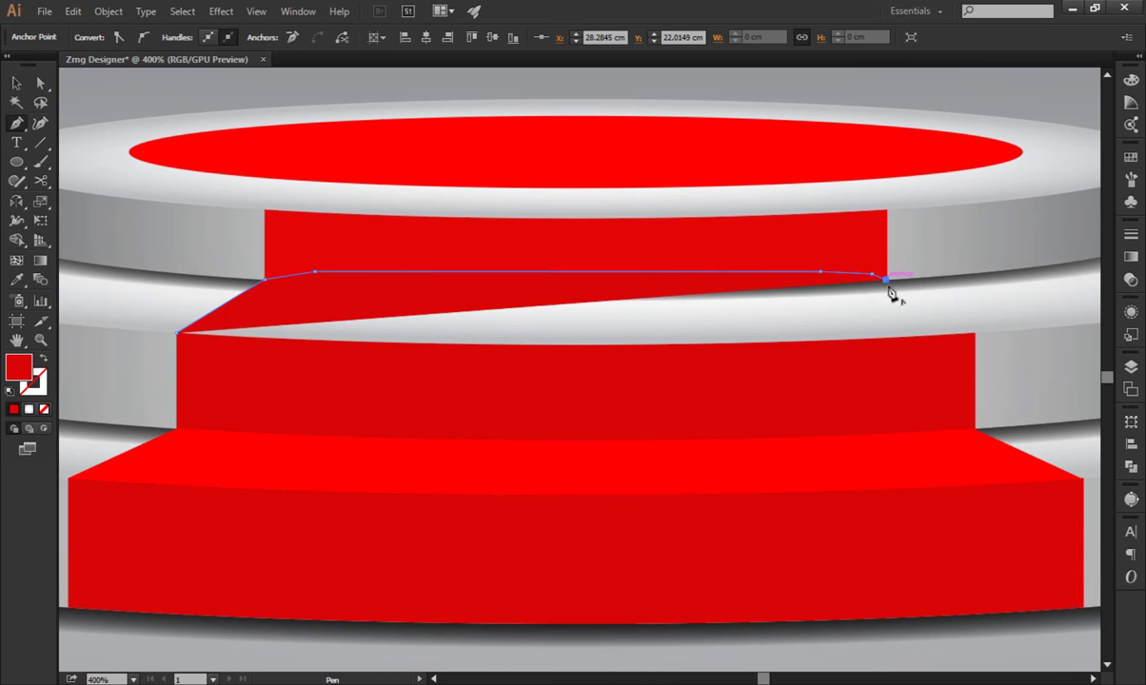
pyautogui.click(973, 333)
pyautogui.click(946, 352)
pyautogui.click(614, 383)
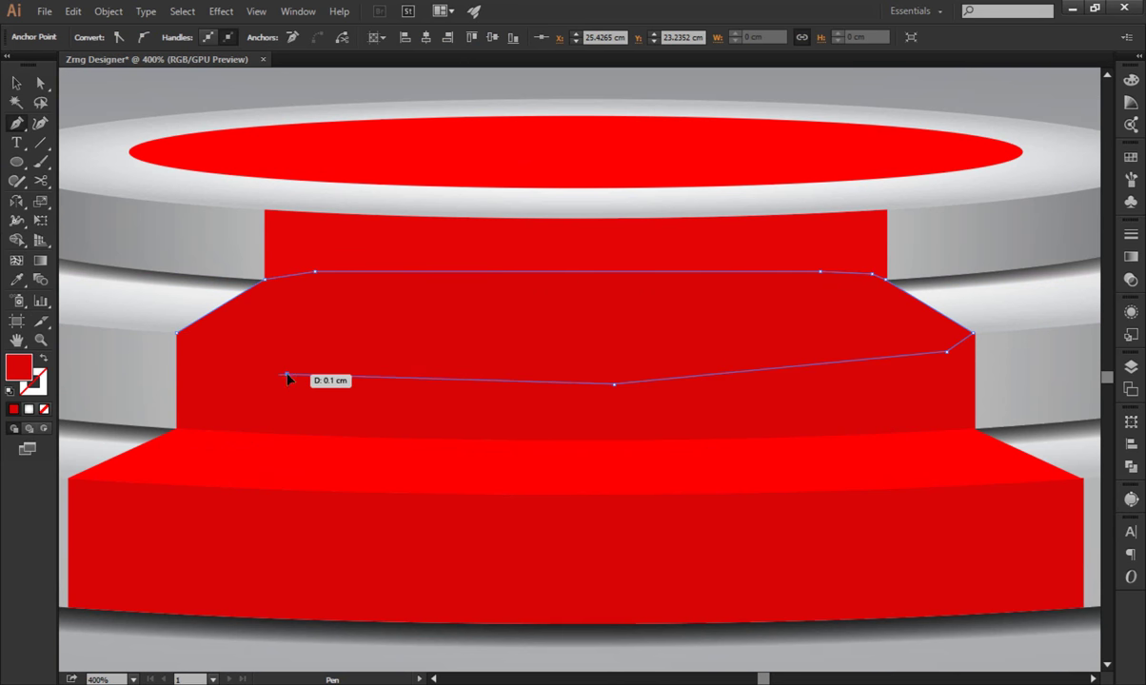
pyautogui.click(287, 374)
pyautogui.click(178, 333)
# Merge the new outline with the top and middle risers using the Shape Builder.
pyautogui.click(16, 83)
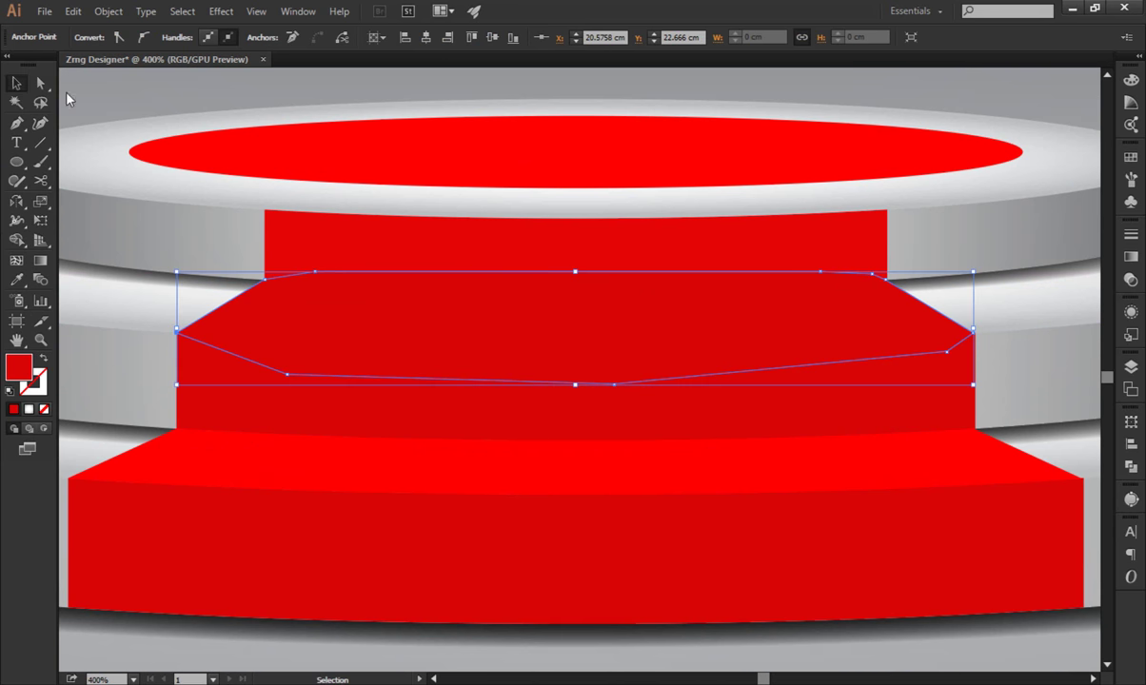
pyautogui.click(294, 218)
pyautogui.click(397, 261)
pyautogui.keyDown('shift'); pyautogui.click(397, 316); pyautogui.keyUp('shift')
pyautogui.keyDown('shift'); pyautogui.click(223, 381); pyautogui.keyUp('shift')
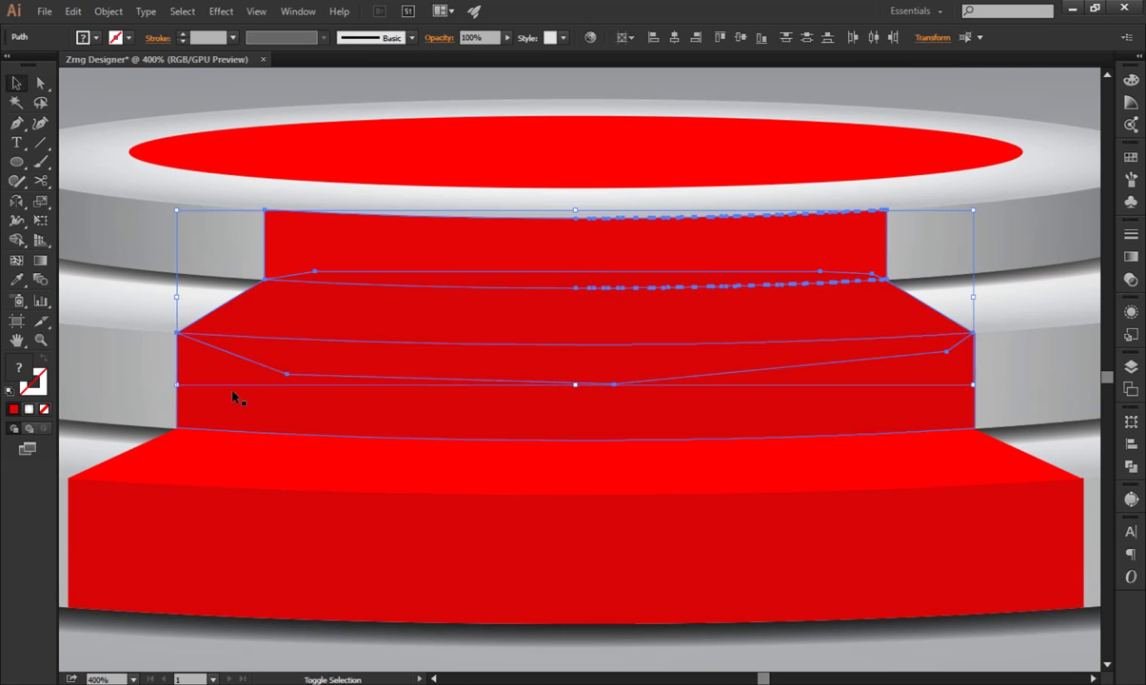
pyautogui.hotkey('shift', 'm')
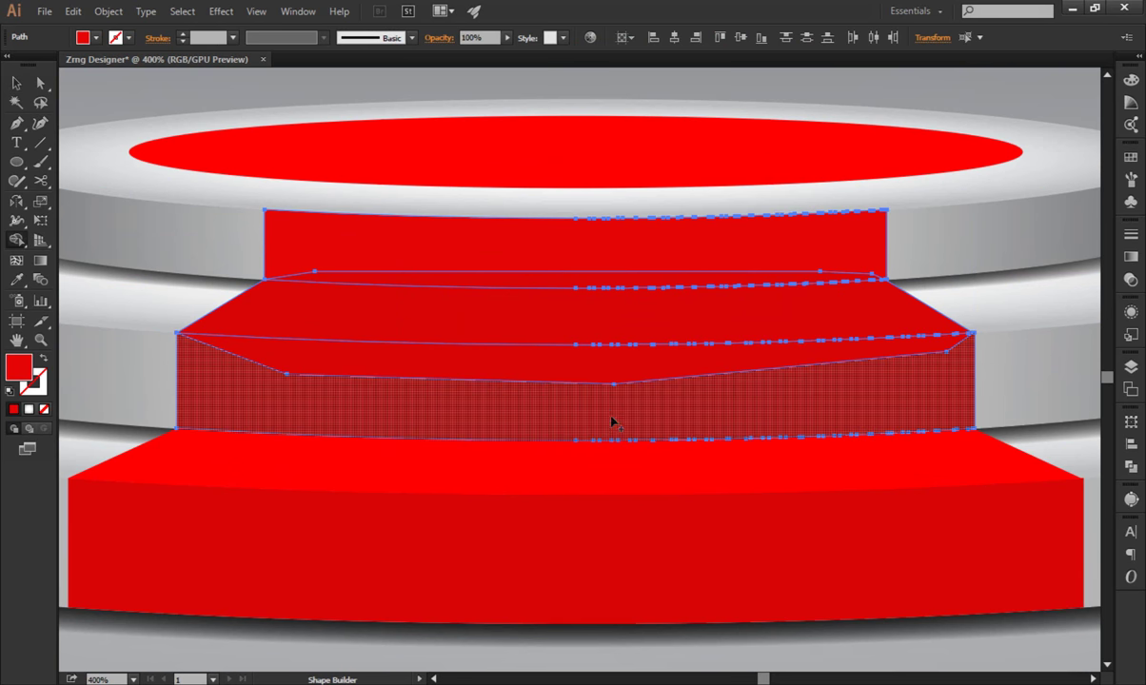
pyautogui.moveTo(609, 415); pyautogui.dragTo(576, 378)
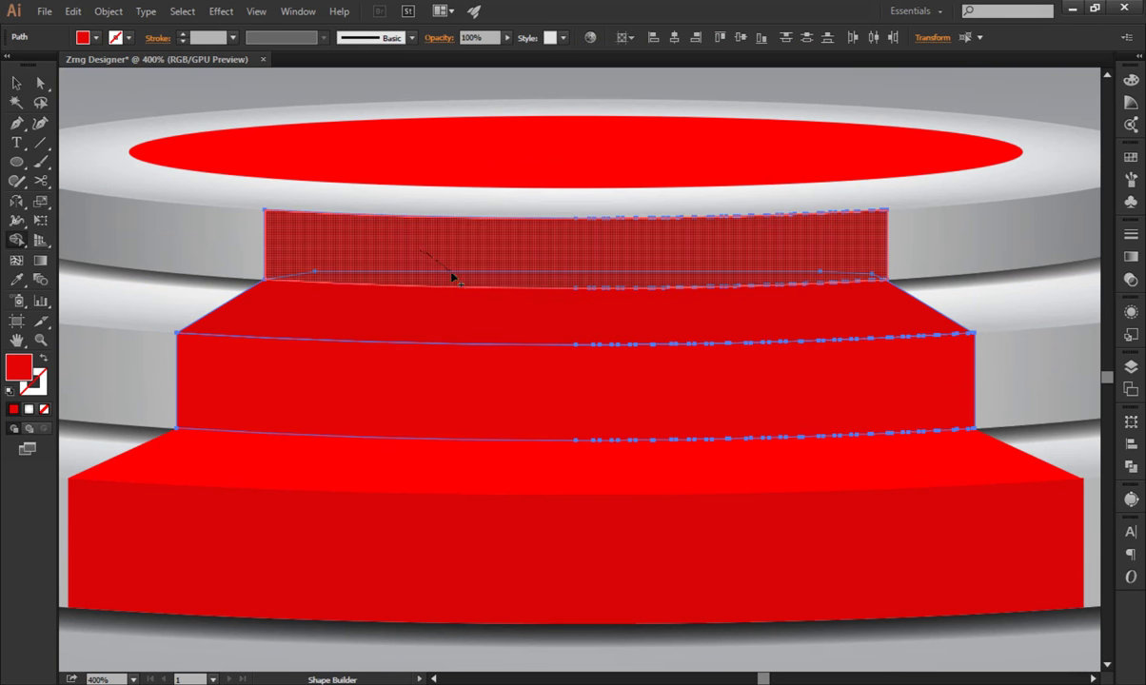
pyautogui.click(454, 278)
pyautogui.click(16, 85)
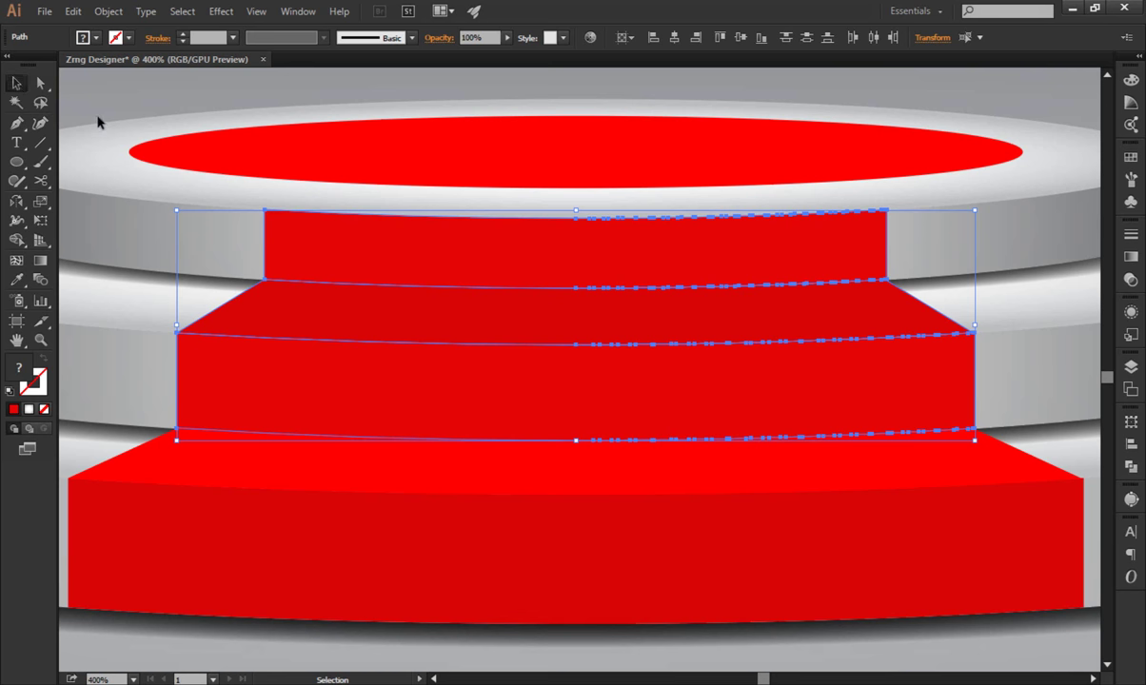
pyautogui.hotkey('ctrl', 'shift', 'a')
pyautogui.hotkey('ctrl', '-')
# Eyedrop the bottom tread's bright red onto the middle step's tread.
pyautogui.moveTo(780, 453); pyautogui.dragTo(689, 329)
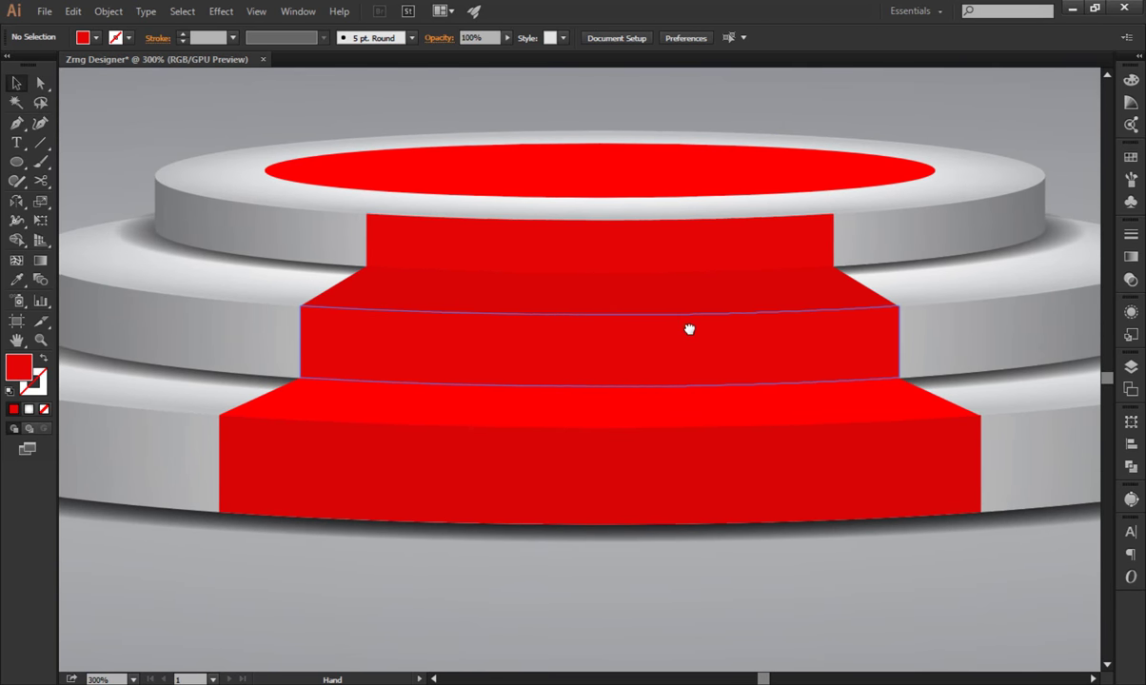
pyautogui.click(596, 224)
pyautogui.keyDown('shift'); pyautogui.click(584, 307); pyautogui.keyUp('shift')
pyautogui.keyDown('shift'); pyautogui.click(568, 348); pyautogui.keyUp('shift')
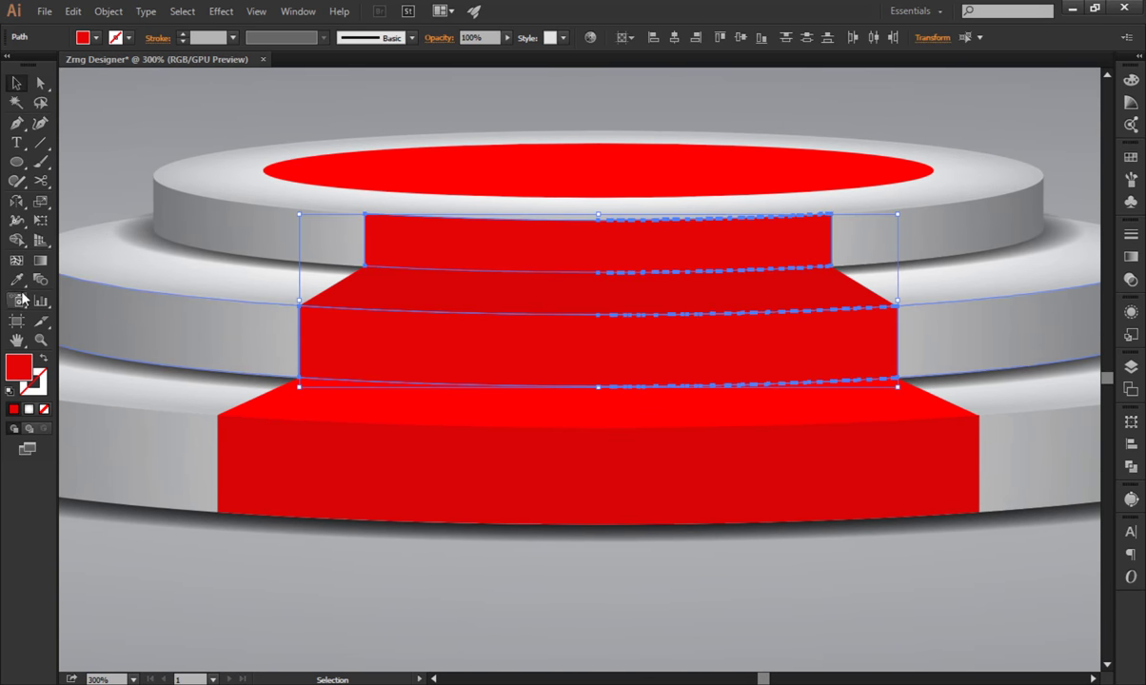
pyautogui.click(16, 280)
pyautogui.click(346, 453)
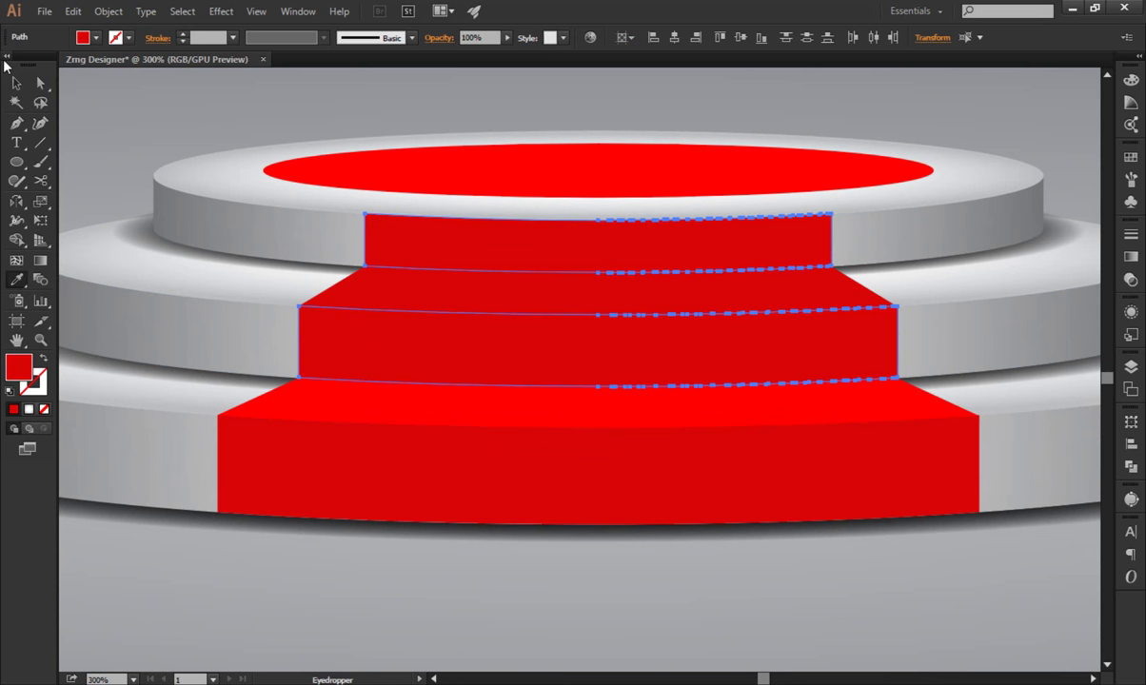
pyautogui.press('v')
pyautogui.click(275, 546)
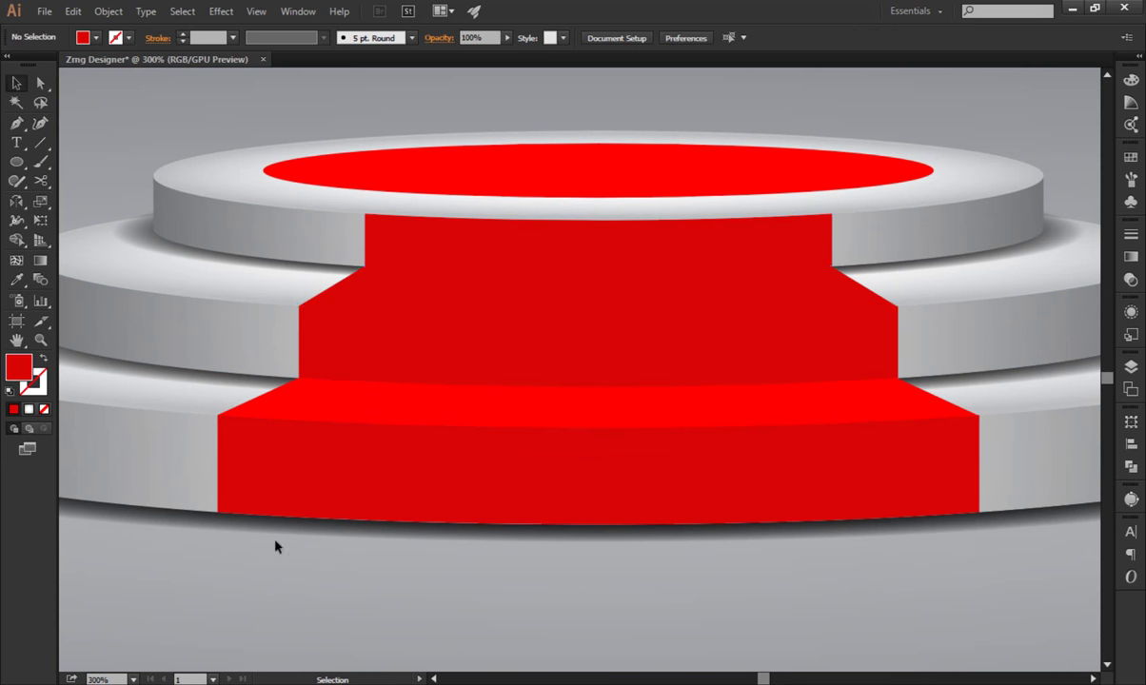
pyautogui.click(419, 286)
pyautogui.click(16, 286)
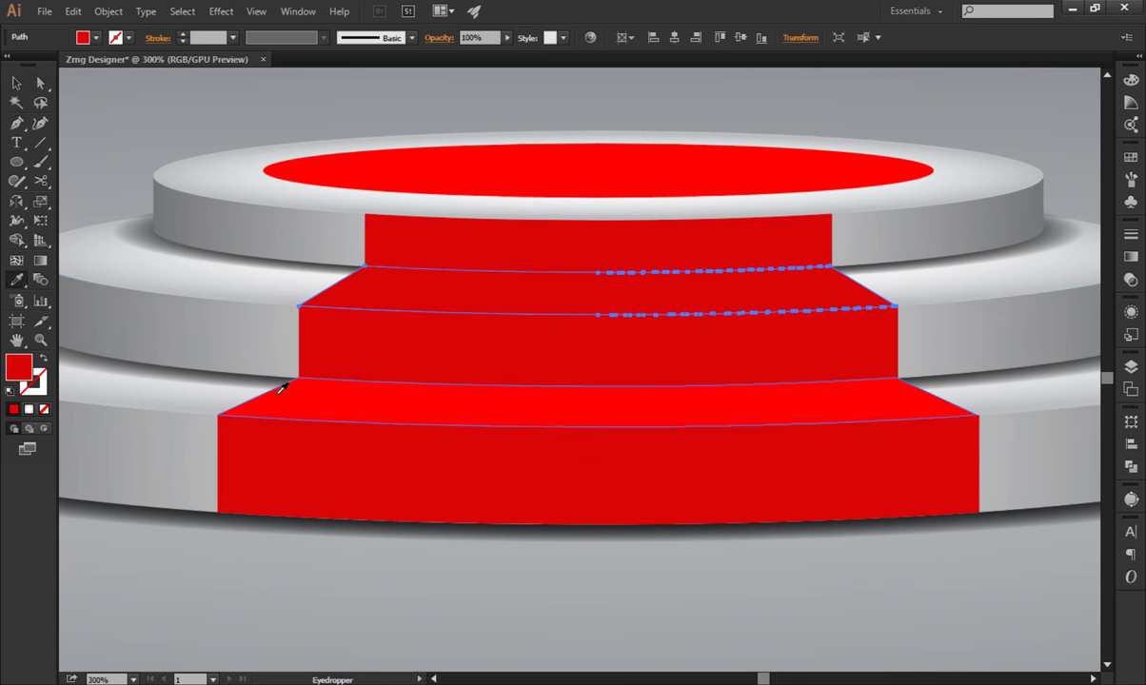
pyautogui.click(408, 405)
pyautogui.click(16, 83)
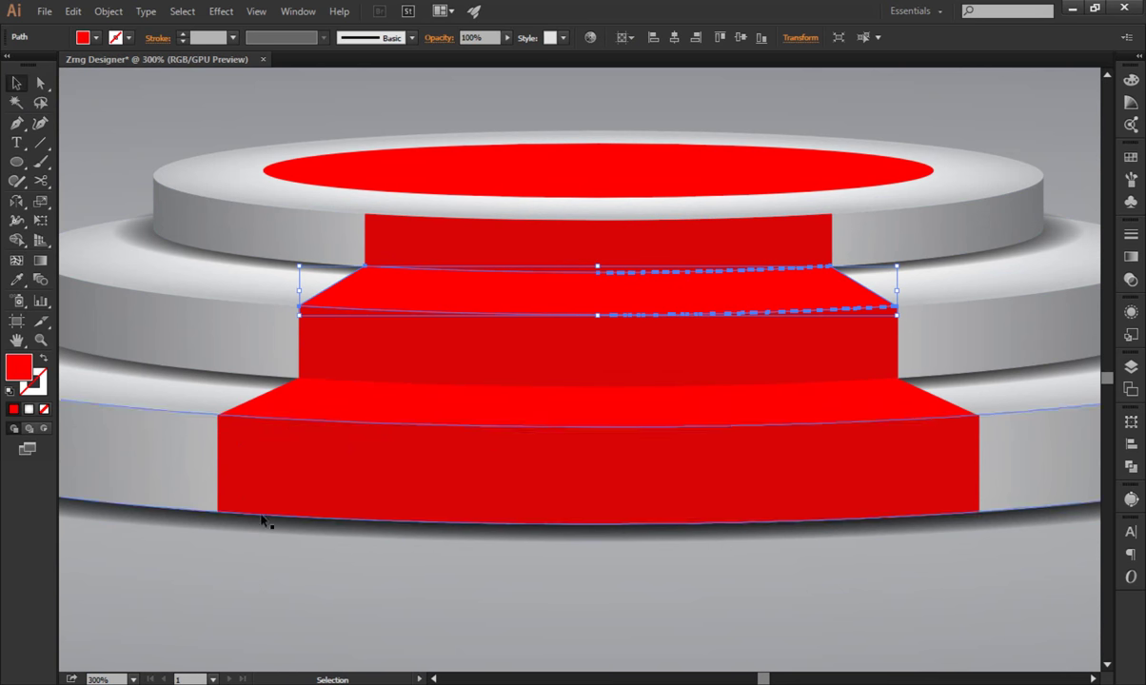
pyautogui.click(349, 593)
# Draw a five-point pen outline spanning the top riser's upper edge, left to right.
pyautogui.scroll(2, 856, 405)
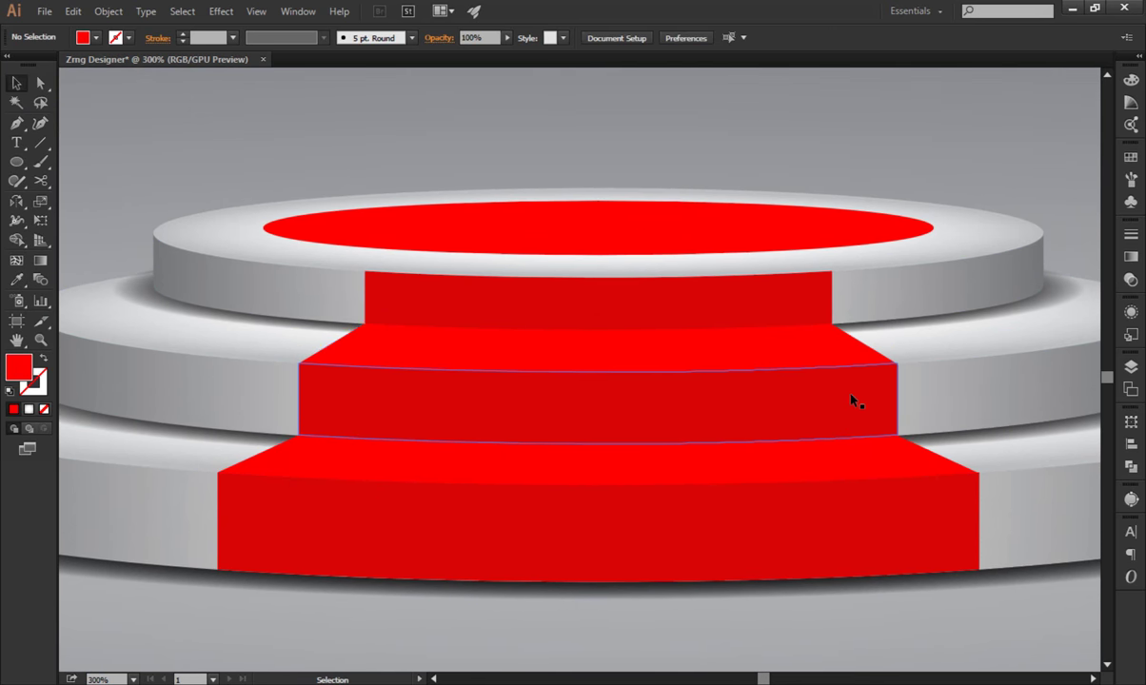
pyautogui.scroll(2, 466, 295)
pyautogui.scroll(1, 519, 314)
pyautogui.scroll(1, 519, 314)
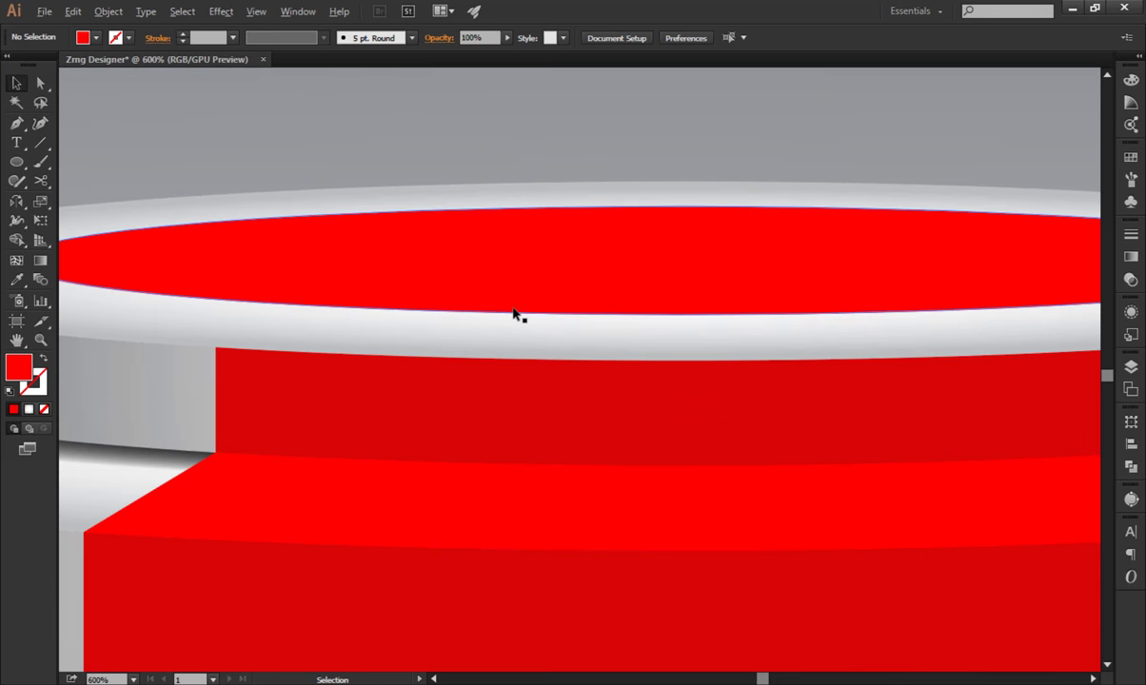
pyautogui.scroll(-1, 519, 314)
pyautogui.scroll(-2, 619, 305)
pyautogui.hscroll(2, 618, 305)
pyautogui.click(25, 128)
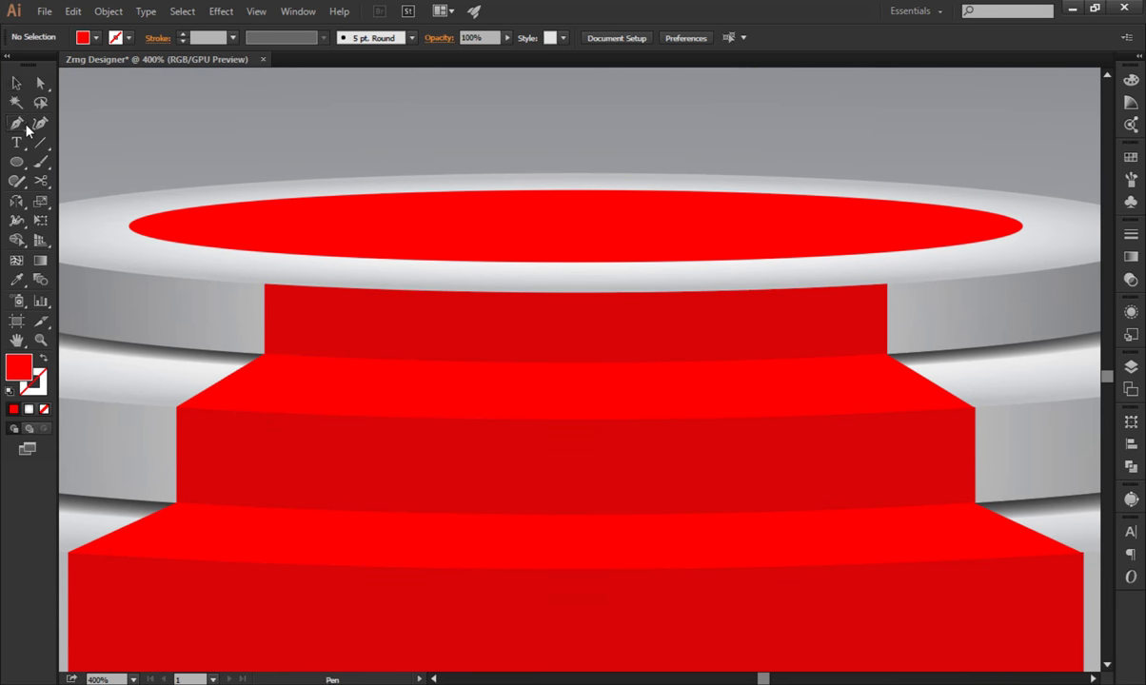
pyautogui.click(266, 284)
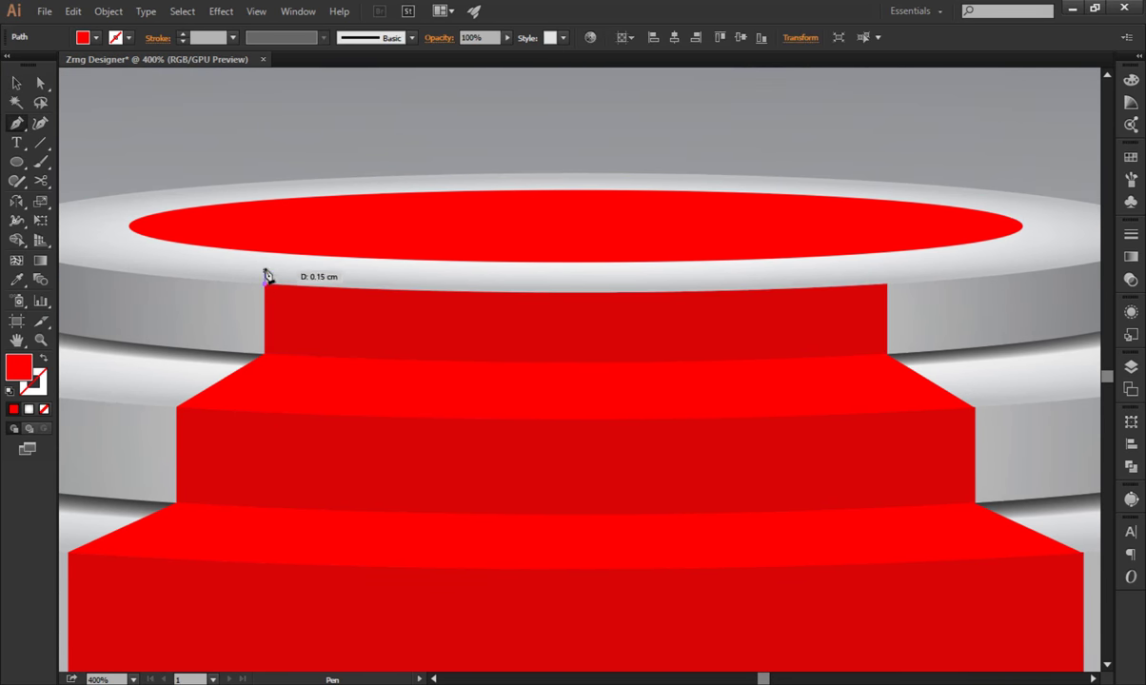
pyautogui.keyDown('shift'); pyautogui.click(265, 247); pyautogui.keyUp('shift')
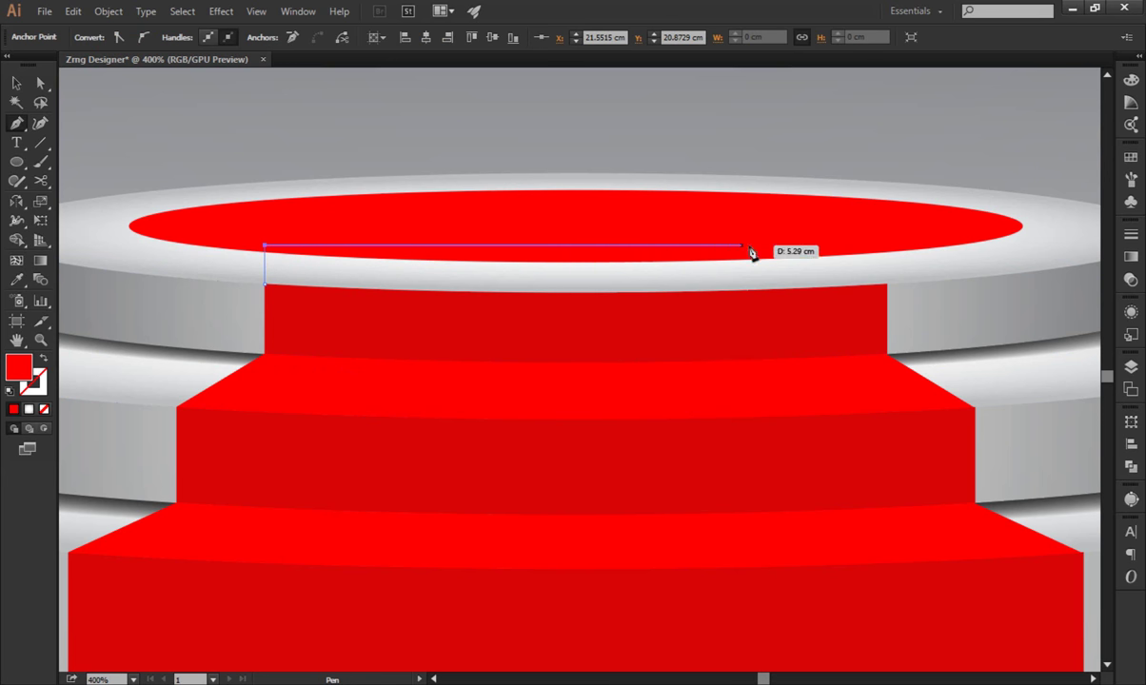
pyautogui.keyDown('shift'); pyautogui.click(886, 289); pyautogui.keyUp('shift')
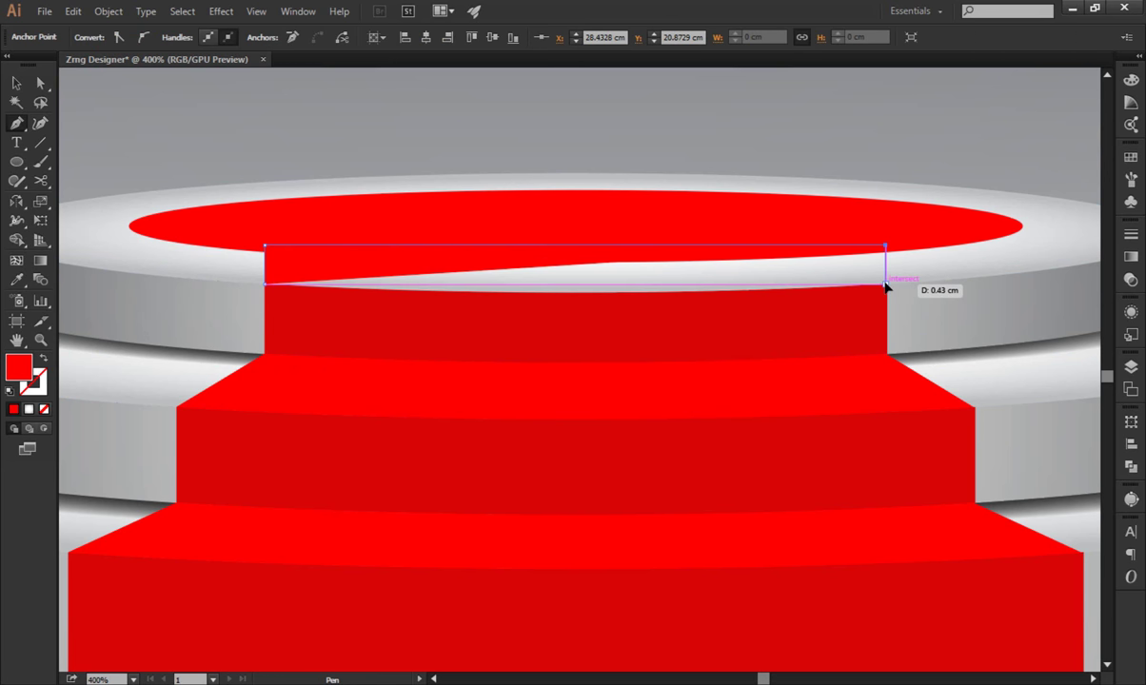
pyautogui.click(875, 291)
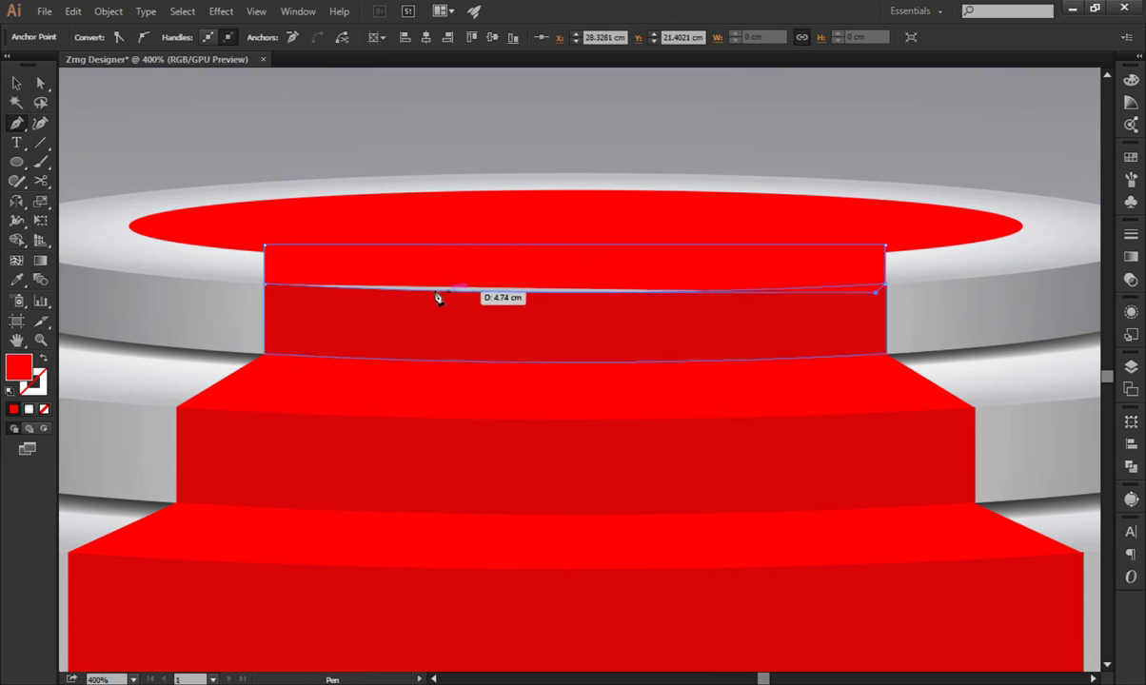
pyautogui.click(366, 299)
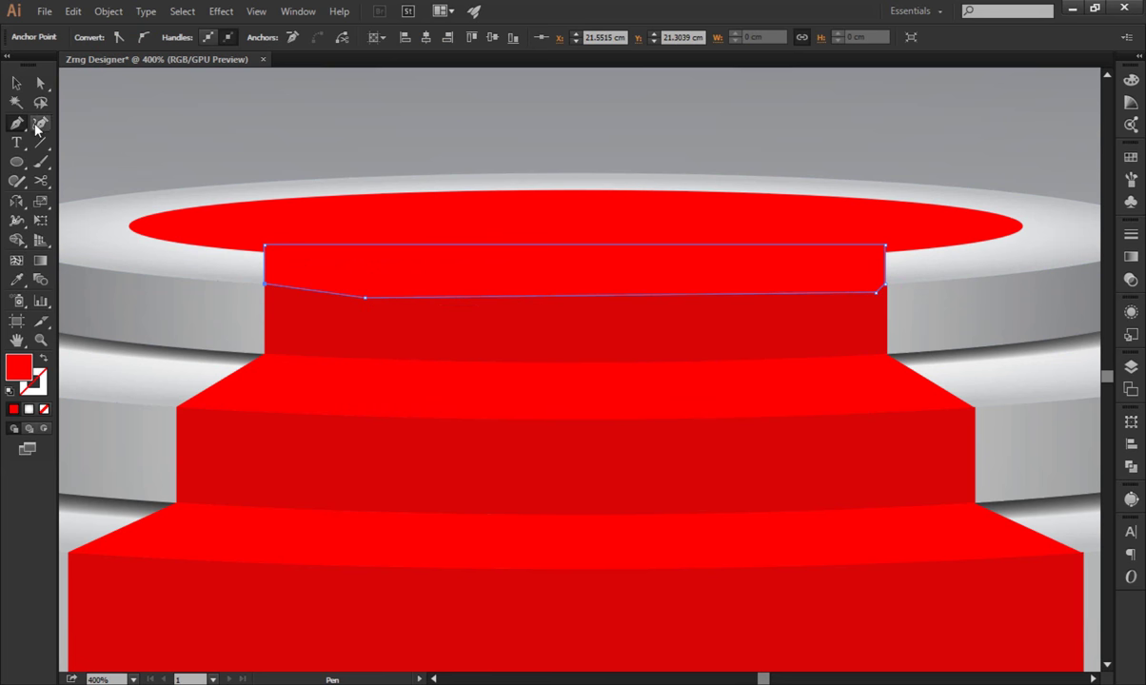
# Select the new outline with the red ellipse, red tread and grey top disk, then deselect.
pyautogui.click(16, 83)
pyautogui.click(164, 127)
pyautogui.click(219, 219)
pyautogui.keyDown('shift'); pyautogui.click(317, 279); pyautogui.keyUp('shift')
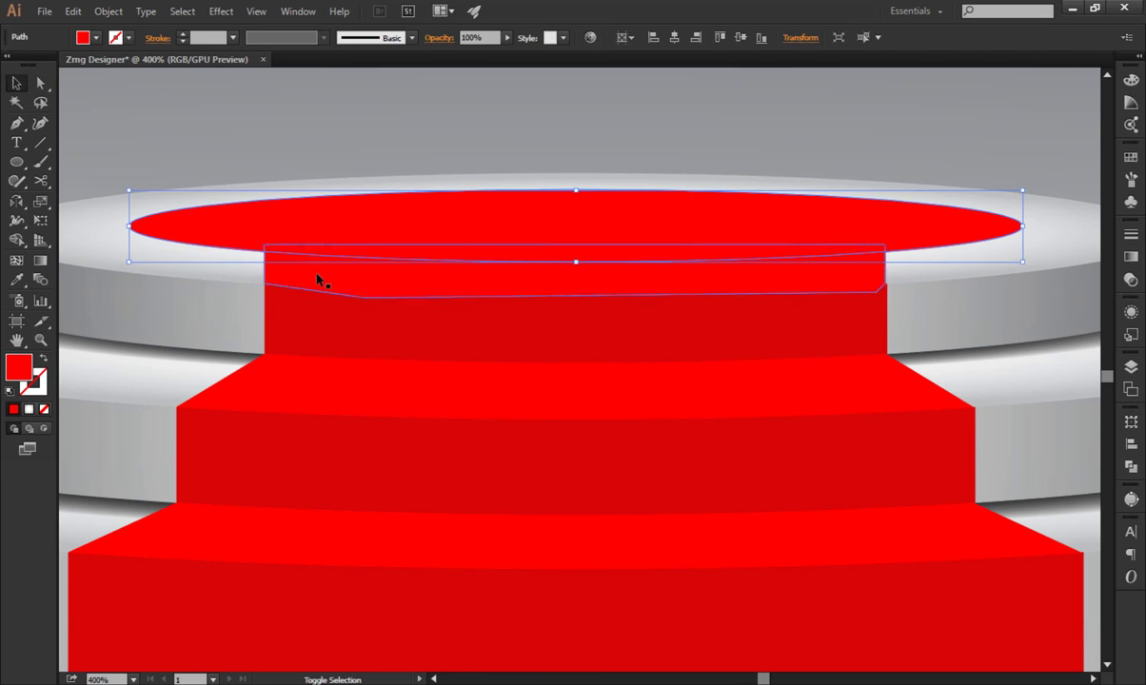
pyautogui.keyDown('shift'); pyautogui.click(312, 320); pyautogui.keyUp('shift')
pyautogui.keyDown('shift'); pyautogui.click(191, 281); pyautogui.keyUp('shift')
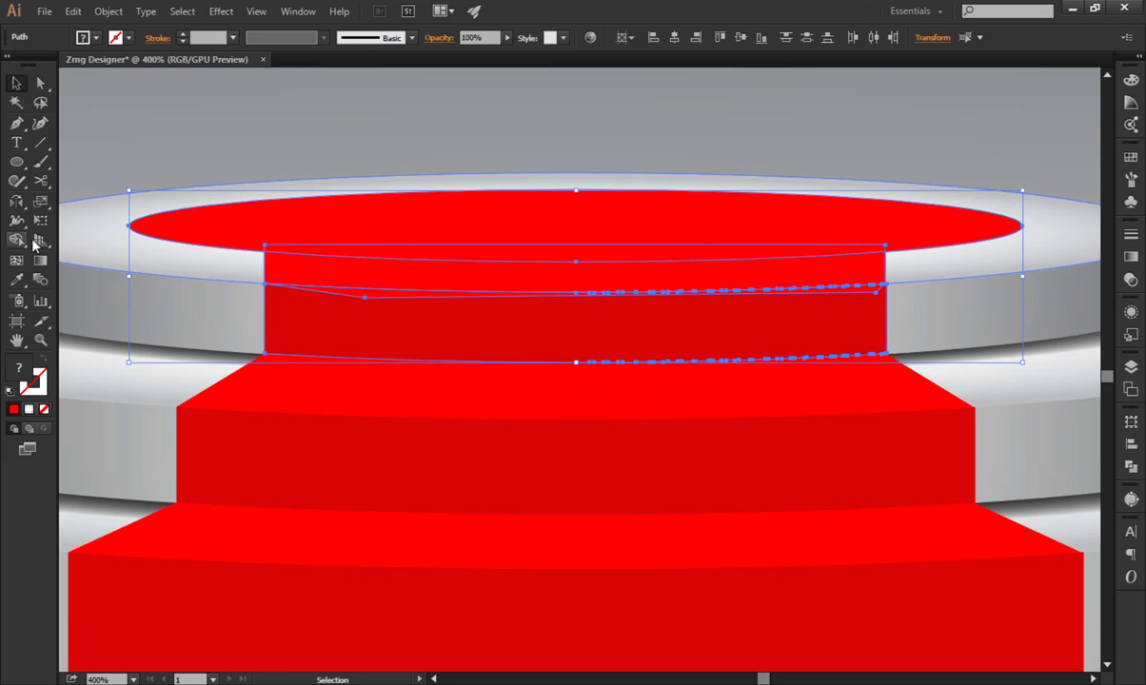
pyautogui.click(106, 138)
# Select the new tread's top-left anchor with Direct Selection to angle it inward.
pyautogui.click(302, 262)
pyautogui.click(40, 83)
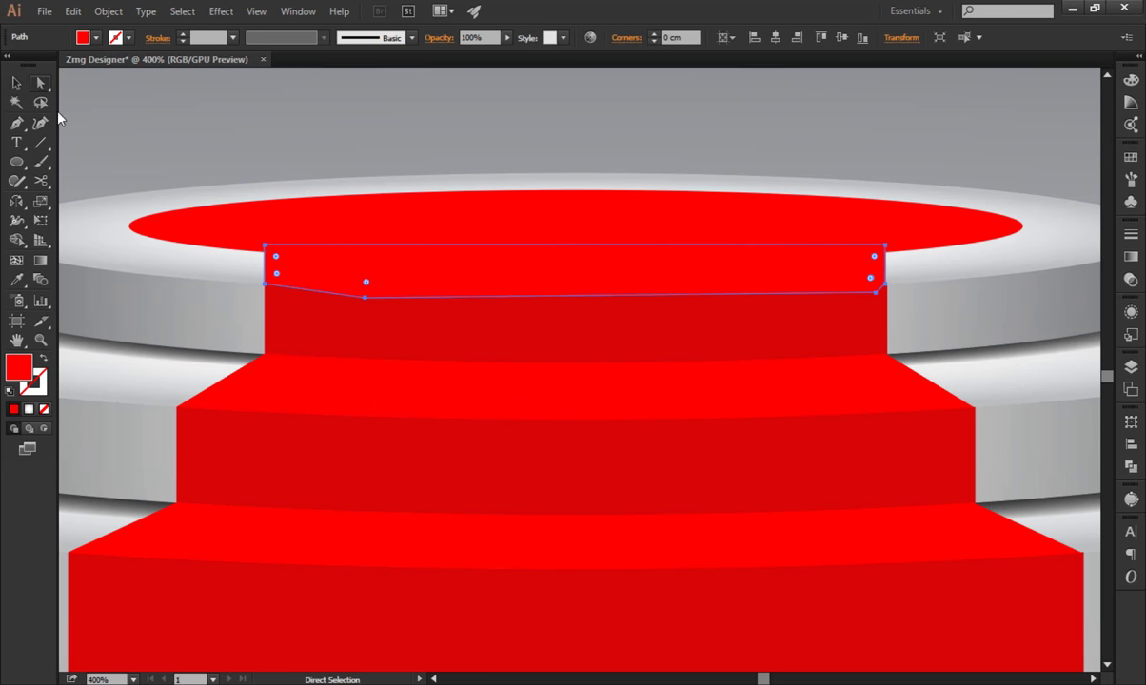
pyautogui.click(264, 246)
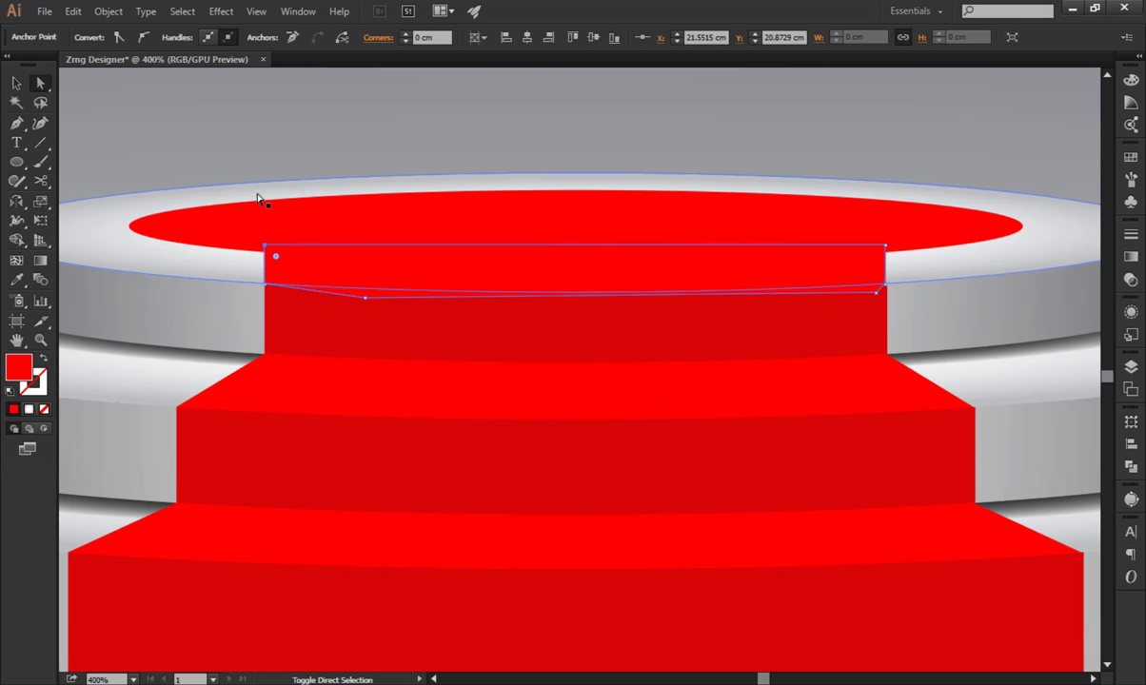
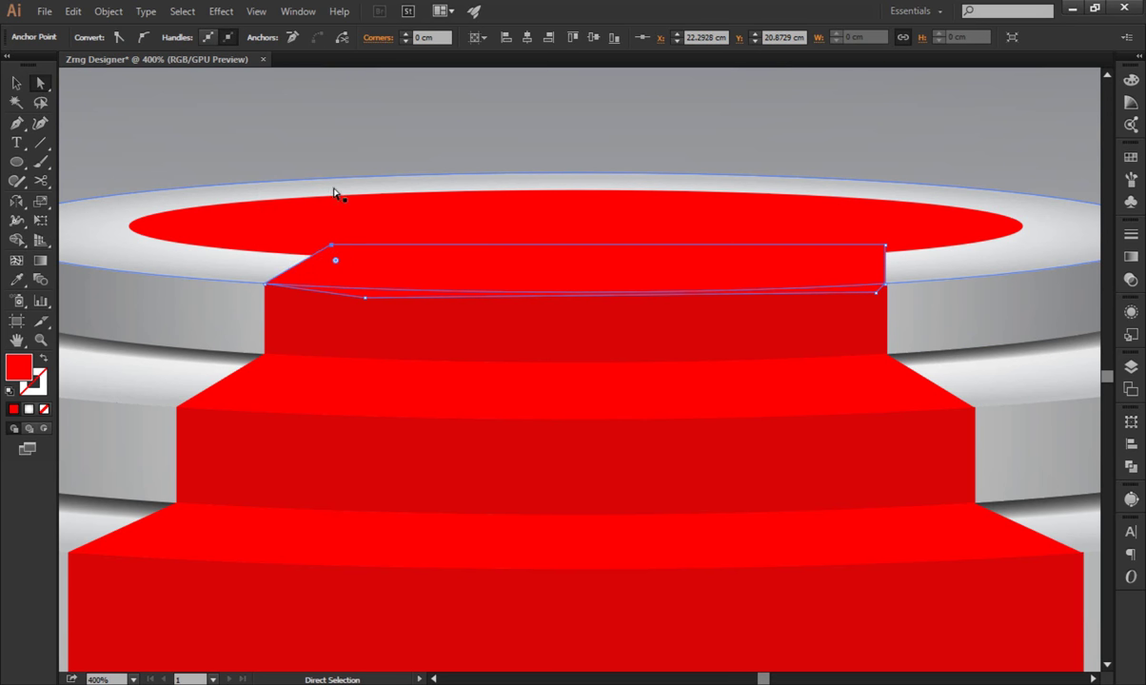
# Merge the red top oval with the top tread using Shape Builder.
pyautogui.click(885, 248)
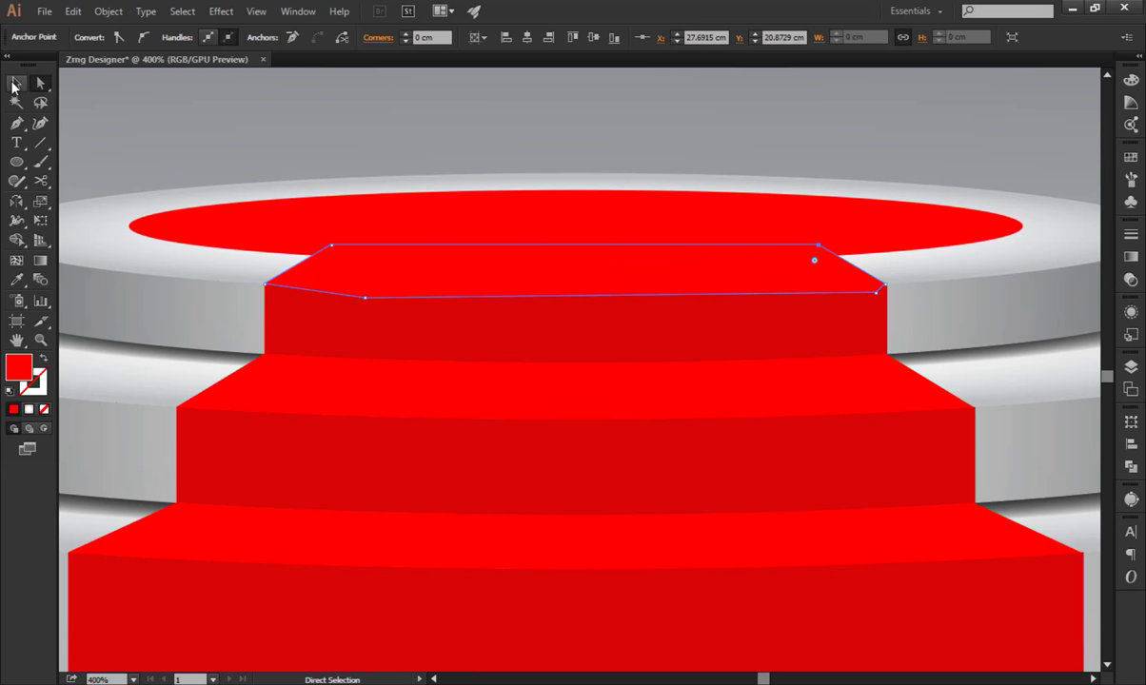
pyautogui.click(16, 84)
pyautogui.click(164, 119)
pyautogui.click(444, 233)
pyautogui.keyDown('shift'); pyautogui.click(400, 295); pyautogui.keyUp('shift')
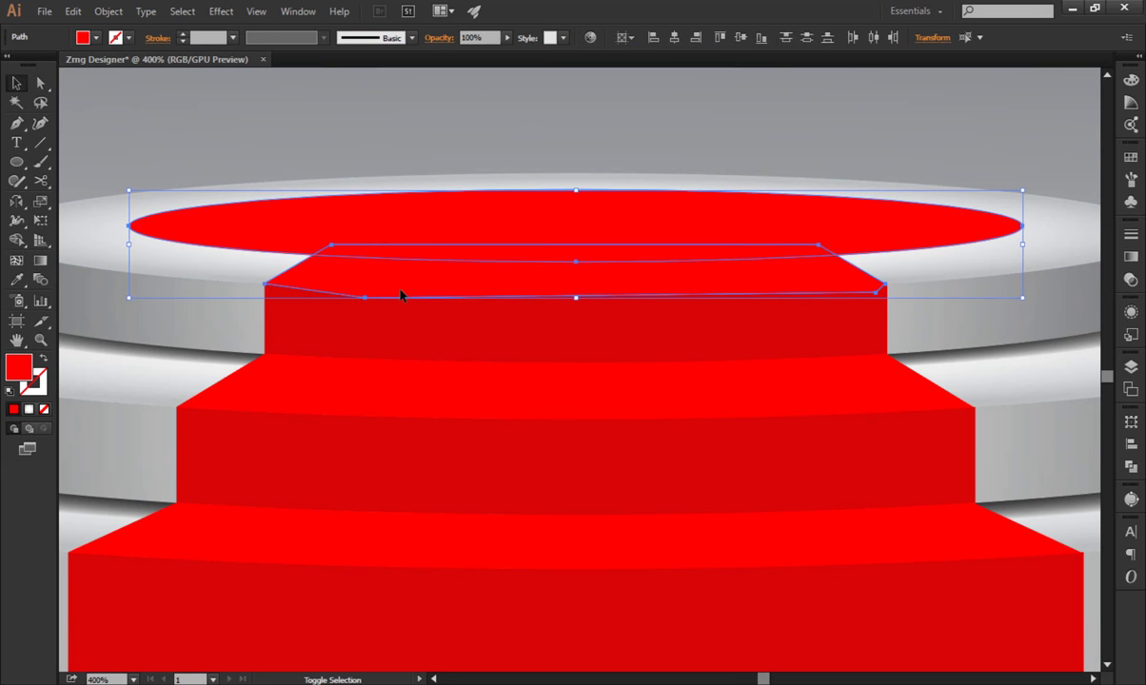
pyautogui.keyDown('shift'); pyautogui.click(384, 327); pyautogui.keyUp('shift')
pyautogui.hotkey('shift', 'm')
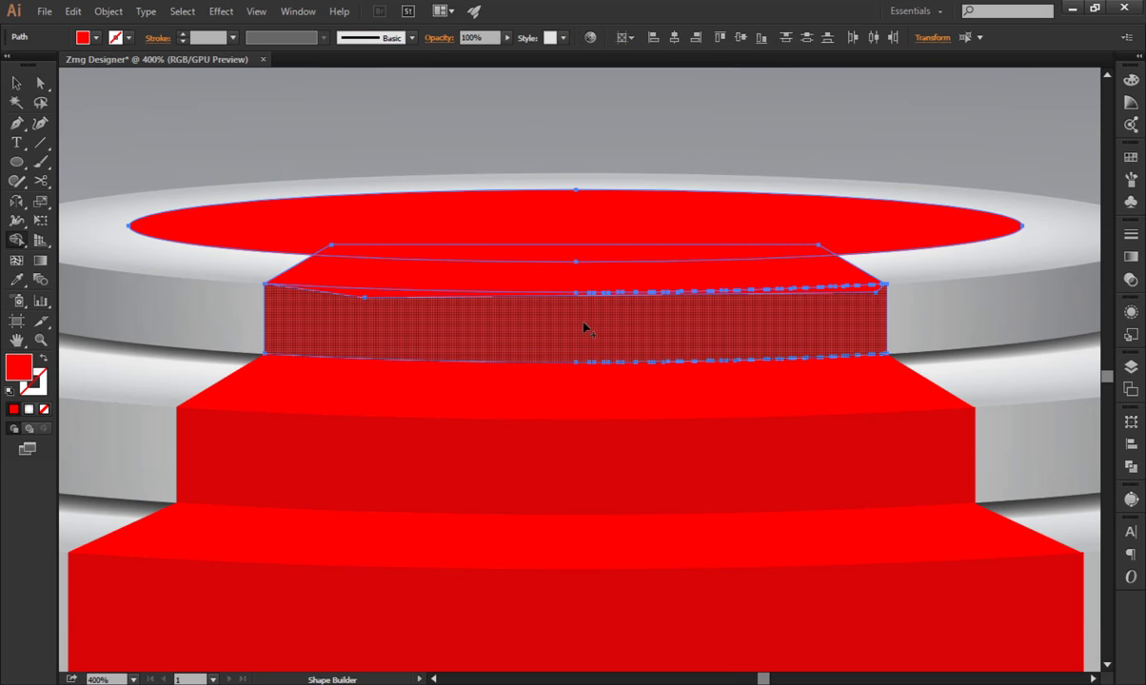
pyautogui.click(457, 302)
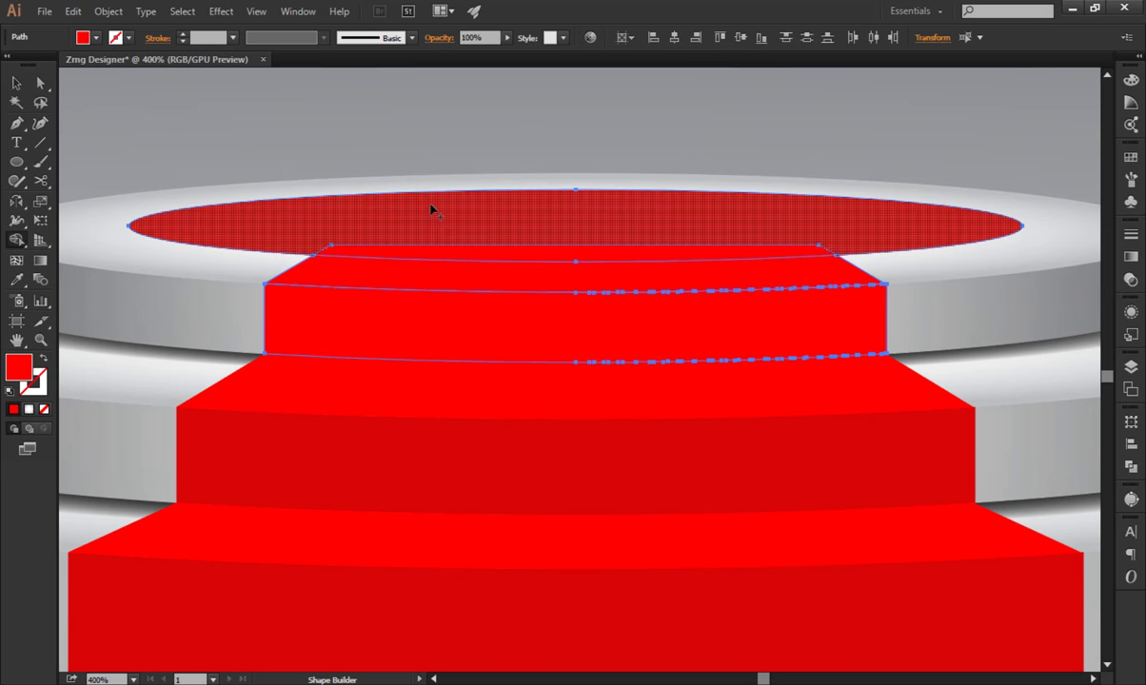
pyautogui.moveTo(430, 209); pyautogui.dragTo(464, 279)
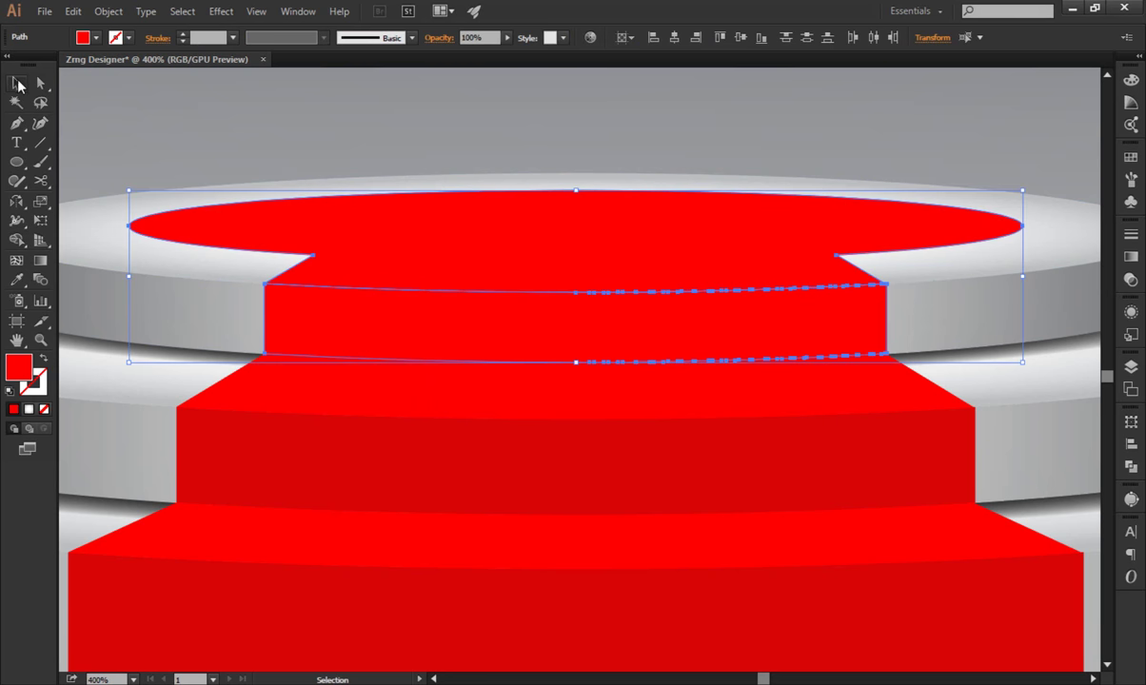
# Eyedropper the lower steps' darker red onto the top riser.
pyautogui.press('v')
pyautogui.click(229, 111)
pyautogui.click(373, 337)
pyautogui.click(16, 279)
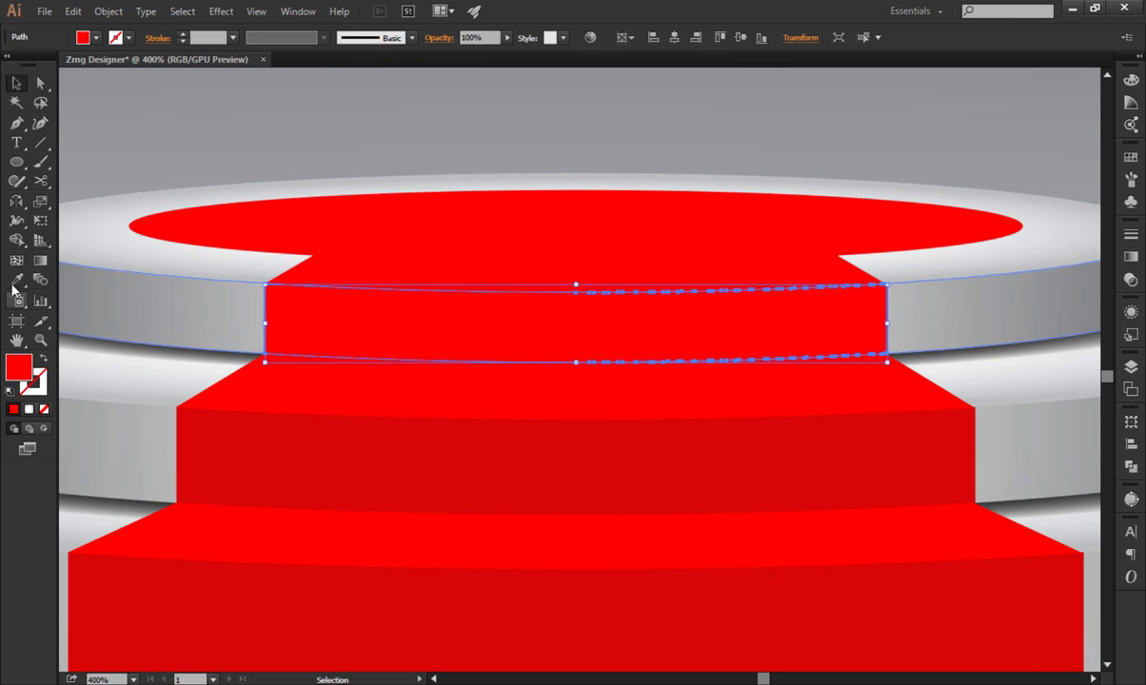
pyautogui.click(221, 428)
pyautogui.click(15, 85)
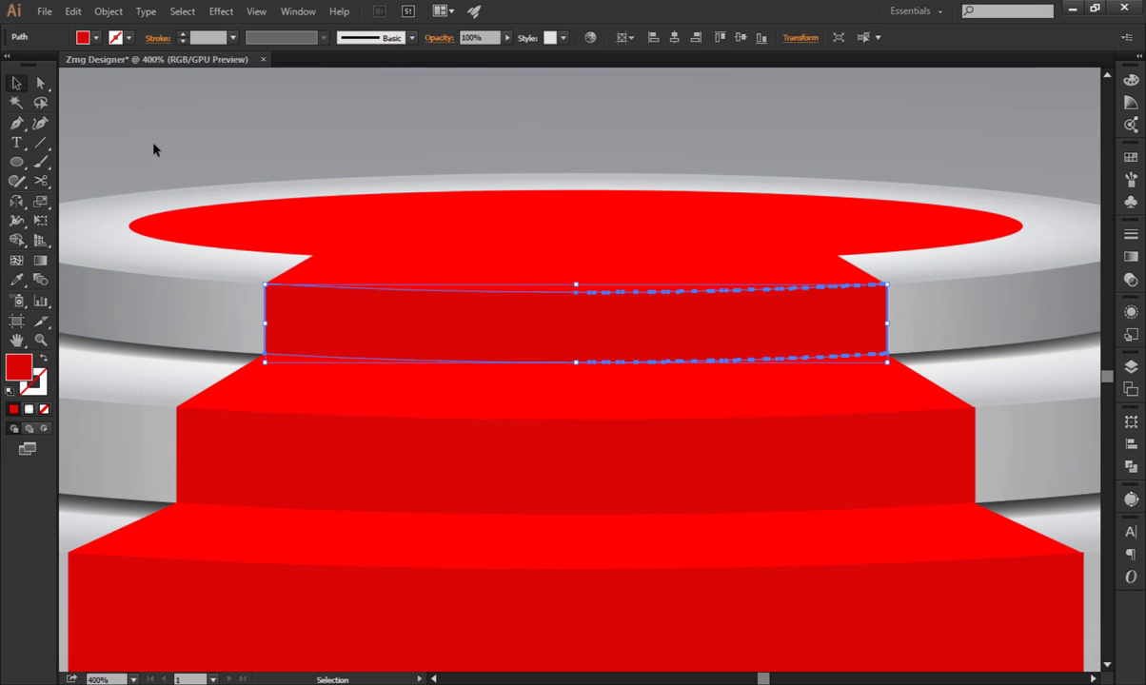
pyautogui.click(169, 144)
pyautogui.scroll(-1, 467, 261)
# Fit the artboard and group all podium tiers and carpet pieces.
pyautogui.scroll(-2, 473, 268)
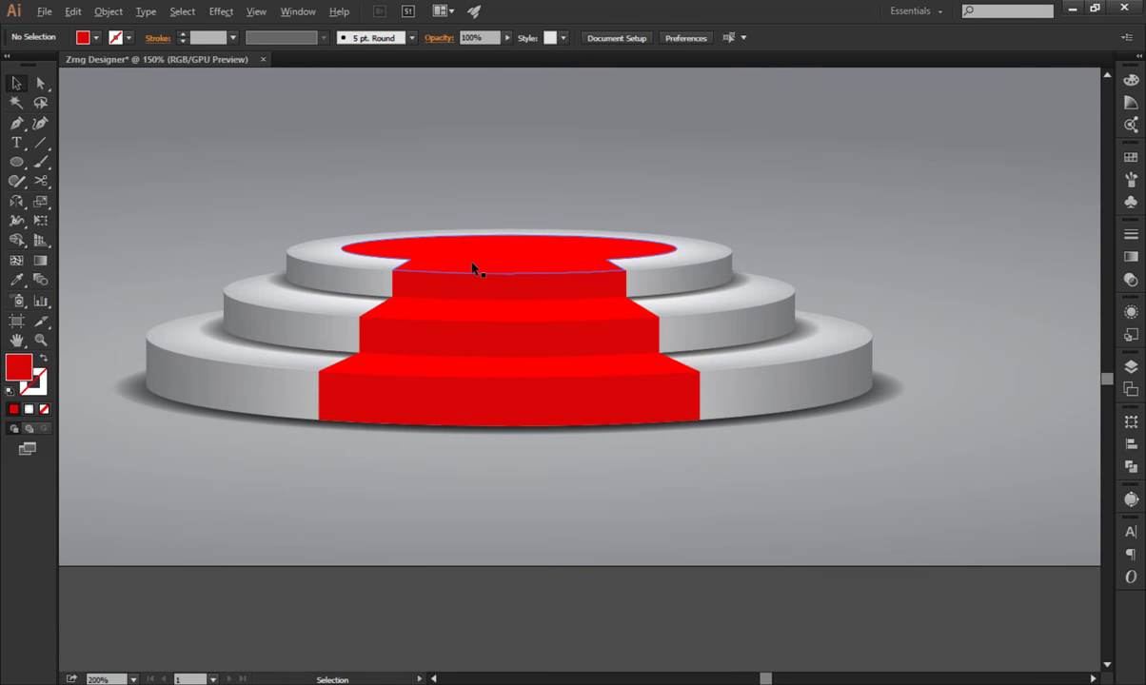
pyautogui.hotkey('ctrl', '0')
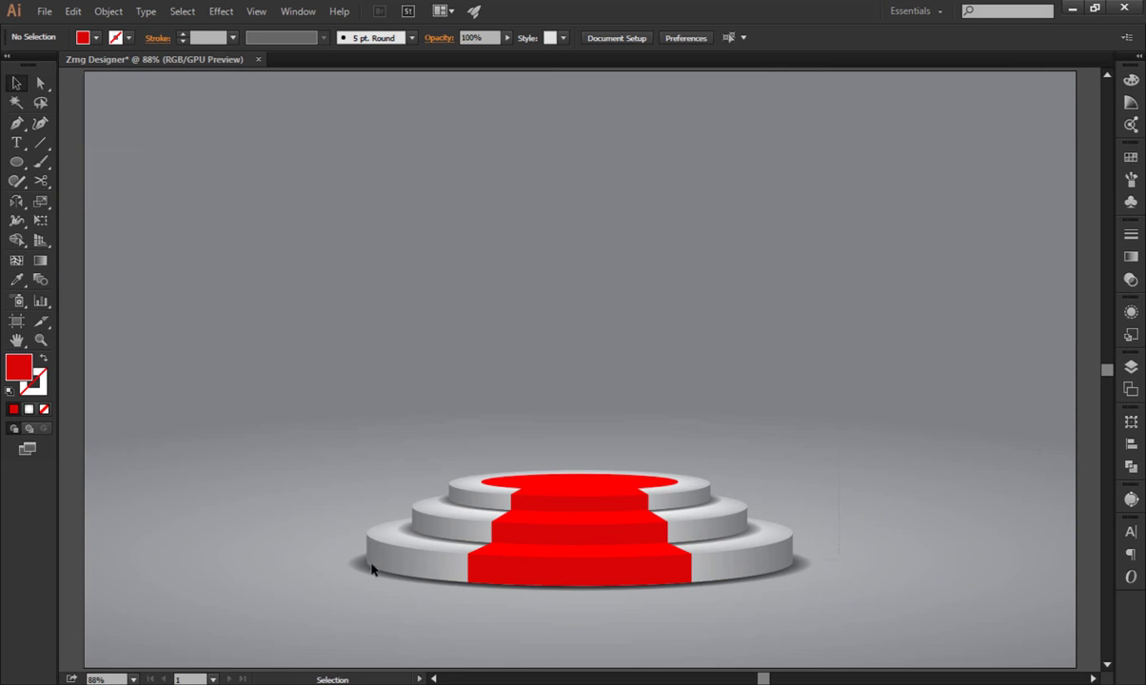
pyautogui.moveTo(371, 569); pyautogui.dragTo(332, 609)
pyautogui.rightClick(536, 246)
pyautogui.click(571, 324)
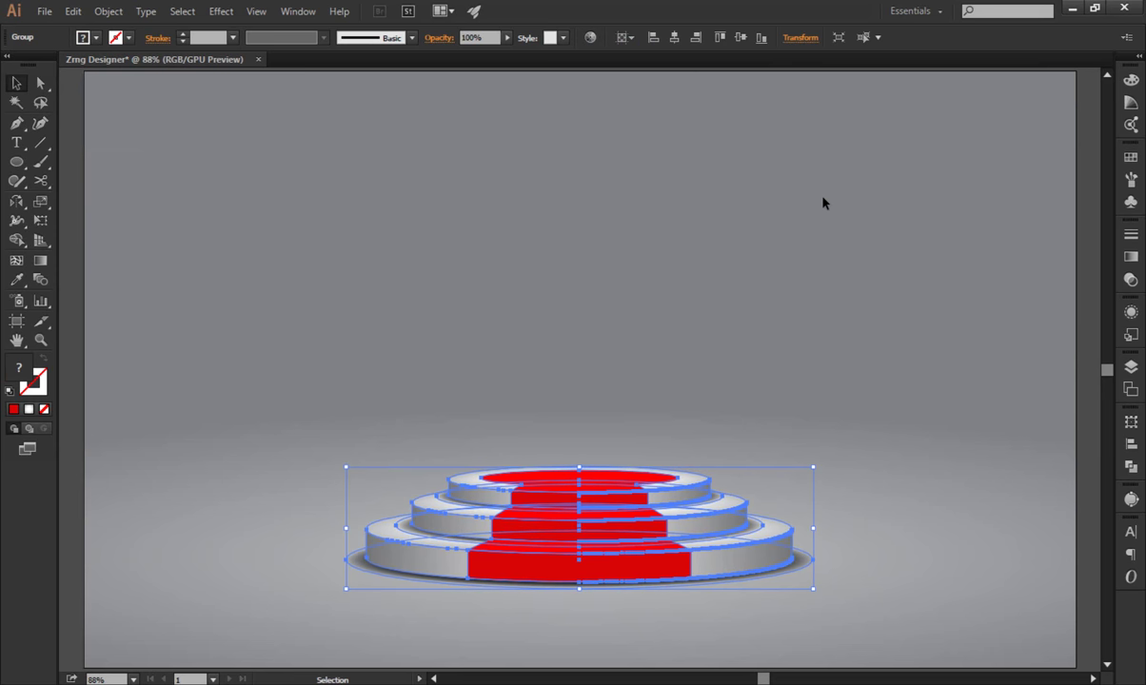
# Hide selection edges, deselect, and bring the podium base into view.
pyautogui.hotkey('ctrl', 'h')
pyautogui.click(667, 596)
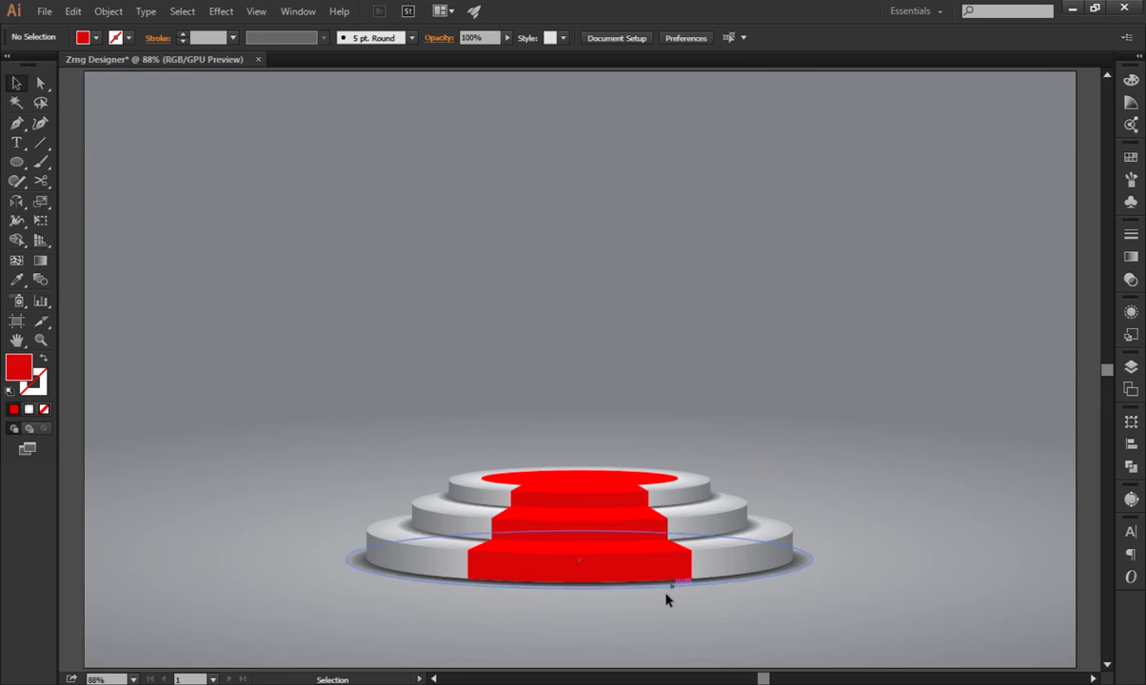
pyautogui.scroll(2, 609, 629)
pyautogui.moveTo(609, 629)
pyautogui.mouseDown()
pyautogui.moveTo(621, 531)
pyautogui.moveTo(701, 323)
pyautogui.mouseUp()
pyautogui.moveTo(19, 164); pyautogui.dragTo(82, 150)
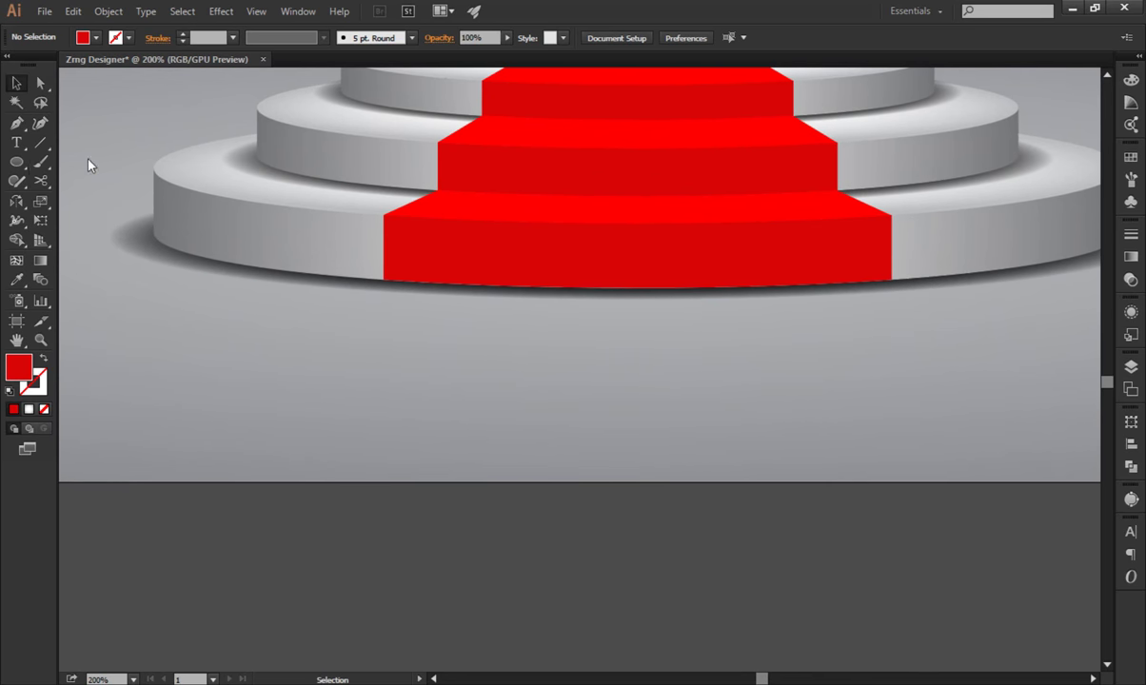
# Draw a red rectangle below the bottom step and trim it at the artboard edge.
pyautogui.moveTo(382, 279); pyautogui.dragTo(889, 495)
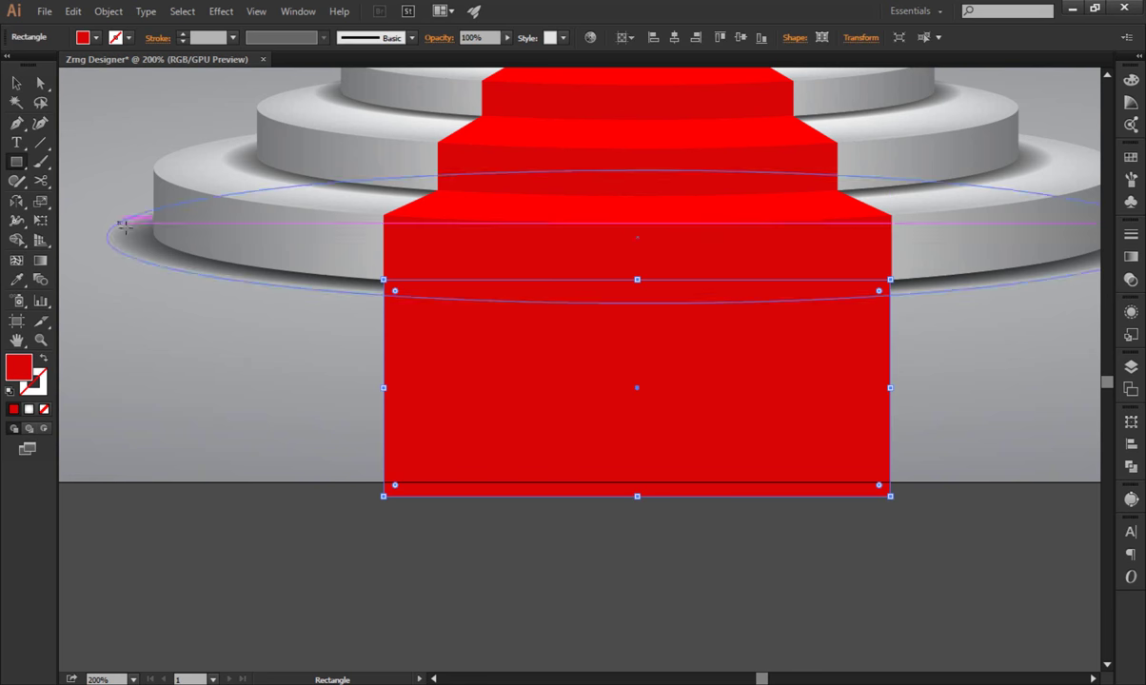
pyautogui.press('v')
pyautogui.click(324, 587)
pyautogui.moveTo(445, 530); pyautogui.dragTo(637, 481)
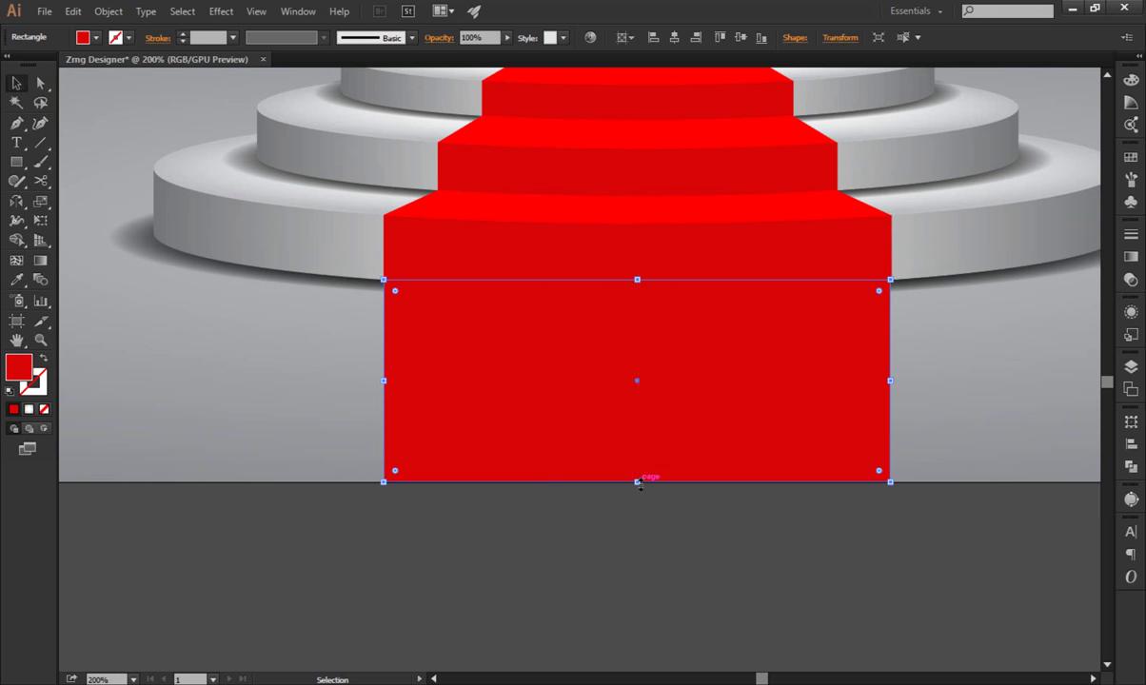
pyautogui.hotkey('ctrl', 'shift', 'a')
pyautogui.scroll(2, 914, 288)
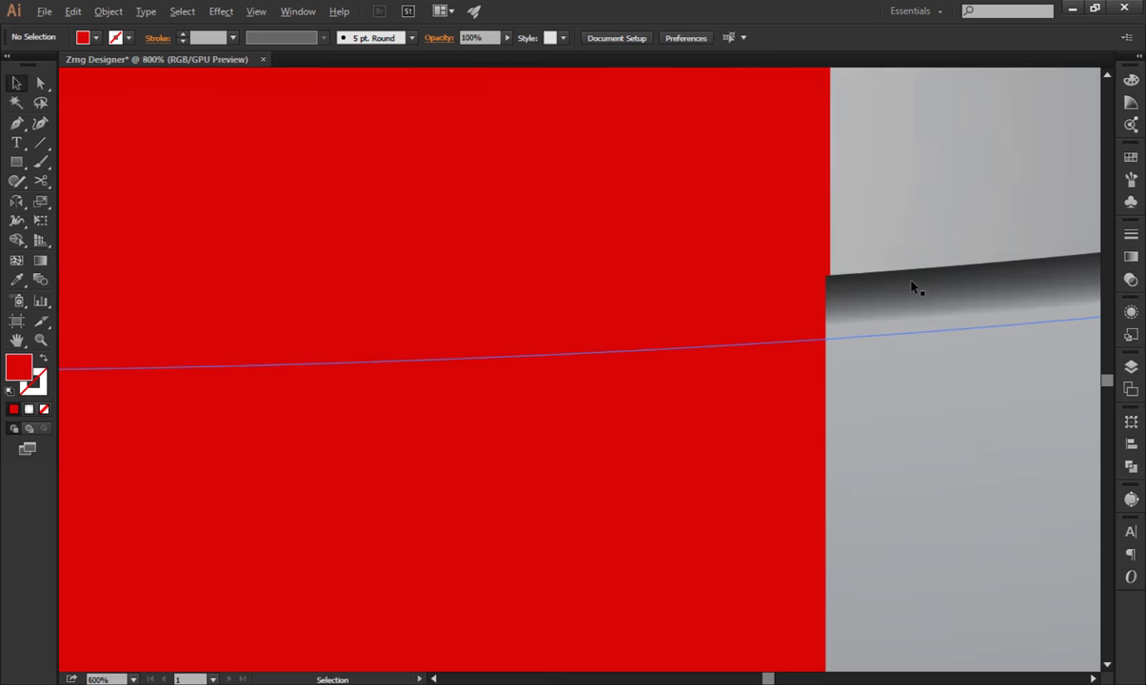
pyautogui.scroll(-2, 911, 288)
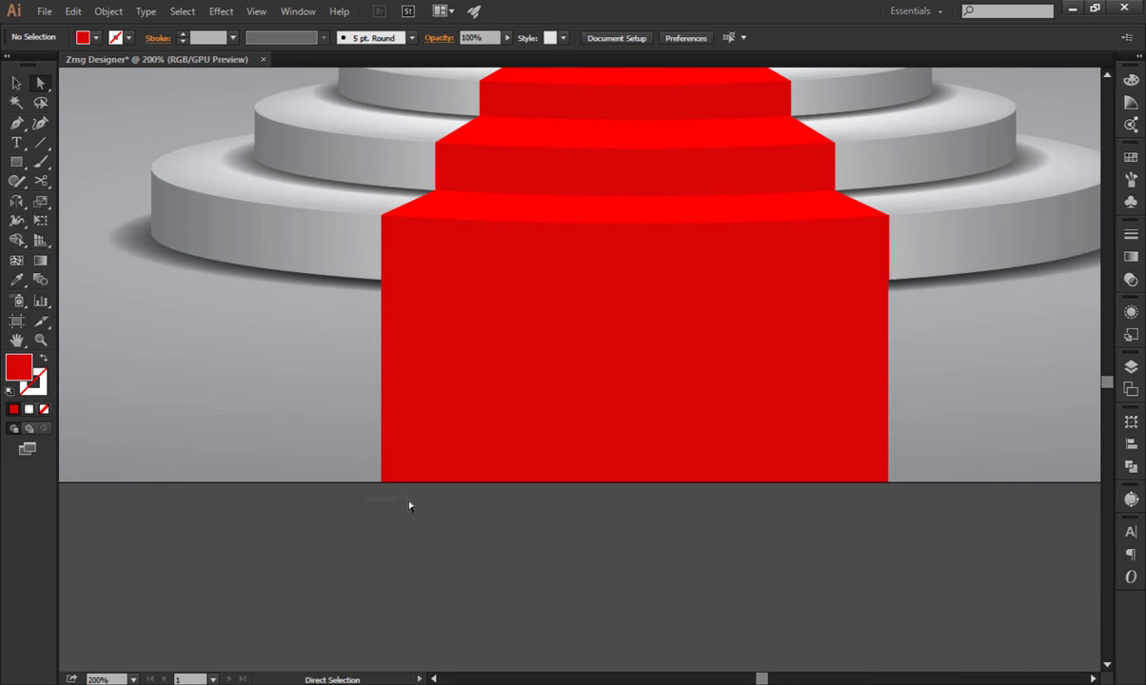
# Nudge the carpet's bottom-left corner outward so it flares toward the front.
pyautogui.hotkey('ctrl', 'z')
pyautogui.hotkey('ctrl', '0')
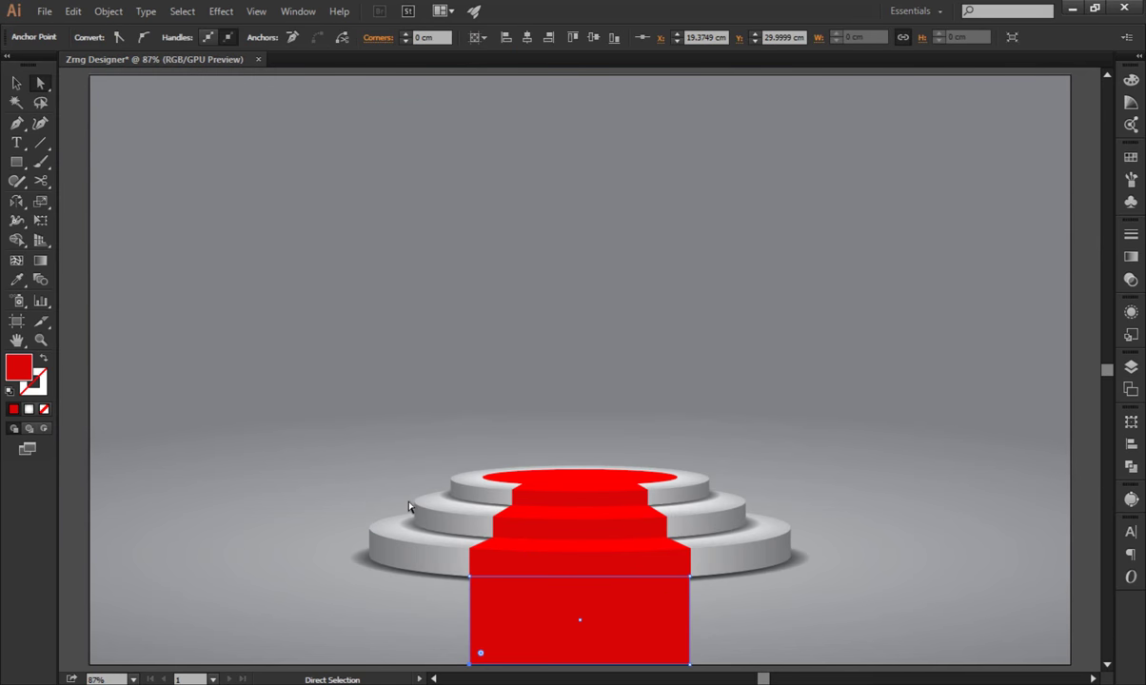
pyautogui.hotkey('shift', 'Left')
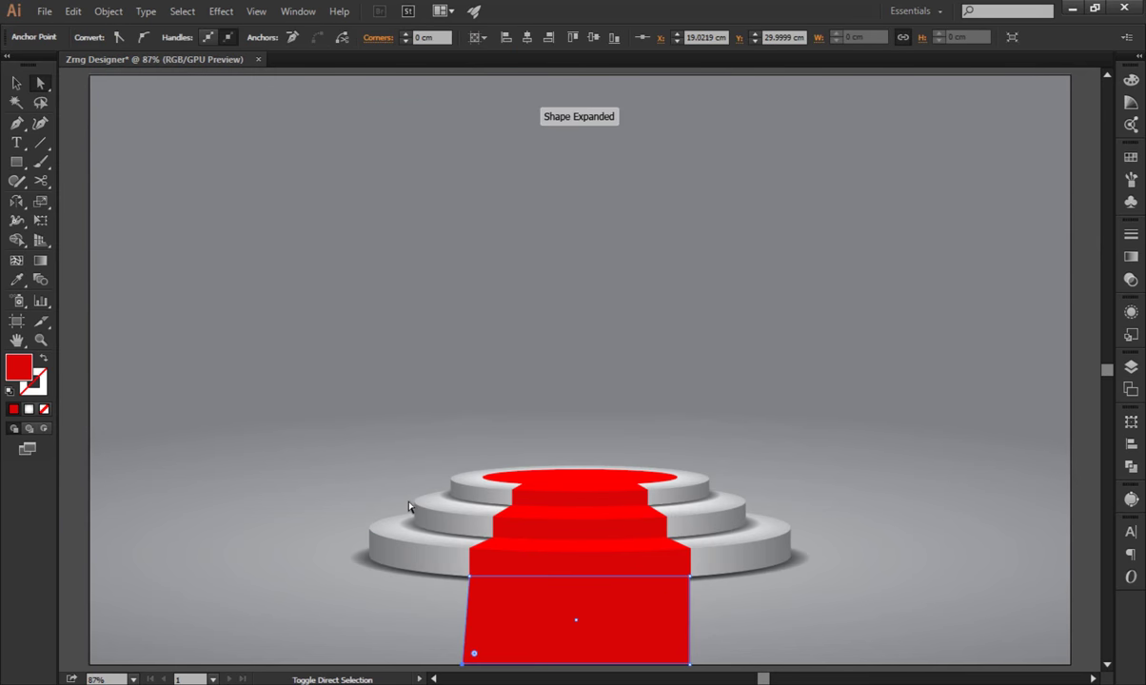
pyautogui.hotkey('shift', 'Left')
pyautogui.hotkey('shift', 'Left')
pyautogui.hotkey('shift', 'Left')
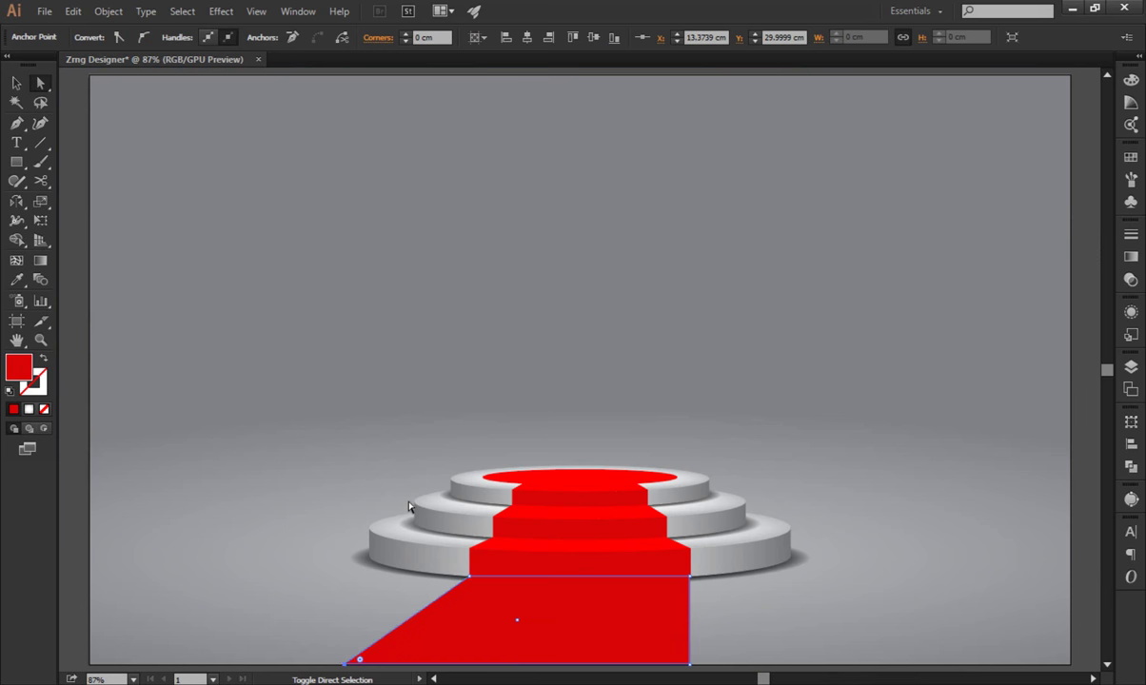
pyautogui.scroll(-2, 614, 514)
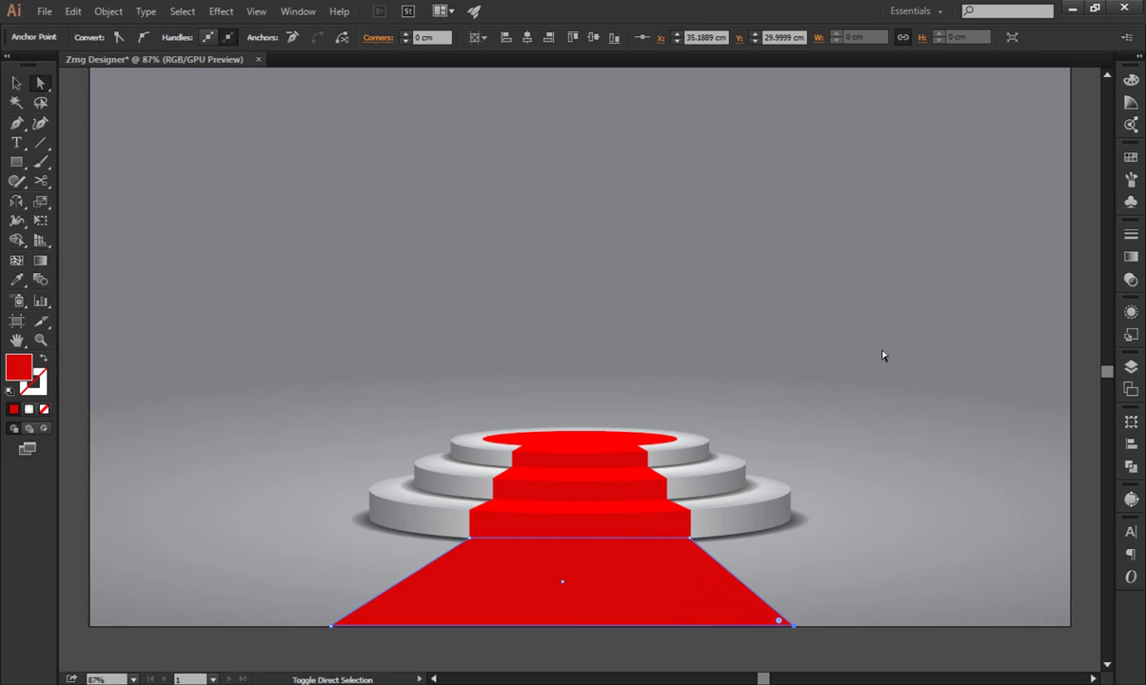
pyautogui.click(16, 86)
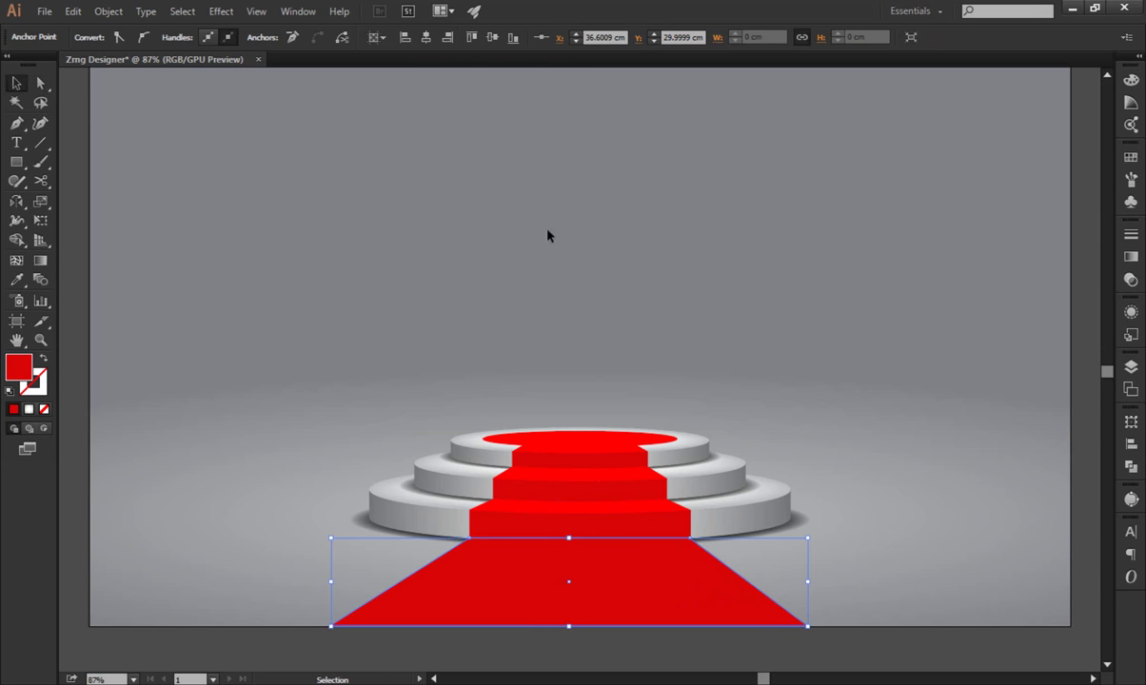
pyautogui.click(547, 233)
pyautogui.scroll(3, 678, 569)
# Ungroup the carpet and merge the bottom riser pieces into one shape.
pyautogui.scroll(1, 678, 569)
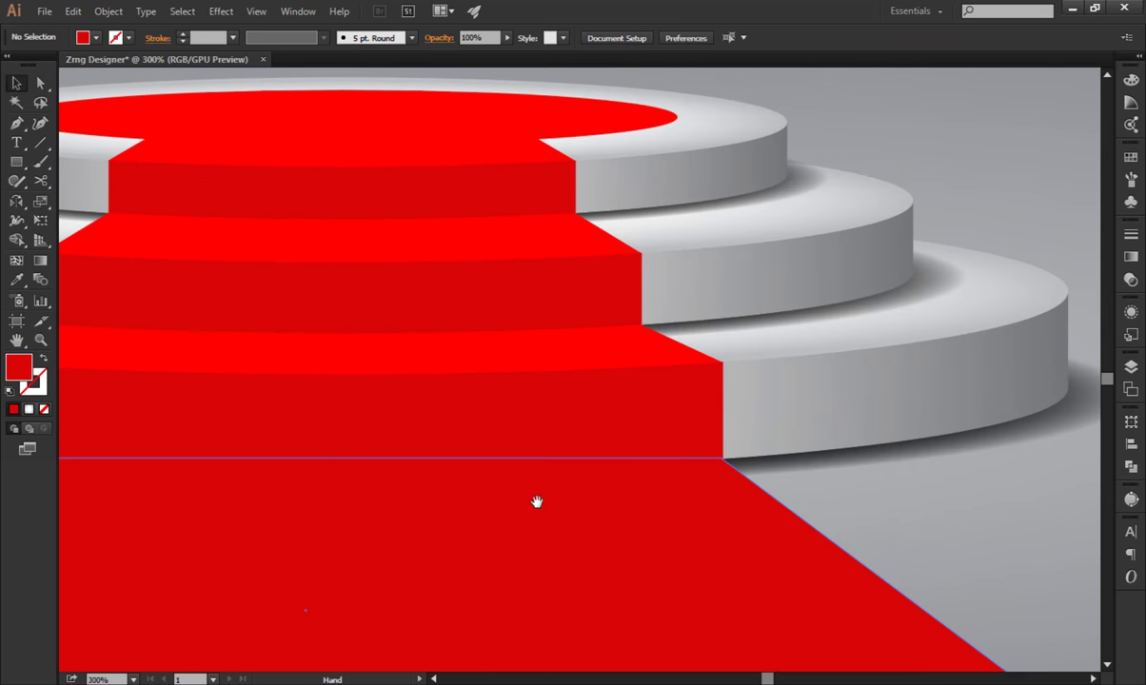
pyautogui.moveTo(535, 502); pyautogui.dragTo(691, 462)
pyautogui.click(571, 536)
pyautogui.rightClick(584, 364)
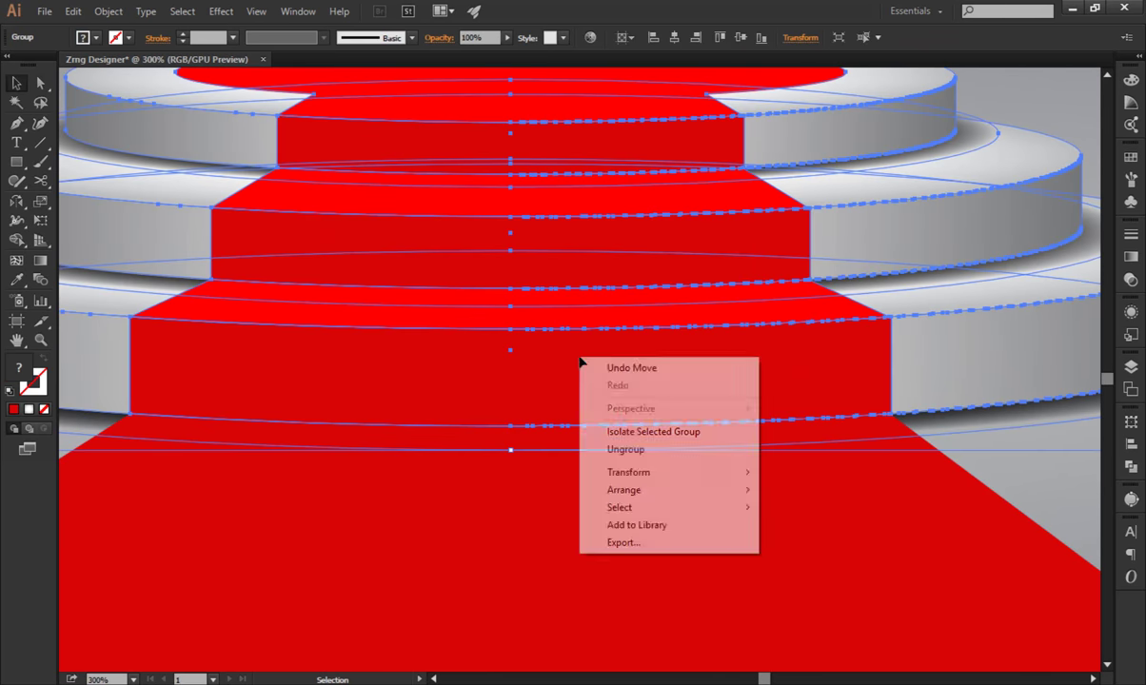
pyautogui.click(646, 456)
pyautogui.click(805, 392)
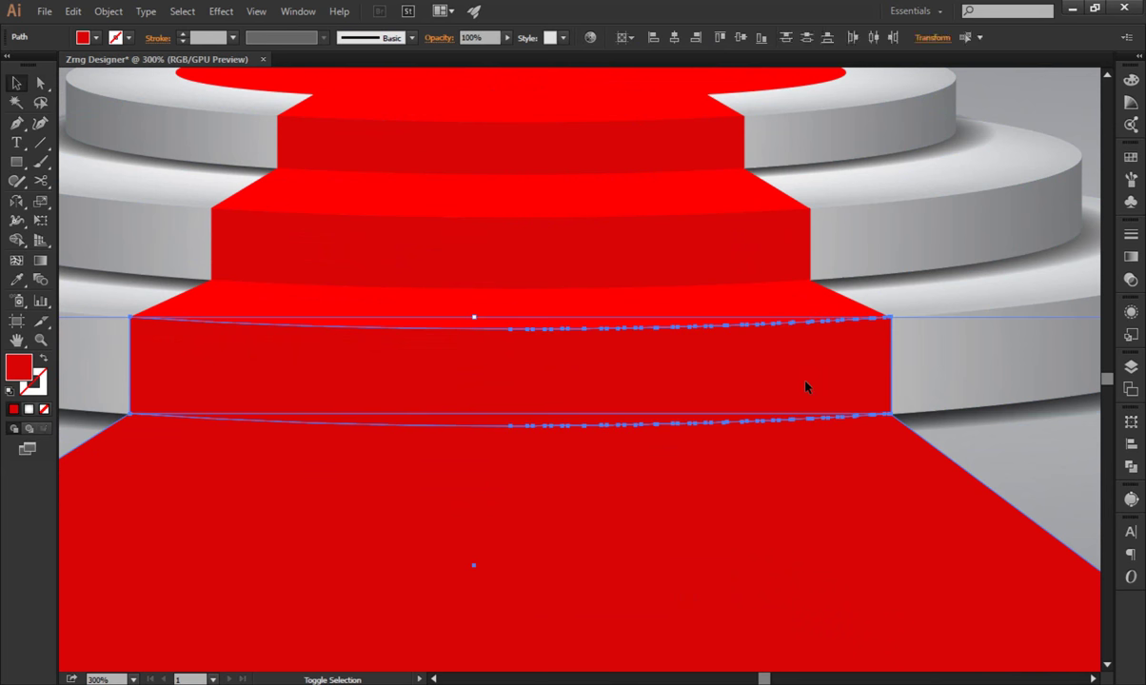
pyautogui.click(17, 240)
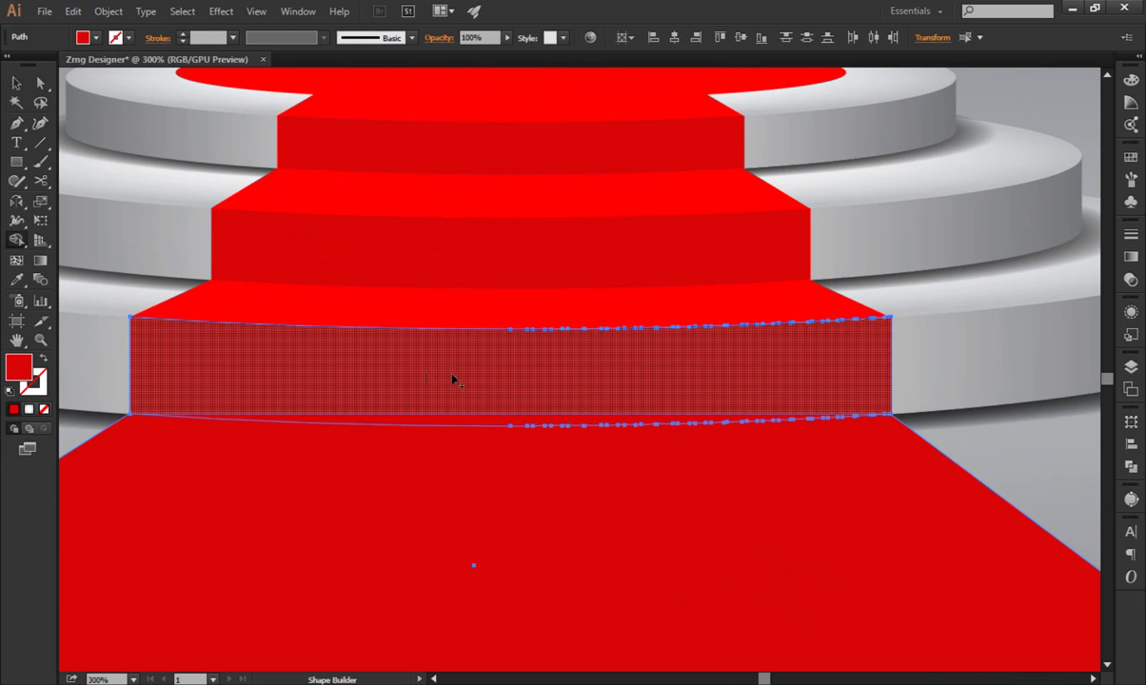
pyautogui.moveTo(484, 419); pyautogui.dragTo(486, 422)
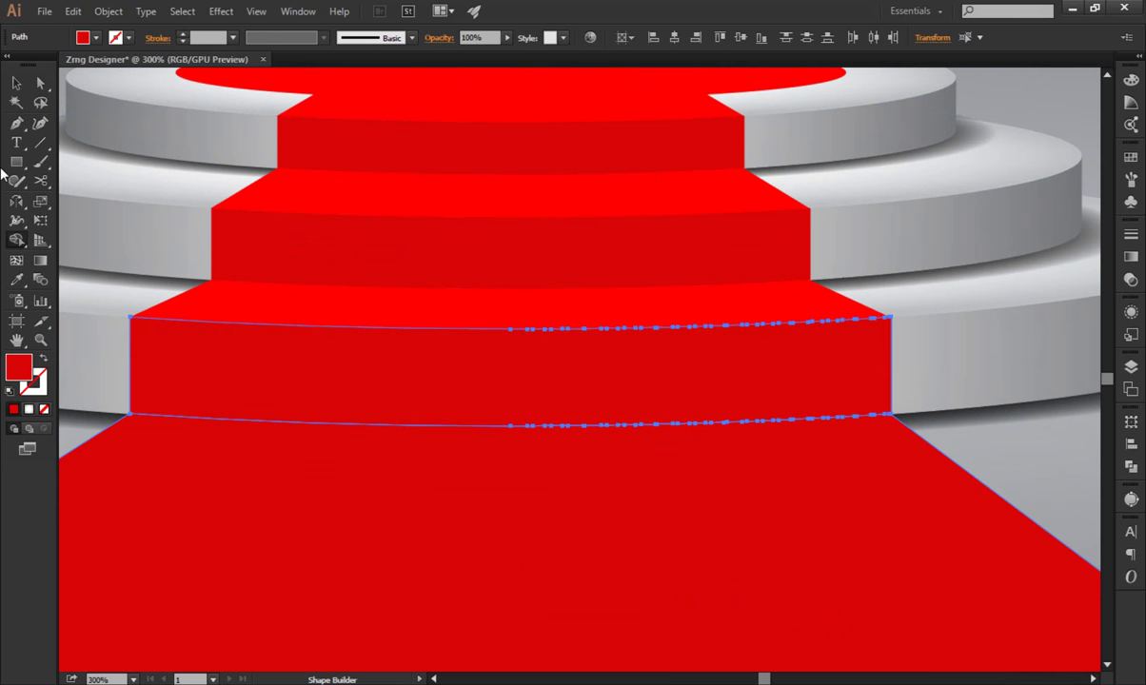
# Give the middle step riser the darker carpet red.
pyautogui.click(16, 83)
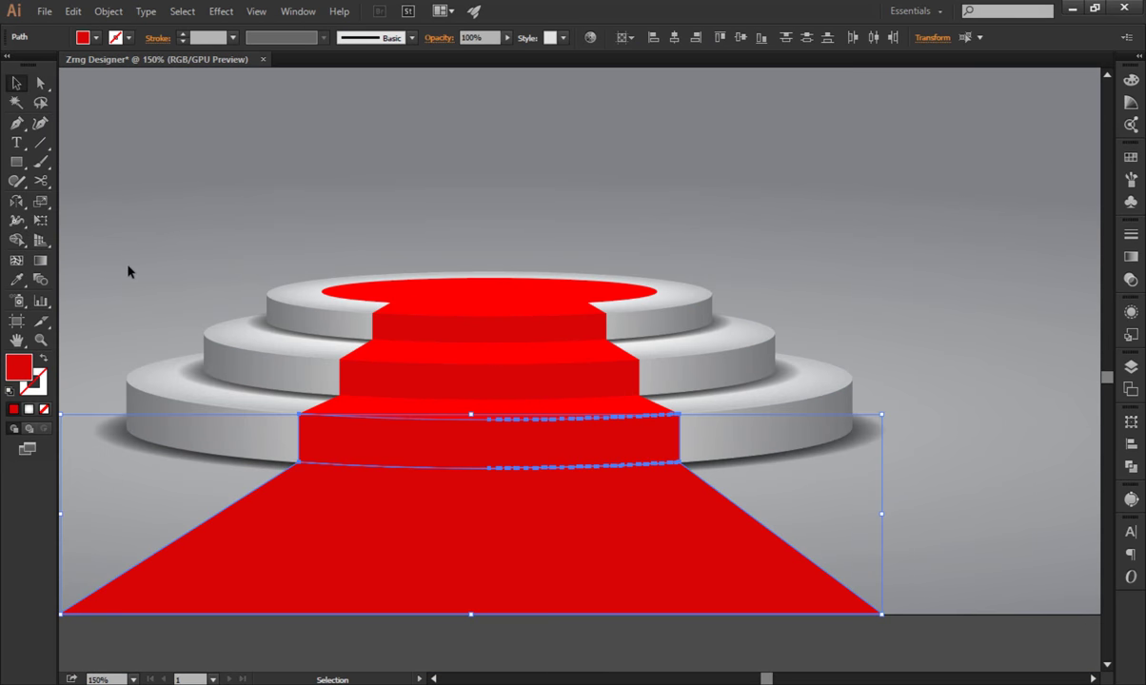
pyautogui.click(128, 272)
pyautogui.click(461, 441)
pyautogui.click(16, 280)
pyautogui.click(390, 364)
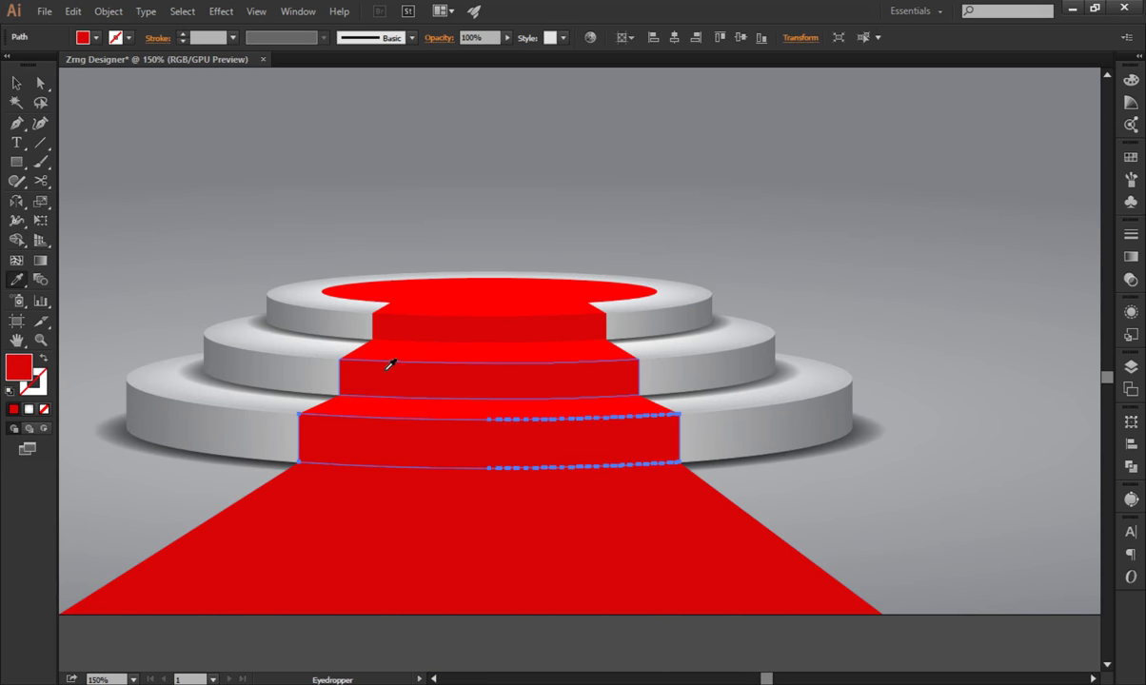
# Apply the step top's bright red to the flared floor carpet.
pyautogui.click(16, 83)
pyautogui.click(289, 560)
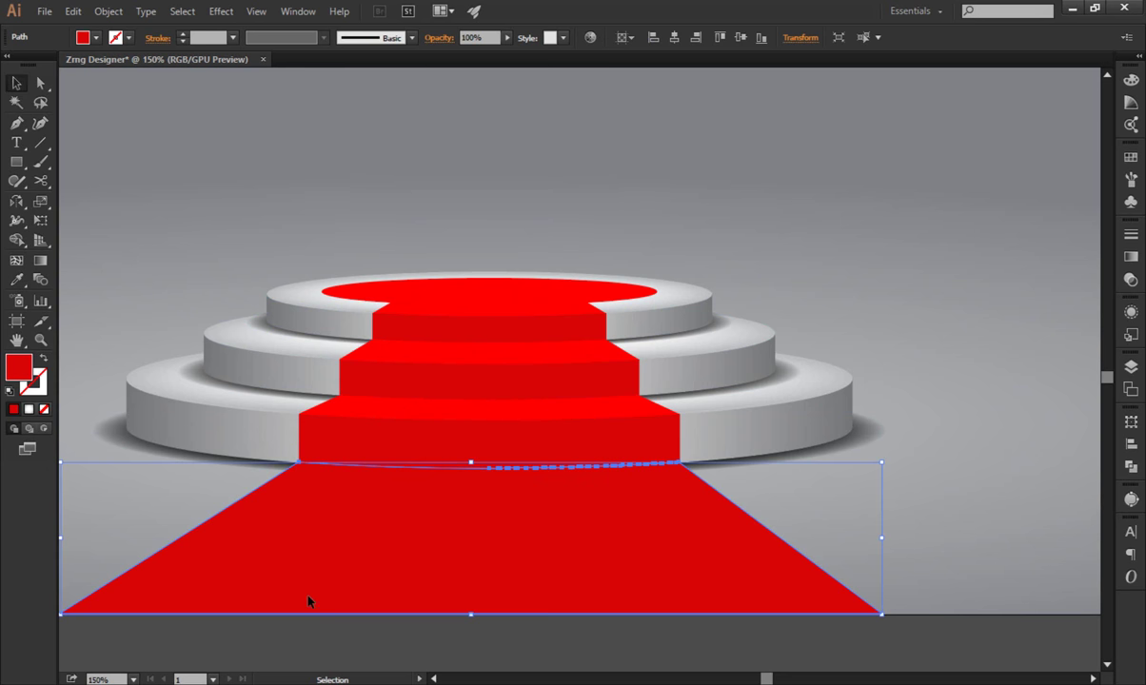
pyautogui.click(16, 280)
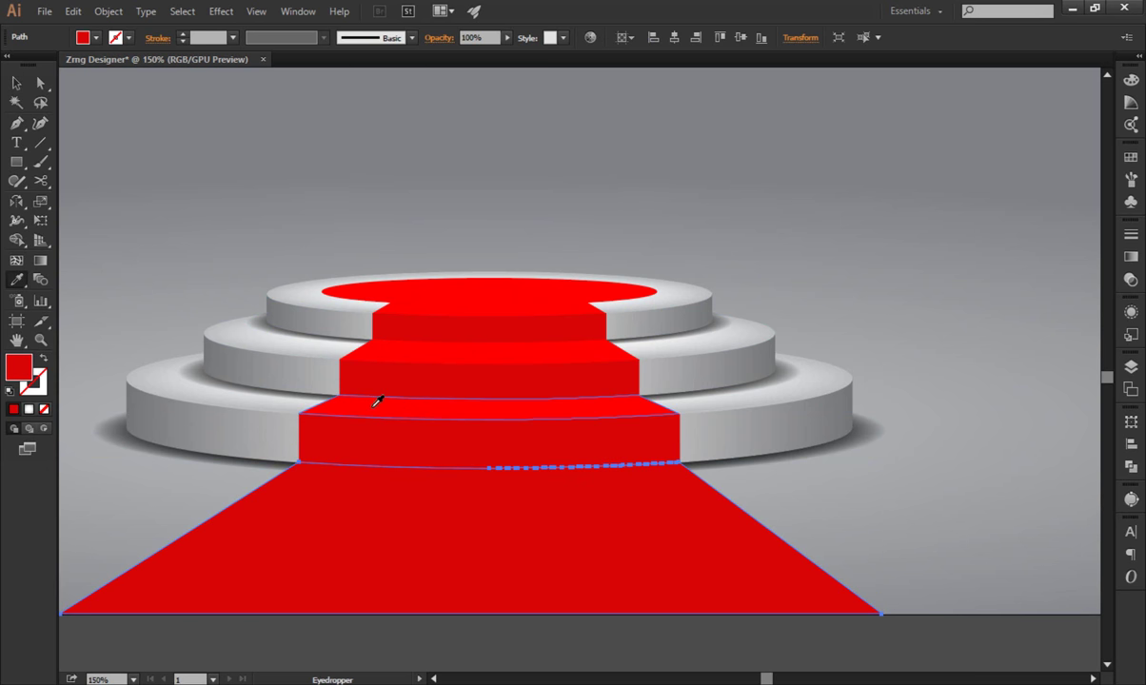
pyautogui.click(377, 402)
pyautogui.click(16, 83)
pyautogui.click(206, 145)
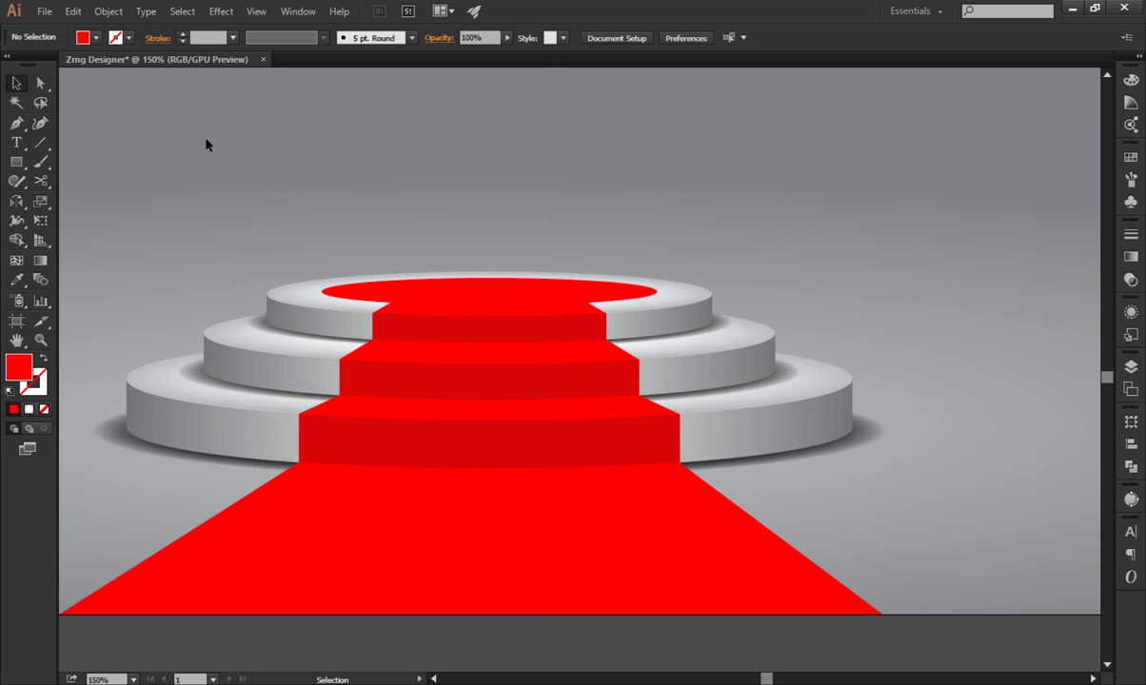
pyautogui.hotkey('ctrl', '0')
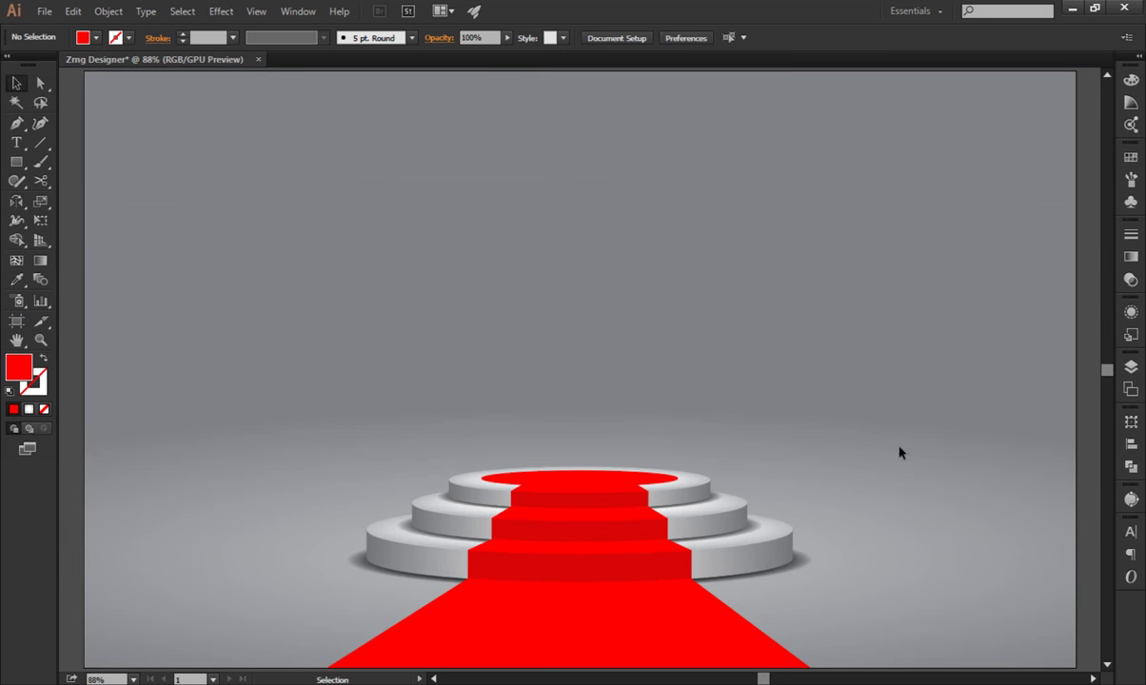
# Group the podium and carpet and centre them horizontally on the artboard.
pyautogui.moveTo(296, 615); pyautogui.dragTo(296, 616)
pyautogui.rightClick(430, 538)
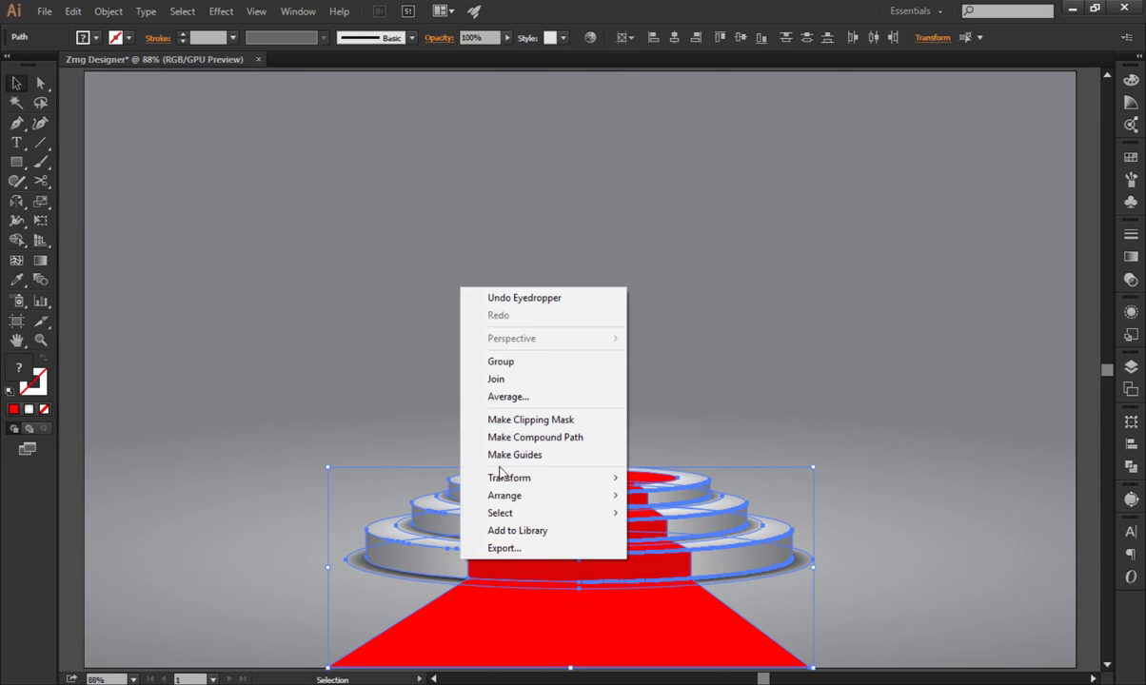
pyautogui.click(503, 359)
pyautogui.click(671, 42)
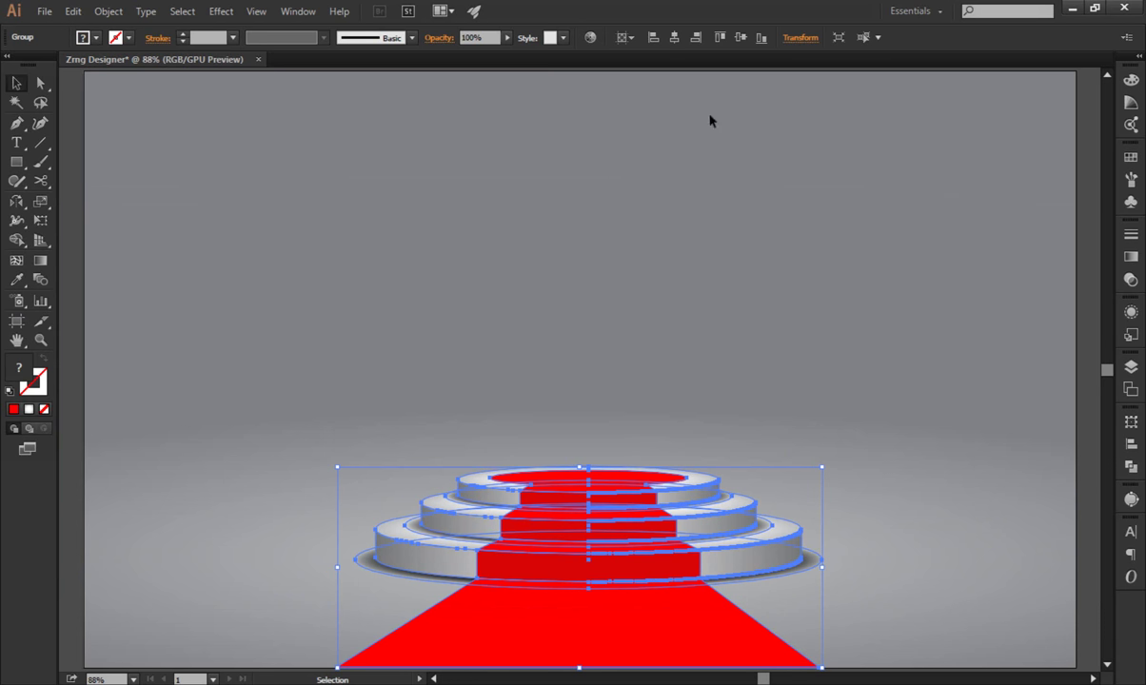
pyautogui.click(854, 260)
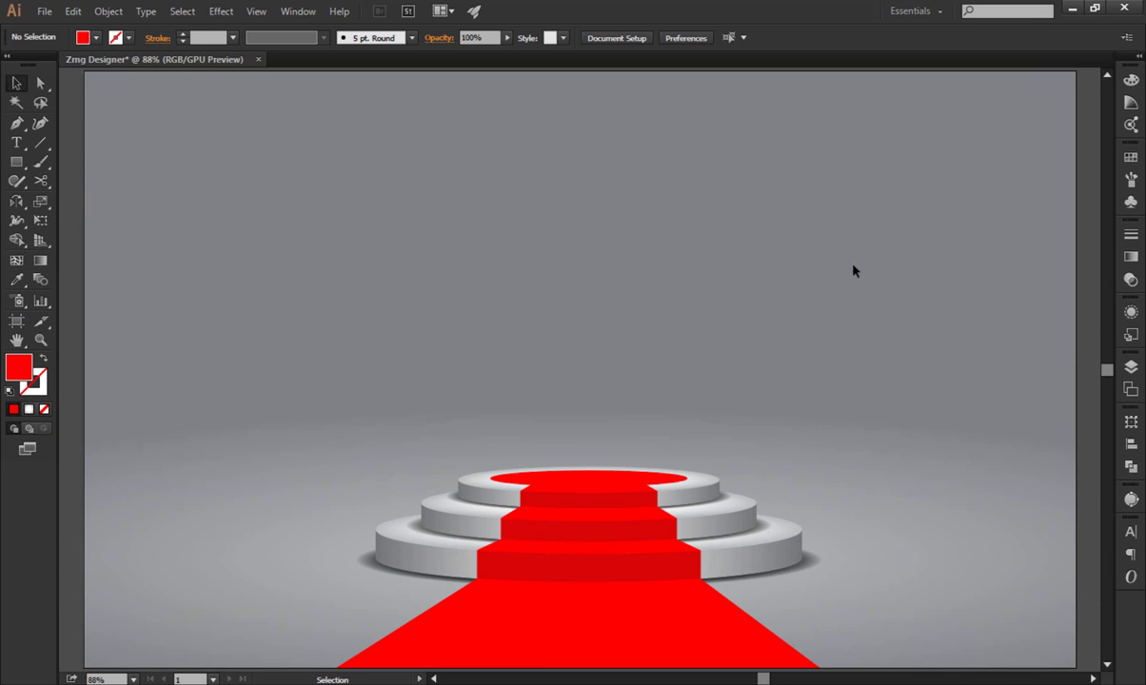
# Ungroup and nudge the carpet's bottom-right corner outward to the right.
pyautogui.click(505, 512)
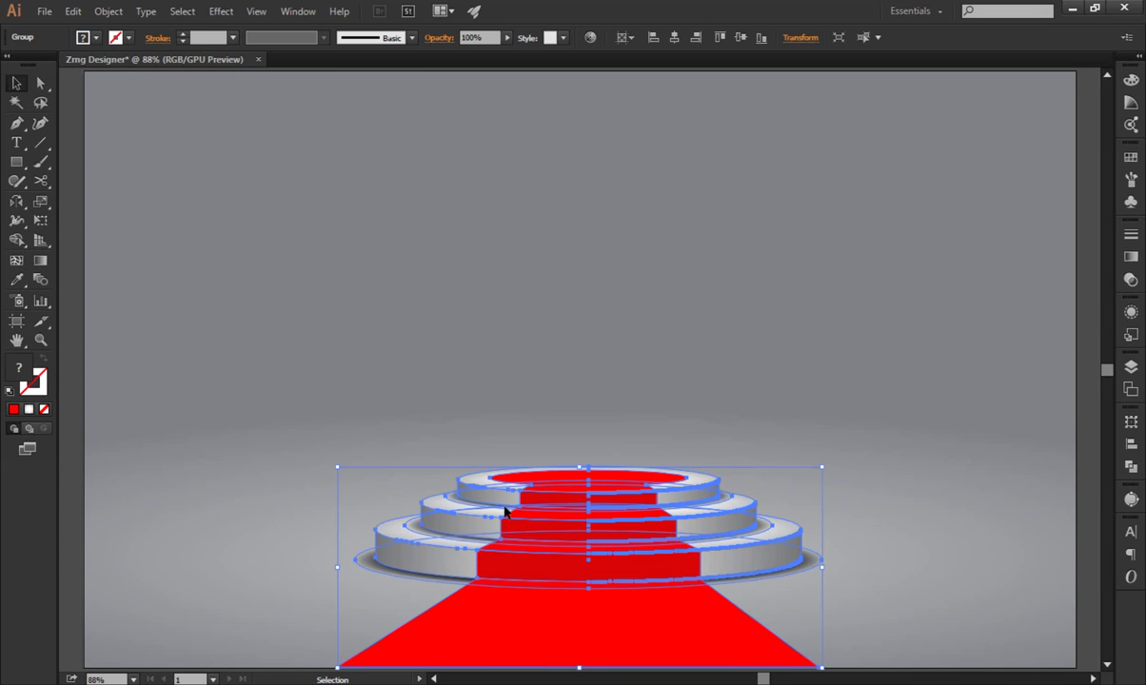
pyautogui.rightClick(579, 547)
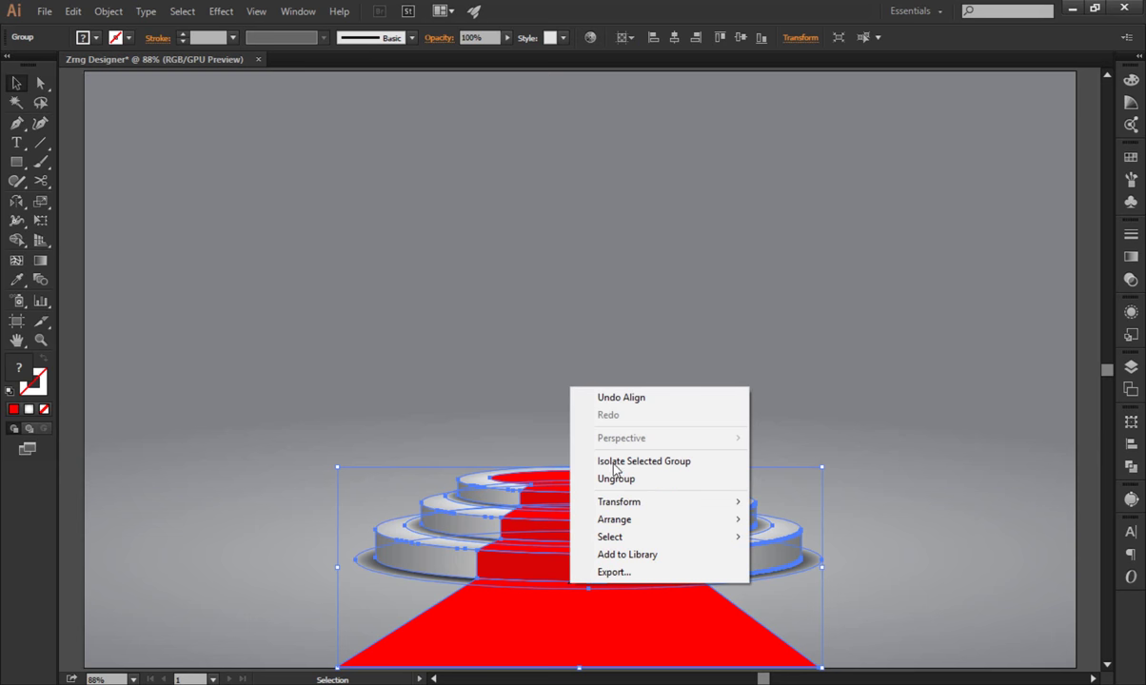
pyautogui.click(576, 475)
pyautogui.click(217, 389)
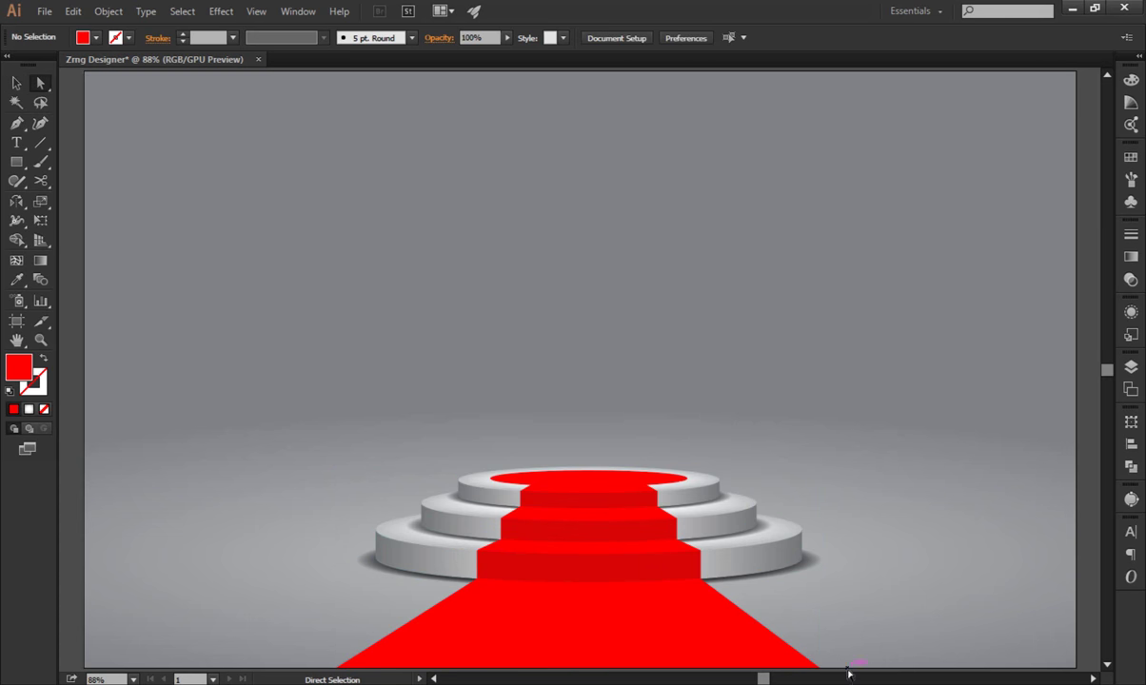
pyautogui.click(782, 636)
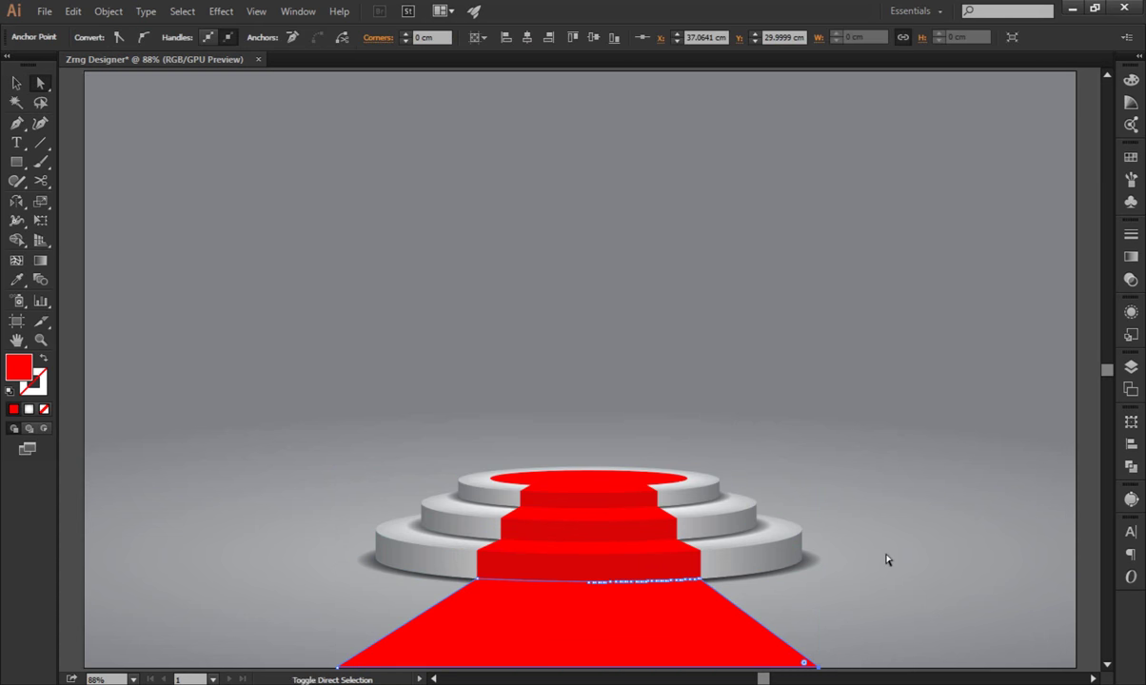
pyautogui.hotkey('shift', 'Right')
pyautogui.hotkey('shift', 'Right')
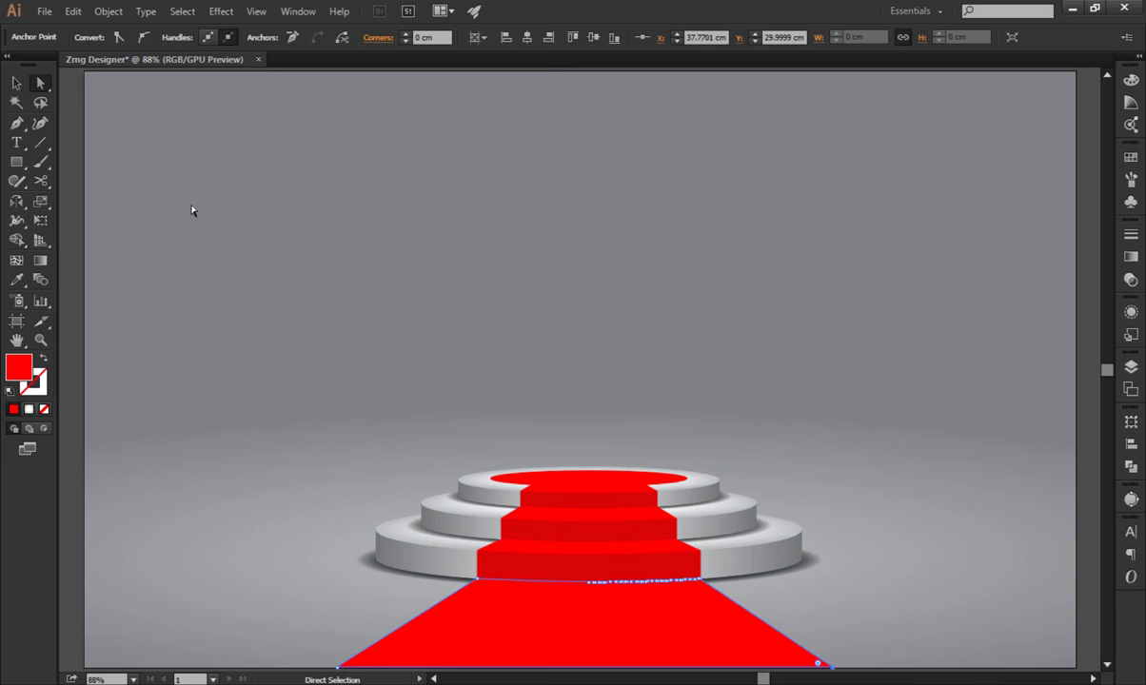
pyautogui.press('v')
pyautogui.scroll(-1, 292, 643)
# Regroup all the artwork and centre it horizontally on the artboard again.
pyautogui.hotkey('ctrl', 'a')
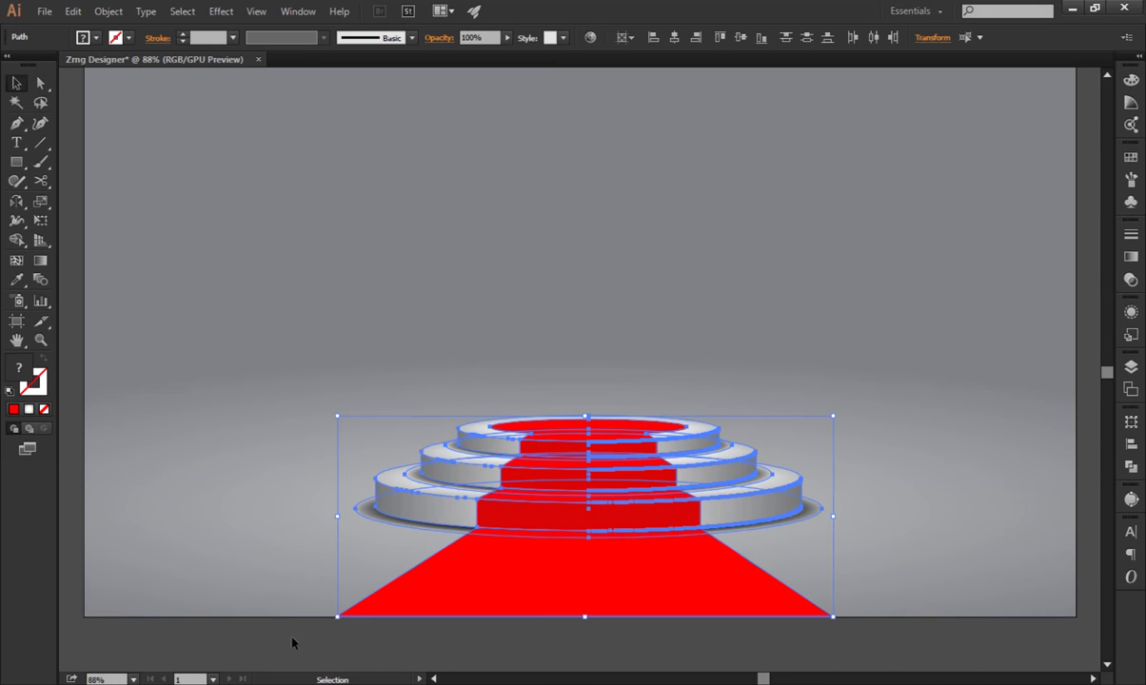
pyautogui.rightClick(557, 529)
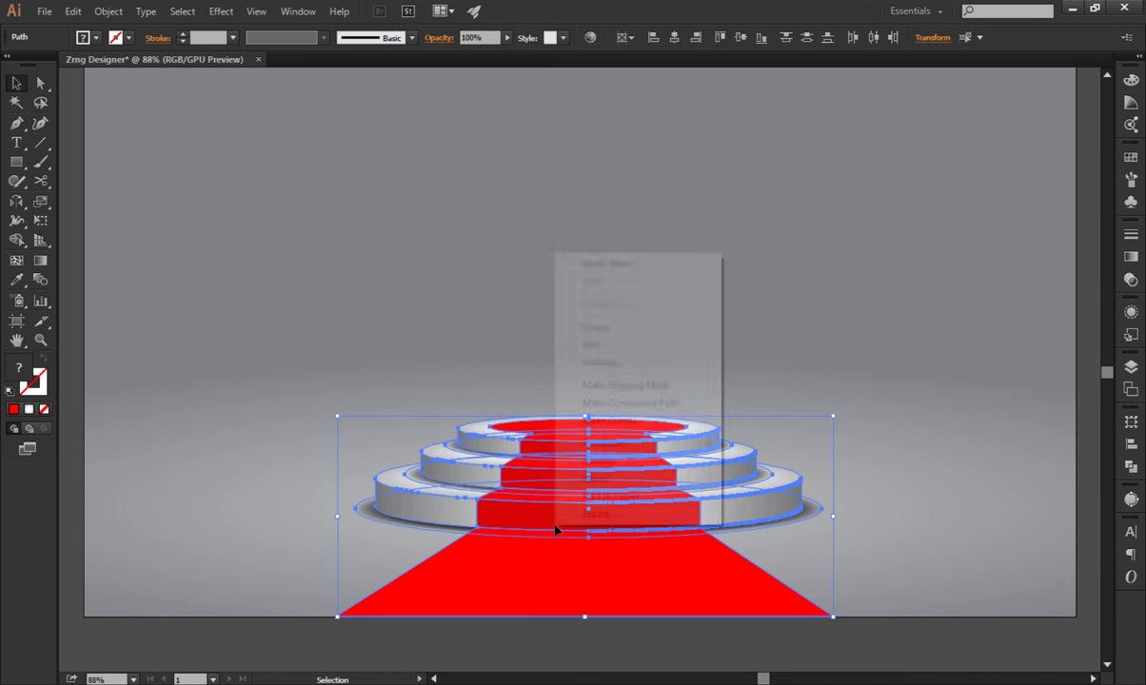
pyautogui.click(618, 327)
pyautogui.click(674, 42)
pyautogui.click(850, 226)
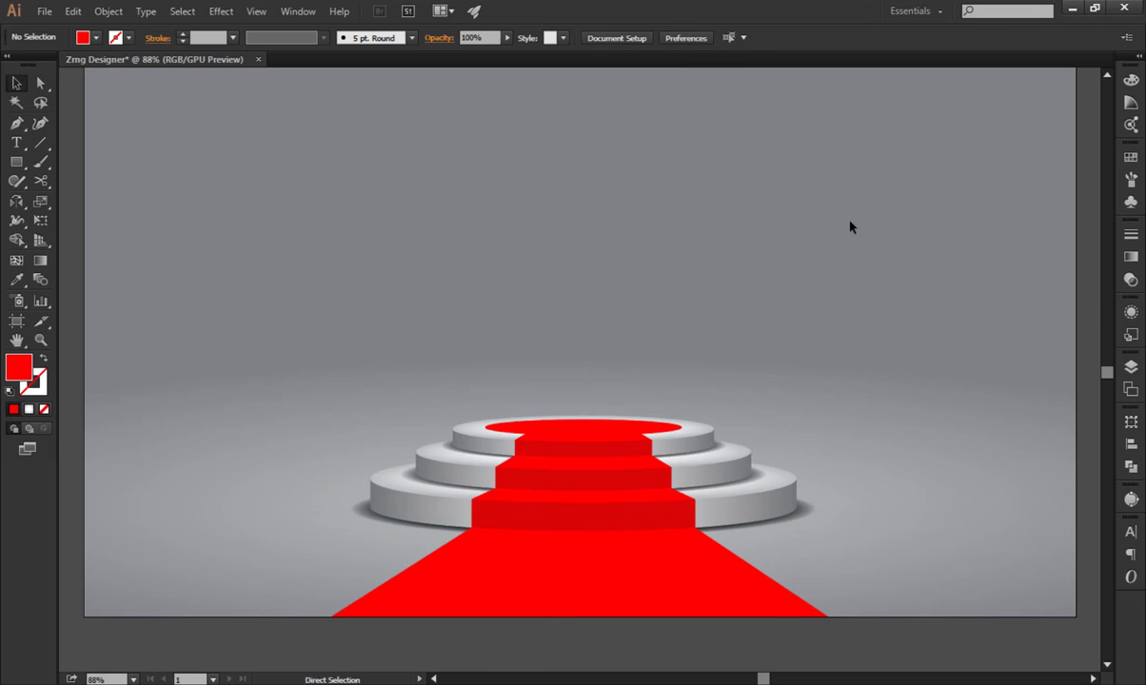
pyautogui.hotkey('ctrl', '0')
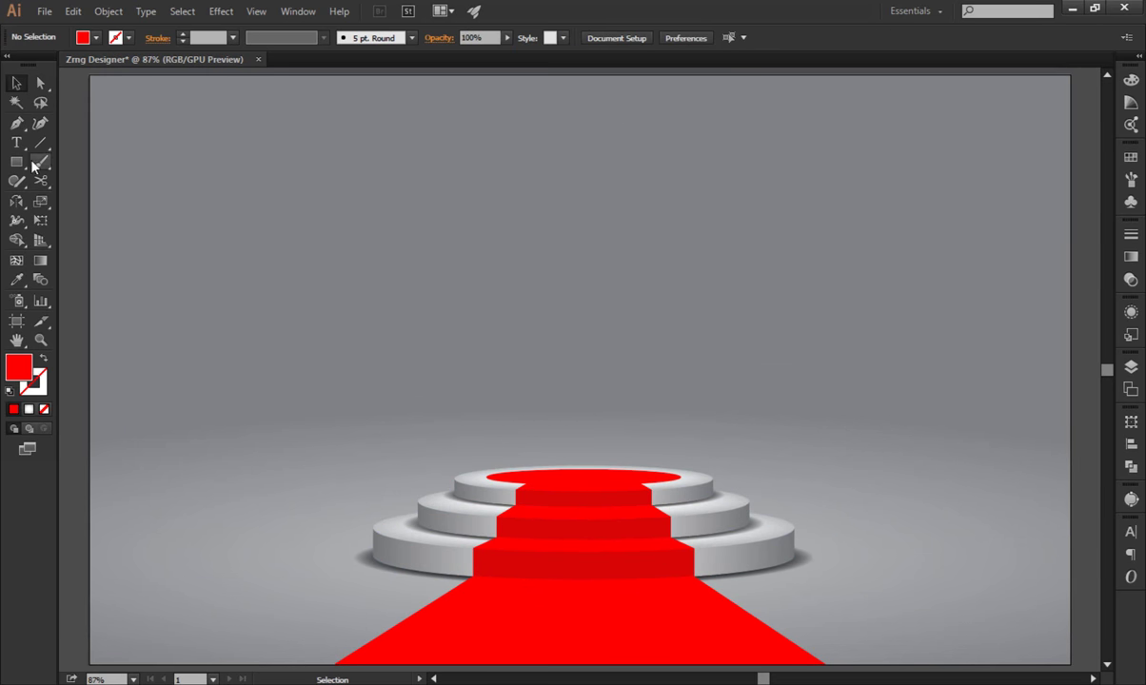
# Draw a tall rectangle upper left and perspective-distort it into a bottom-wide trapezoid.
pyautogui.click(19, 162)
pyautogui.moveTo(220, 122); pyautogui.dragTo(373, 480)
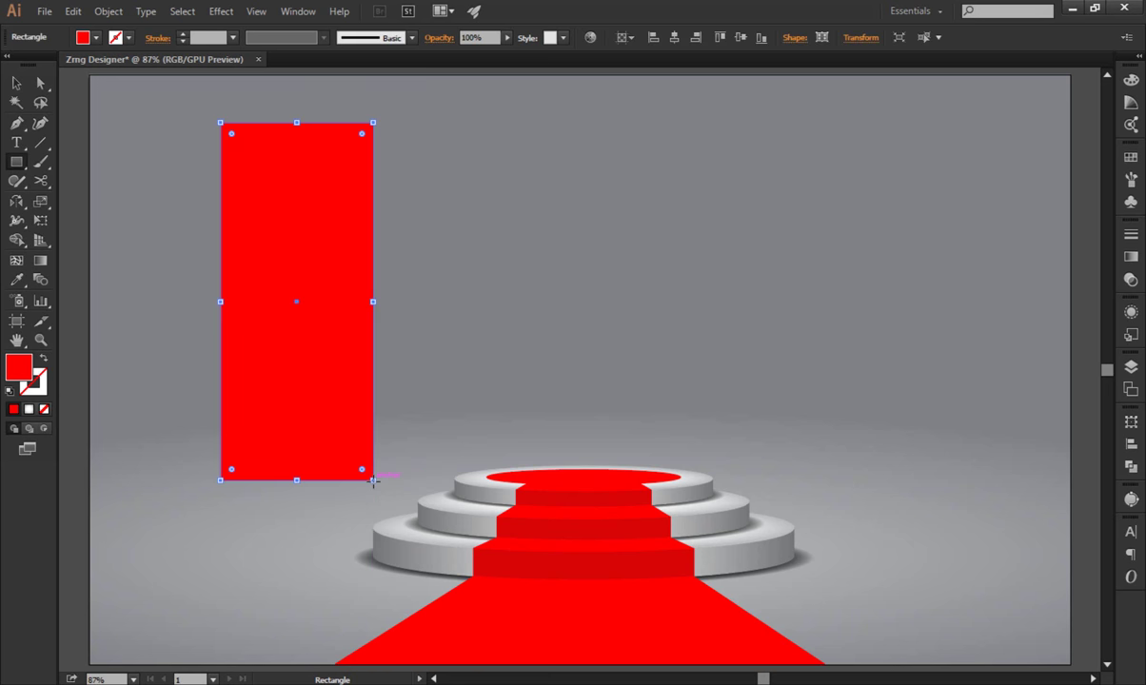
pyautogui.press('e')
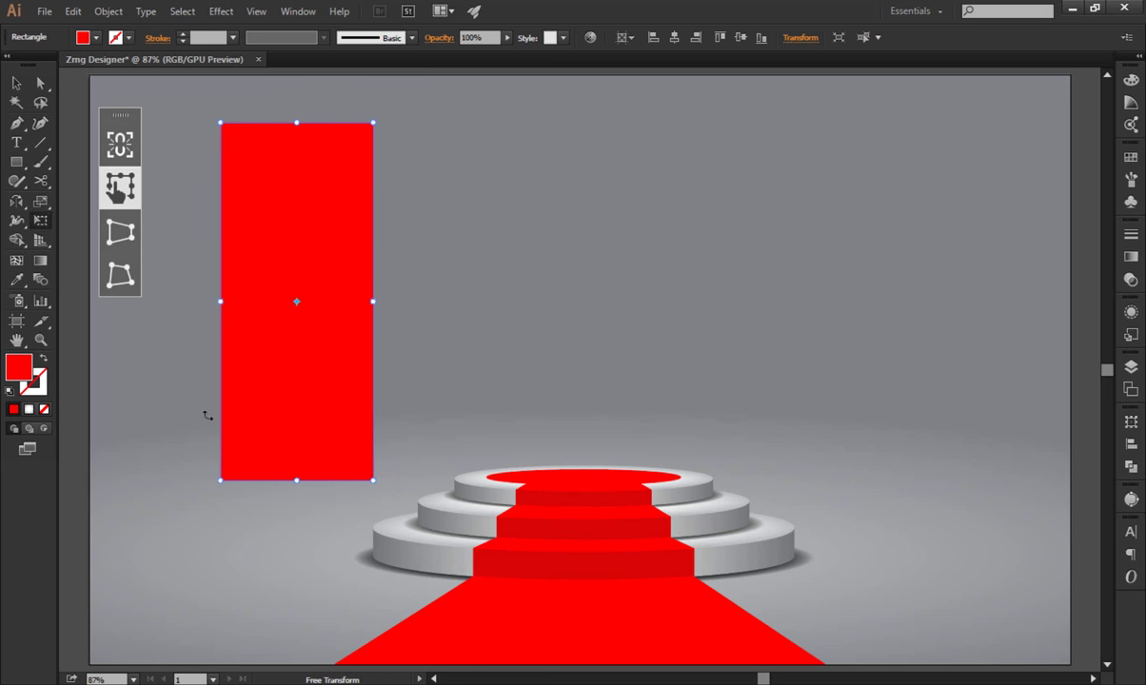
pyautogui.hotkey('ctrl', 'alt', 'shift')
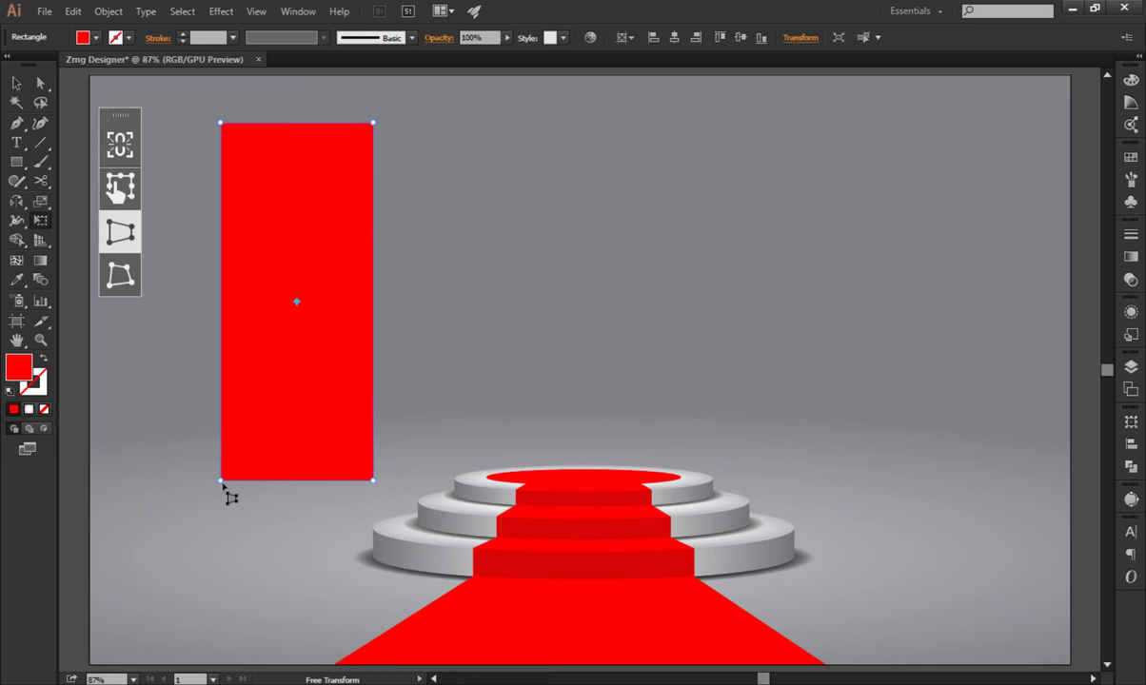
pyautogui.moveTo(220, 481); pyautogui.dragTo(167, 469)
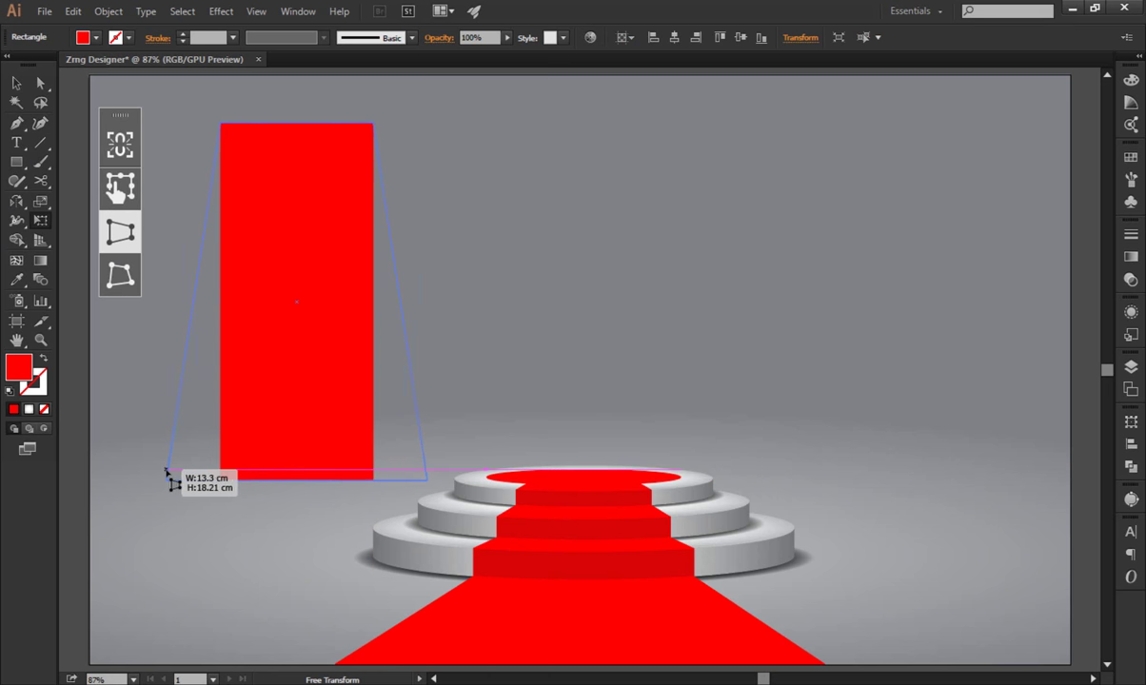
pyautogui.click(16, 83)
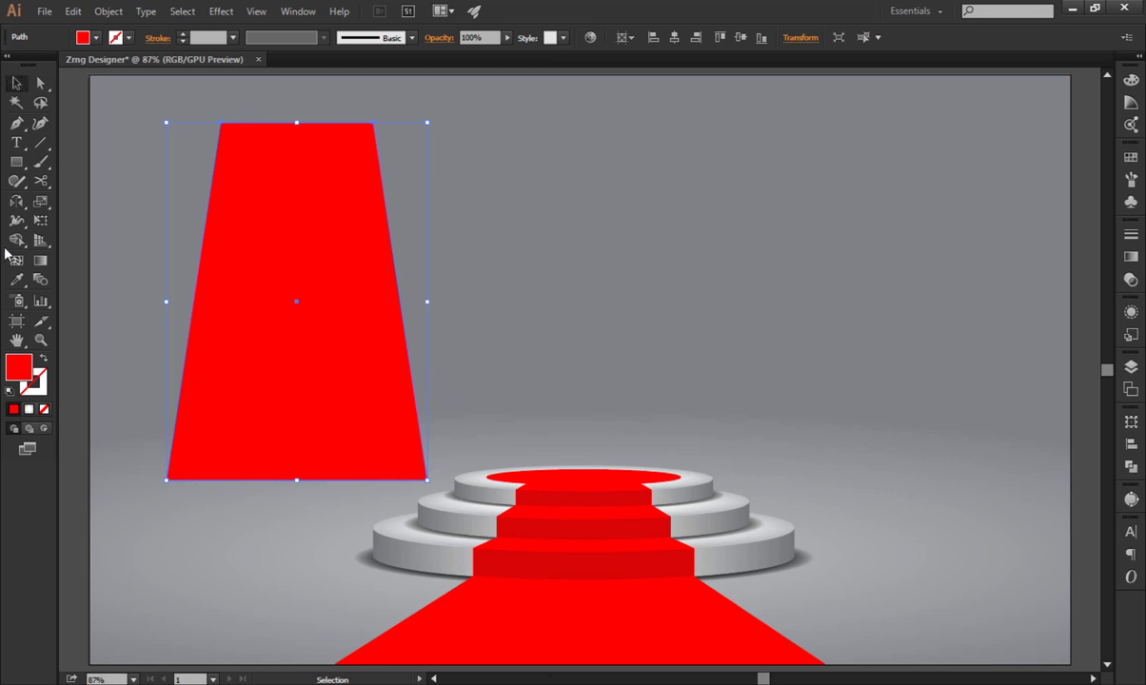
# Fill the trapezoid with near-black 020202.
pyautogui.doubleClick(19, 369)
pyautogui.moveTo(695, 384); pyautogui.dragTo(684, 389)
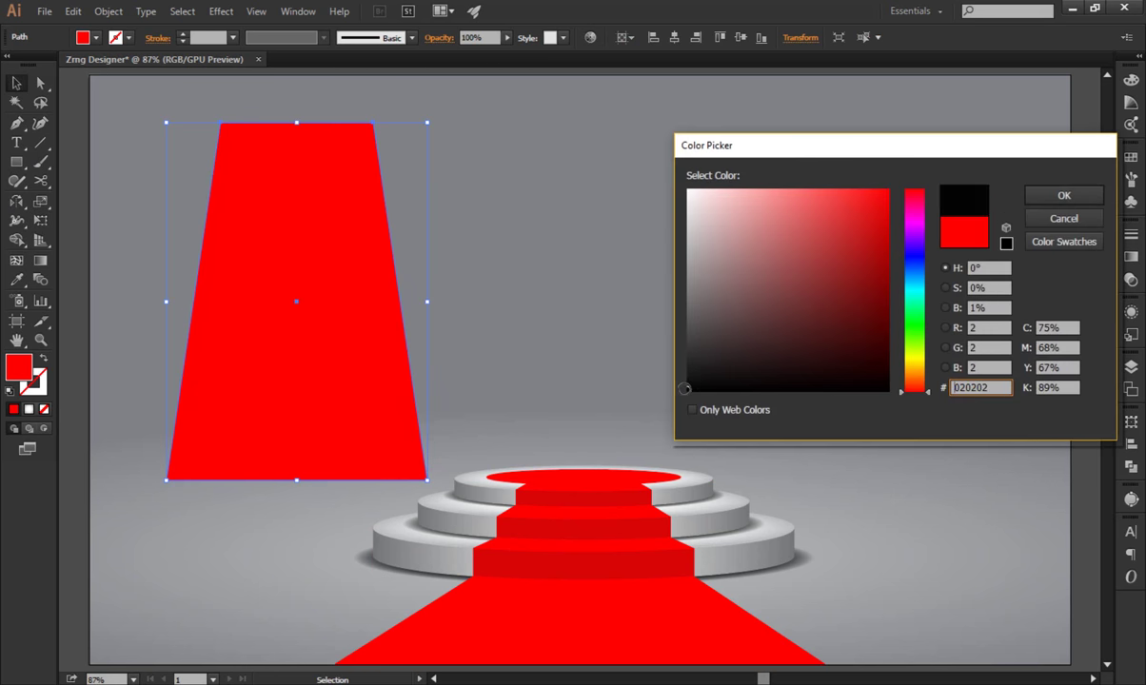
pyautogui.click(1038, 195)
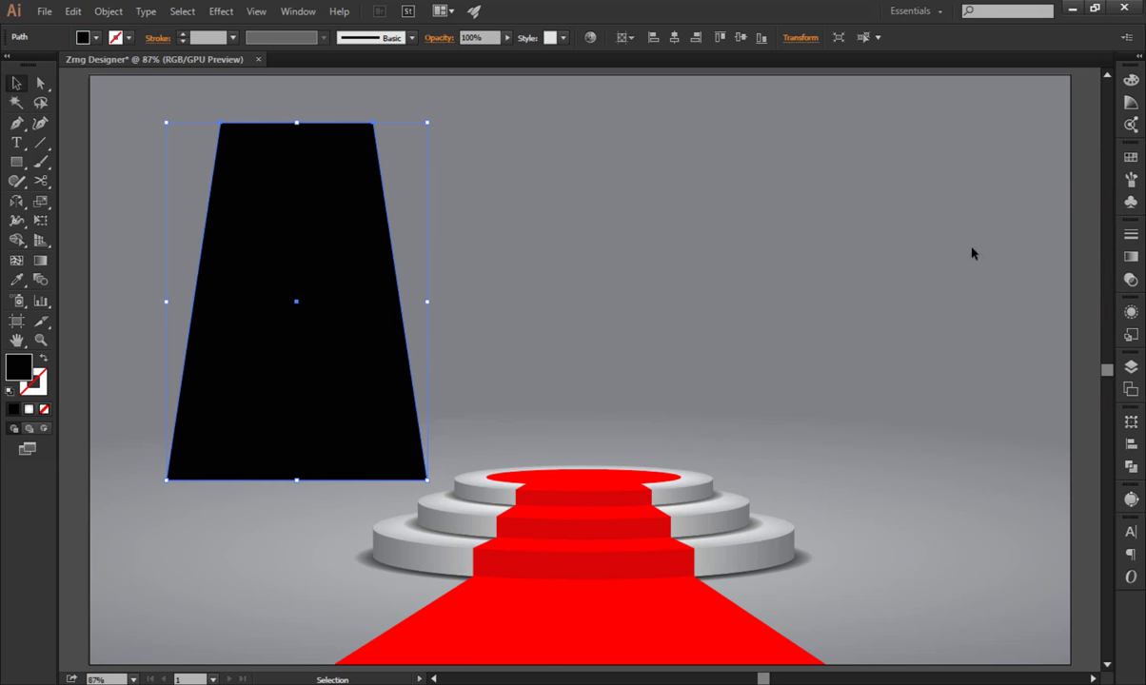
pyautogui.click(16, 260)
# Add a centre mesh point, two lower rows and left and right mesh columns.
pyautogui.click(299, 302)
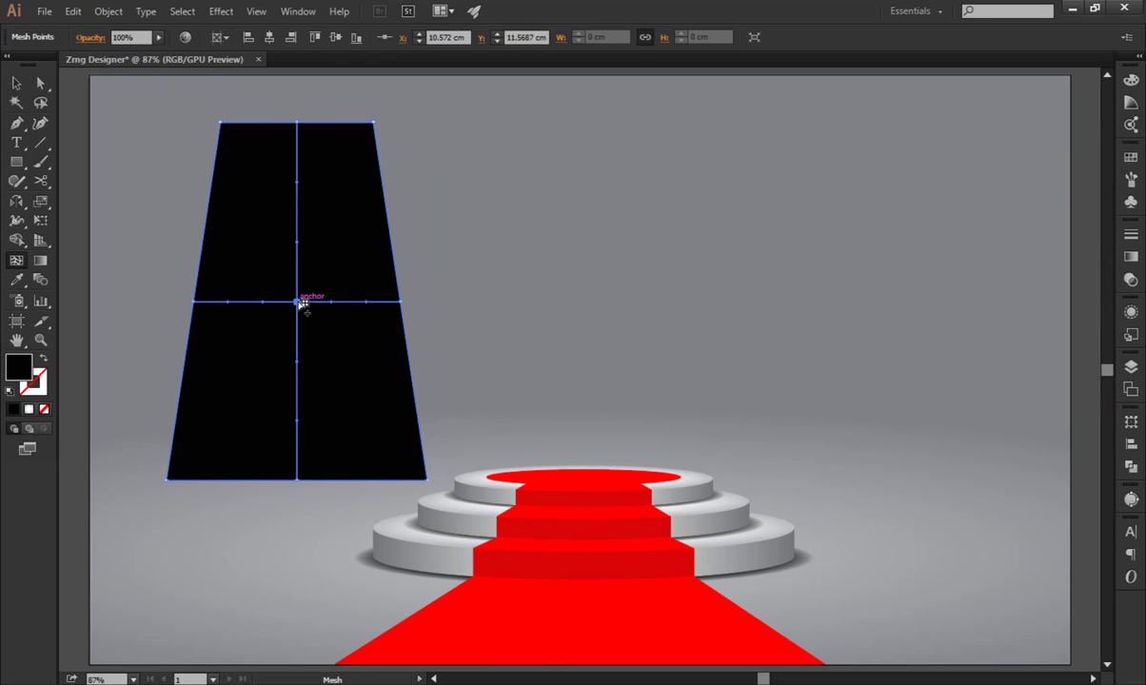
pyautogui.click(303, 375)
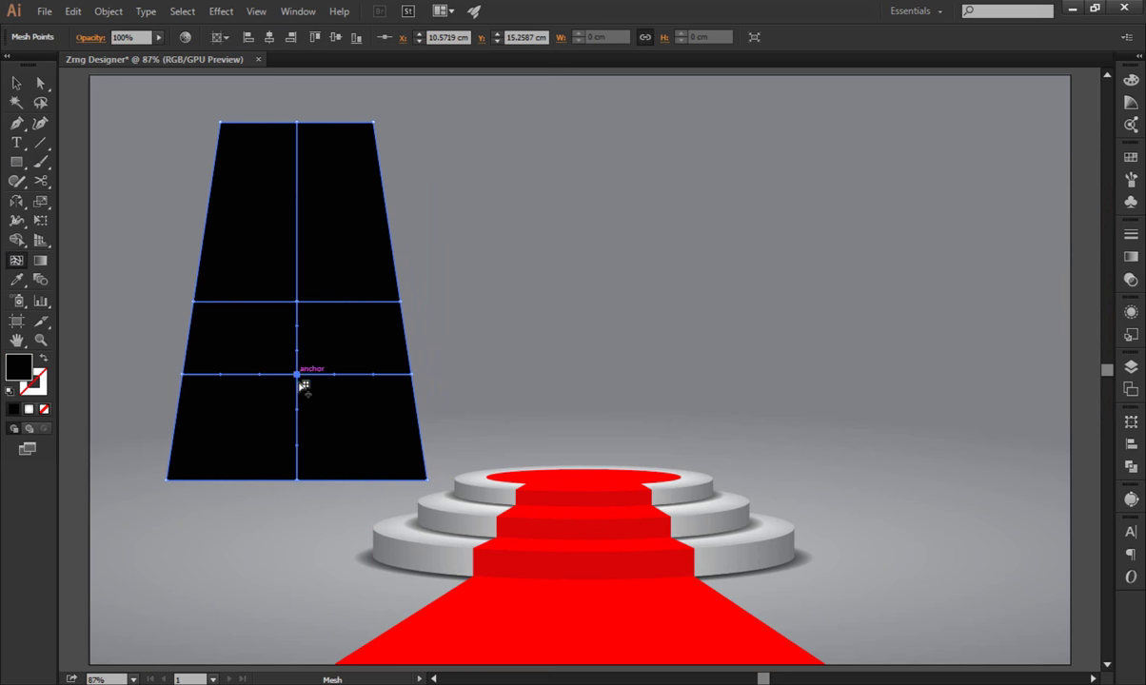
pyautogui.click(301, 434)
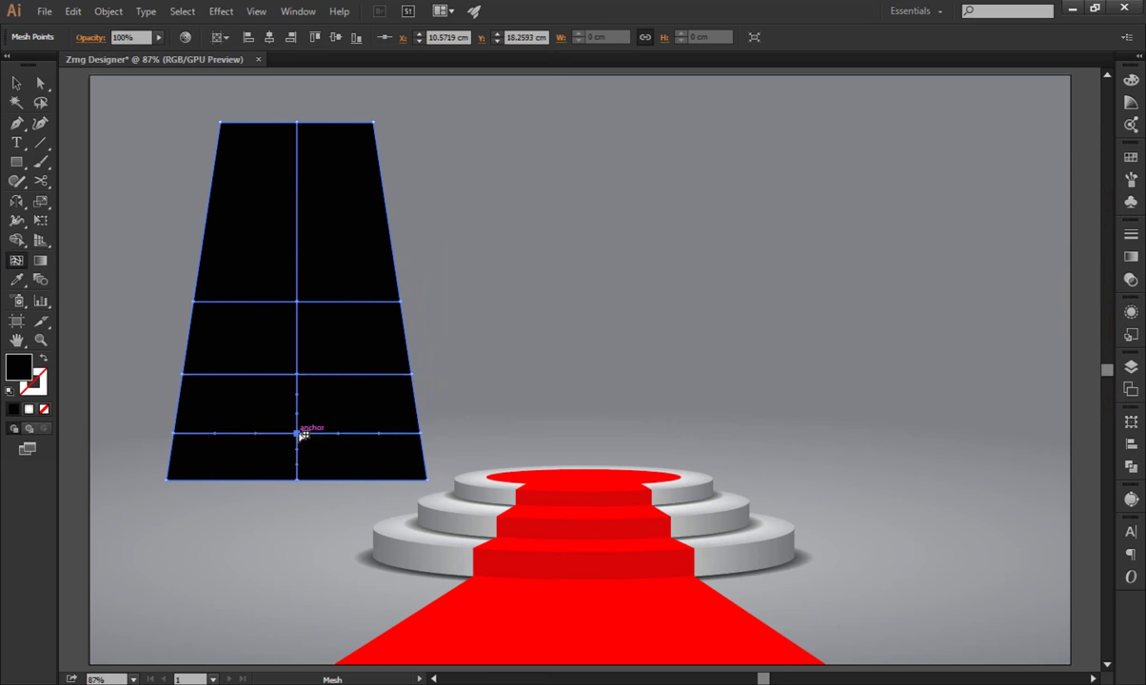
pyautogui.click(235, 303)
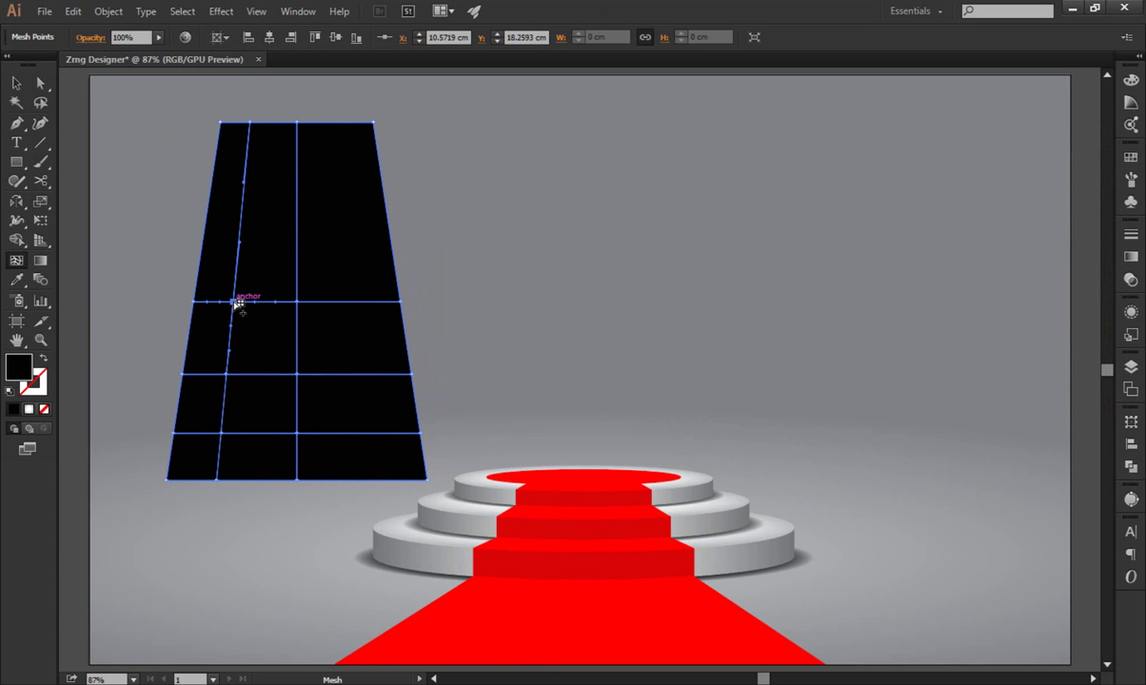
pyautogui.click(361, 303)
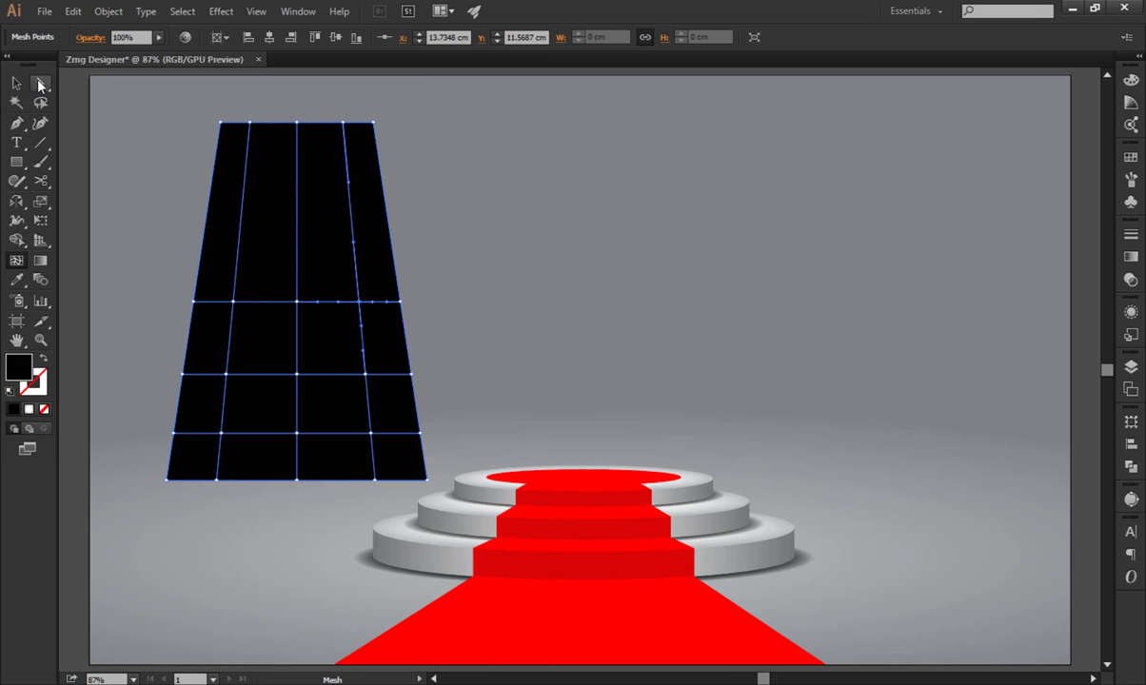
# Add more mesh rows across the trapezoid's upper part.
pyautogui.click(38, 84)
pyautogui.scroll(1, 290, 133)
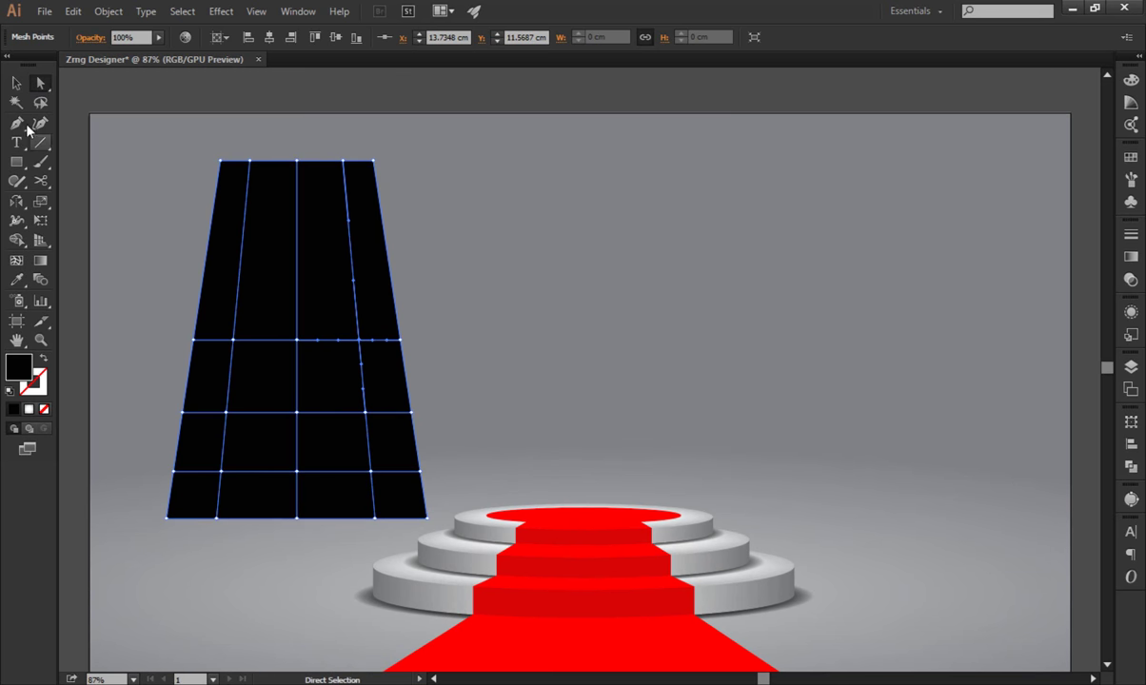
pyautogui.click(16, 84)
pyautogui.click(64, 149)
pyautogui.click(289, 250)
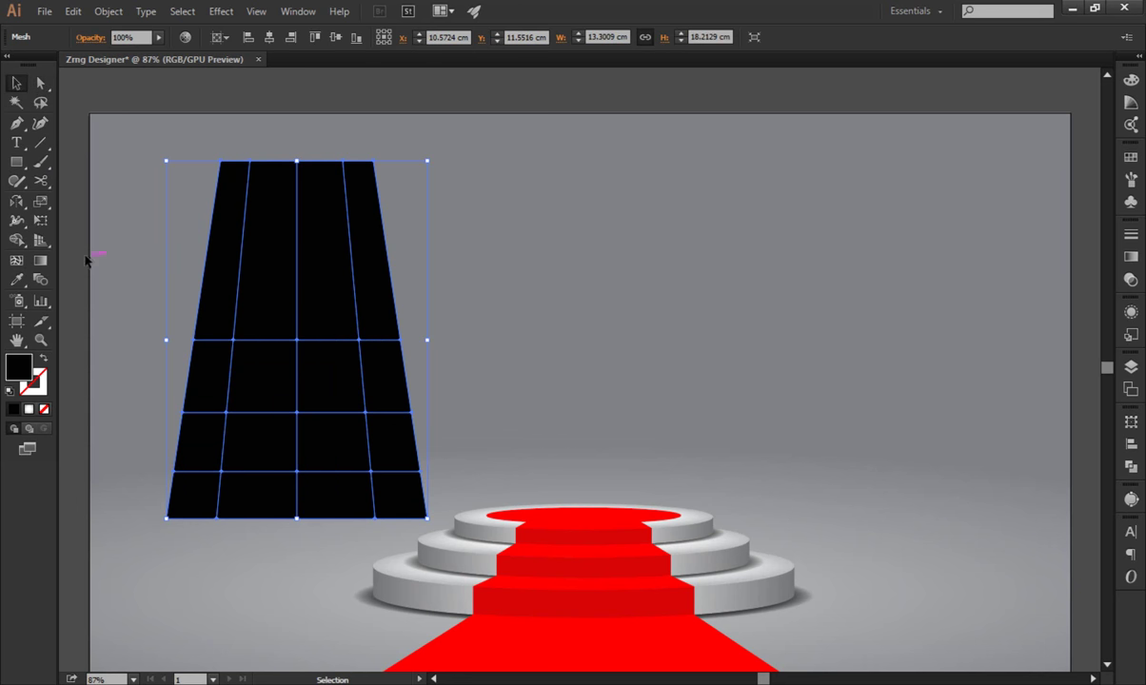
pyautogui.click(16, 260)
pyautogui.click(299, 257)
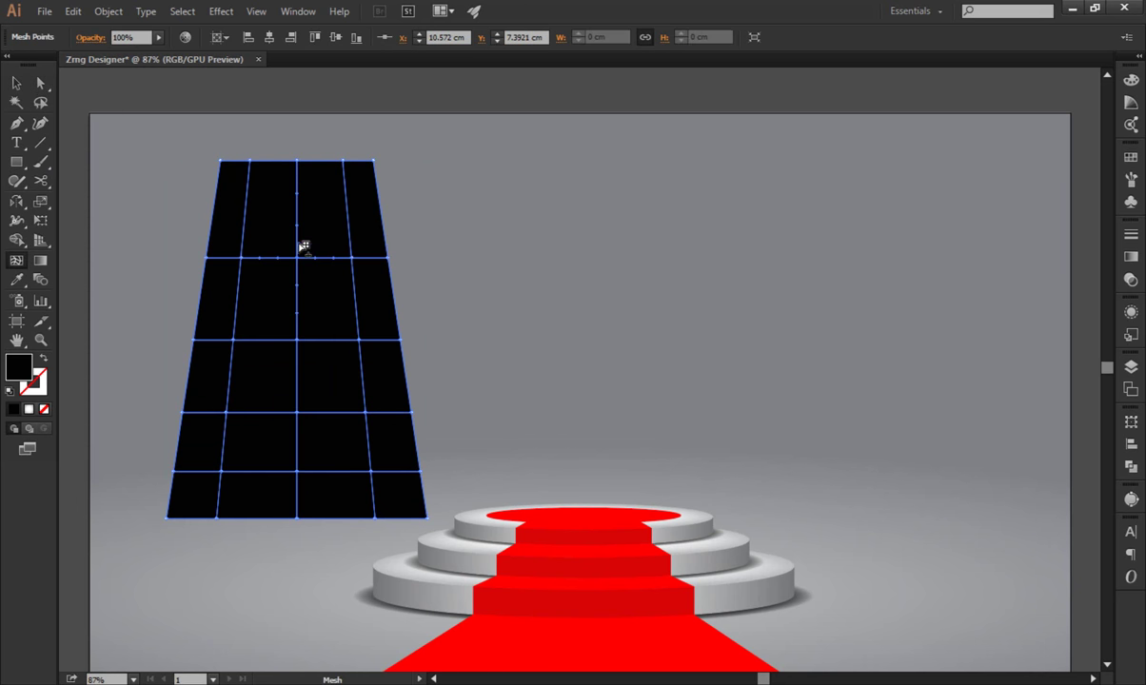
pyautogui.click(297, 205)
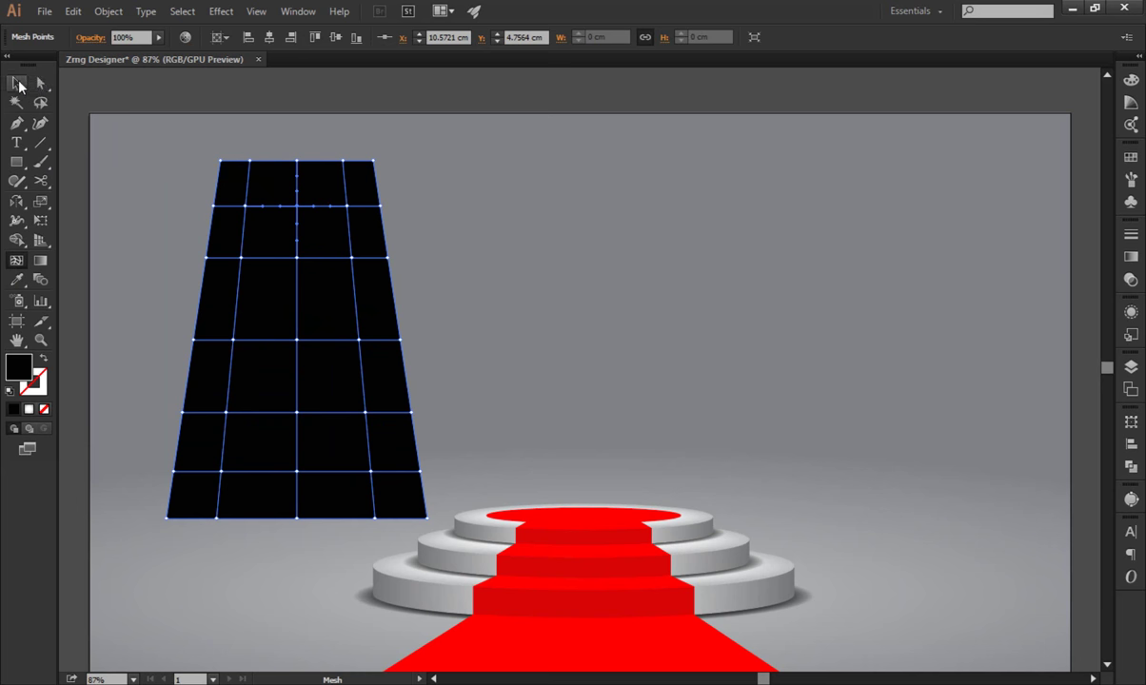
# Raise the top-middle mesh points into an arch, then select the central point column.
pyautogui.click(16, 84)
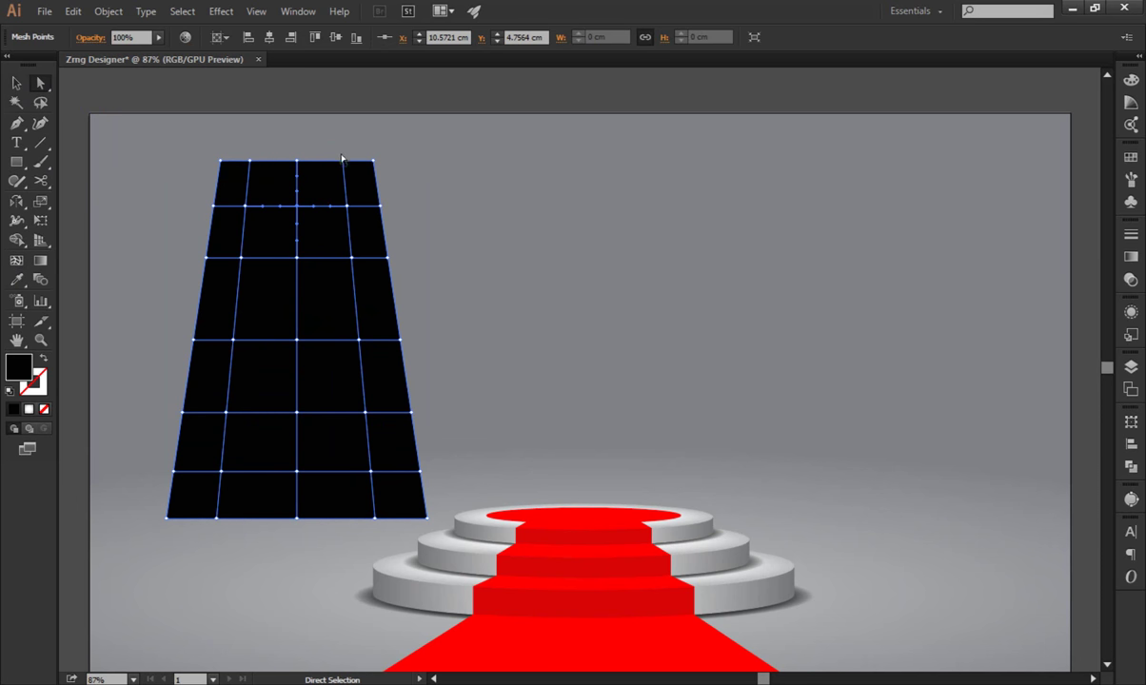
pyautogui.moveTo(260, 170); pyautogui.dragTo(244, 174)
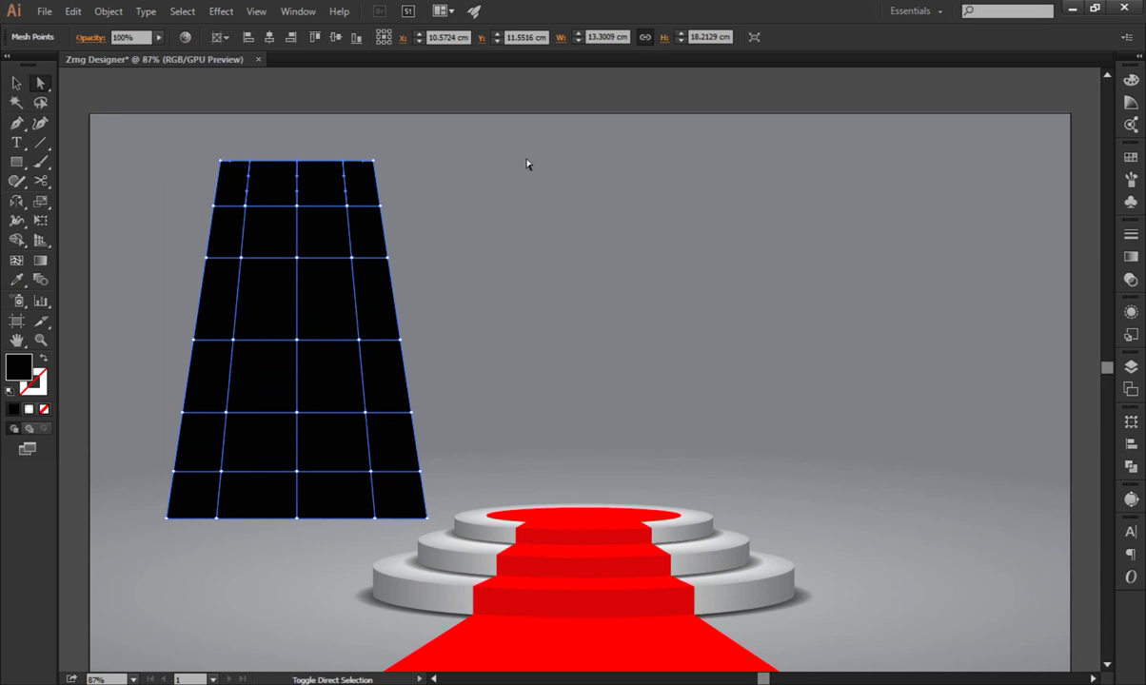
pyautogui.hotkey('shift', 'Up')
pyautogui.click(297, 155)
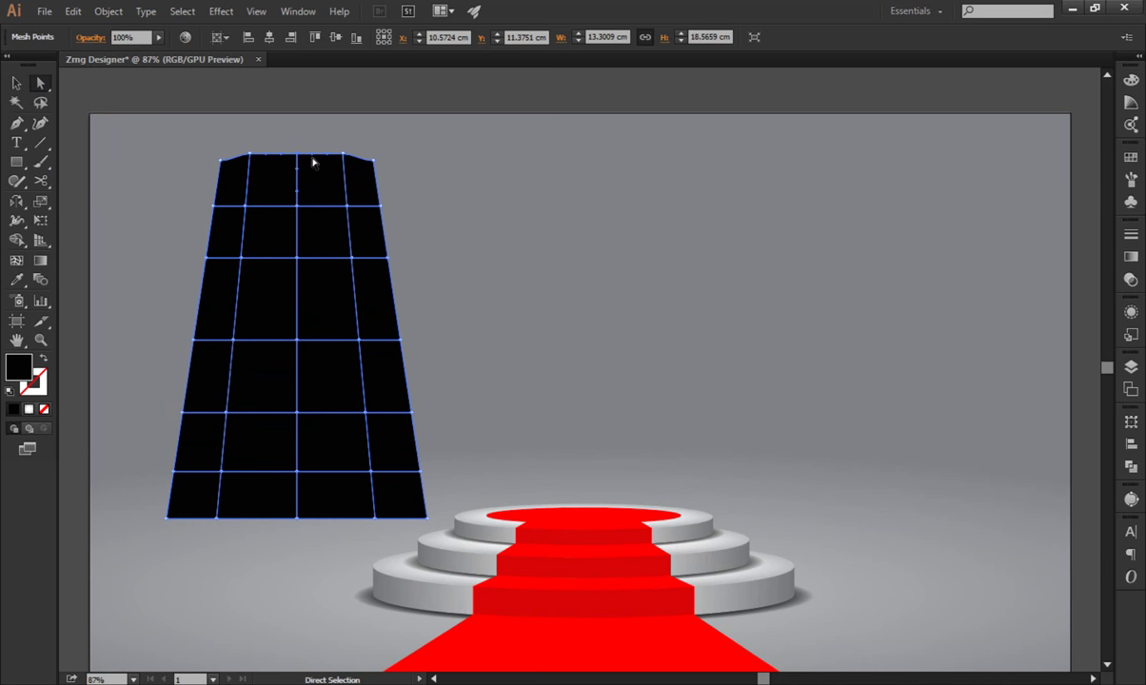
pyautogui.hotkey('shift', 'Up')
pyautogui.click(418, 147)
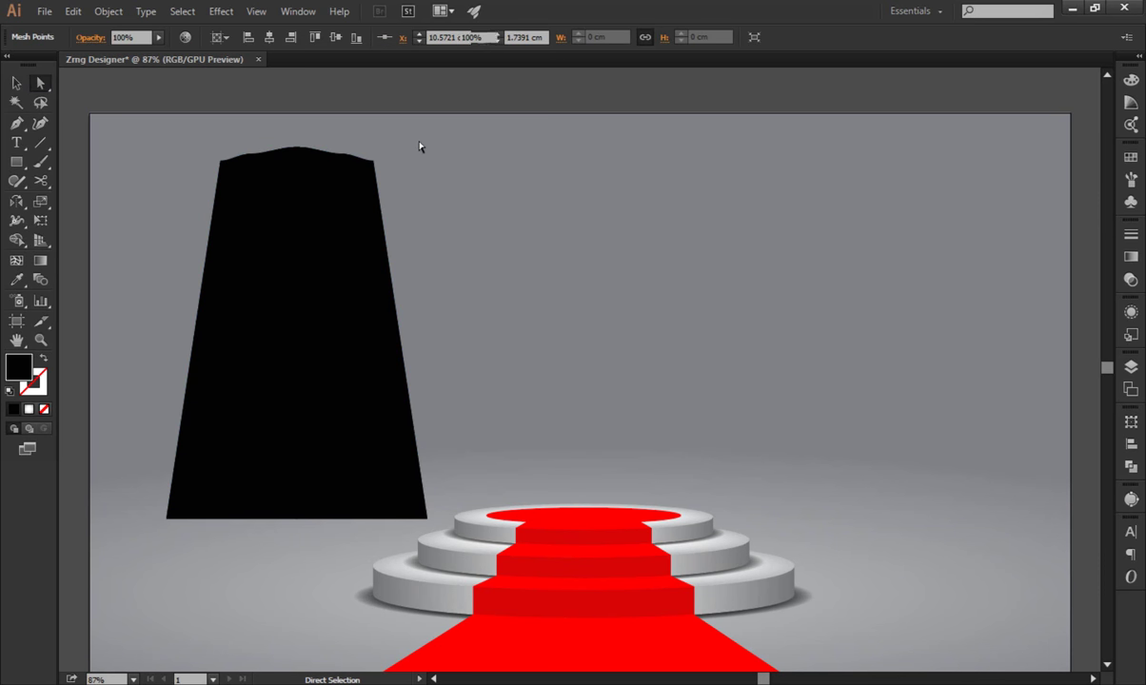
pyautogui.click(293, 210)
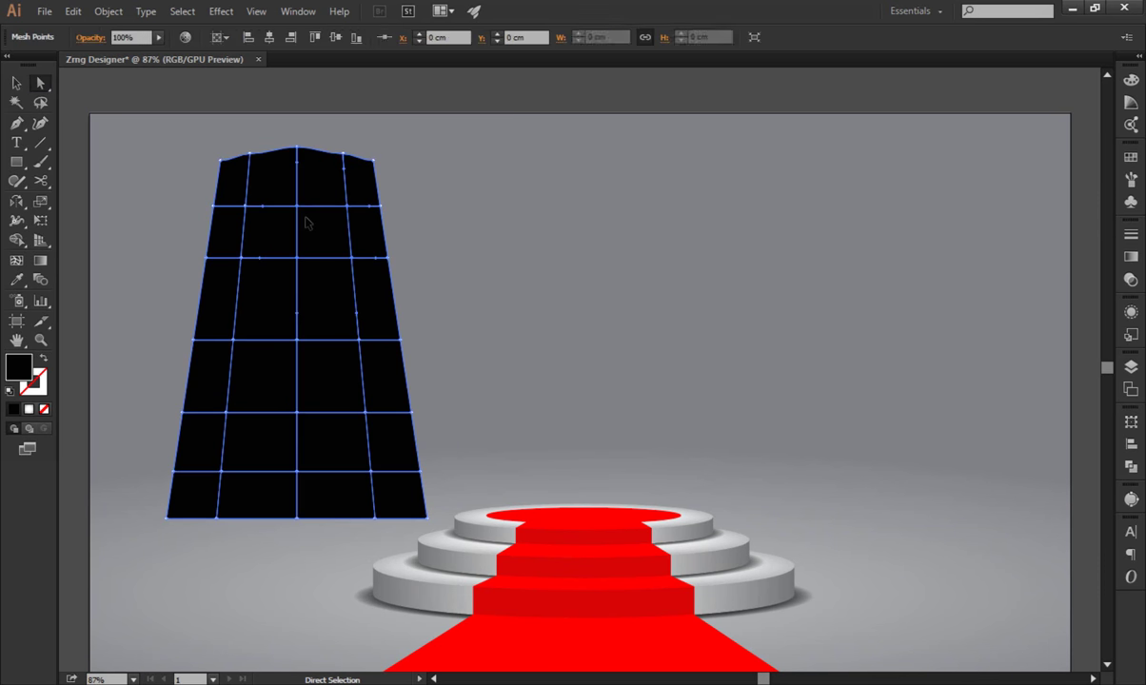
pyautogui.click(297, 145)
pyautogui.moveTo(305, 148); pyautogui.dragTo(271, 490)
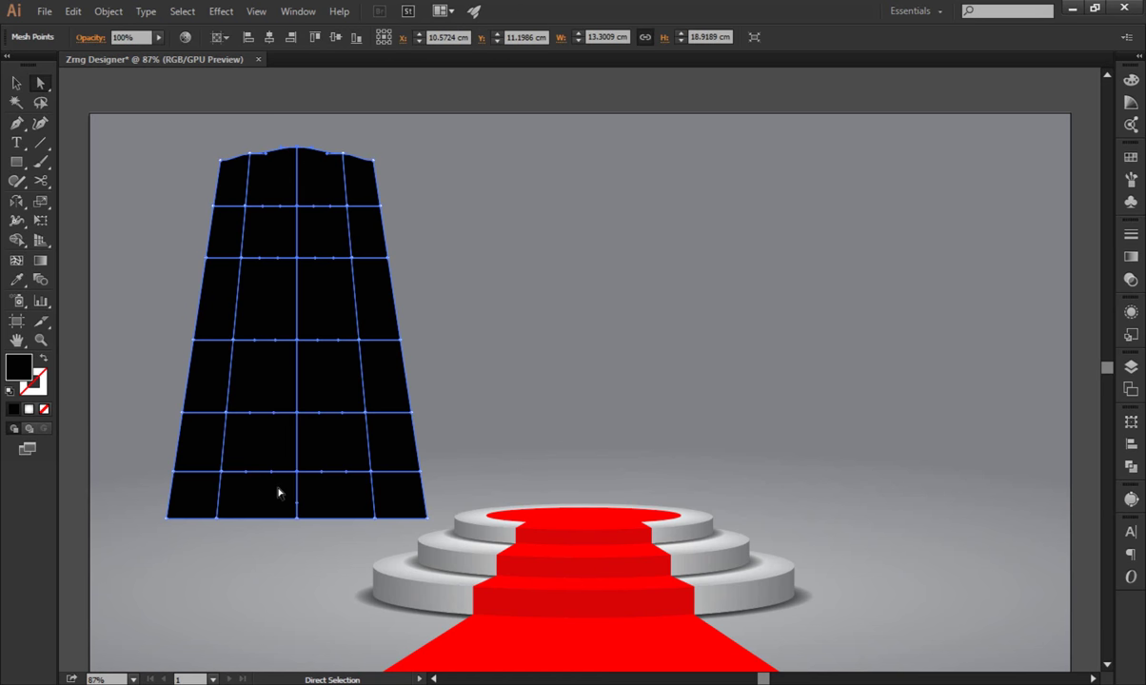
# Colour the central mesh points white ffffff and the lower centre points dark grey.
pyautogui.doubleClick(25, 367)
pyautogui.write('ffffff')
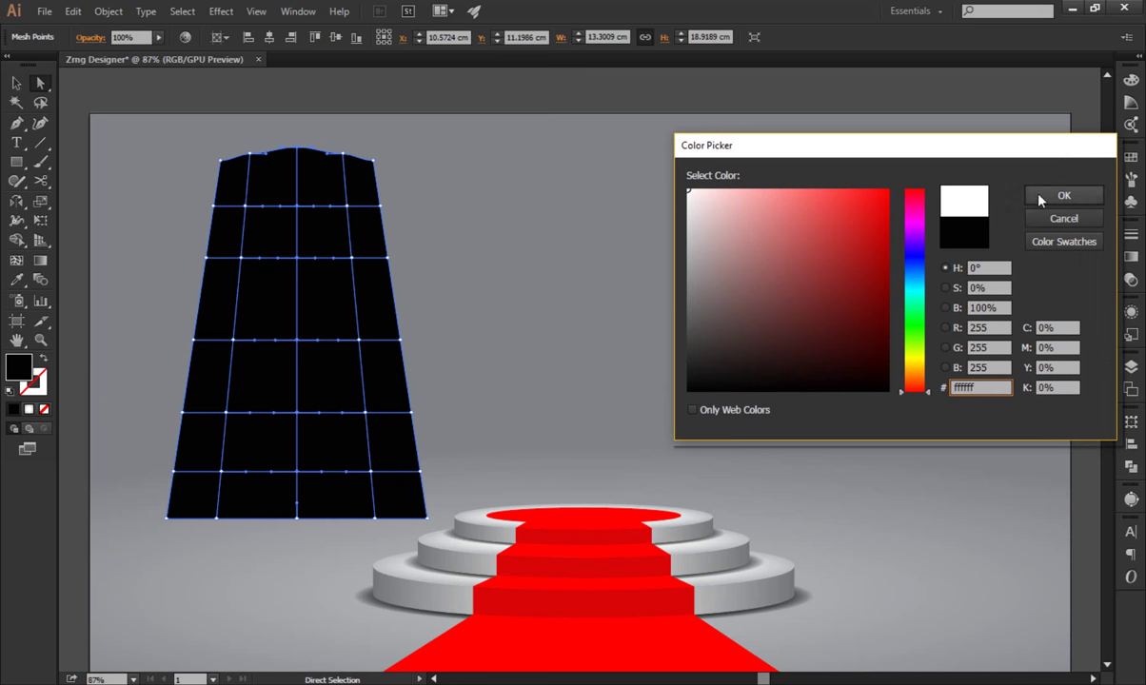
pyautogui.click(1063, 196)
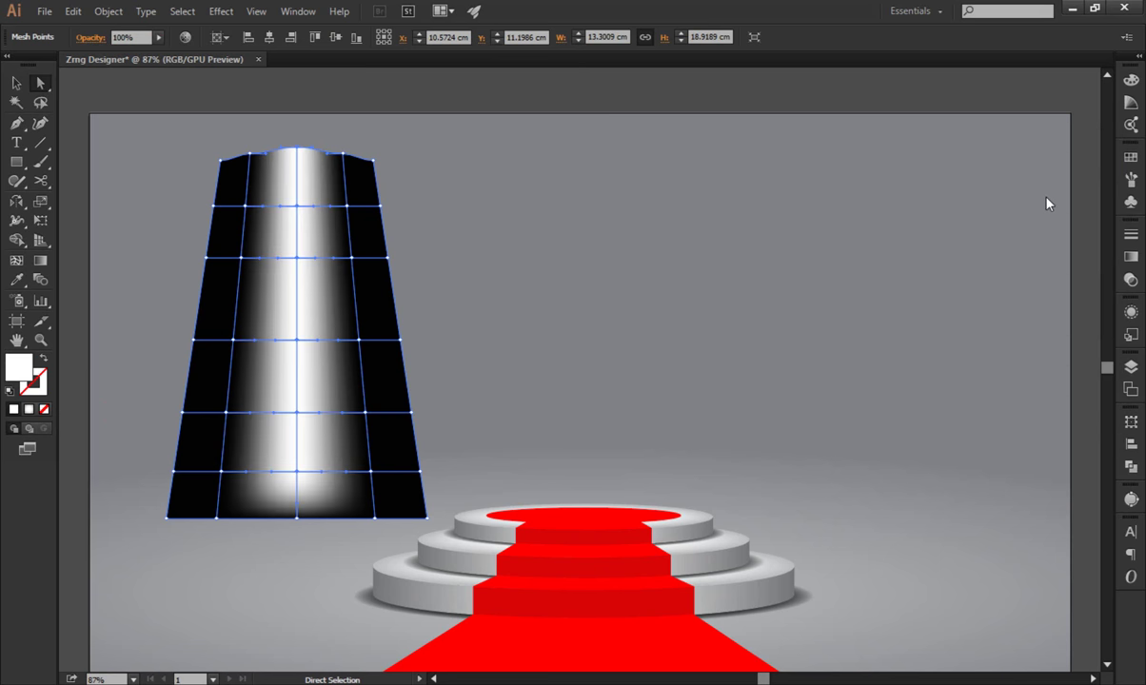
pyautogui.click(297, 471)
pyautogui.doubleClick(26, 367)
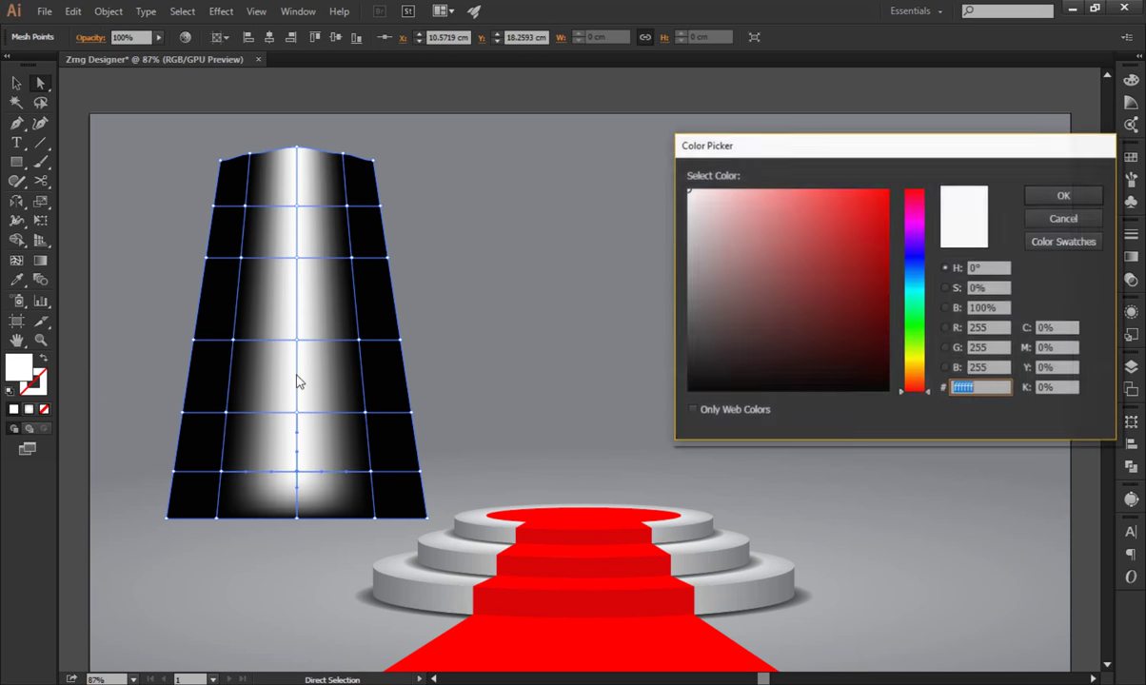
pyautogui.click(692, 352)
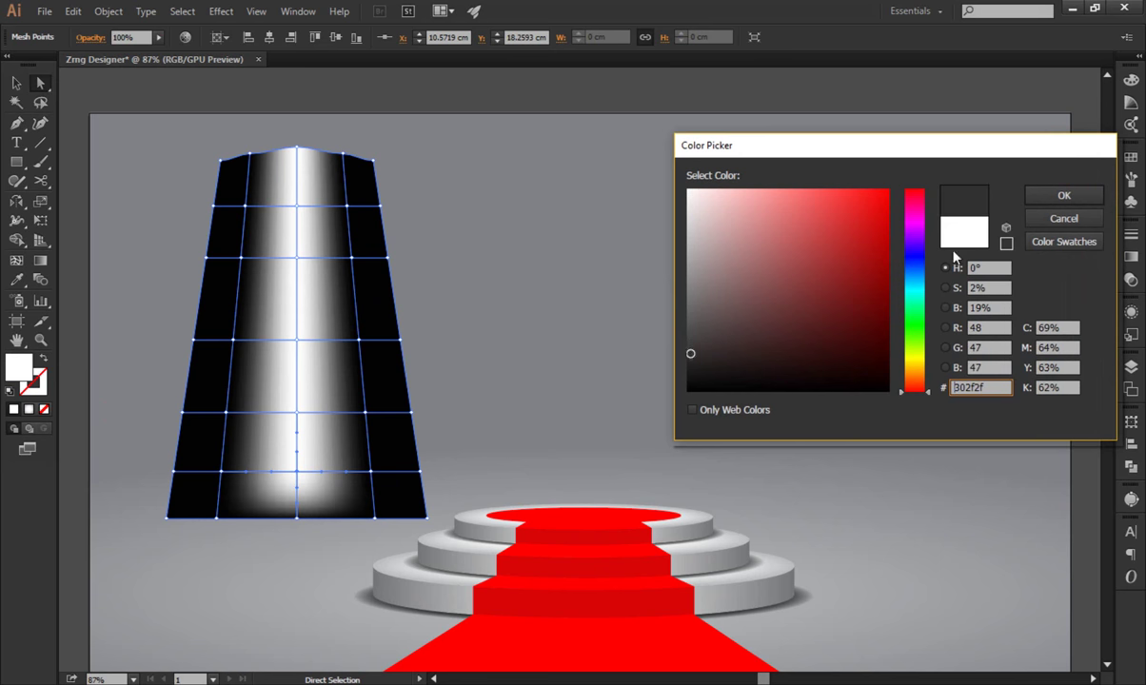
pyautogui.click(1047, 195)
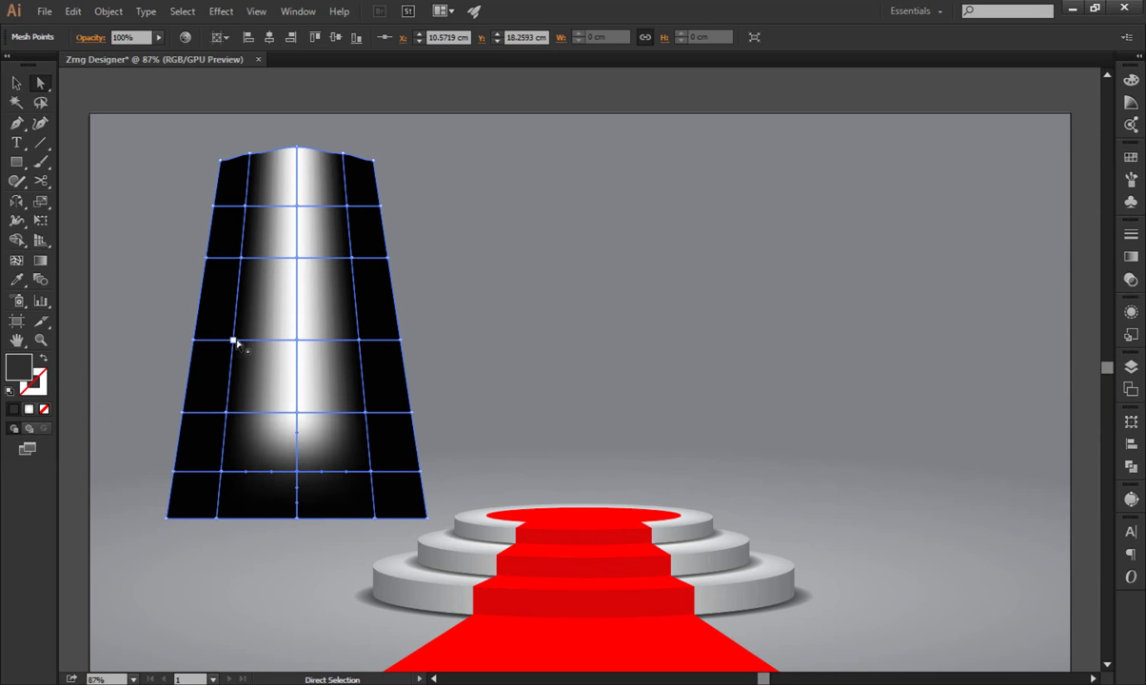
# Drag the left and right side mesh points outward to widen the beam downward.
pyautogui.moveTo(233, 340); pyautogui.dragTo(203, 341)
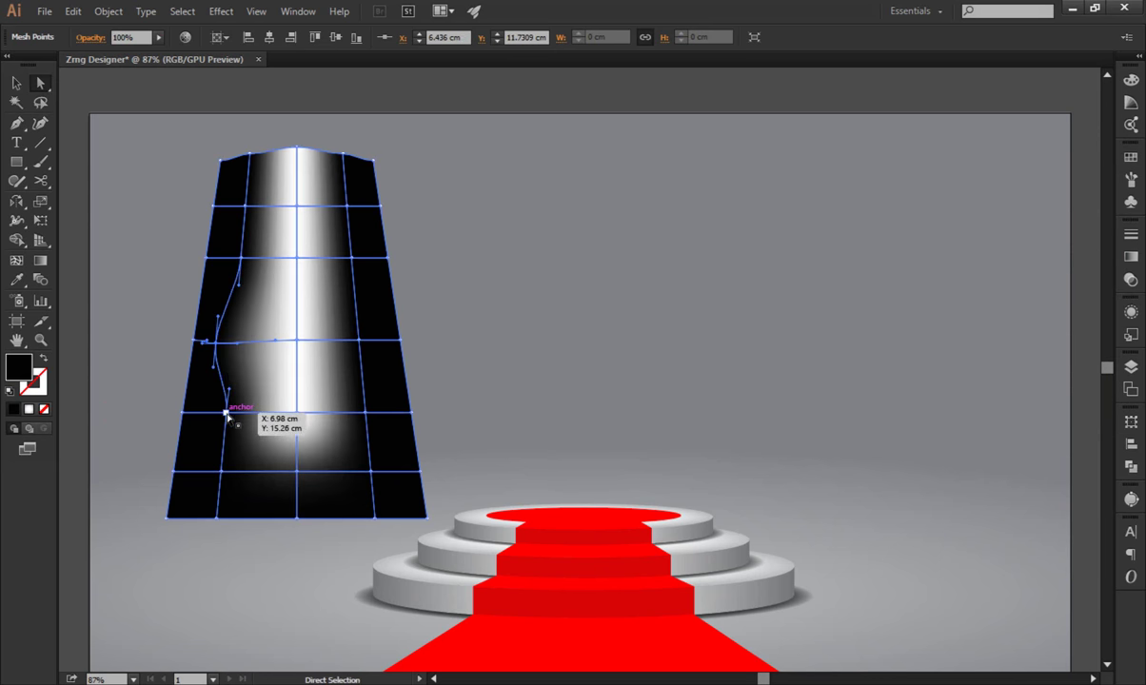
pyautogui.moveTo(225, 412); pyautogui.dragTo(211, 412)
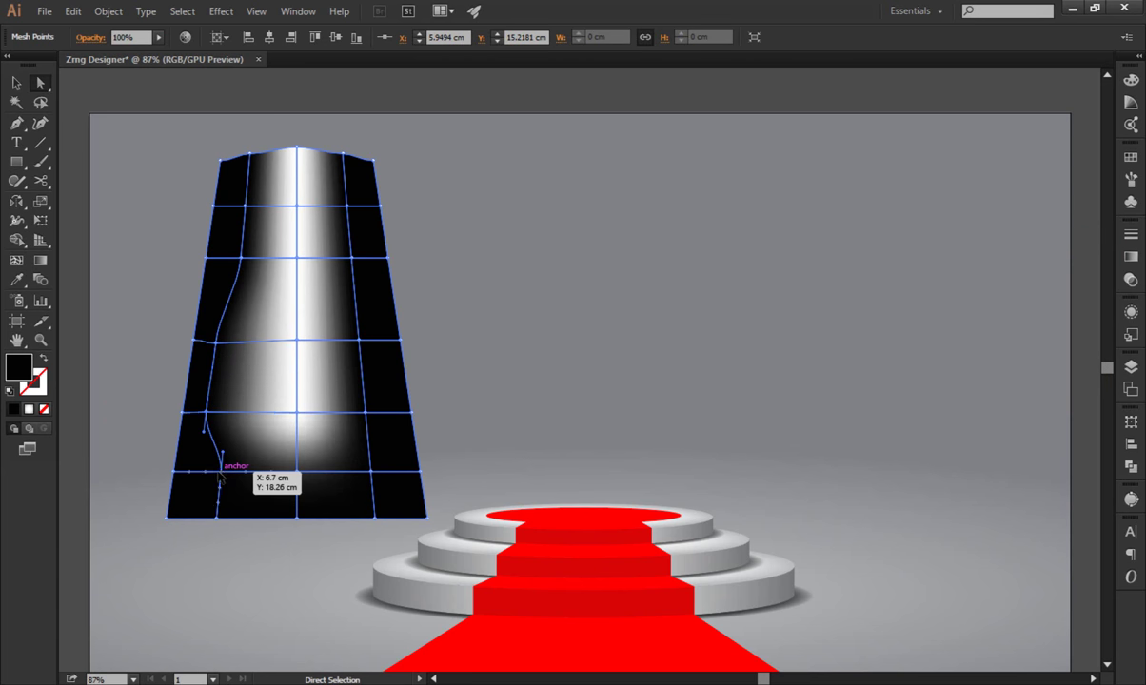
pyautogui.moveTo(219, 473); pyautogui.dragTo(186, 472)
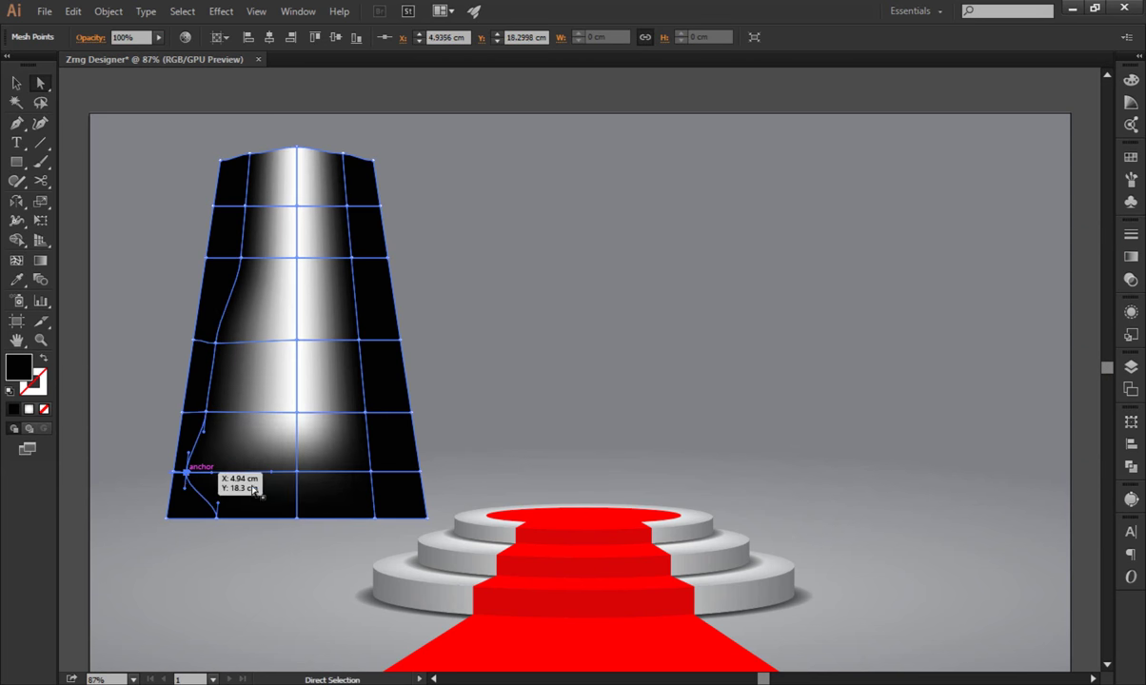
pyautogui.moveTo(372, 472); pyautogui.dragTo(405, 478)
pyautogui.moveTo(367, 421); pyautogui.dragTo(393, 421)
pyautogui.moveTo(366, 340); pyautogui.dragTo(377, 348)
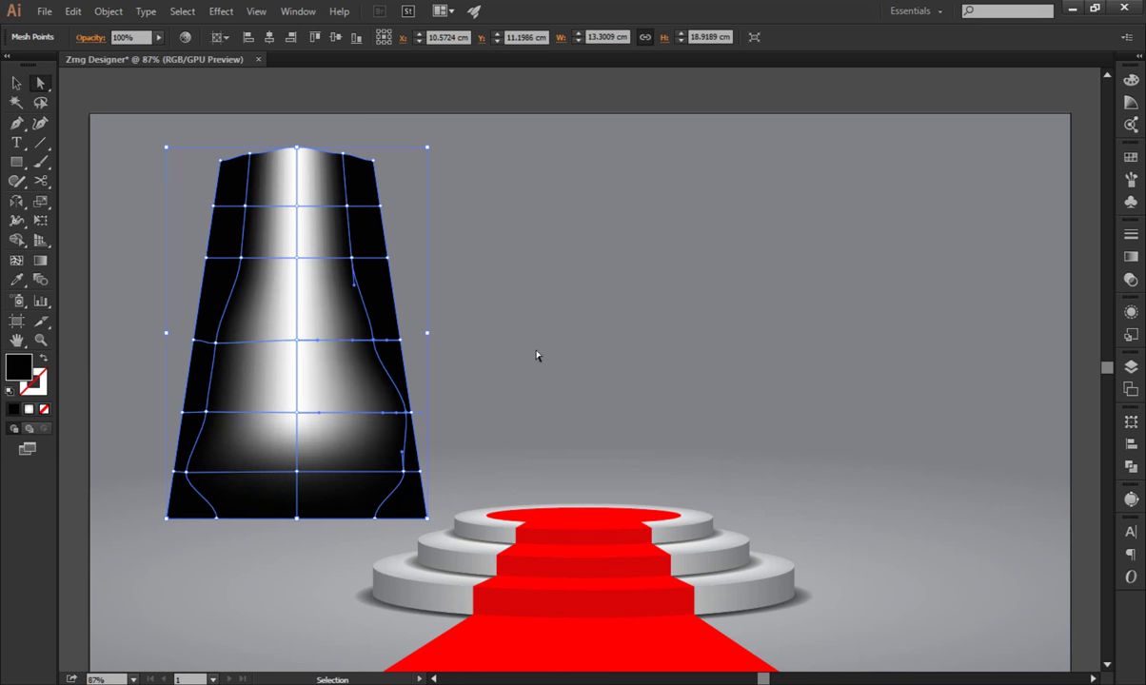
# Move the middle and upper-row side anchors outward to shape the beam.
pyautogui.press('a')
pyautogui.click(359, 340)
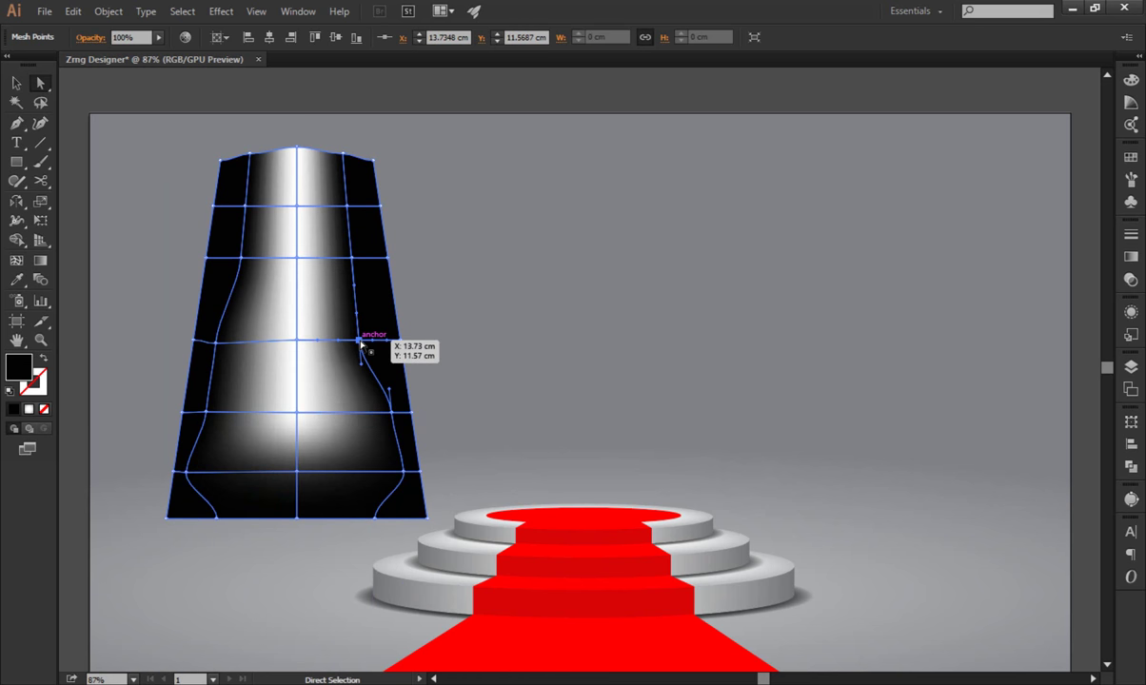
pyautogui.moveTo(359, 344); pyautogui.dragTo(386, 337)
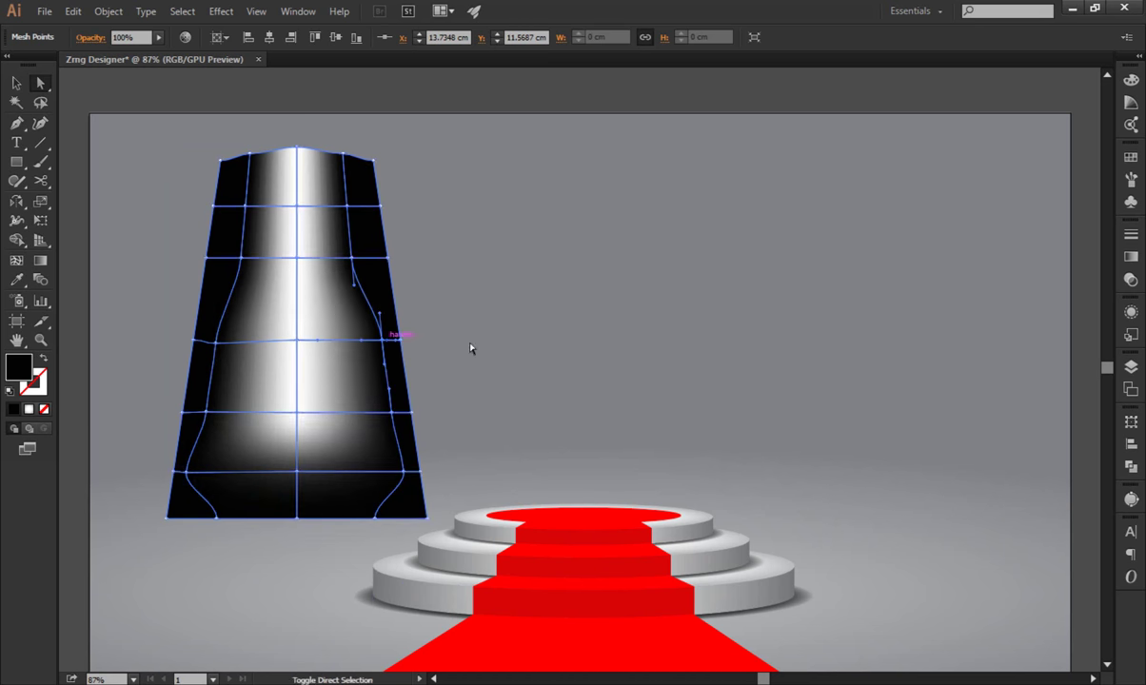
pyautogui.click(386, 302)
pyautogui.click(352, 257)
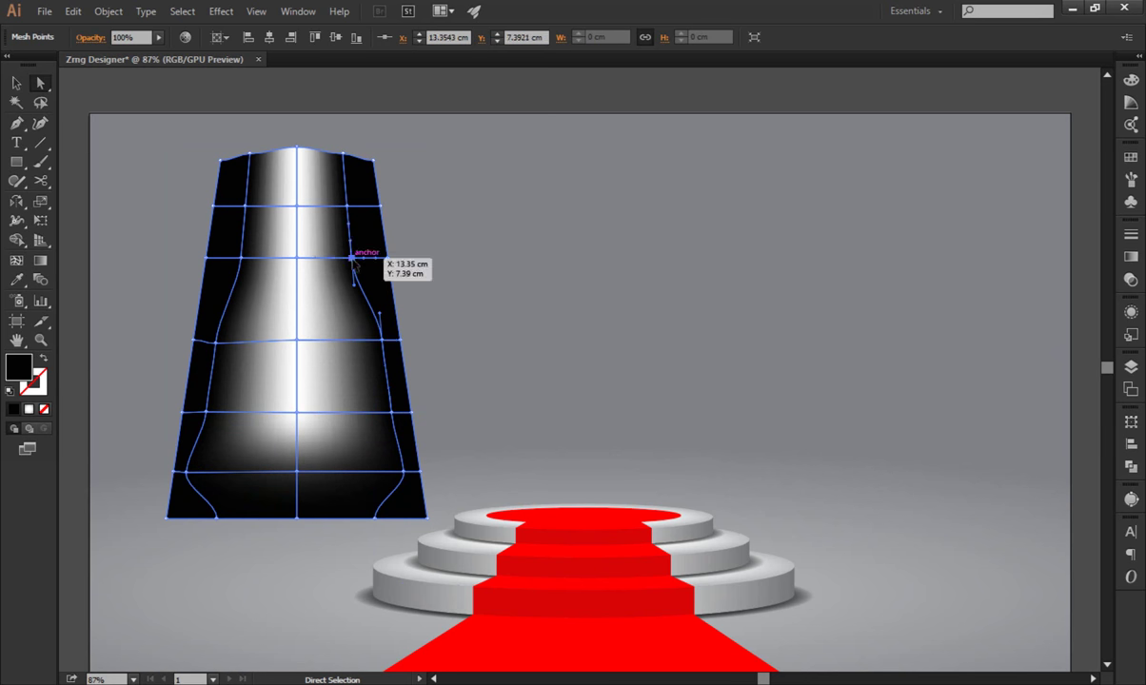
pyautogui.moveTo(352, 257); pyautogui.dragTo(375, 257)
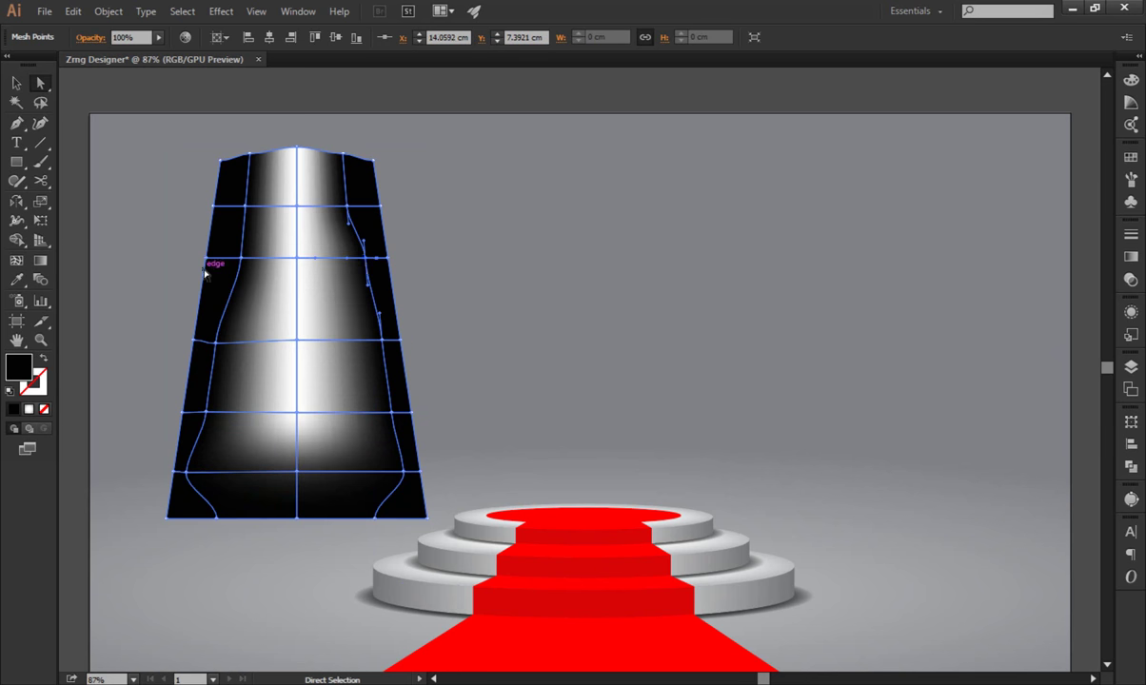
pyautogui.click(240, 257)
pyautogui.moveTo(240, 257); pyautogui.dragTo(221, 257)
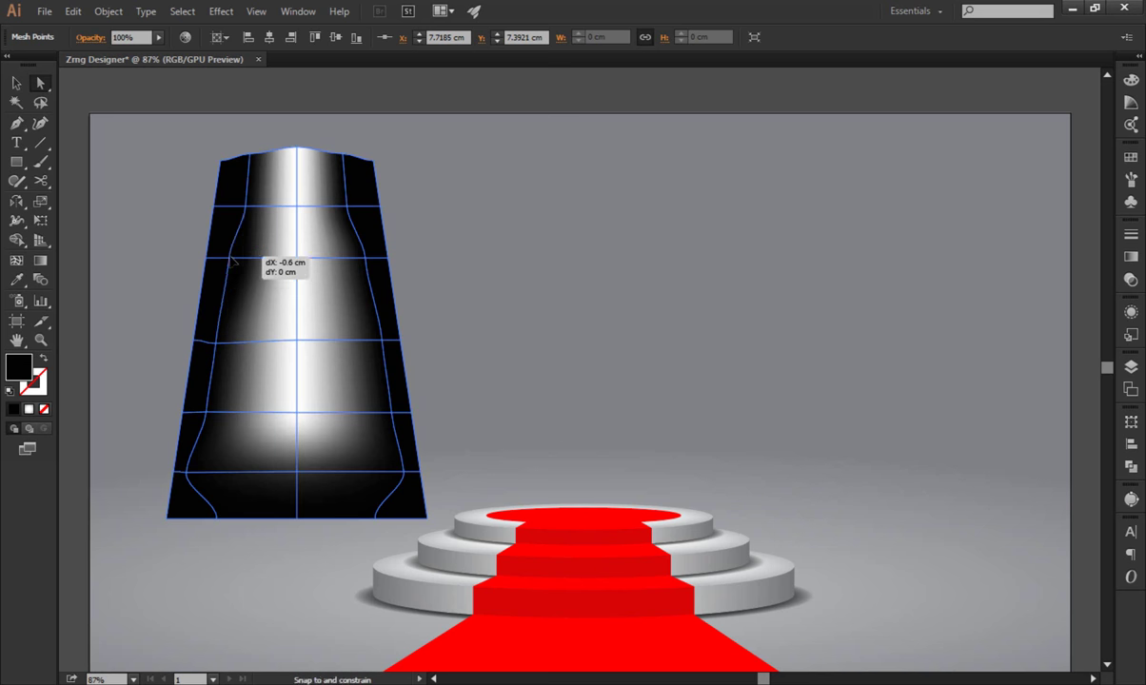
pyautogui.click(16, 83)
# Set the light-beam mesh to Screen blend mode so its black areas disappear.
pyautogui.click(126, 193)
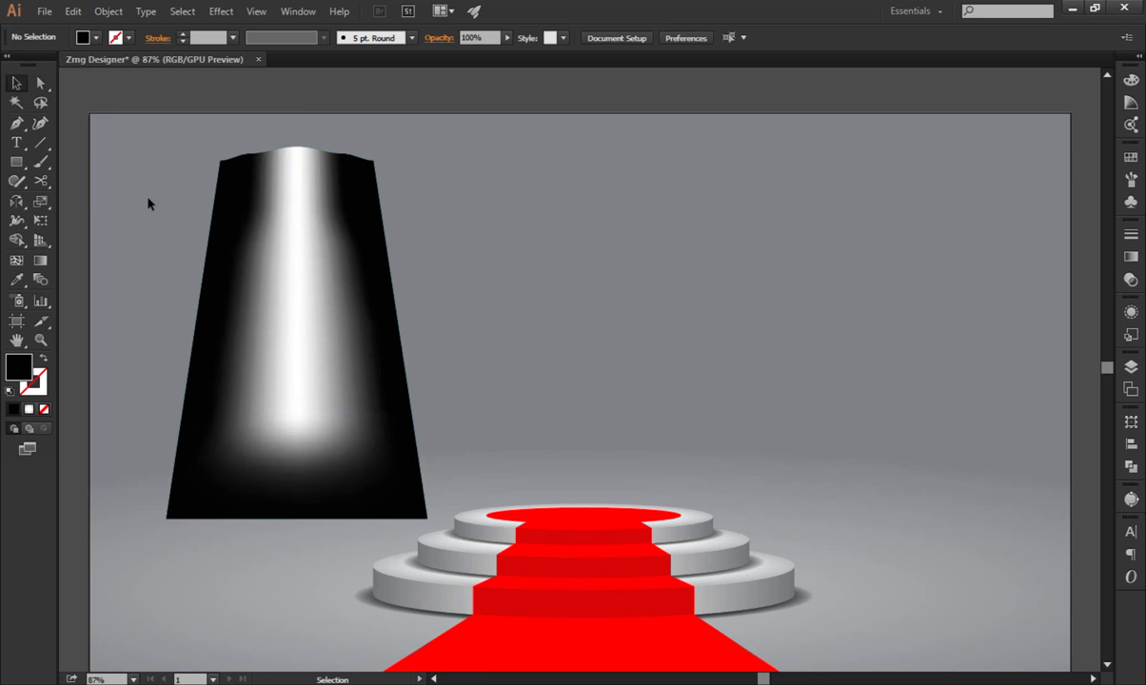
pyautogui.click(228, 210)
pyautogui.click(1131, 279)
pyautogui.click(971, 244)
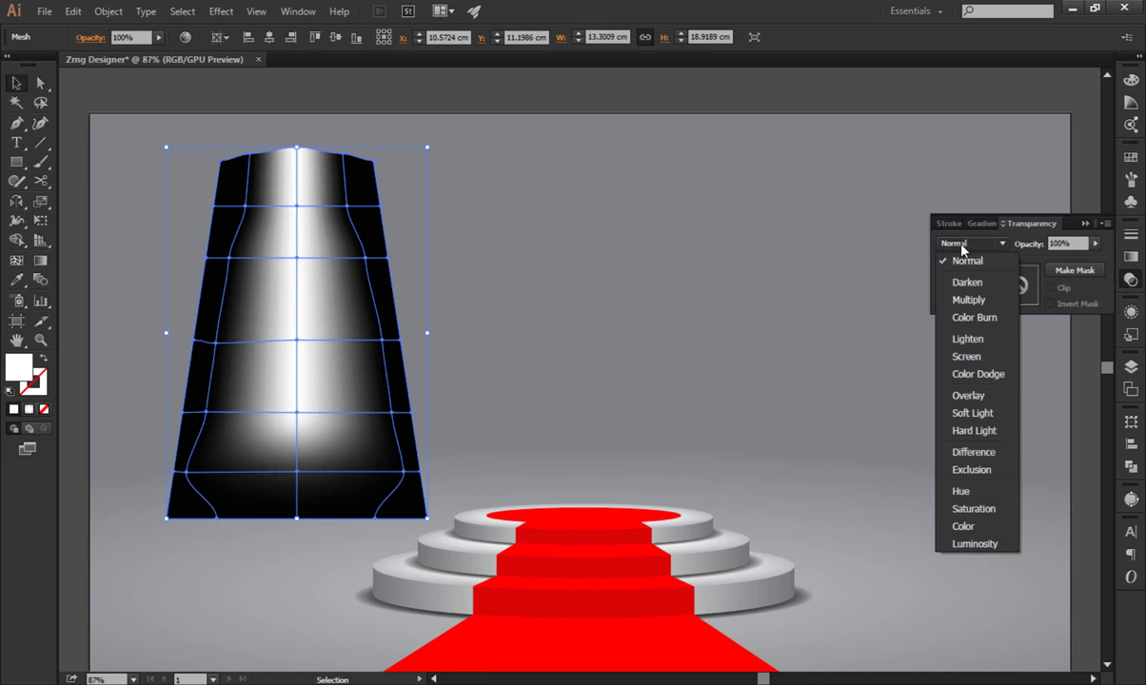
pyautogui.click(967, 358)
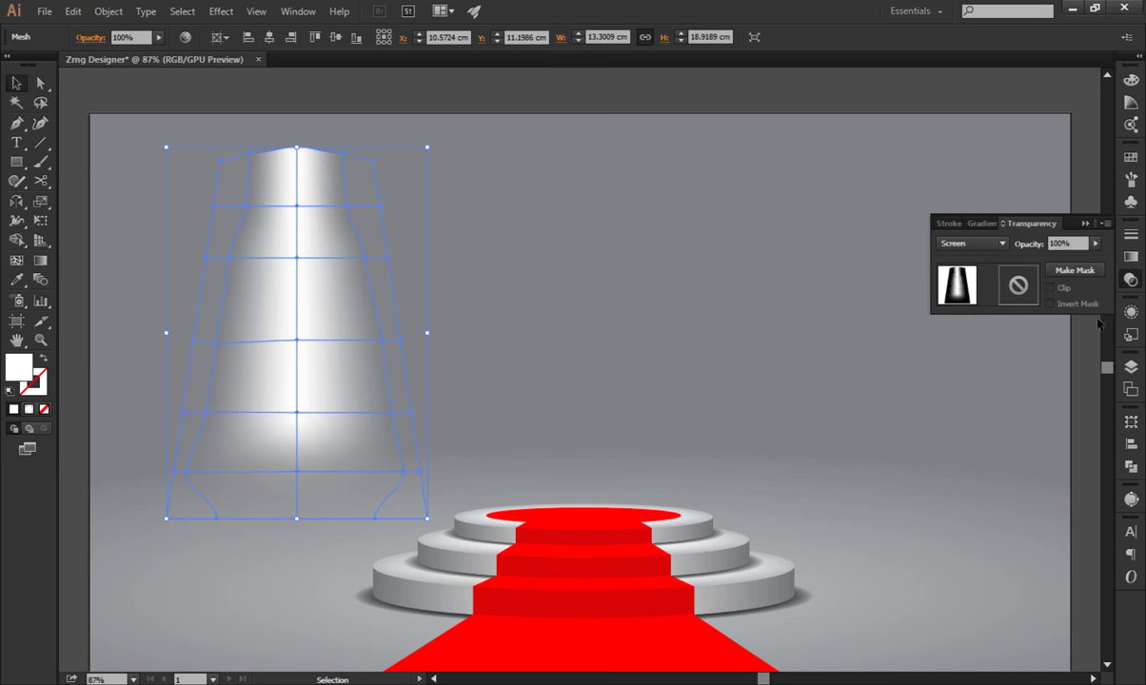
pyautogui.click(927, 336)
# Colour the beam's bottom centre mesh point grey #a09f9f to dim the lower glow.
pyautogui.click(356, 404)
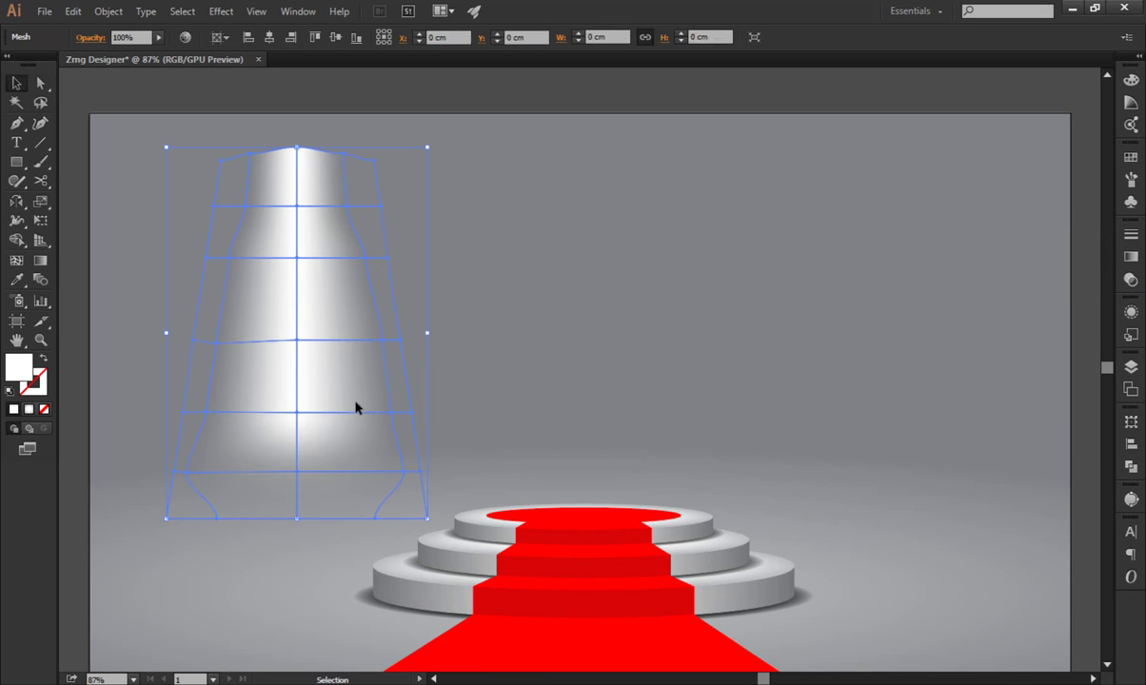
pyautogui.click(40, 83)
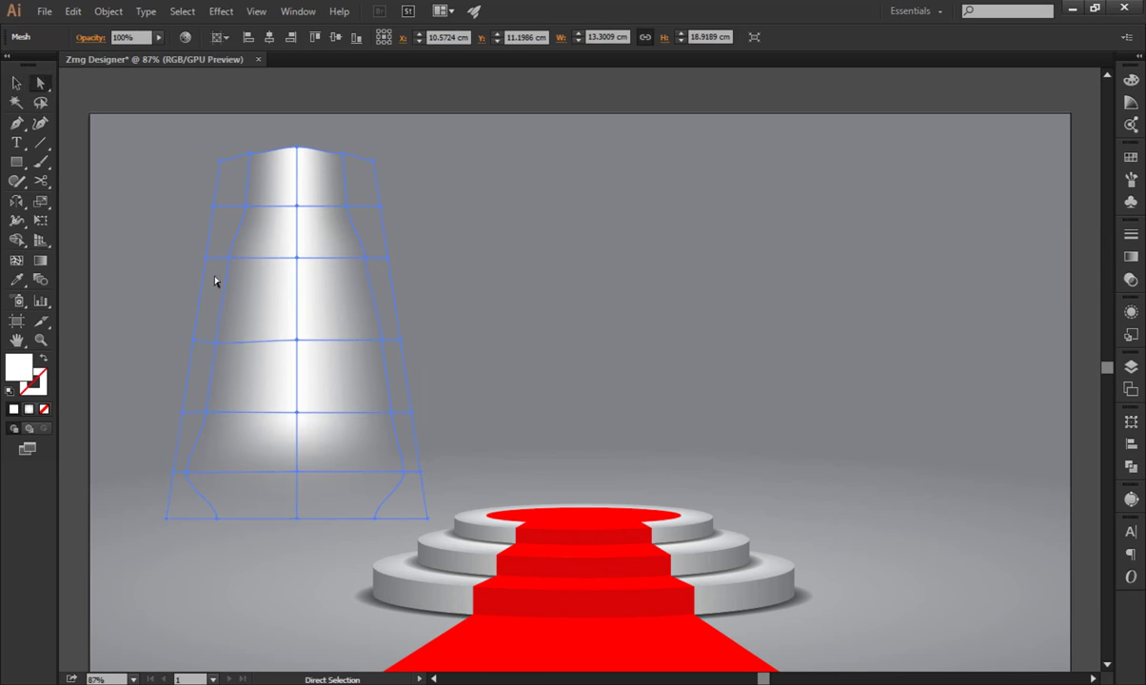
pyautogui.click(297, 413)
pyautogui.doubleClick(21, 362)
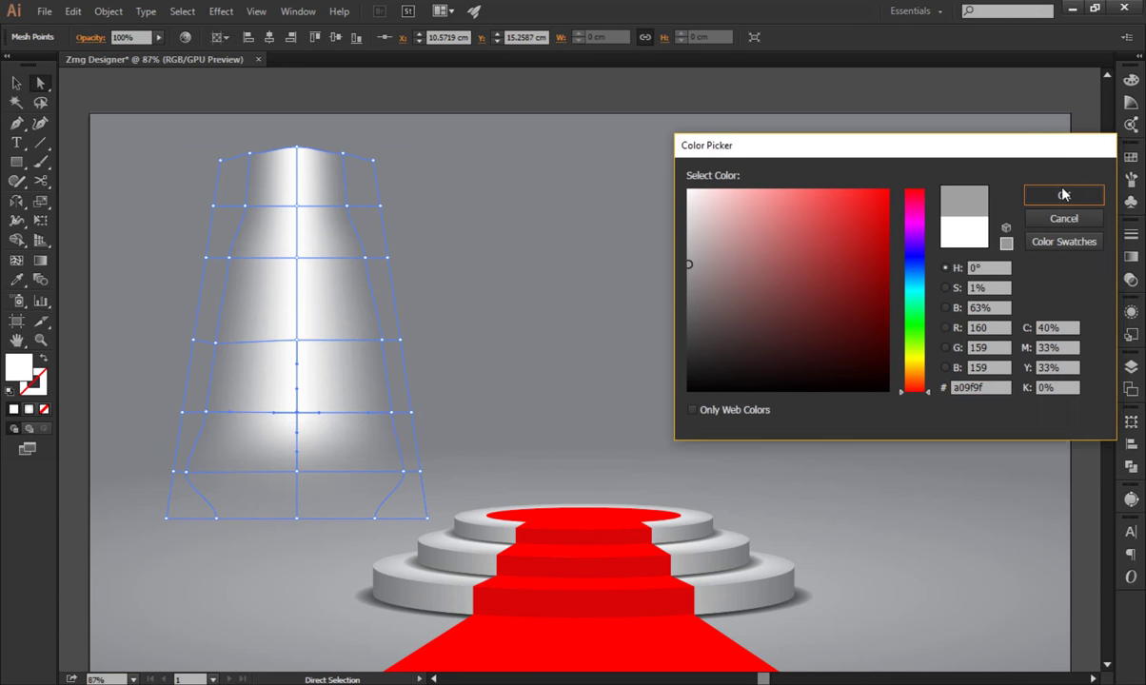
pyautogui.click(1063, 195)
pyautogui.click(17, 85)
pyautogui.click(115, 301)
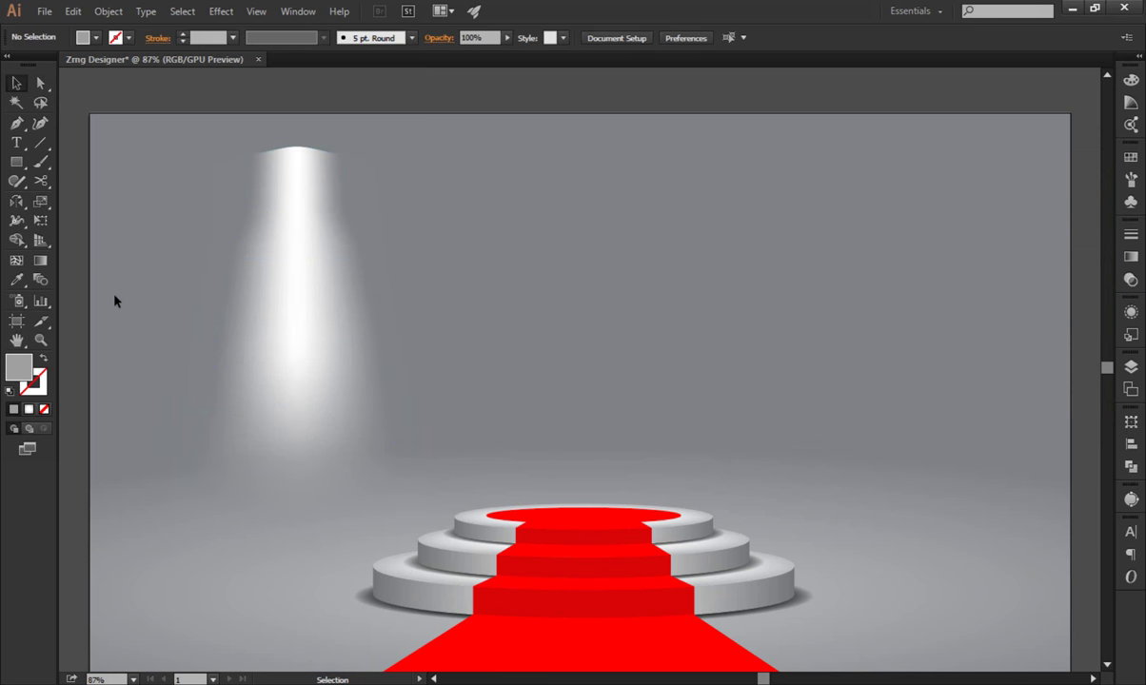
pyautogui.click(261, 327)
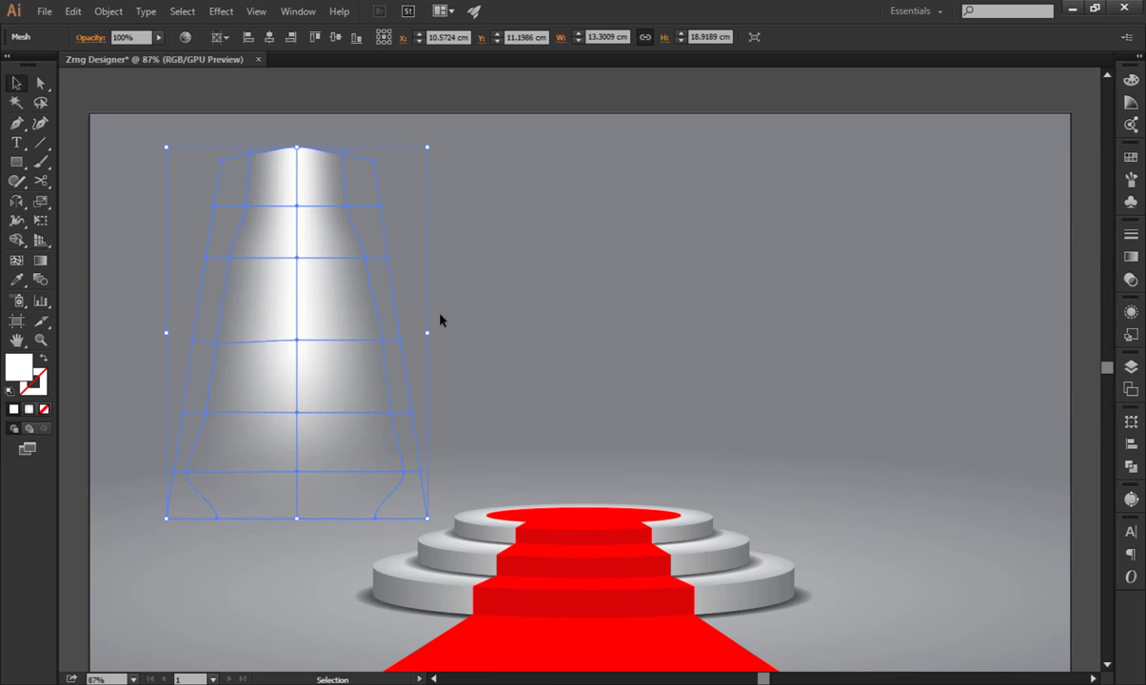
# Perspective-distort the beam, widening its base and narrowing its top.
pyautogui.click(43, 227)
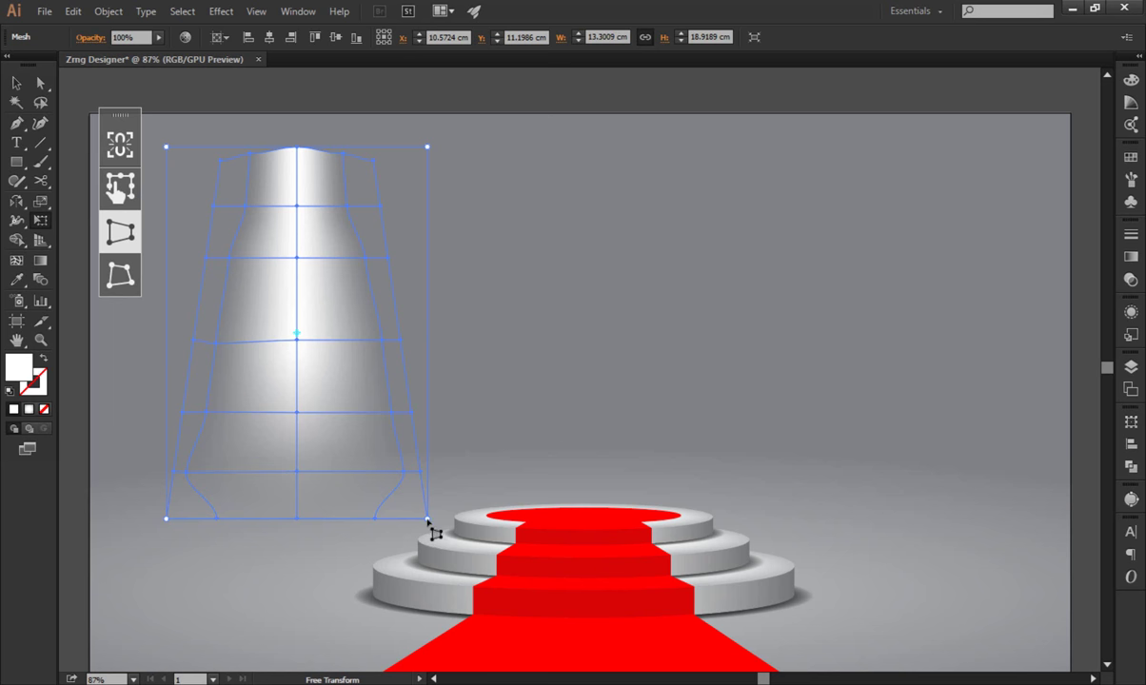
pyautogui.moveTo(427, 520); pyautogui.dragTo(476, 519)
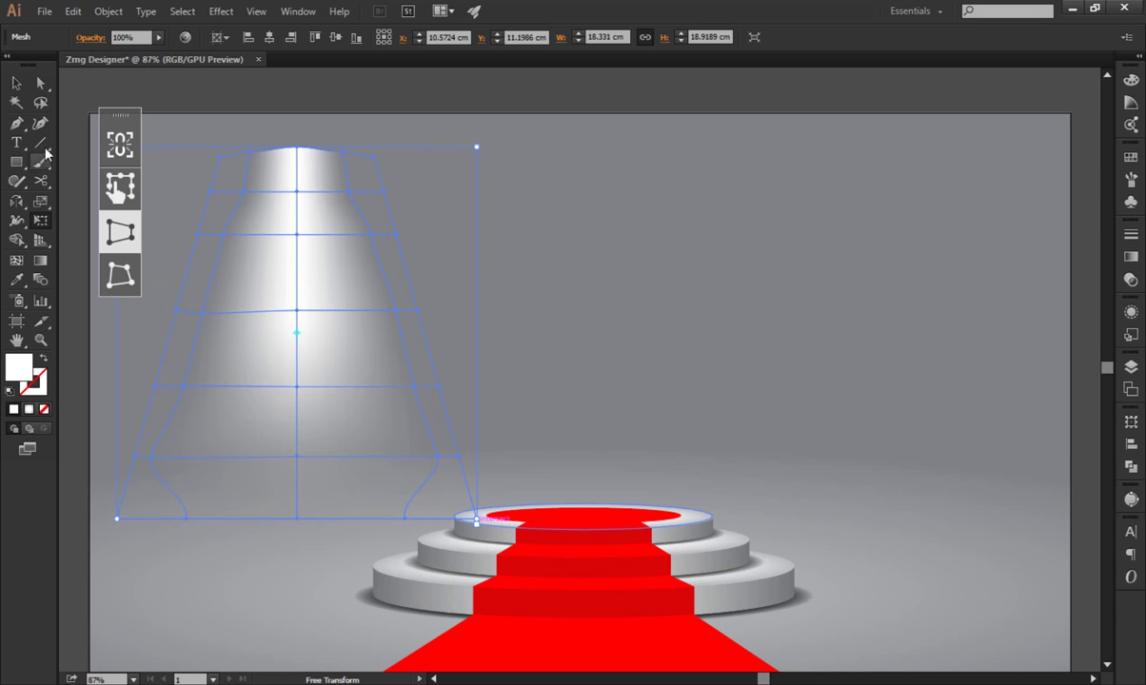
pyautogui.moveTo(476, 149); pyautogui.dragTo(417, 148)
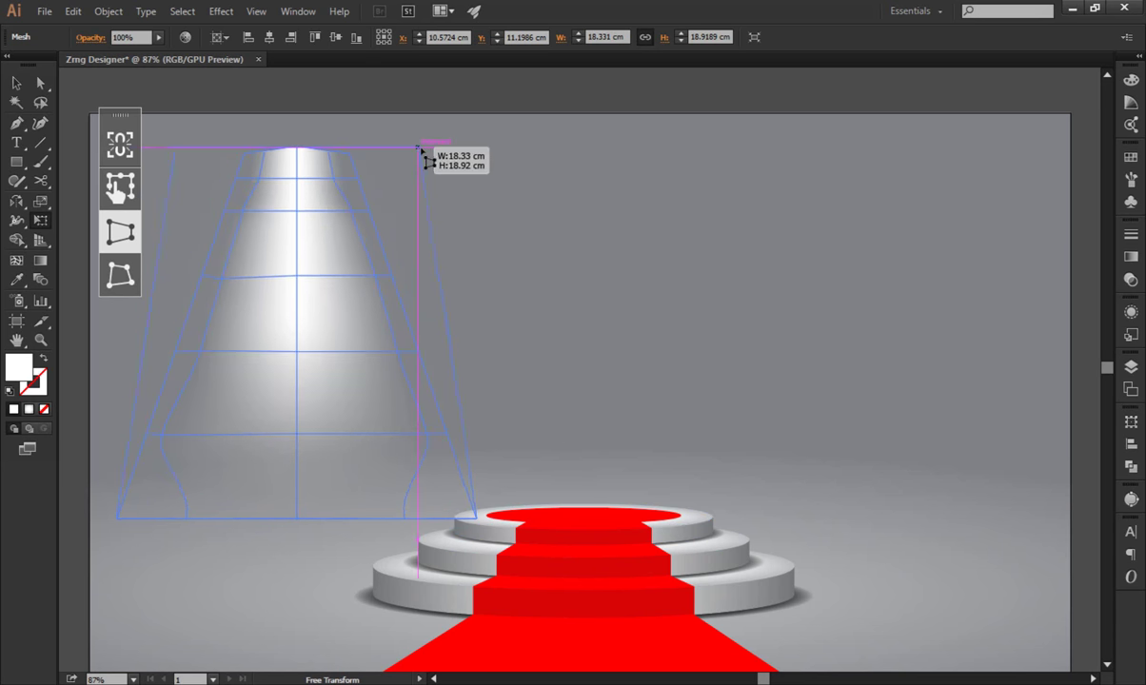
# Move the beam and centre it horizontally on the artboard above the podium.
pyautogui.click(13, 89)
pyautogui.click(158, 84)
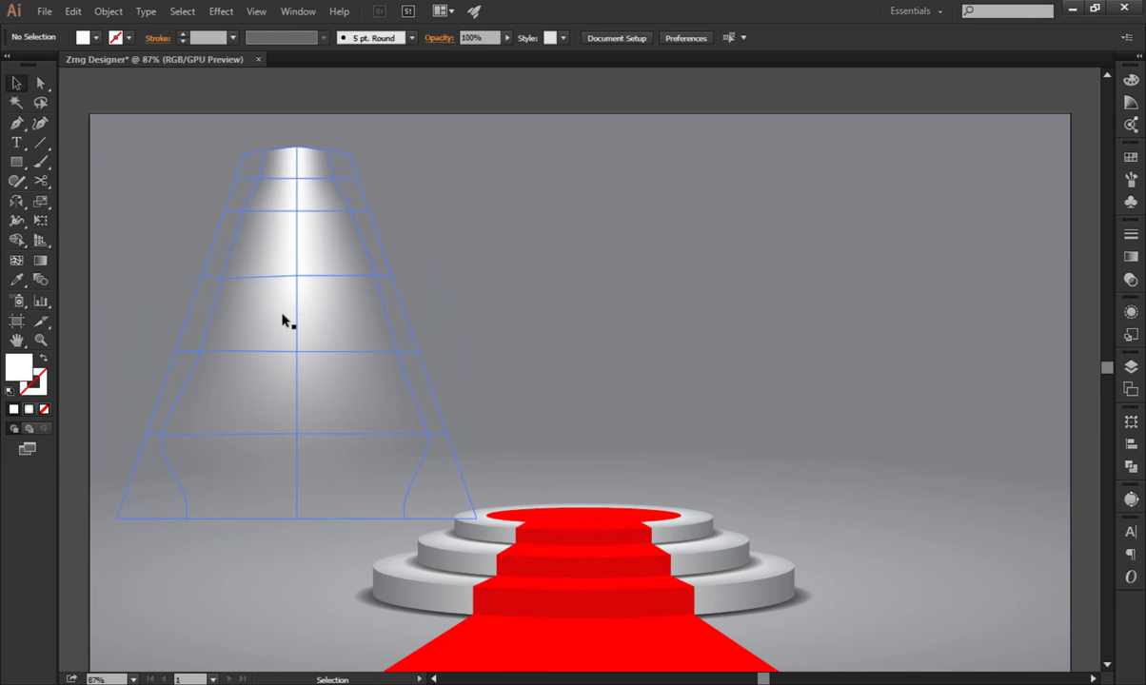
pyautogui.moveTo(283, 320); pyautogui.dragTo(458, 295)
pyautogui.click(271, 38)
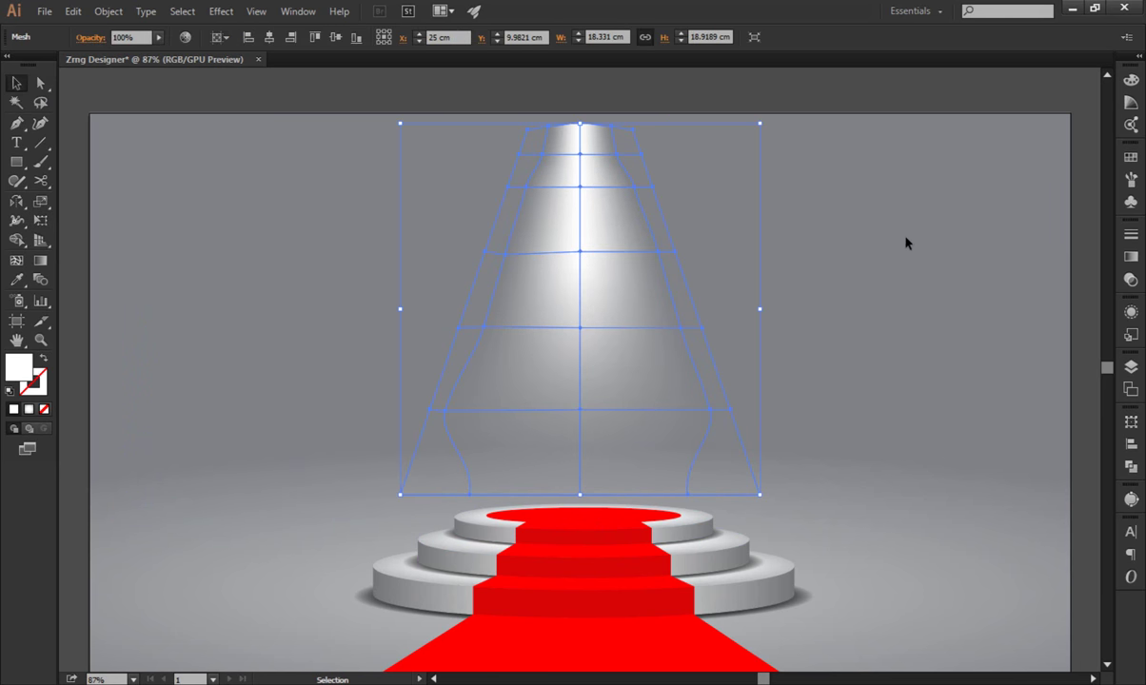
pyautogui.click(909, 245)
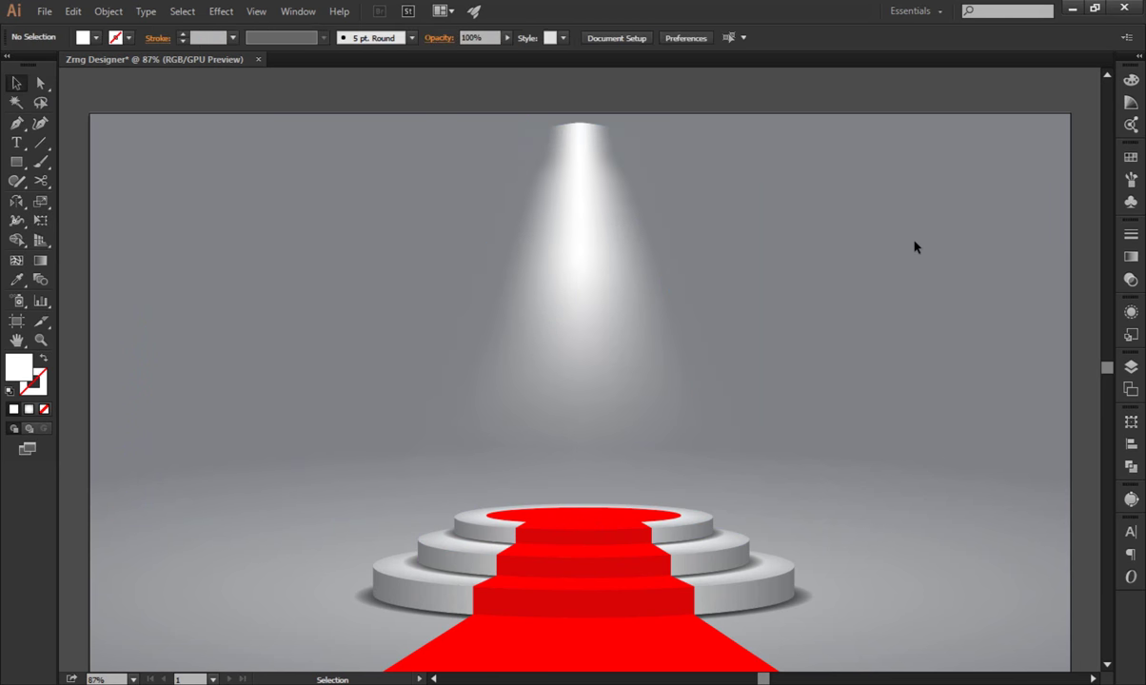
pyautogui.click(545, 307)
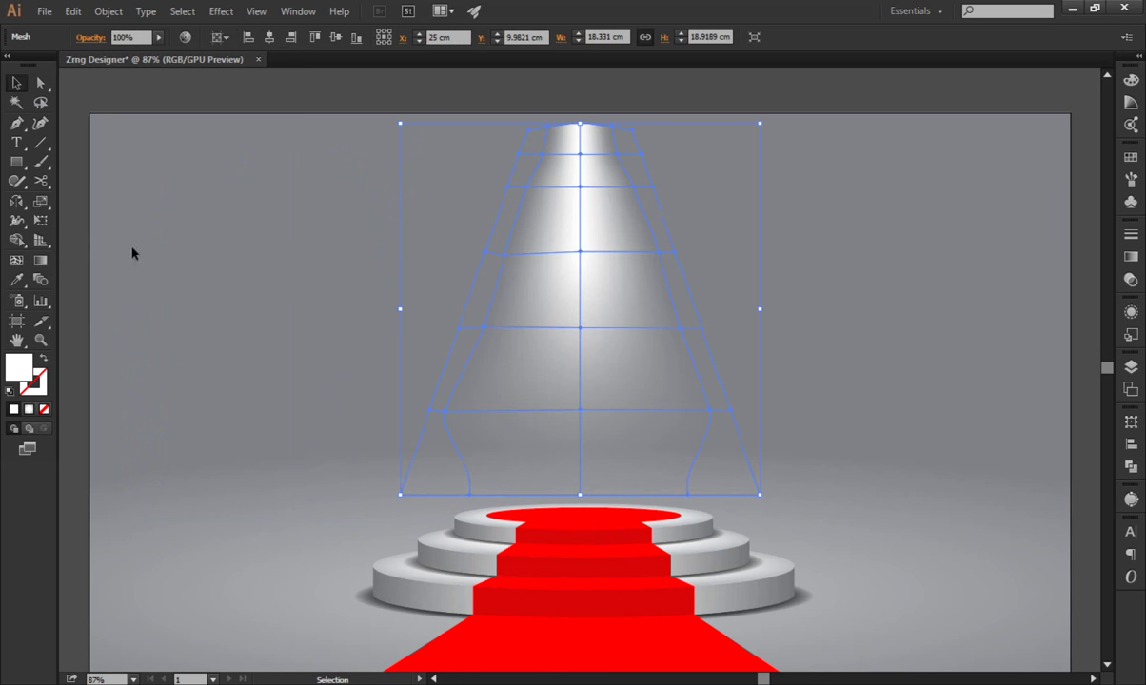
pyautogui.click(17, 262)
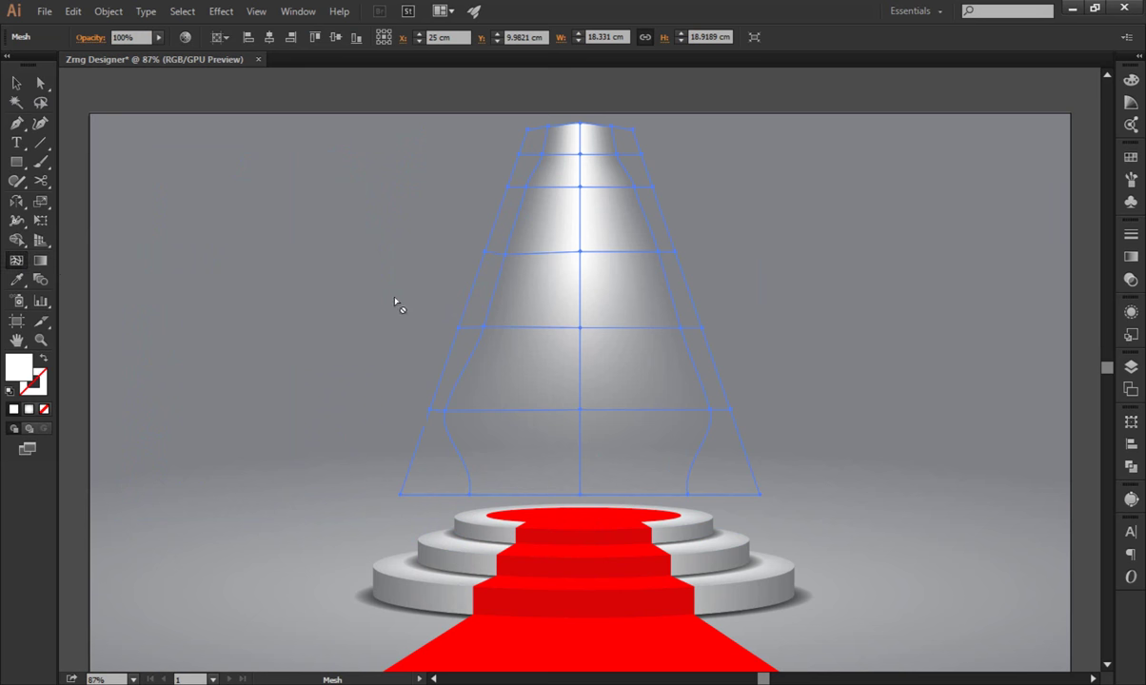
# Add vertical mesh lines down the left and right sides of the beam.
pyautogui.click(499, 328)
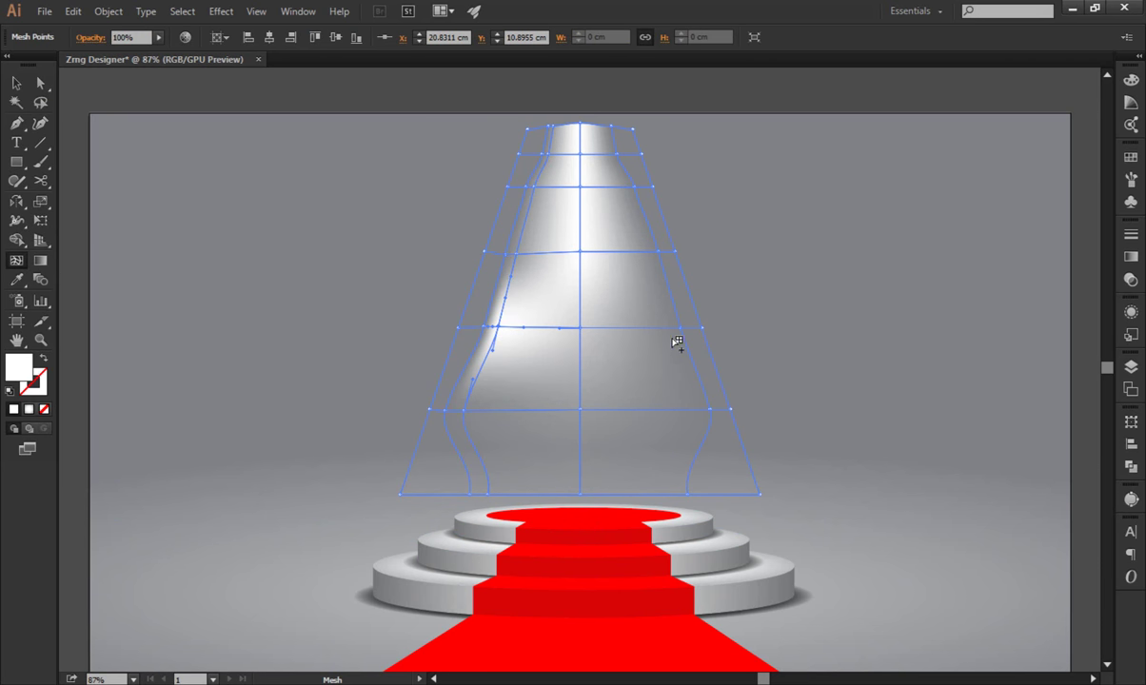
pyautogui.click(673, 328)
pyautogui.click(40, 83)
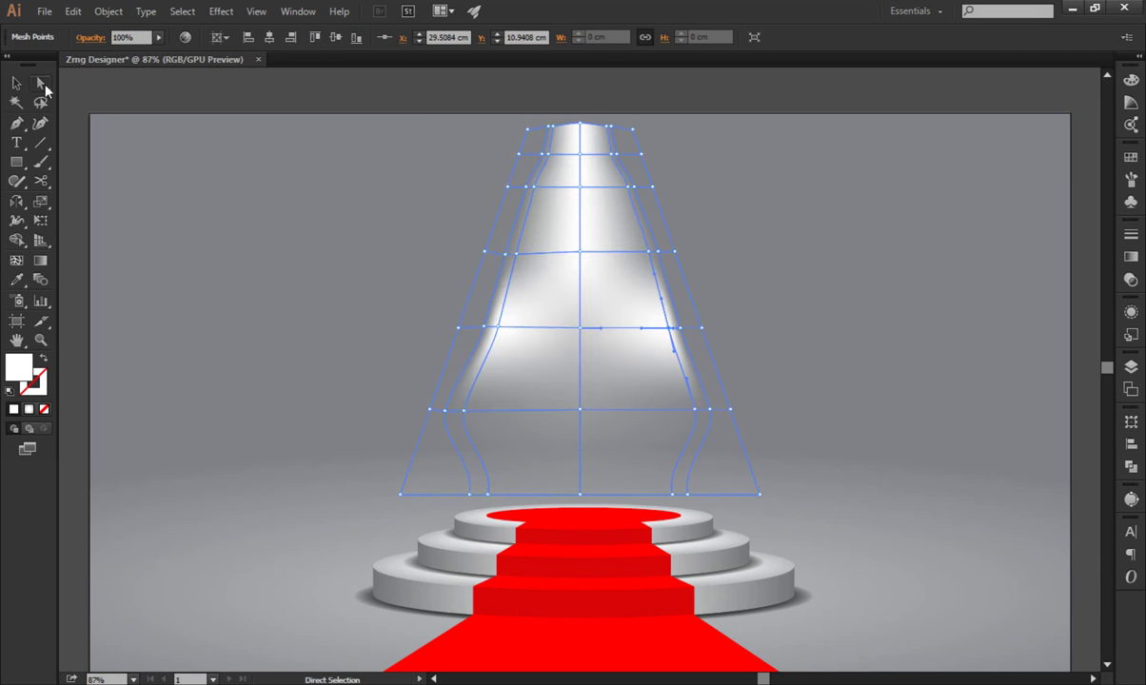
pyautogui.click(495, 329)
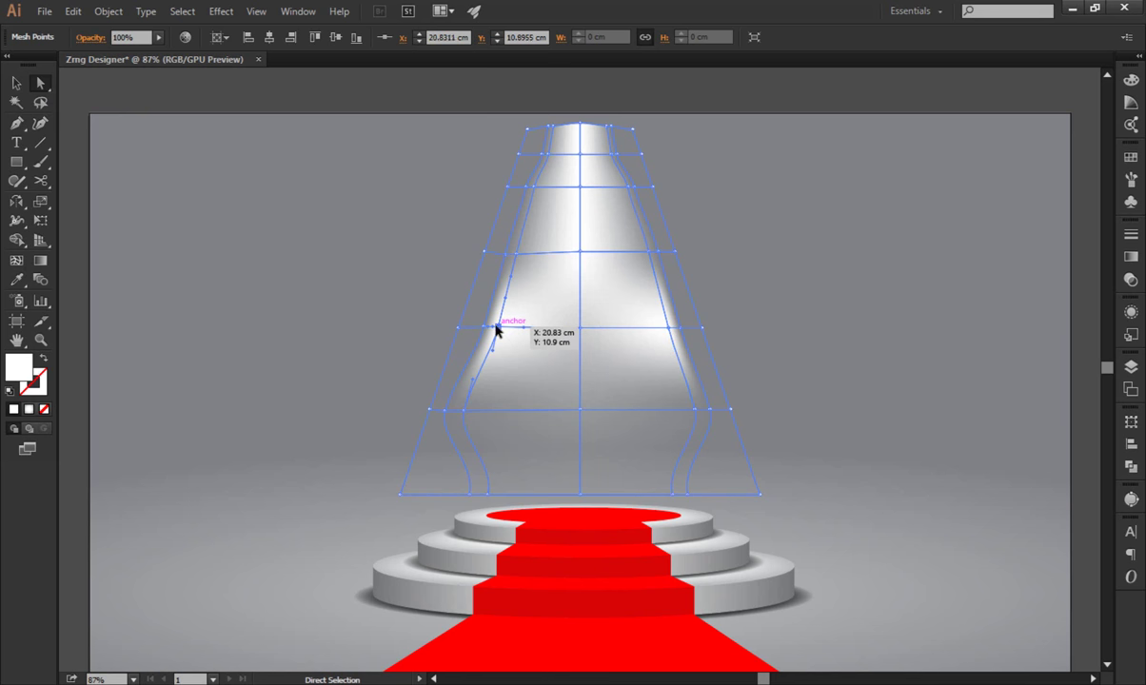
pyautogui.click(669, 329)
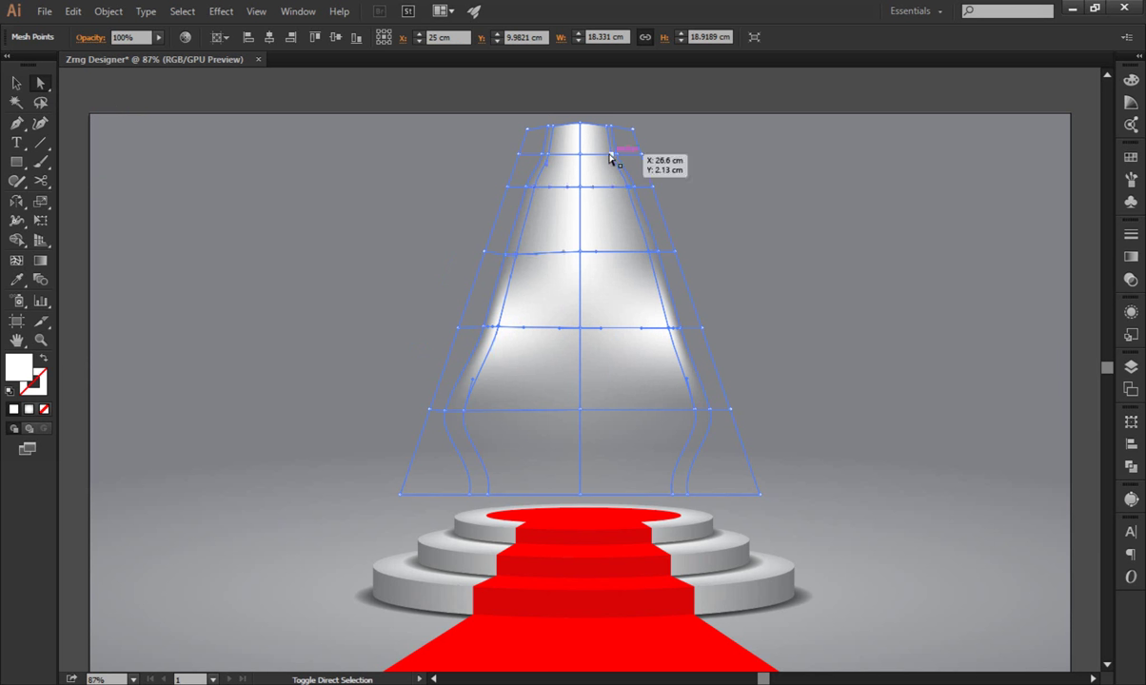
# Give the mesh point near the beam's top-left a dark grey fill.
pyautogui.click(549, 155)
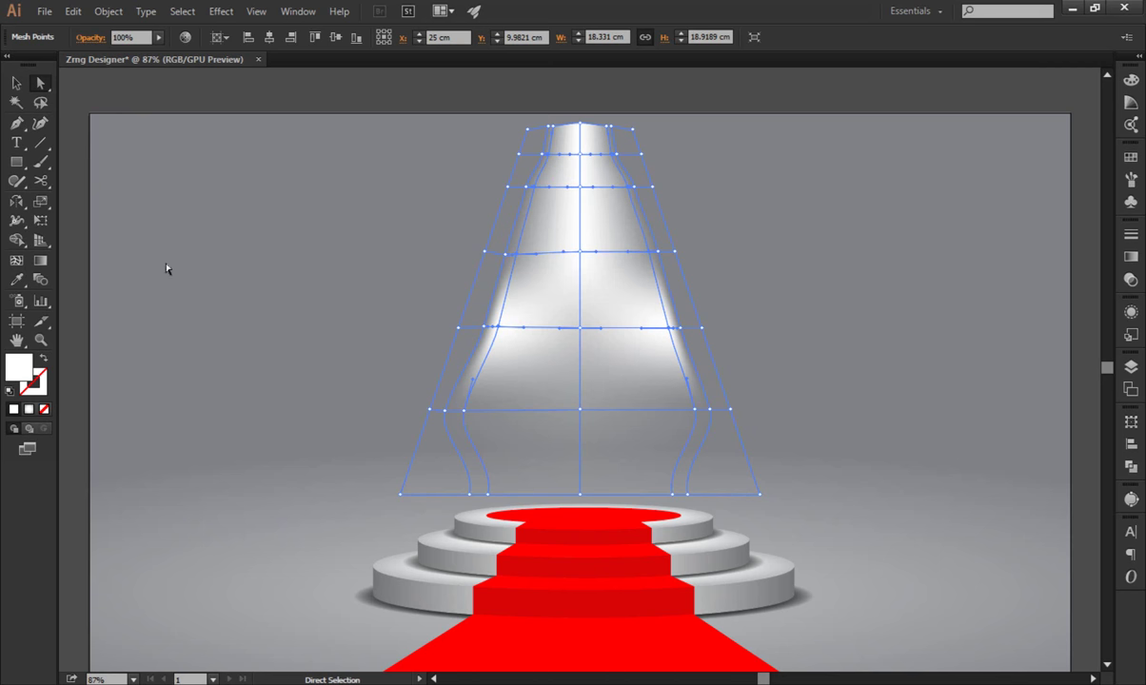
pyautogui.doubleClick(26, 370)
pyautogui.click(690, 346)
pyautogui.click(1038, 200)
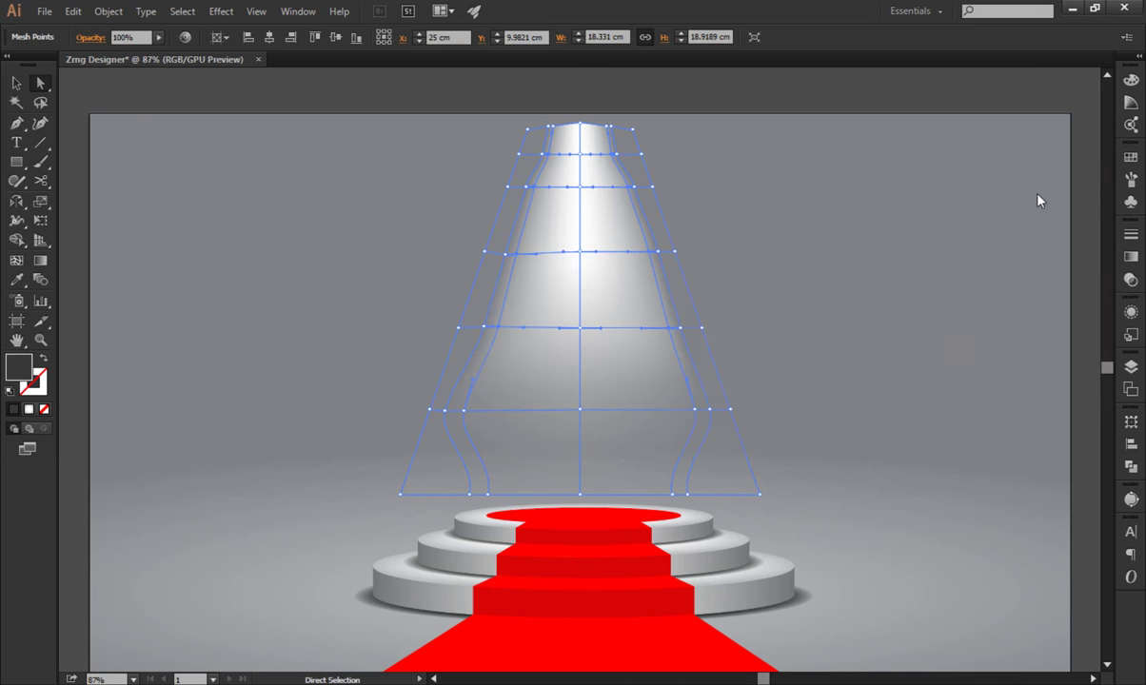
pyautogui.click(17, 83)
pyautogui.click(173, 286)
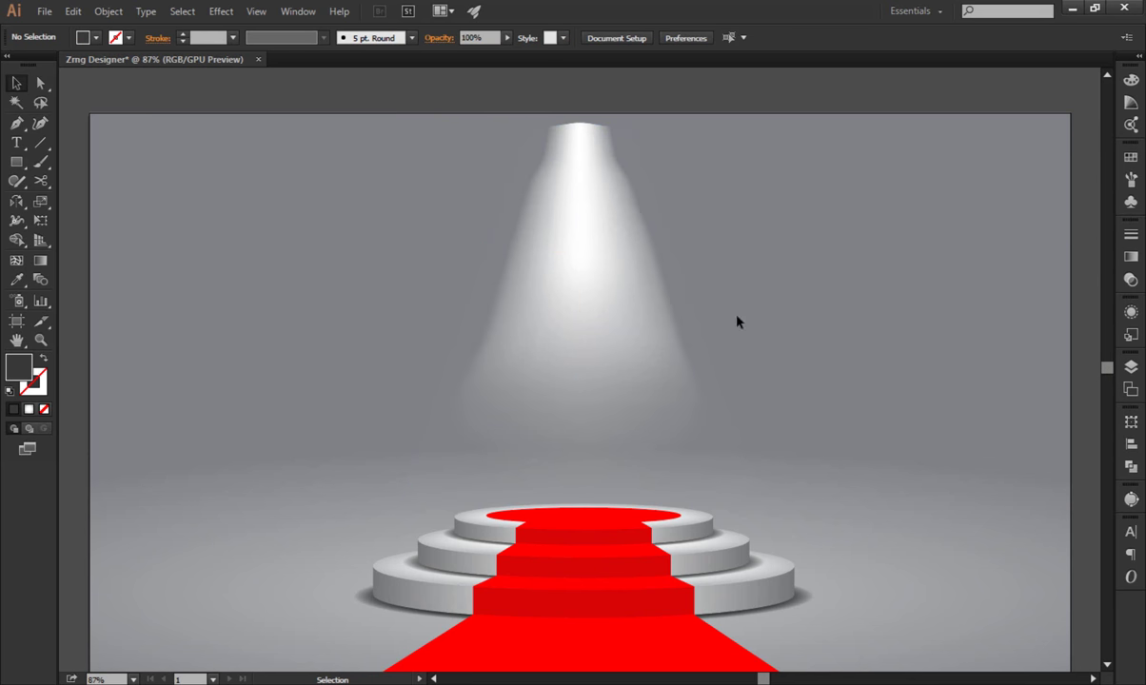
pyautogui.click(647, 274)
# Drag the beam's left-side mesh points to reshape its left inner curve.
pyautogui.click(40, 82)
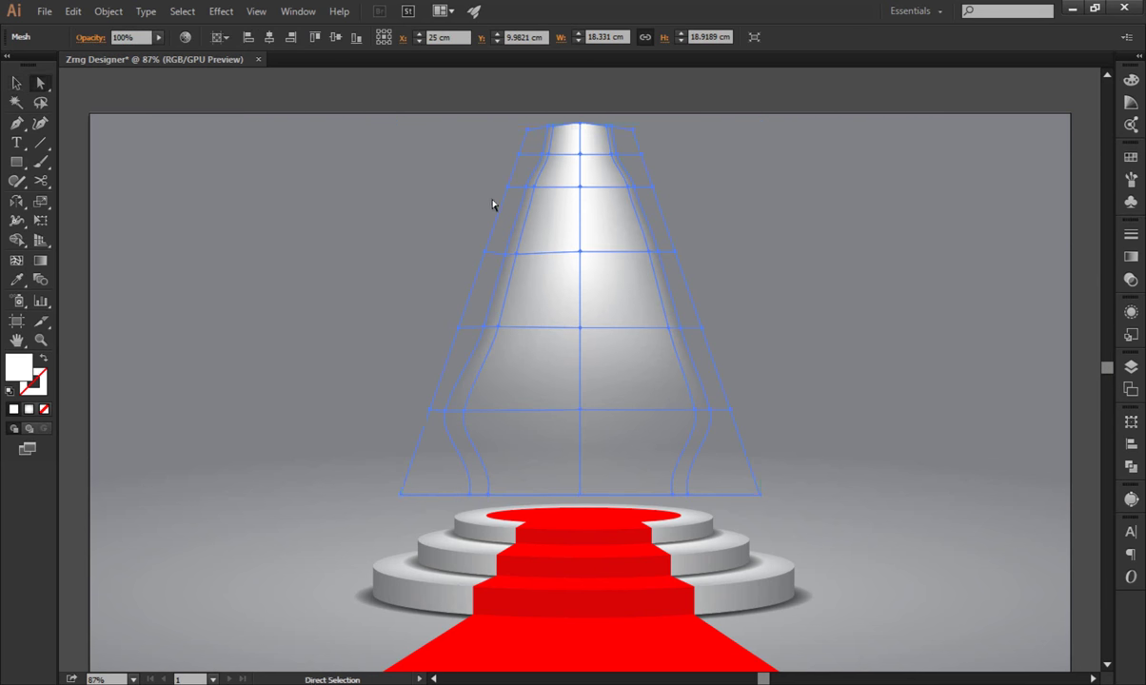
pyautogui.click(534, 190)
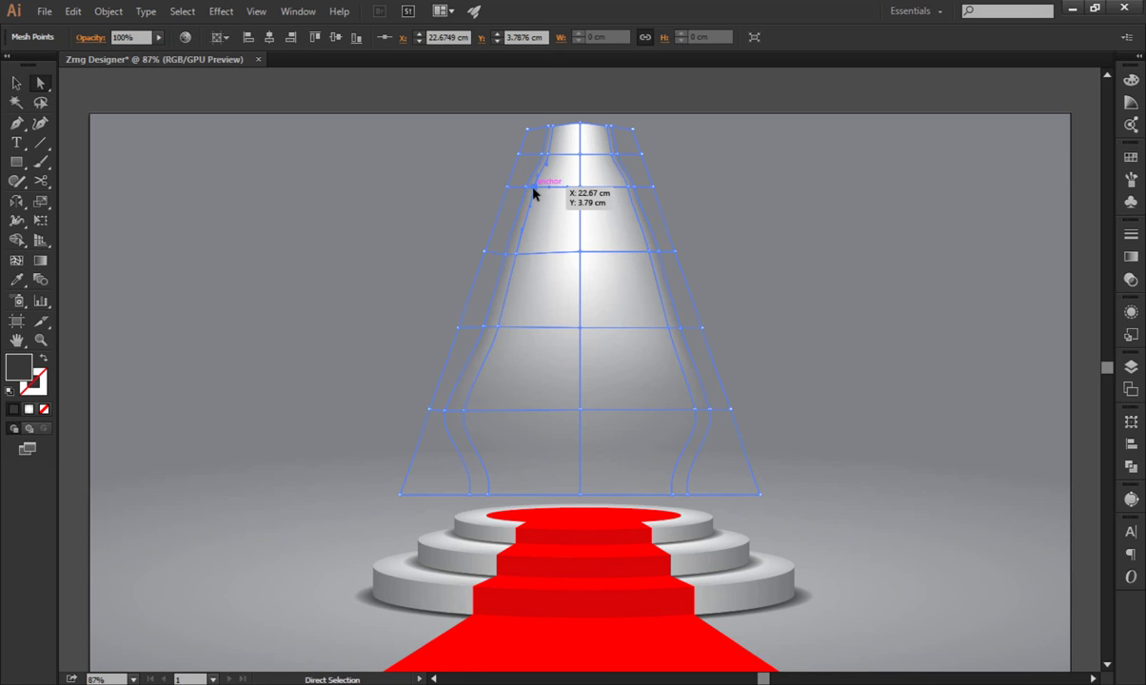
pyautogui.moveTo(534, 191); pyautogui.dragTo(544, 189)
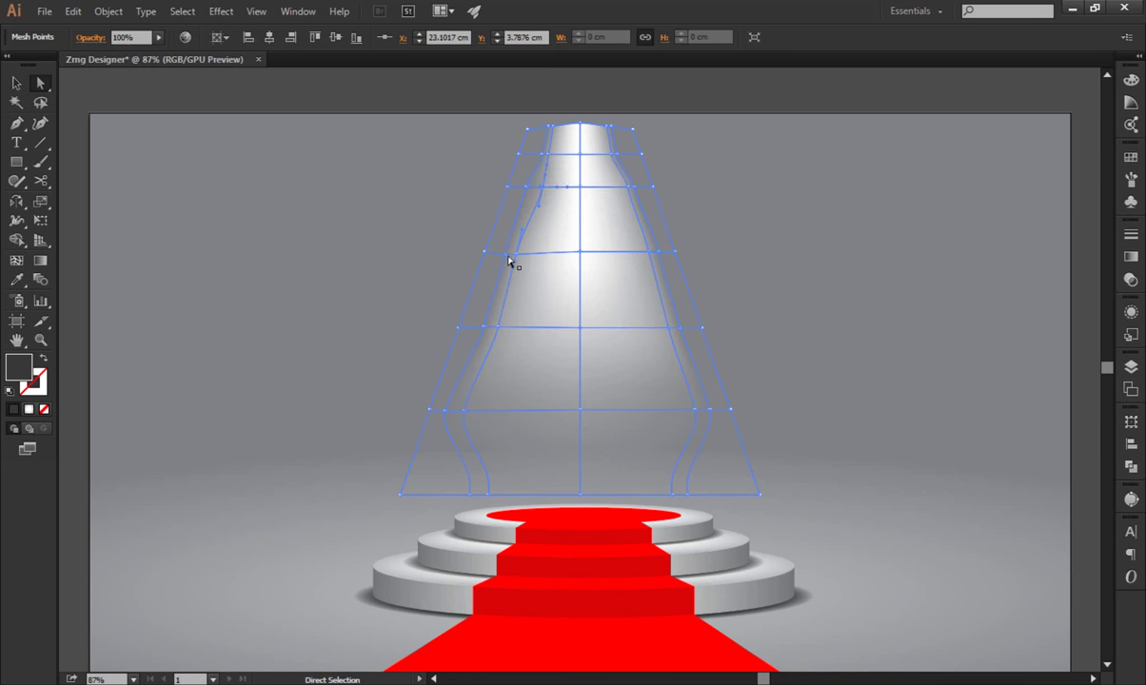
pyautogui.moveTo(518, 261); pyautogui.dragTo(529, 257)
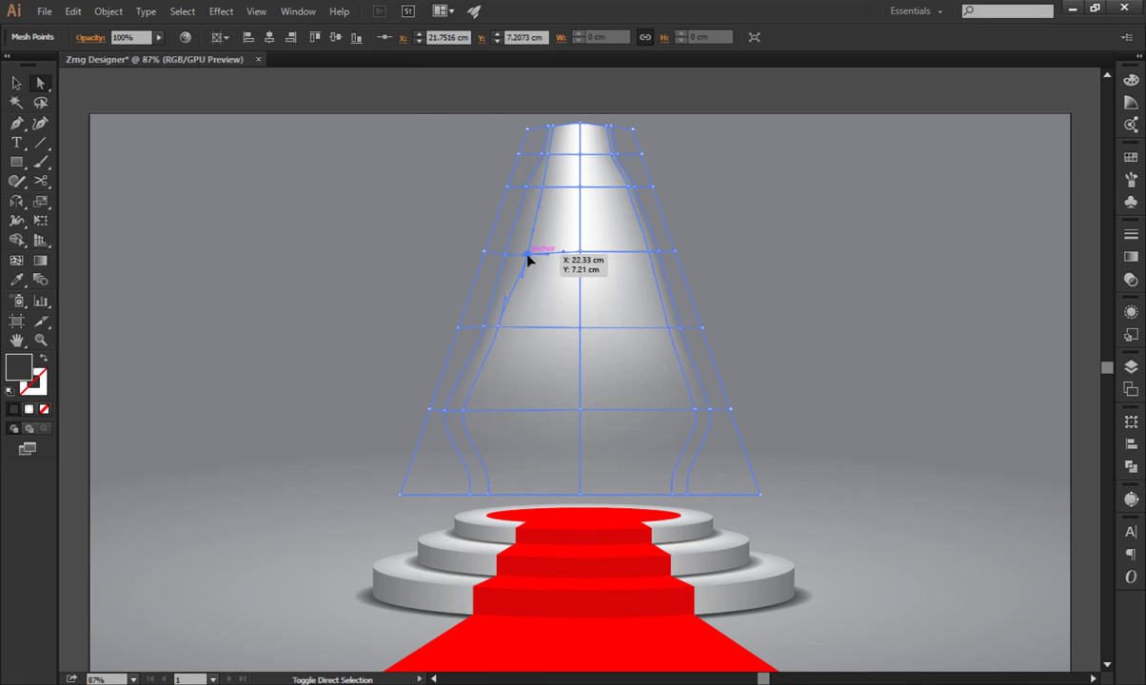
pyautogui.moveTo(501, 330); pyautogui.dragTo(505, 329)
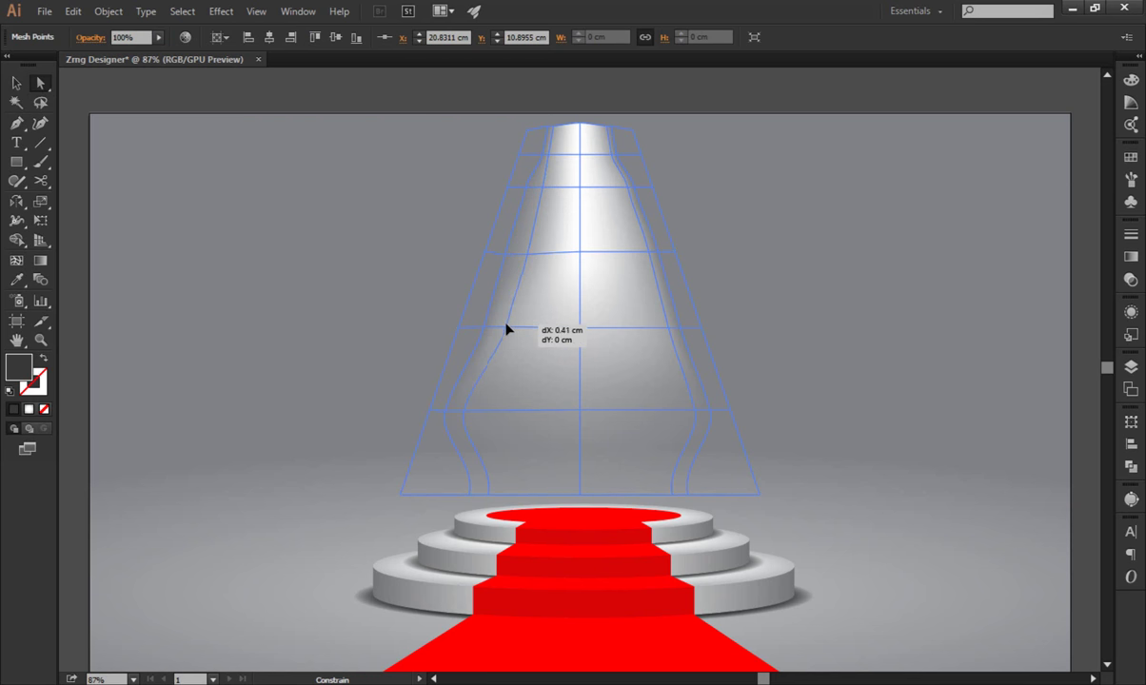
pyautogui.moveTo(463, 411); pyautogui.dragTo(483, 413)
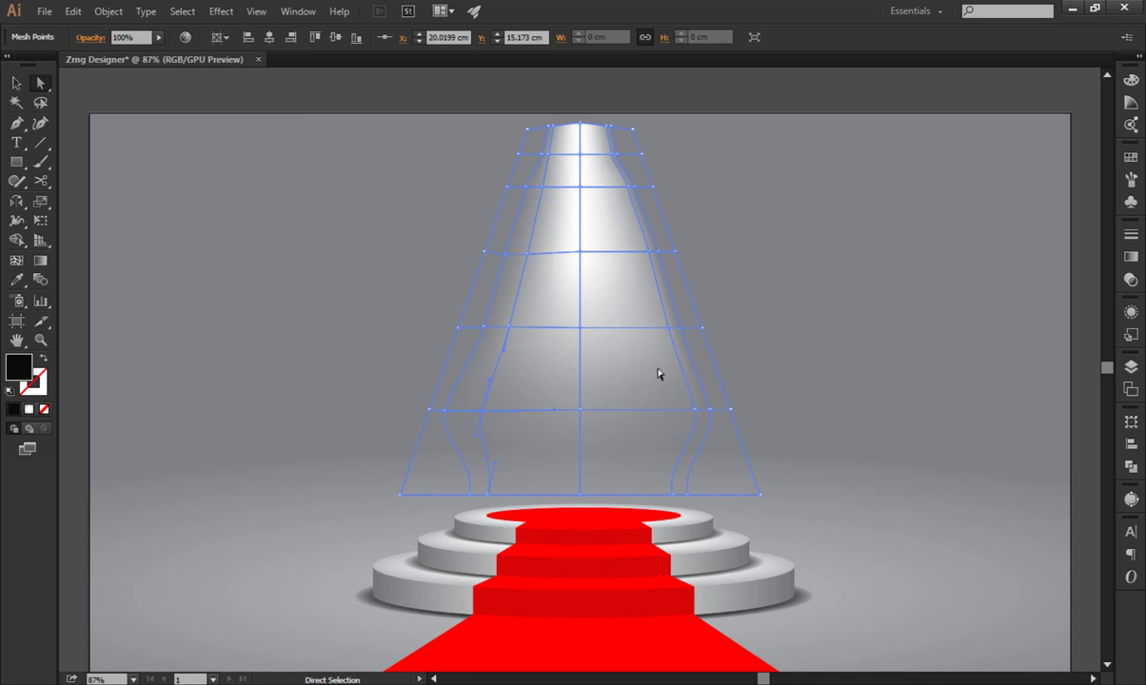
# Pull the beam's right-side mesh points inward to narrow the bright core.
pyautogui.moveTo(698, 416); pyautogui.dragTo(684, 410)
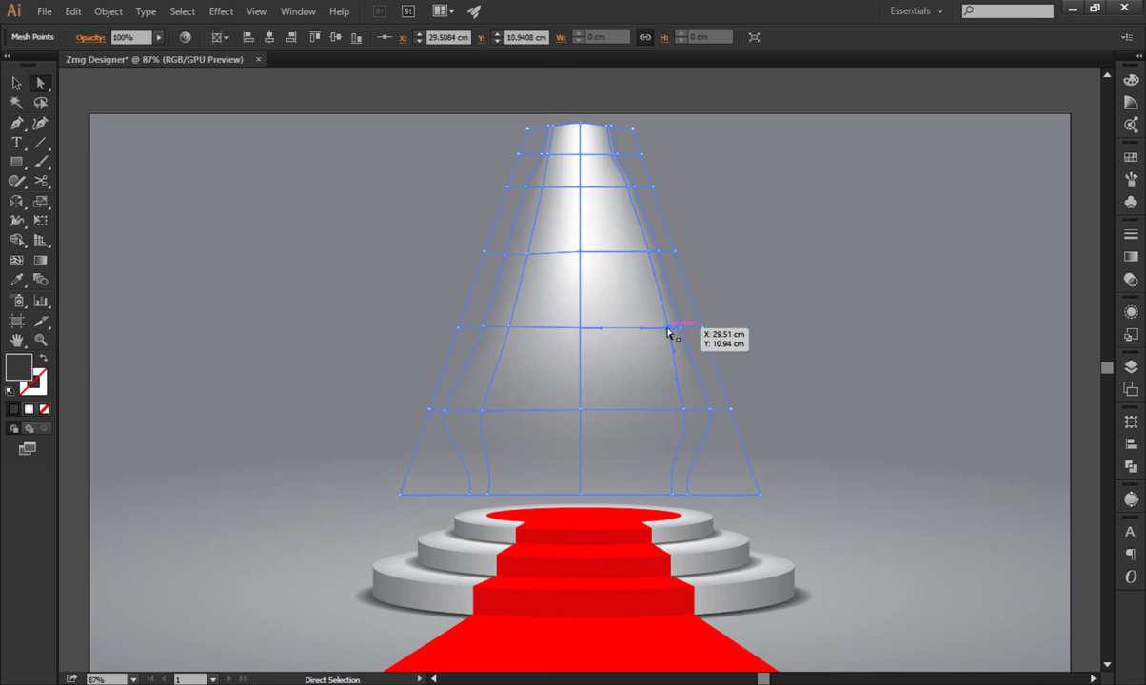
pyautogui.moveTo(671, 331); pyautogui.dragTo(657, 322)
pyautogui.moveTo(649, 262); pyautogui.dragTo(639, 256)
pyautogui.moveTo(628, 188); pyautogui.dragTo(619, 190)
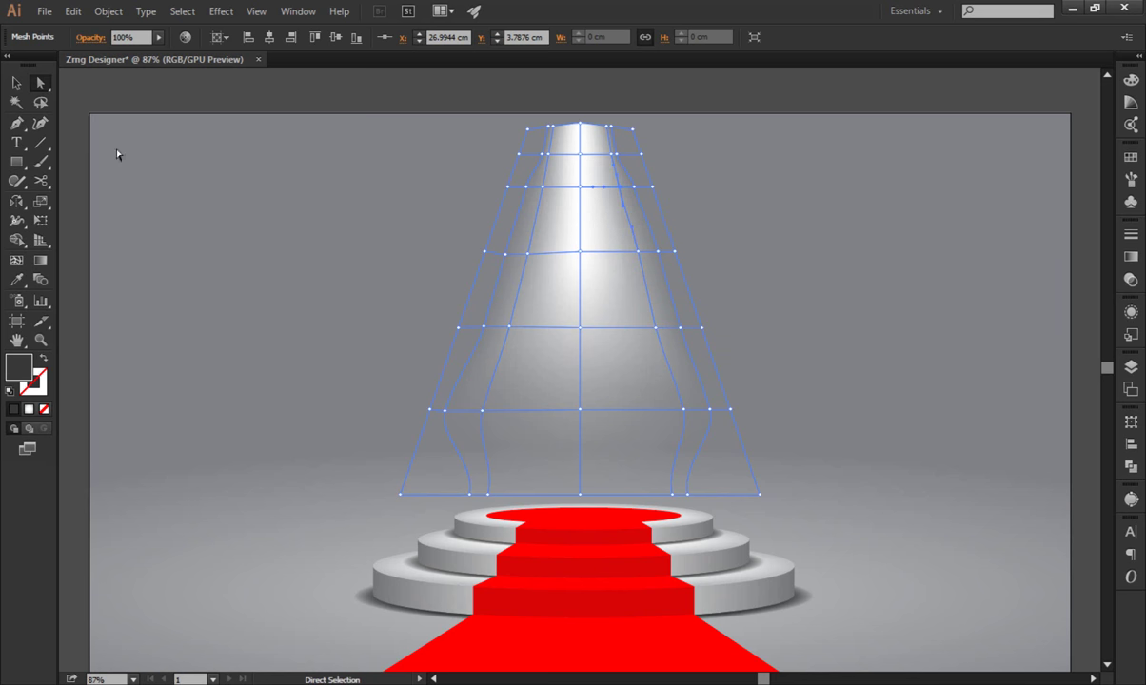
pyautogui.click(19, 84)
pyautogui.click(169, 249)
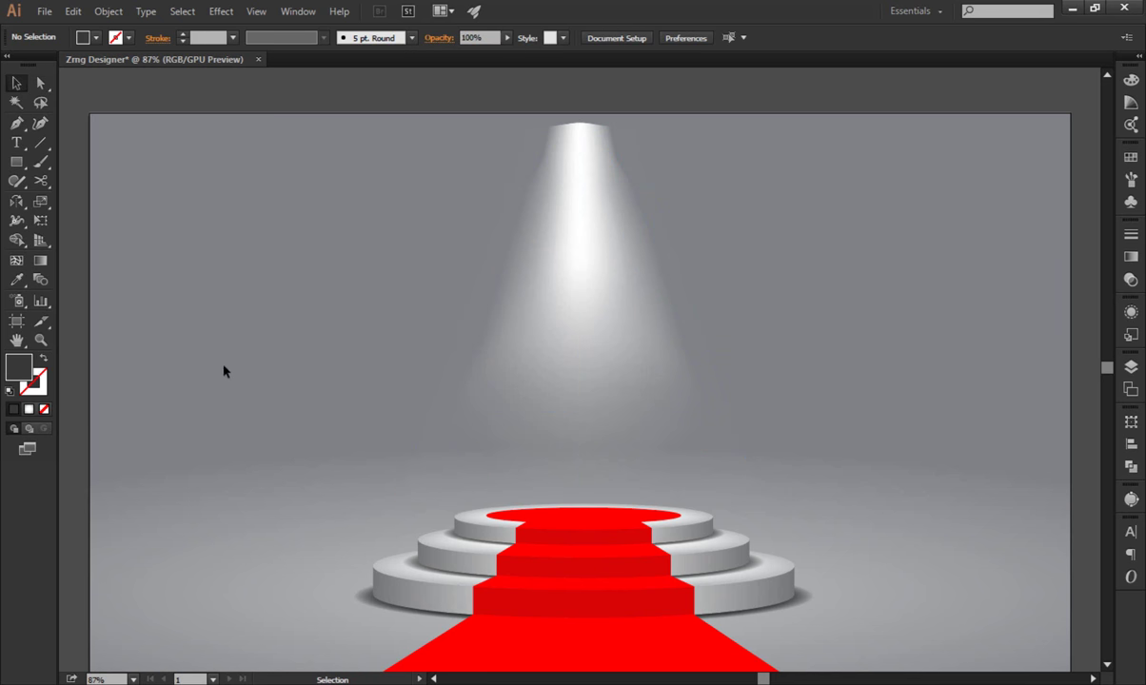
pyautogui.click(516, 305)
# Fine-tune the two upper mesh points near the top of the beam.
pyautogui.click(41, 84)
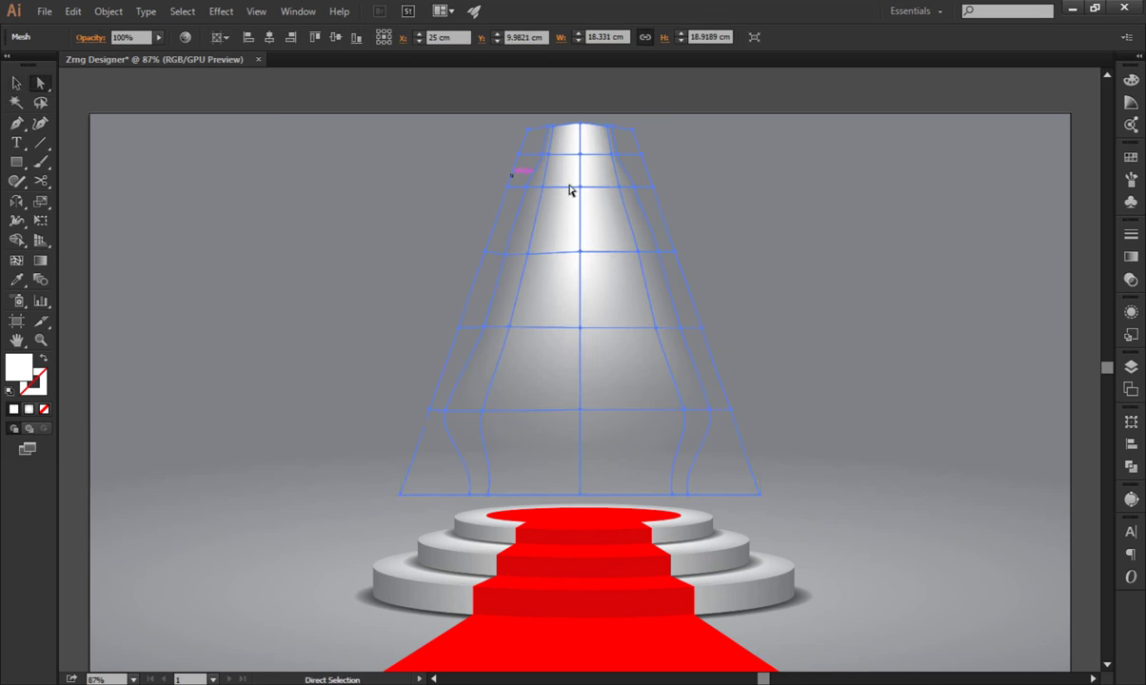
pyautogui.moveTo(639, 187); pyautogui.dragTo(649, 187)
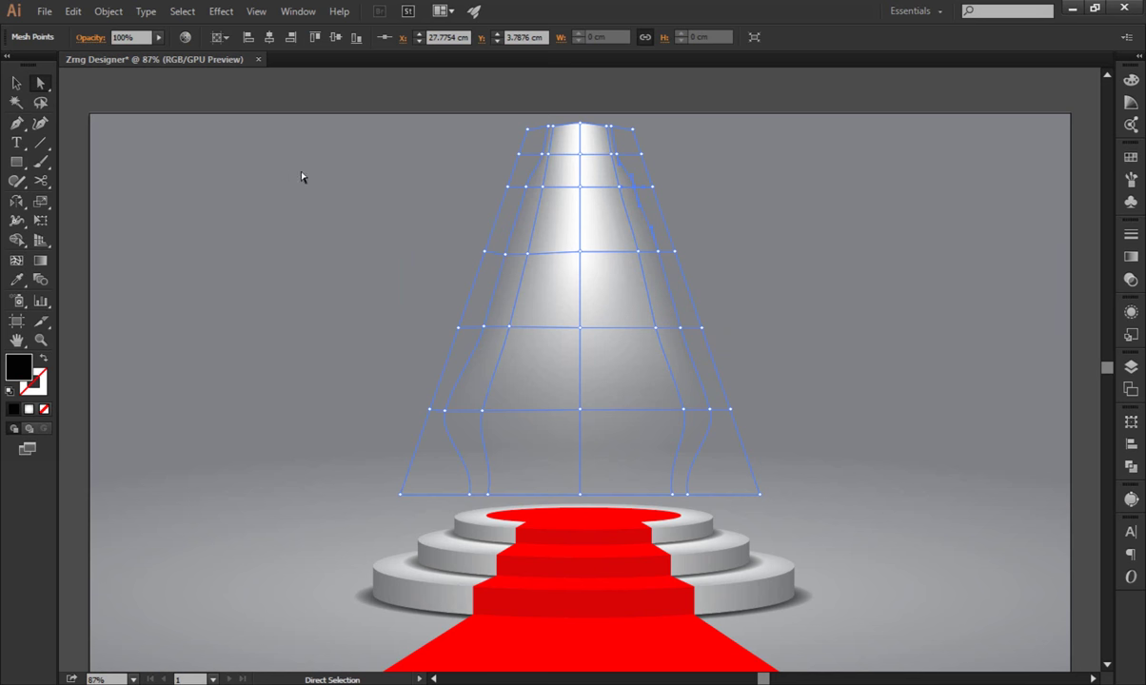
pyautogui.moveTo(549, 154); pyautogui.dragTo(542, 190)
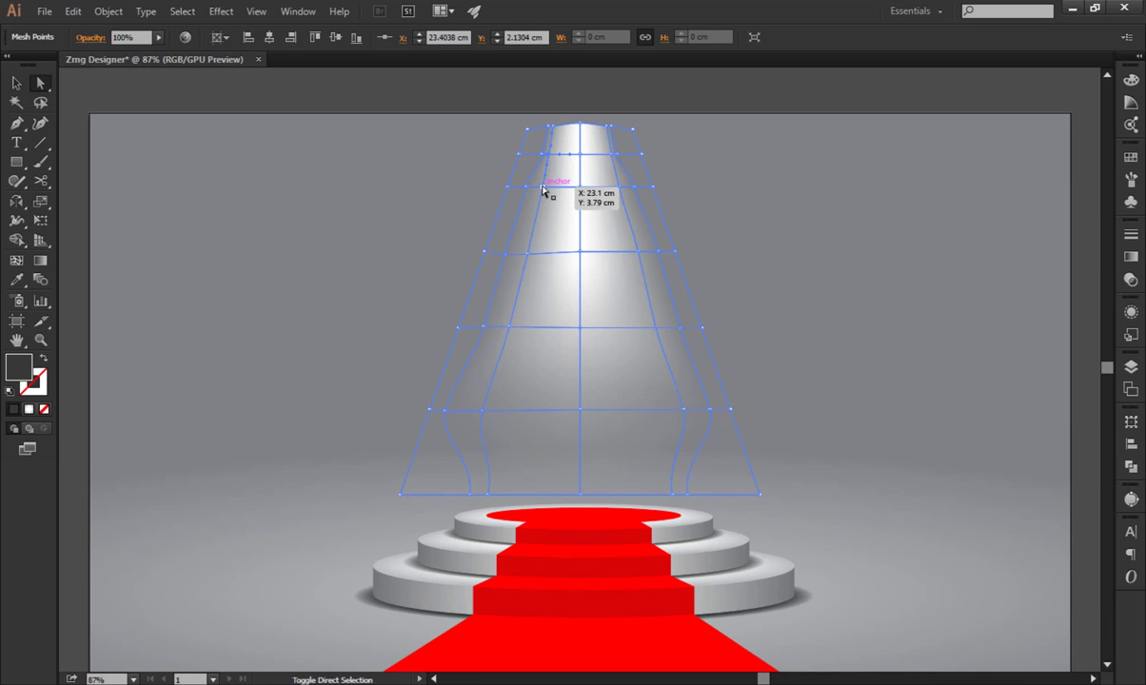
# Shift-select the eight inner mesh points down both sides of the beam.
pyautogui.click(526, 253)
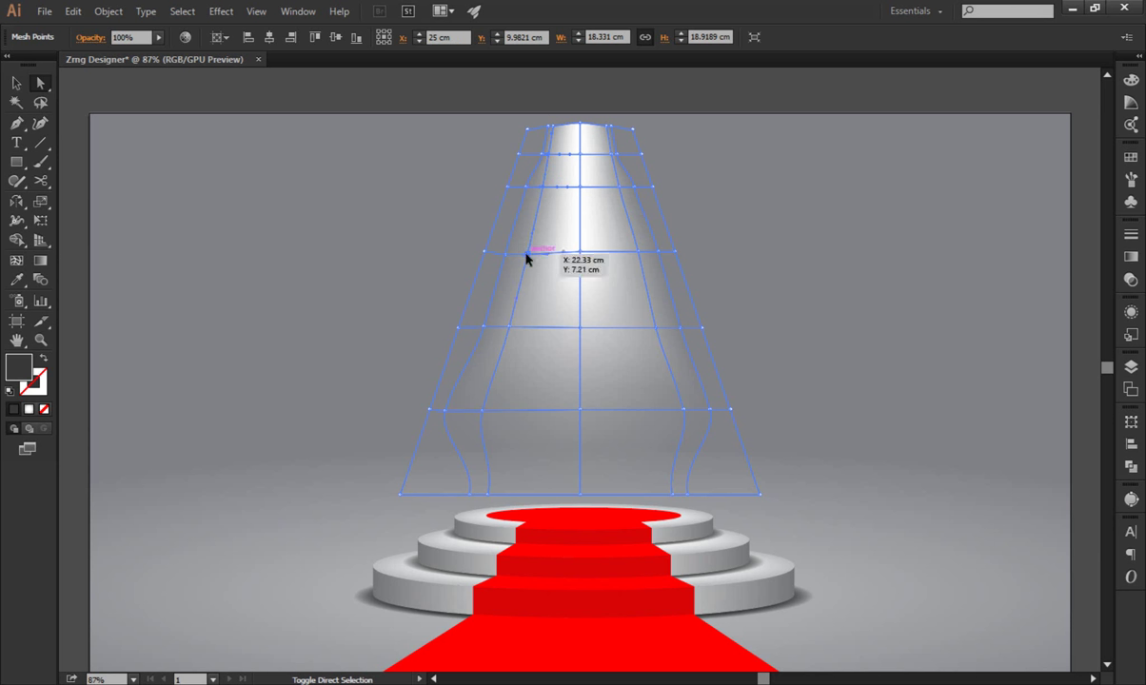
pyautogui.click(508, 328)
pyautogui.click(482, 411)
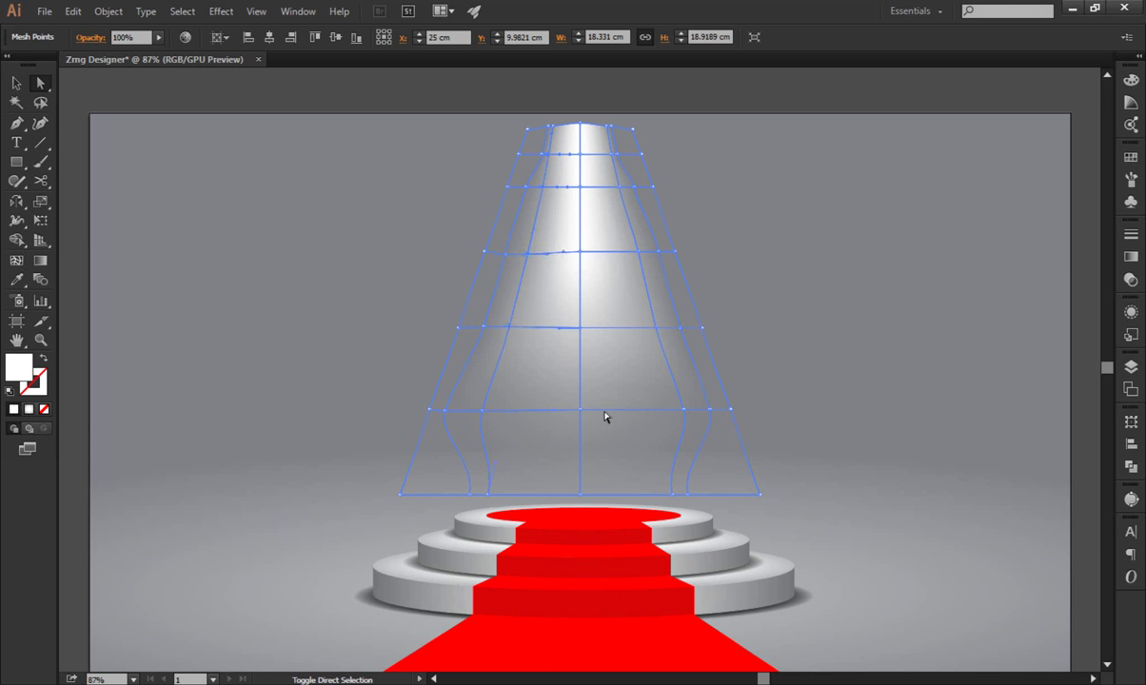
pyautogui.click(681, 411)
pyautogui.click(657, 329)
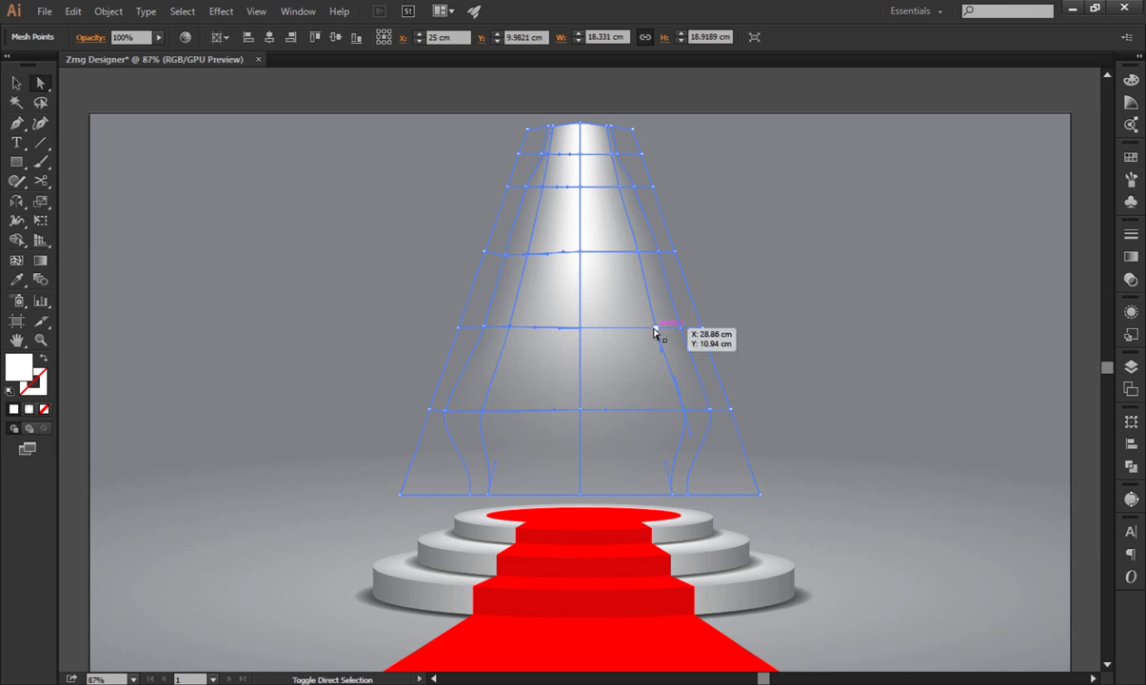
pyautogui.click(633, 253)
pyautogui.click(619, 187)
pyautogui.click(617, 154)
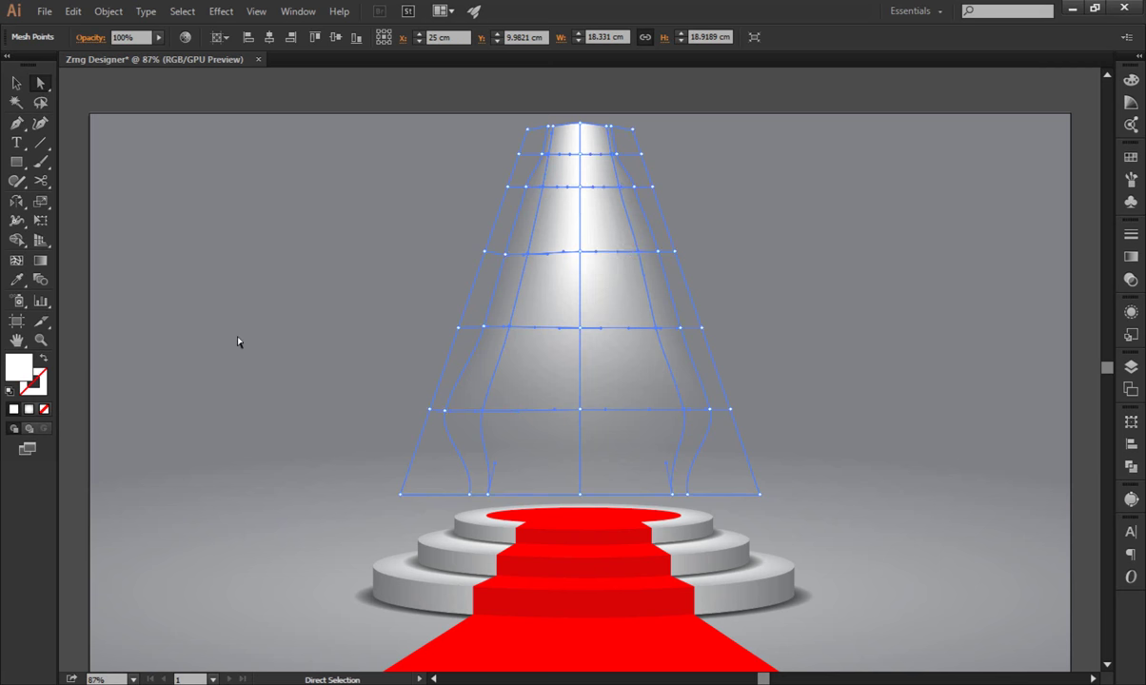
# Fill the selected beam mesh points with dark grey.
pyautogui.doubleClick(17, 367)
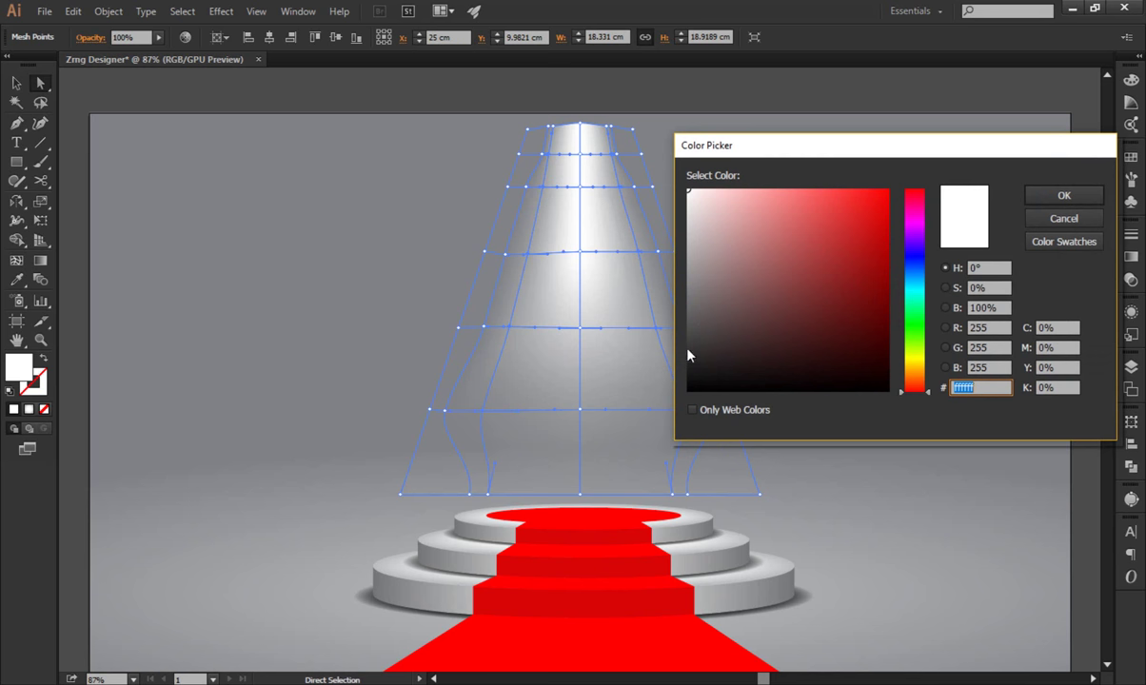
pyautogui.click(689, 355)
pyautogui.click(1049, 201)
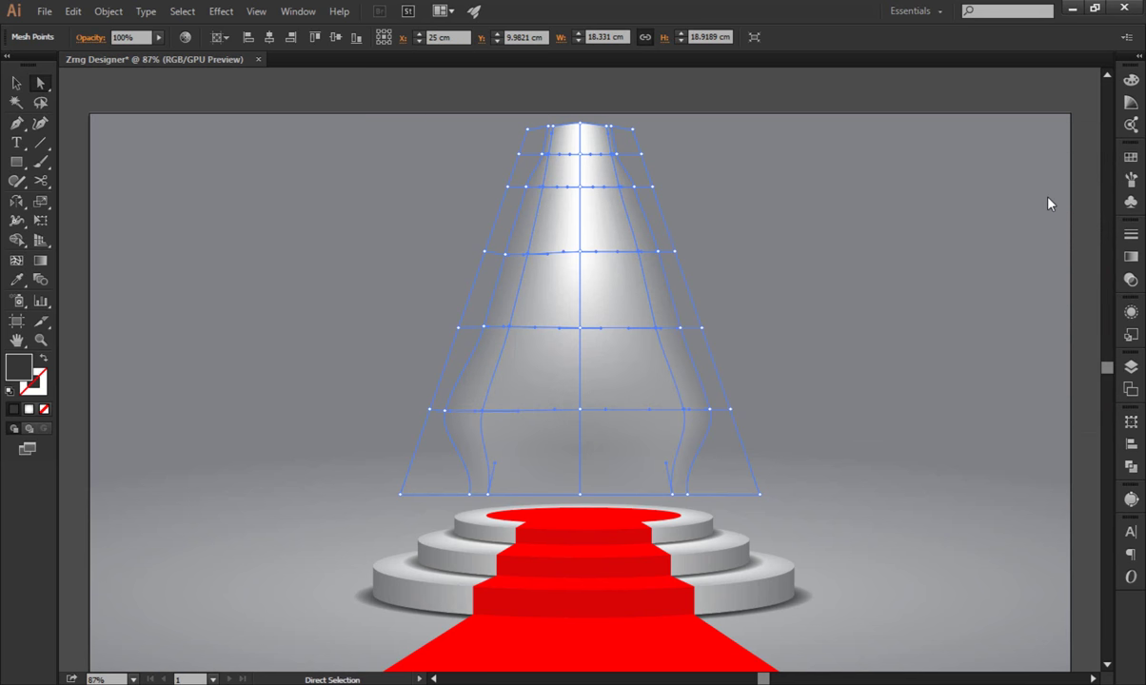
# Change the mesh point to pure black 000000 and deselect to preview the beam.
pyautogui.doubleClick(23, 365)
pyautogui.click(689, 390)
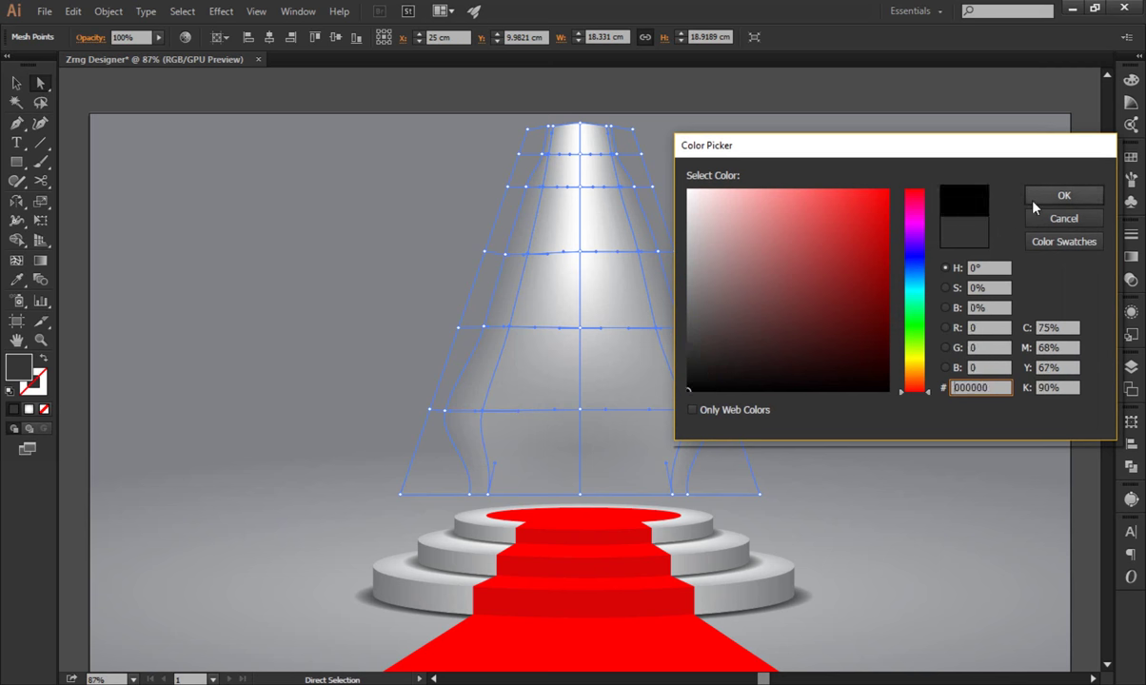
pyautogui.click(1035, 202)
pyautogui.click(16, 84)
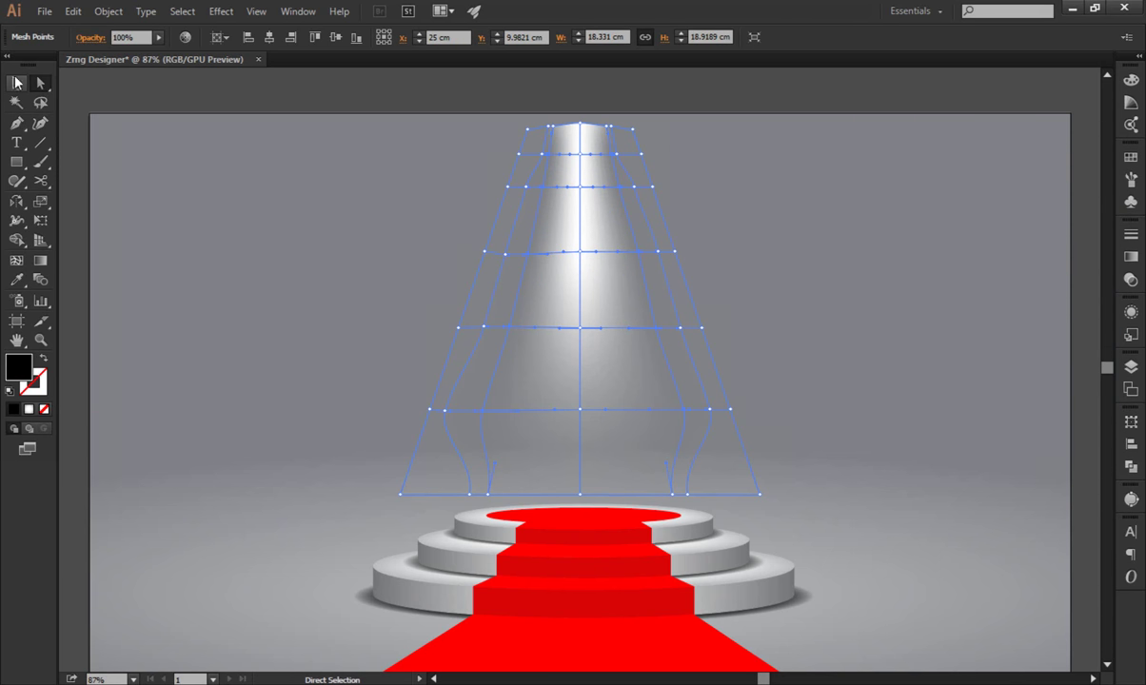
pyautogui.click(252, 303)
pyautogui.click(569, 370)
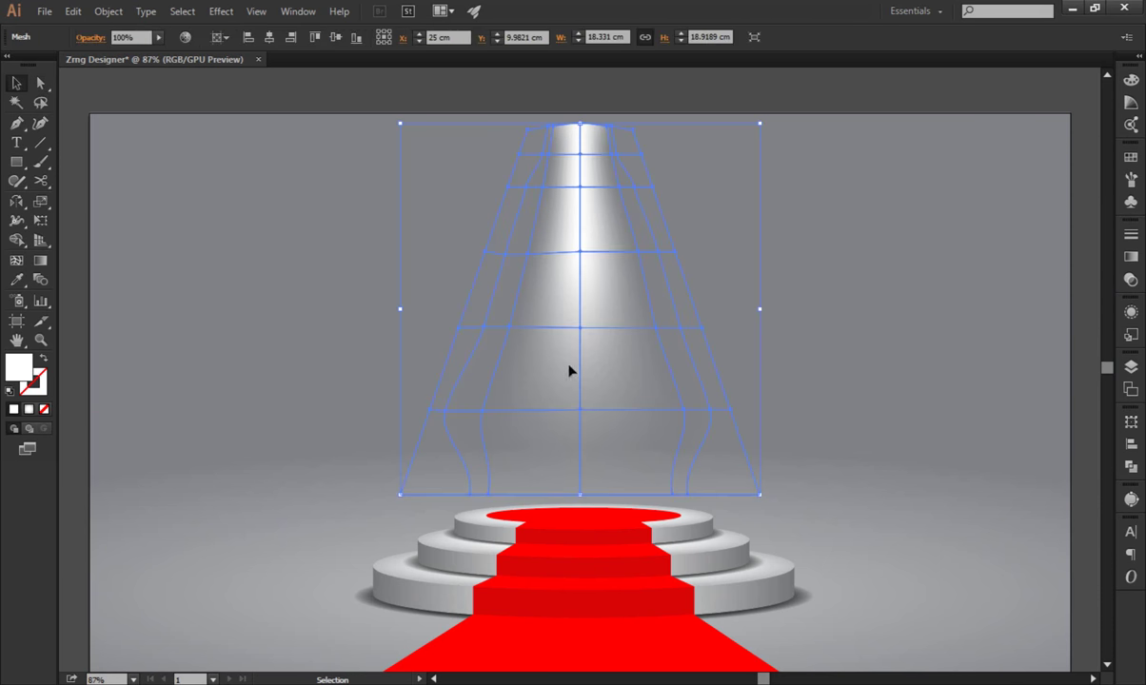
pyautogui.click(926, 297)
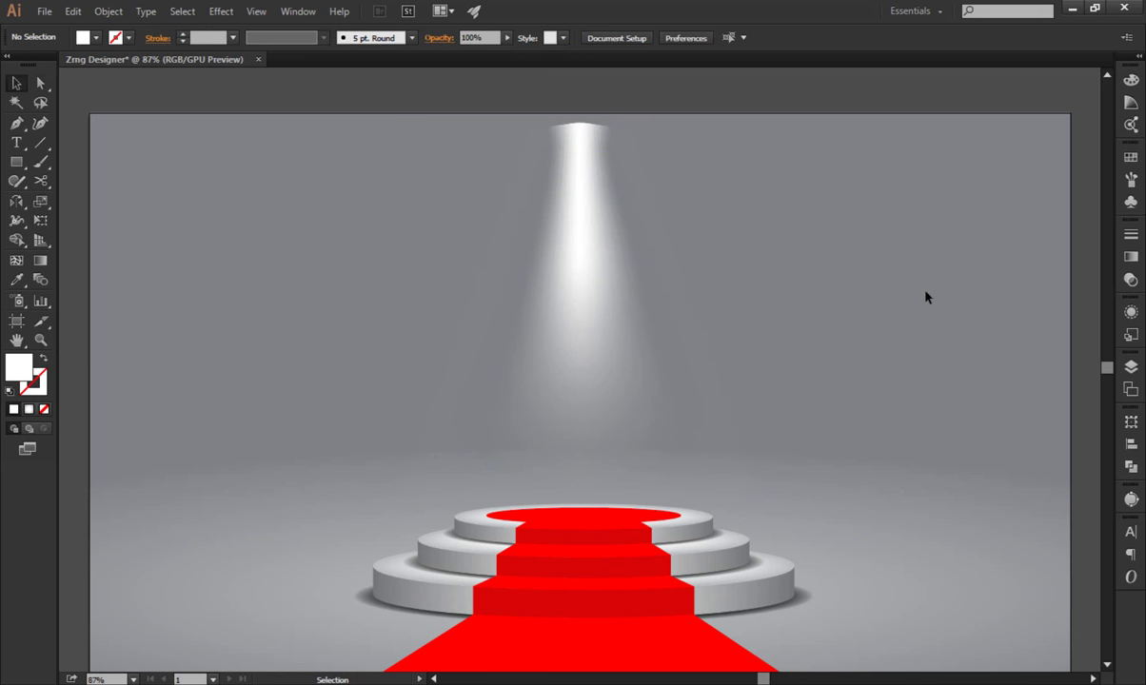
# Stretch the beam down onto the podium, widen it rightward and centre it horizontally.
pyautogui.scroll(-2, 647, 301)
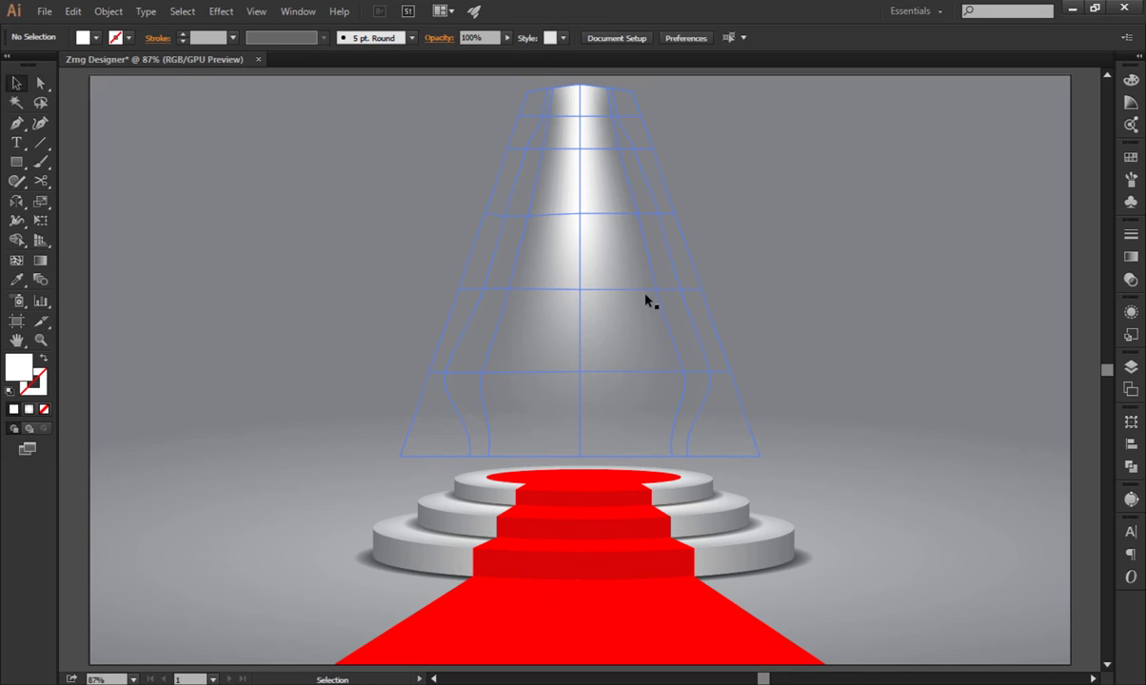
pyautogui.click(650, 300)
pyautogui.moveTo(581, 86); pyautogui.dragTo(584, 146)
pyautogui.moveTo(584, 456); pyautogui.dragTo(581, 558)
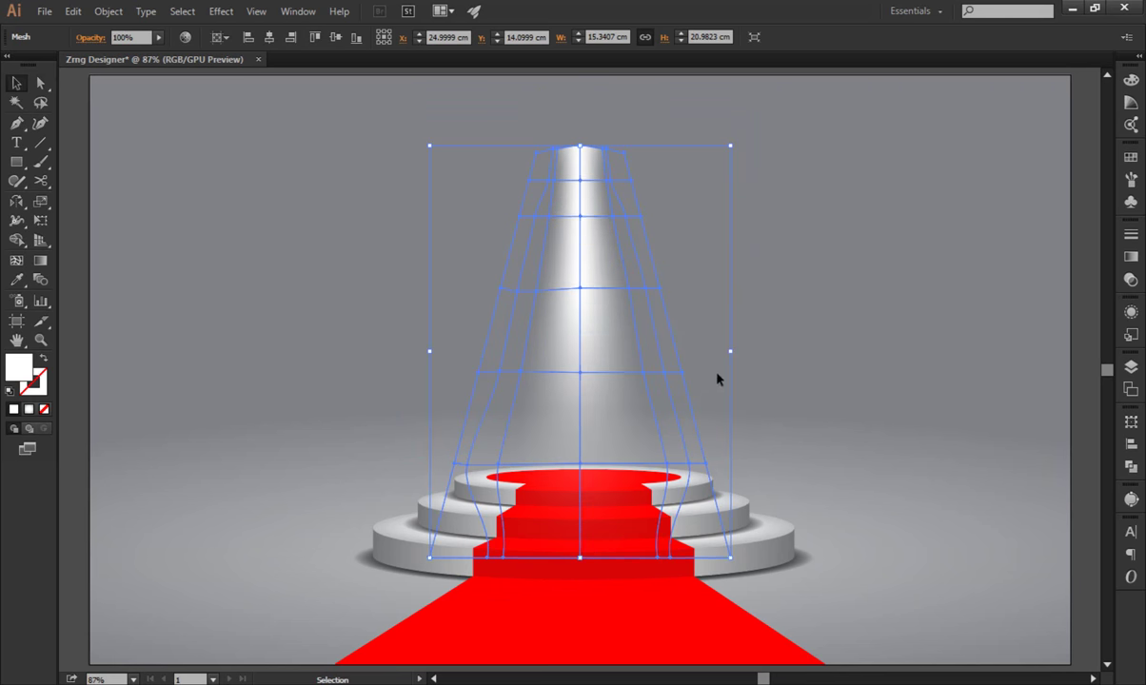
pyautogui.moveTo(731, 353); pyautogui.dragTo(788, 352)
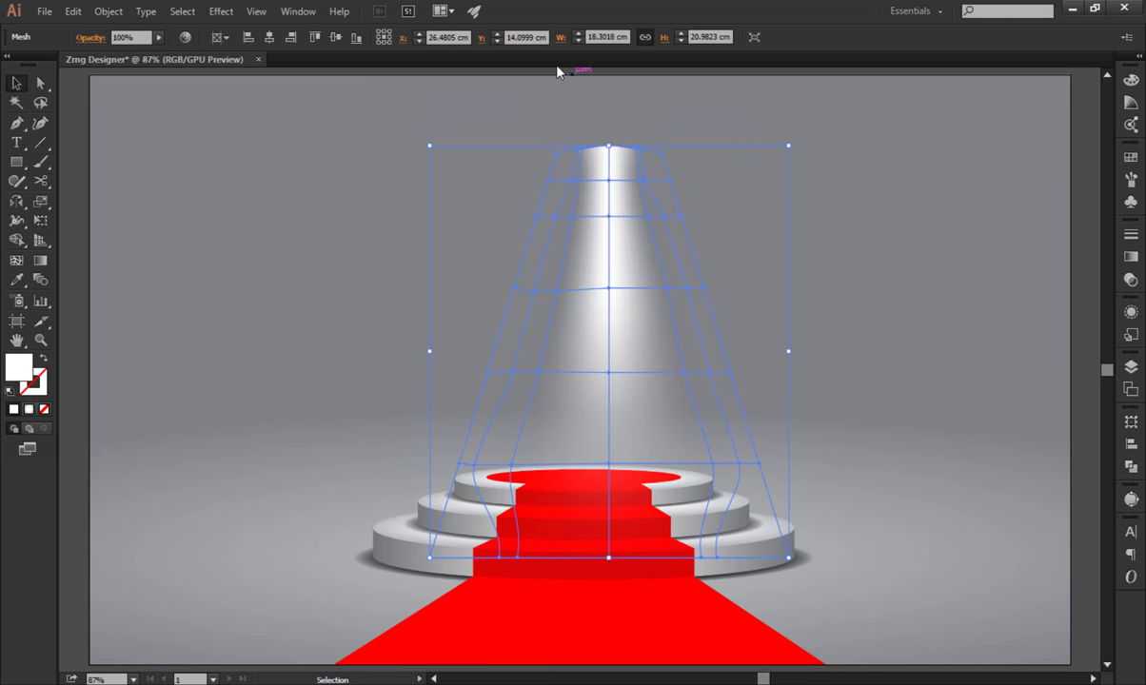
pyautogui.click(270, 37)
pyautogui.click(985, 280)
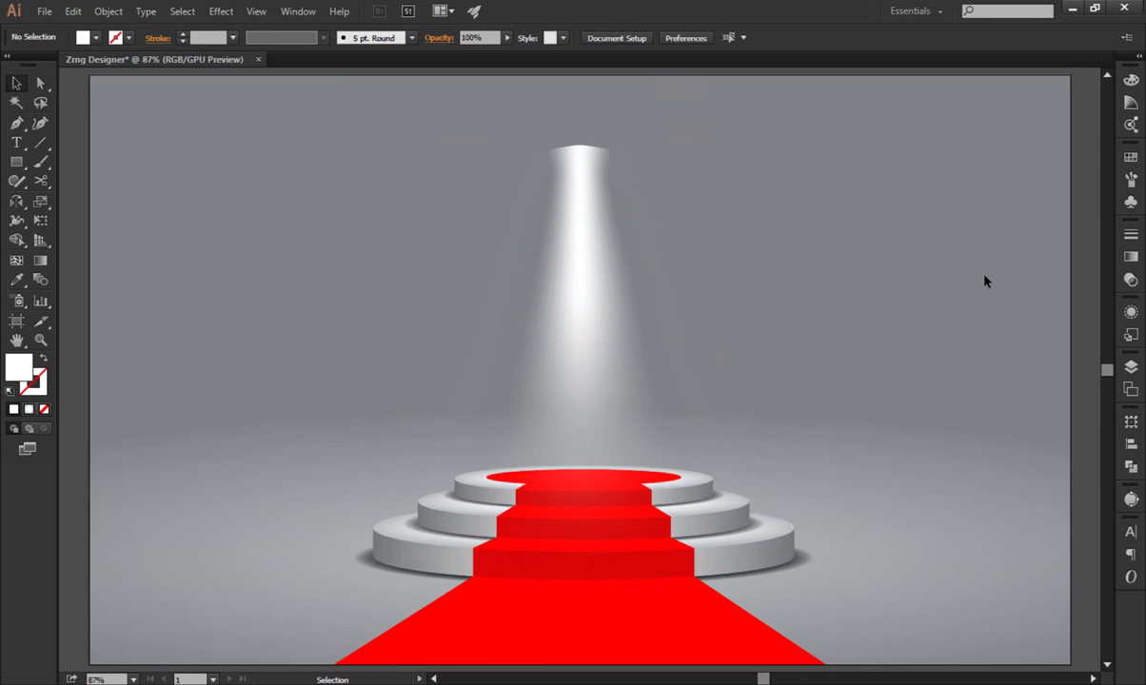
# Set the beam's lower centre mesh point to dark grey 444343.
pyautogui.click(568, 302)
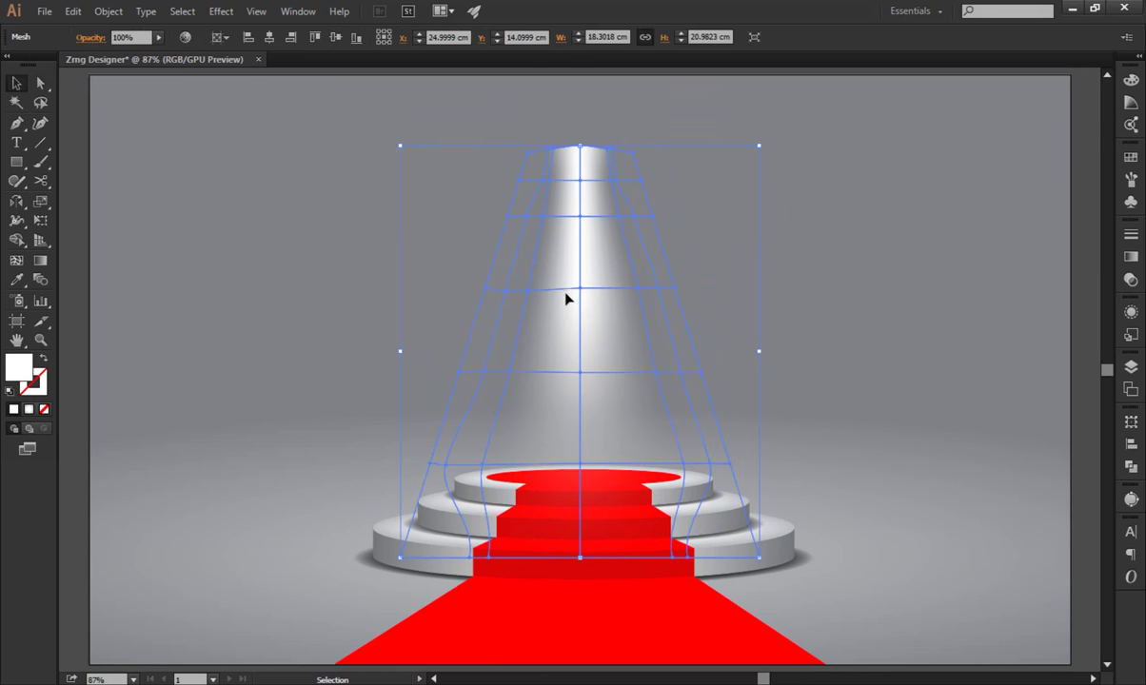
pyautogui.click(40, 83)
pyautogui.click(579, 442)
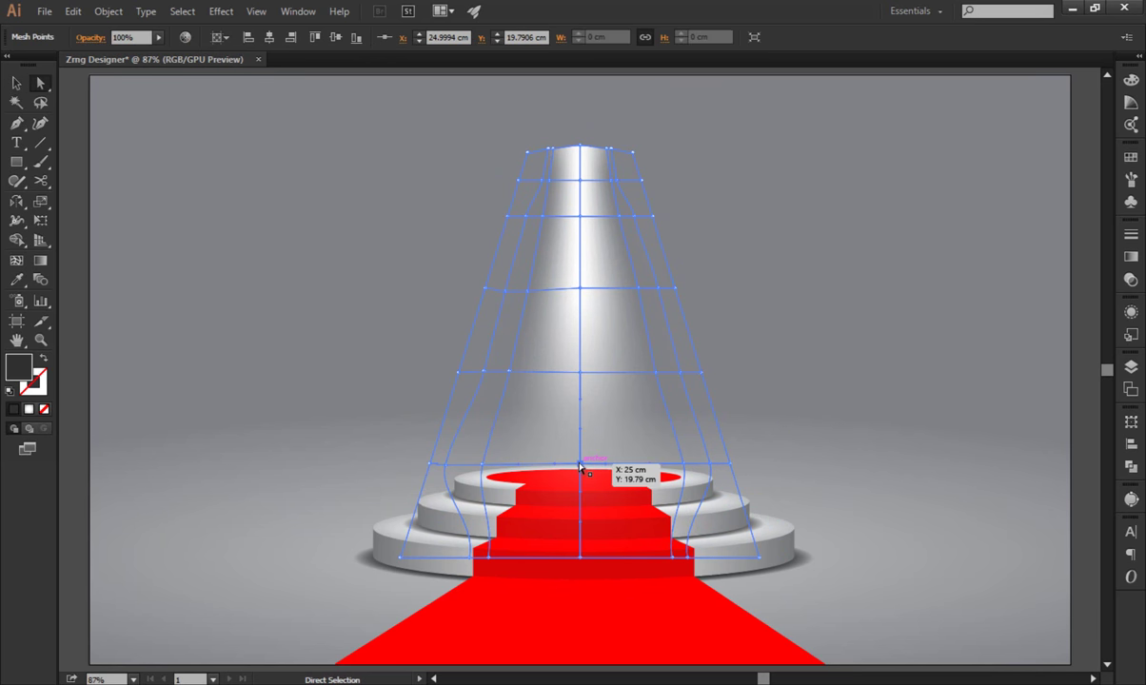
pyautogui.doubleClick(18, 373)
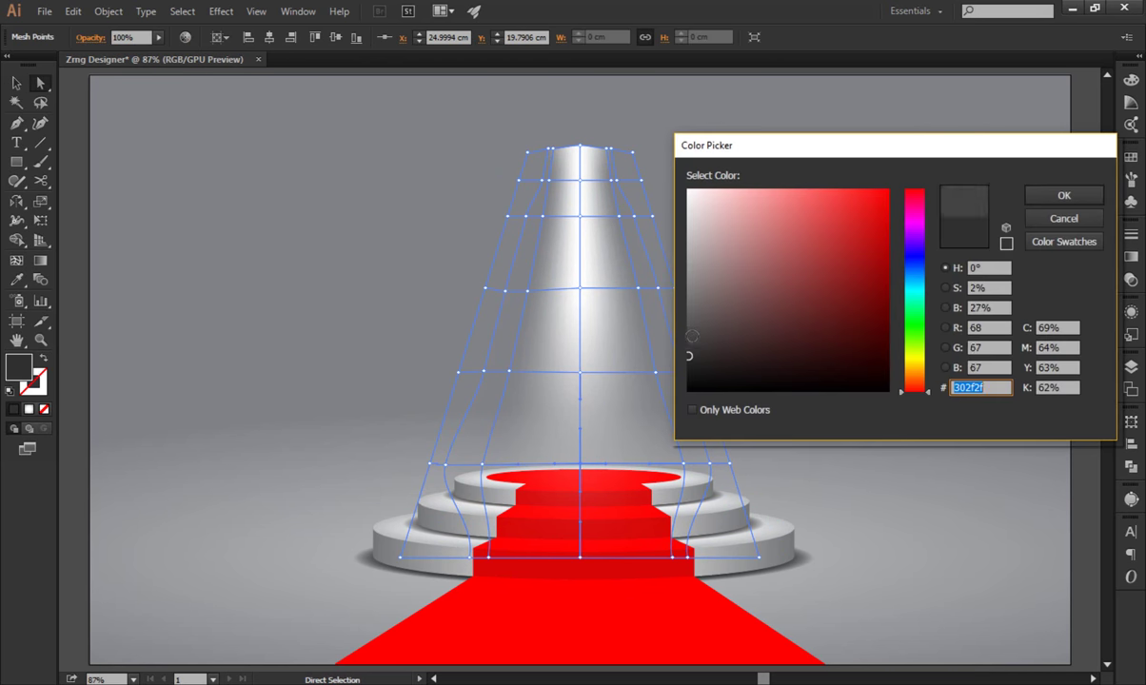
pyautogui.write('444343')
pyautogui.click(1044, 201)
# Draw a dark grey circle, cut it at its left and right points and delete the bottom half.
pyautogui.press('v')
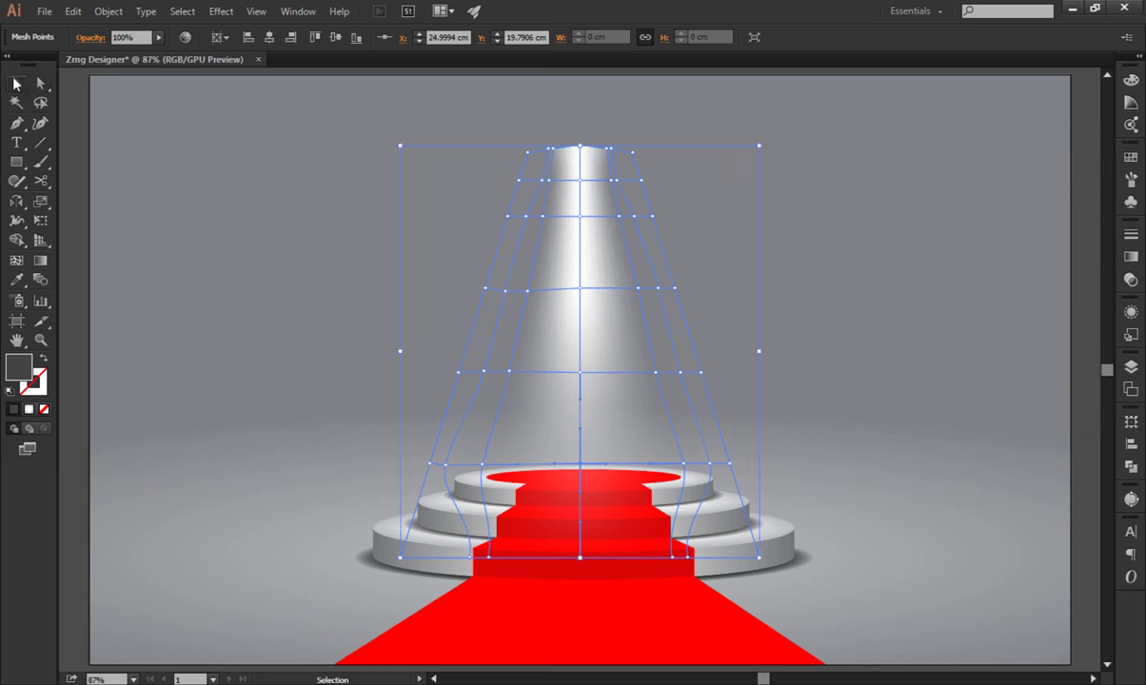
pyautogui.click(161, 203)
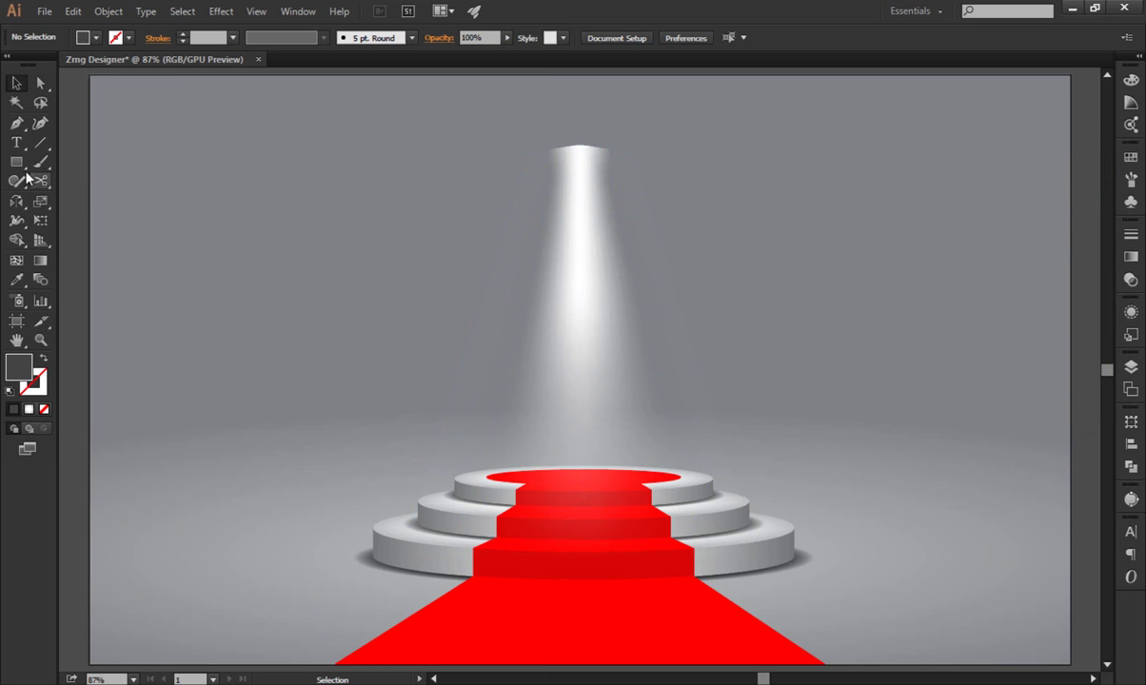
pyautogui.moveTo(16, 162); pyautogui.dragTo(86, 188)
pyautogui.moveTo(241, 200)
pyautogui.mouseDown()
pyautogui.moveTo(320, 258)
pyautogui.moveTo(348, 307)
pyautogui.mouseUp()
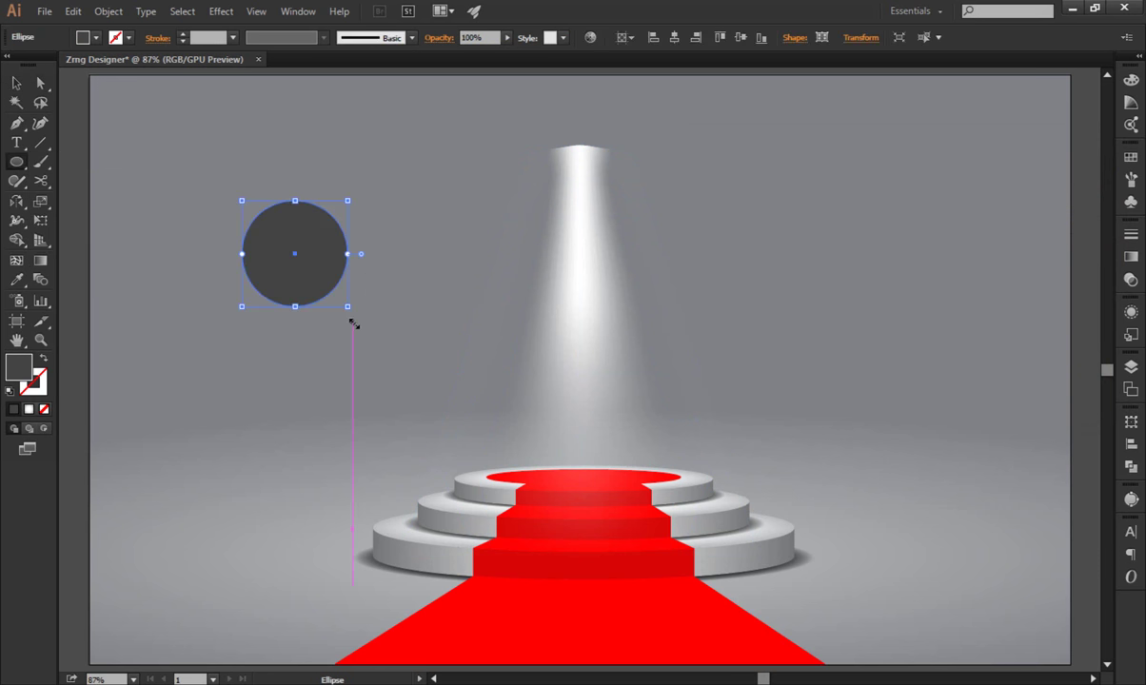
pyautogui.click(41, 181)
pyautogui.click(241, 252)
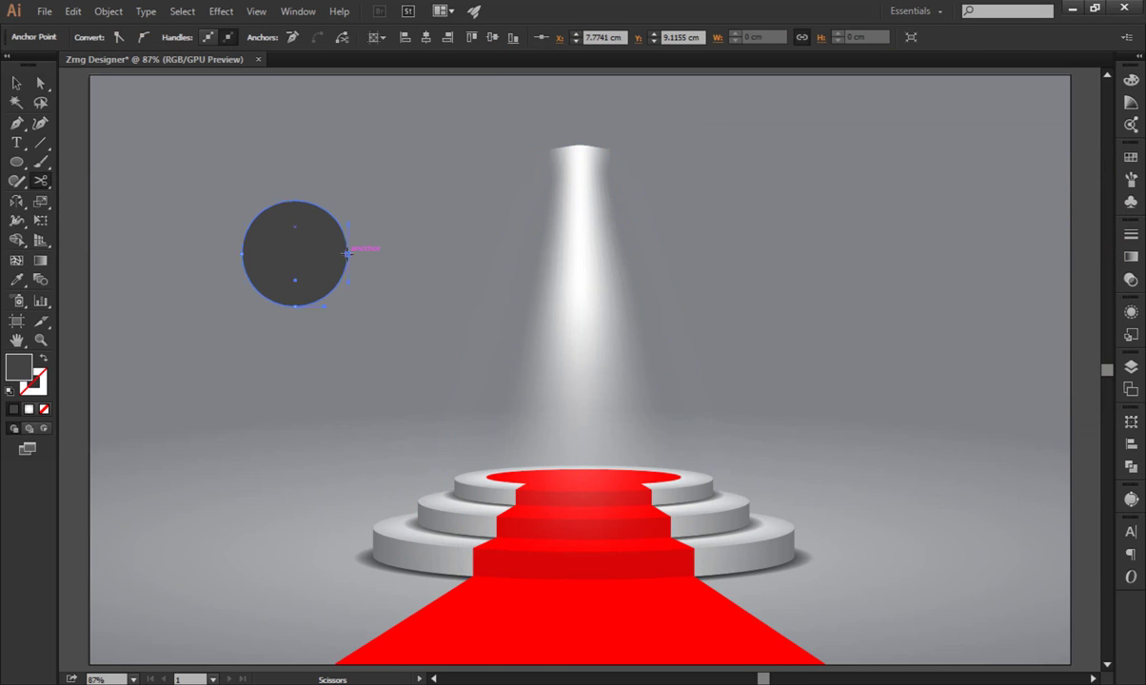
pyautogui.click(348, 252)
pyautogui.click(16, 82)
pyautogui.click(224, 309)
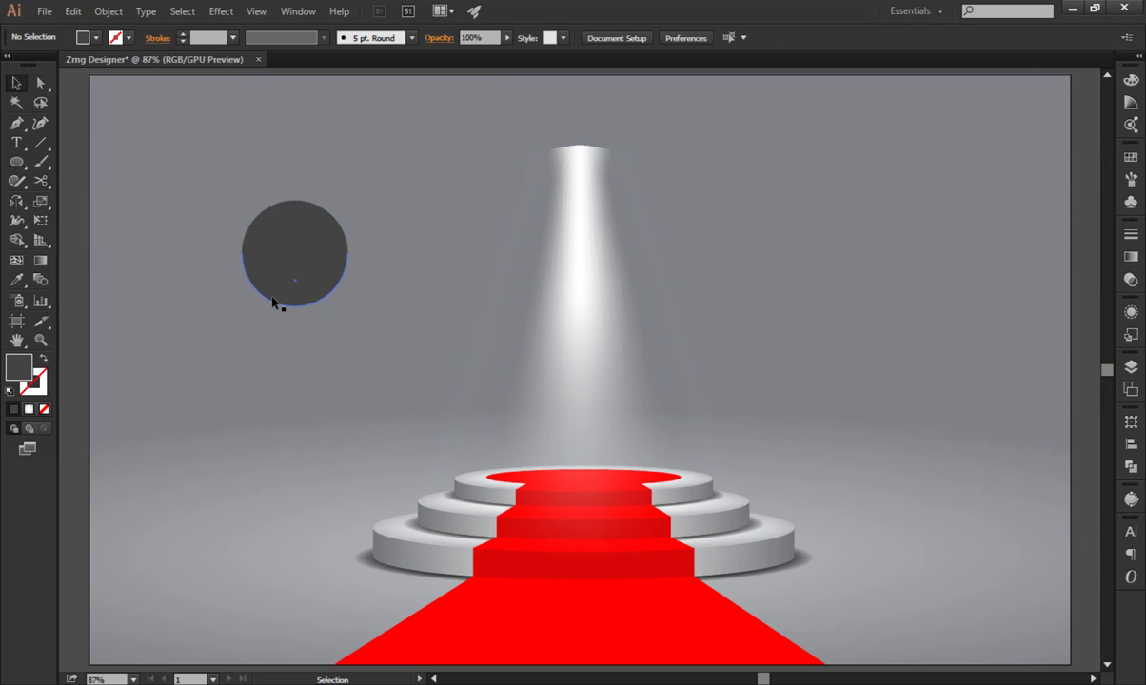
pyautogui.click(273, 302)
pyautogui.press('Delete')
# Scale the half-dome down to lamp size and set it on top of the beam.
pyautogui.click(296, 236)
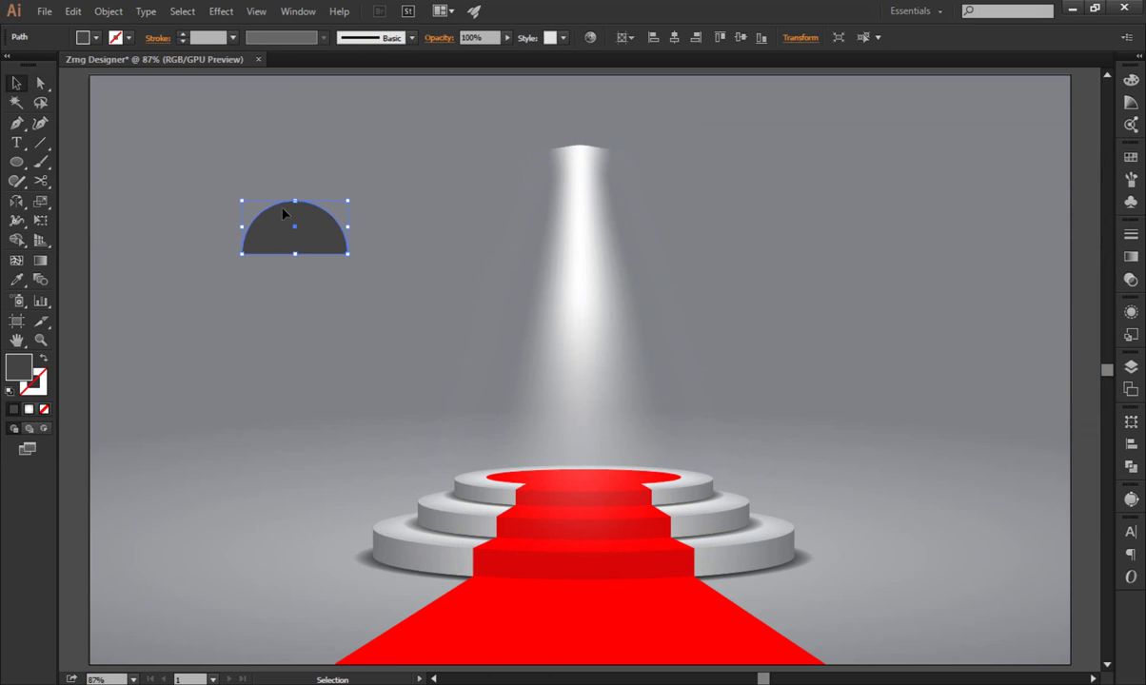
pyautogui.moveTo(348, 229)
pyautogui.mouseDown()
pyautogui.moveTo(496, 183)
pyautogui.moveTo(583, 119)
pyautogui.mouseUp()
pyautogui.scroll(2, 583, 119)
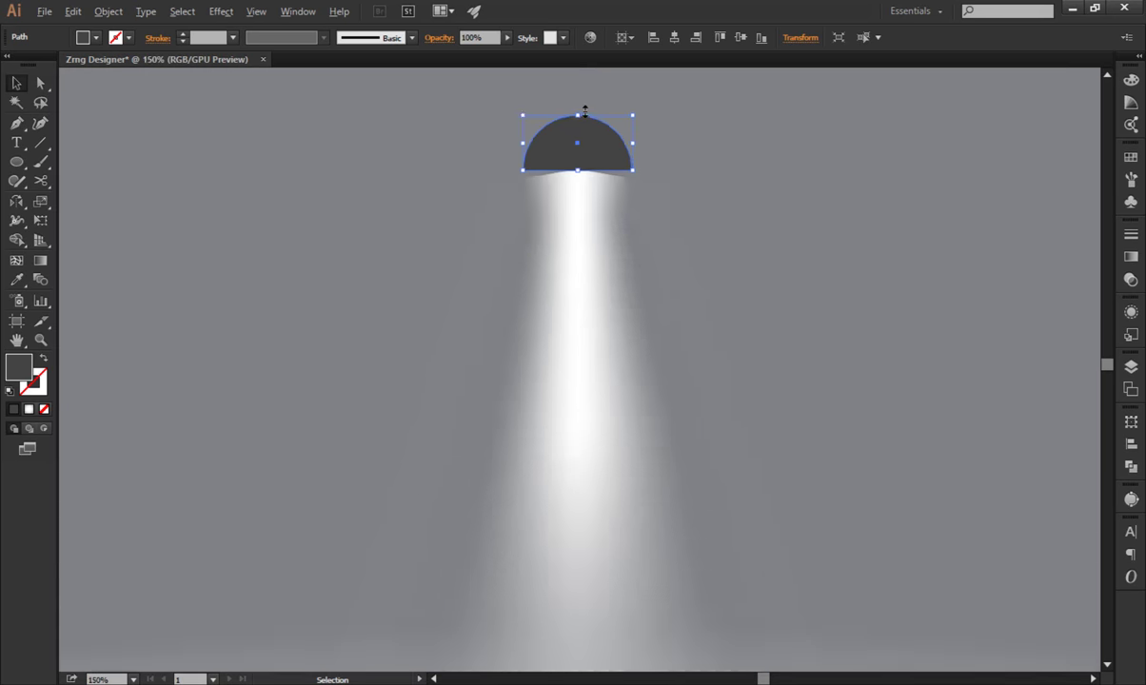
pyautogui.scroll(2, 584, 111)
pyautogui.scroll(2, 562, 246)
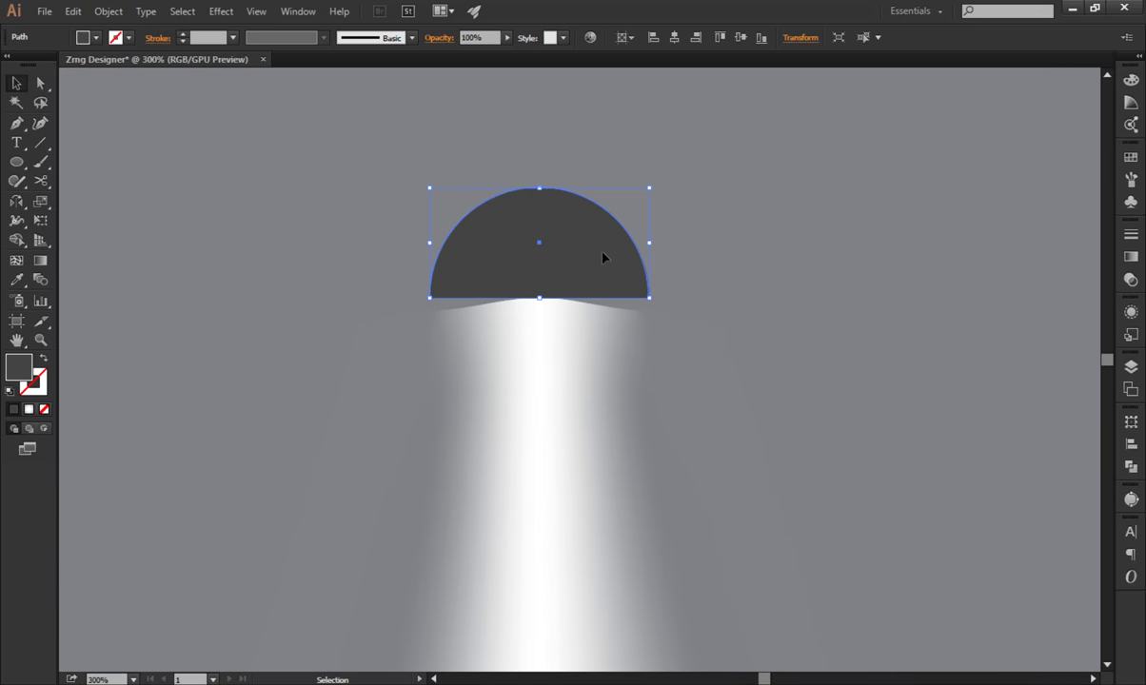
pyautogui.moveTo(603, 257); pyautogui.dragTo(612, 278)
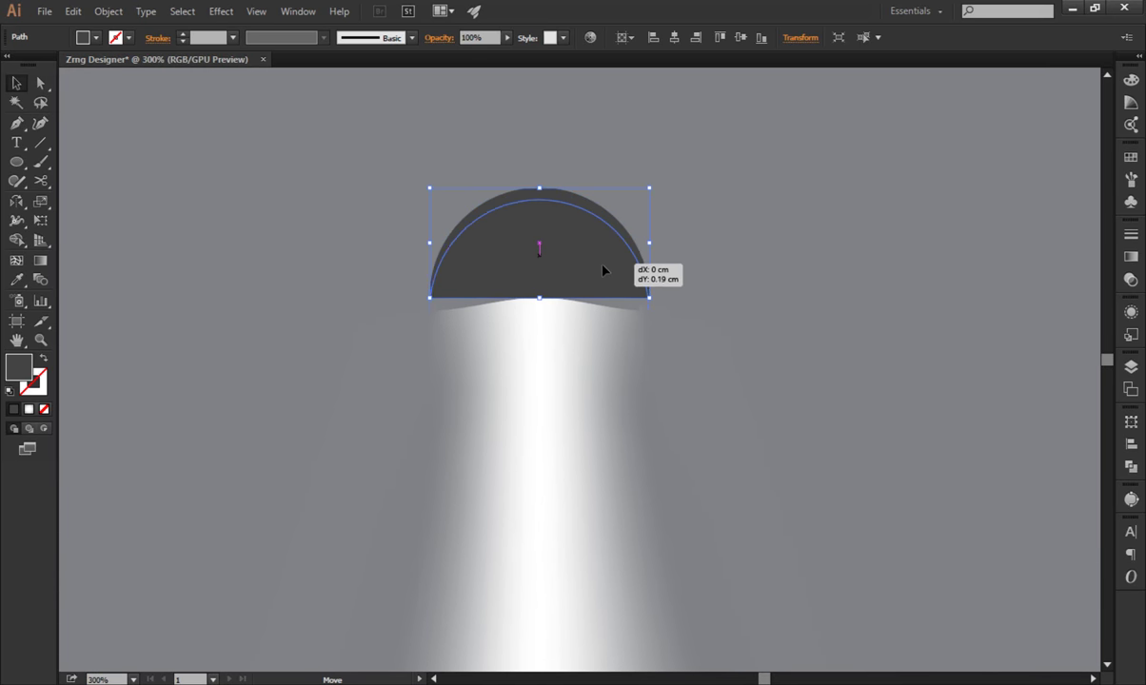
pyautogui.hotkey('ctrl', '0')
pyautogui.click(809, 253)
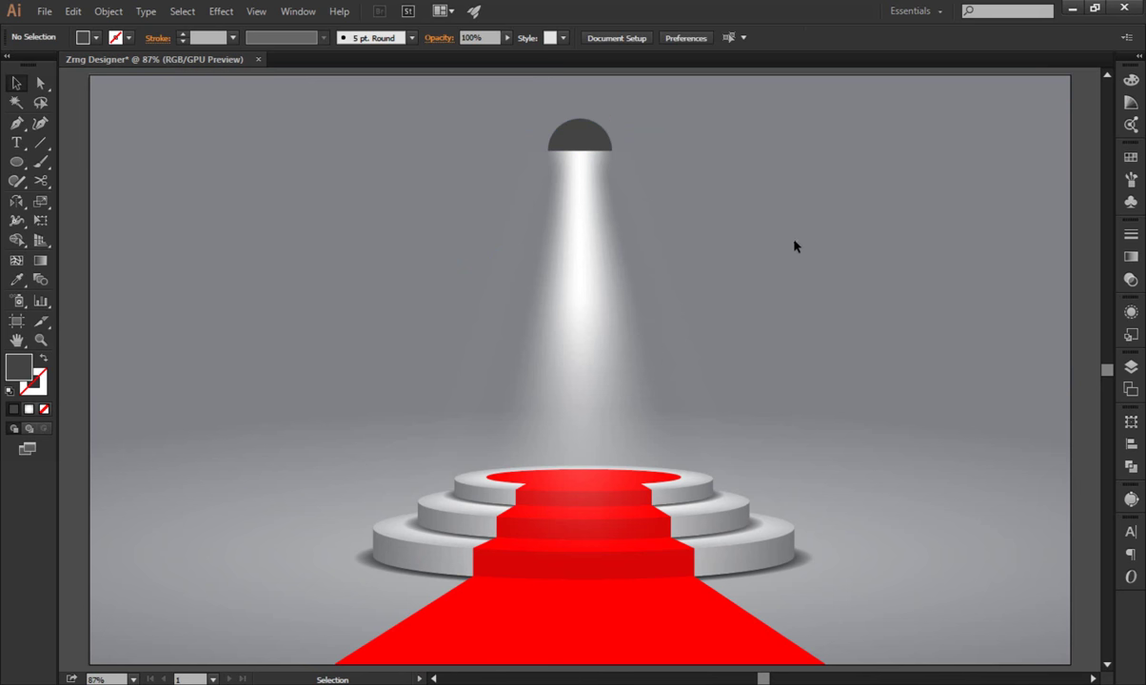
# Perspective-distort the beam's bottom corners outward so its base flares wide across the stage.
pyautogui.click(593, 133)
pyautogui.keyDown('shift'); pyautogui.click(585, 221); pyautogui.keyUp('shift')
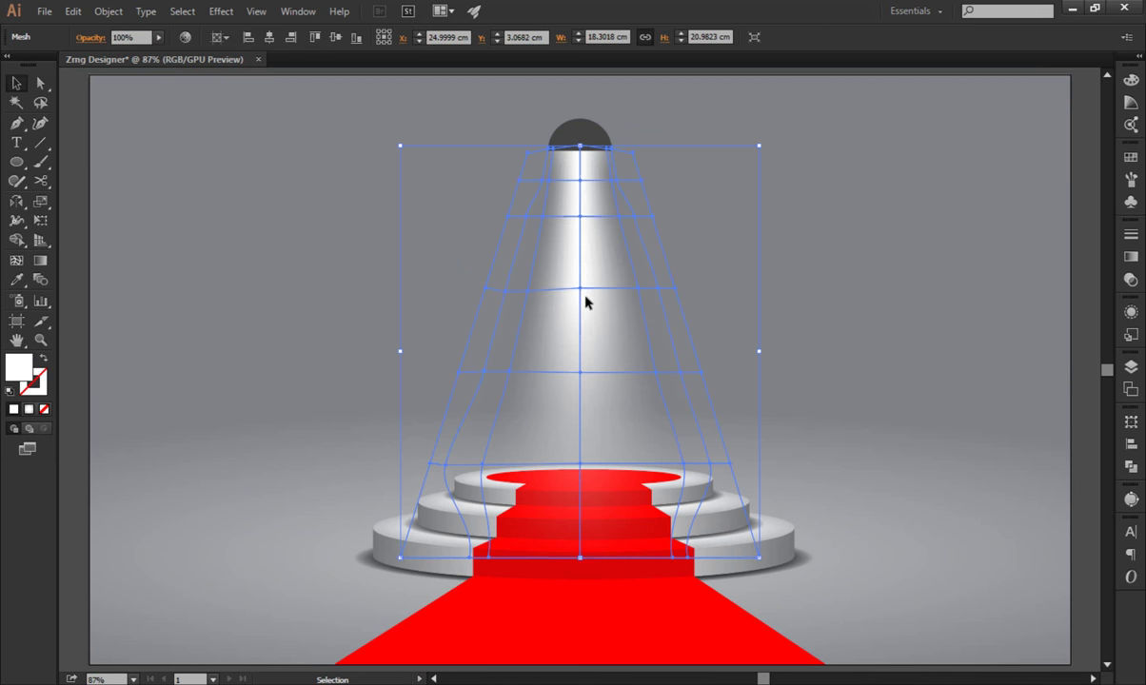
pyautogui.click(40, 220)
pyautogui.click(122, 245)
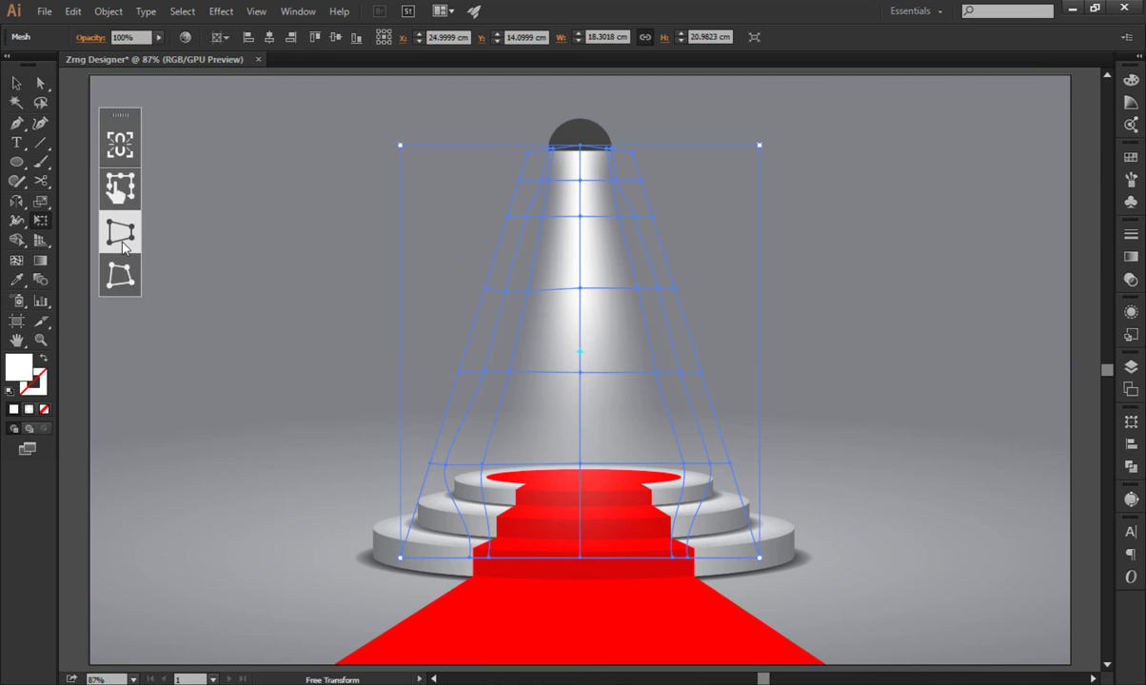
pyautogui.moveTo(760, 562); pyautogui.dragTo(883, 560)
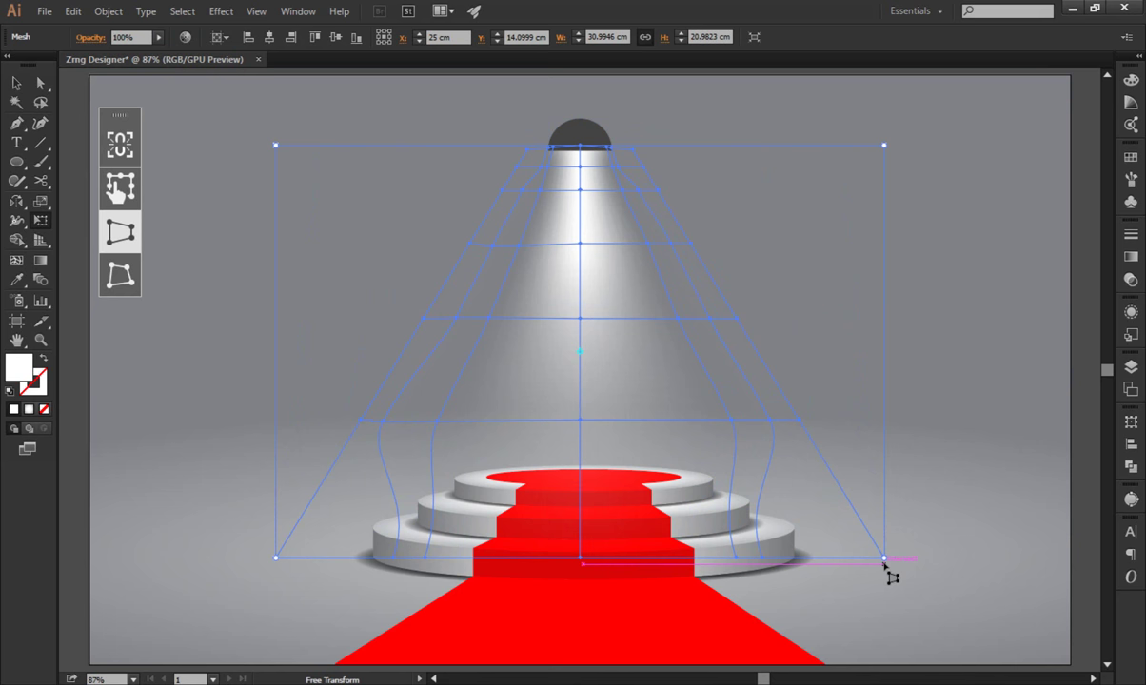
pyautogui.moveTo(885, 560); pyautogui.dragTo(985, 560)
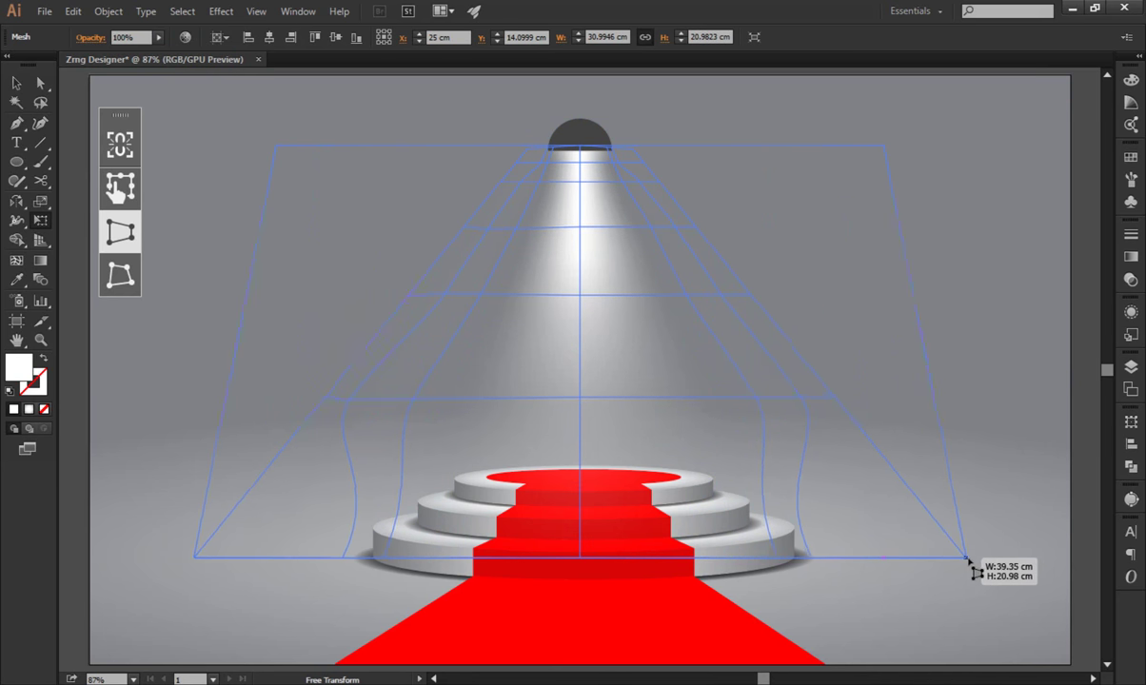
pyautogui.click(16, 83)
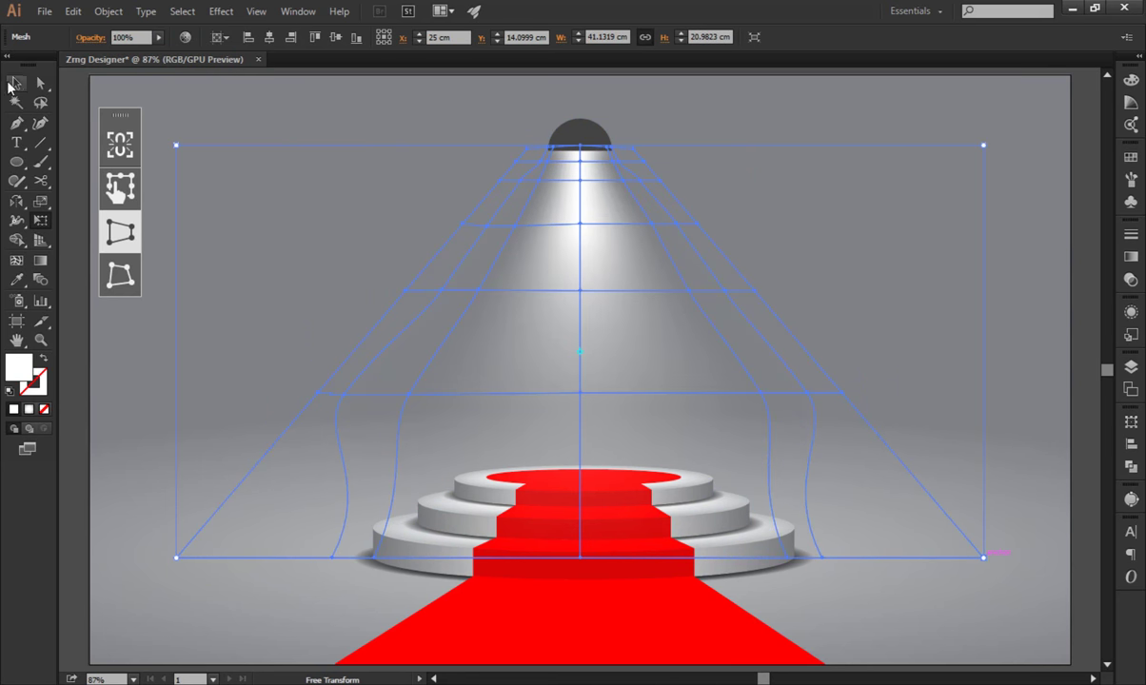
pyautogui.click(167, 119)
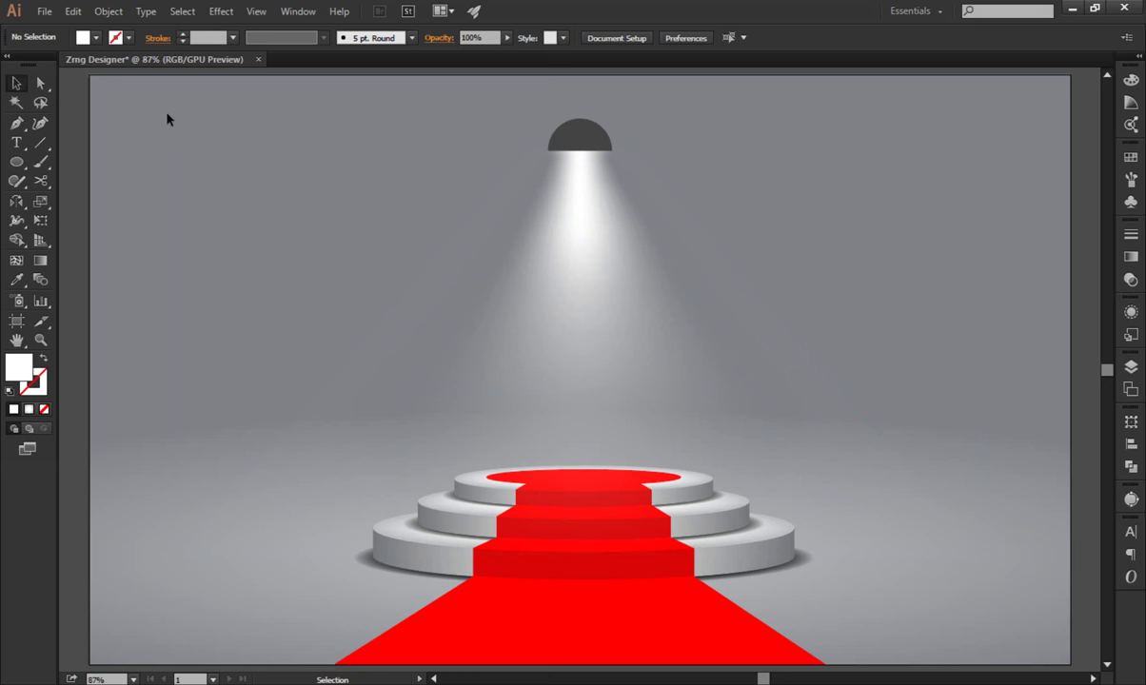
# Narrow the half-dome, centre it horizontally, then move it aside out of the way.
pyautogui.click(600, 148)
pyautogui.scroll(3, 604, 145)
pyautogui.scroll(2, 600, 191)
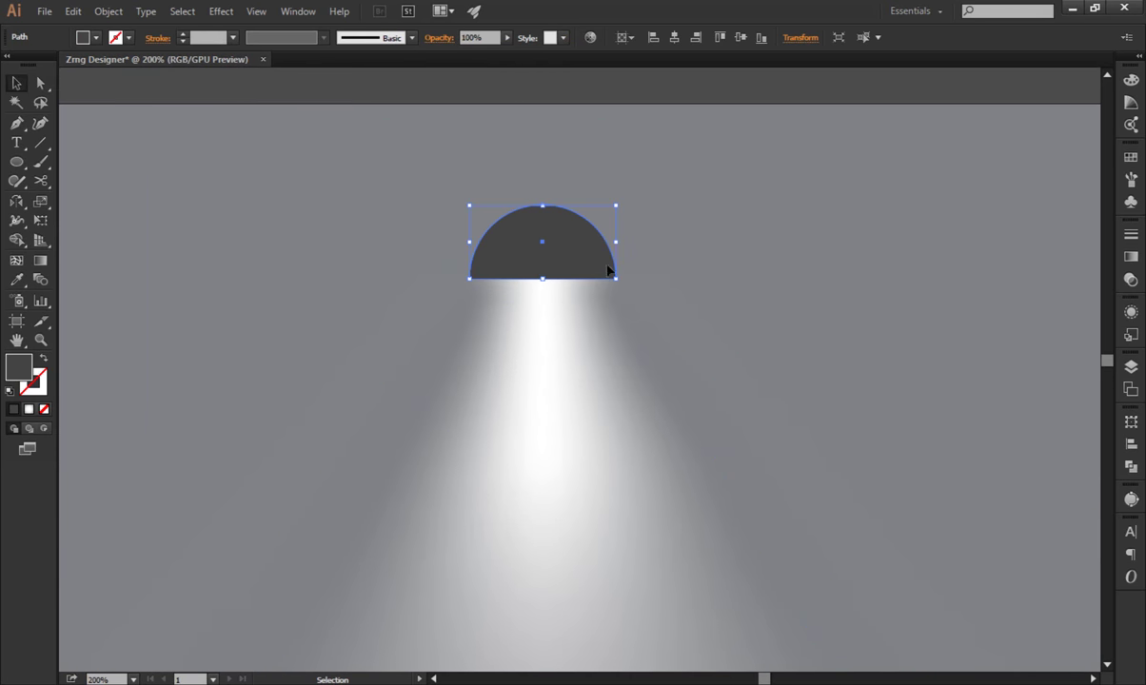
pyautogui.moveTo(615, 244); pyautogui.dragTo(597, 245)
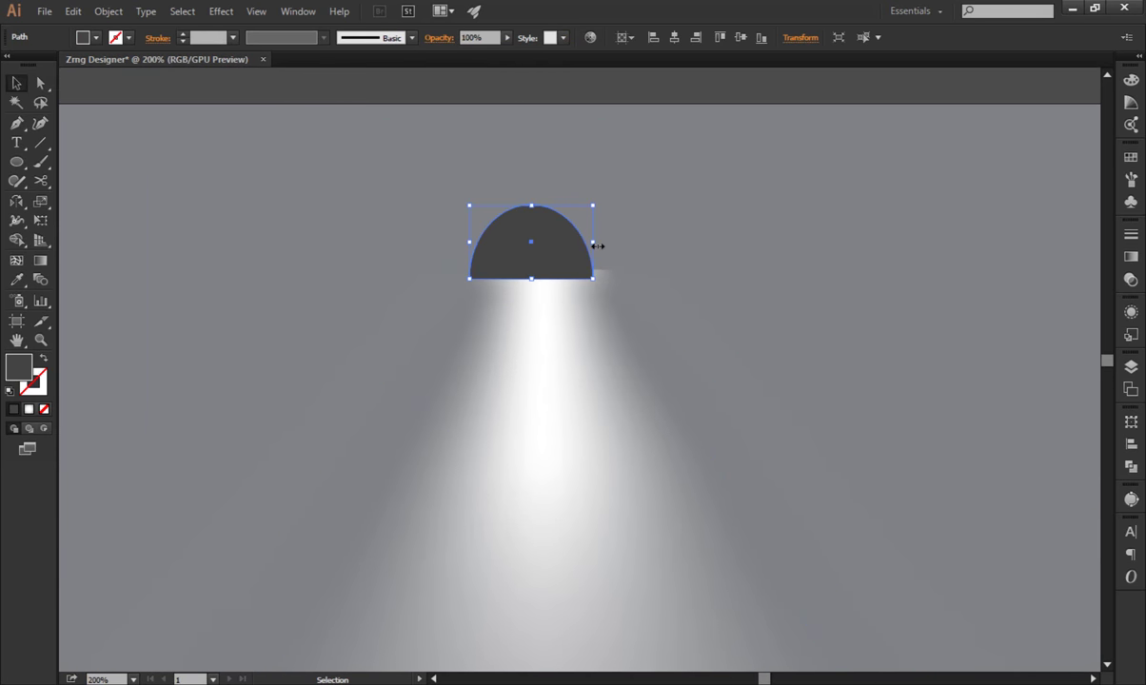
pyautogui.click(676, 42)
pyautogui.click(795, 186)
pyautogui.click(574, 245)
pyautogui.moveTo(574, 245); pyautogui.dragTo(850, 213)
# Fill the beam mesh's top-left point with near-black #1a1a1a.
pyautogui.click(539, 276)
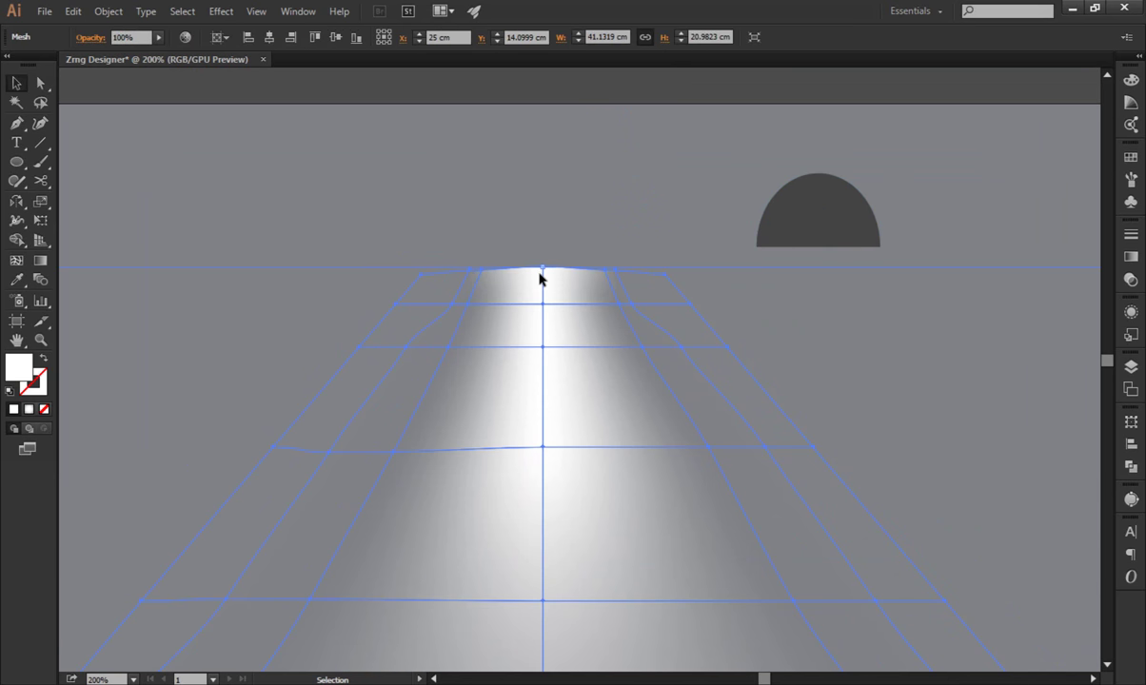
pyautogui.click(40, 83)
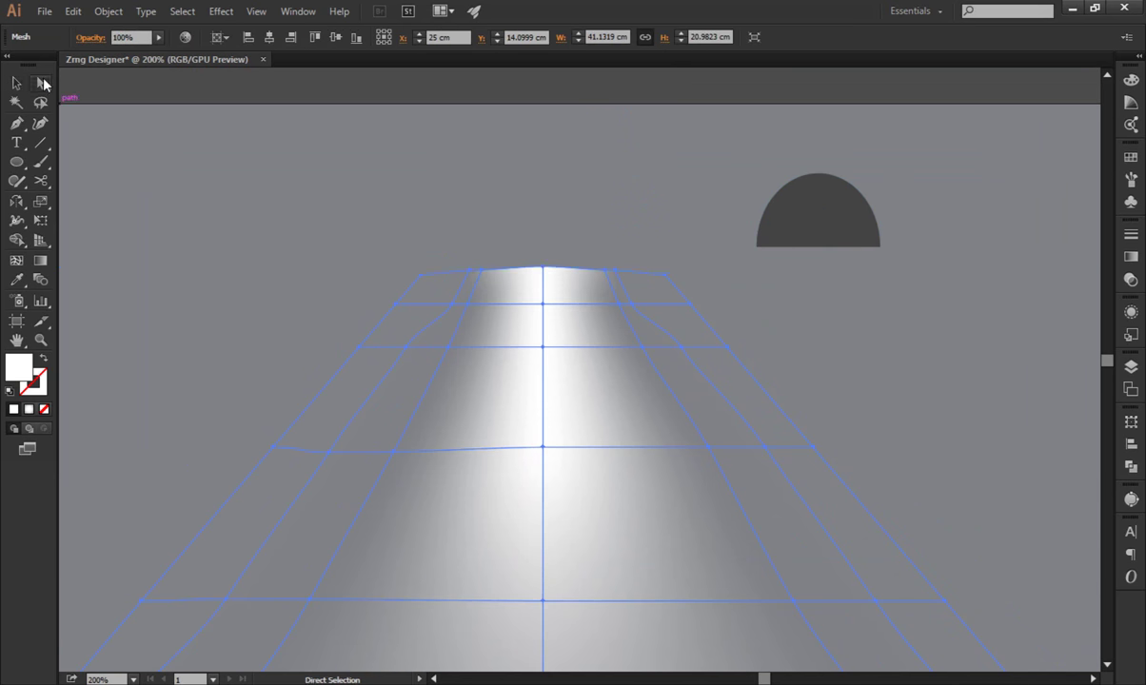
pyautogui.click(480, 271)
pyautogui.doubleClick(19, 365)
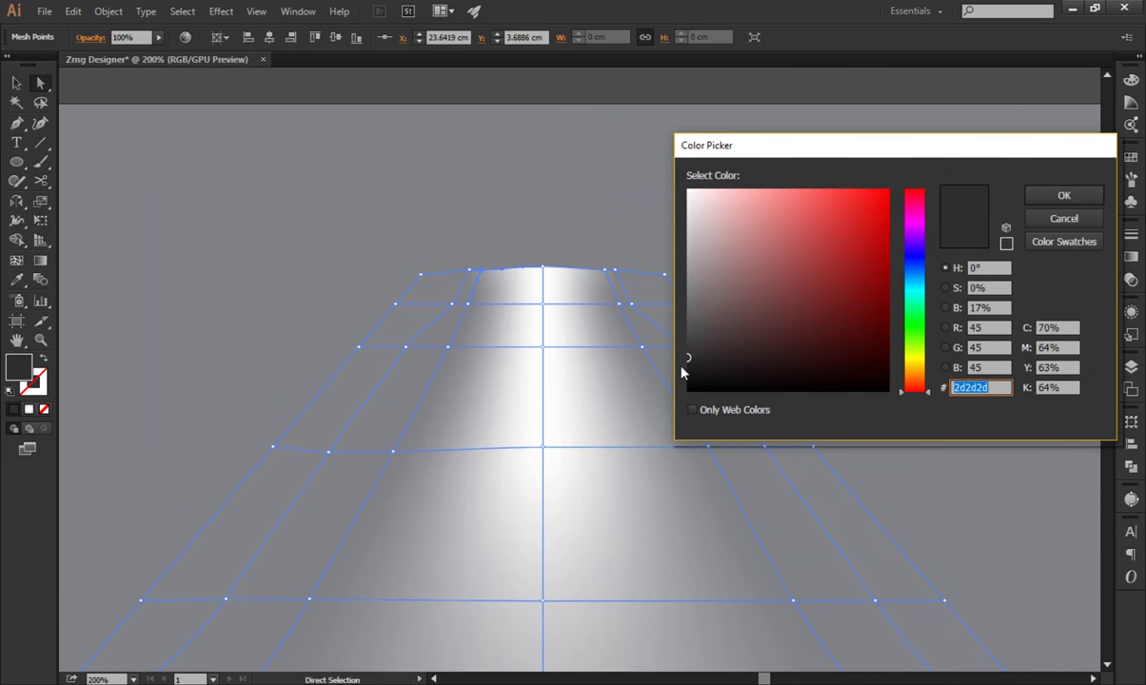
pyautogui.click(1059, 219)
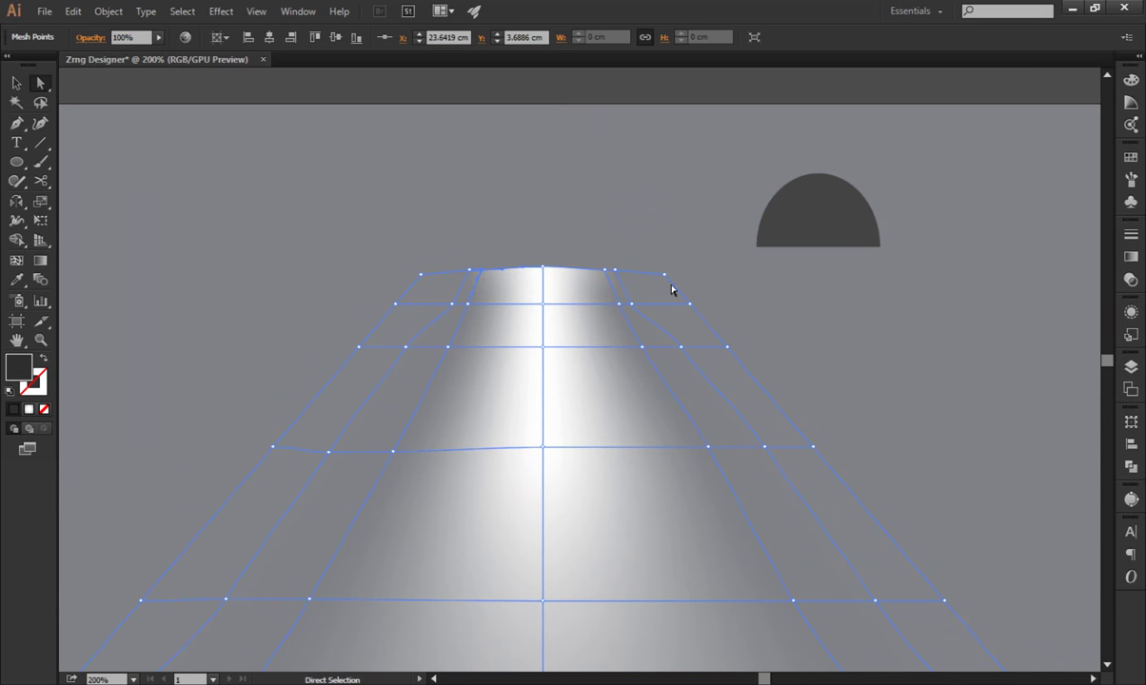
pyautogui.doubleClick(21, 374)
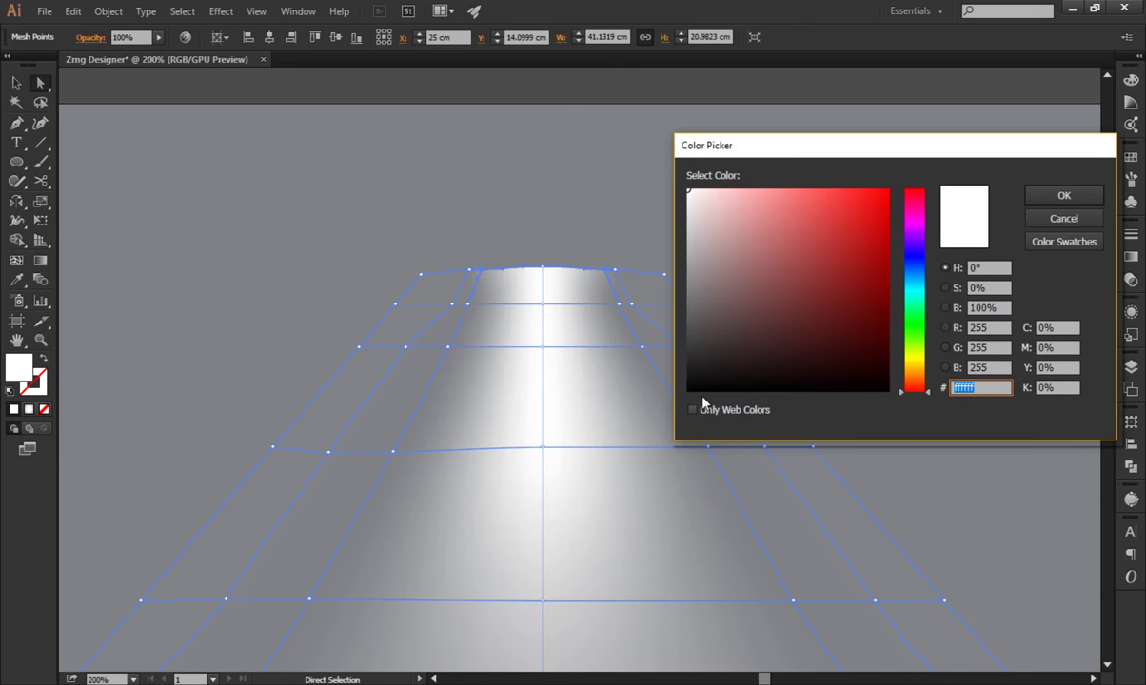
pyautogui.write('1a1a1a')
pyautogui.click(1045, 196)
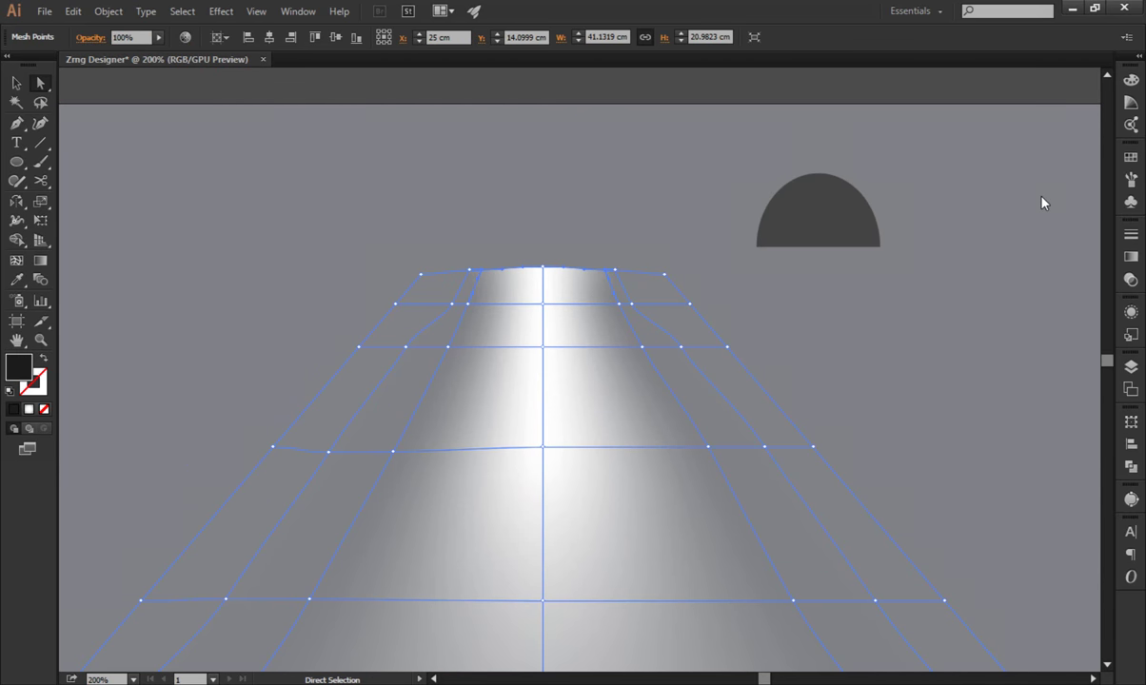
# Give the top-right beam mesh point a near-black #0c0c0c fill, then reselect the dome.
pyautogui.click(690, 192)
pyautogui.click(588, 279)
pyautogui.moveTo(593, 282); pyautogui.dragTo(606, 275)
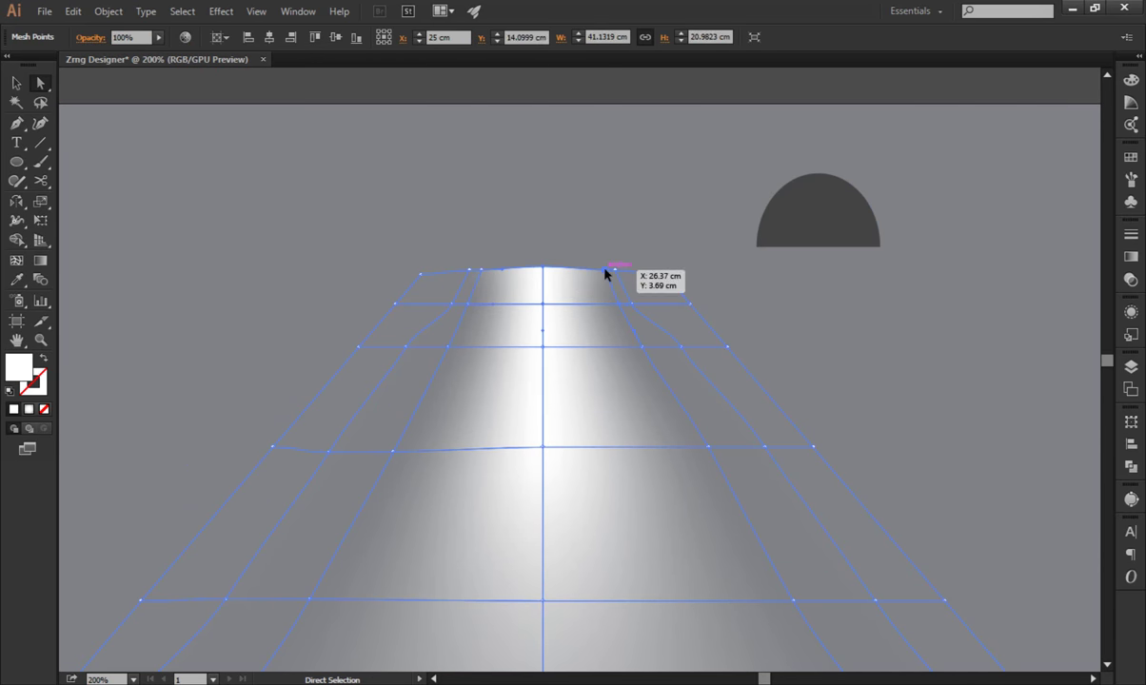
pyautogui.moveTo(481, 269); pyautogui.dragTo(479, 270)
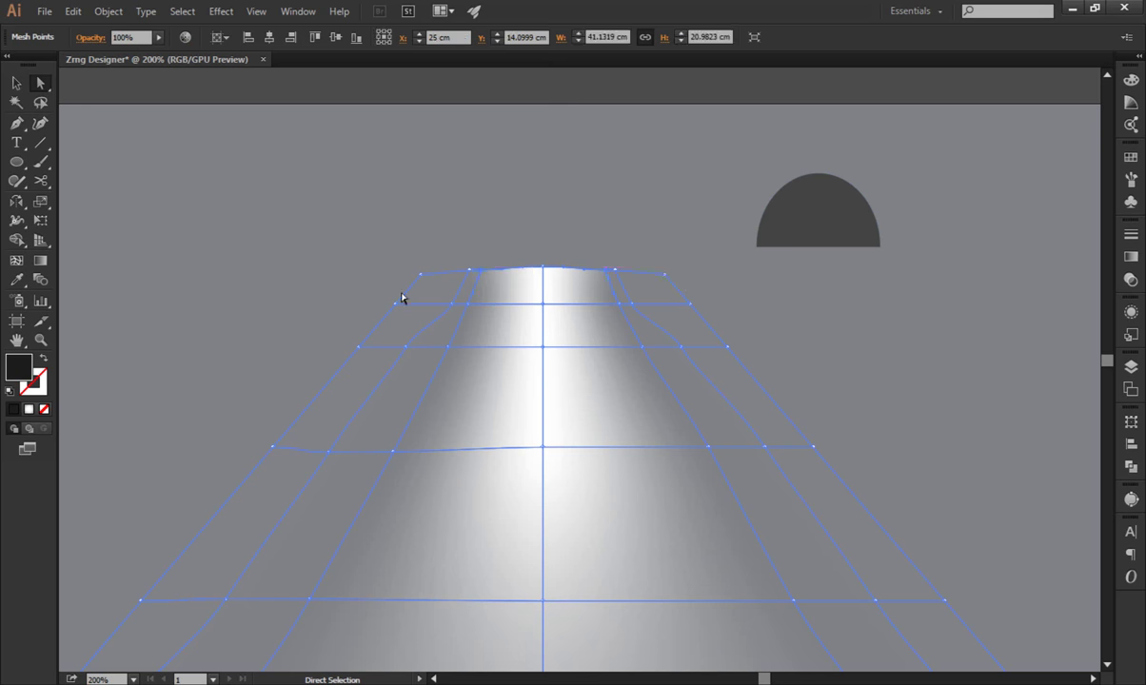
pyautogui.doubleClick(20, 365)
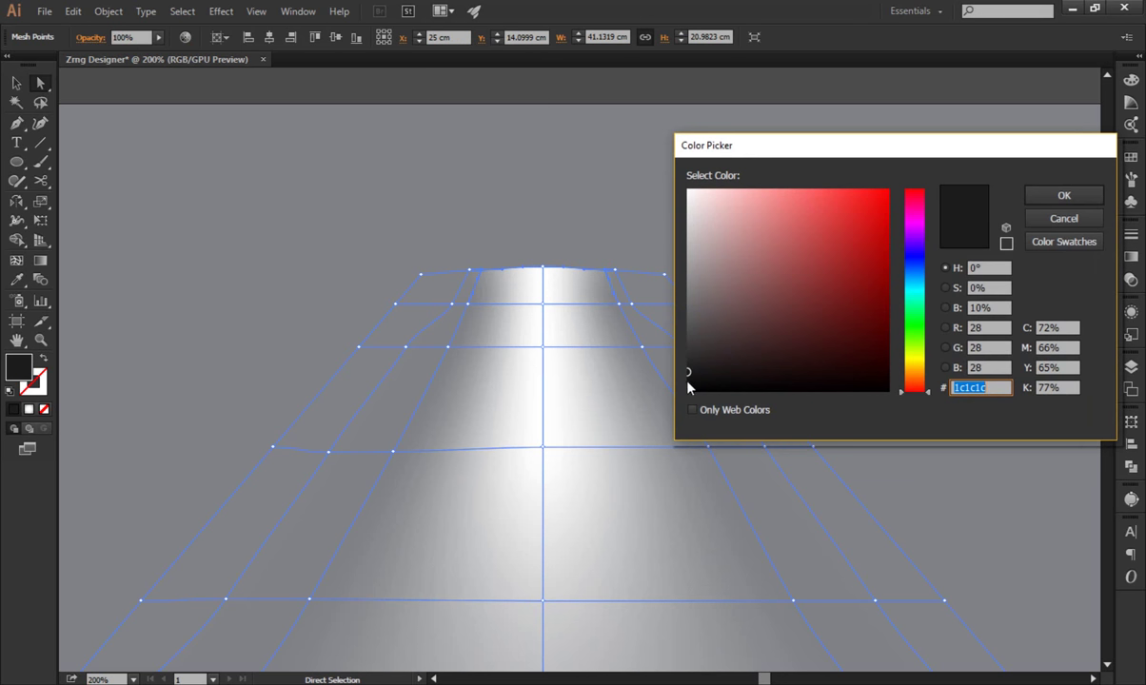
pyautogui.click(688, 383)
pyautogui.click(1051, 198)
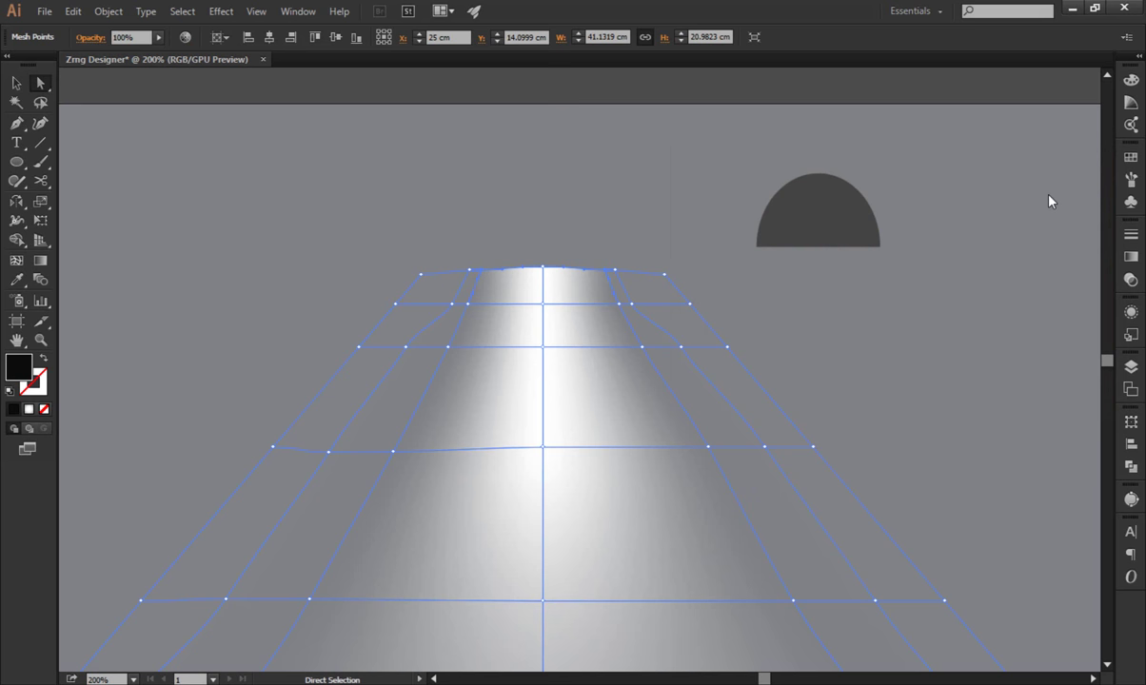
pyautogui.click(16, 83)
pyautogui.click(141, 167)
pyautogui.click(784, 235)
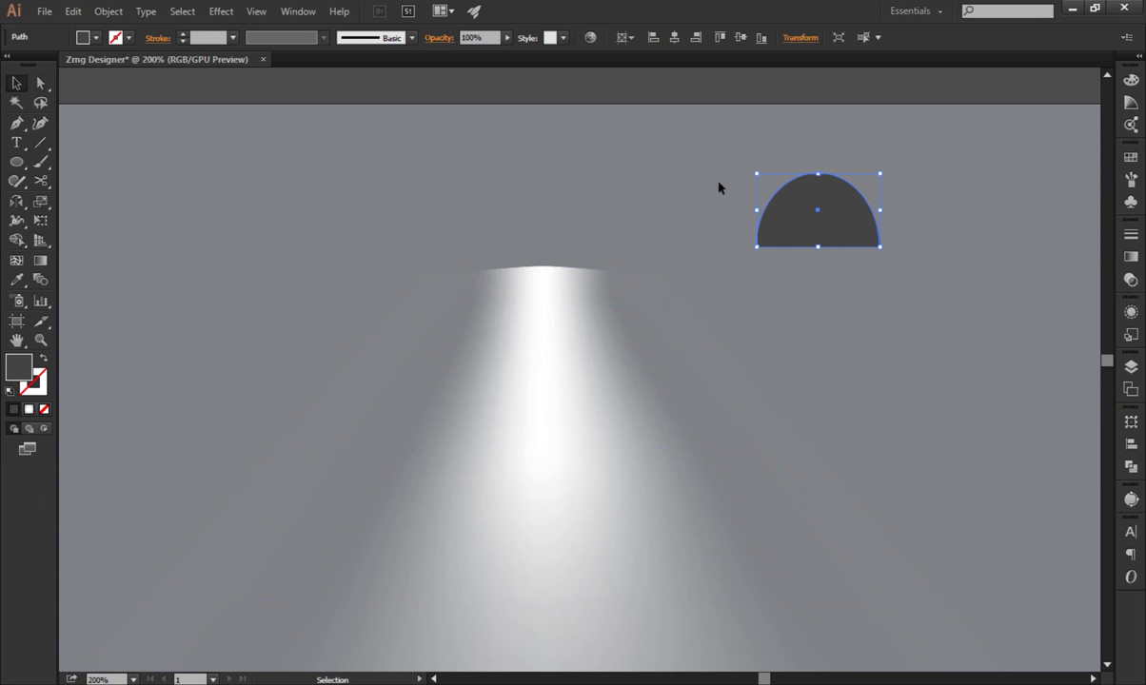
# Centre the dark dome horizontally and lower it onto the top of the light beam.
pyautogui.click(674, 38)
pyautogui.moveTo(568, 225); pyautogui.dragTo(569, 264)
pyautogui.click(952, 276)
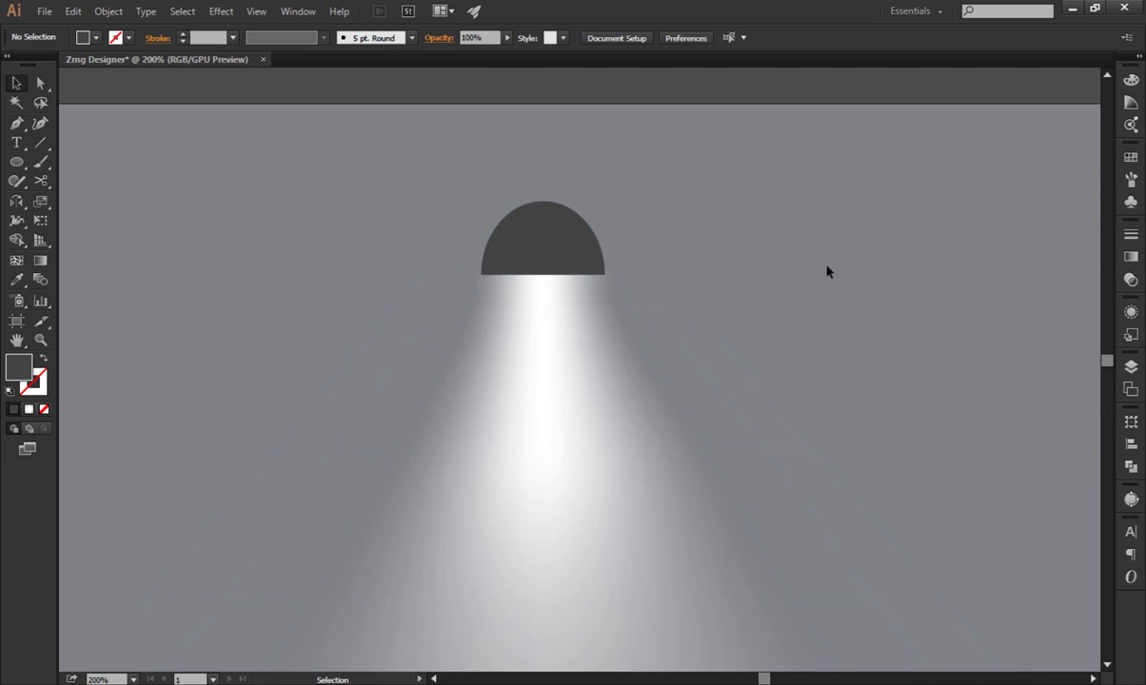
# Nudge the dome left and down, then zoom in on it.
pyautogui.scroll(2, 532, 276)
pyautogui.scroll(-1, 532, 276)
pyautogui.scroll(-1, 532, 276)
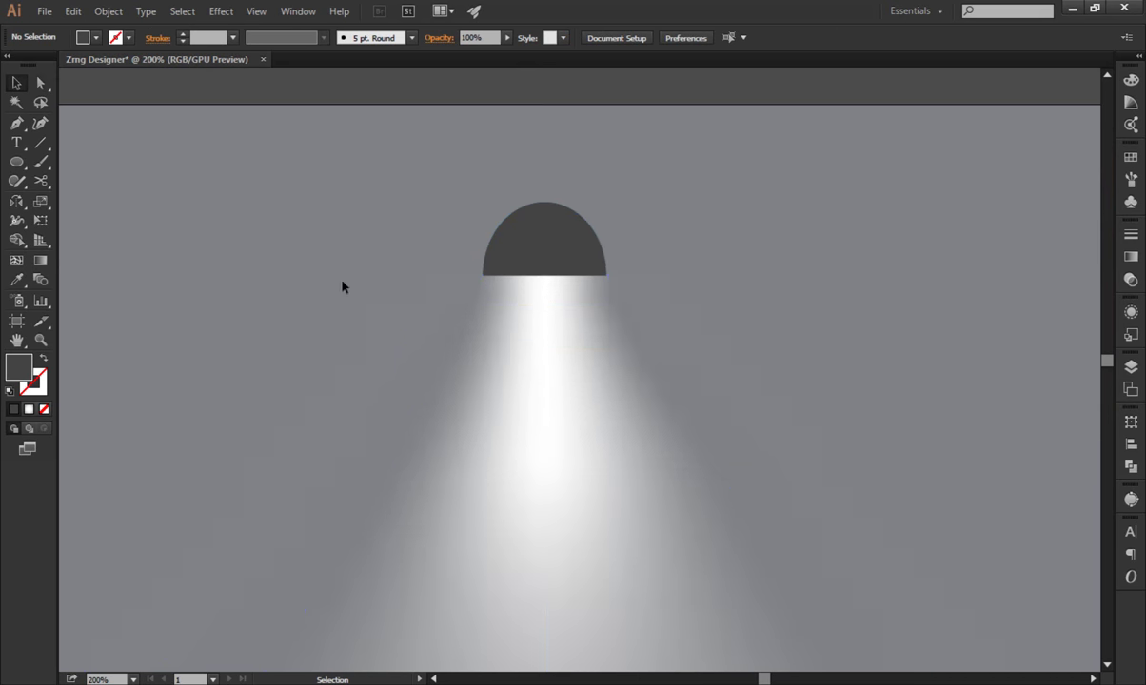
pyautogui.moveTo(343, 287); pyautogui.dragTo(764, 266)
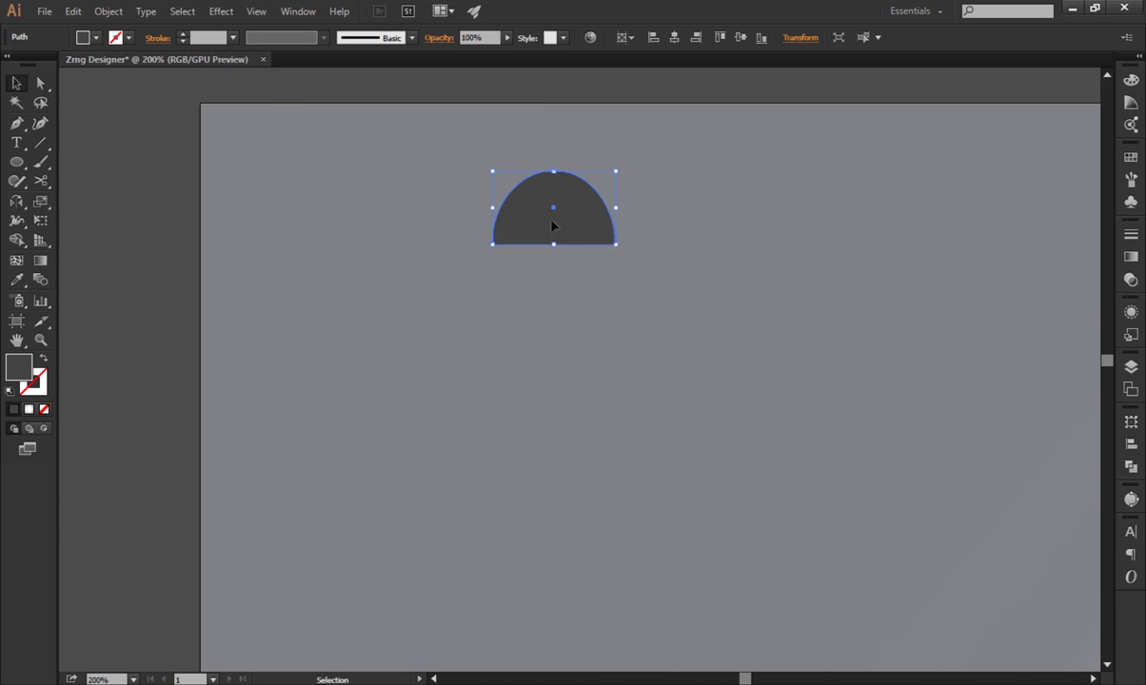
pyautogui.moveTo(552, 226); pyautogui.dragTo(471, 263)
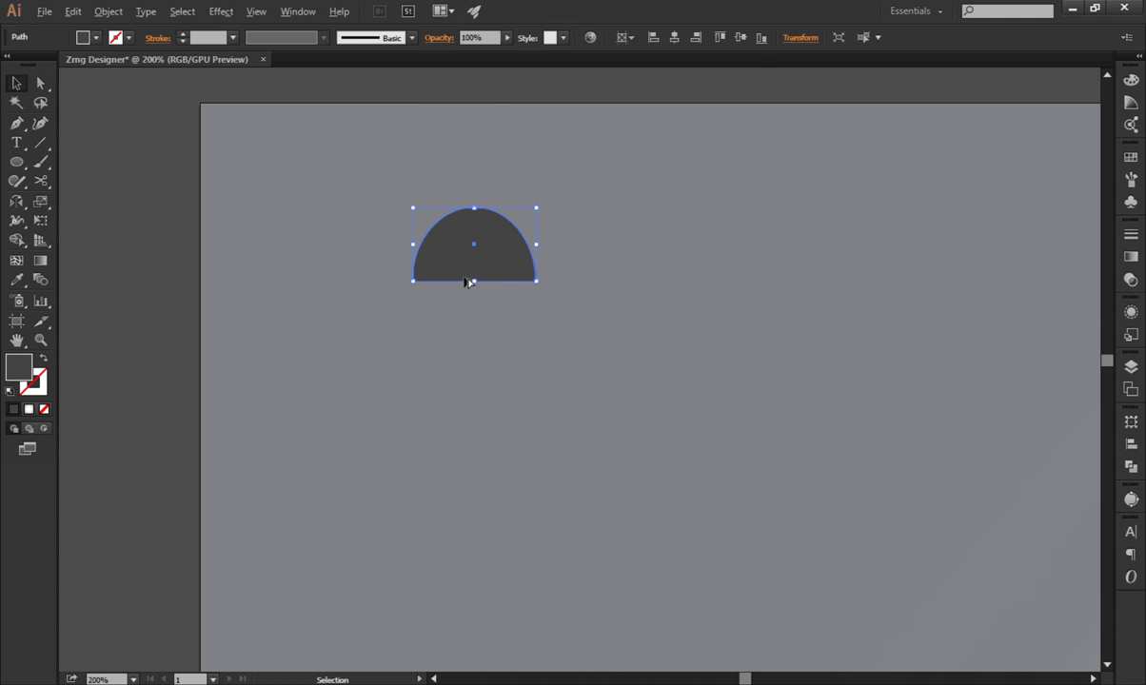
pyautogui.hotkey('ctrl', '=')
pyautogui.hotkey('ctrl', '=')
# Draw a thin flat ellipse along the dome's base.
pyautogui.press('l')
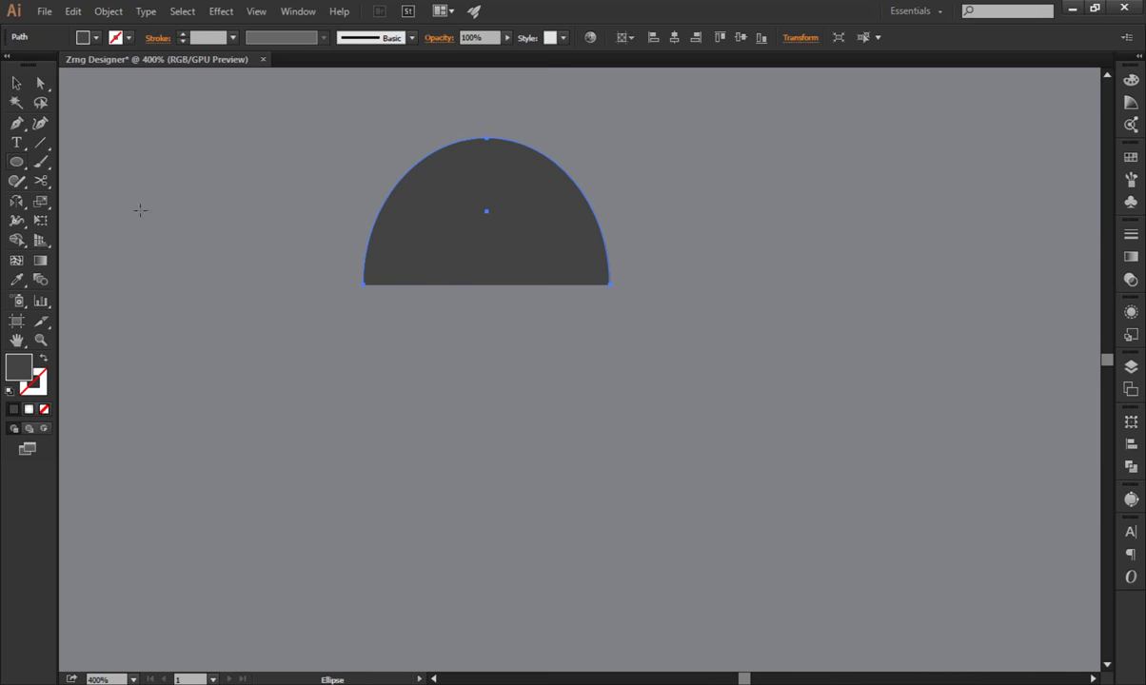
pyautogui.moveTo(364, 284); pyautogui.dragTo(610, 307)
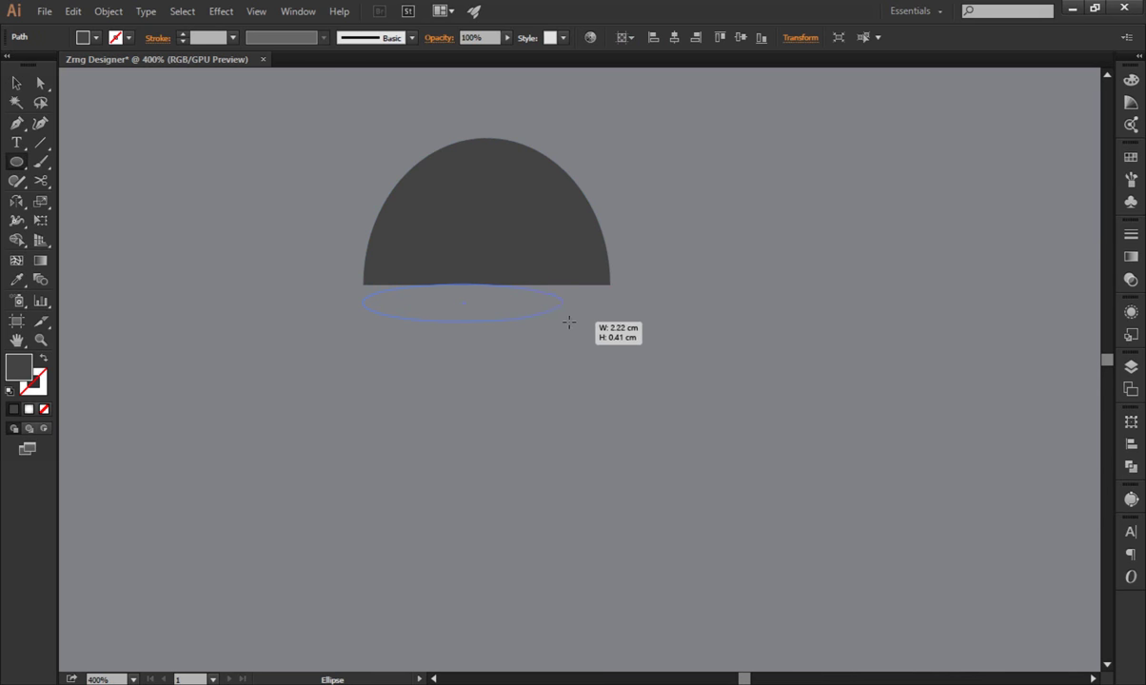
pyautogui.click(16, 83)
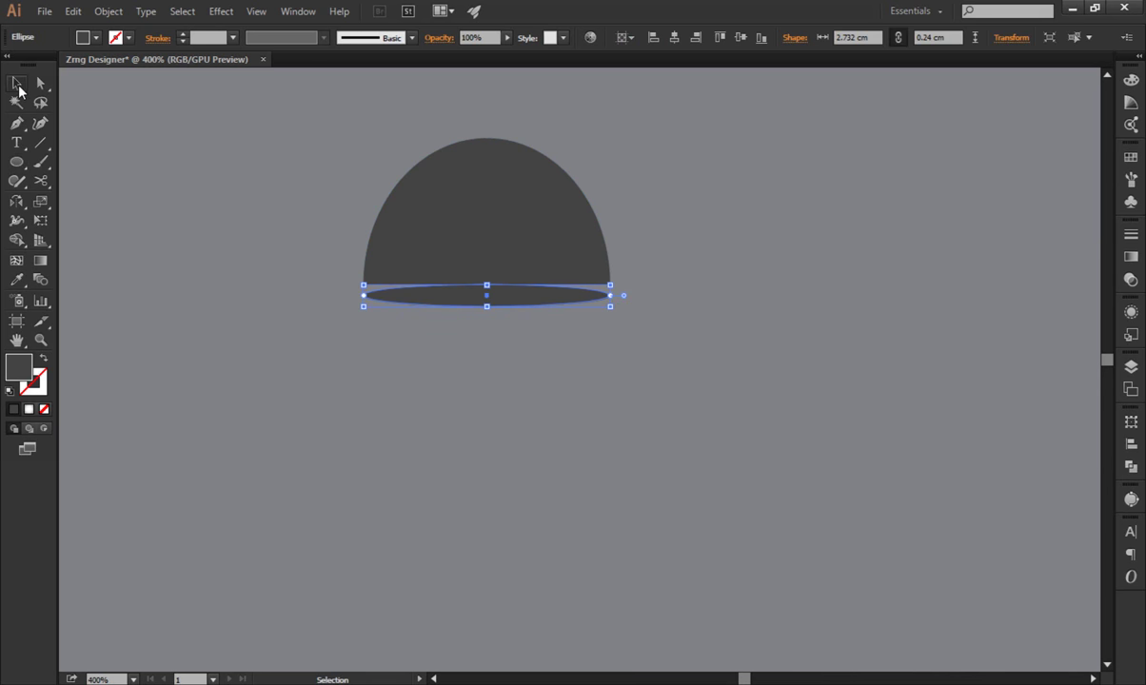
# Fill the ellipse with the White, Black gradient set to Radial.
pyautogui.click(1131, 257)
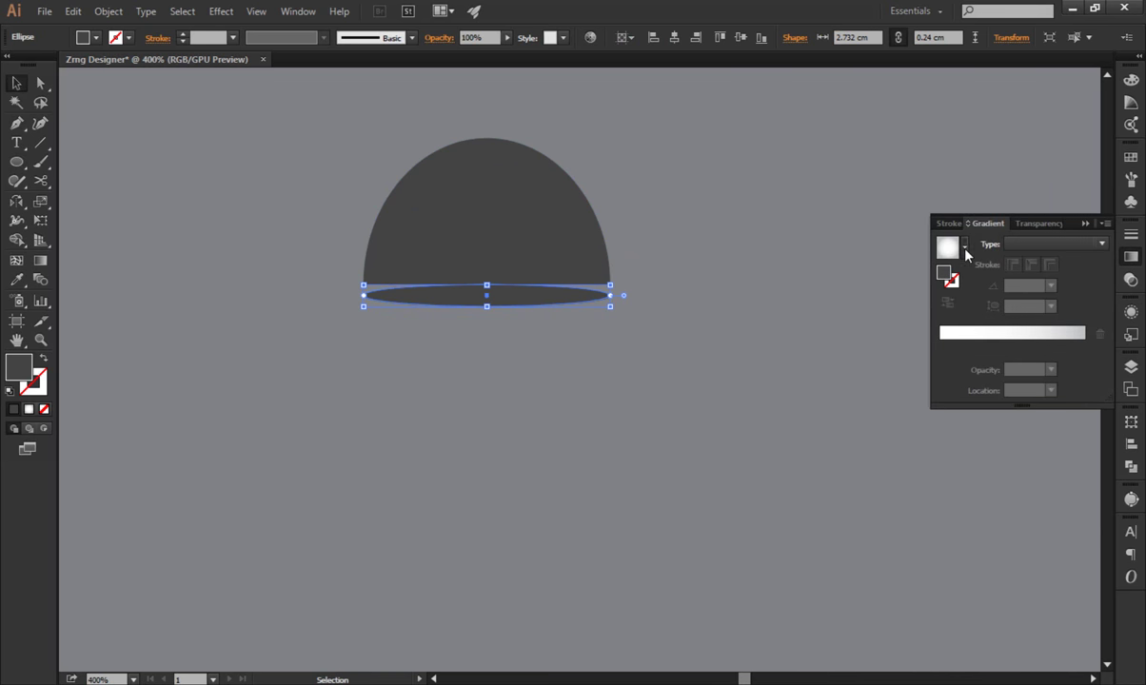
pyautogui.click(964, 246)
pyautogui.click(838, 272)
pyautogui.click(1051, 243)
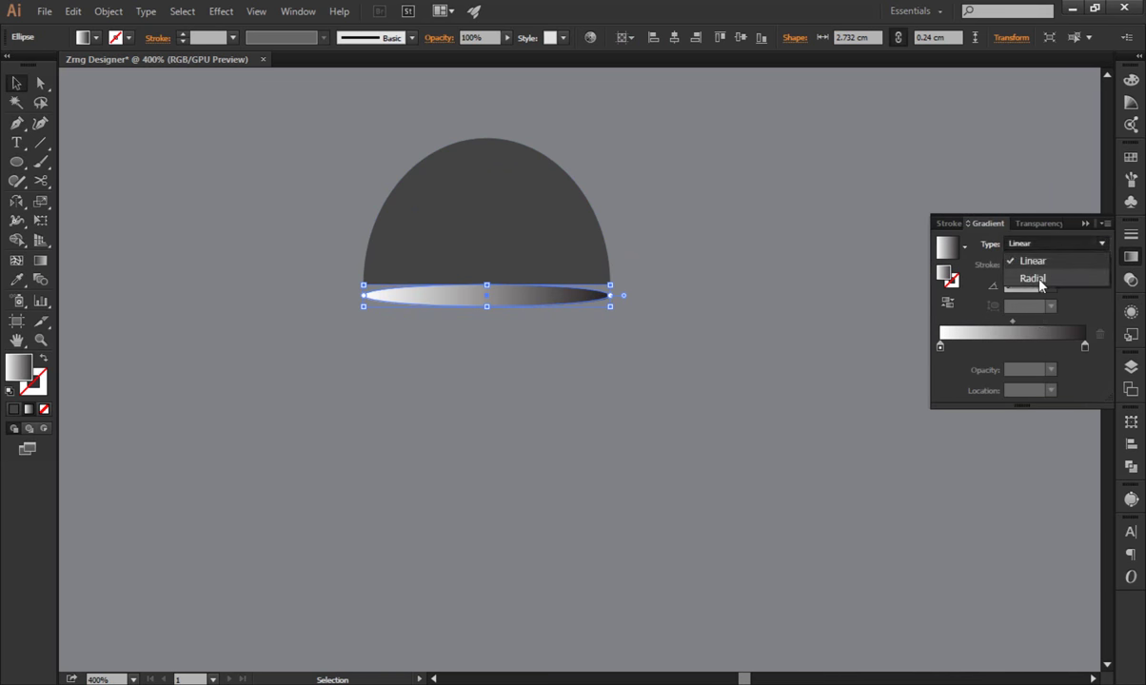
pyautogui.click(1032, 281)
# Squash and widen the radial gradient to fit the ellipse, moving the white stop right.
pyautogui.click(40, 261)
pyautogui.moveTo(486, 254)
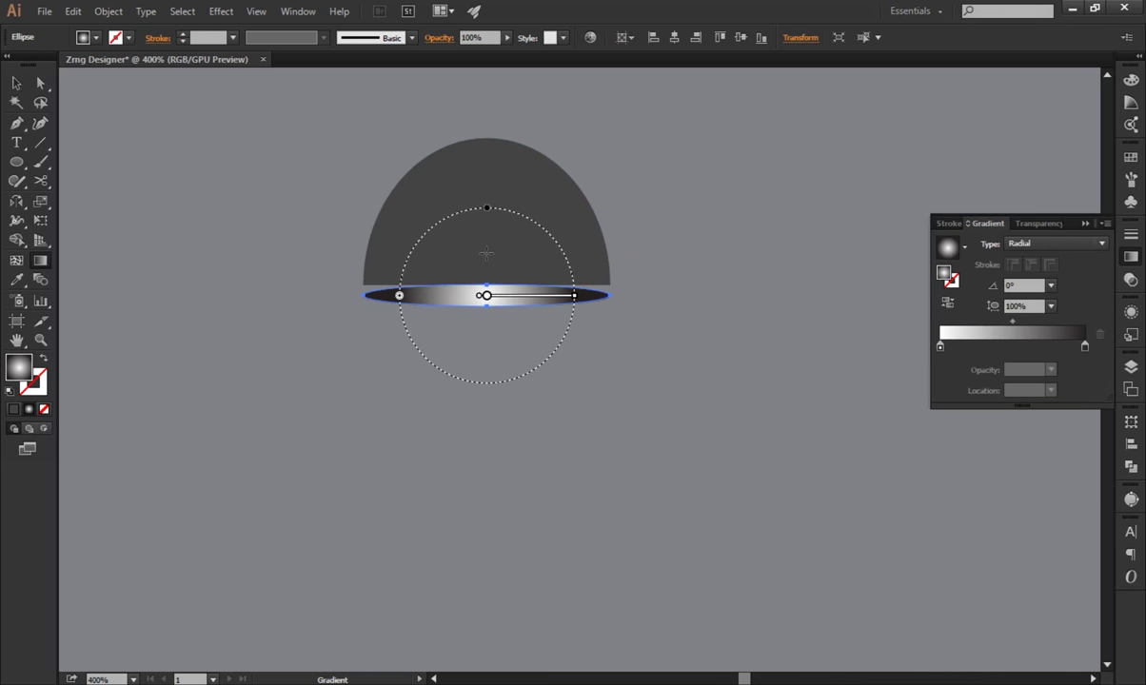
pyautogui.moveTo(486, 209); pyautogui.dragTo(487, 290)
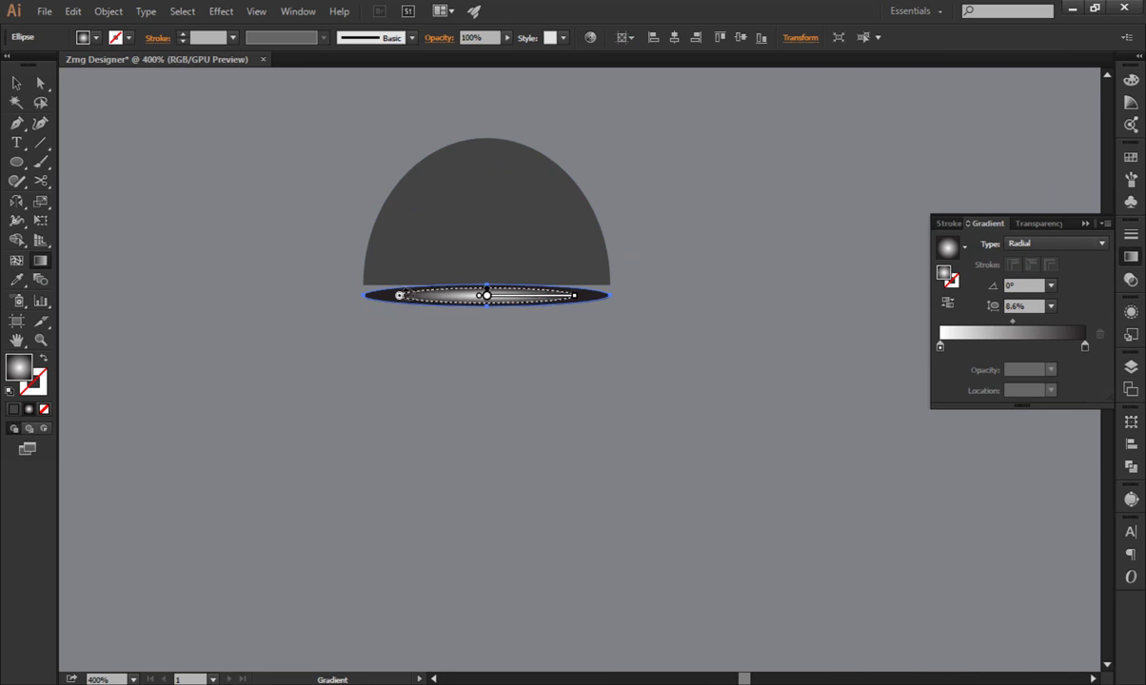
pyautogui.moveTo(399, 295); pyautogui.dragTo(367, 296)
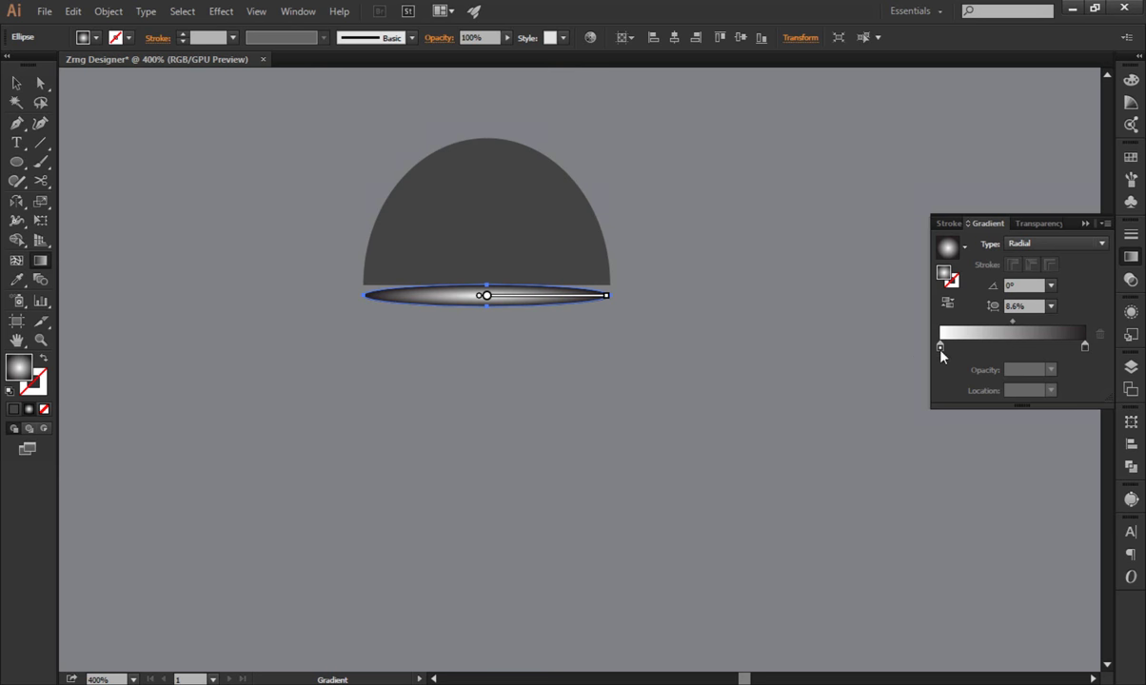
pyautogui.moveTo(939, 346); pyautogui.dragTo(1023, 348)
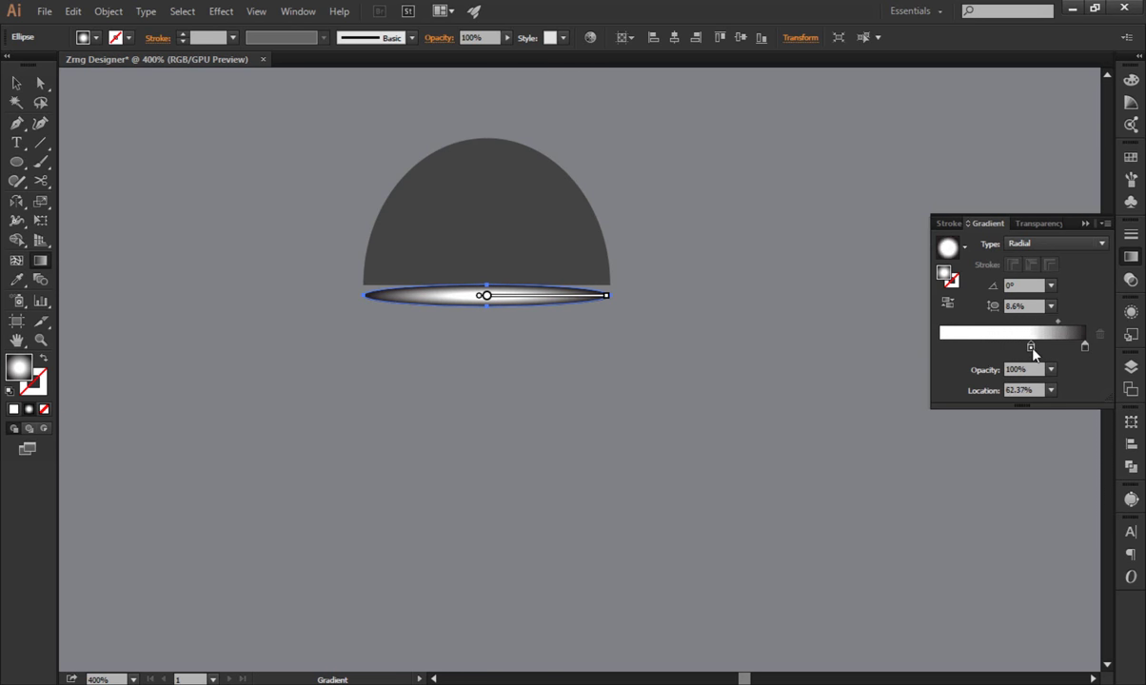
pyautogui.click(1129, 257)
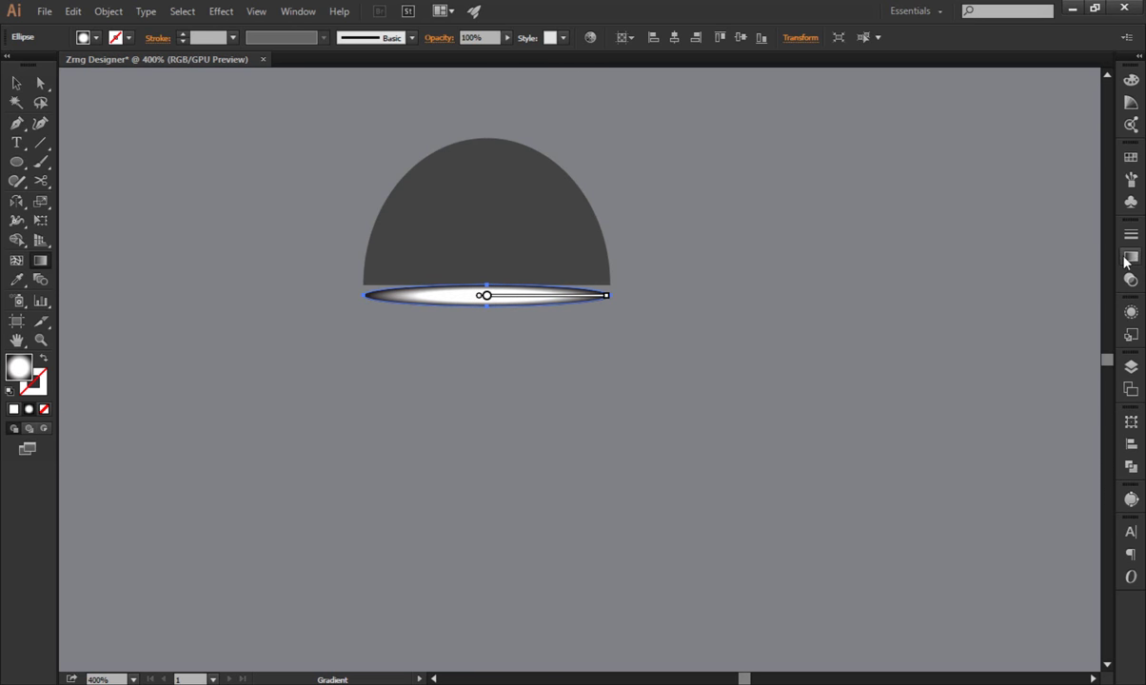
pyautogui.click(17, 83)
pyautogui.click(364, 376)
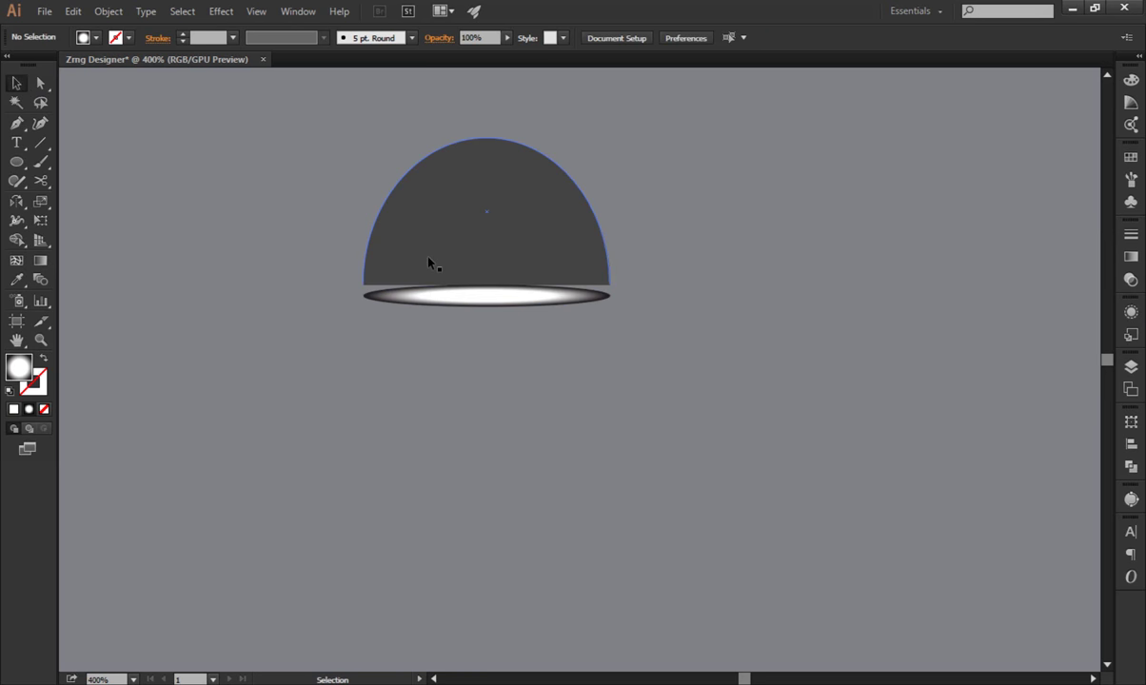
# Move the glowing ellipse up to the dome's base and flatten it thinner.
pyautogui.scroll(1, 429, 263)
pyautogui.moveTo(552, 328); pyautogui.dragTo(552, 313)
pyautogui.click(529, 432)
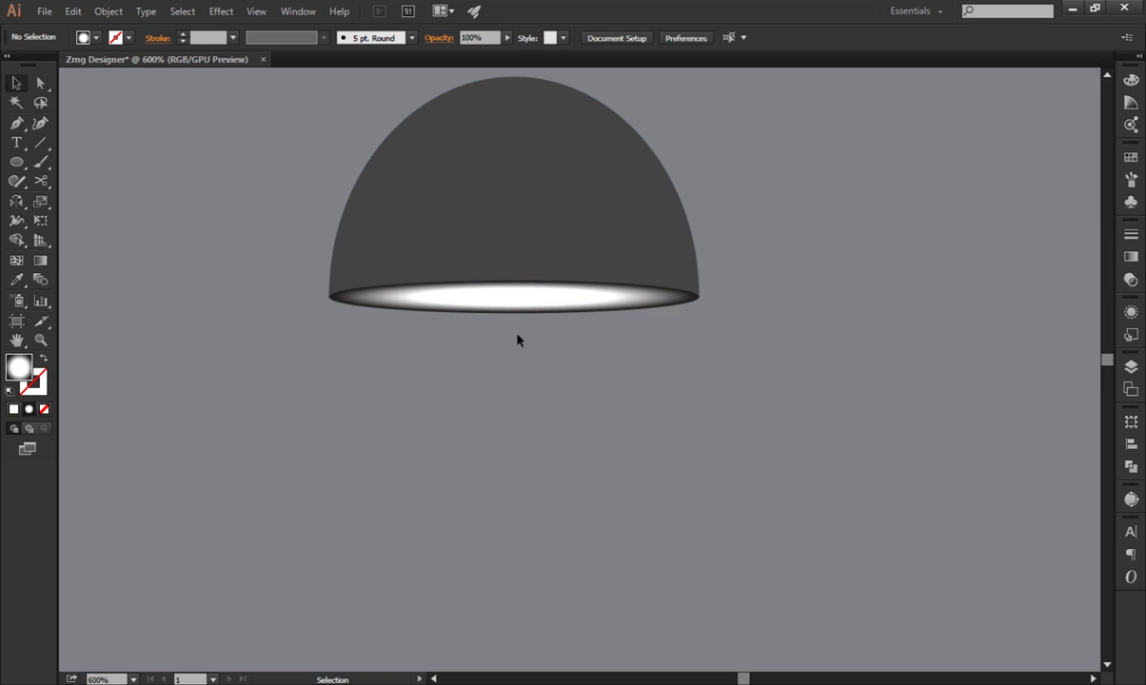
pyautogui.click(514, 293)
pyautogui.moveTo(514, 282); pyautogui.dragTo(529, 302)
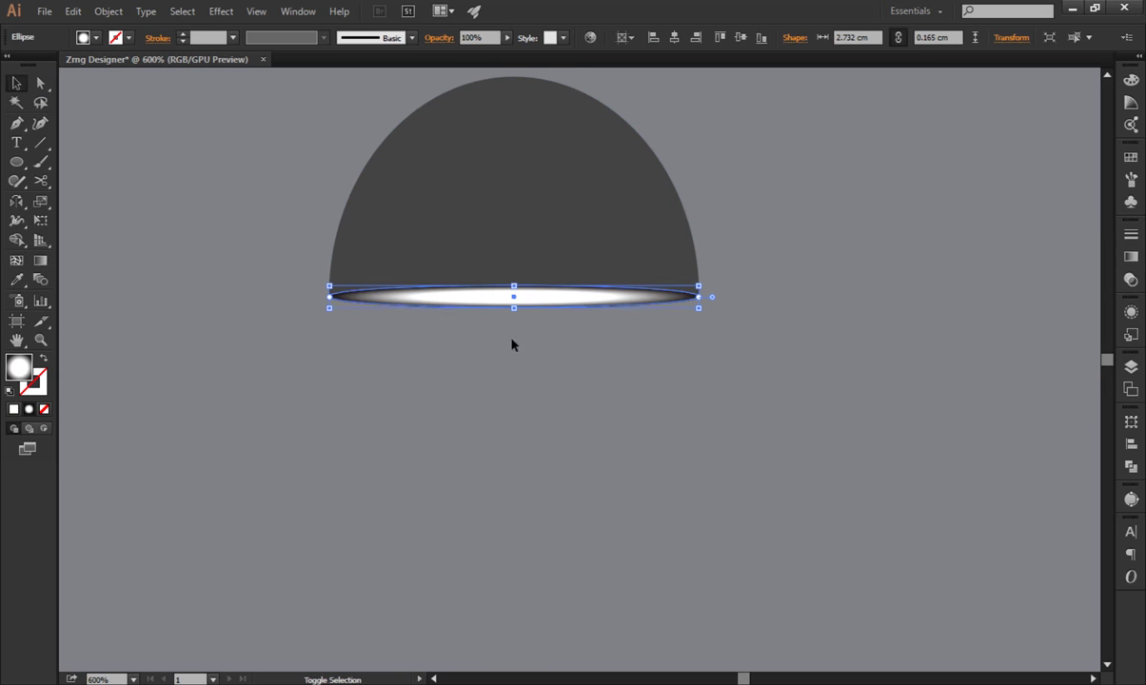
pyautogui.click(501, 417)
pyautogui.click(644, 230)
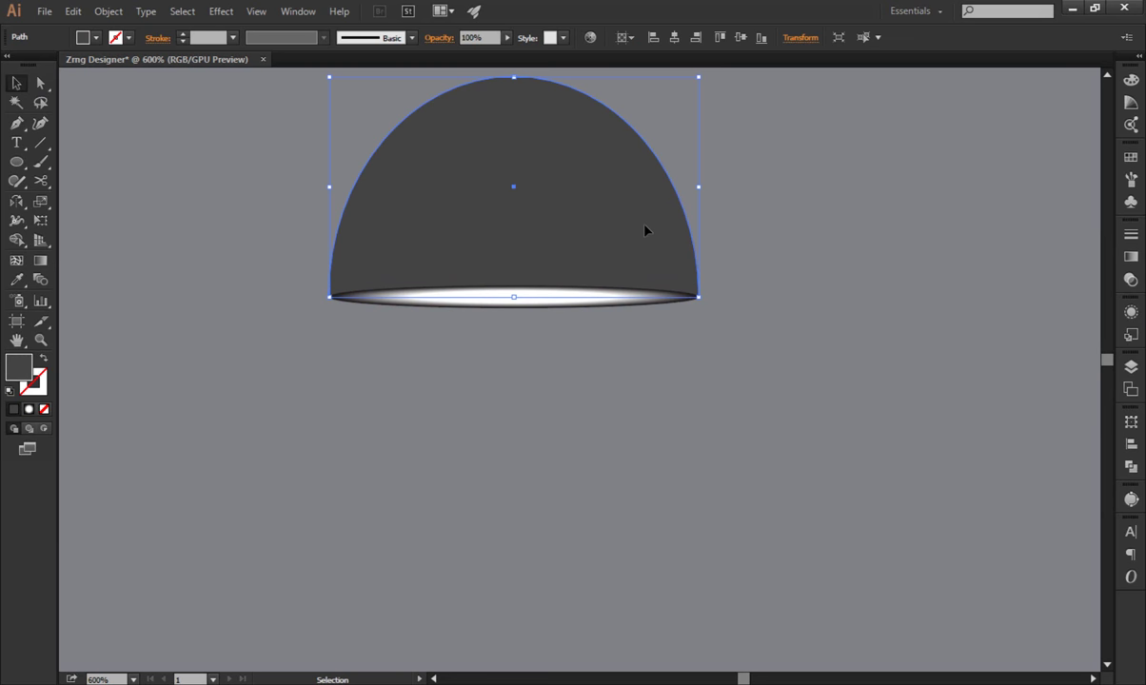
# Fill the dome with the White, Black gradient, add a middle stop, and make both ends black.
pyautogui.click(1131, 256)
pyautogui.click(964, 248)
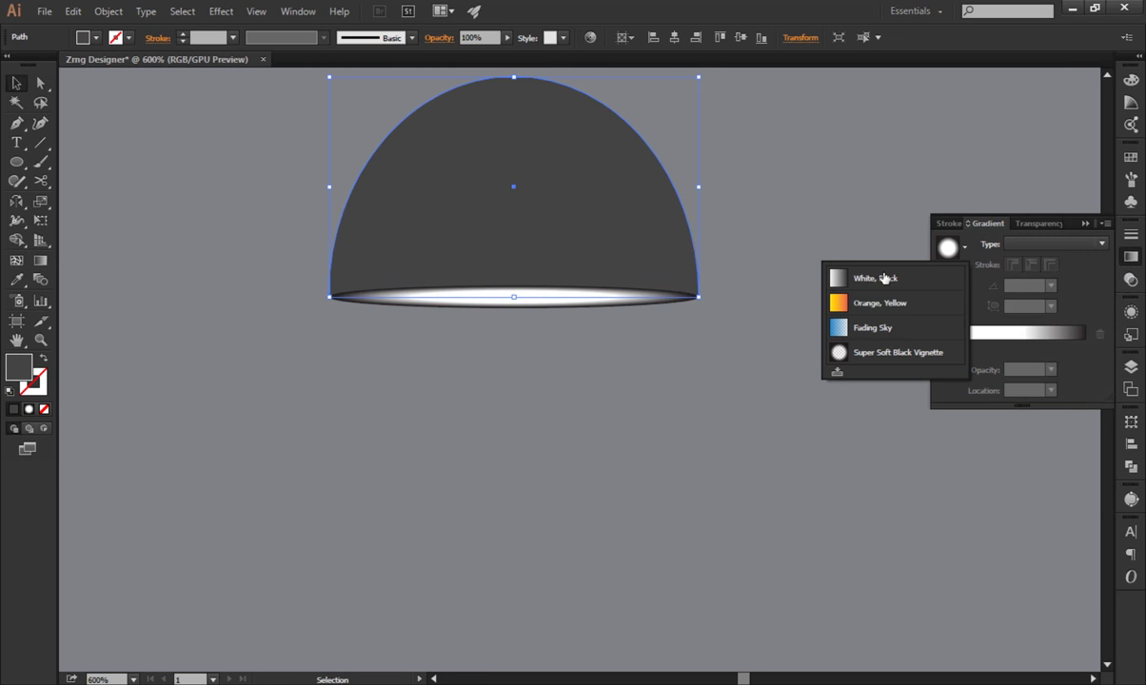
pyautogui.click(843, 279)
pyautogui.click(1015, 348)
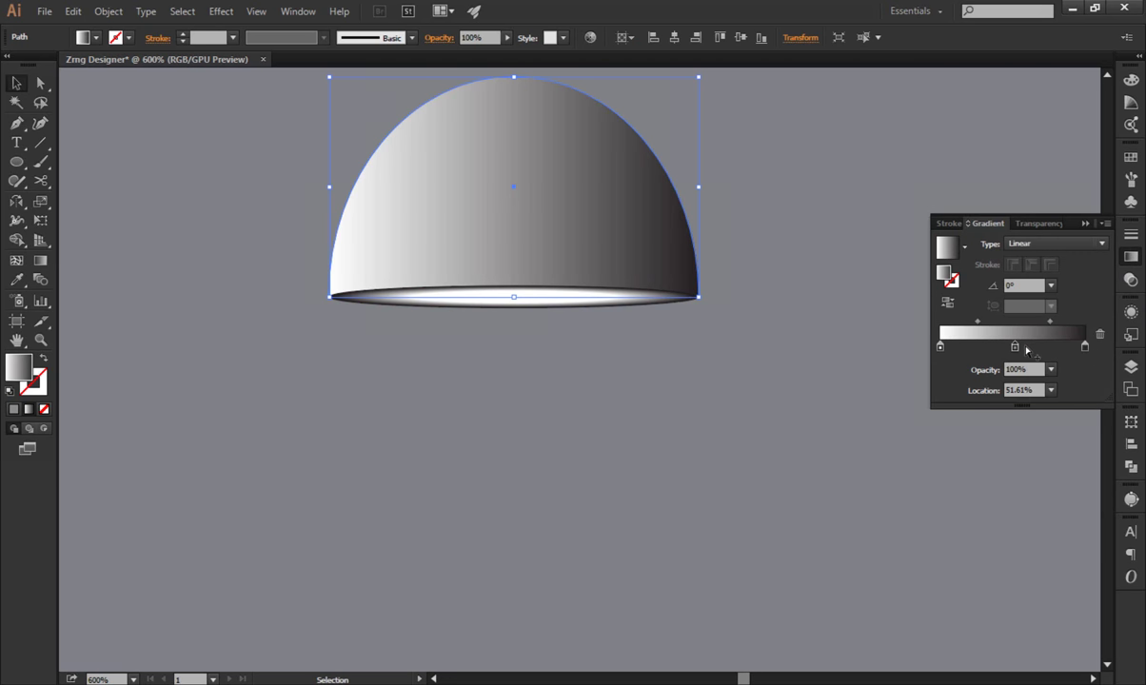
pyautogui.doubleClick(1087, 347)
pyautogui.click(903, 486)
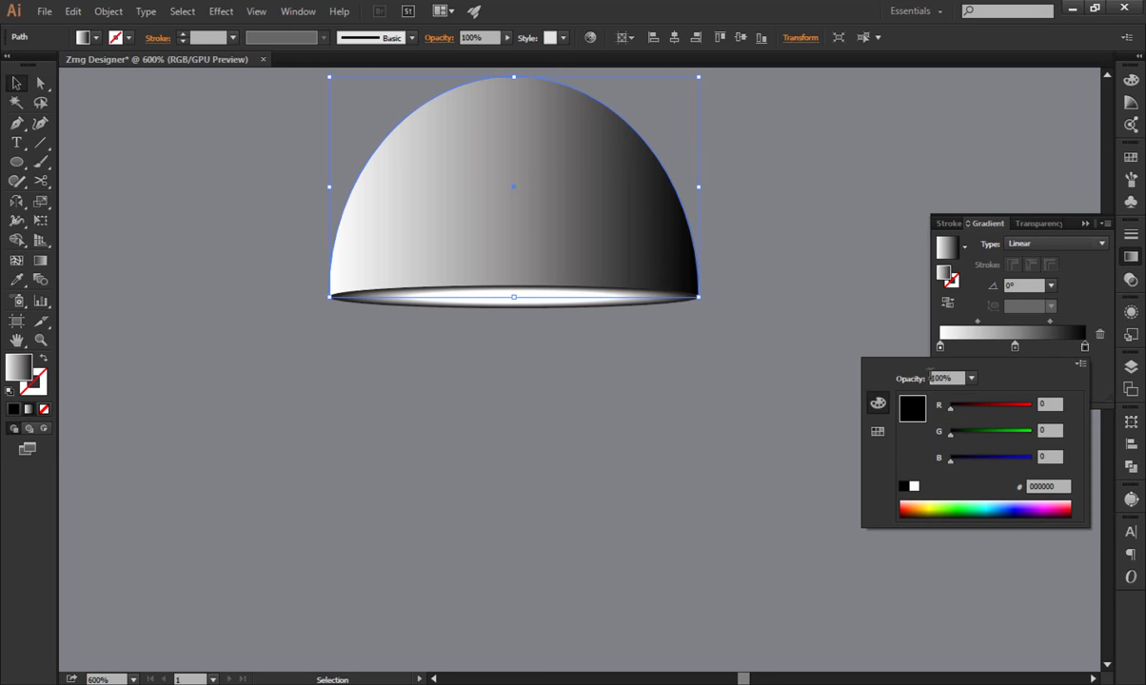
pyautogui.doubleClick(939, 349)
pyautogui.click(903, 486)
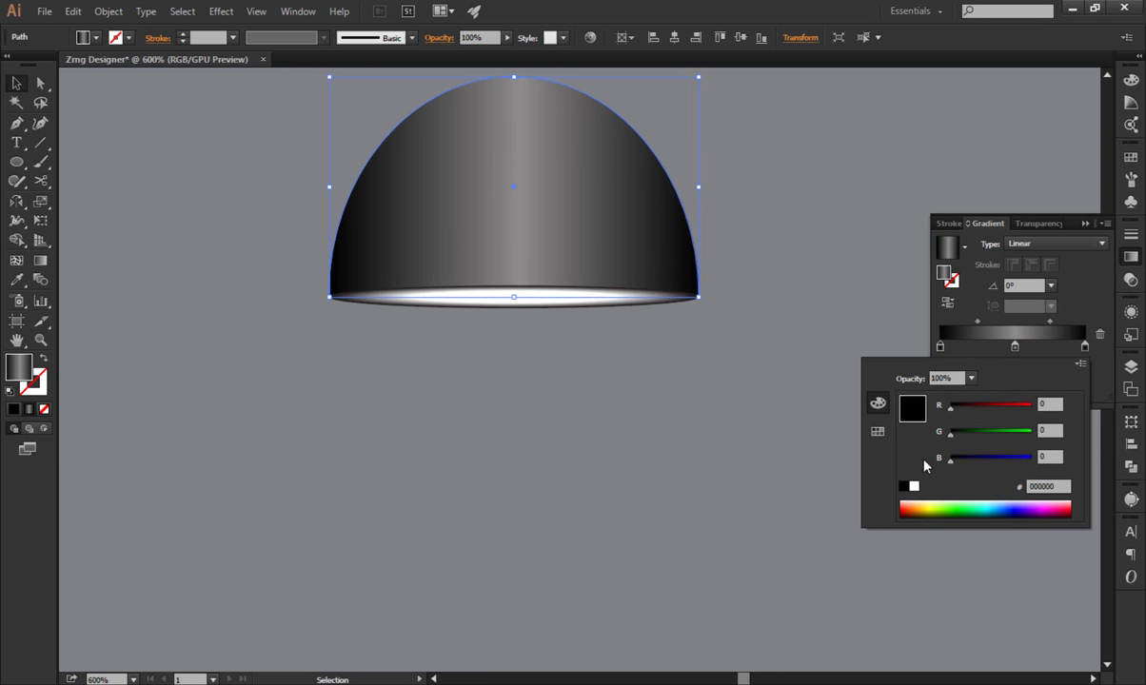
# Set the middle gradient stop to a dark grey swatch for a soft highlight.
pyautogui.click(1013, 348)
pyautogui.doubleClick(1013, 348)
pyautogui.click(878, 431)
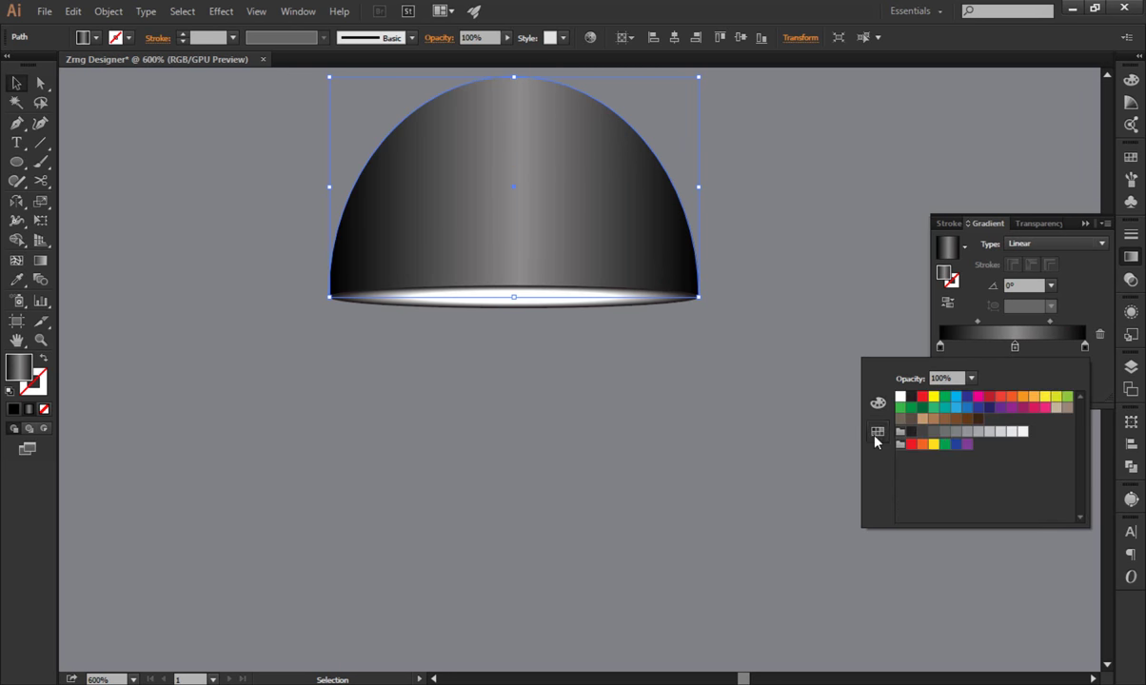
pyautogui.click(912, 433)
pyautogui.click(921, 432)
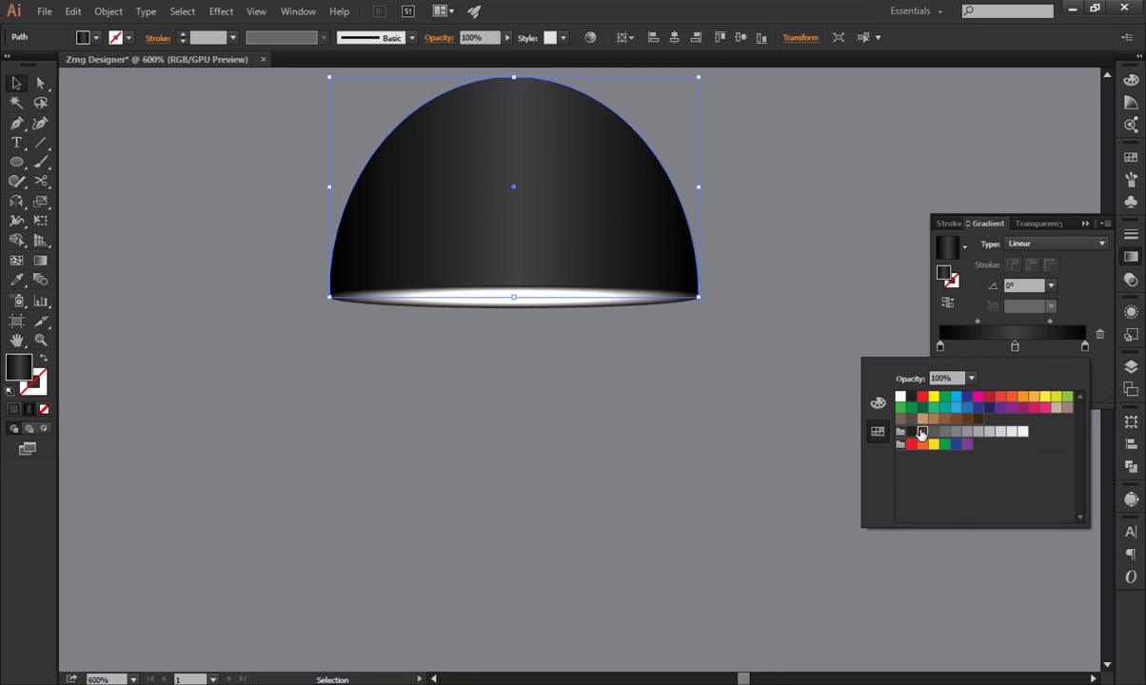
pyautogui.press('Escape')
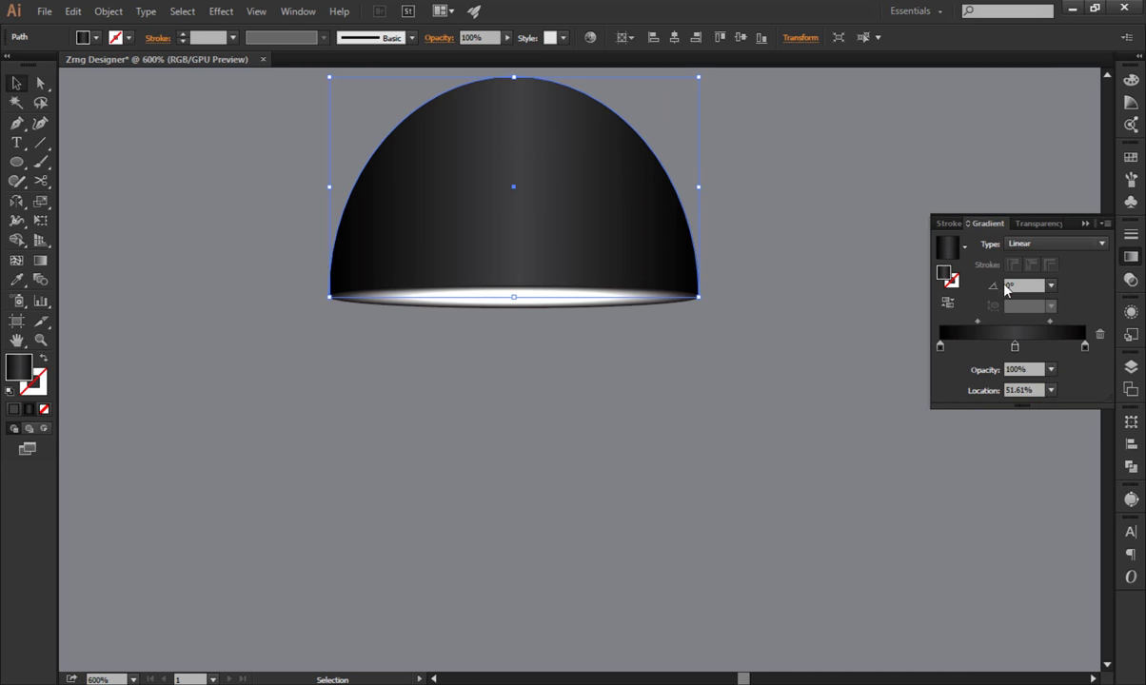
# Keep the dome's gradient Linear after briefly trying Radial.
pyautogui.click(1047, 244)
pyautogui.click(1033, 274)
pyautogui.click(1031, 245)
pyautogui.click(1131, 260)
pyautogui.click(292, 441)
pyautogui.scroll(3, 443, 387)
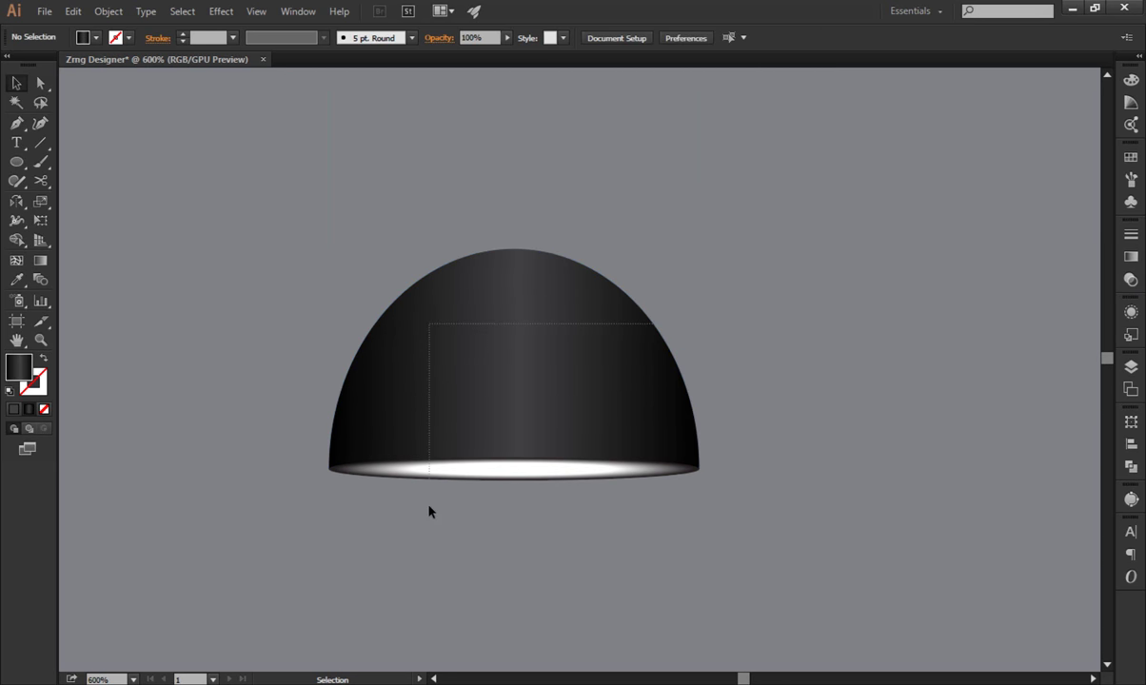
# Group the dome shade with its glowing lens.
pyautogui.moveTo(429, 511); pyautogui.dragTo(436, 502)
pyautogui.rightClick(454, 463)
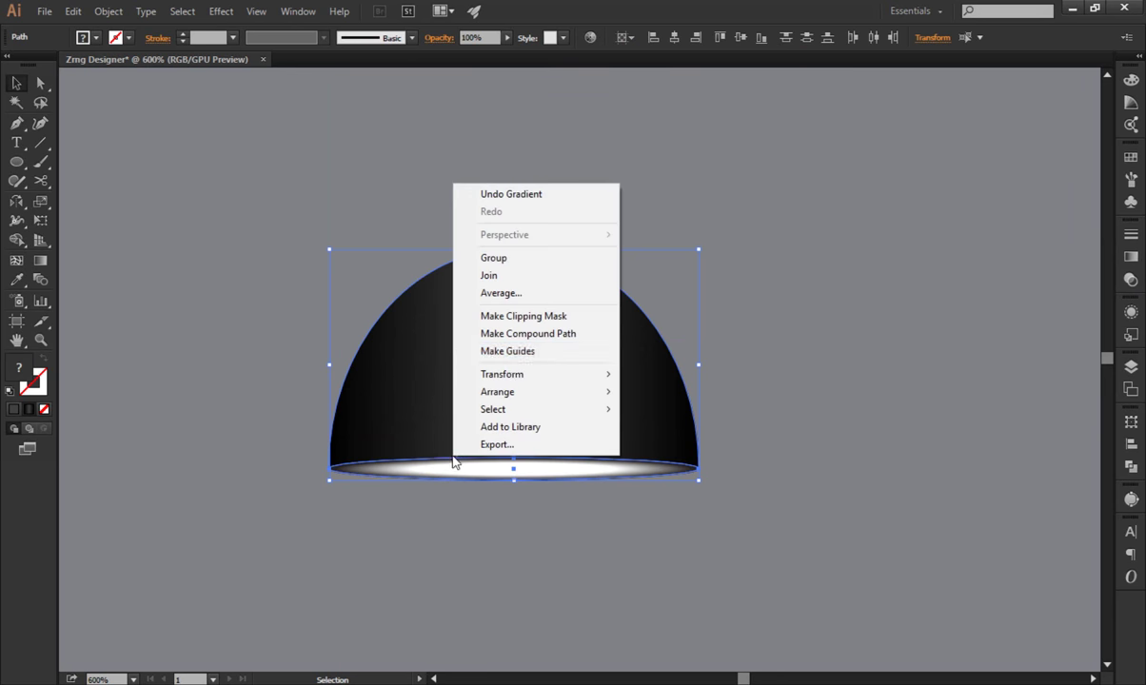
pyautogui.click(504, 258)
pyautogui.click(402, 544)
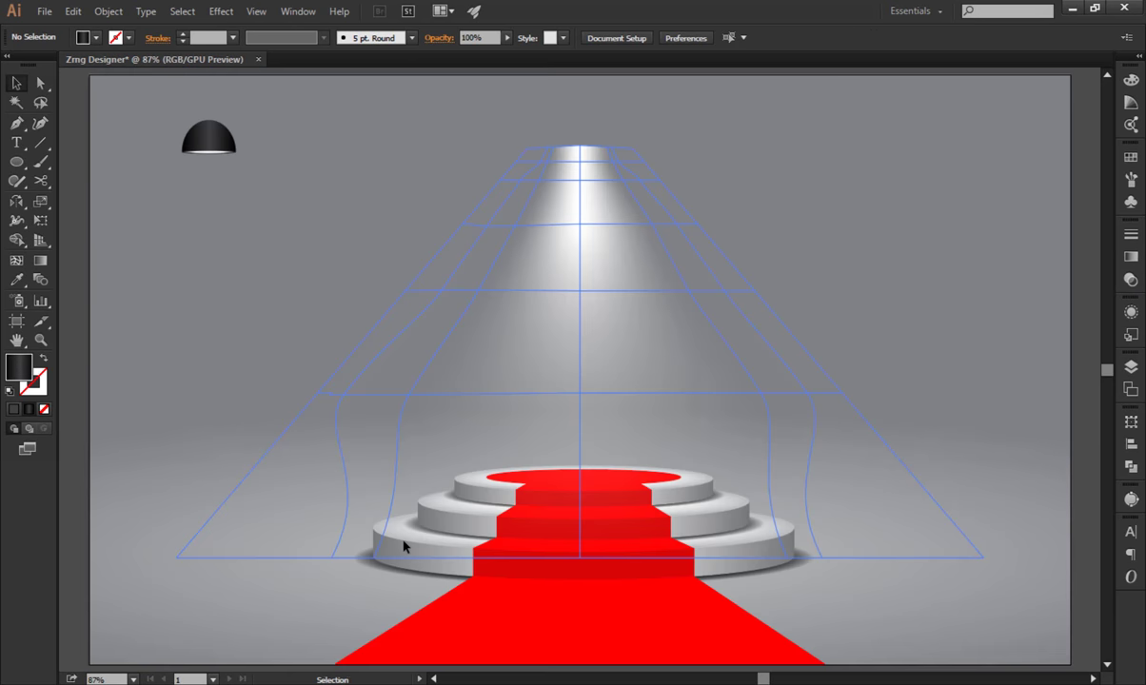
pyautogui.hotkey('ctrl', 'shift', 'a')
# Centre the lamp group horizontally above the light beam.
pyautogui.click(228, 141)
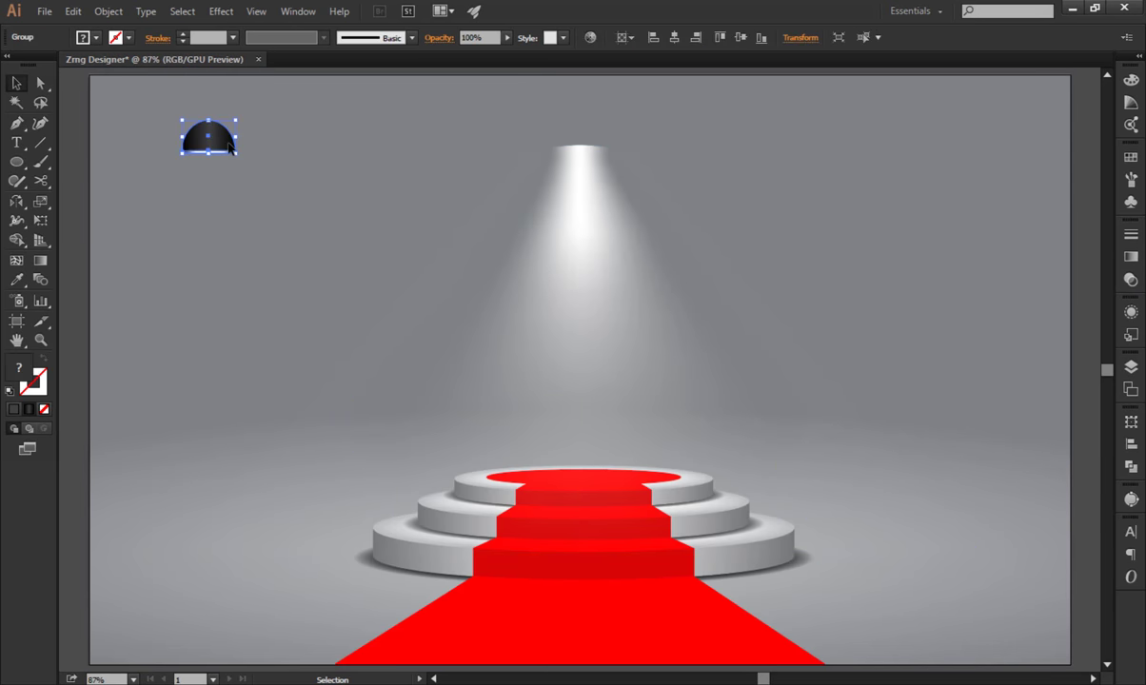
pyautogui.click(677, 38)
pyautogui.click(855, 226)
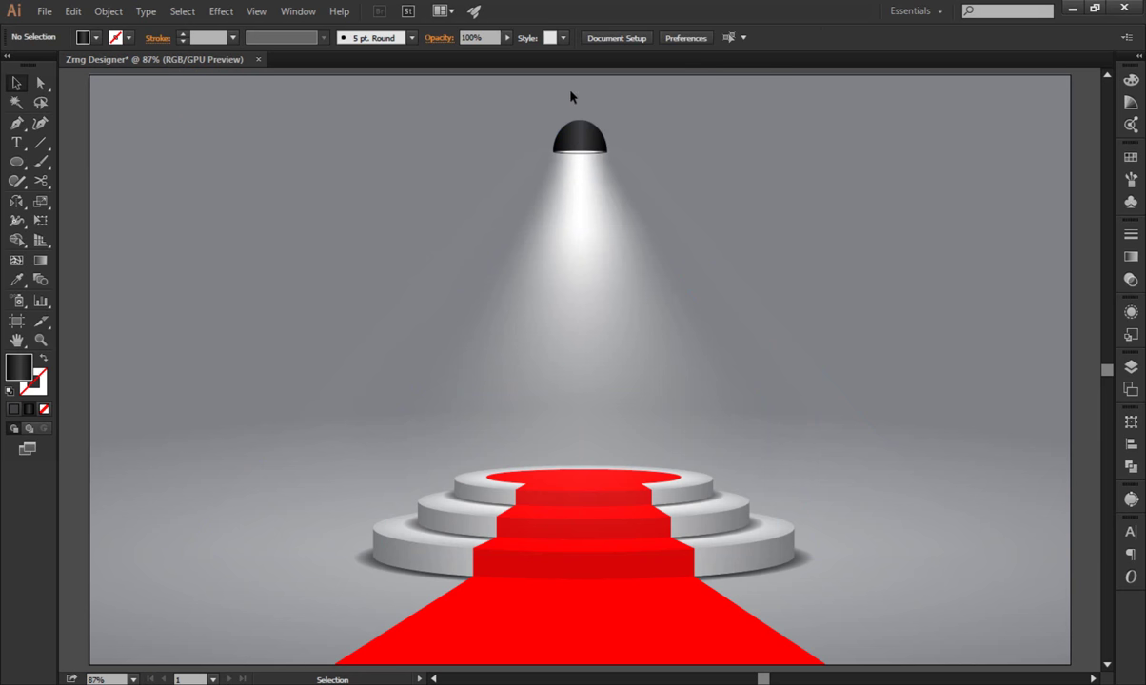
pyautogui.scroll(2, 638, 81)
pyautogui.scroll(2, 638, 82)
pyautogui.moveTo(448, 229)
pyautogui.mouseDown()
pyautogui.moveTo(545, 408)
pyautogui.moveTo(555, 379)
pyautogui.moveTo(542, 202)
pyautogui.mouseUp()
# Draw a vertical line from the shade to the artboard top with a 4 pt stroke.
pyautogui.press('\\')
pyautogui.click(16, 84)
pyautogui.scroll(2, 597, 292)
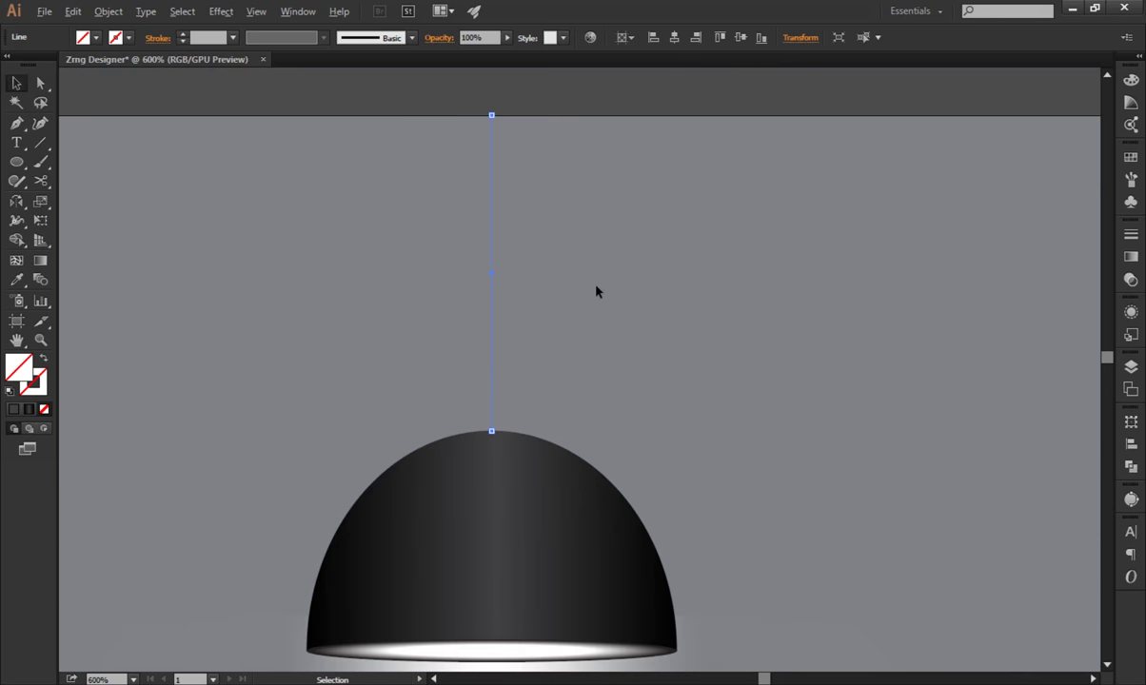
pyautogui.click(182, 34)
pyautogui.click(182, 35)
pyautogui.click(182, 34)
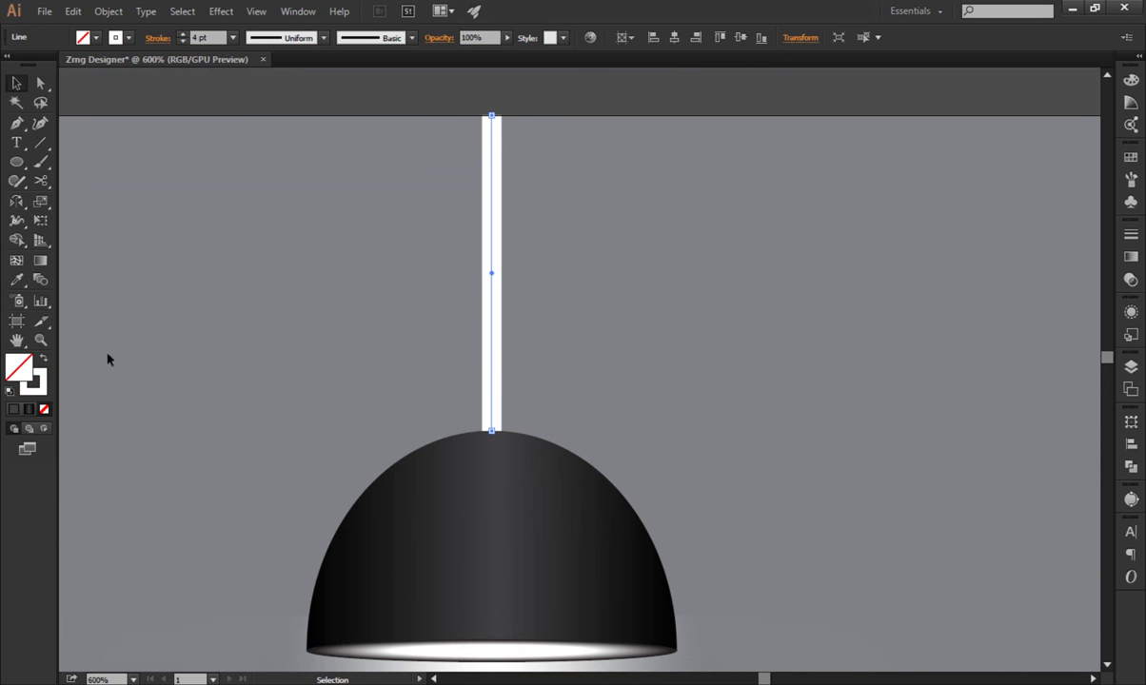
# Apply a linear black gradient to the line's stroke, with midpoints at 28.13% and 67.78%.
pyautogui.click(1131, 257)
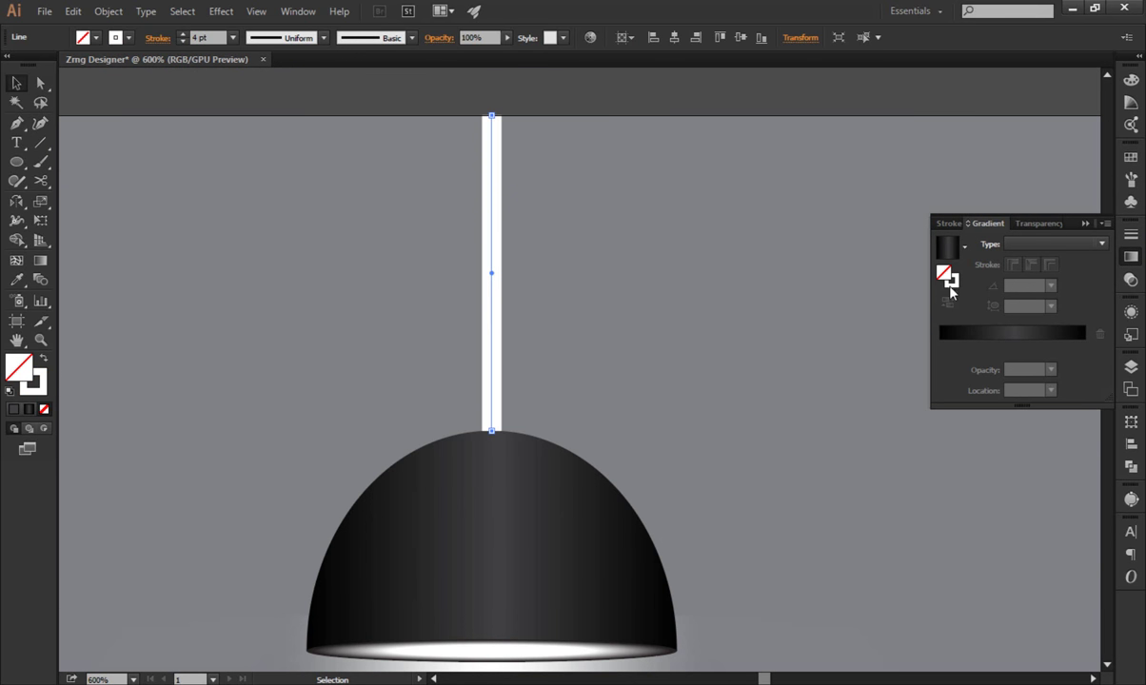
pyautogui.click(947, 247)
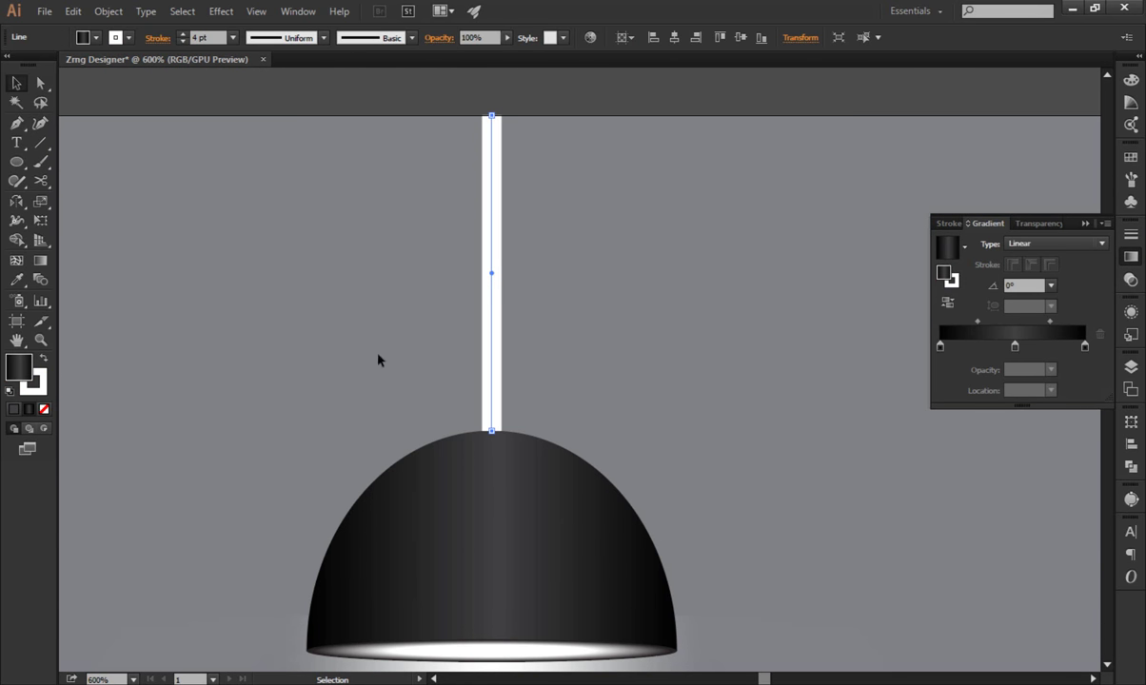
pyautogui.click(43, 358)
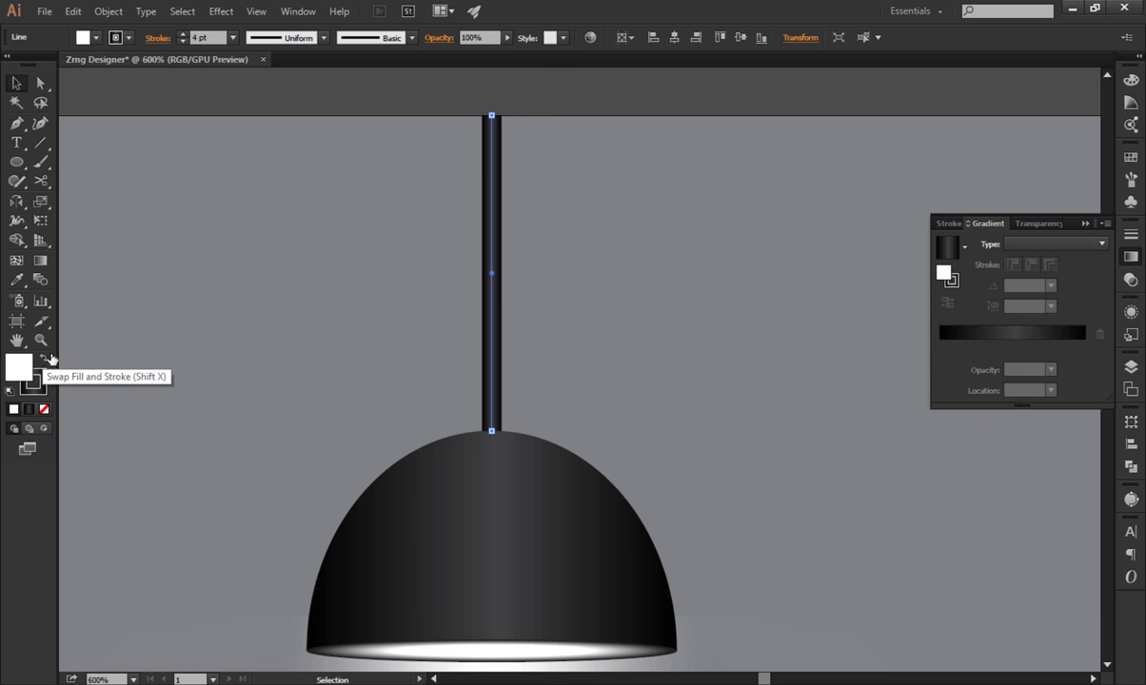
pyautogui.click(951, 279)
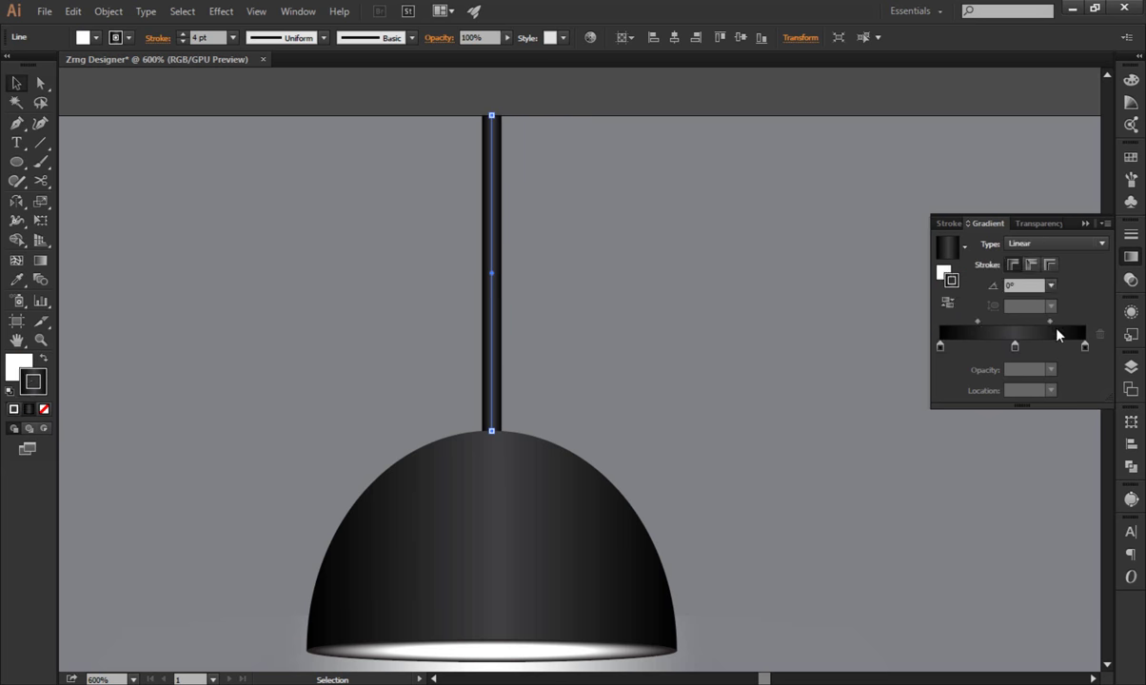
pyautogui.moveTo(1051, 324); pyautogui.dragTo(1064, 324)
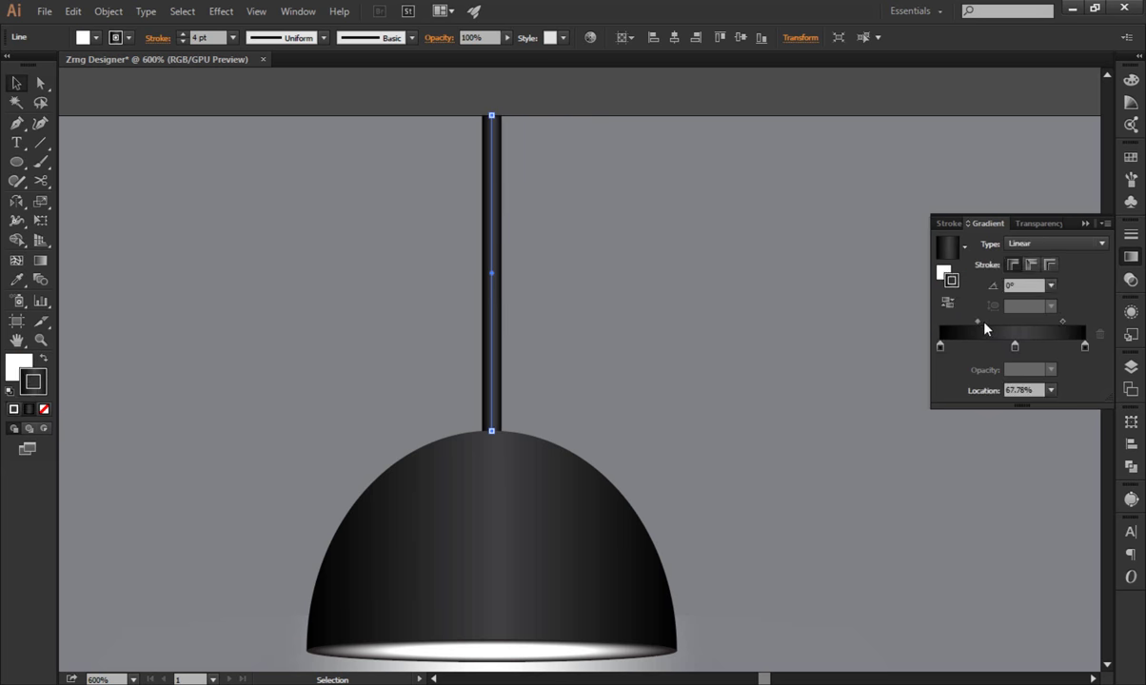
pyautogui.moveTo(977, 322); pyautogui.dragTo(961, 322)
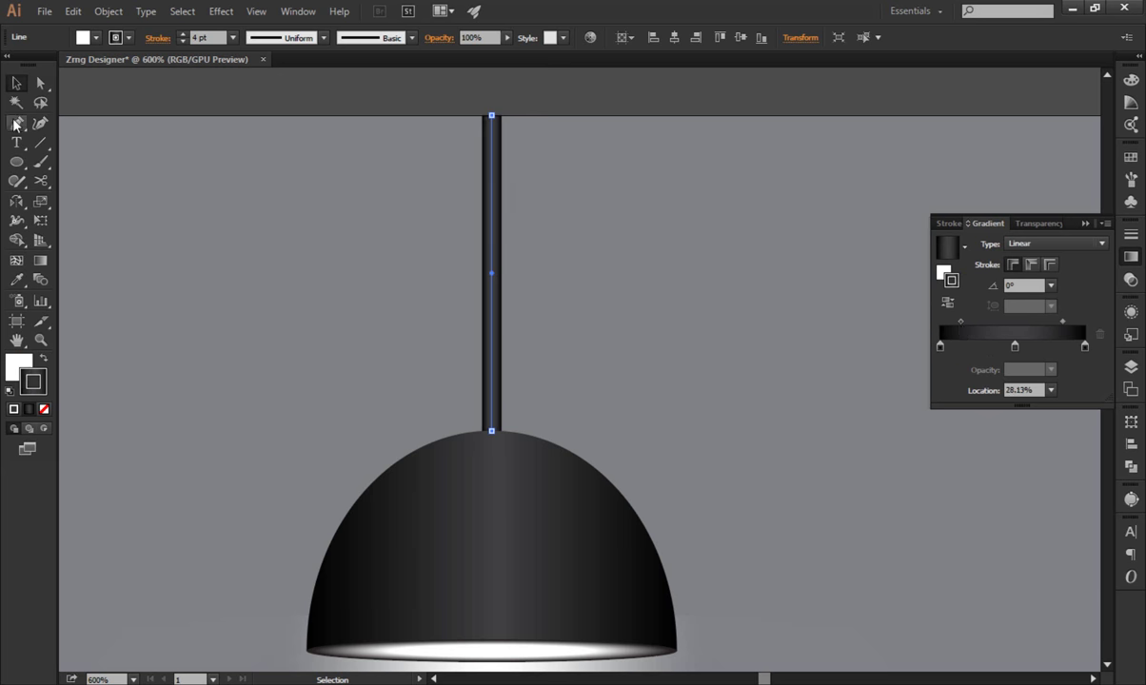
pyautogui.click(247, 222)
# Ungroup the lamp shade from its lens.
pyautogui.click(1131, 256)
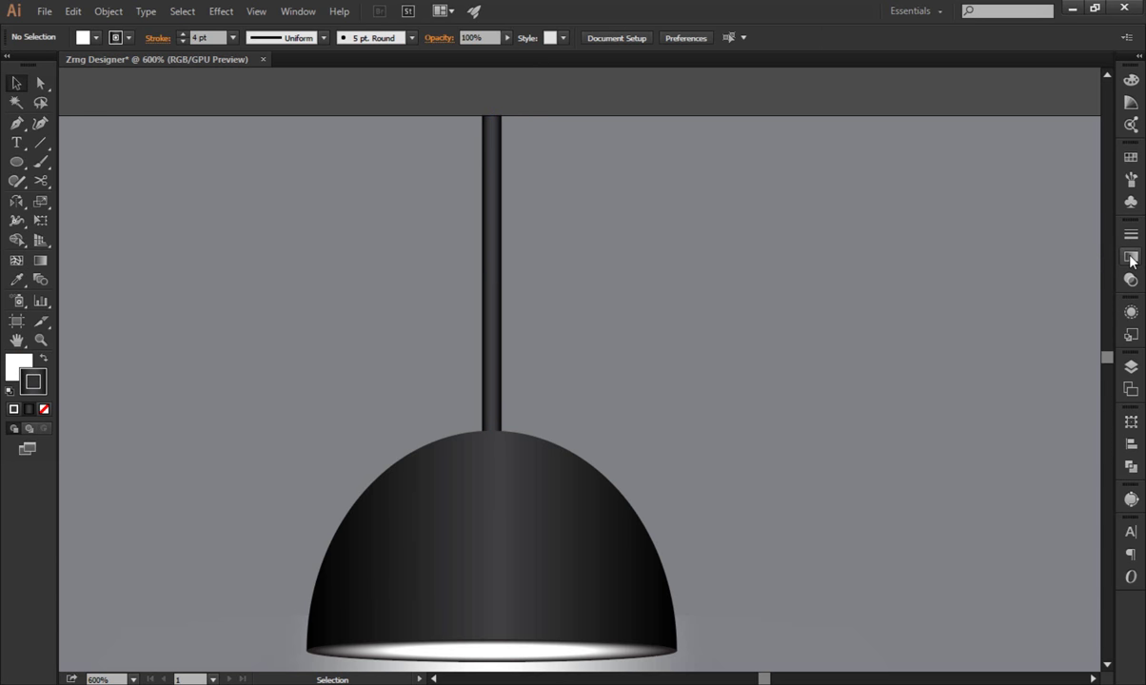
pyautogui.scroll(-2, 826, 364)
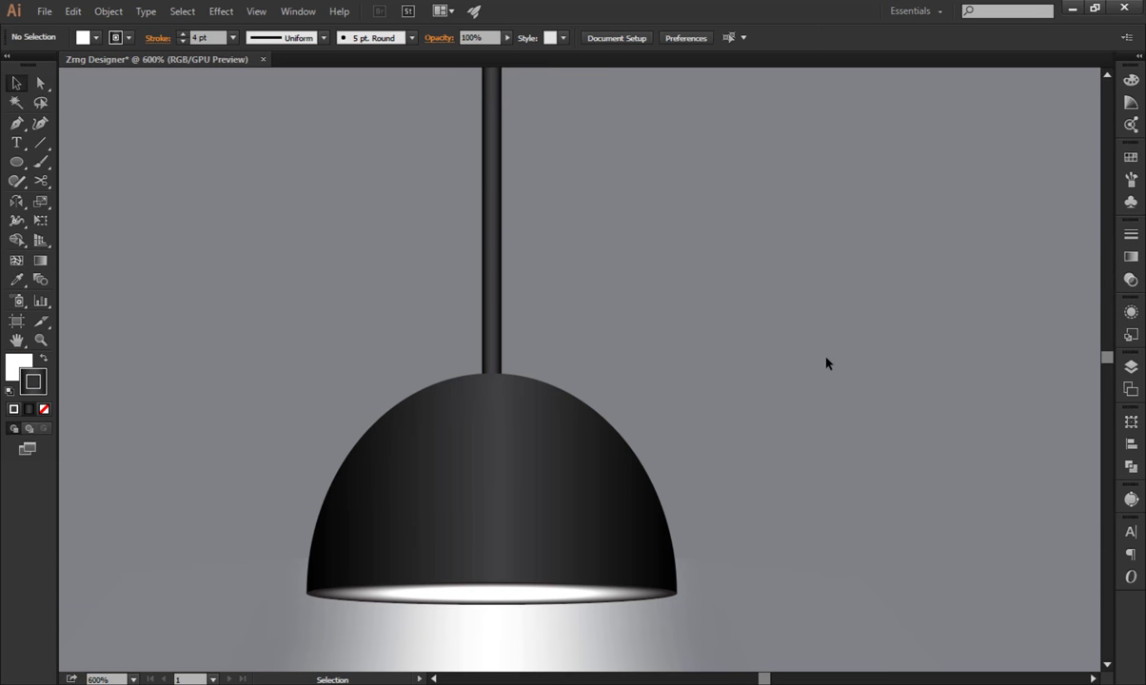
pyautogui.click(491, 439)
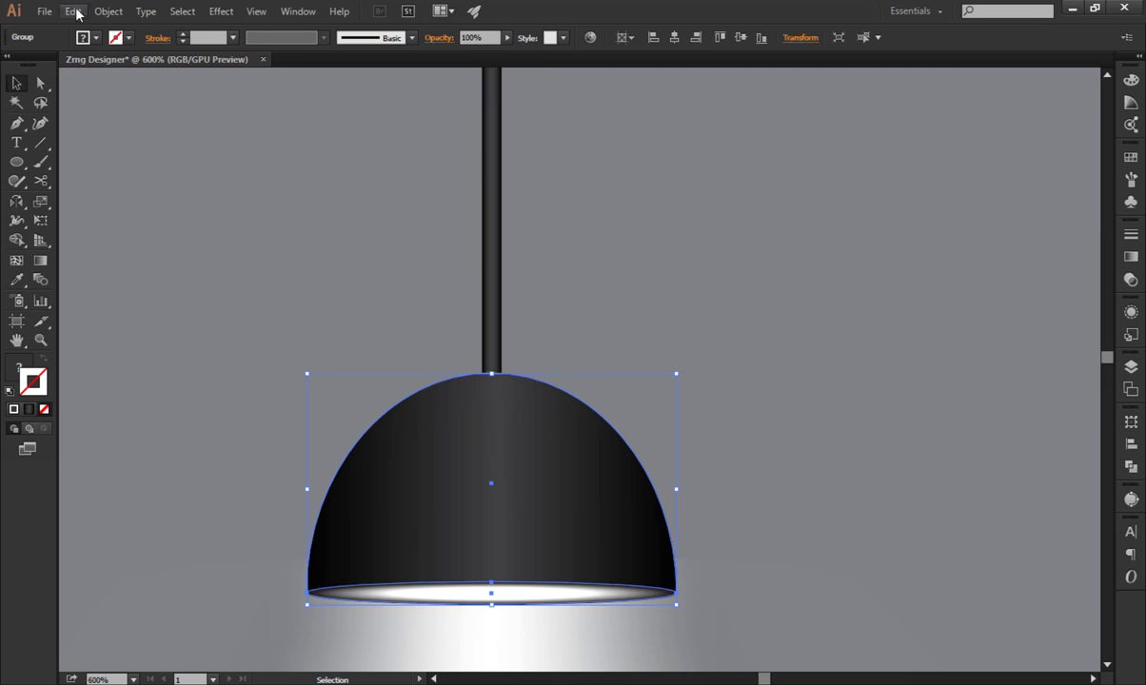
pyautogui.rightClick(409, 295)
pyautogui.click(827, 389)
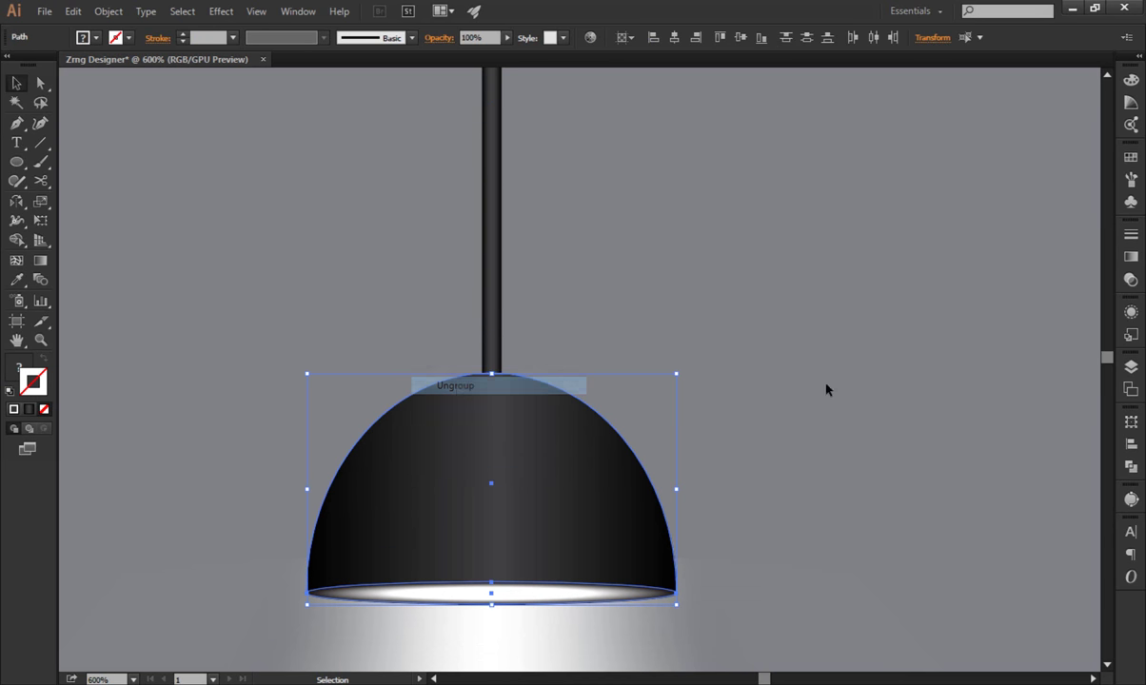
# Copy the dome shade and paste a copy in front.
pyautogui.click(507, 450)
pyautogui.click(73, 11)
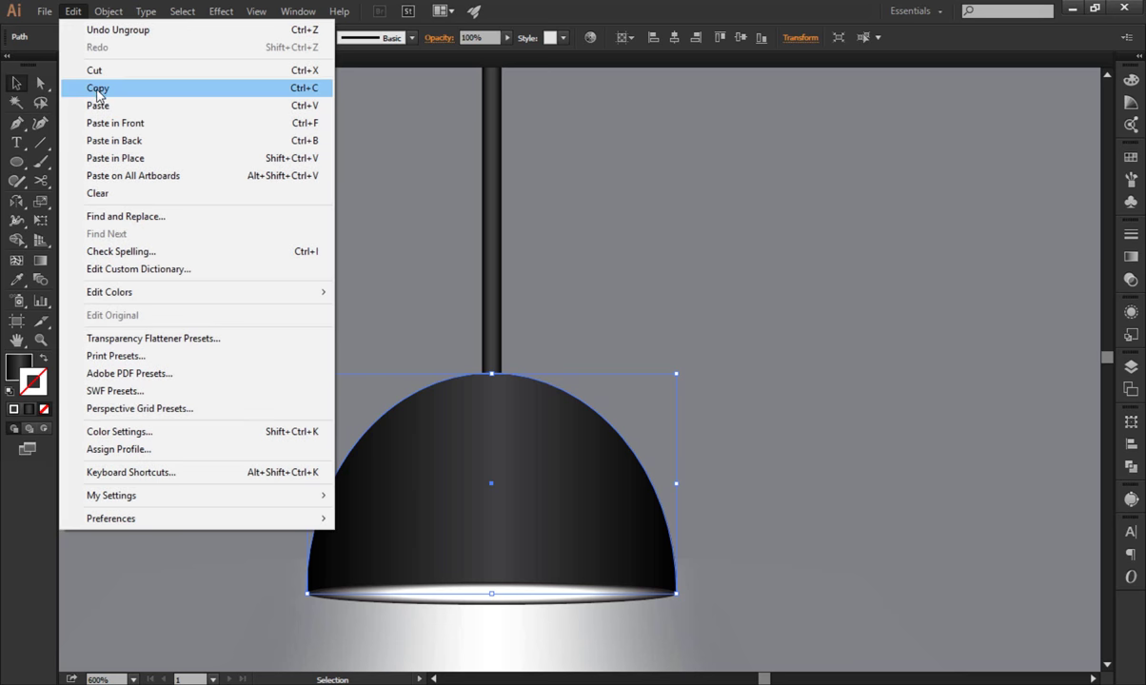
pyautogui.click(81, 85)
pyautogui.click(73, 10)
pyautogui.click(102, 120)
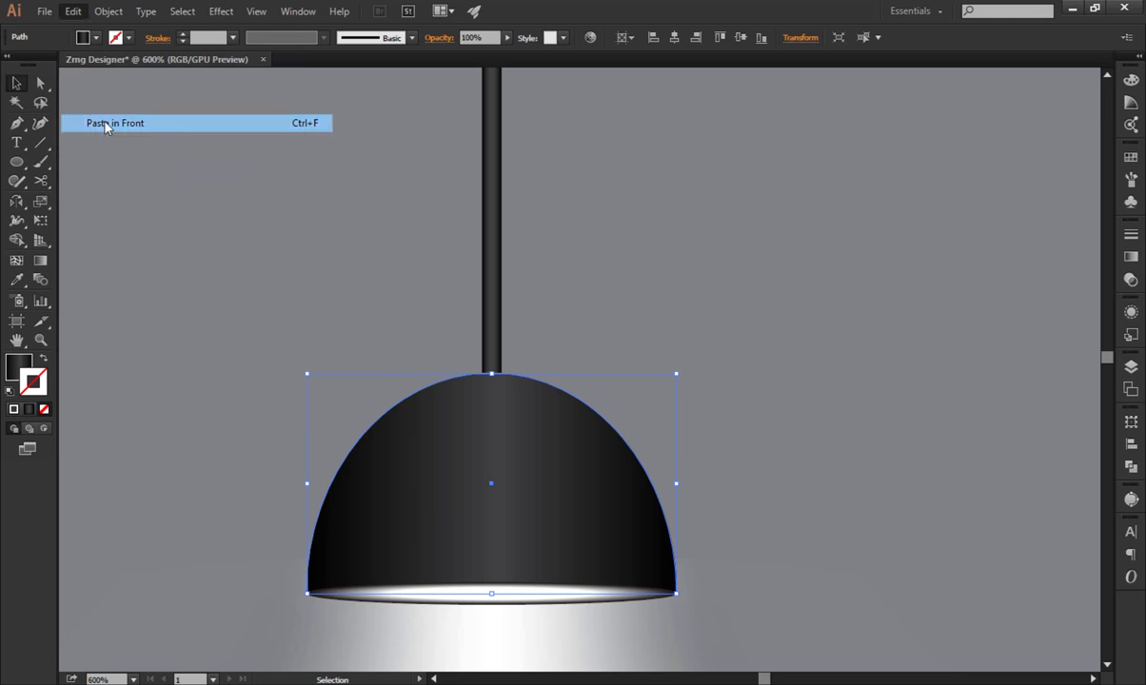
# Give the copy's fill a linear gradient, removing the white stop and moving the middle stop left.
pyautogui.click(1130, 257)
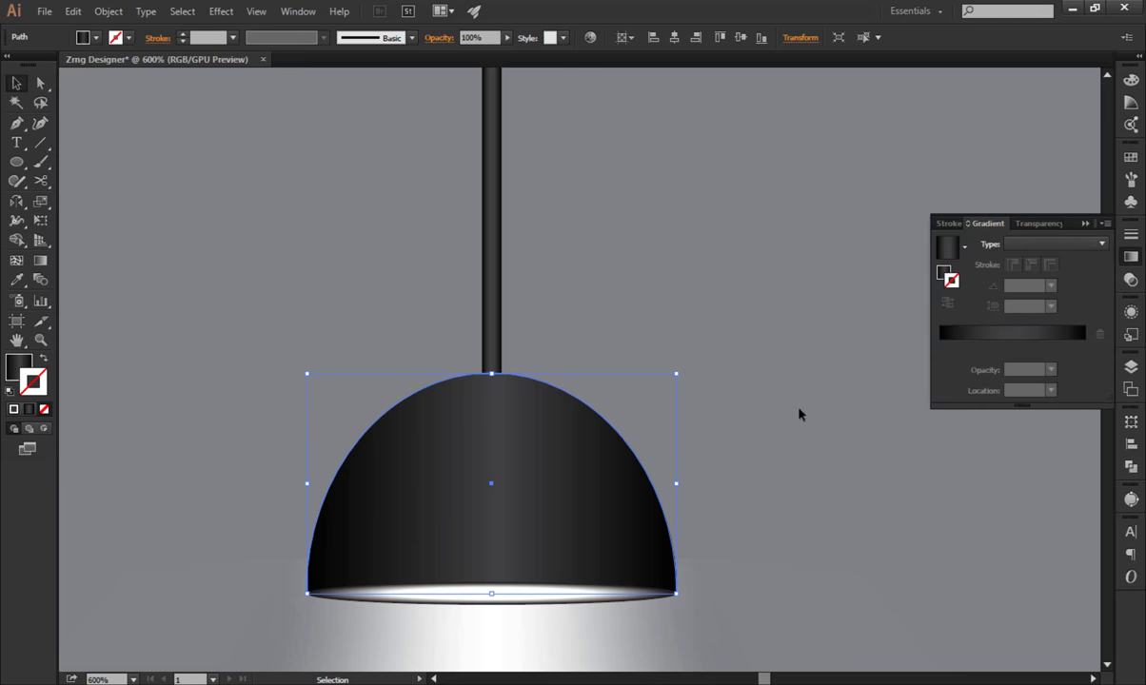
pyautogui.click(15, 371)
pyautogui.click(1131, 257)
pyautogui.click(947, 247)
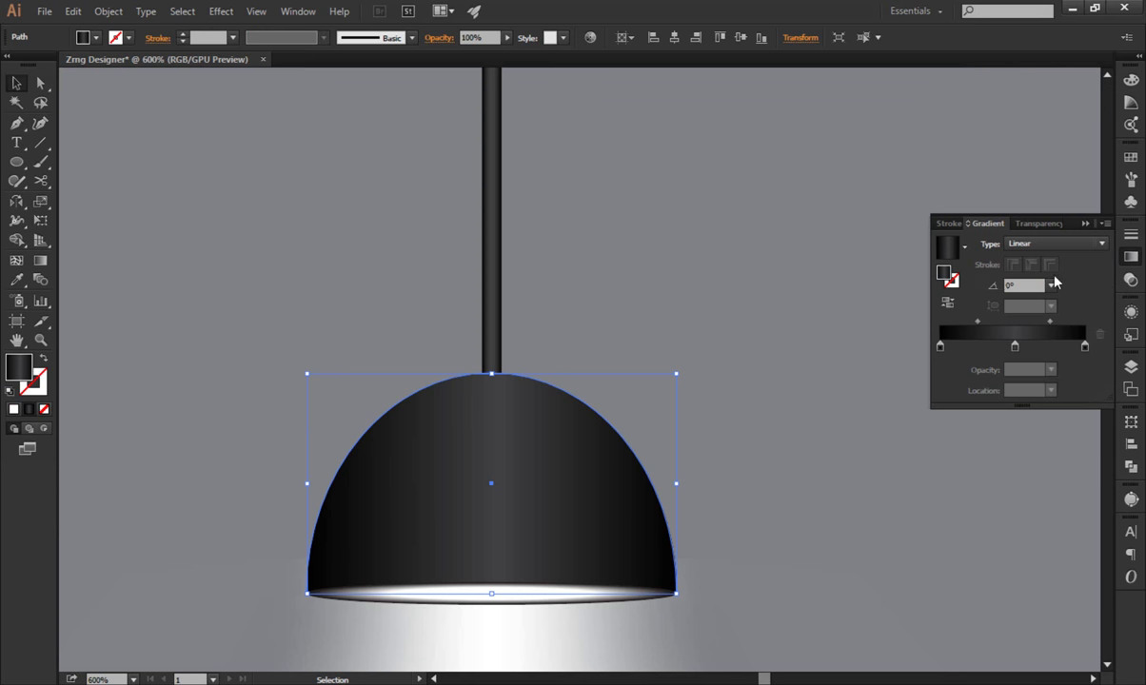
pyautogui.moveTo(942, 346); pyautogui.dragTo(946, 389)
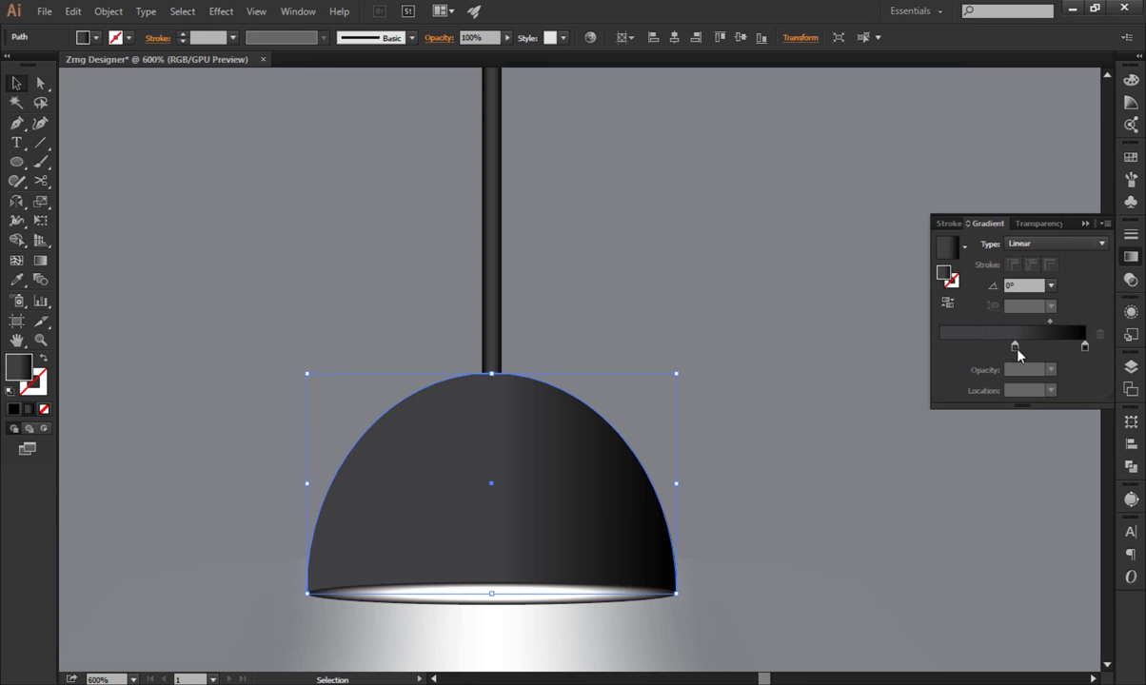
pyautogui.moveTo(1018, 350); pyautogui.dragTo(941, 350)
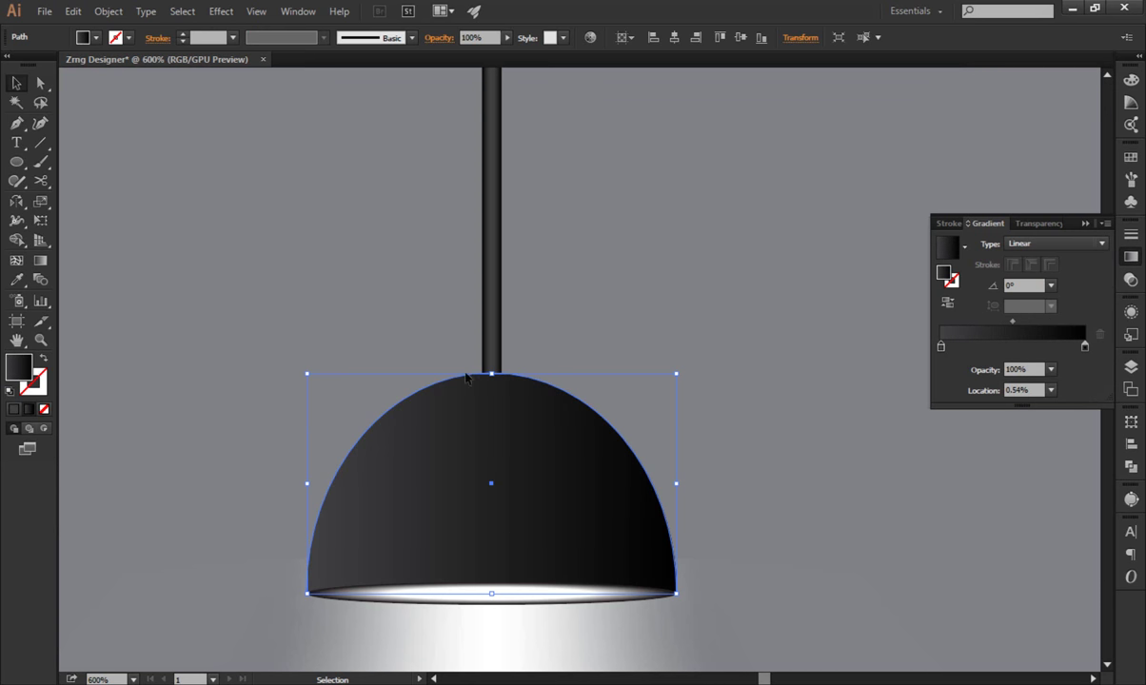
# Set the left stop to 0% opacity and run the gradient vertically from rim to top.
pyautogui.doubleClick(941, 348)
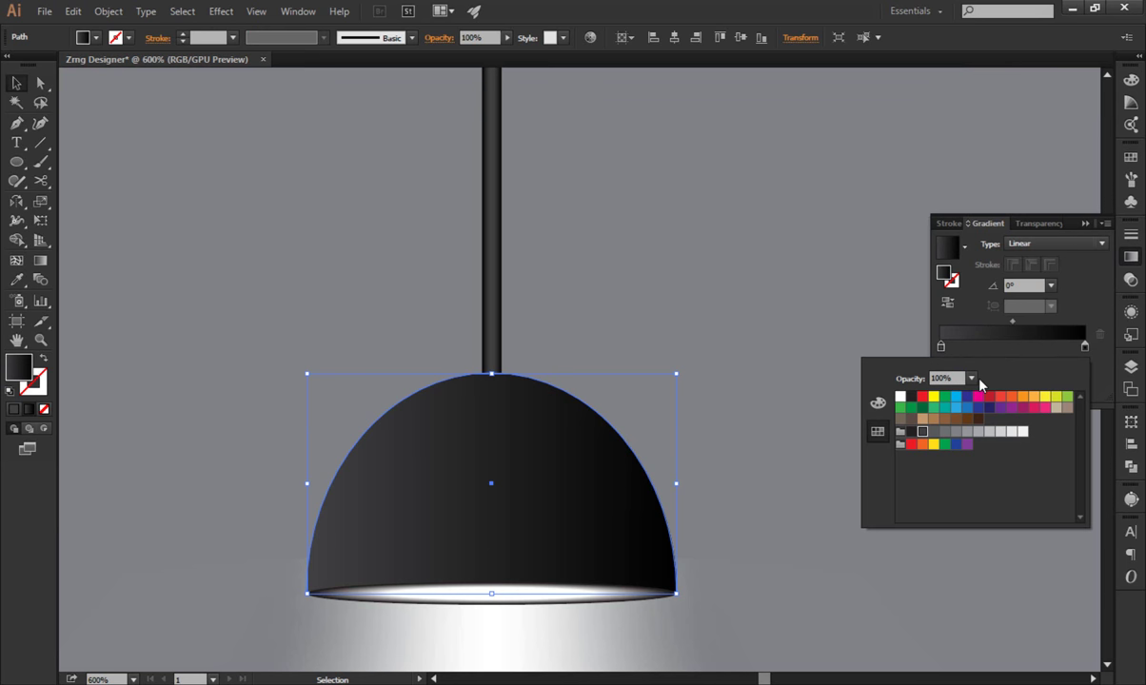
pyautogui.click(972, 379)
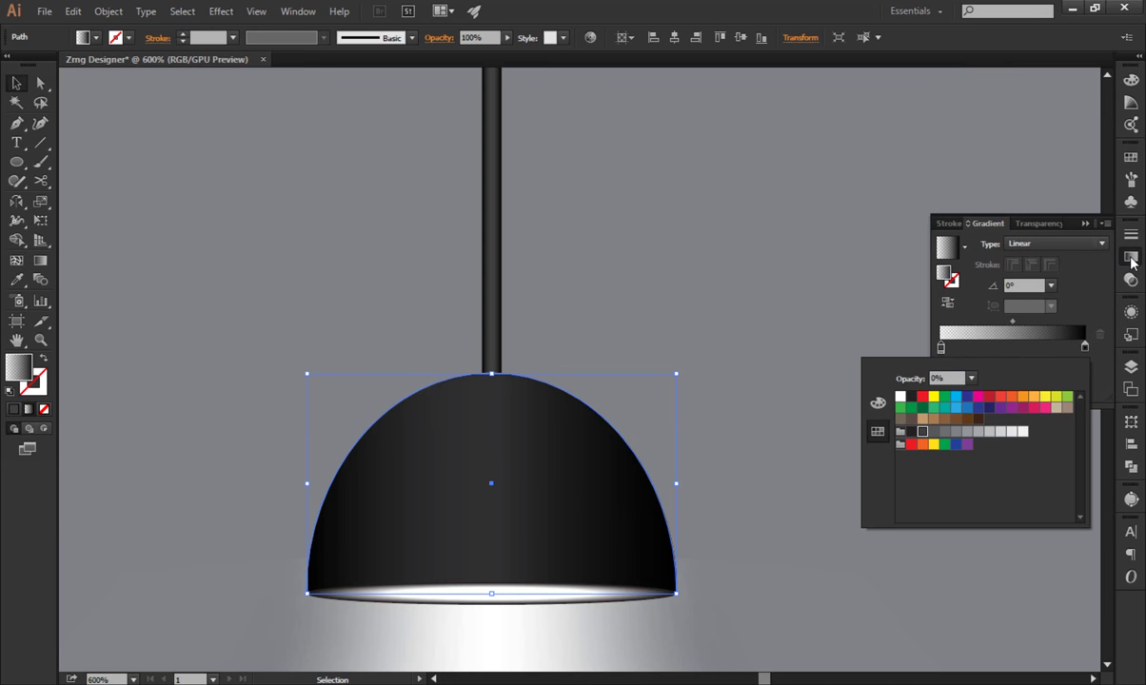
pyautogui.click(1132, 258)
pyautogui.click(40, 260)
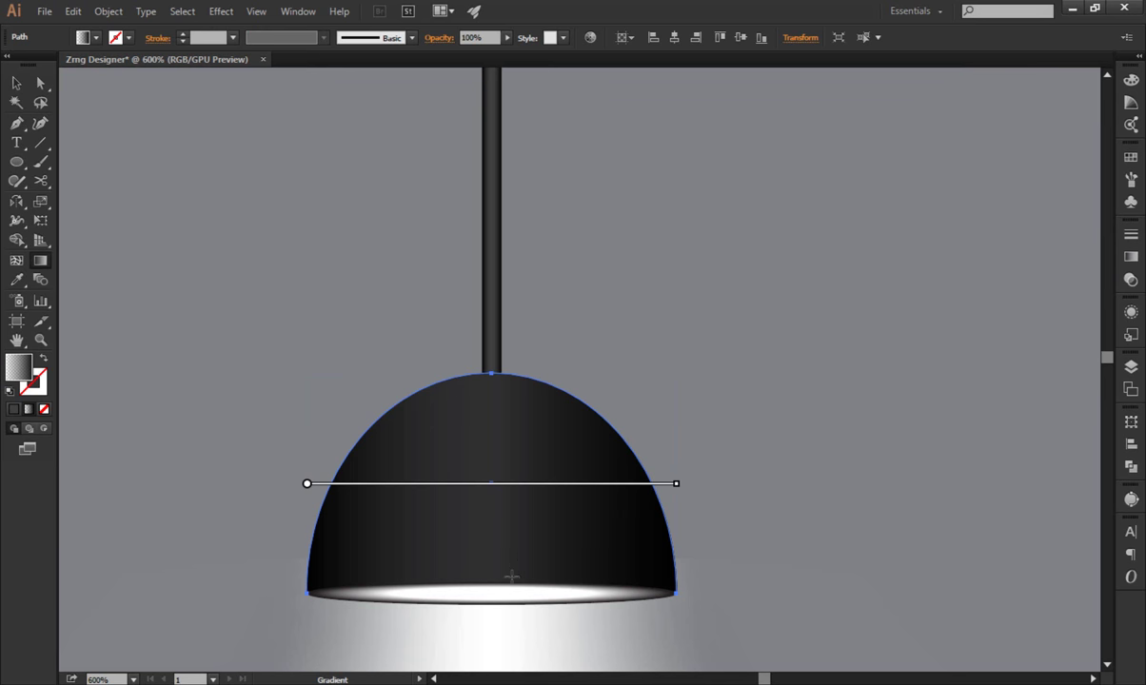
pyautogui.moveTo(491, 583); pyautogui.dragTo(491, 371)
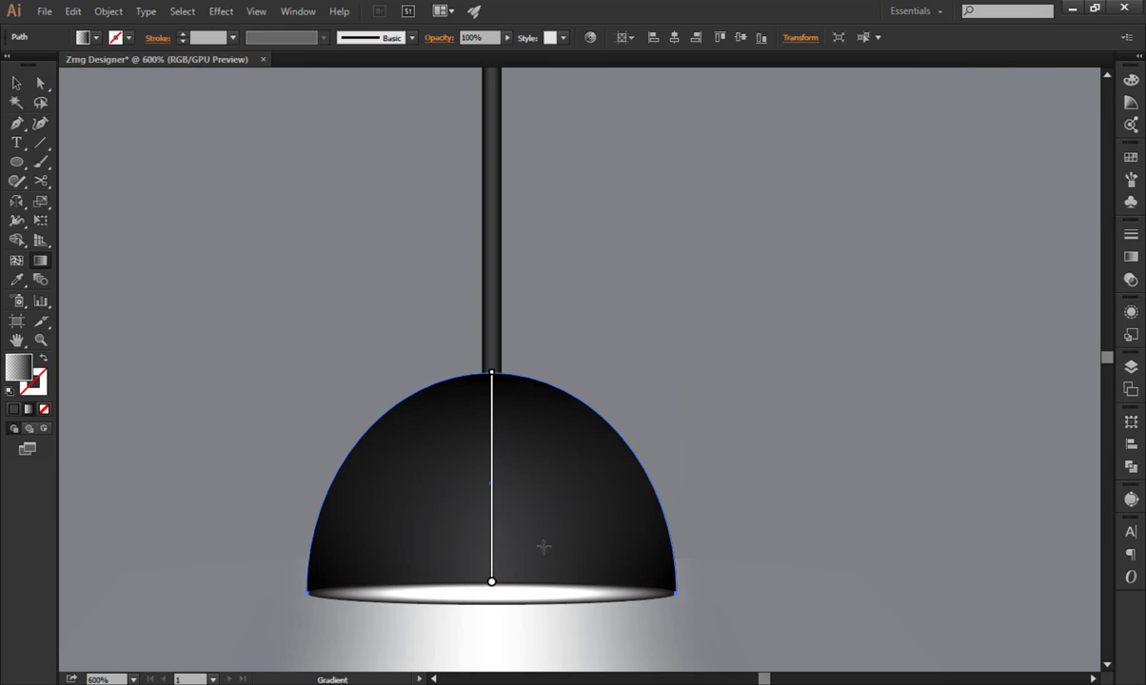
pyautogui.click(16, 83)
# Group the lamp shade, hanging pole and bottom light ellipse.
pyautogui.click(252, 296)
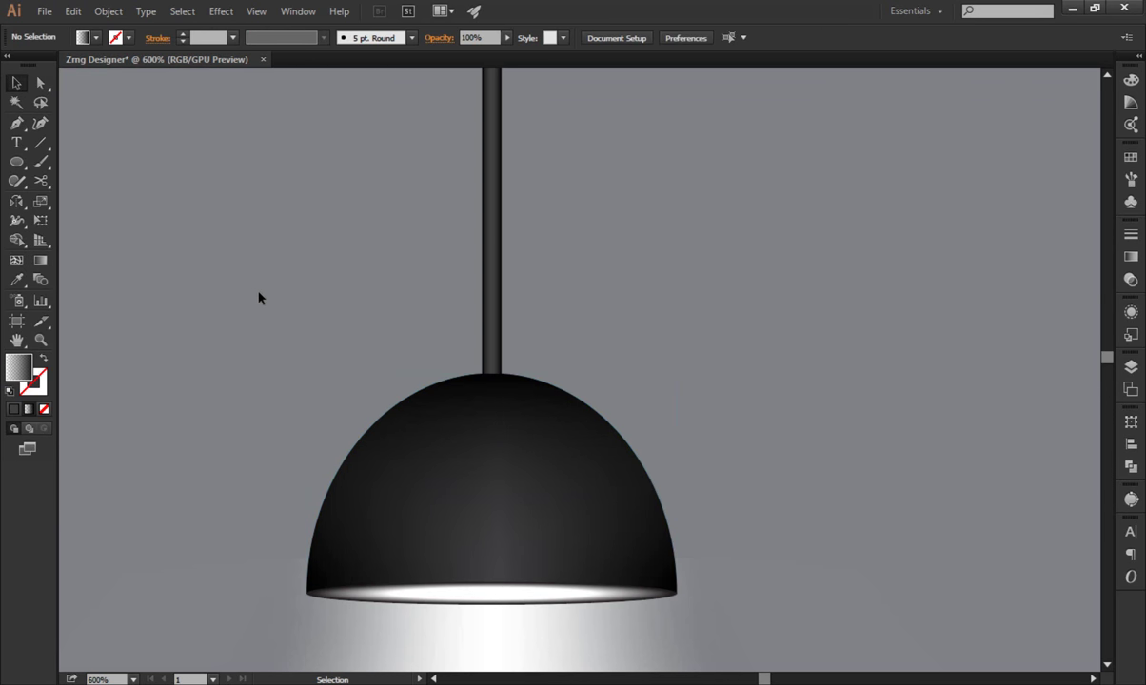
pyautogui.click(565, 430)
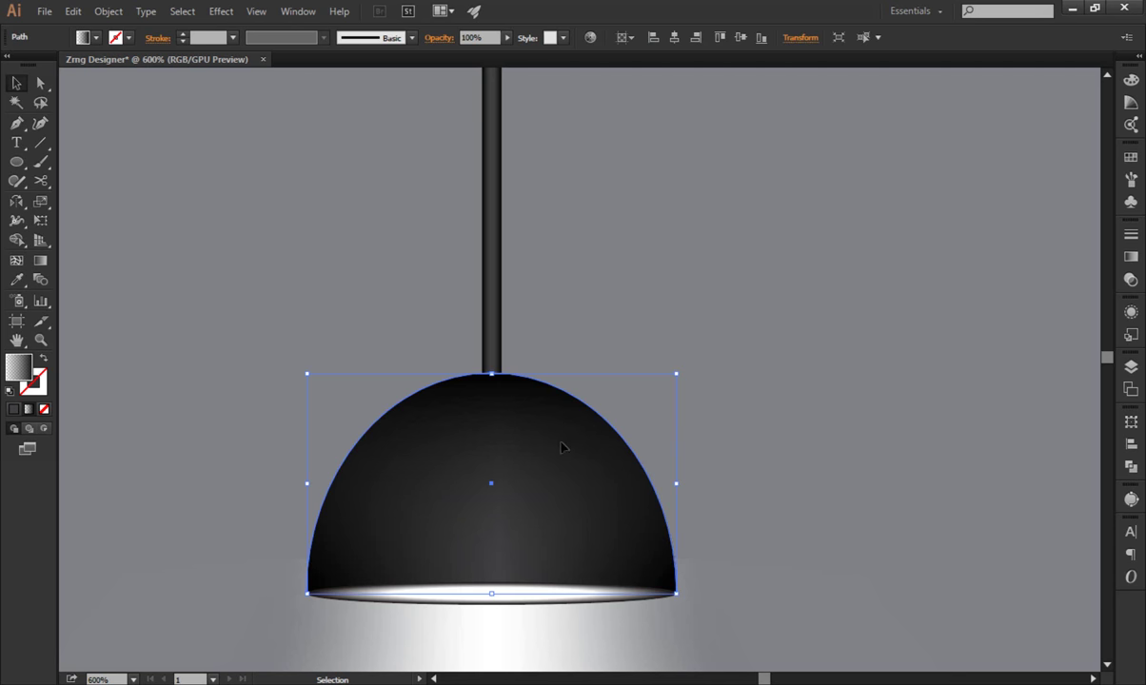
pyautogui.keyDown('shift'); pyautogui.click(491, 361); pyautogui.keyUp('shift')
pyautogui.keyDown('shift'); pyautogui.click(444, 598); pyautogui.keyUp('shift')
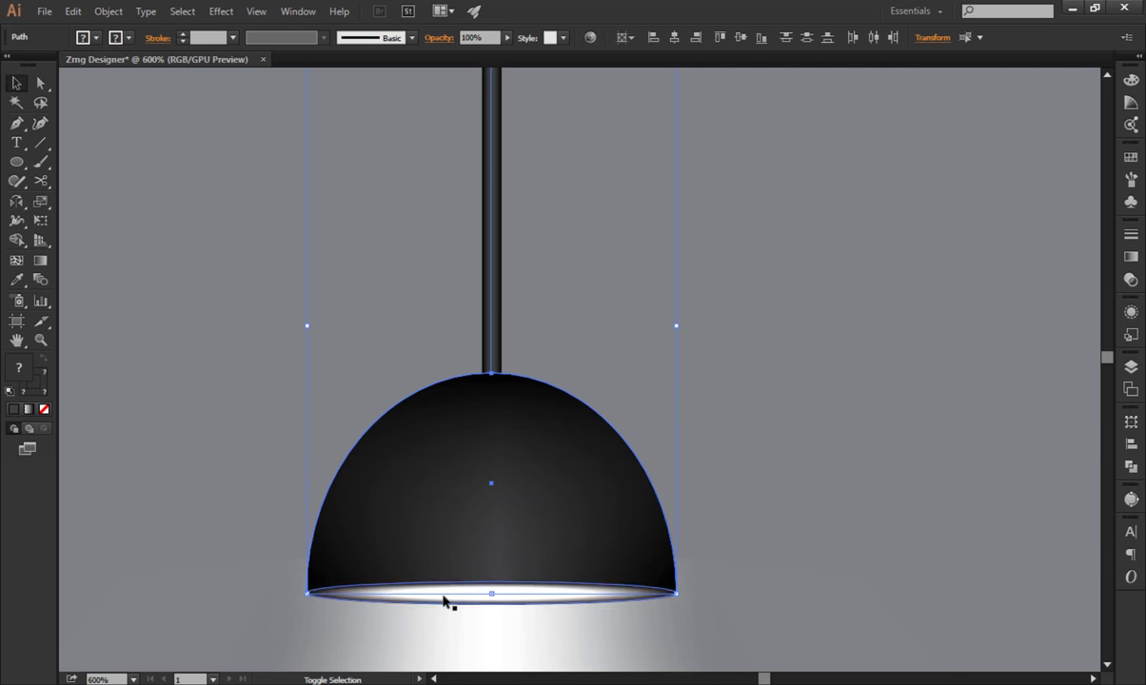
pyautogui.rightClick(443, 600)
pyautogui.click(473, 401)
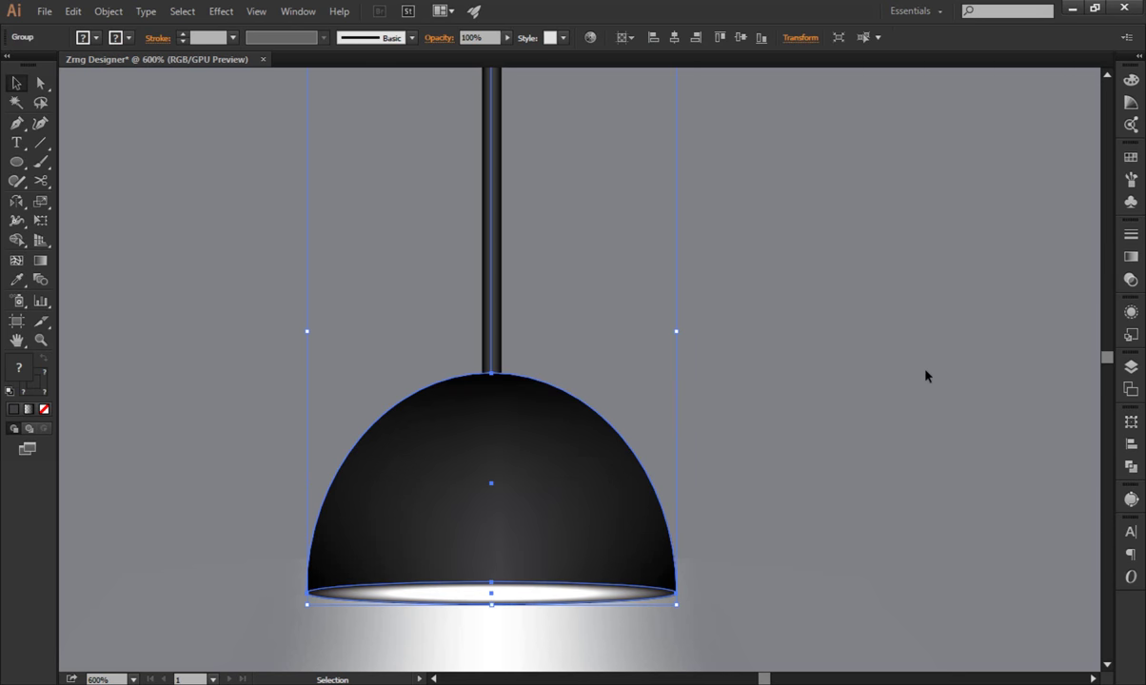
pyautogui.click(882, 394)
# Draw a flat ellipse just below the shade.
pyautogui.scroll(-2, 882, 394)
pyautogui.scroll(-2, 882, 394)
pyautogui.click(16, 162)
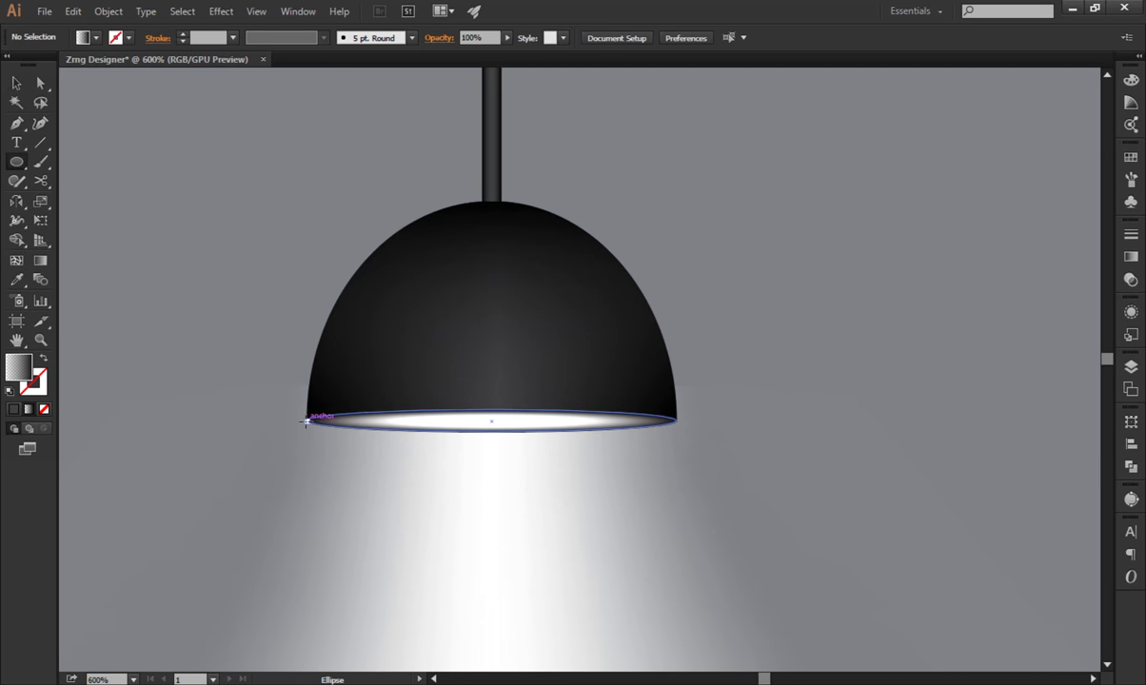
pyautogui.moveTo(306, 421); pyautogui.dragTo(677, 508)
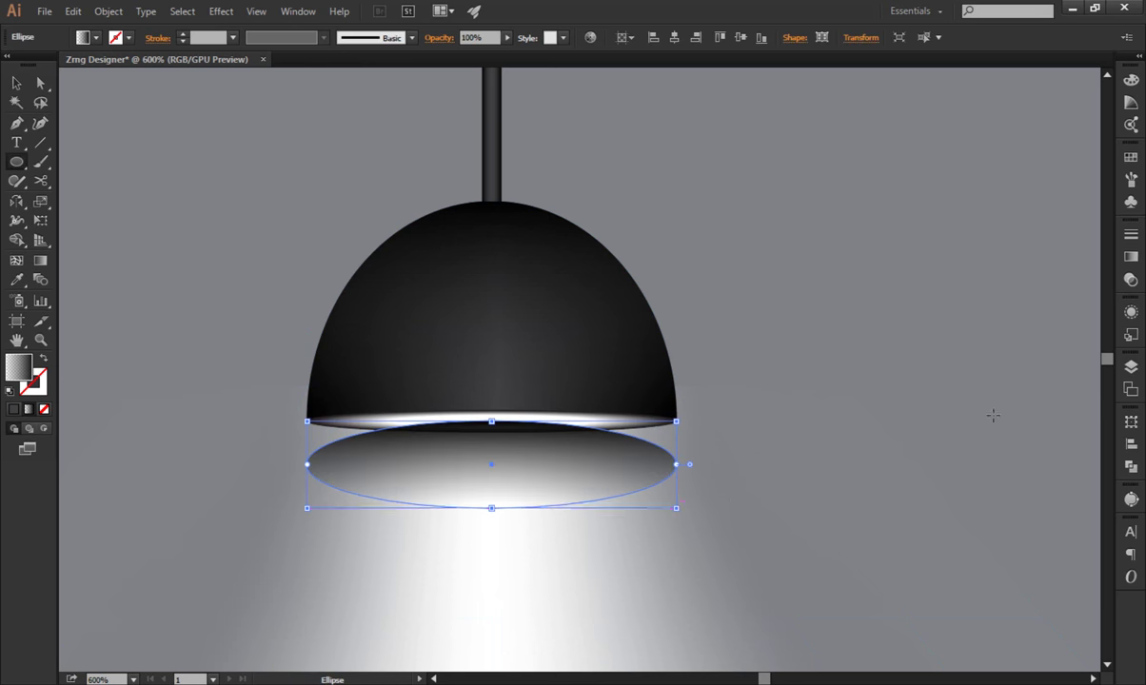
# Fill the ellipse with a radial White, Black gradient whose right stop is white at 0% opacity.
pyautogui.click(1132, 258)
pyautogui.click(963, 246)
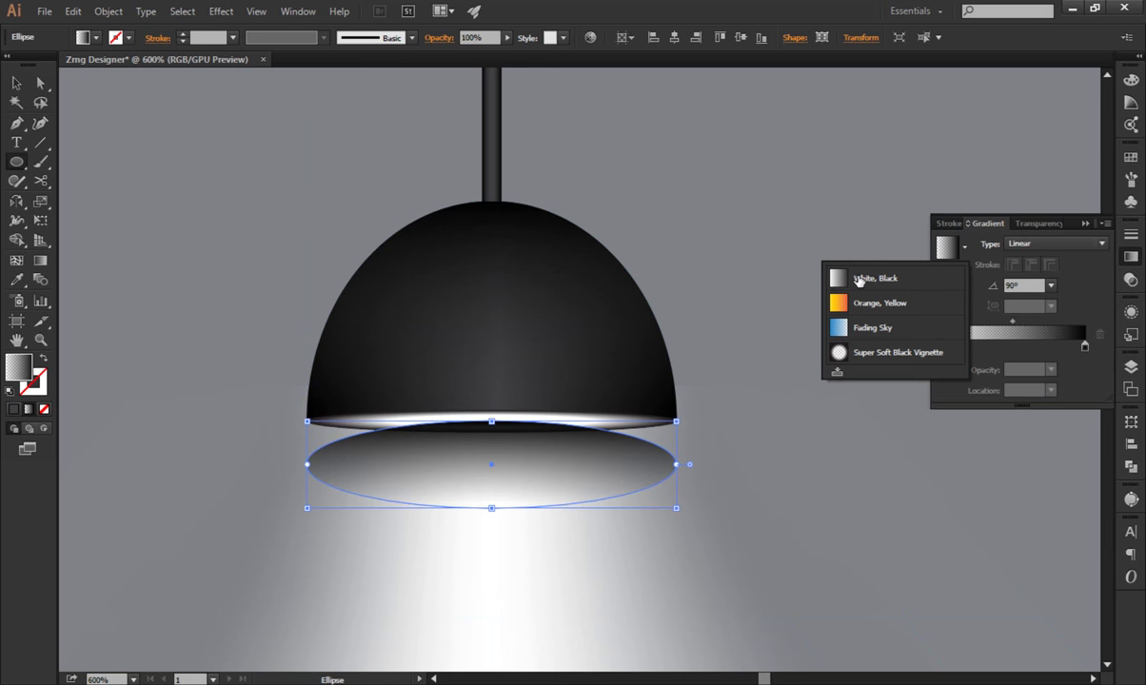
pyautogui.click(828, 272)
pyautogui.doubleClick(1084, 348)
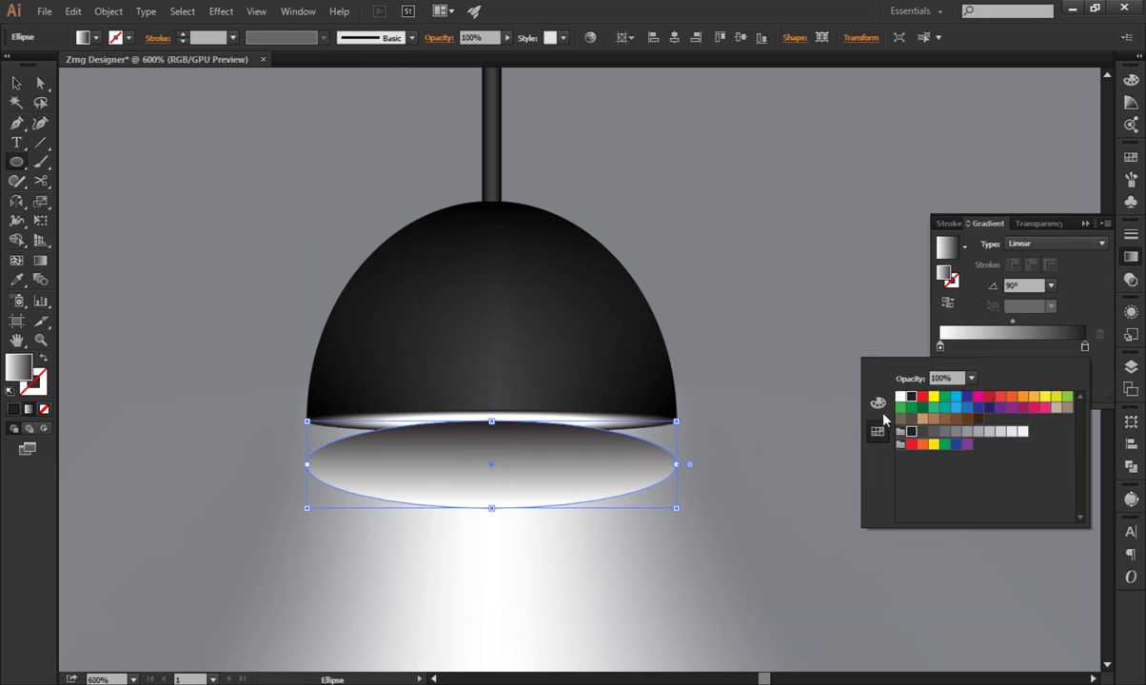
pyautogui.click(901, 398)
pyautogui.click(970, 377)
pyautogui.click(983, 401)
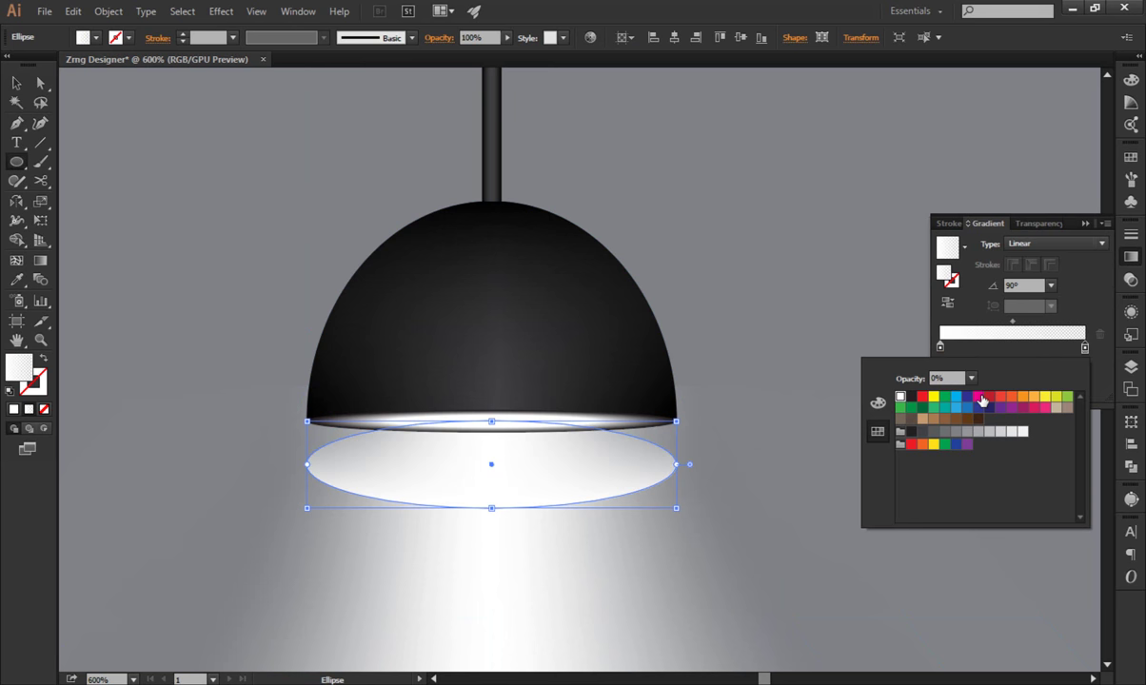
pyautogui.click(1023, 245)
pyautogui.click(1024, 276)
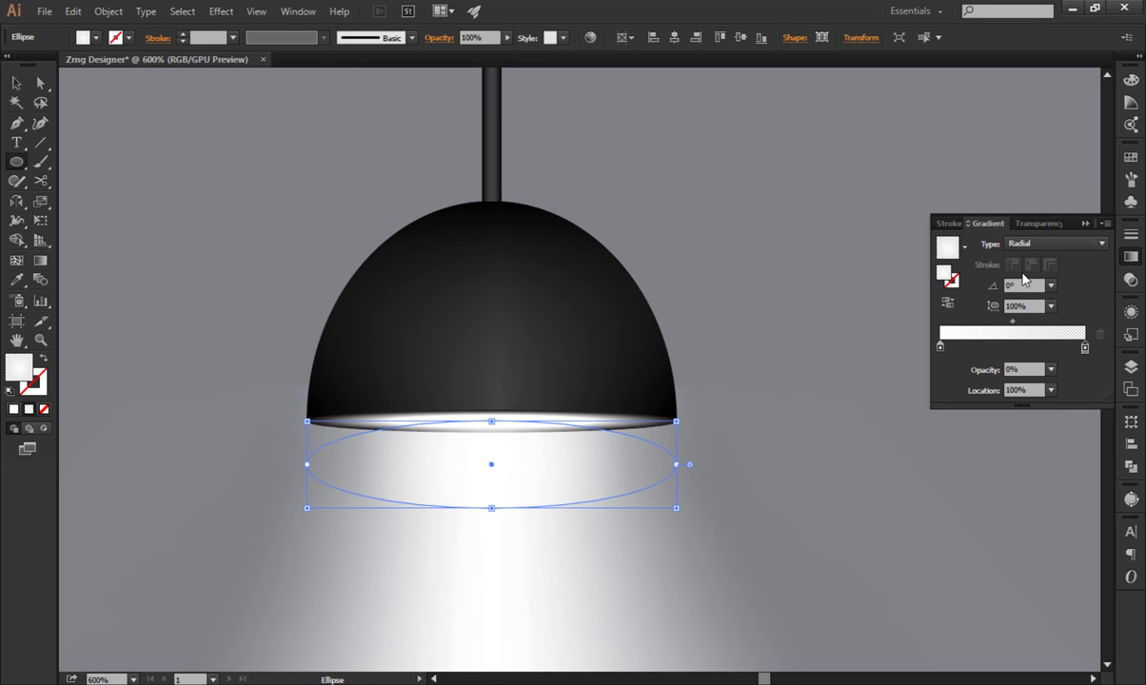
# Squash and widen the radial glow to fit the flat ellipse.
pyautogui.click(1131, 259)
pyautogui.click(40, 259)
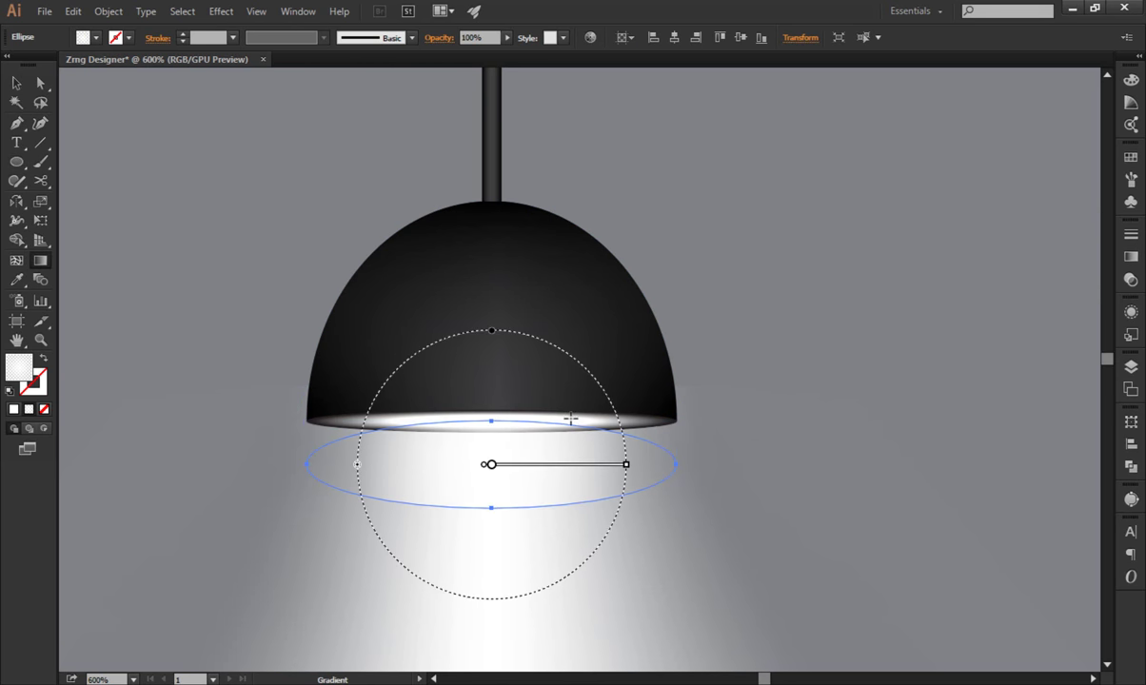
pyautogui.moveTo(491, 332); pyautogui.dragTo(491, 435)
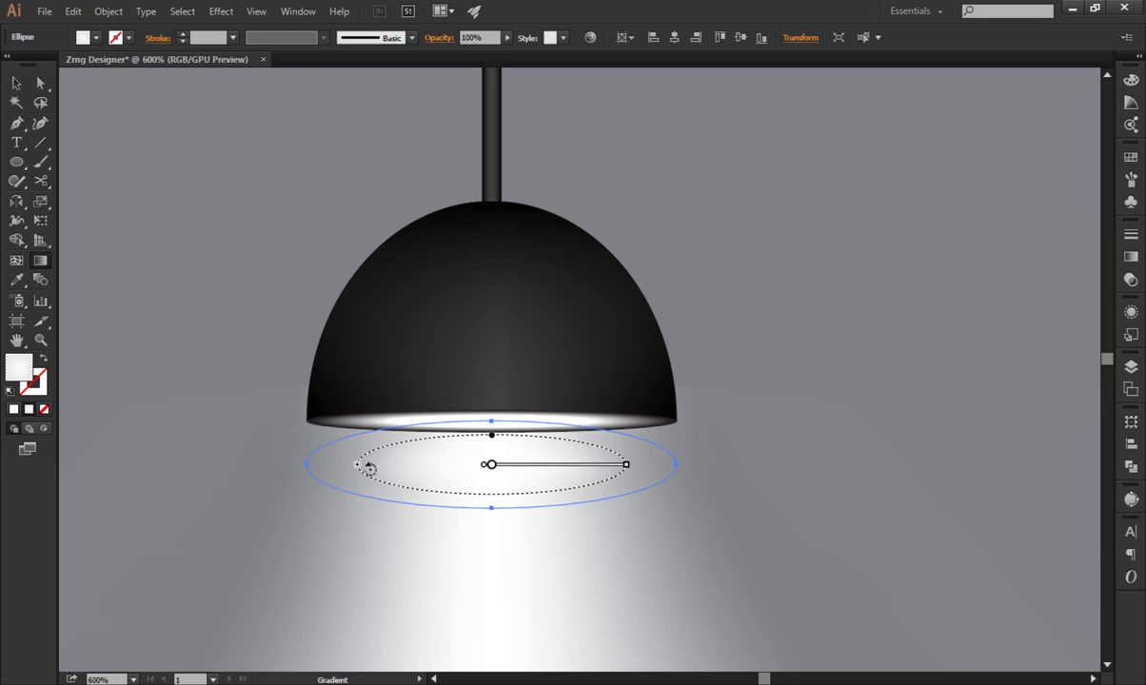
pyautogui.moveTo(360, 469); pyautogui.dragTo(307, 466)
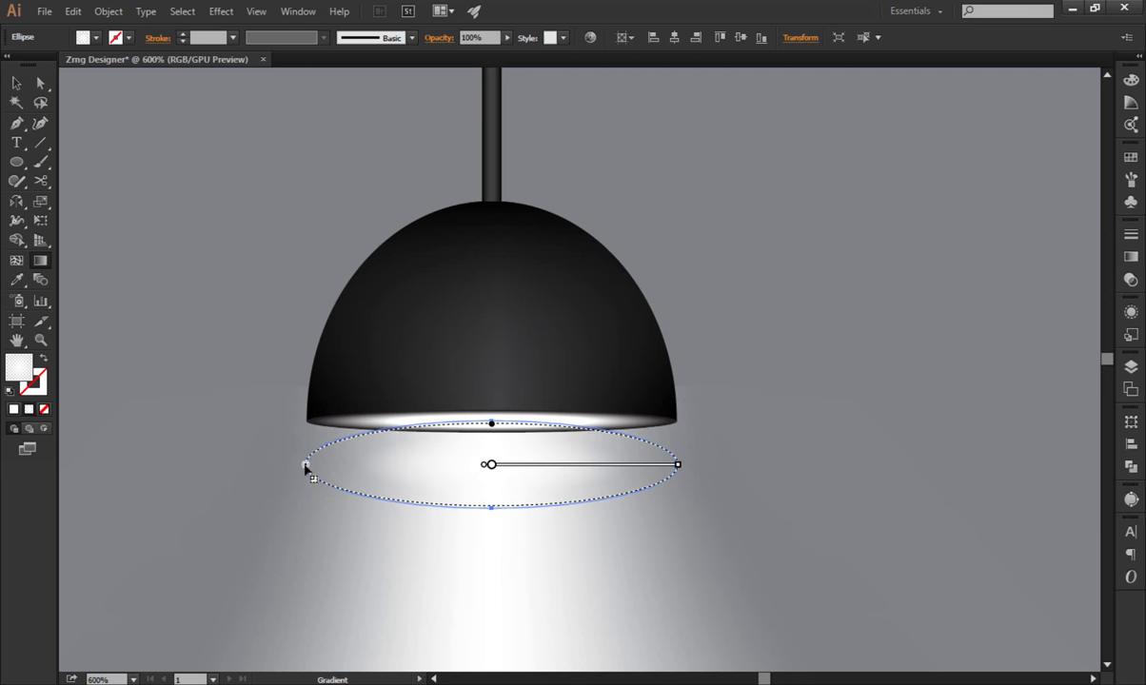
# Flatten and widen the glow ellipse, nudging it up to the shade's rim.
pyautogui.click(17, 83)
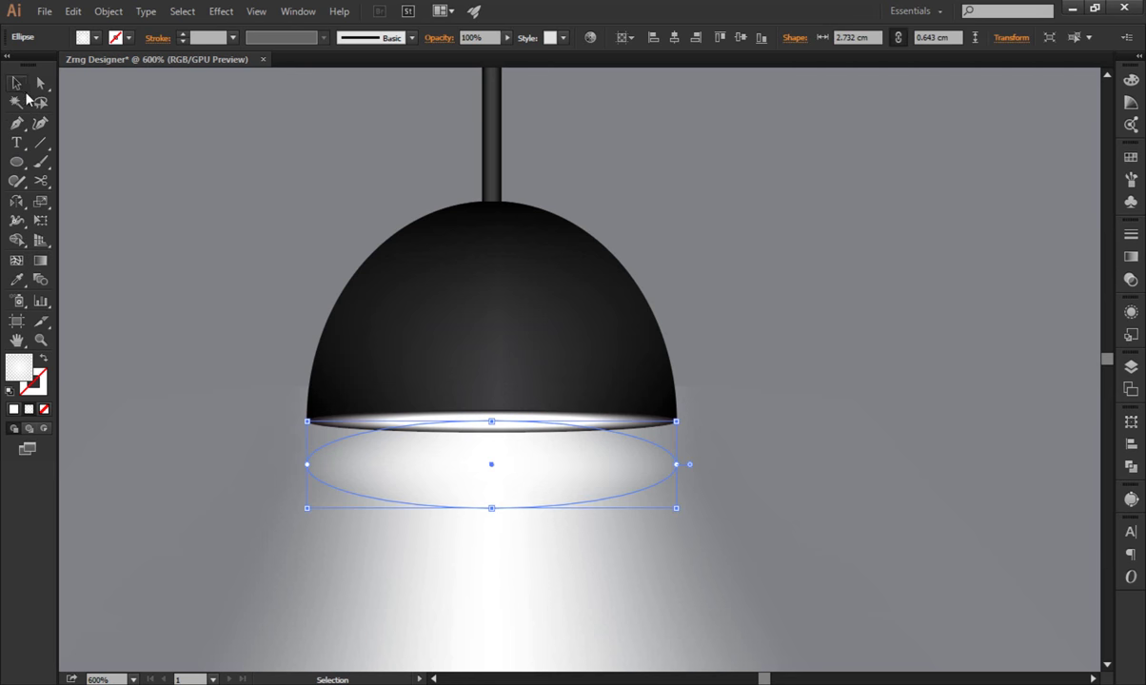
pyautogui.press('a')
pyautogui.press('v')
pyautogui.press('Up')
pyautogui.press('Up')
pyautogui.press('Up')
pyautogui.press('Up')
pyautogui.press('Up')
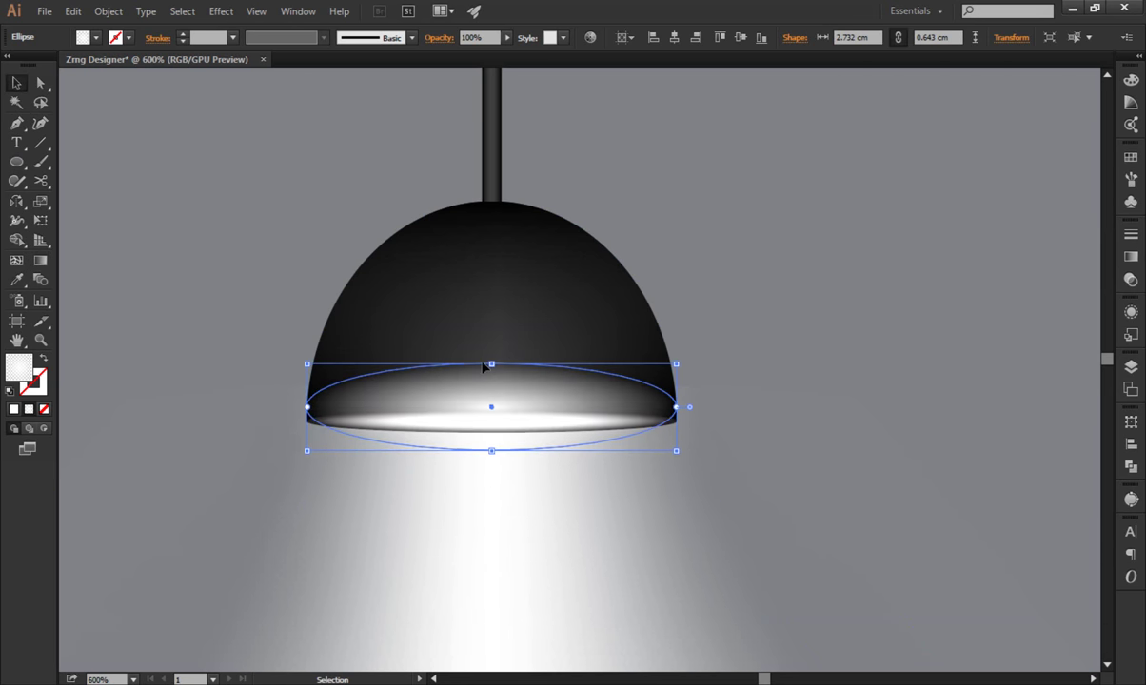
pyautogui.moveTo(491, 364); pyautogui.dragTo(492, 417)
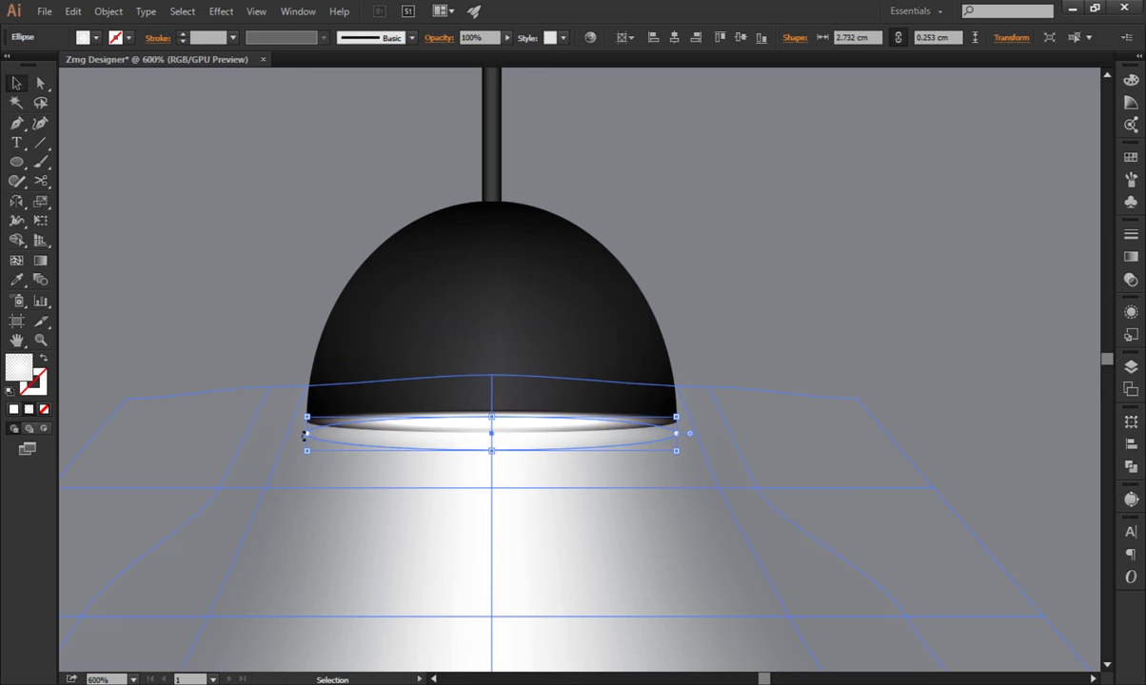
pyautogui.moveTo(306, 440); pyautogui.dragTo(188, 443)
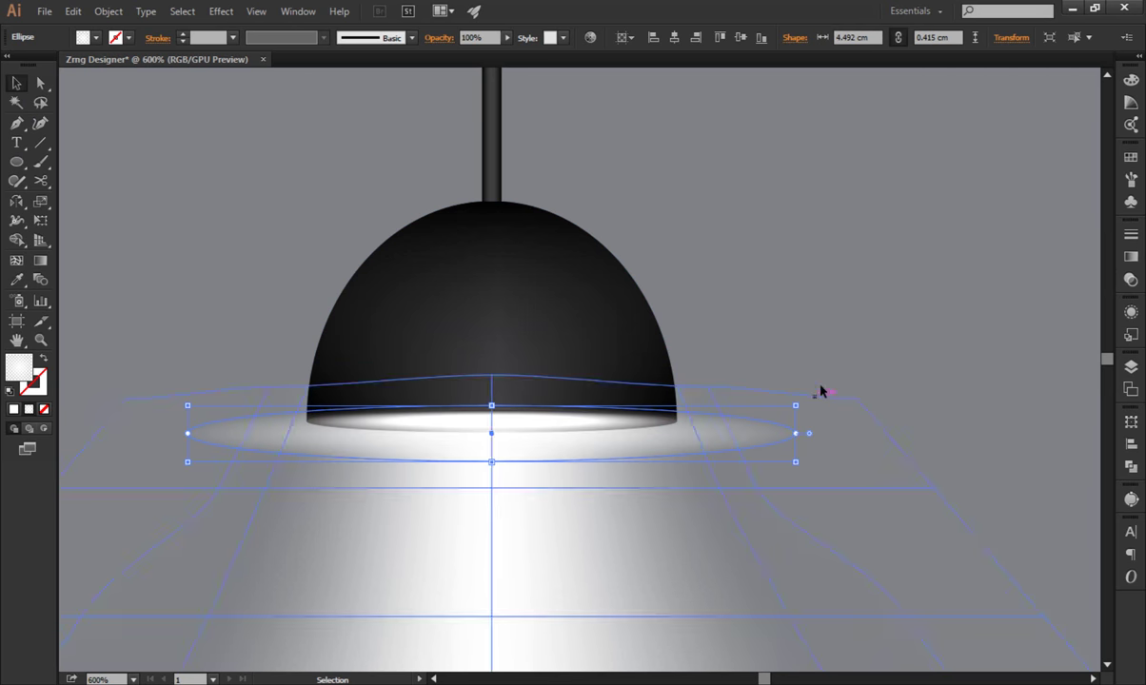
pyautogui.press('Up')
pyautogui.press('Up')
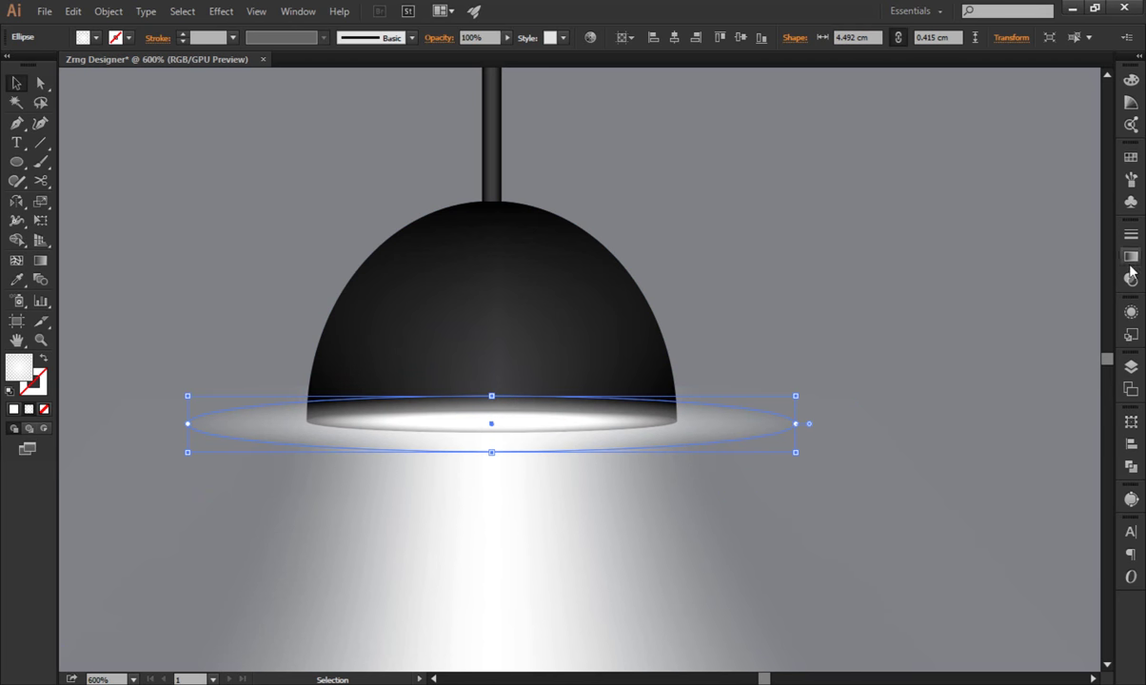
# Adjust the radial gradient's white centre and falloff while narrowing the glow ellipse.
pyautogui.hotkey('ctrl', 'F9')
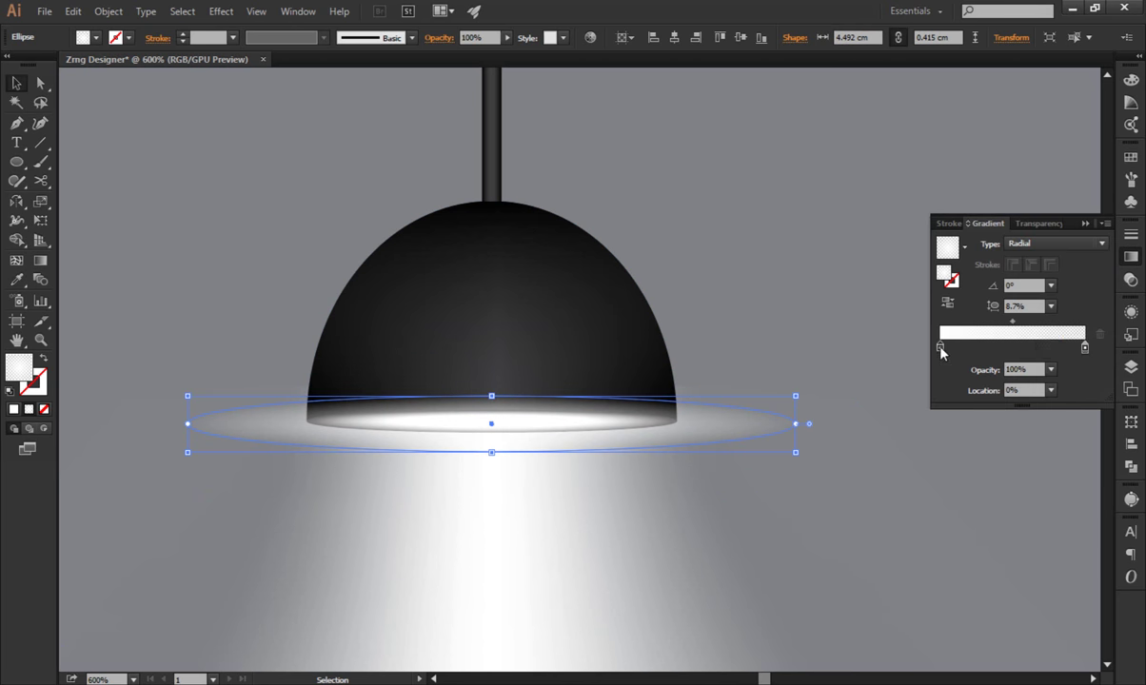
pyautogui.moveTo(941, 347); pyautogui.dragTo(991, 347)
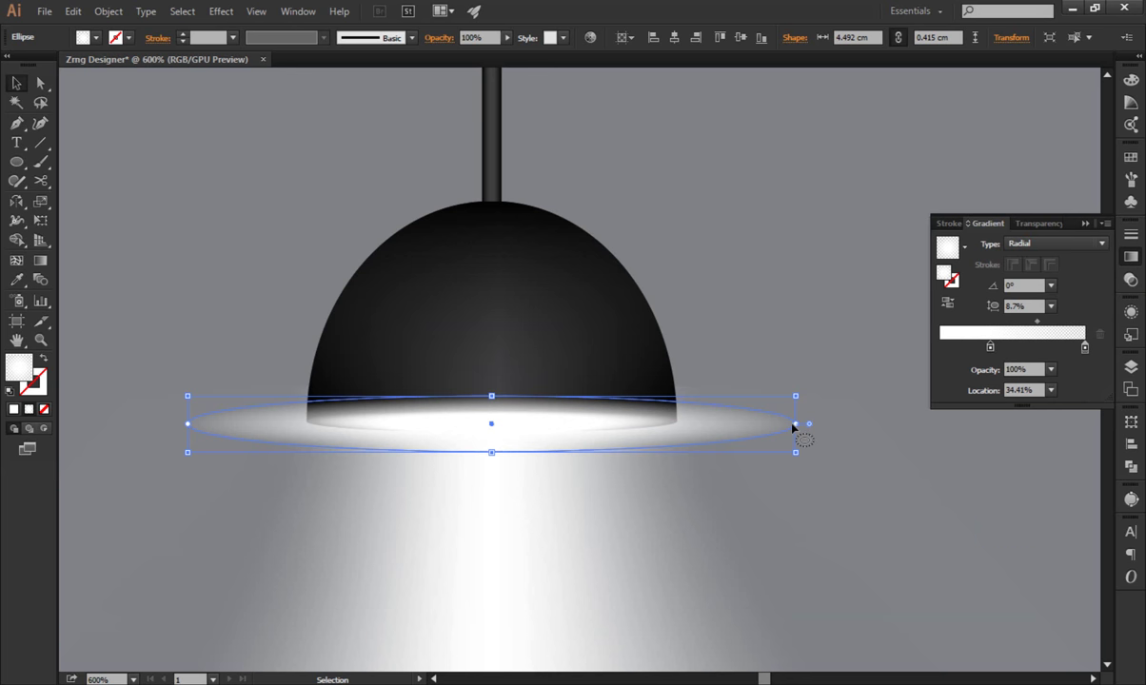
pyautogui.moveTo(795, 423); pyautogui.dragTo(742, 429)
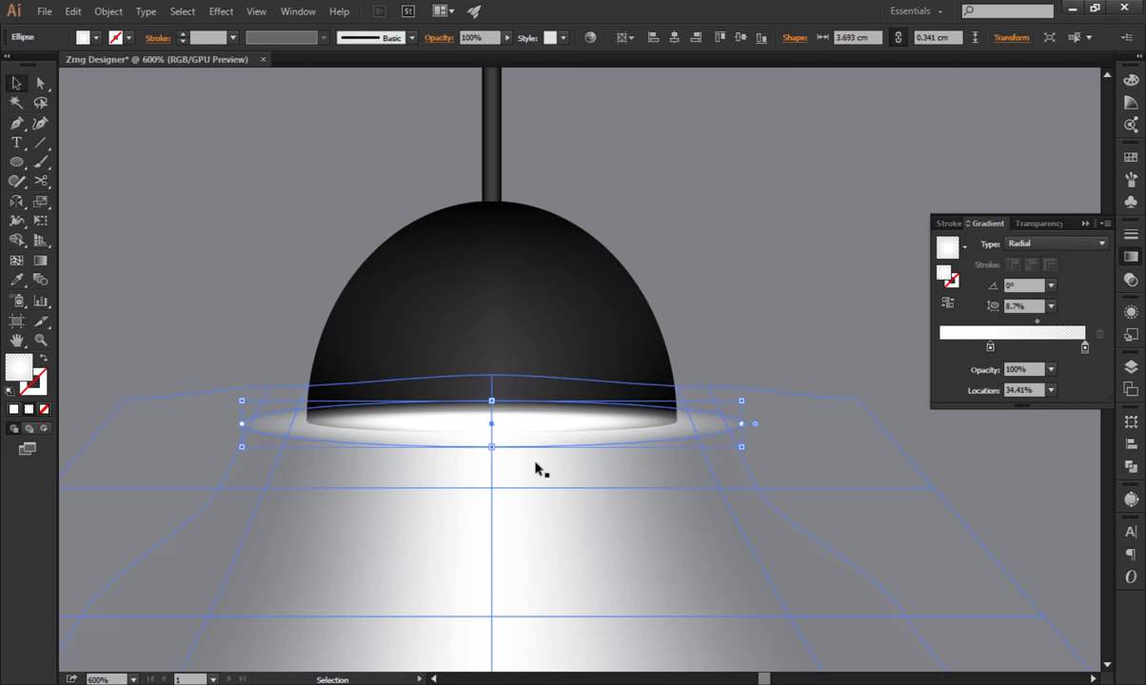
pyautogui.moveTo(492, 447); pyautogui.dragTo(486, 479)
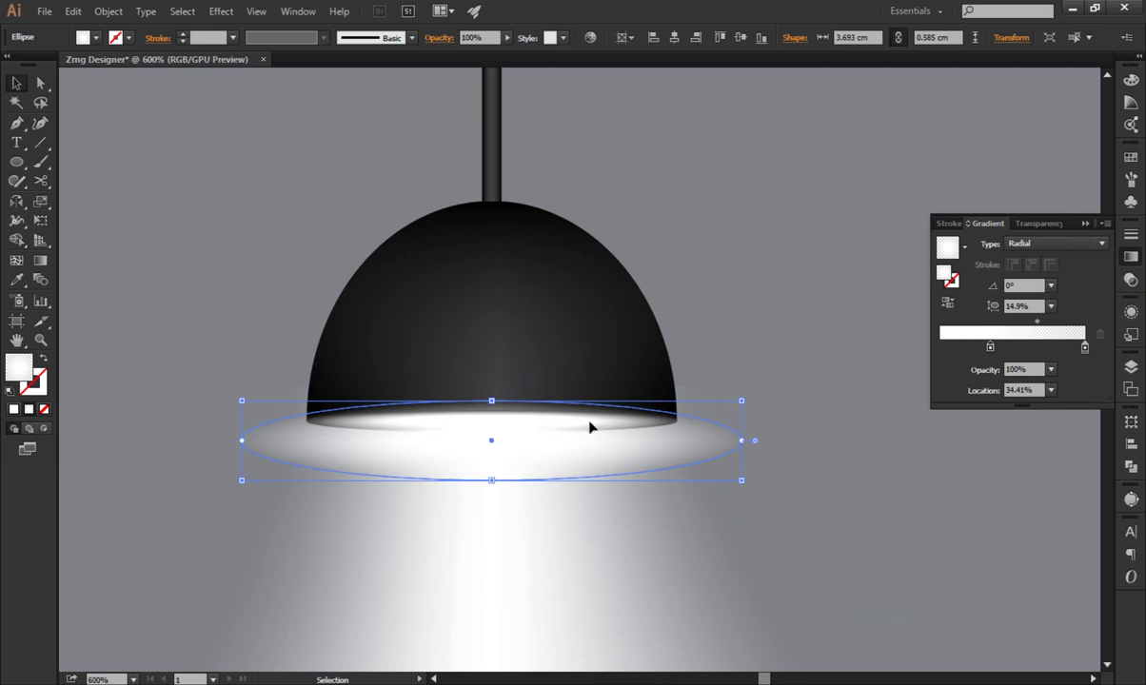
pyautogui.moveTo(991, 352); pyautogui.dragTo(984, 354)
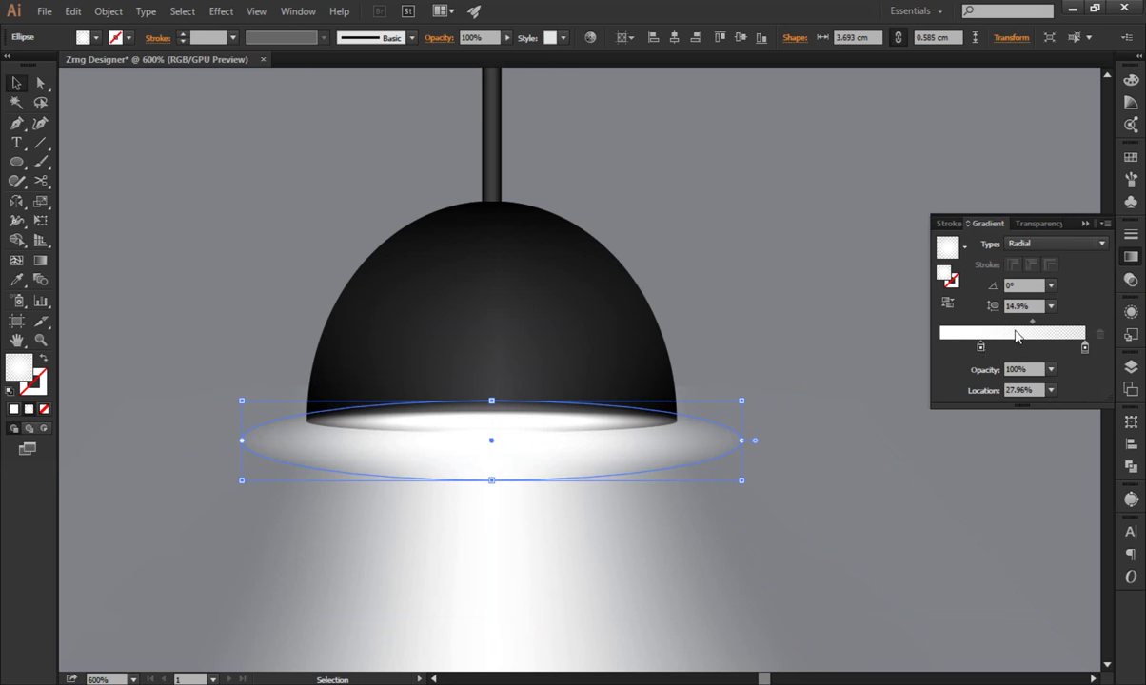
pyautogui.moveTo(1033, 323); pyautogui.dragTo(1044, 327)
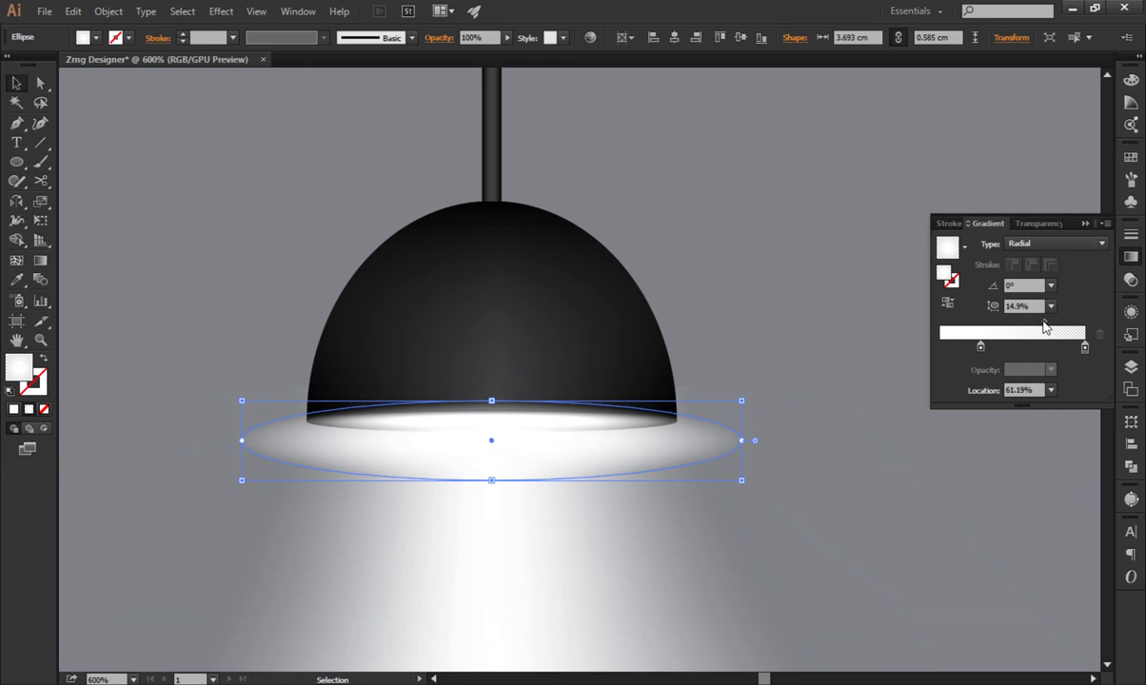
# Nudge the glow ellipse down slightly and shrink it to about 3.339 cm wide.
pyautogui.click(278, 286)
pyautogui.click(486, 442)
pyautogui.press('Down')
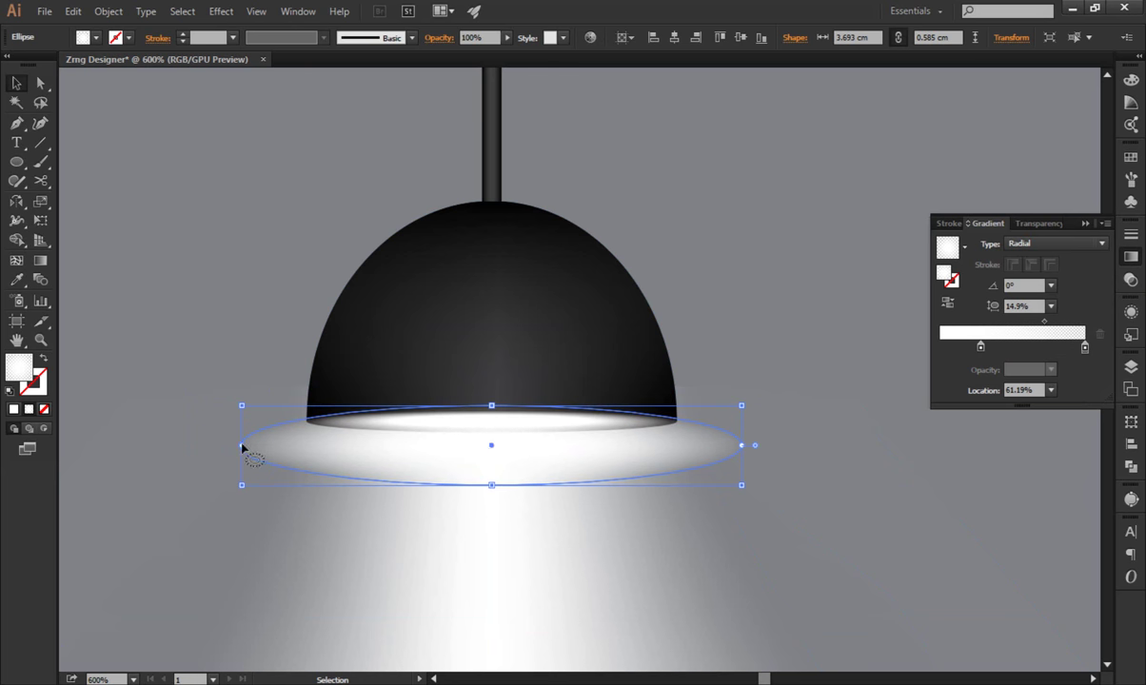
pyautogui.moveTo(242, 445); pyautogui.dragTo(265, 440)
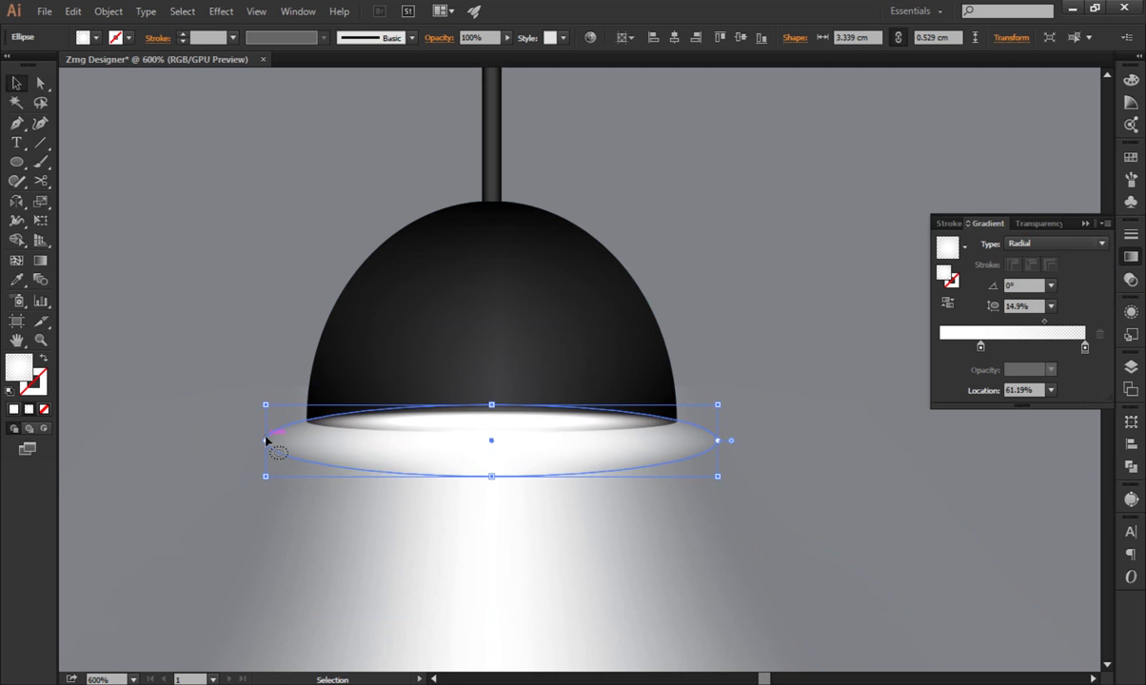
pyautogui.click(229, 238)
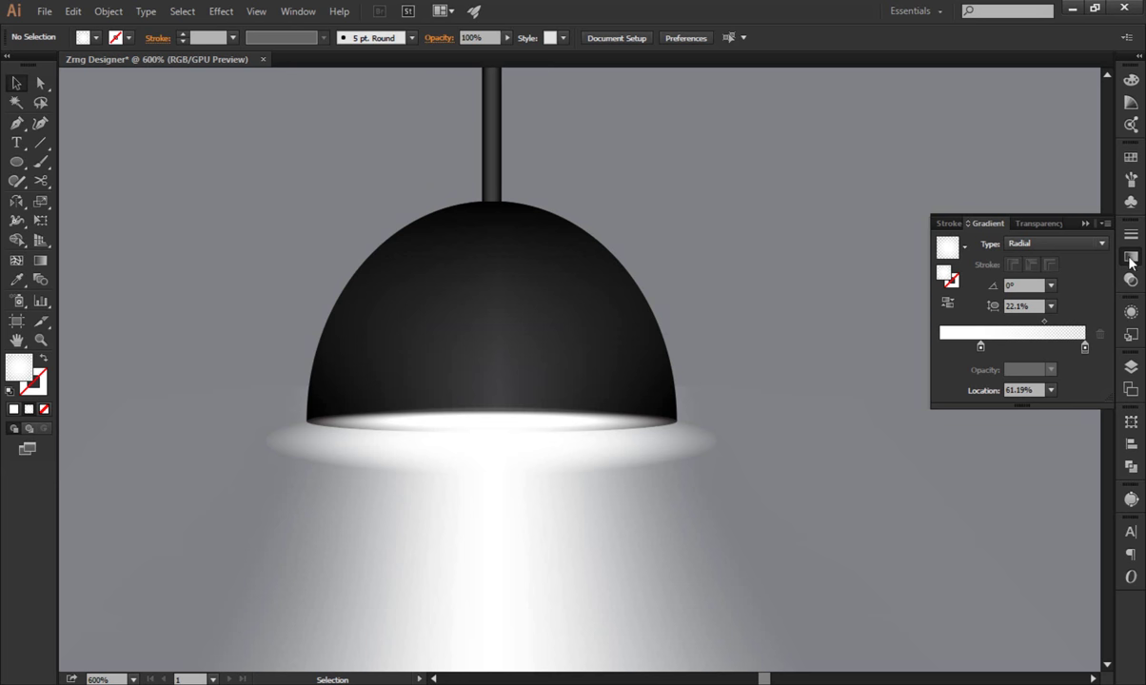
pyautogui.click(658, 453)
# Confirm the gradient's transparent end stop and view the whole artboard.
pyautogui.click(1085, 348)
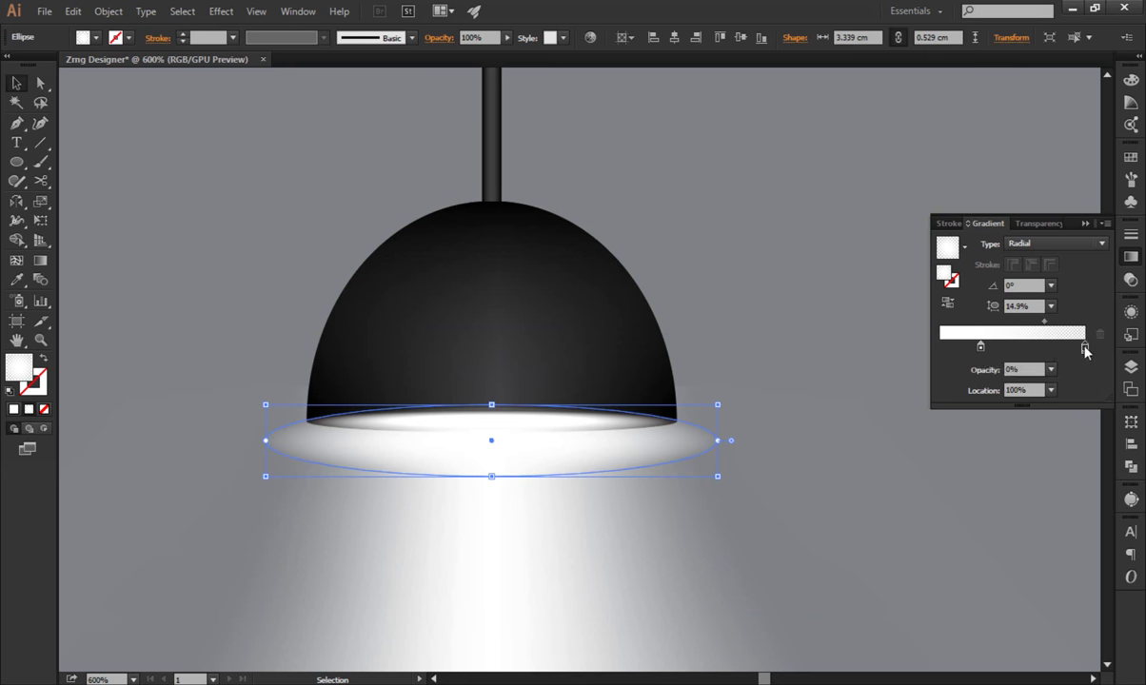
pyautogui.click(1131, 257)
pyautogui.click(938, 264)
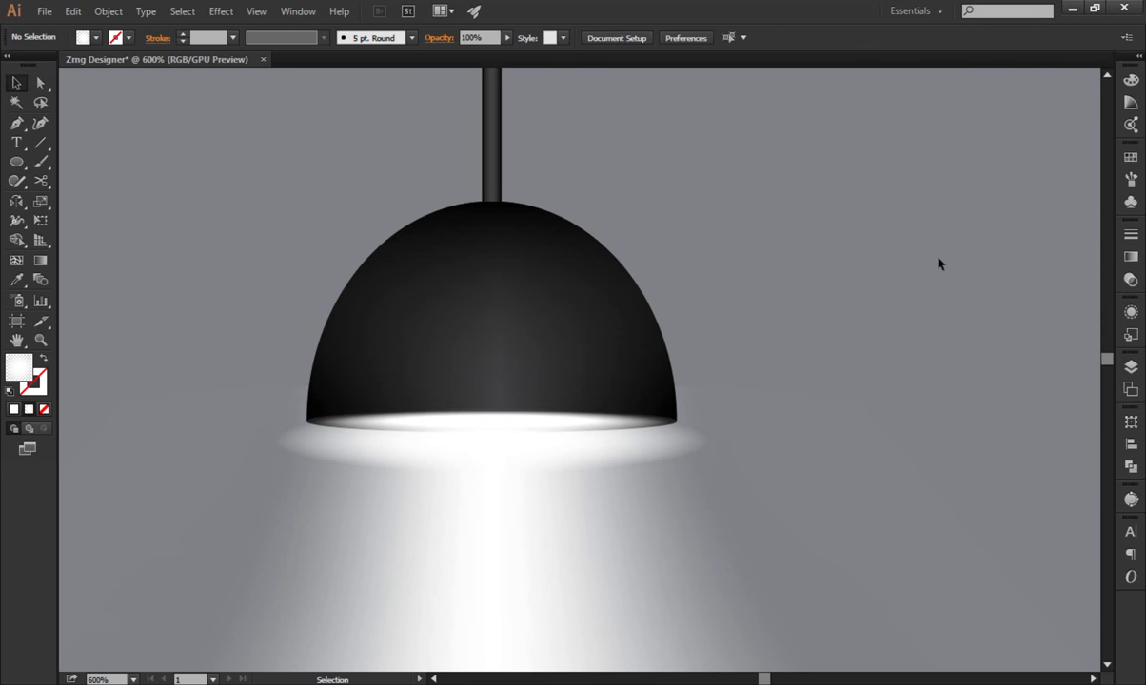
pyautogui.hotkey('ctrl', '0')
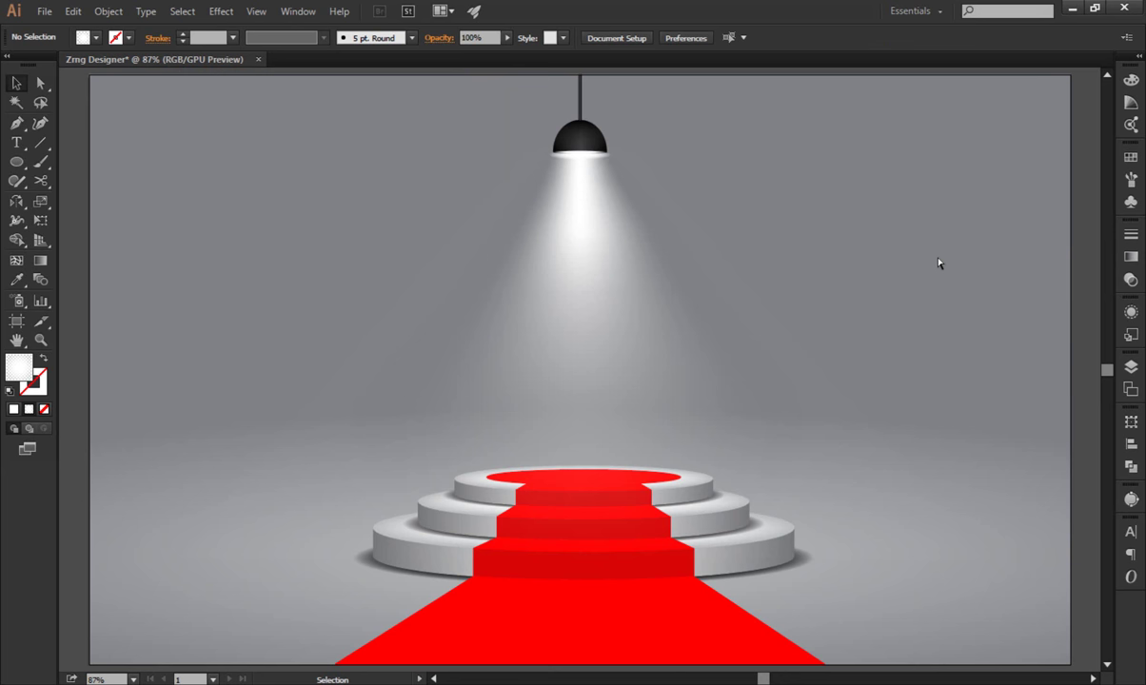
# Shrink the glow ellipse to 2.732 × 0.433 cm and seat it inside the shade's rim.
pyautogui.scroll(5, 566, 123)
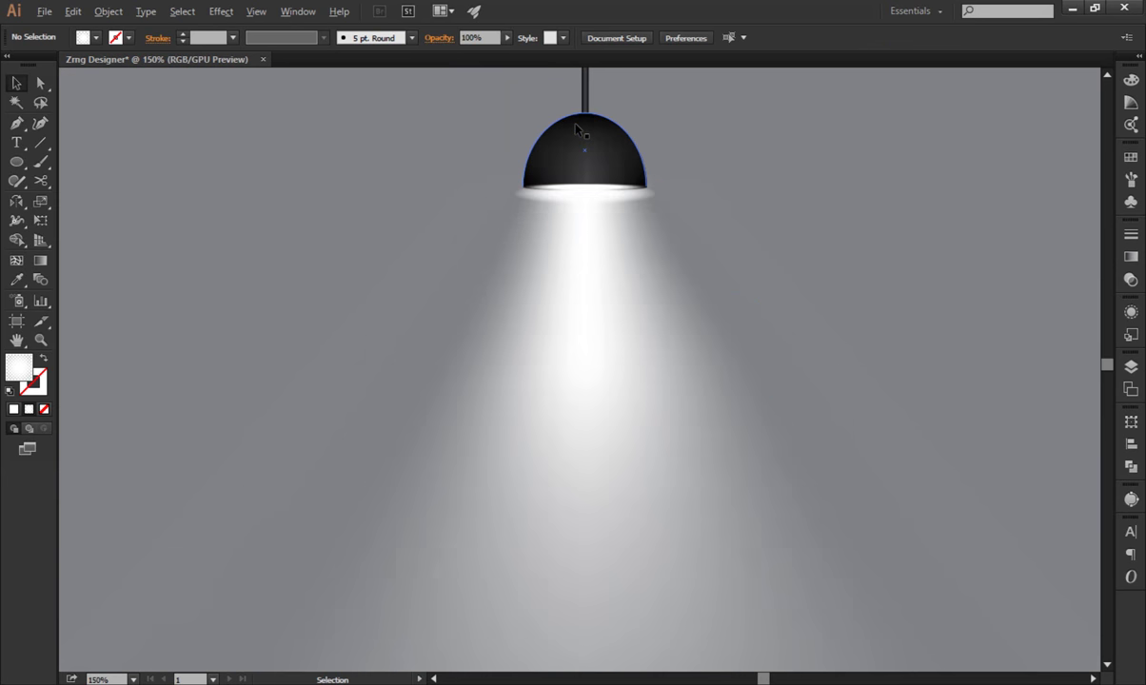
pyautogui.click(520, 223)
pyautogui.moveTo(707, 233); pyautogui.dragTo(684, 229)
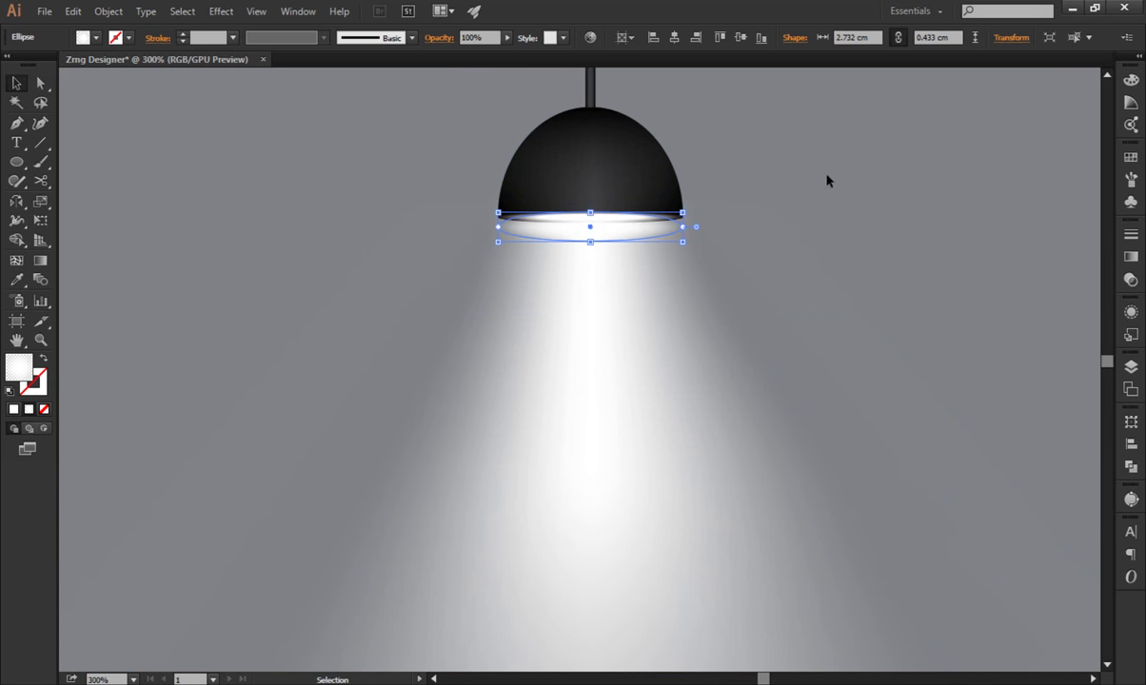
pyautogui.click(923, 171)
pyautogui.moveTo(592, 221); pyautogui.dragTo(601, 223)
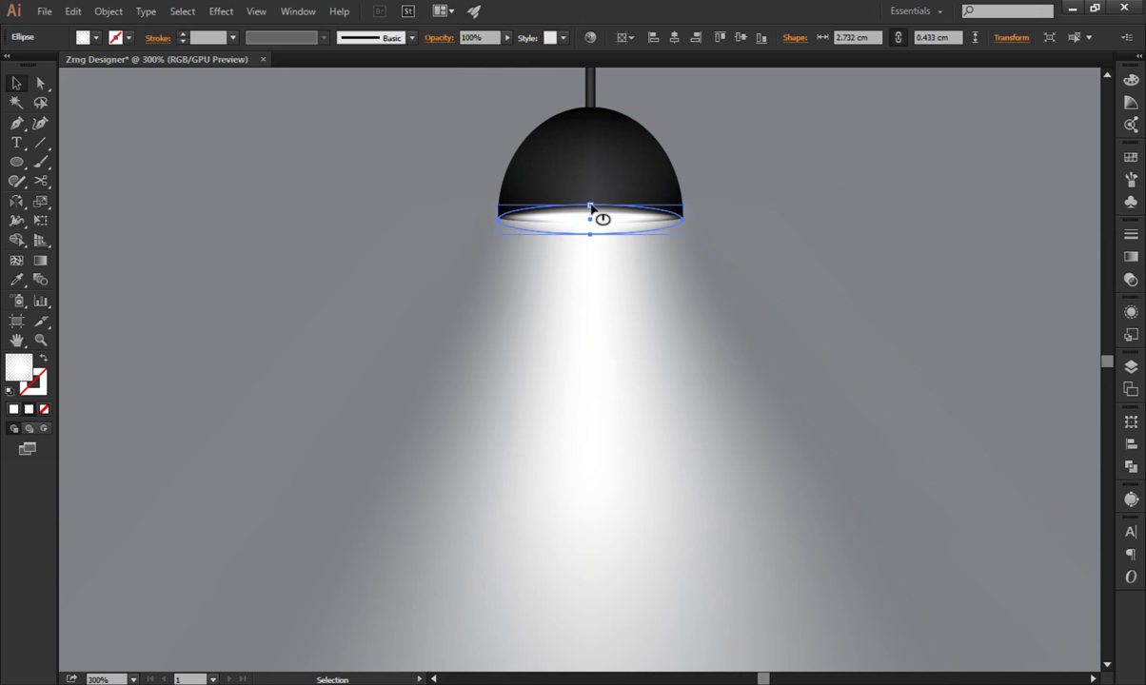
pyautogui.click(895, 198)
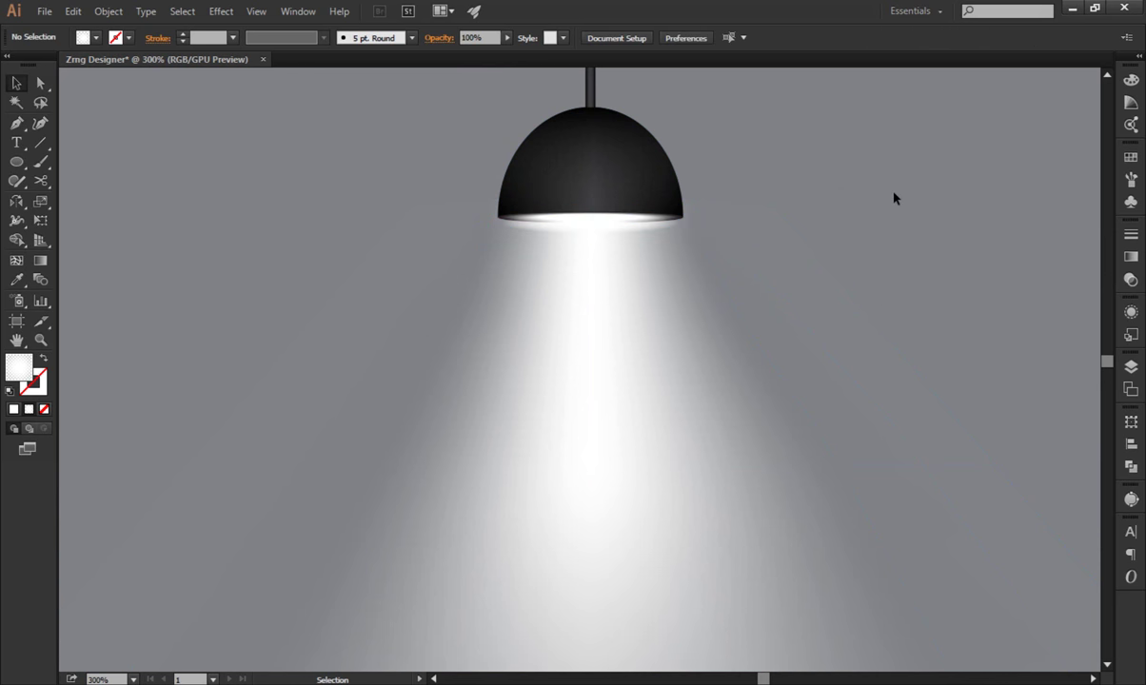
# Fit the artboard in the window and check the light beam.
pyautogui.hotkey('ctrl', '0')
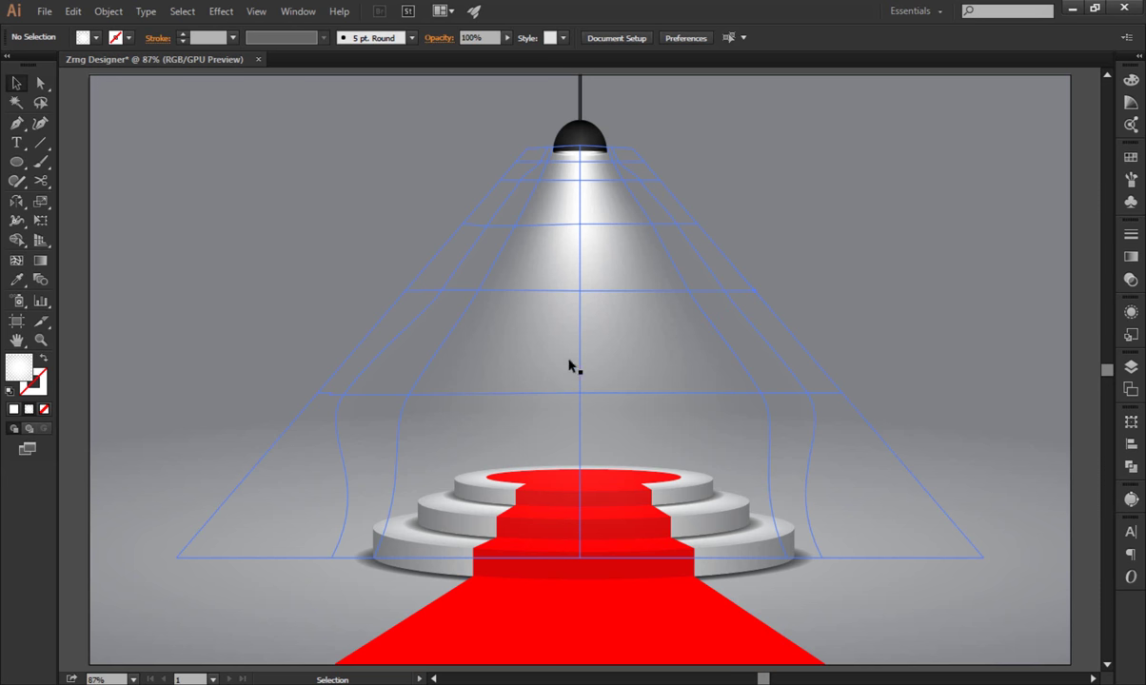
pyautogui.click(539, 317)
pyautogui.hotkey('ctrl', 'shift', 'a')
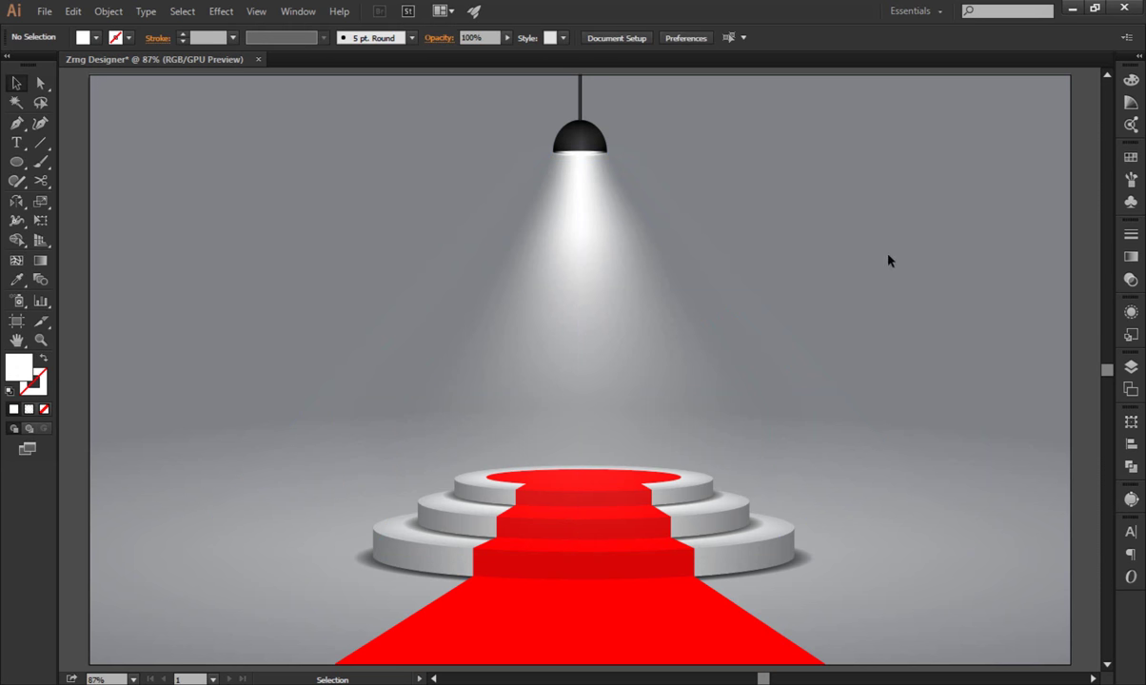
# Draw a white circle left of the lamp with a top-to-bottom radial gradient.
pyautogui.click(16, 162)
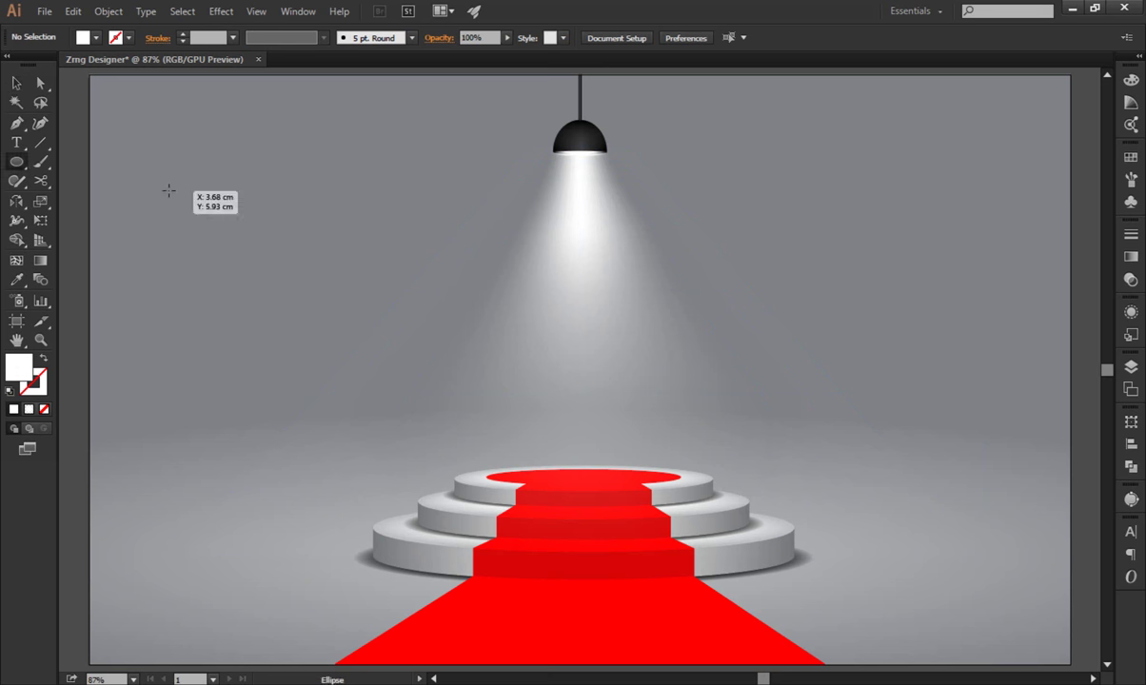
pyautogui.moveTo(169, 190); pyautogui.dragTo(388, 409)
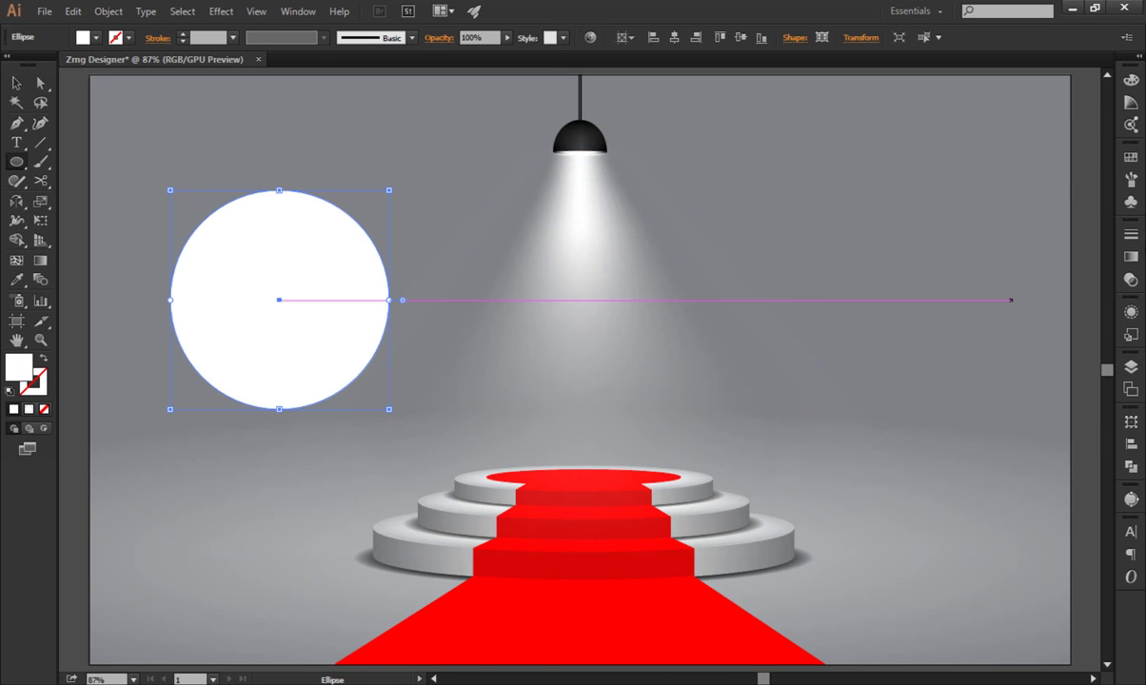
pyautogui.click(1131, 257)
pyautogui.click(938, 253)
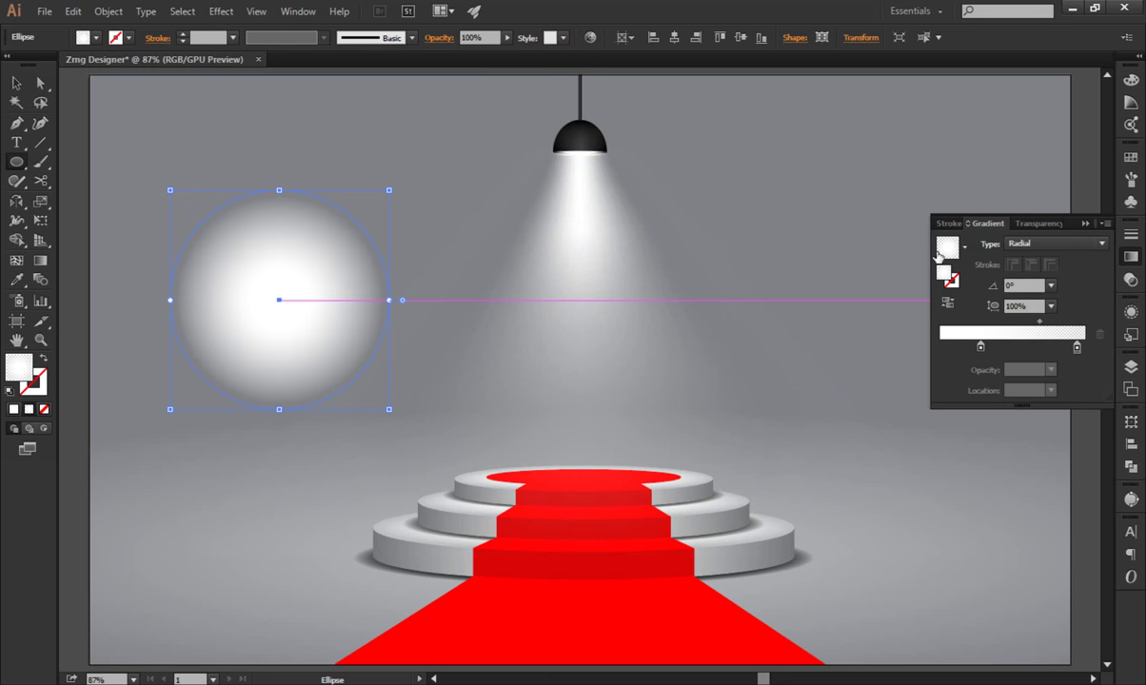
pyautogui.click(40, 260)
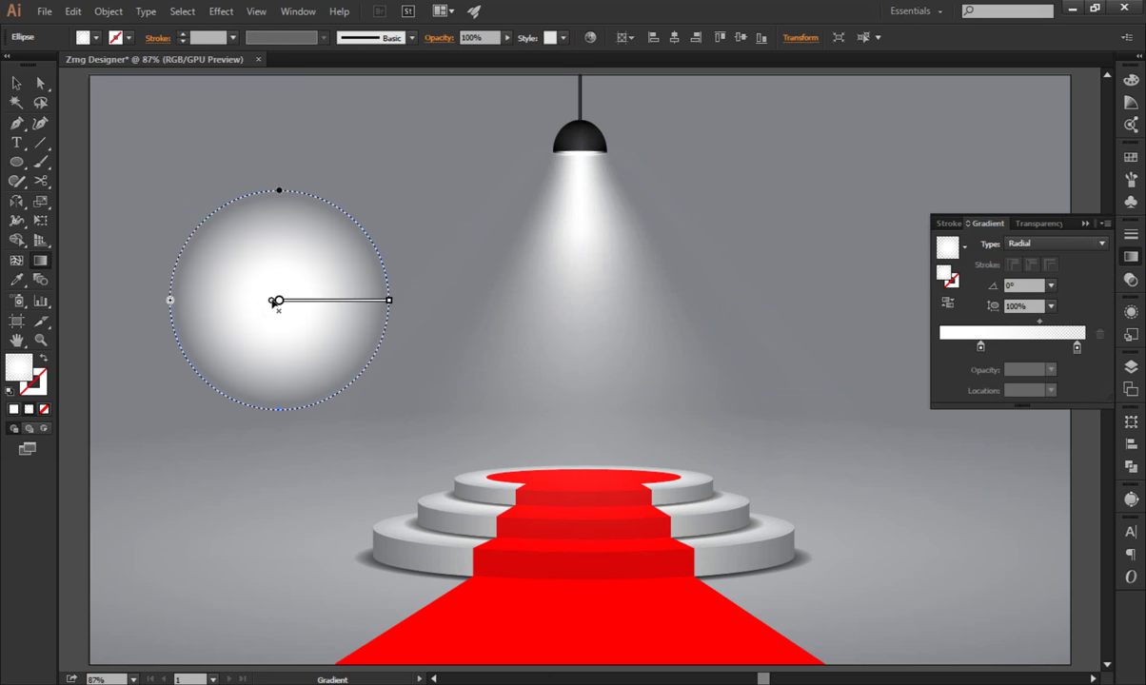
pyautogui.moveTo(279, 190); pyautogui.dragTo(280, 411)
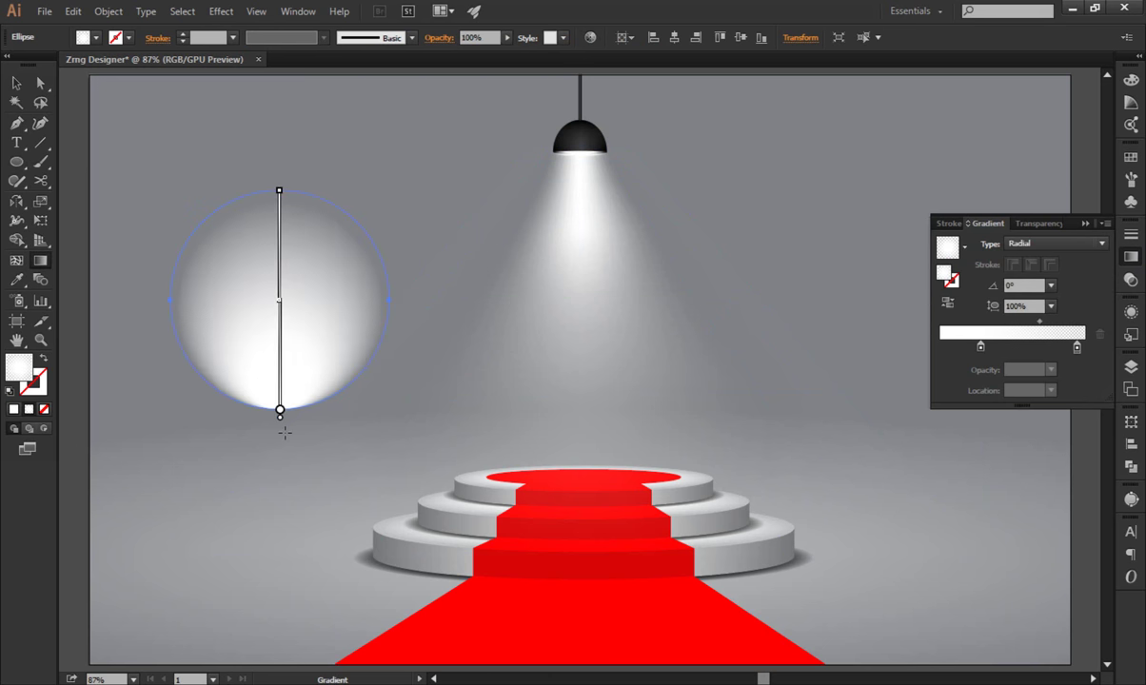
# Scale the circle into a narrow tall ellipse of 1.581 × 5.75 cm.
pyautogui.click(16, 83)
pyautogui.click(1129, 258)
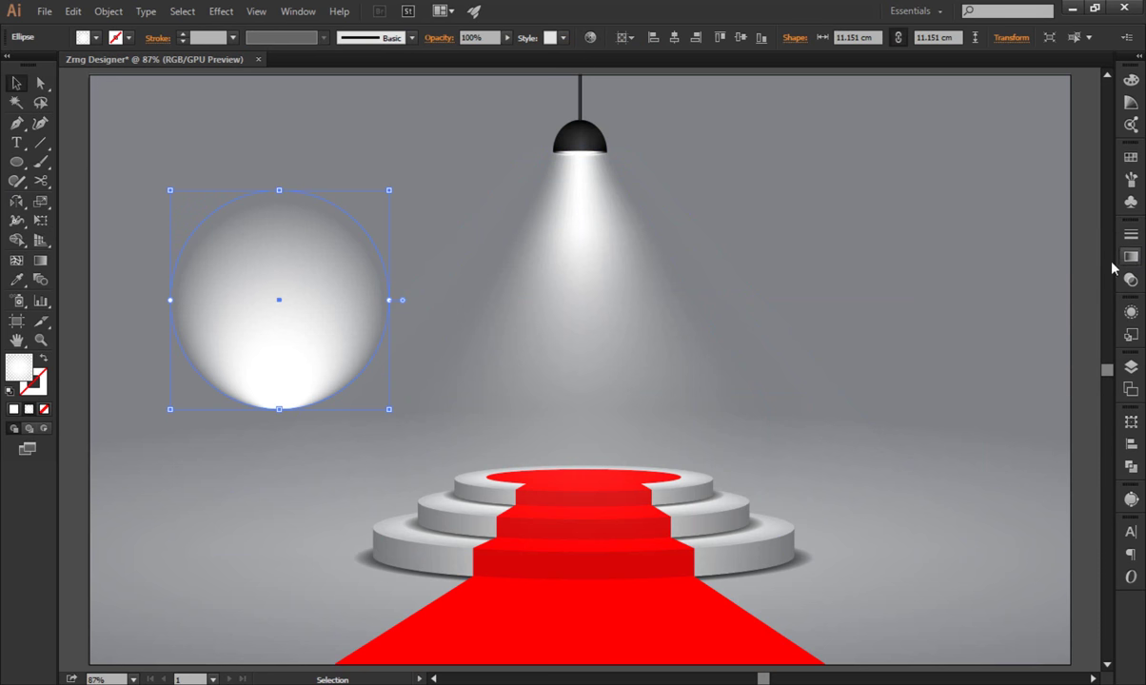
pyautogui.moveTo(389, 300)
pyautogui.mouseDown()
pyautogui.moveTo(303, 300)
pyautogui.moveTo(298, 179)
pyautogui.mouseUp()
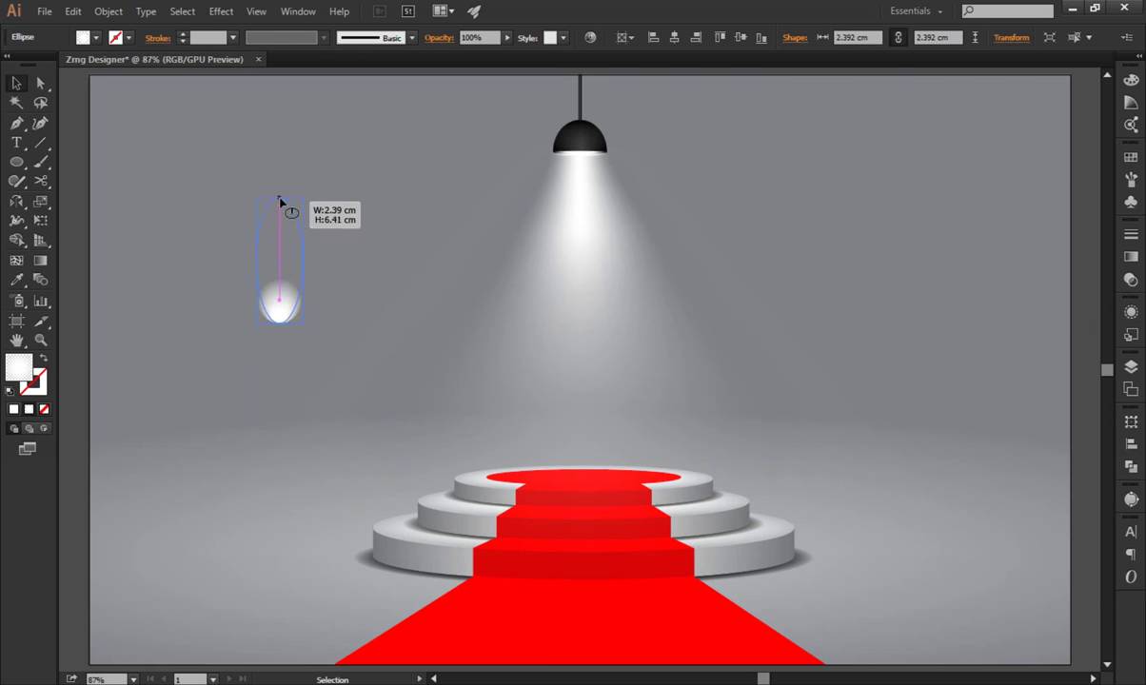
pyautogui.moveTo(303, 249); pyautogui.dragTo(281, 315)
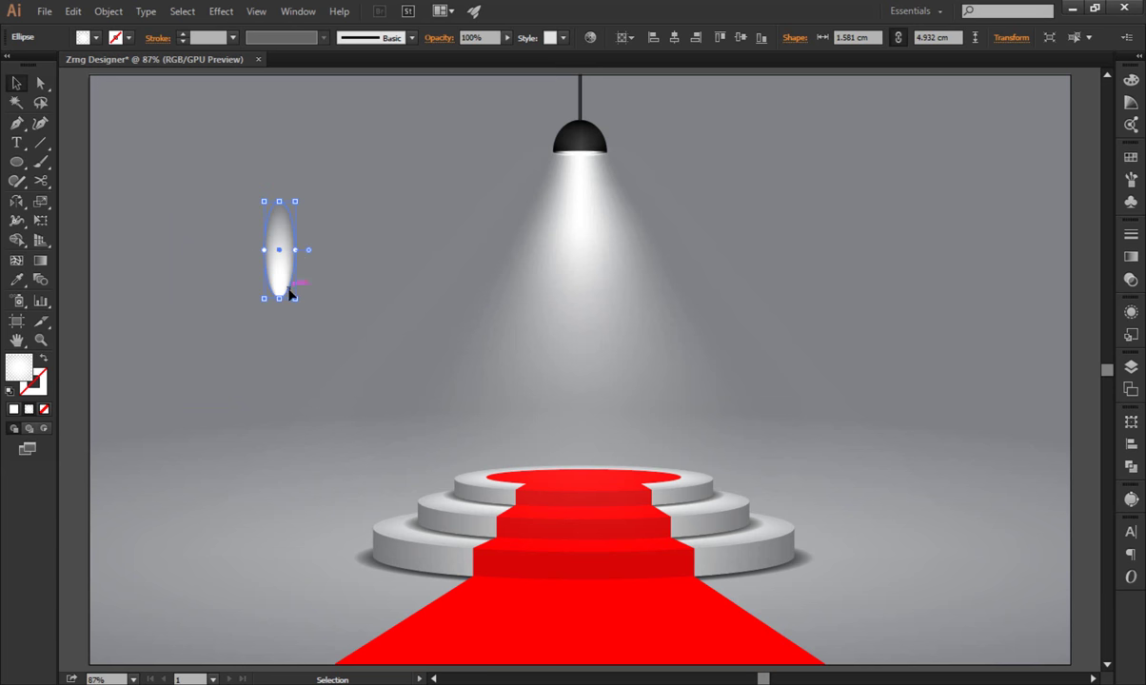
# Place the white stop at the start, transparent stop at the end, midpoint slightly left.
pyautogui.click(1131, 257)
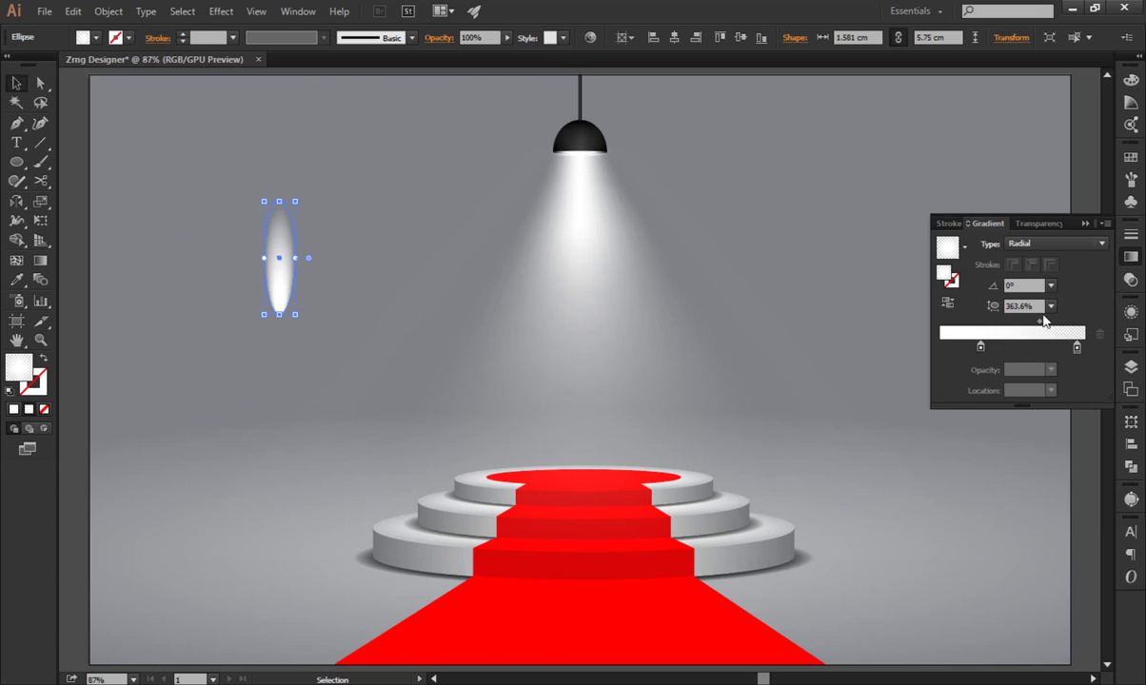
pyautogui.moveTo(1076, 349); pyautogui.dragTo(1064, 349)
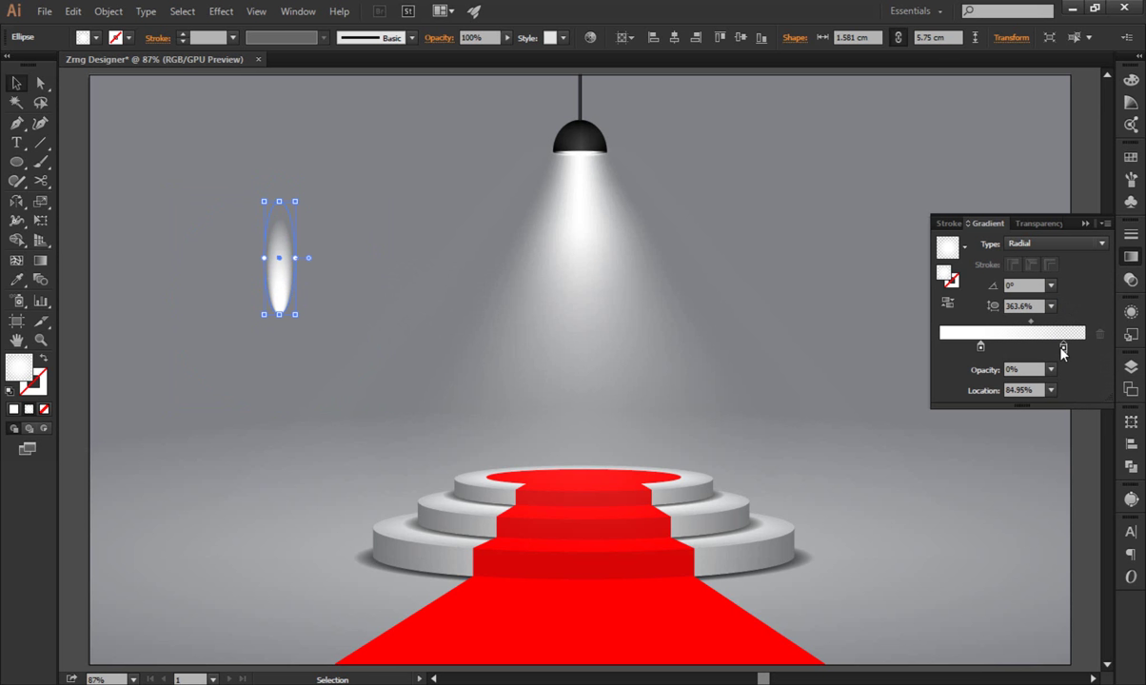
pyautogui.moveTo(981, 348); pyautogui.dragTo(905, 350)
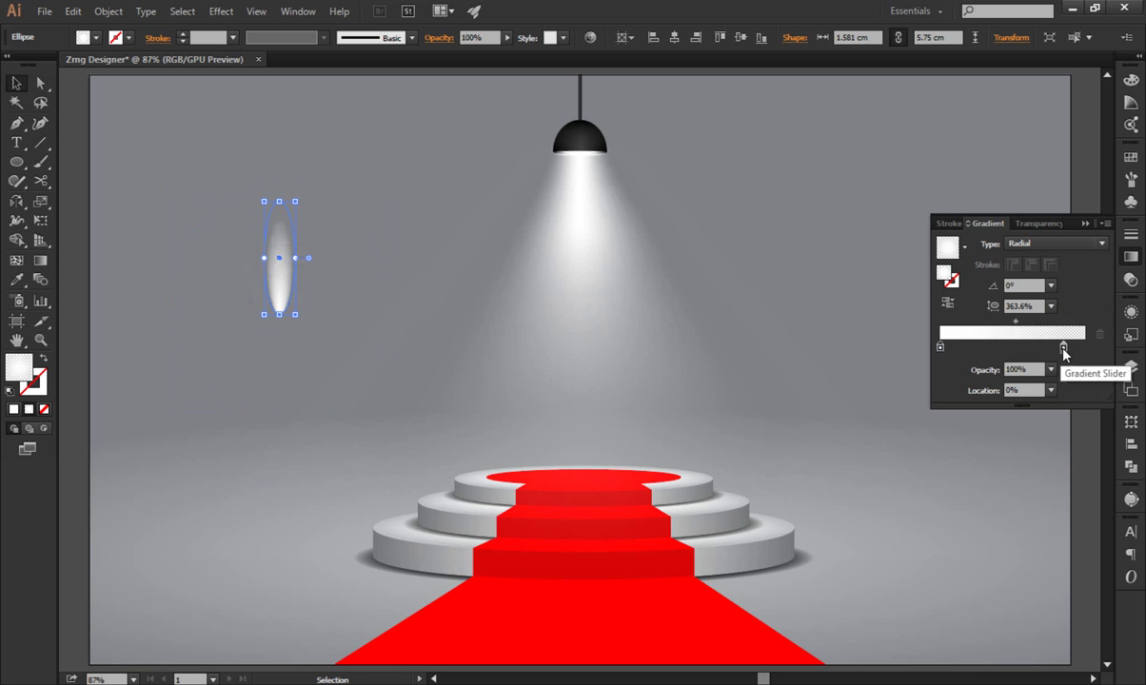
pyautogui.moveTo(1065, 349); pyautogui.dragTo(1101, 353)
pyautogui.moveTo(1028, 323); pyautogui.dragTo(1014, 324)
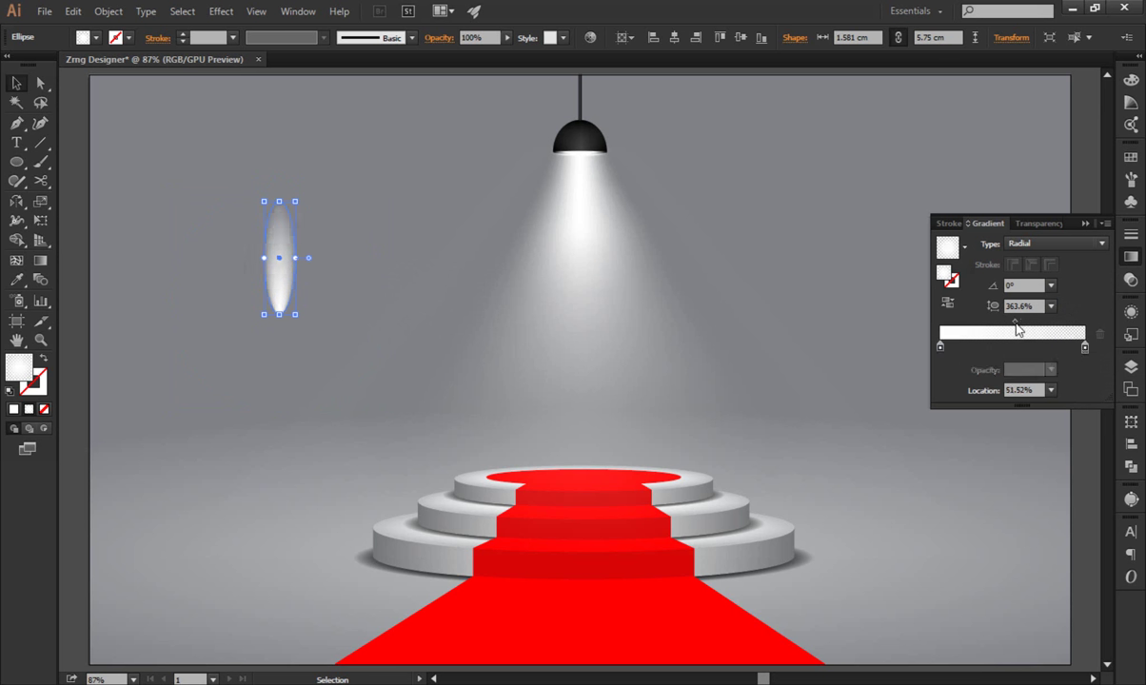
pyautogui.click(40, 260)
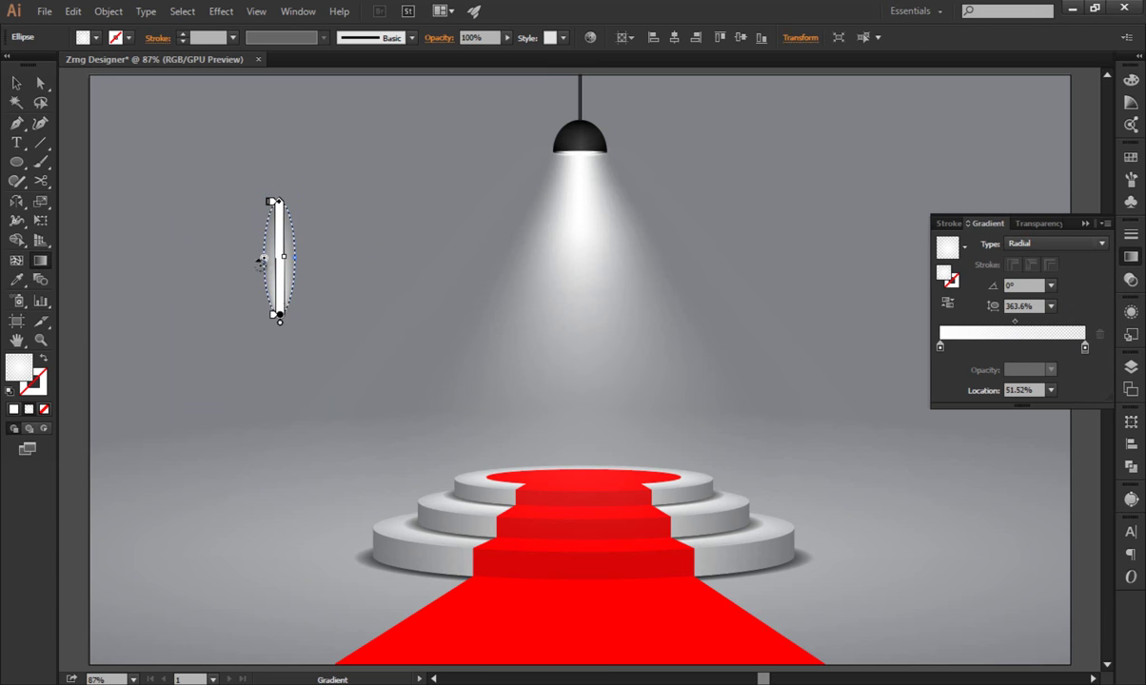
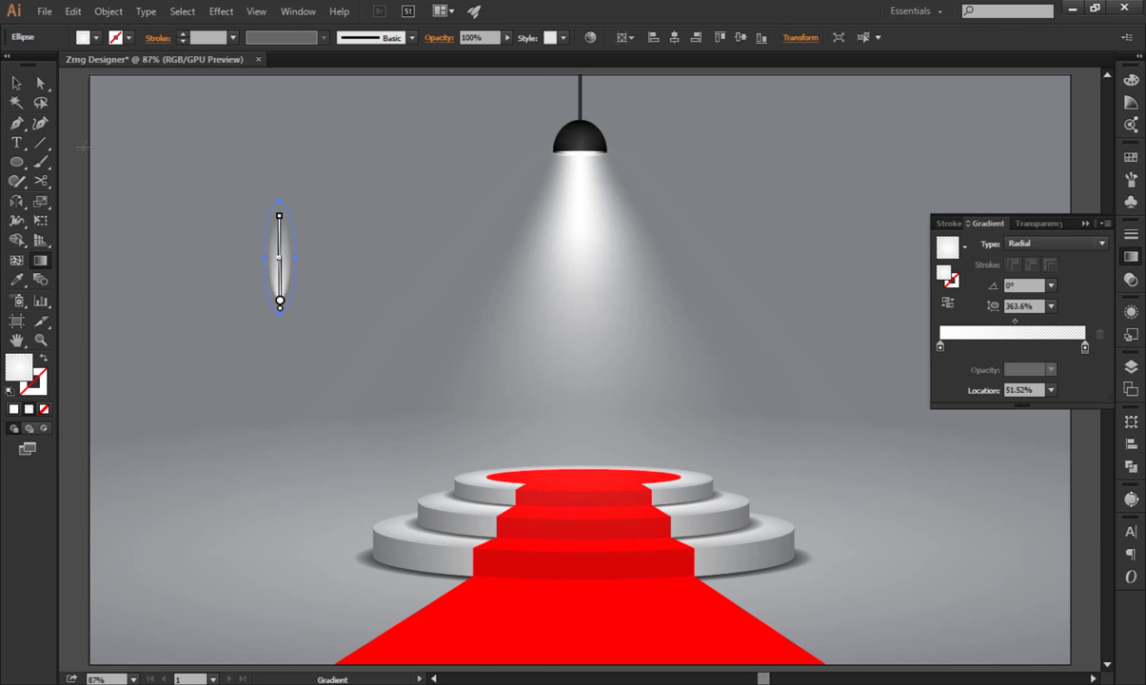
# Undo the last change and shift the glow ellipse's gradient midpoint to the left.
pyautogui.press('v')
pyautogui.click(141, 225)
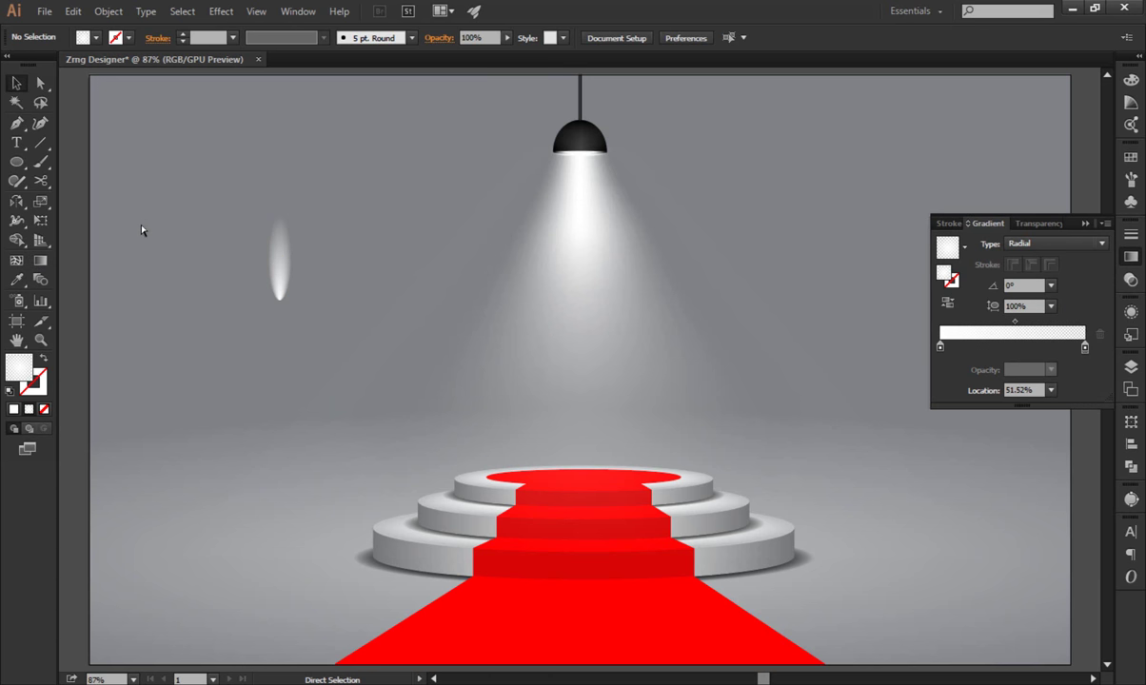
pyautogui.hotkey('ctrl', 'z')
pyautogui.click(215, 307)
pyautogui.click(278, 305)
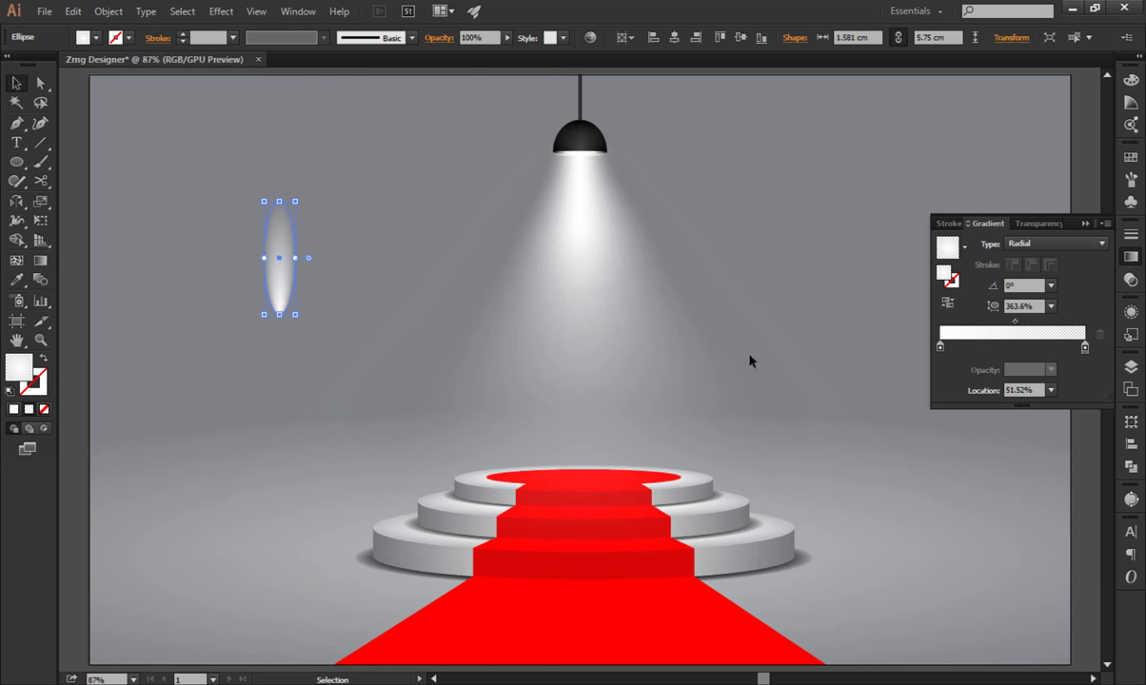
pyautogui.moveTo(1014, 326); pyautogui.dragTo(996, 330)
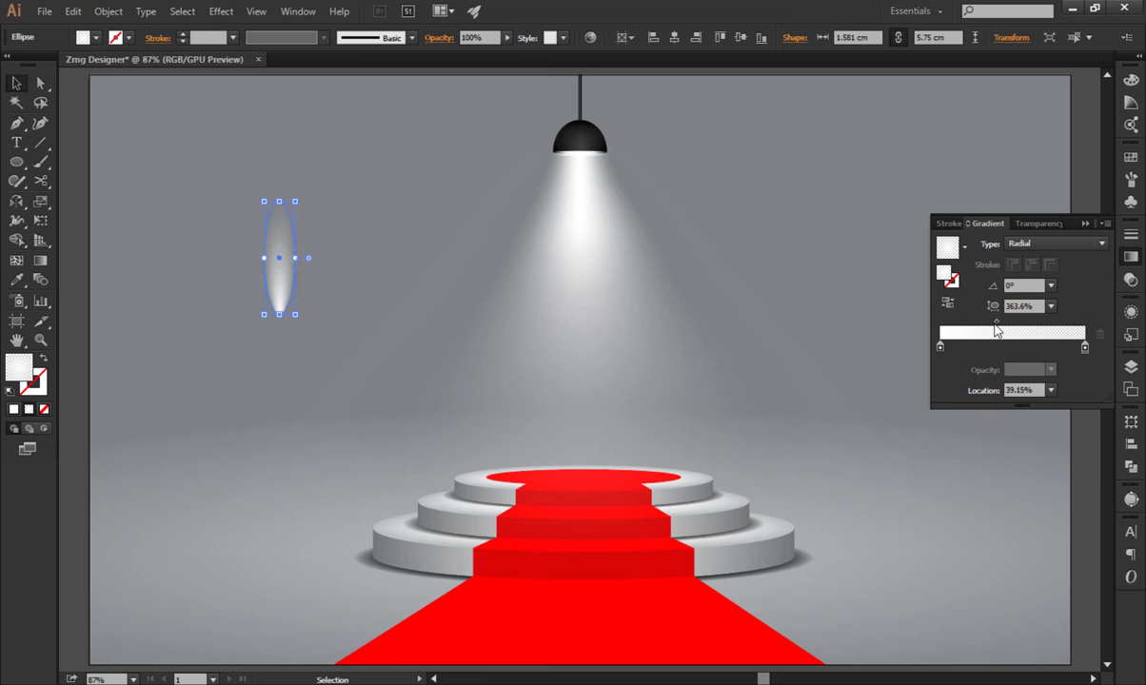
pyautogui.click(174, 356)
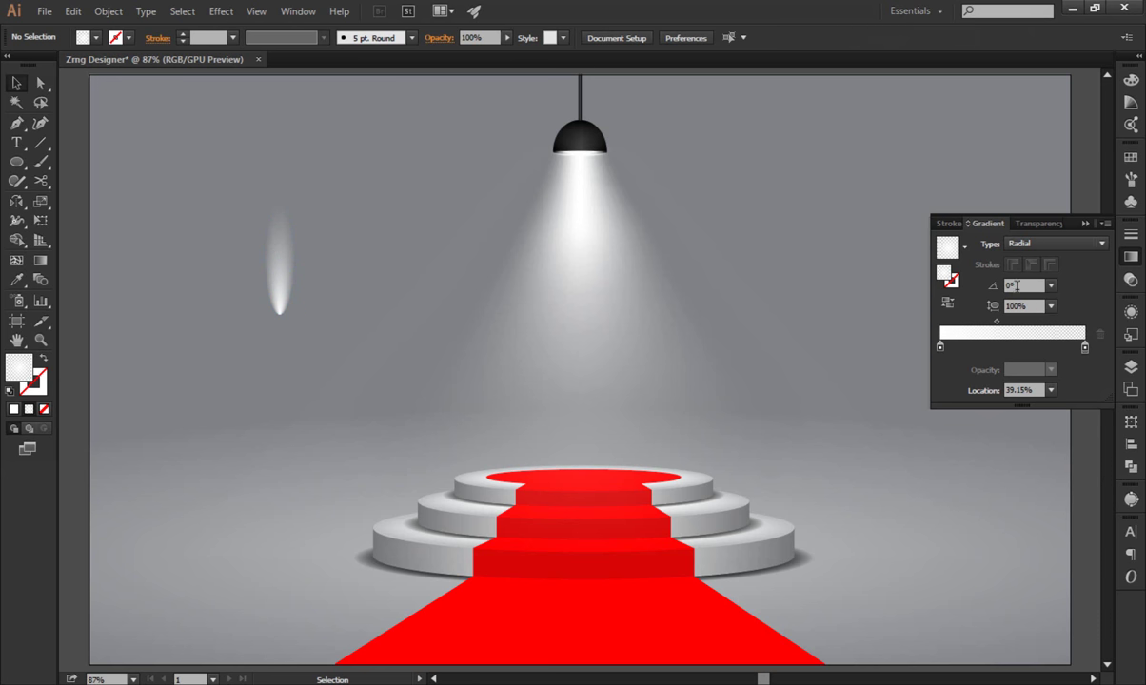
pyautogui.click(1131, 263)
# Draw a small flat ellipse to the left of the podium.
pyautogui.click(16, 161)
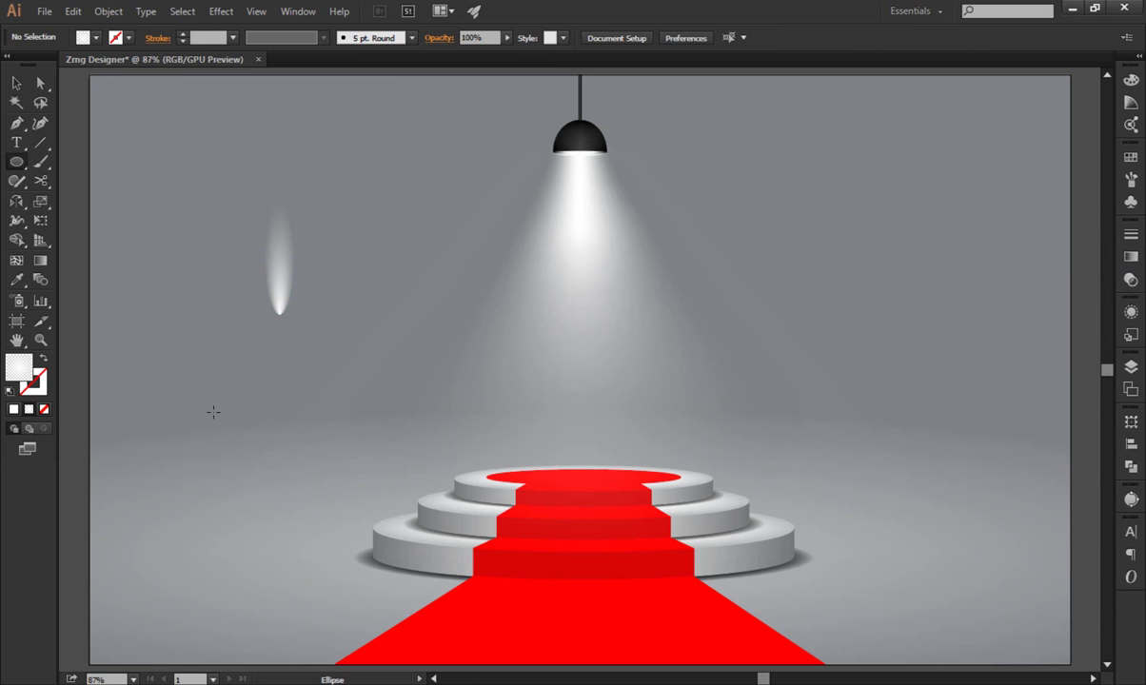
pyautogui.moveTo(151, 362); pyautogui.dragTo(221, 378)
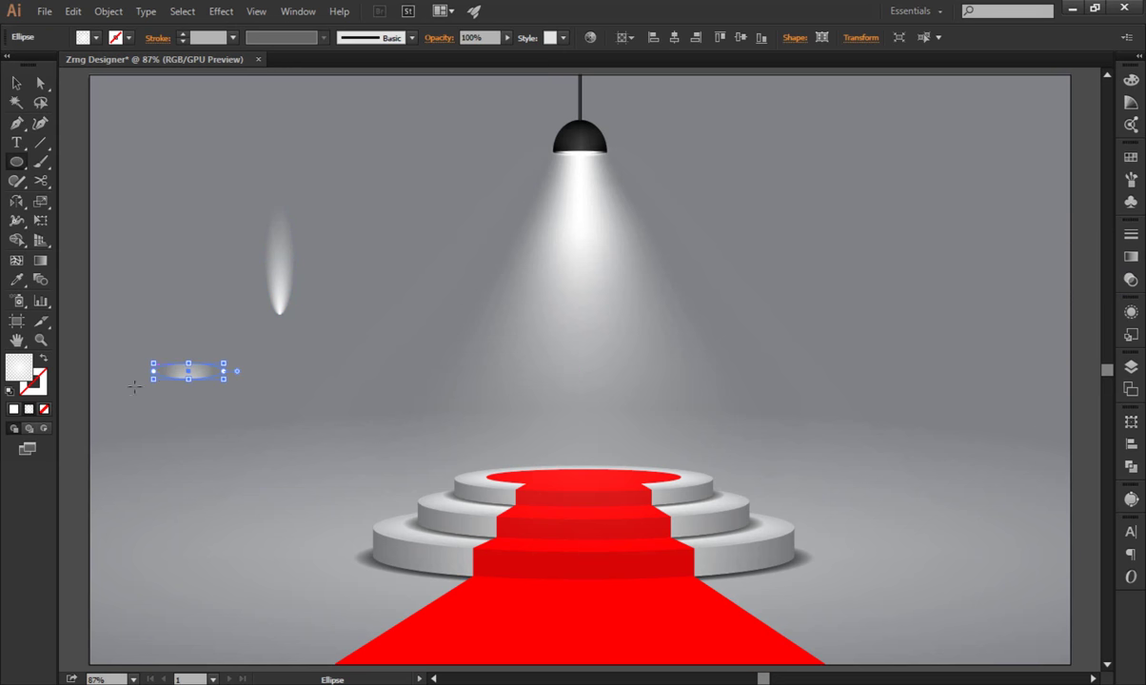
pyautogui.keyDown('alt'); pyautogui.scroll(2, 261, 360); pyautogui.keyUp('alt')
pyautogui.keyDown('alt'); pyautogui.scroll(1, 263, 359); pyautogui.keyUp('alt')
pyautogui.moveTo(248, 338); pyautogui.dragTo(568, 299)
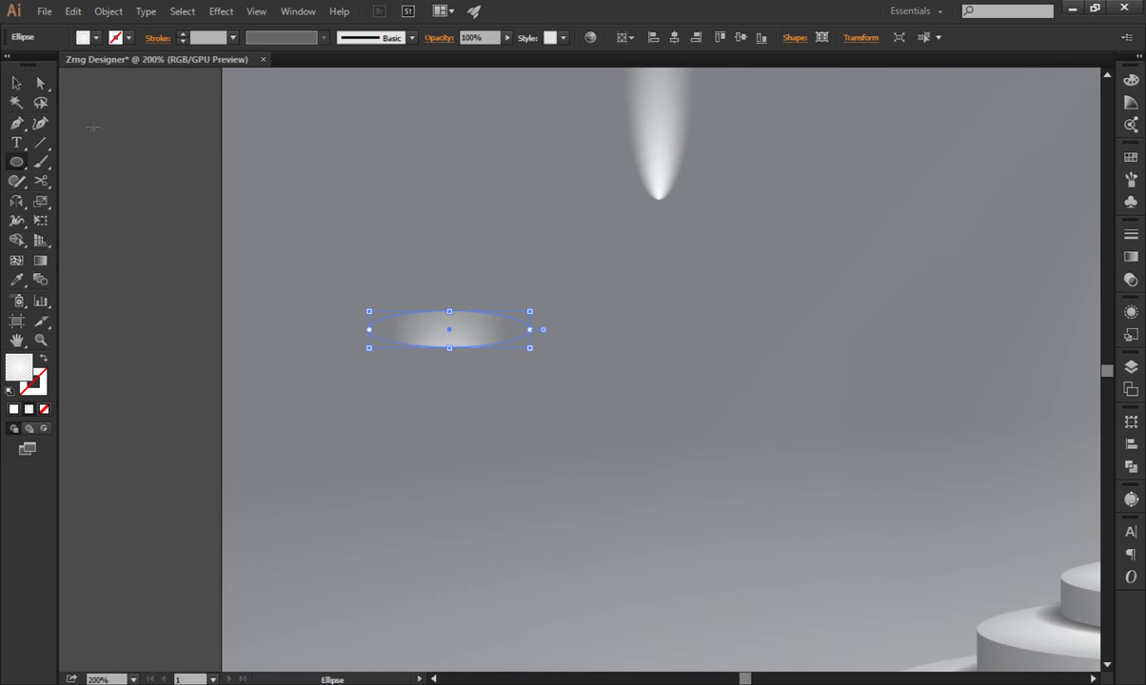
pyautogui.click(21, 86)
# Fill the ellipse with the White, Black gradient, a 000000 black stop and Radial type.
pyautogui.click(1130, 257)
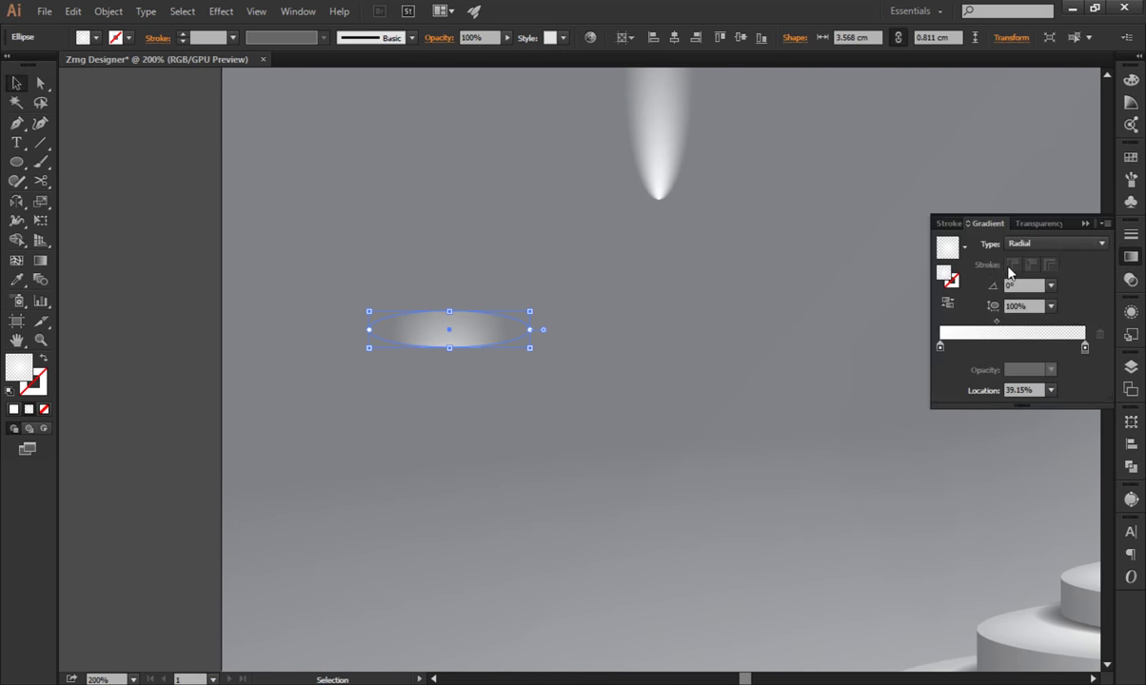
pyautogui.click(965, 247)
pyautogui.click(841, 273)
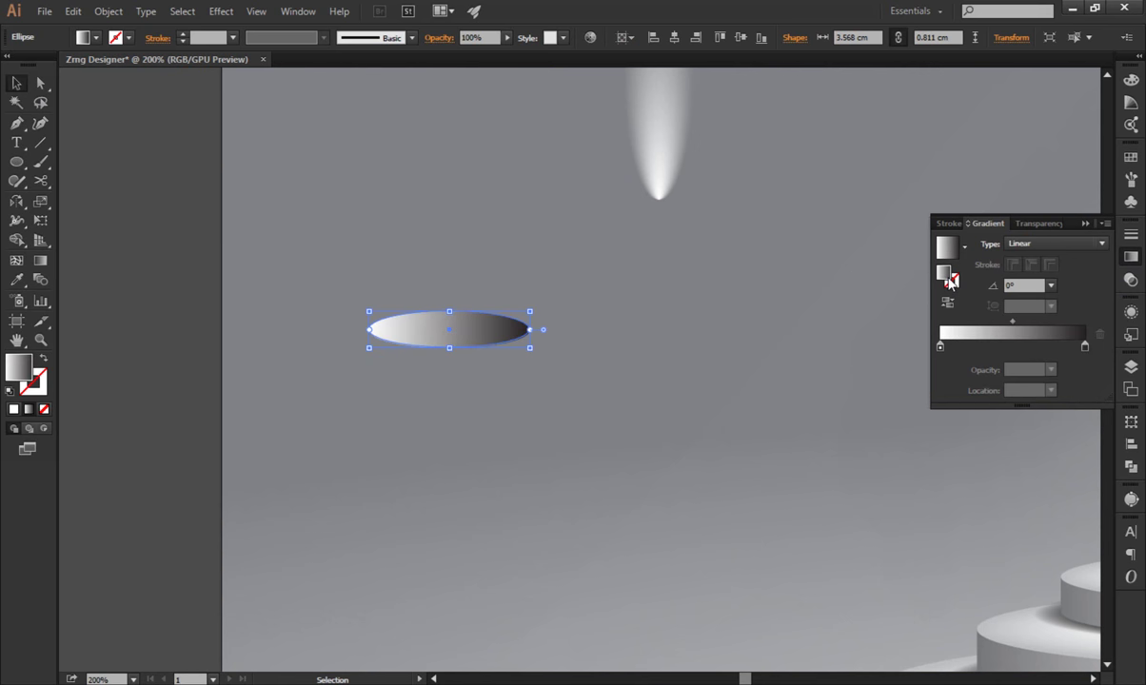
pyautogui.doubleClick(1085, 347)
pyautogui.click(878, 403)
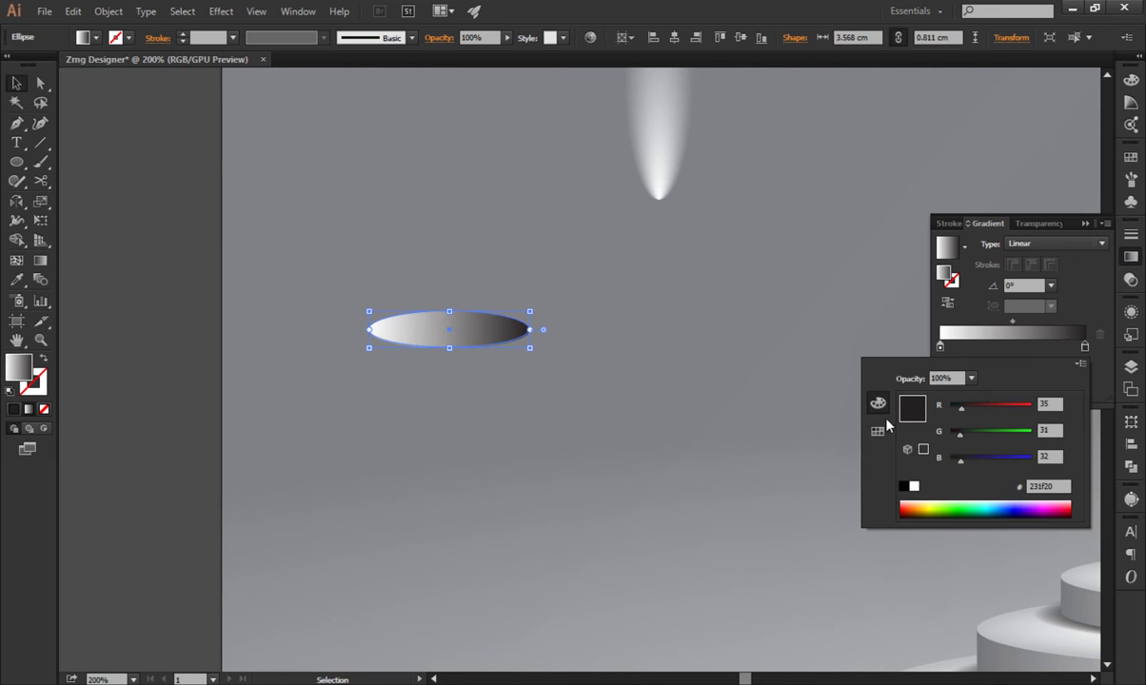
pyautogui.click(904, 487)
pyautogui.click(1048, 245)
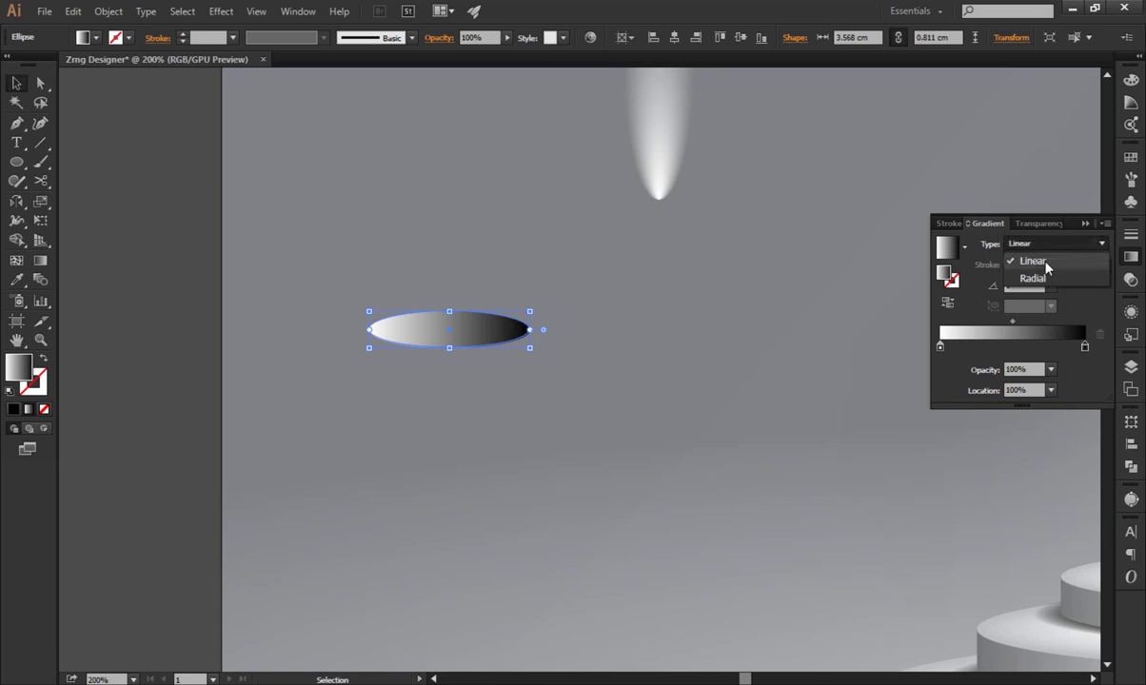
pyautogui.click(1041, 276)
pyautogui.click(1131, 257)
pyautogui.click(40, 260)
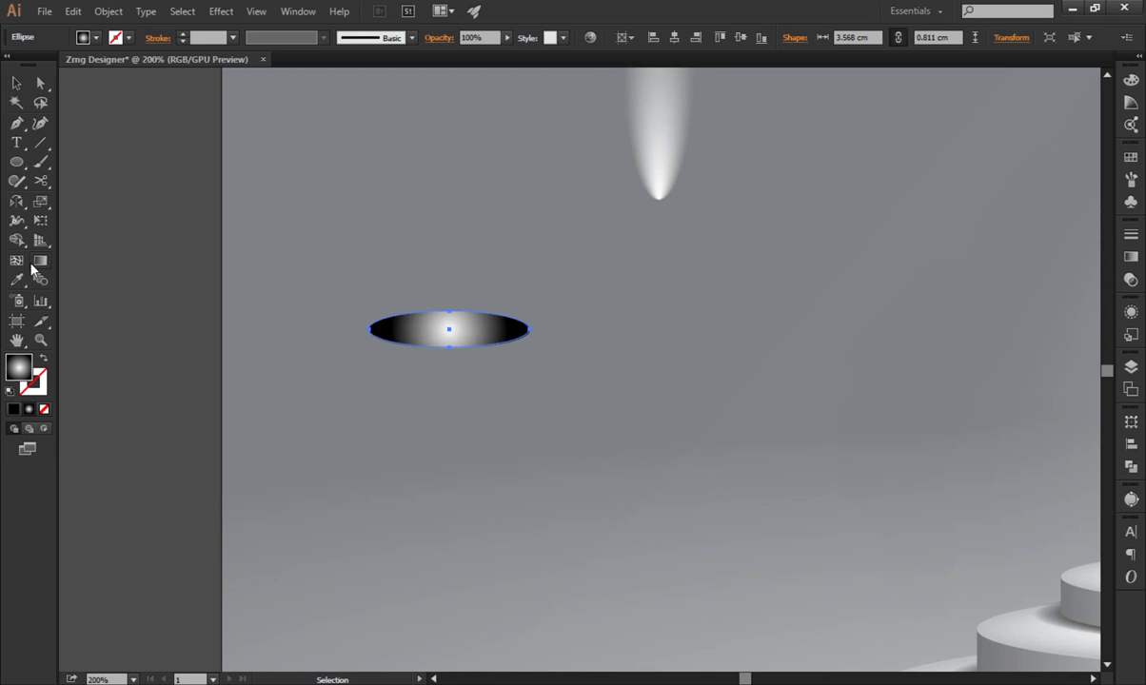
# Flatten the radial gradient to the ellipse, moving the midpoint and white stop right to widen the white centre.
pyautogui.moveTo(383, 334); pyautogui.dragTo(368, 335)
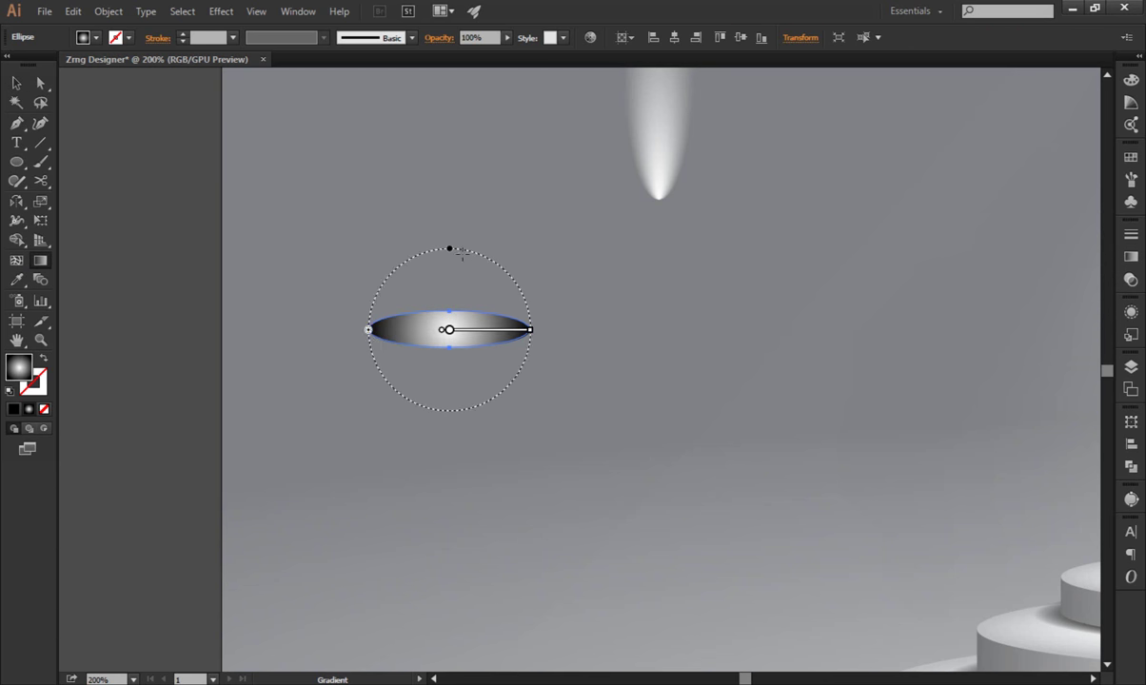
pyautogui.moveTo(450, 249); pyautogui.dragTo(451, 326)
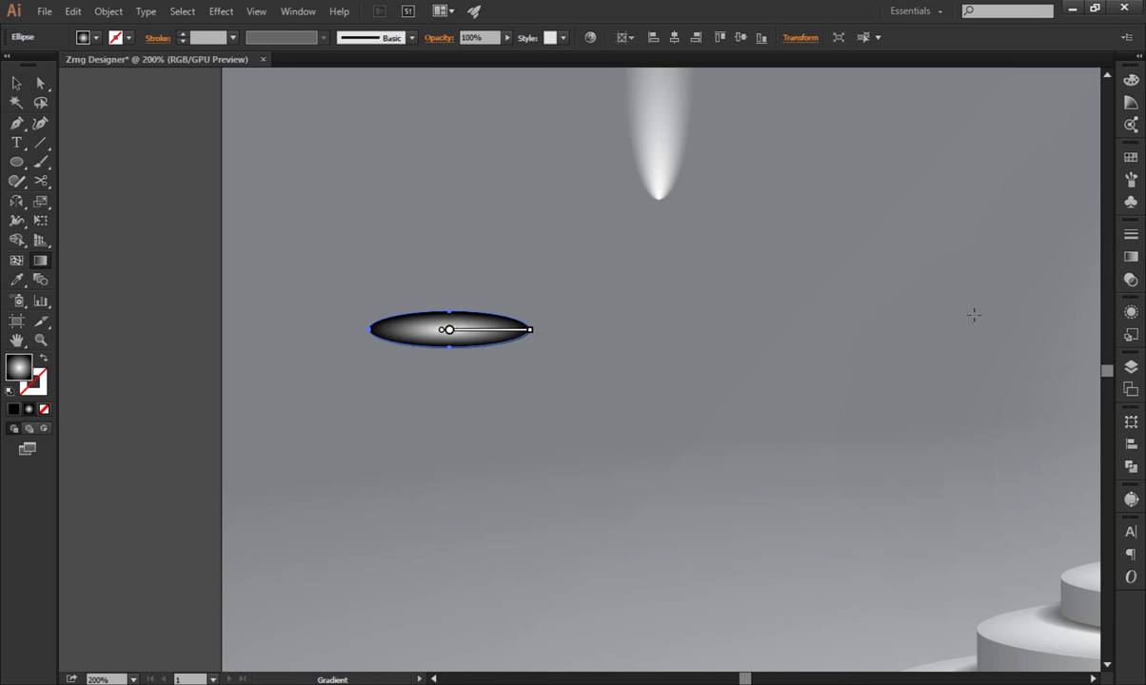
pyautogui.click(1131, 257)
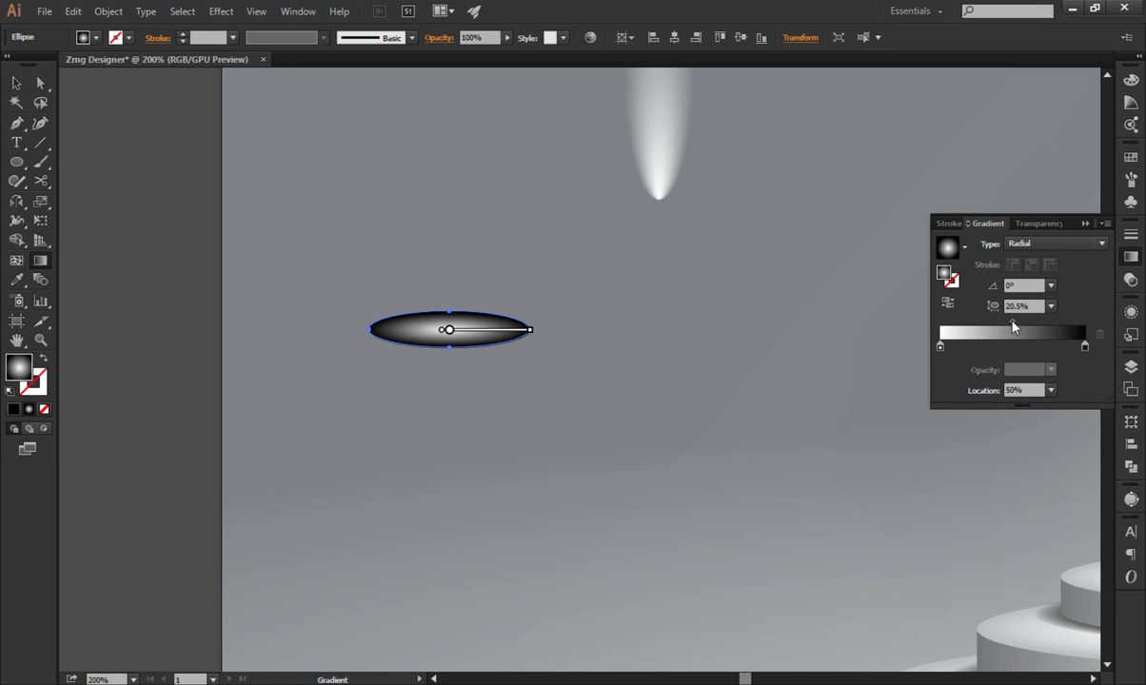
pyautogui.moveTo(1013, 324); pyautogui.dragTo(1078, 333)
pyautogui.moveTo(941, 349); pyautogui.dragTo(1006, 349)
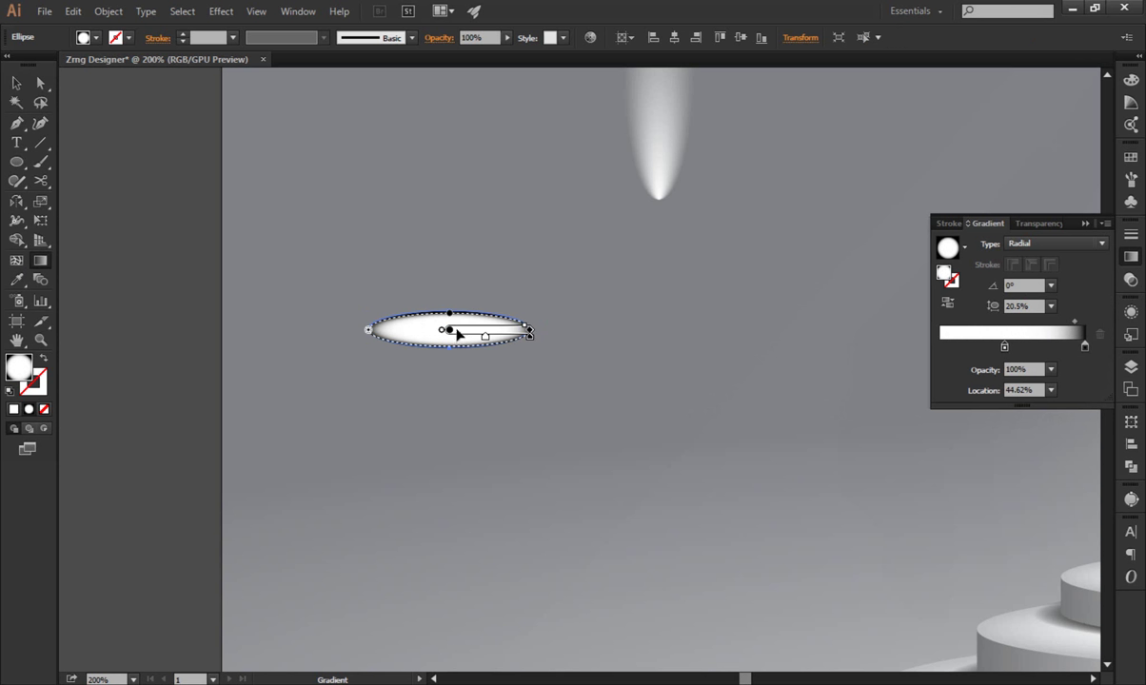
# Nudge the gradient centre up slightly, then deselect the ellipse and close the gradient settings.
pyautogui.moveTo(448, 330); pyautogui.dragTo(450, 328)
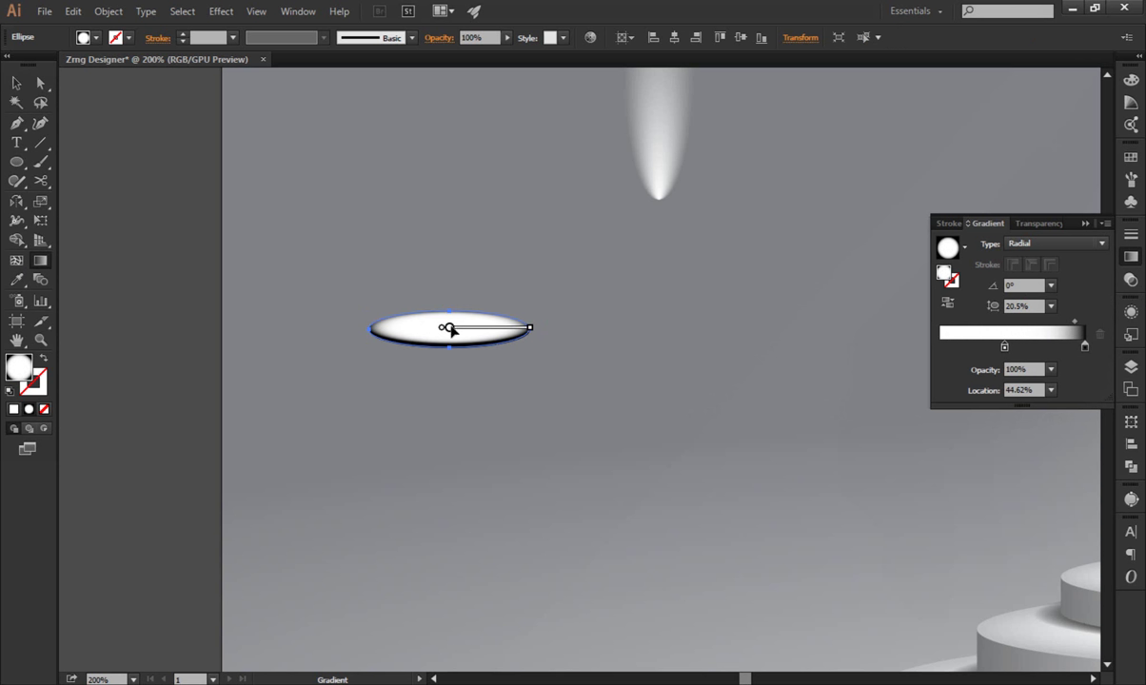
pyautogui.moveTo(452, 329); pyautogui.dragTo(451, 327)
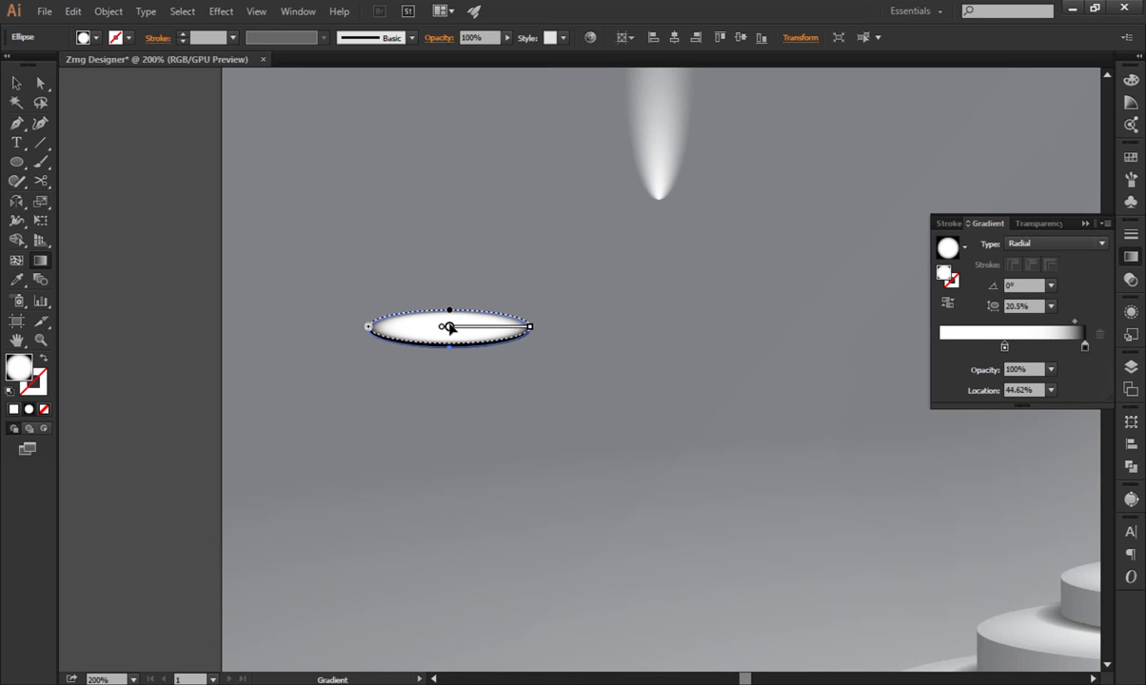
pyautogui.keyDown('alt'); pyautogui.scroll(2, 449, 327); pyautogui.keyUp('alt')
pyautogui.keyDown('alt'); pyautogui.scroll(2, 450, 328); pyautogui.keyUp('alt')
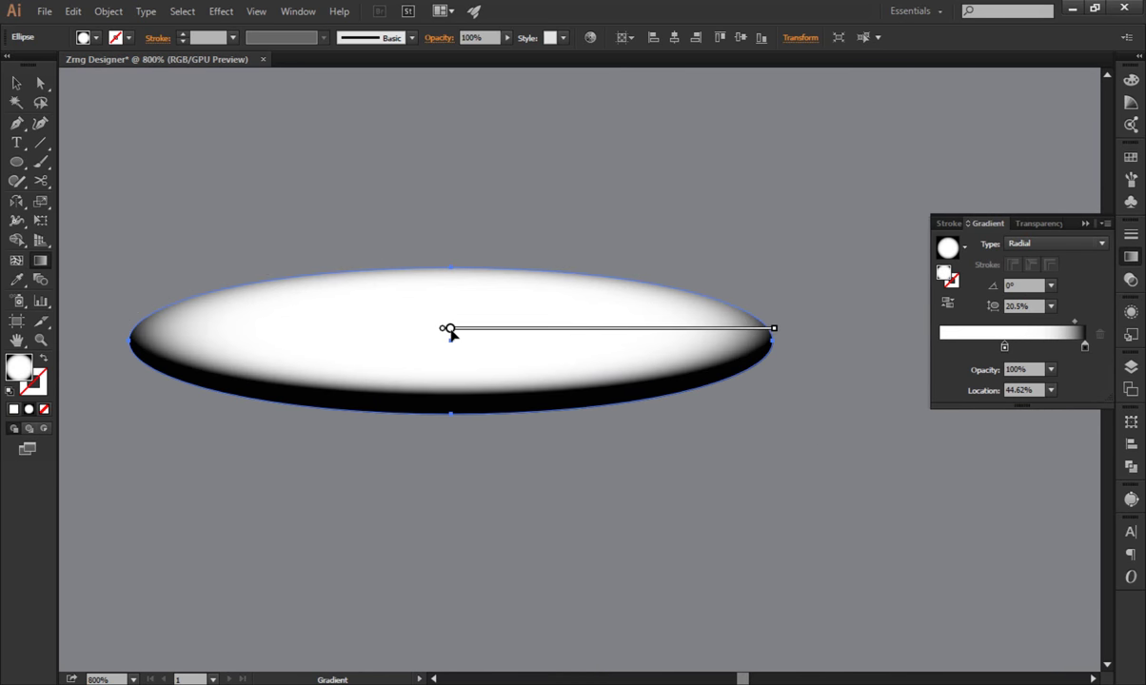
pyautogui.moveTo(451, 329); pyautogui.dragTo(450, 335)
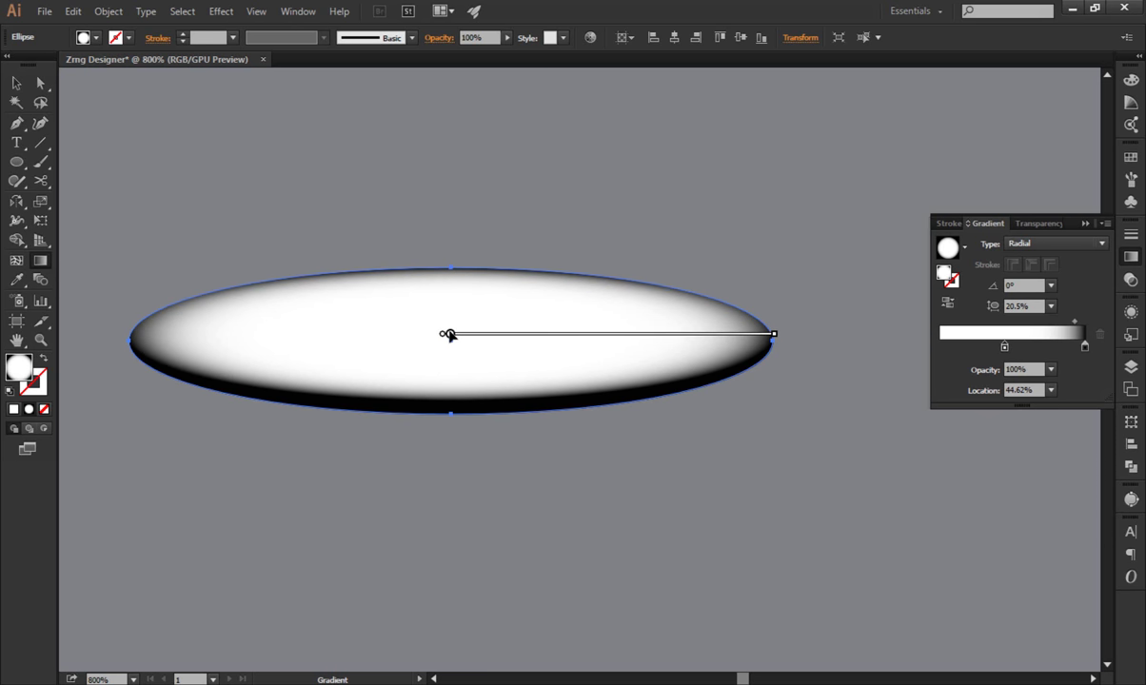
pyautogui.click(16, 83)
pyautogui.click(241, 126)
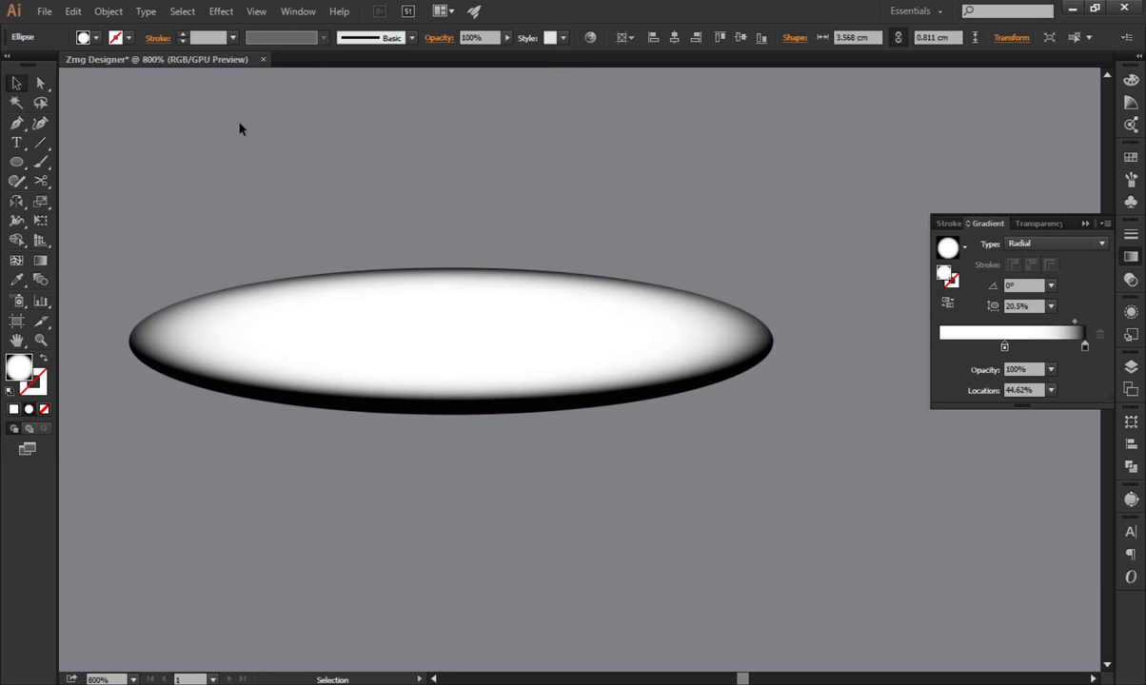
pyautogui.click(1131, 258)
pyautogui.click(317, 400)
# Move the beam onto the floor ellipse and shrink the ellipse to about 2.092 × 0.475 cm beneath it.
pyautogui.scroll(-3, 380, 412)
pyautogui.scroll(-1, 381, 412)
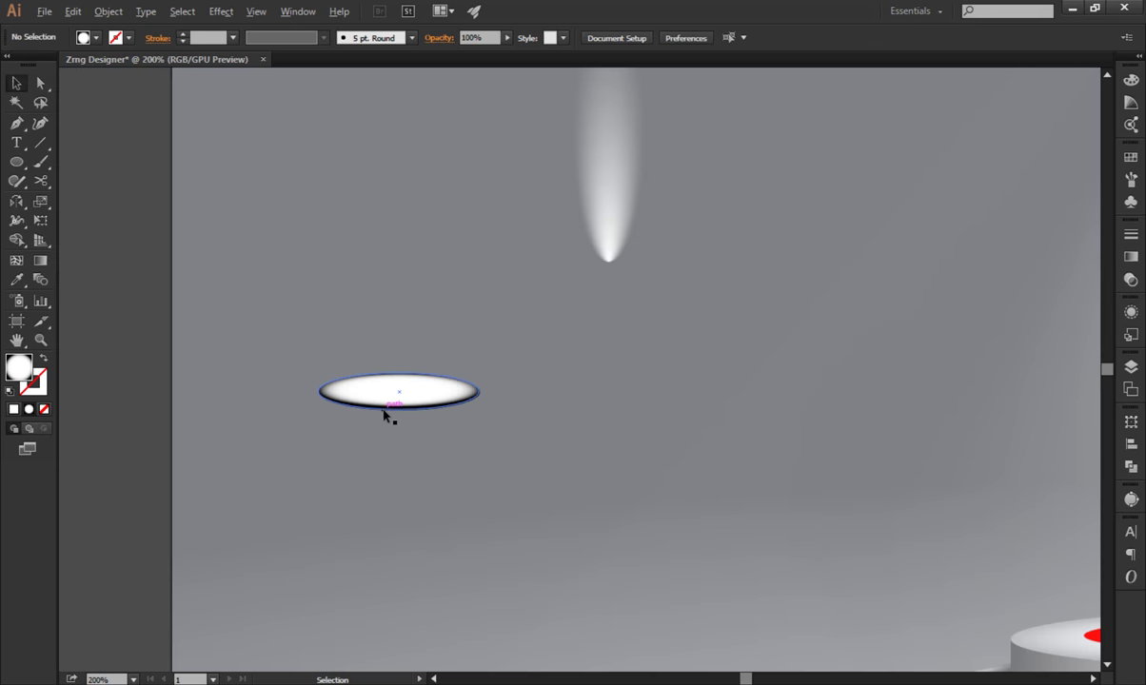
pyautogui.moveTo(614, 238)
pyautogui.mouseDown()
pyautogui.moveTo(391, 363)
pyautogui.moveTo(405, 366)
pyautogui.mouseUp()
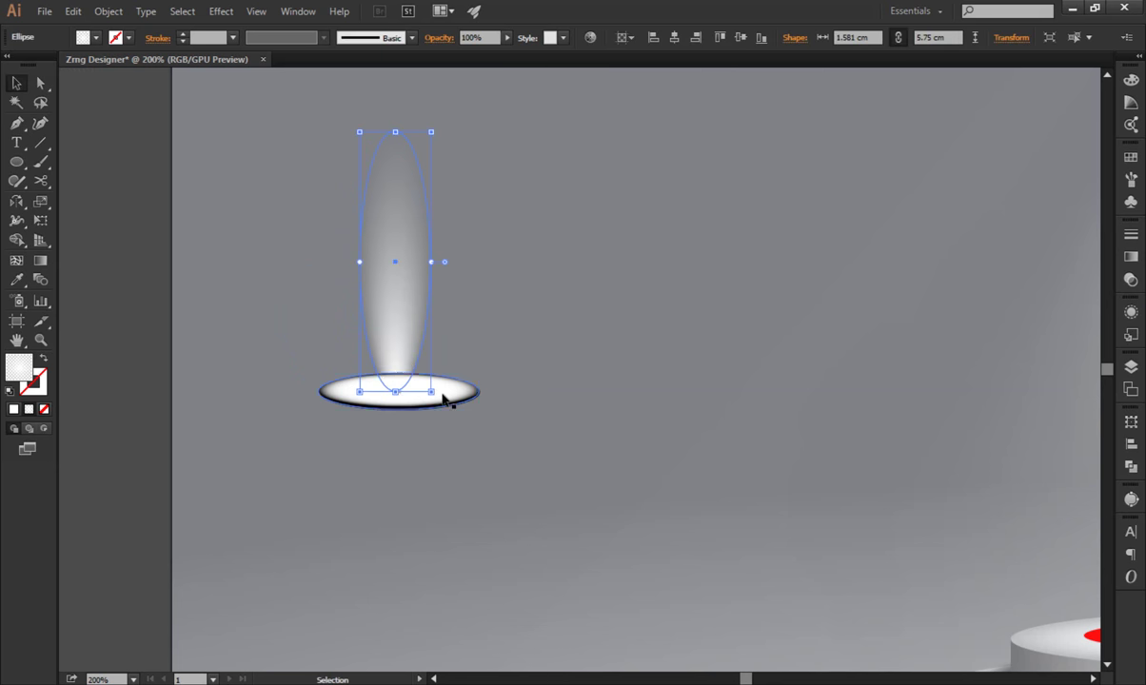
pyautogui.click(476, 408)
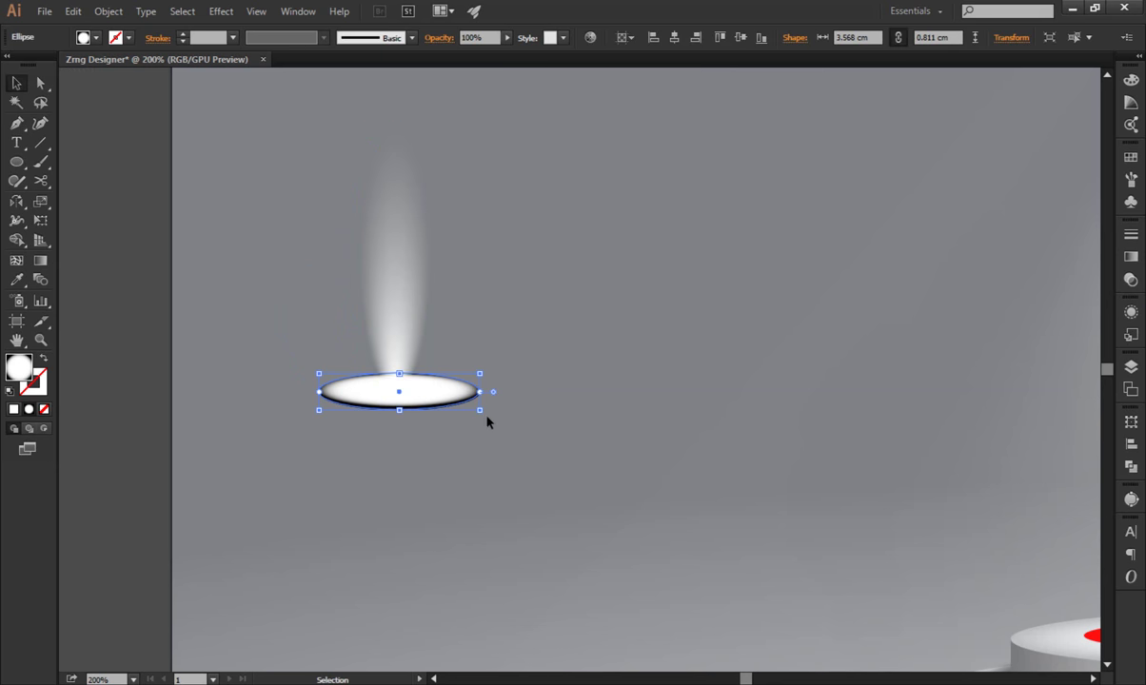
pyautogui.moveTo(479, 392); pyautogui.dragTo(447, 392)
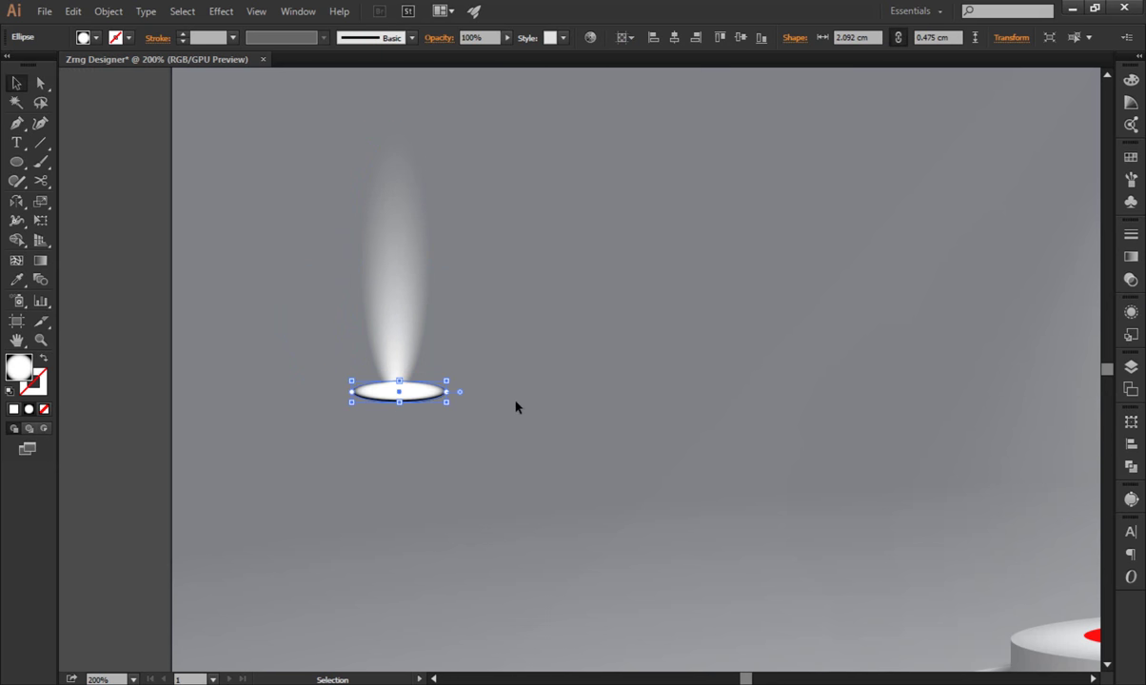
pyautogui.press('Up')
pyautogui.press('Up')
pyautogui.press('Up')
pyautogui.press('Up')
pyautogui.press('Left')
pyautogui.press('Left')
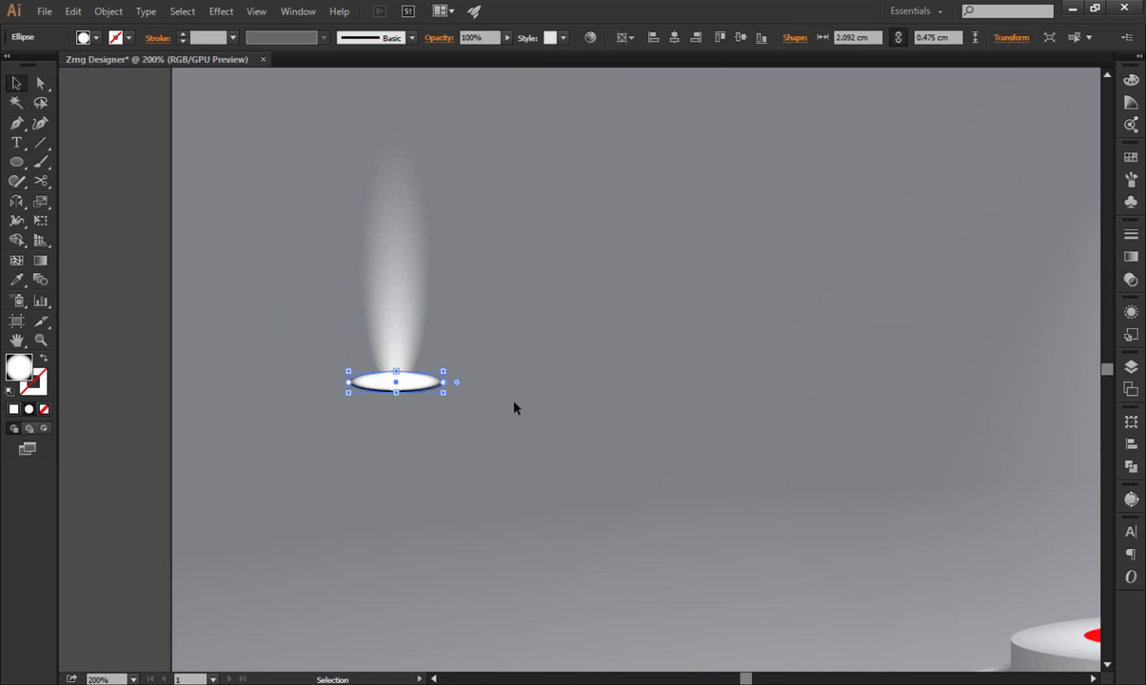
pyautogui.press('Up')
pyautogui.click(530, 391)
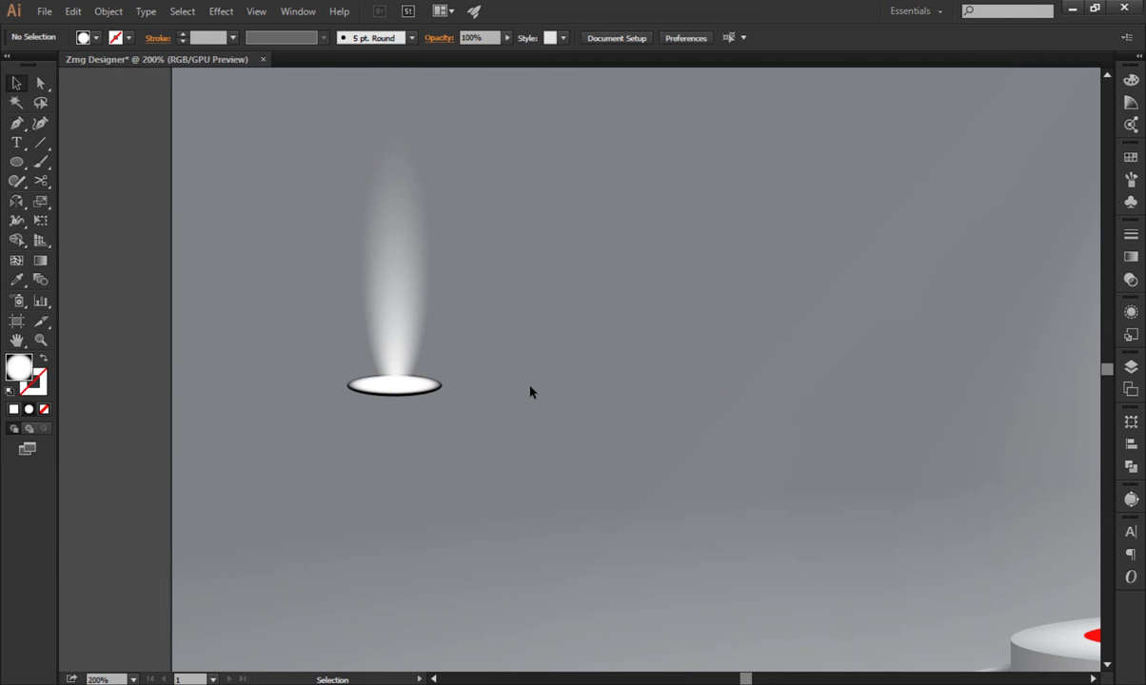
# Duplicate the beam, tilt the copy clockwise, narrow it and seat its base on the light.
pyautogui.click(388, 307)
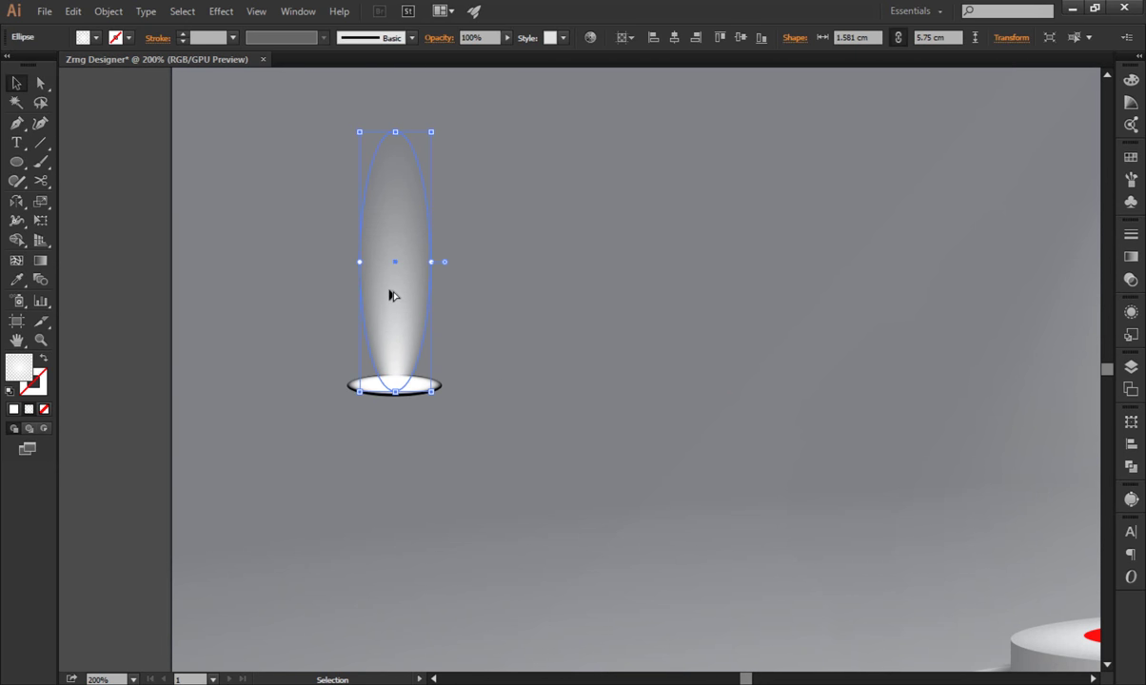
pyautogui.moveTo(392, 297); pyautogui.dragTo(550, 290)
pyautogui.moveTo(558, 138); pyautogui.dragTo(576, 157)
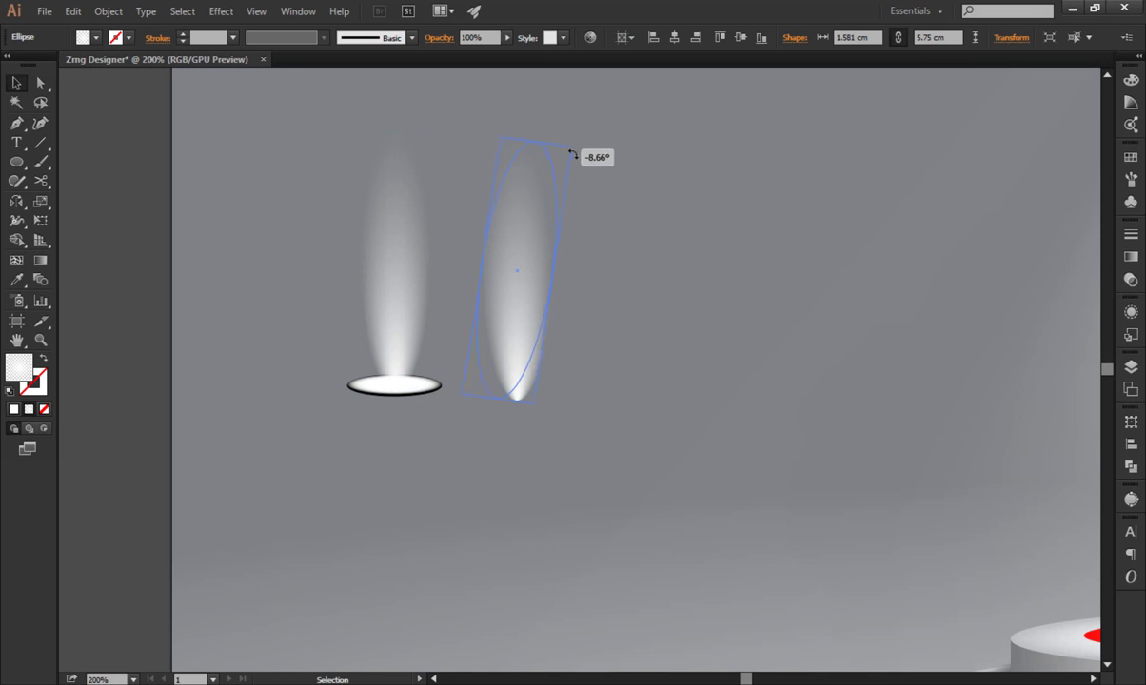
pyautogui.moveTo(535, 271); pyautogui.dragTo(464, 269)
pyautogui.click(576, 288)
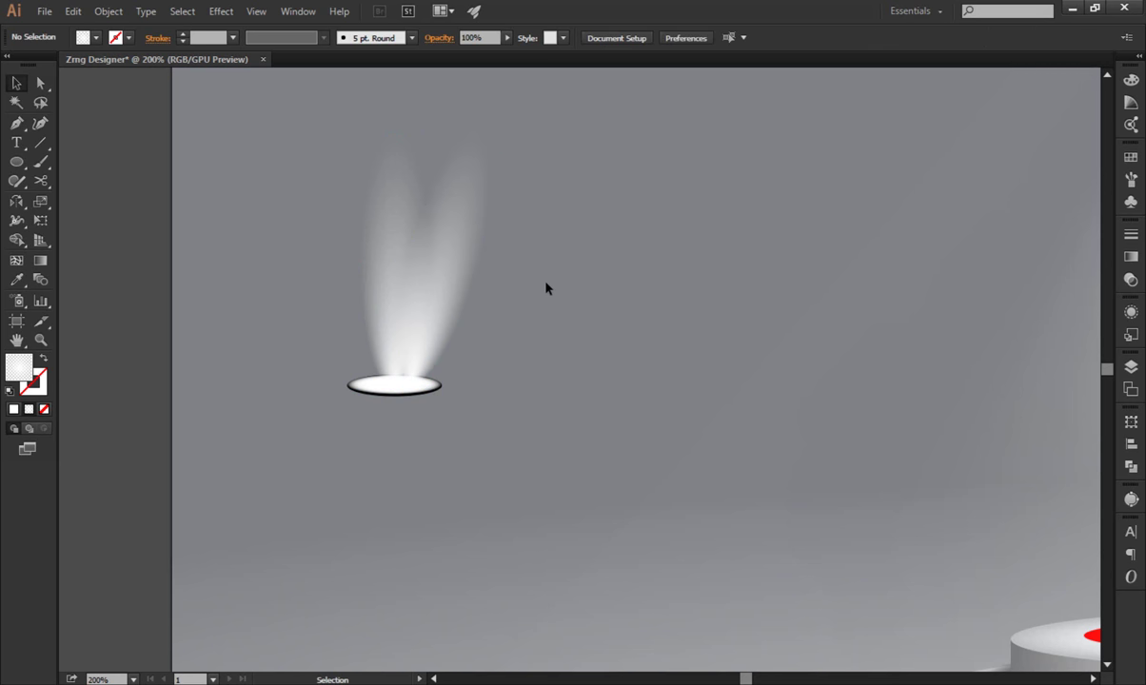
pyautogui.click(474, 264)
pyautogui.moveTo(511, 138); pyautogui.dragTo(472, 155)
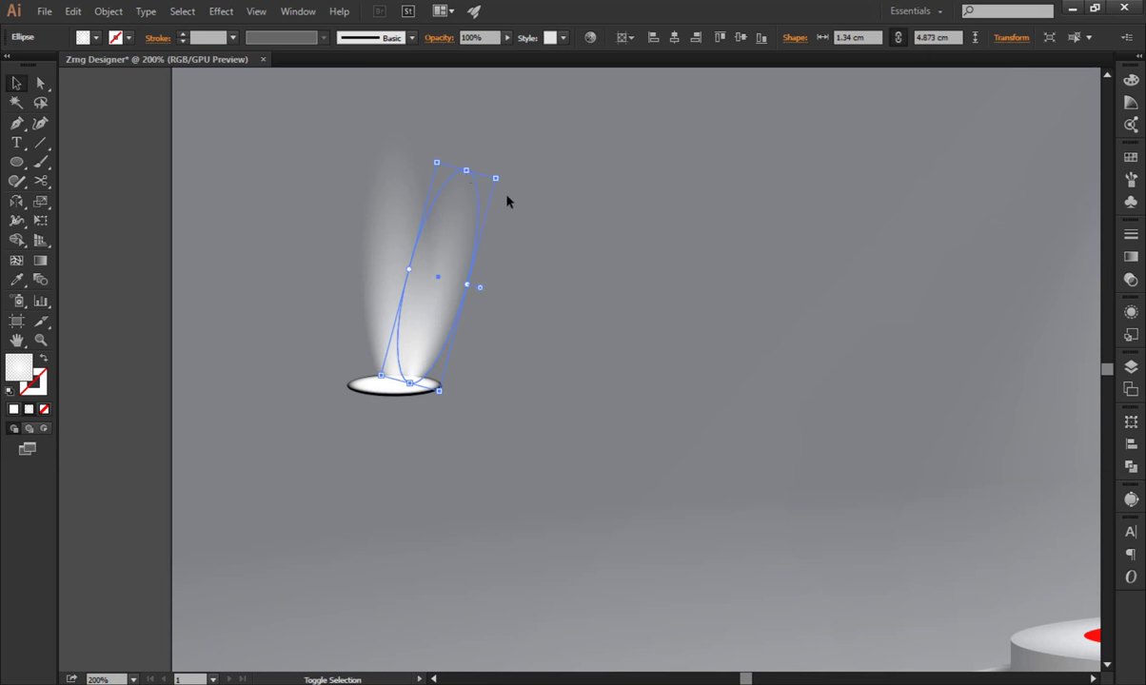
pyautogui.click(563, 249)
pyautogui.moveTo(467, 295); pyautogui.dragTo(462, 304)
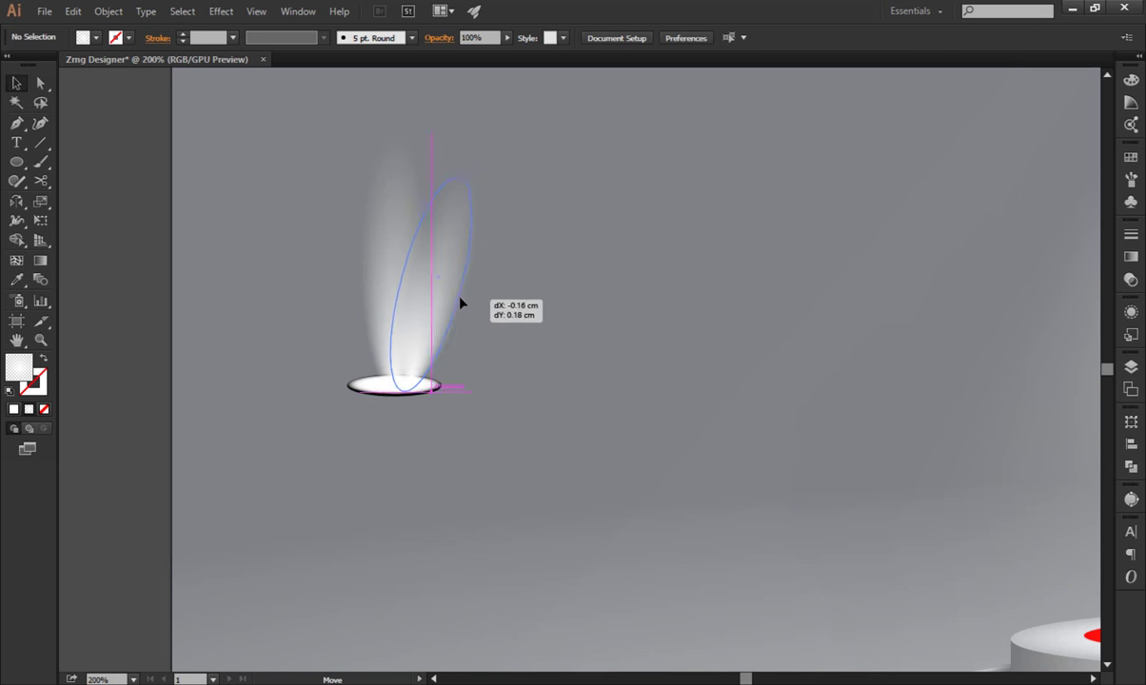
pyautogui.click(590, 339)
# Make a vertical Reflect copy of the tilted beam and move it to lean left over the light.
pyautogui.click(451, 312)
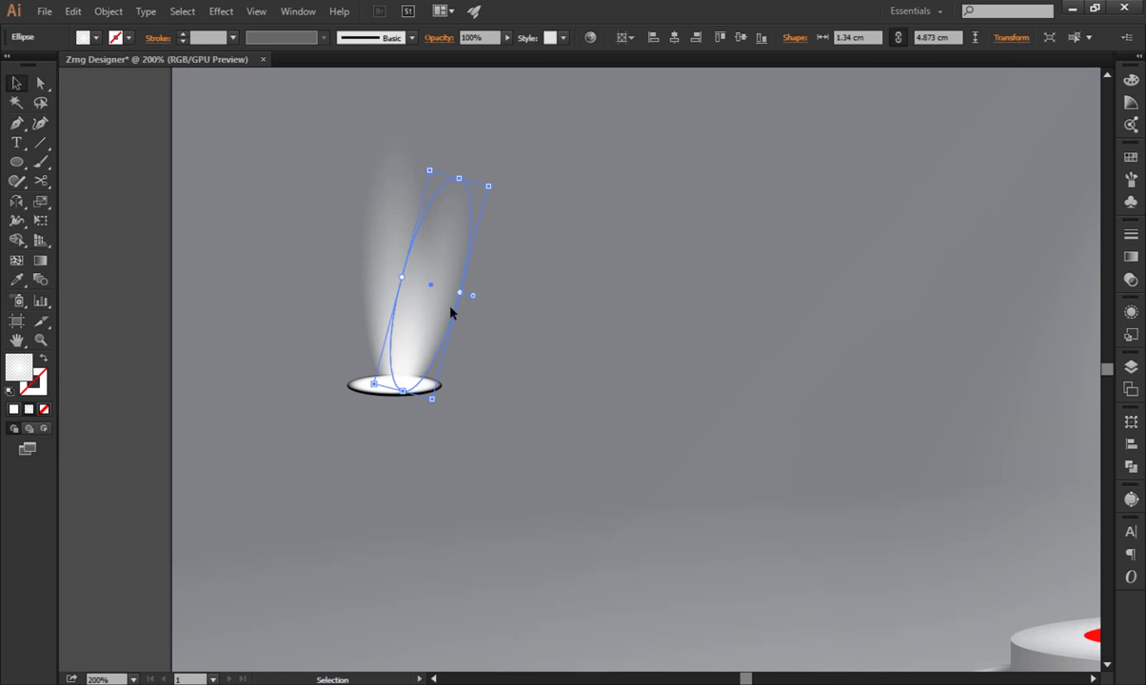
pyautogui.doubleClick(16, 201)
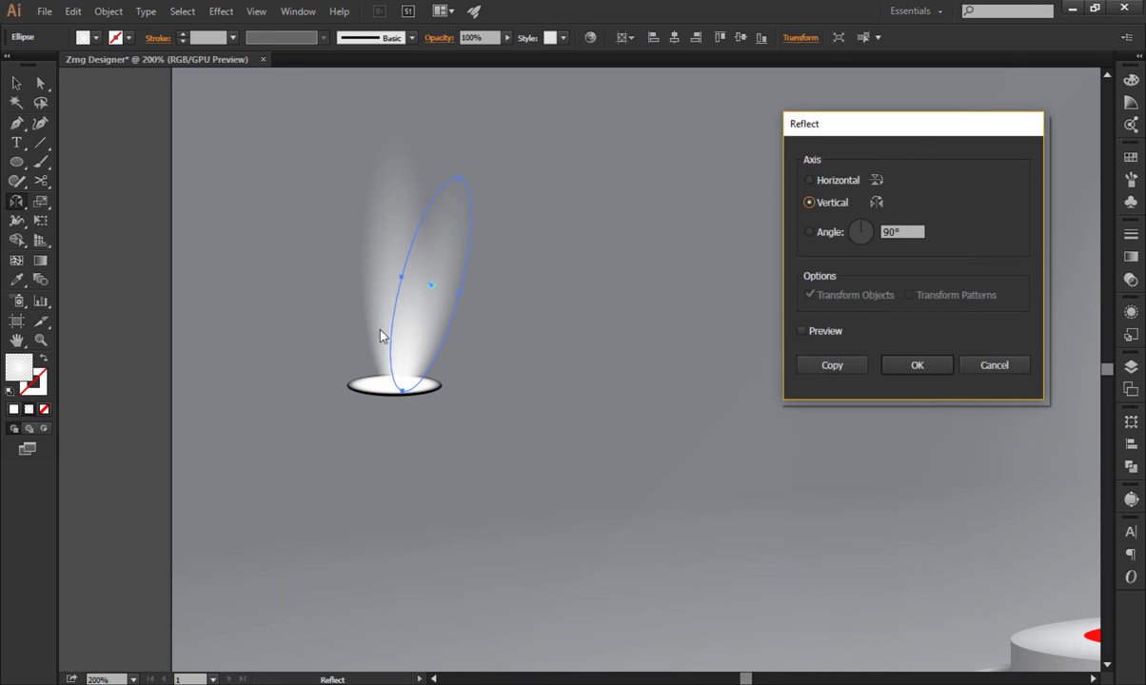
pyautogui.click(807, 371)
pyautogui.click(17, 83)
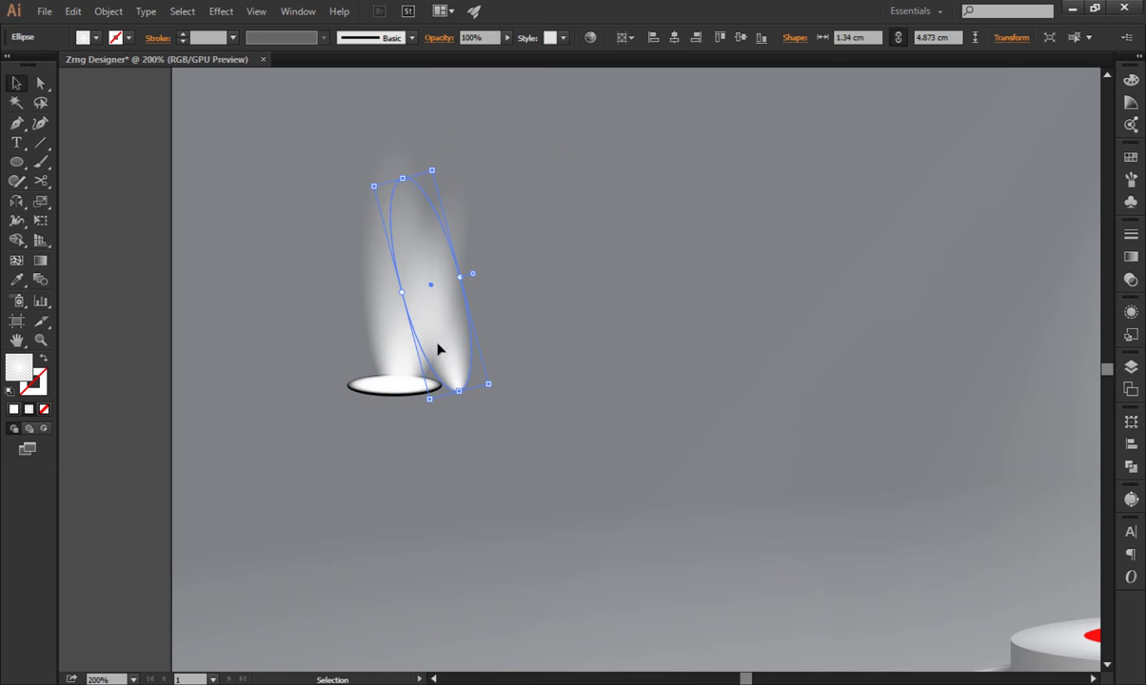
pyautogui.moveTo(457, 362); pyautogui.dragTo(397, 358)
pyautogui.click(254, 502)
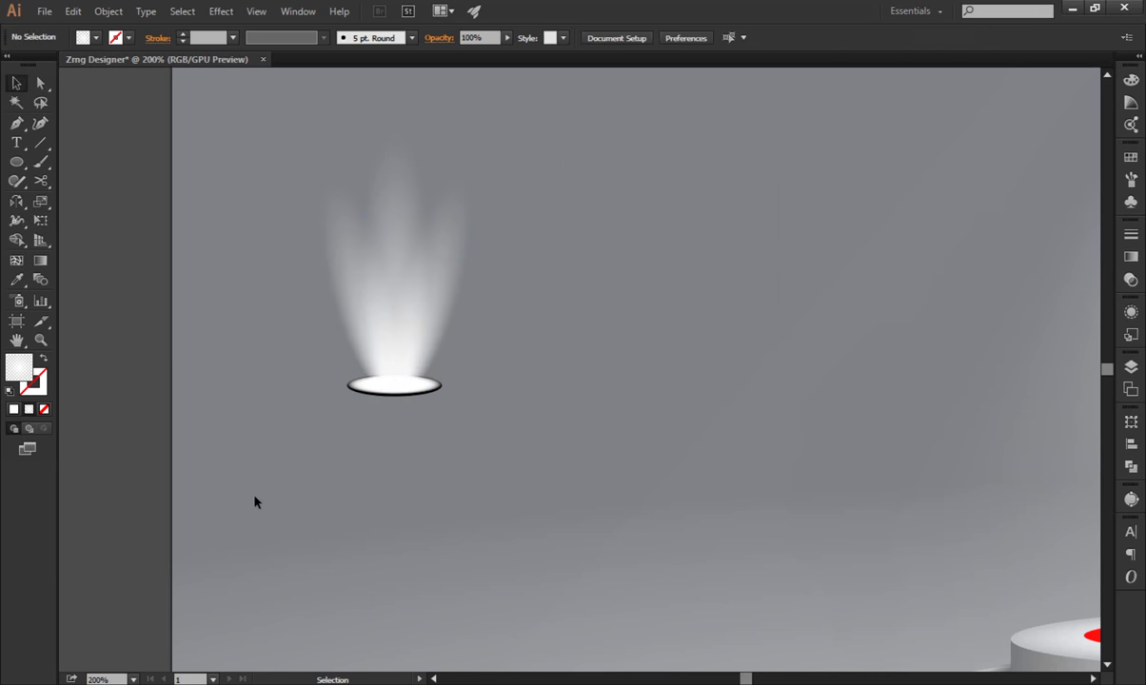
# Shorten all three beams from the top, then stretch the two side beams slightly taller.
pyautogui.click(371, 302)
pyautogui.keyDown('shift'); pyautogui.click(450, 286); pyautogui.keyUp('shift')
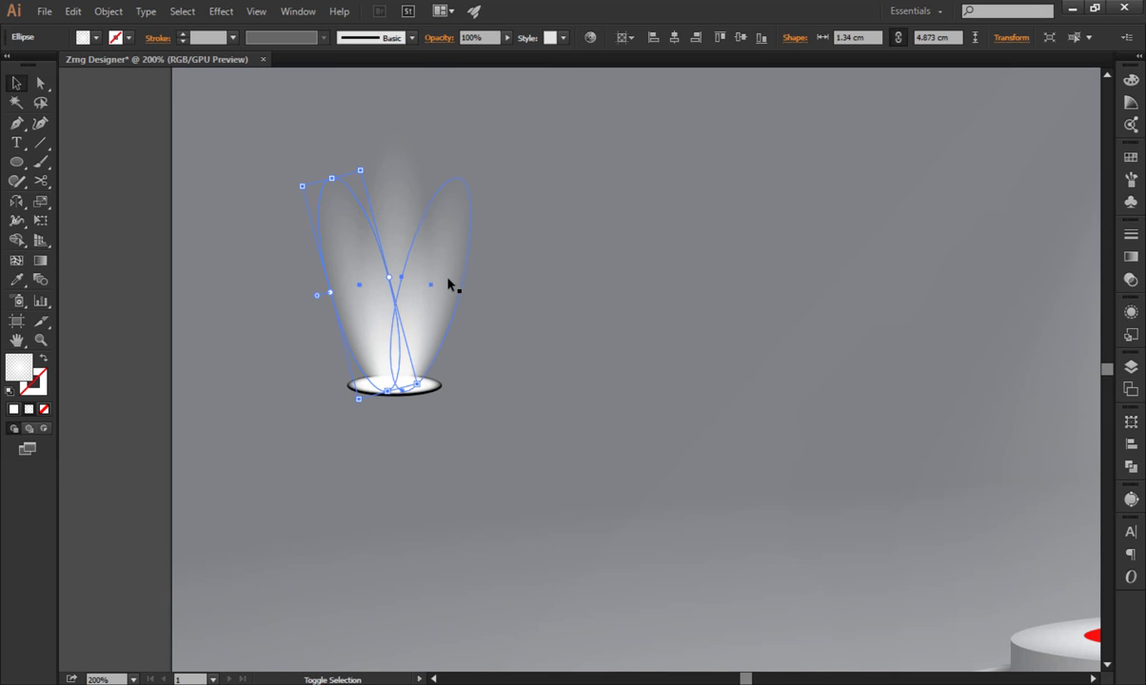
pyautogui.keyDown('shift'); pyautogui.click(400, 200); pyautogui.keyUp('shift')
pyautogui.moveTo(393, 194); pyautogui.dragTo(392, 238)
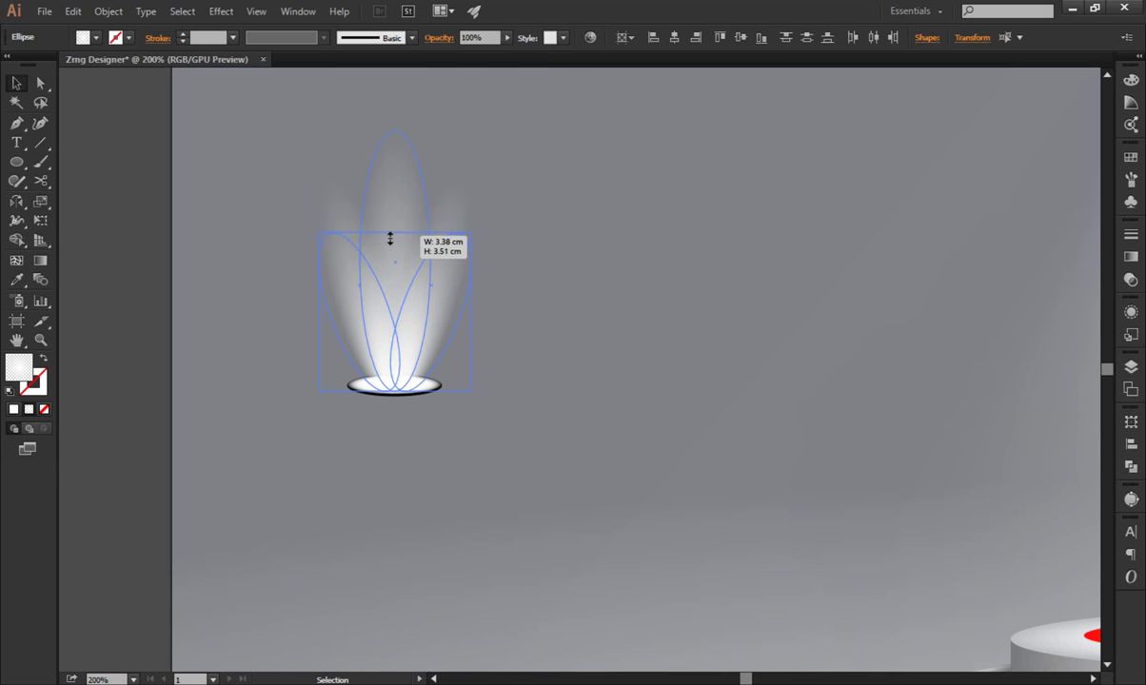
pyautogui.click(280, 490)
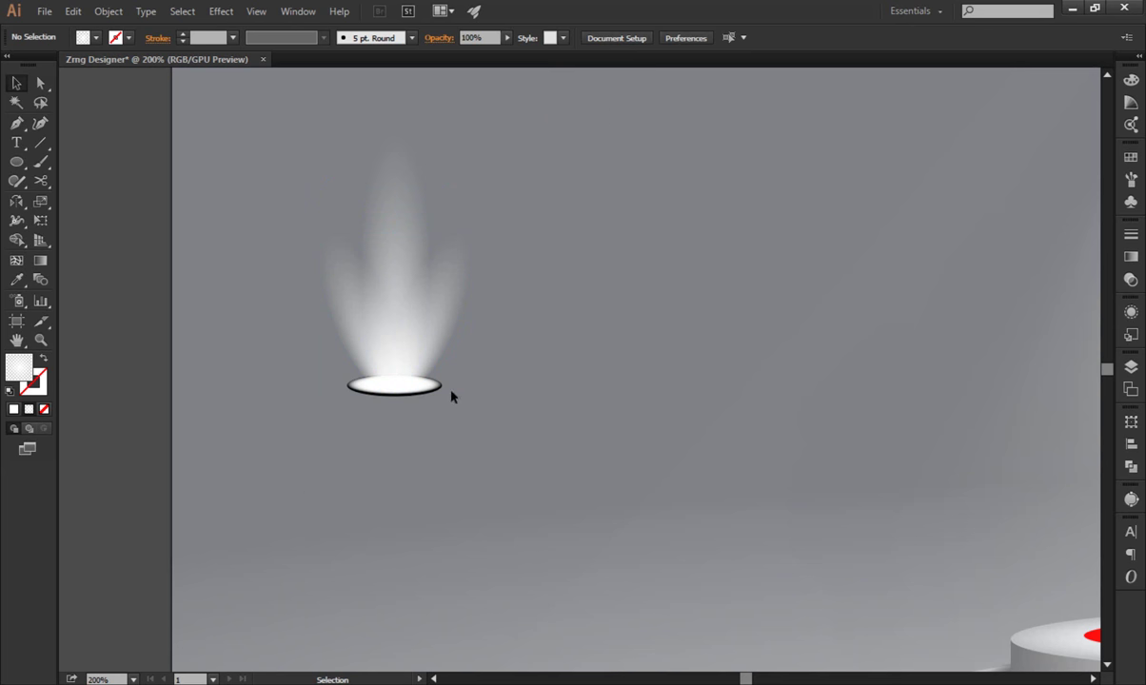
pyautogui.click(449, 310)
pyautogui.keyDown('shift'); pyautogui.click(365, 304); pyautogui.keyUp('shift')
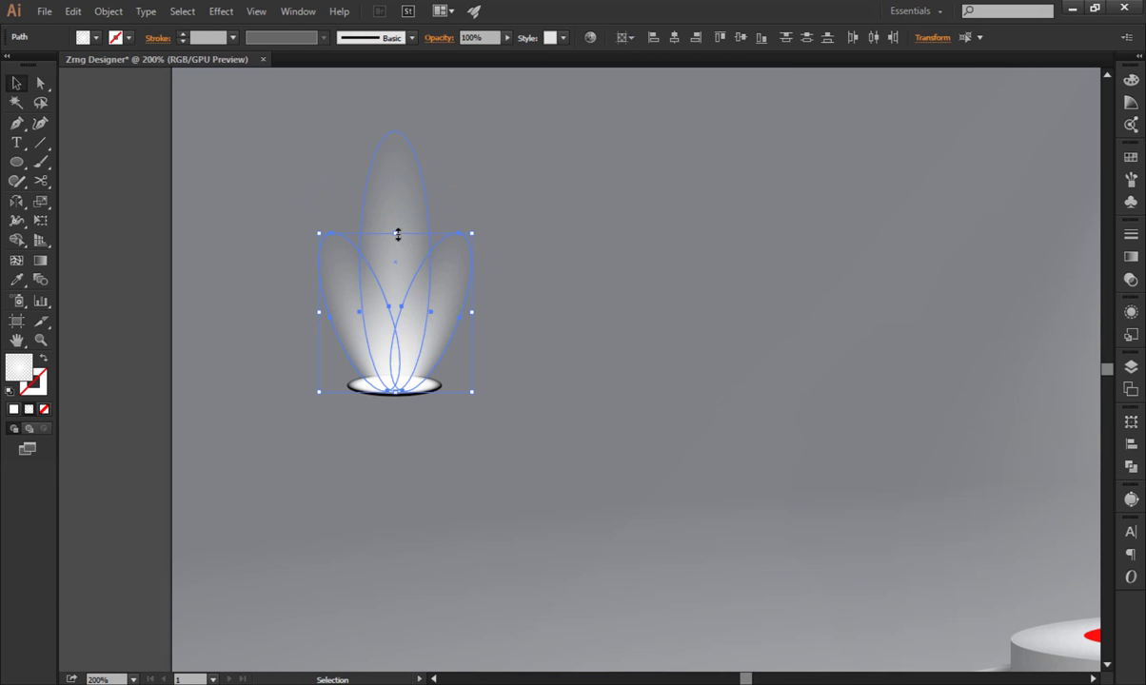
pyautogui.moveTo(396, 231); pyautogui.dragTo(396, 218)
pyautogui.click(381, 474)
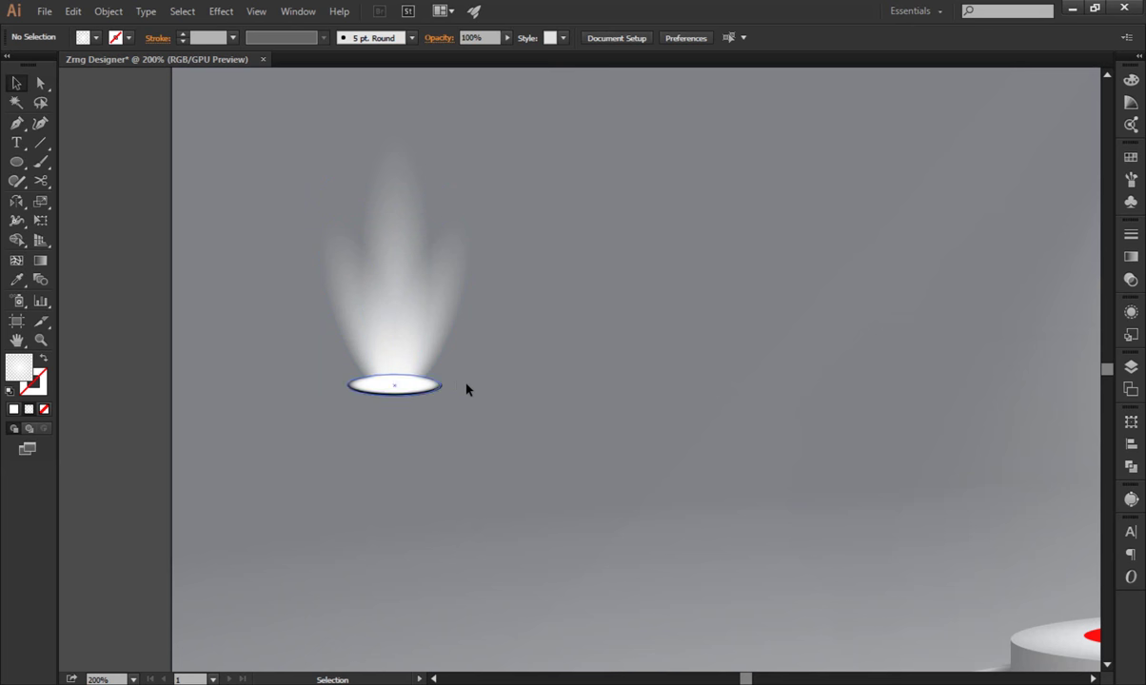
# Marquee-select all three beams together with the floor light.
pyautogui.moveTo(323, 383); pyautogui.dragTo(369, 396)
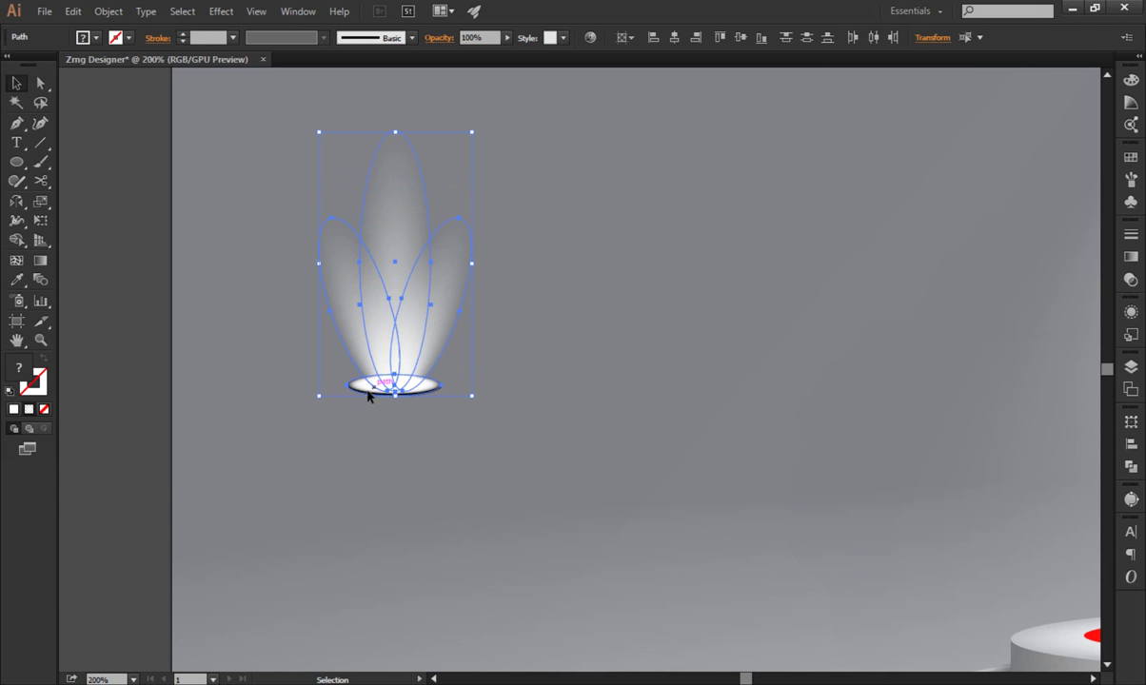
pyautogui.rightClick(402, 358)
pyautogui.click(328, 455)
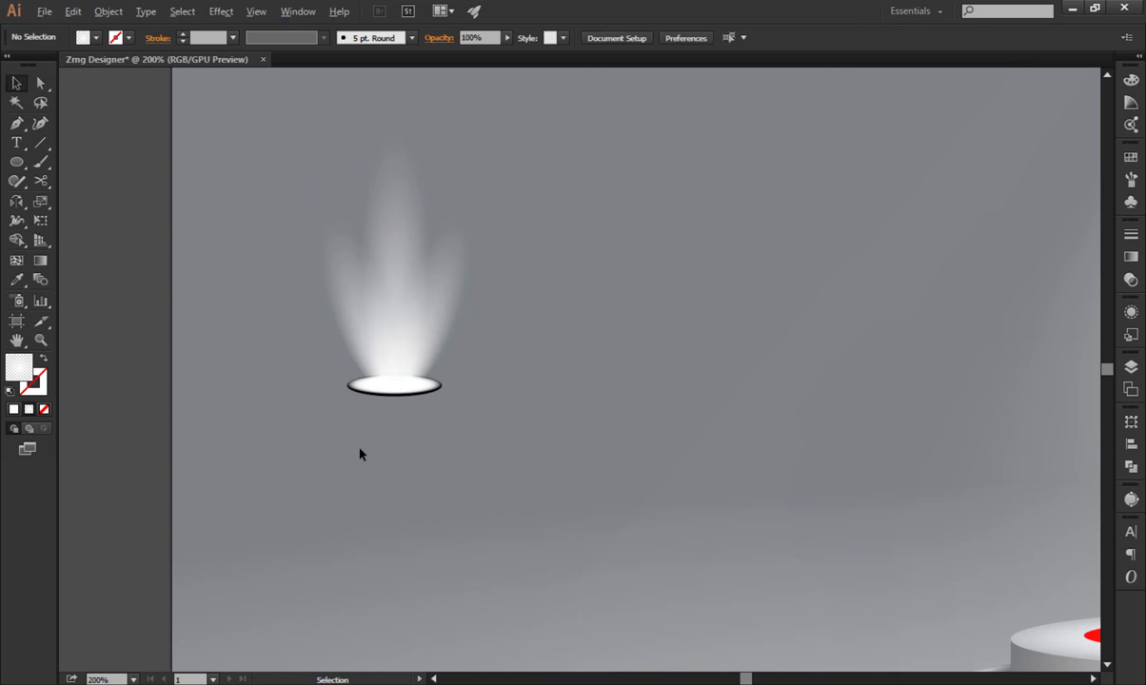
pyautogui.scroll(1, 359, 455)
pyautogui.moveTo(440, 348); pyautogui.dragTo(402, 350)
# Group the beams with the floor light, move the group onto the floor at left, and shorten it.
pyautogui.rightClick(404, 353)
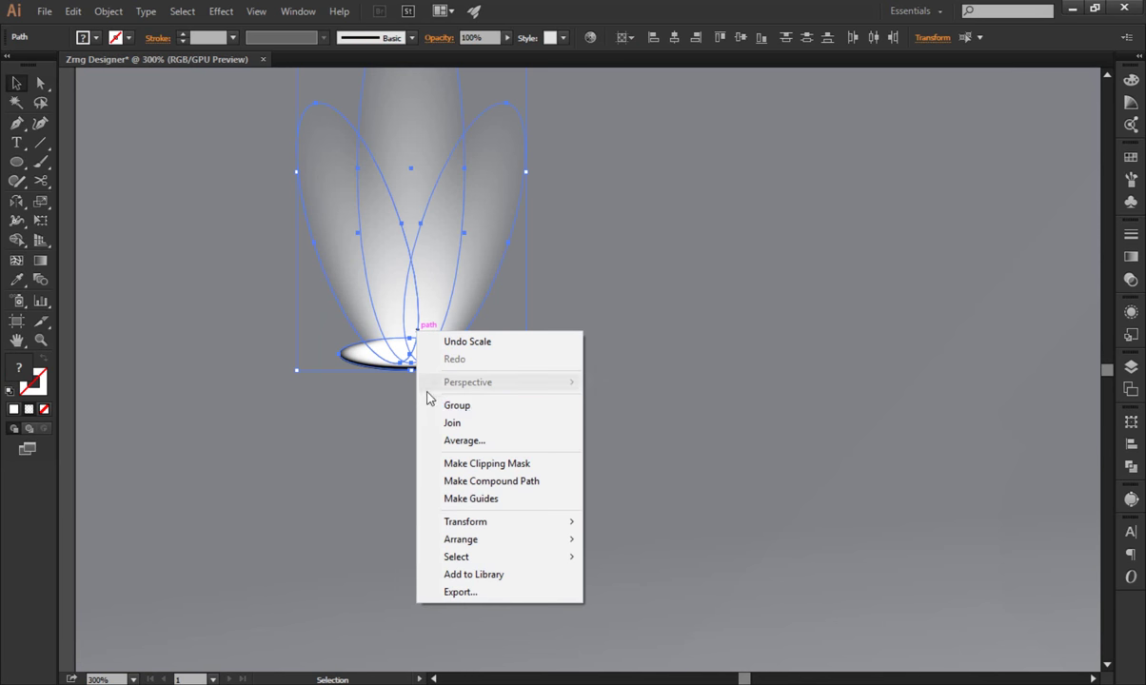
pyautogui.click(433, 404)
pyautogui.click(370, 443)
pyautogui.hotkey('ctrl', '0')
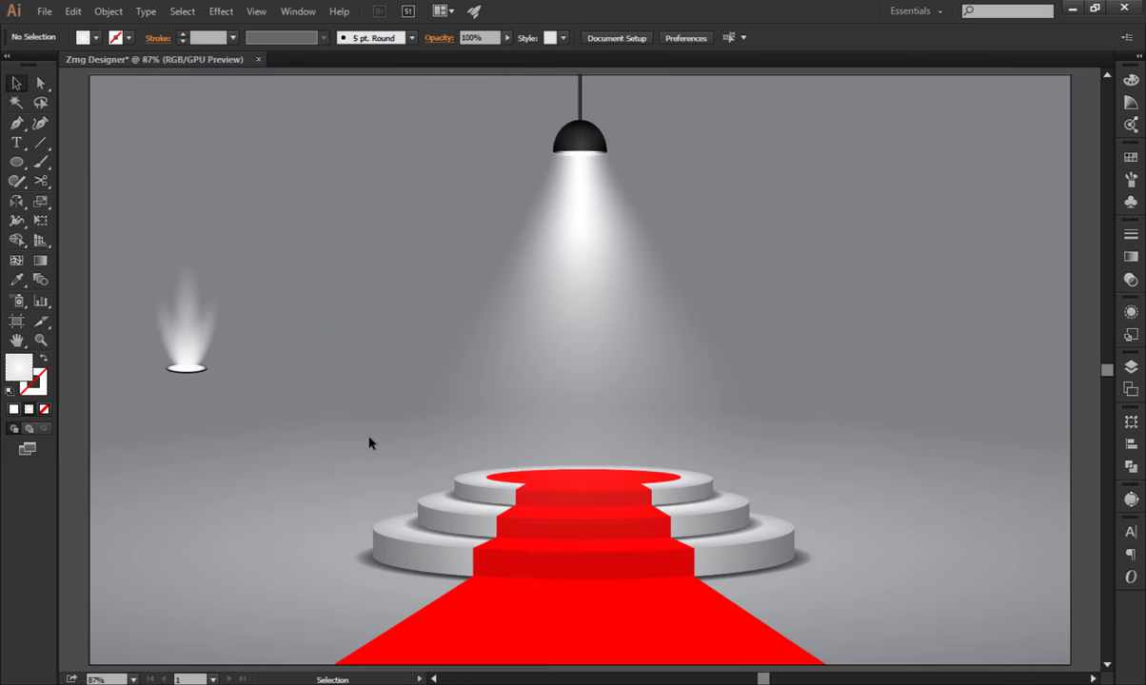
pyautogui.moveTo(184, 324); pyautogui.dragTo(148, 458)
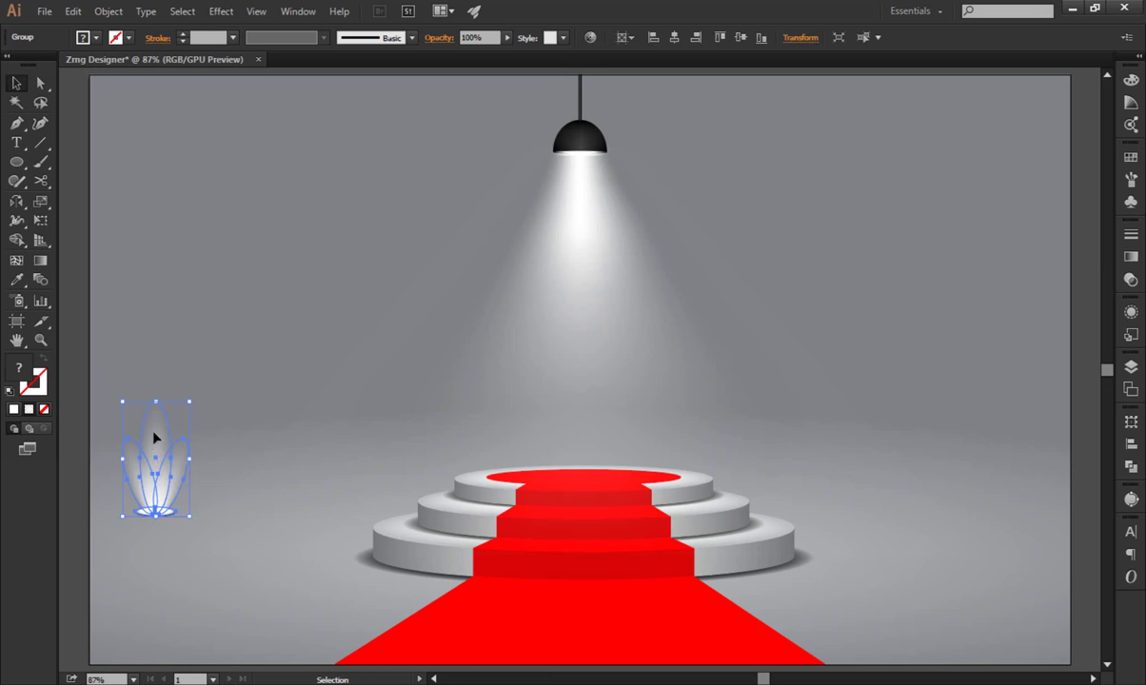
pyautogui.moveTo(157, 398); pyautogui.dragTo(159, 417)
pyautogui.click(164, 396)
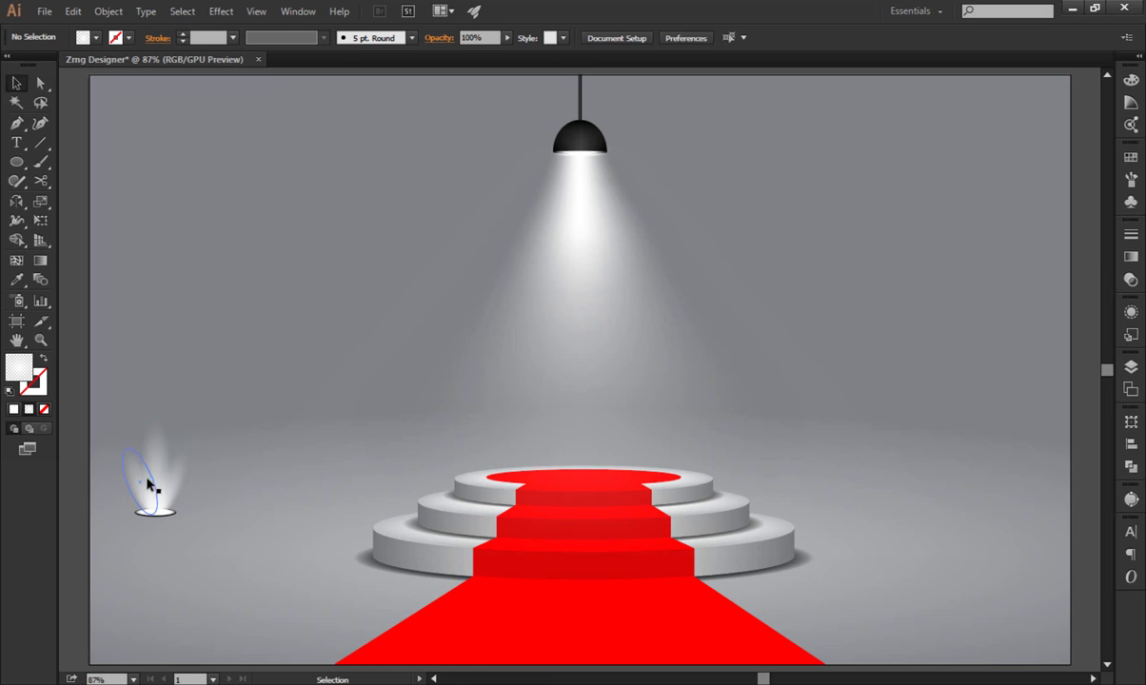
pyautogui.click(147, 486)
# Place a smaller copy of the spotlight, about 1.25 × 1.88 cm, on the podium's lowest step.
pyautogui.moveTo(161, 486); pyautogui.dragTo(290, 486)
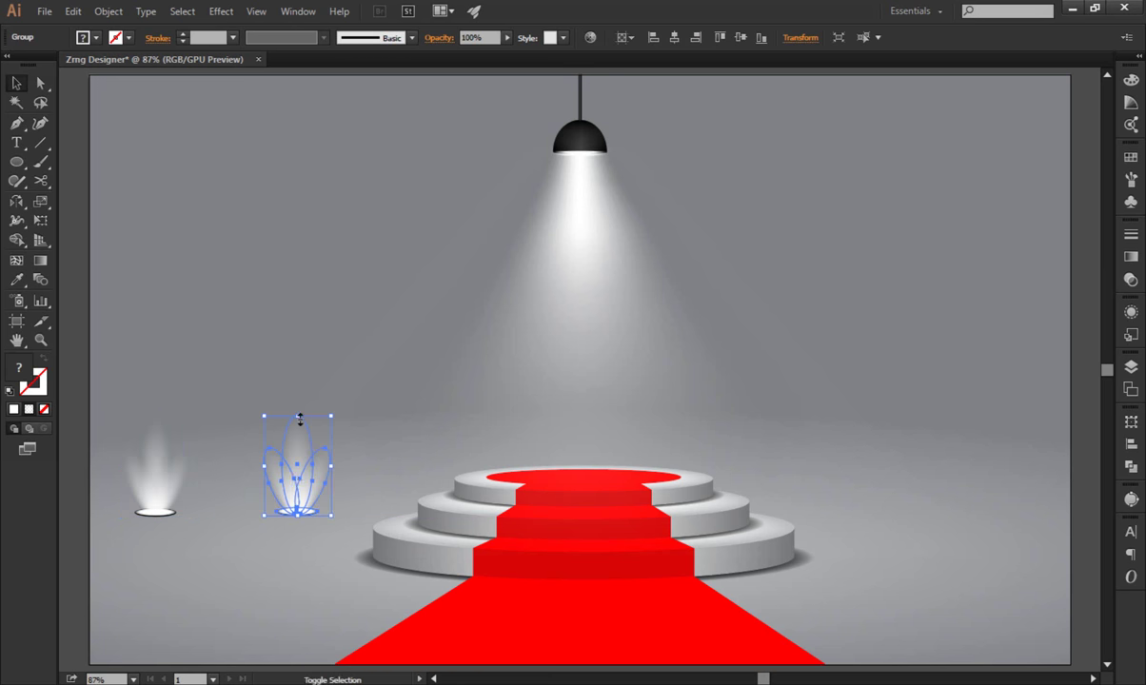
pyautogui.moveTo(300, 419); pyautogui.dragTo(297, 486)
pyautogui.click(289, 582)
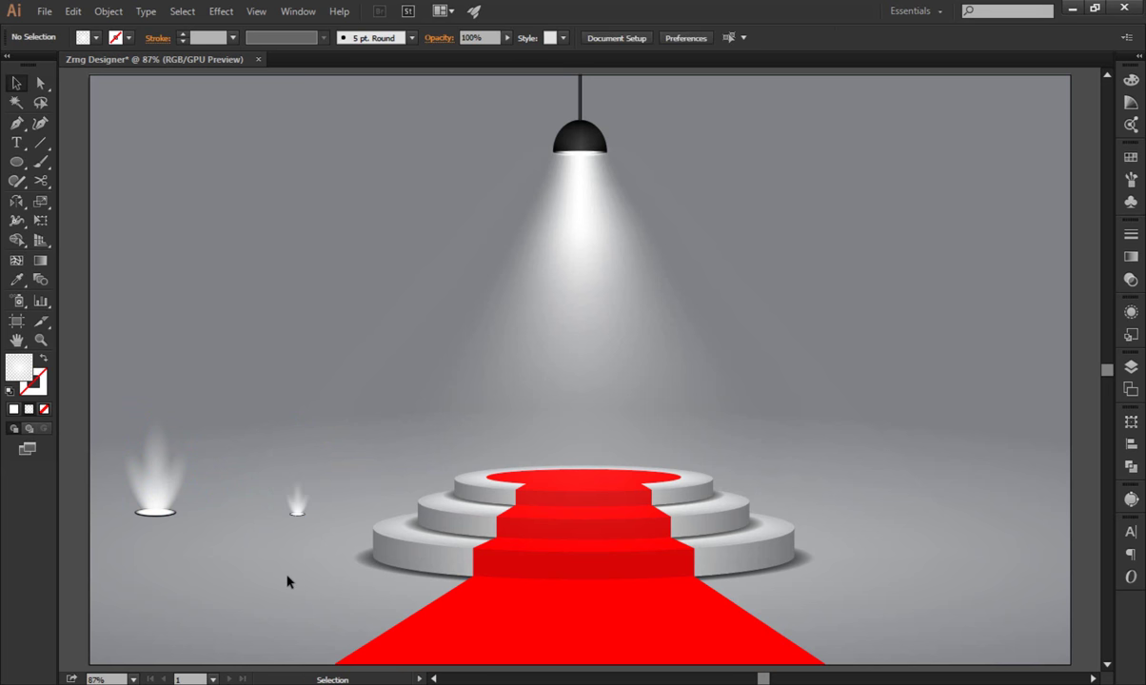
pyautogui.scroll(5, 331, 563)
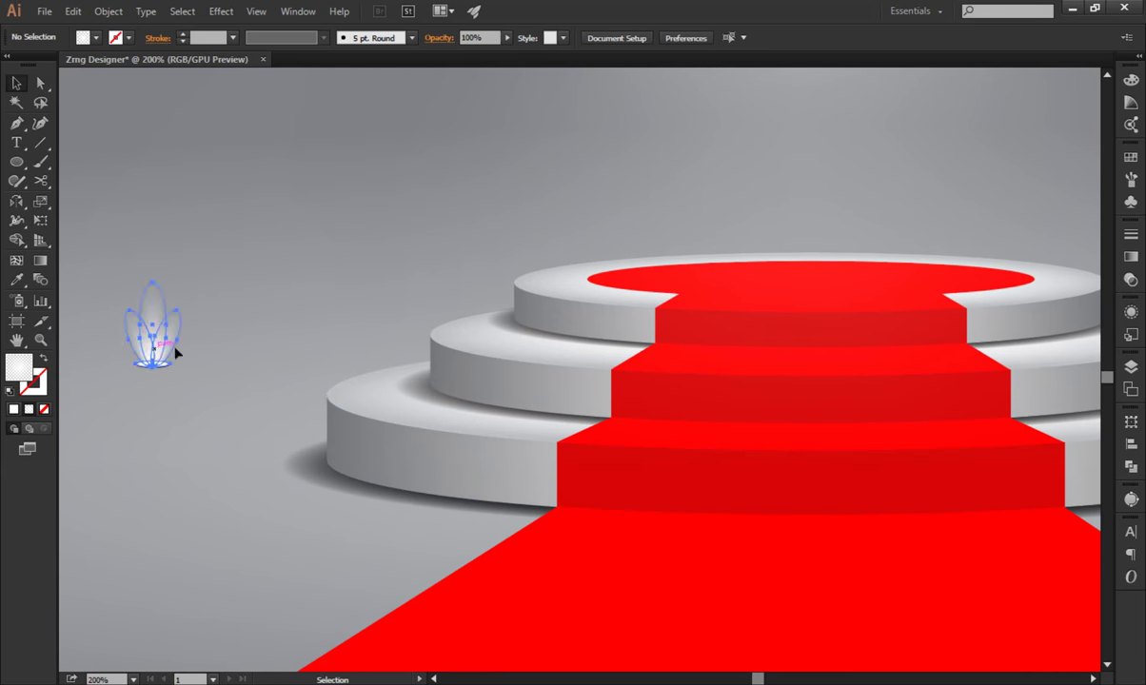
pyautogui.moveTo(174, 350); pyautogui.dragTo(367, 387)
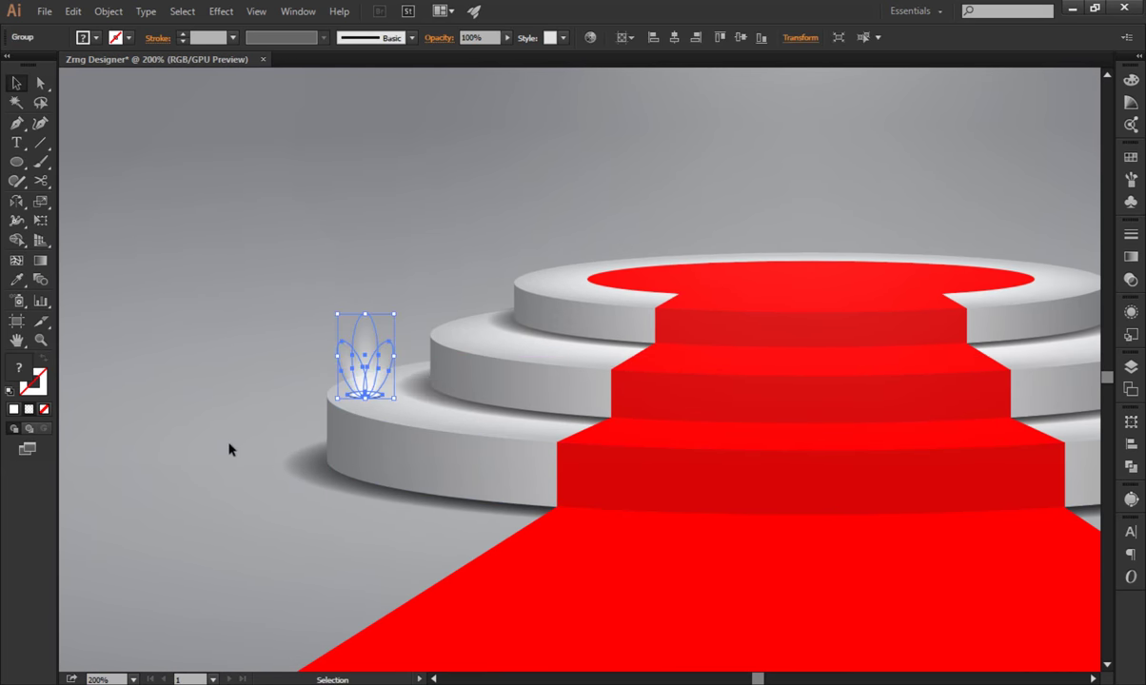
pyautogui.click(227, 450)
pyautogui.hotkey('ctrl', '0')
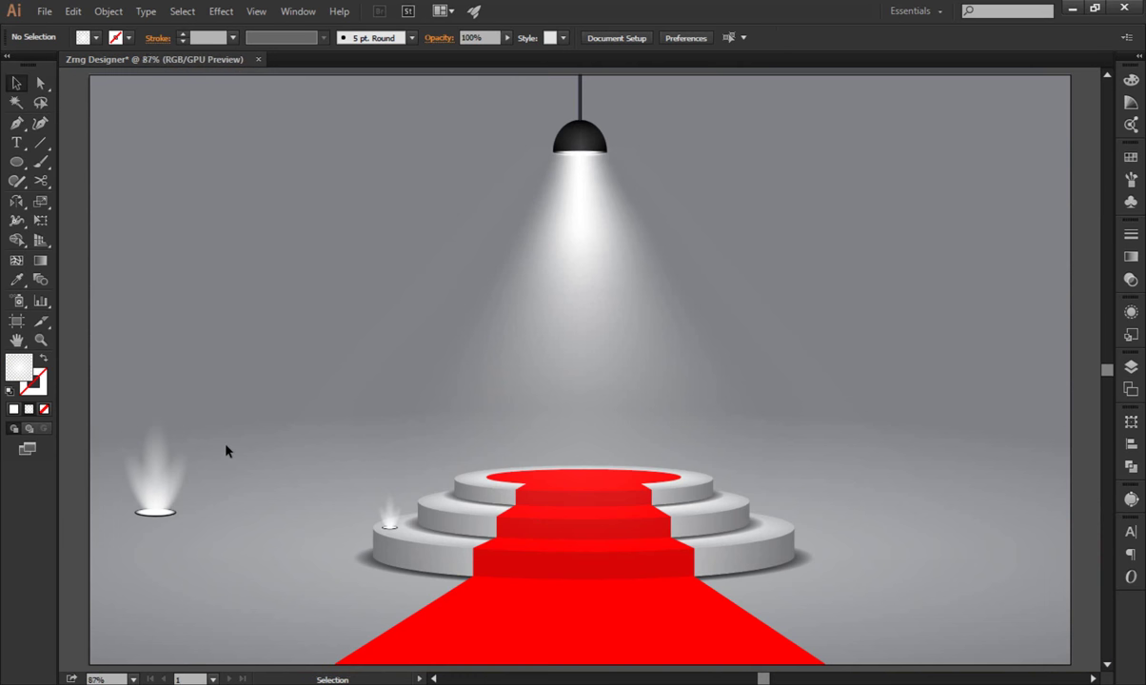
pyautogui.click(389, 519)
pyautogui.moveTo(390, 505); pyautogui.dragTo(388, 493)
pyautogui.click(294, 532)
# Copy the small spotlight to the right end of the bottom tier and group the two spotlights.
pyautogui.scroll(2, 390, 528)
pyautogui.scroll(2, 409, 544)
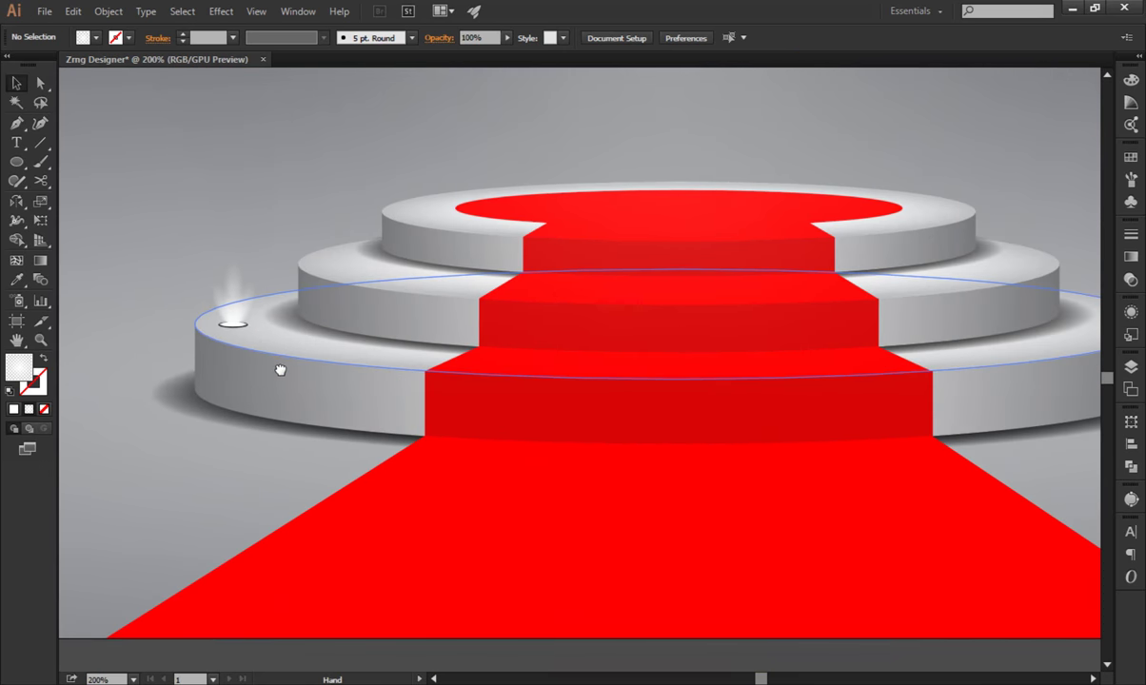
pyautogui.scroll(-1, 321, 389)
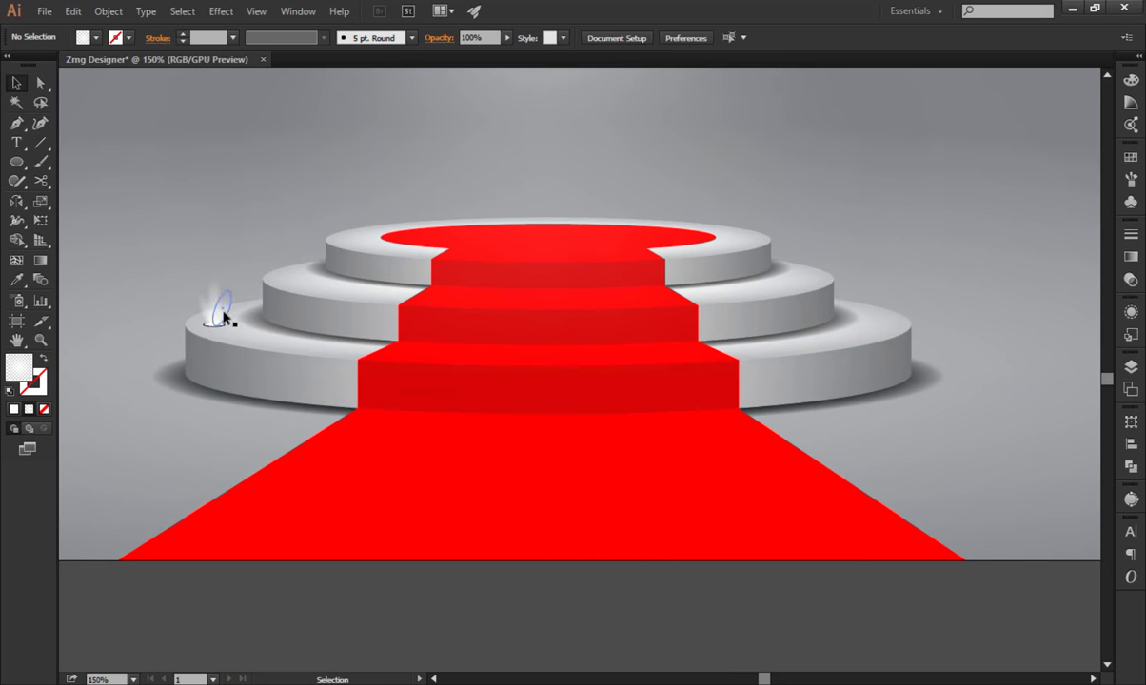
pyautogui.click(217, 317)
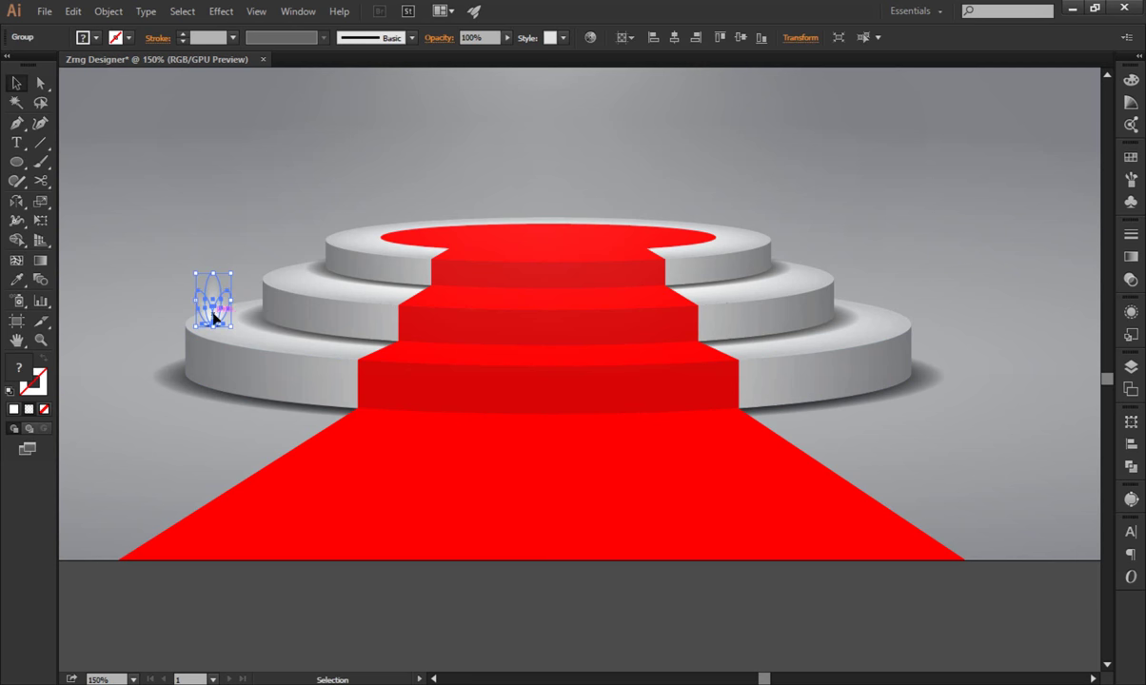
pyautogui.moveTo(207, 315); pyautogui.dragTo(882, 309)
pyautogui.keyDown('shift'); pyautogui.click(217, 306); pyautogui.keyUp('shift')
pyautogui.rightClick(222, 308)
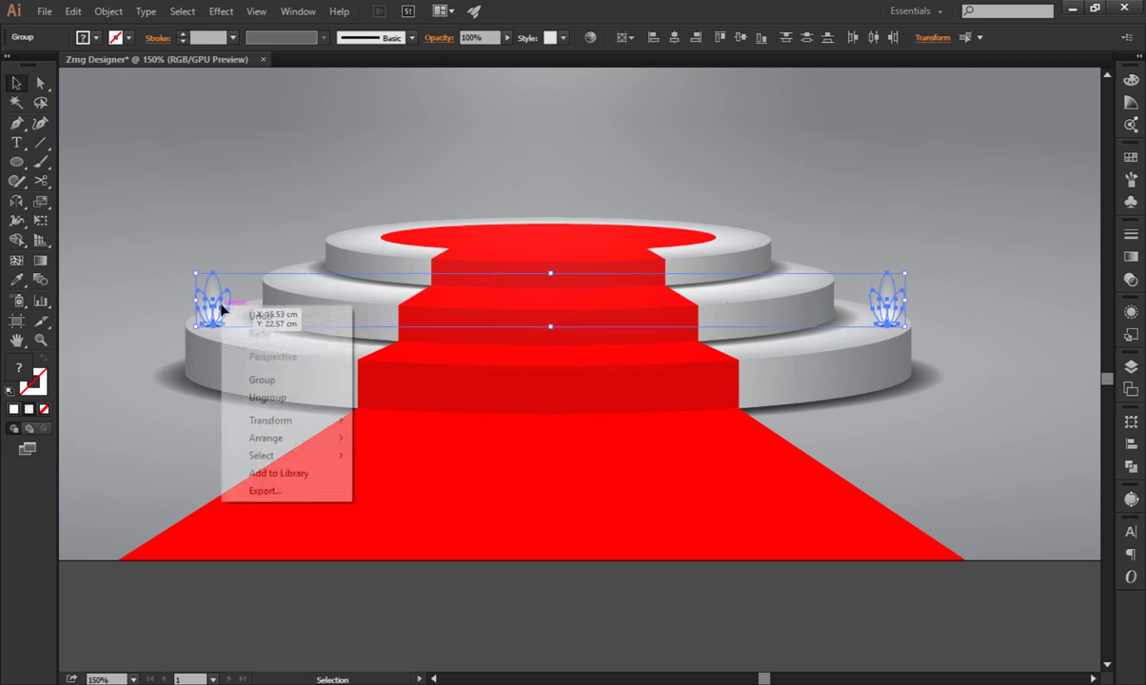
pyautogui.click(275, 380)
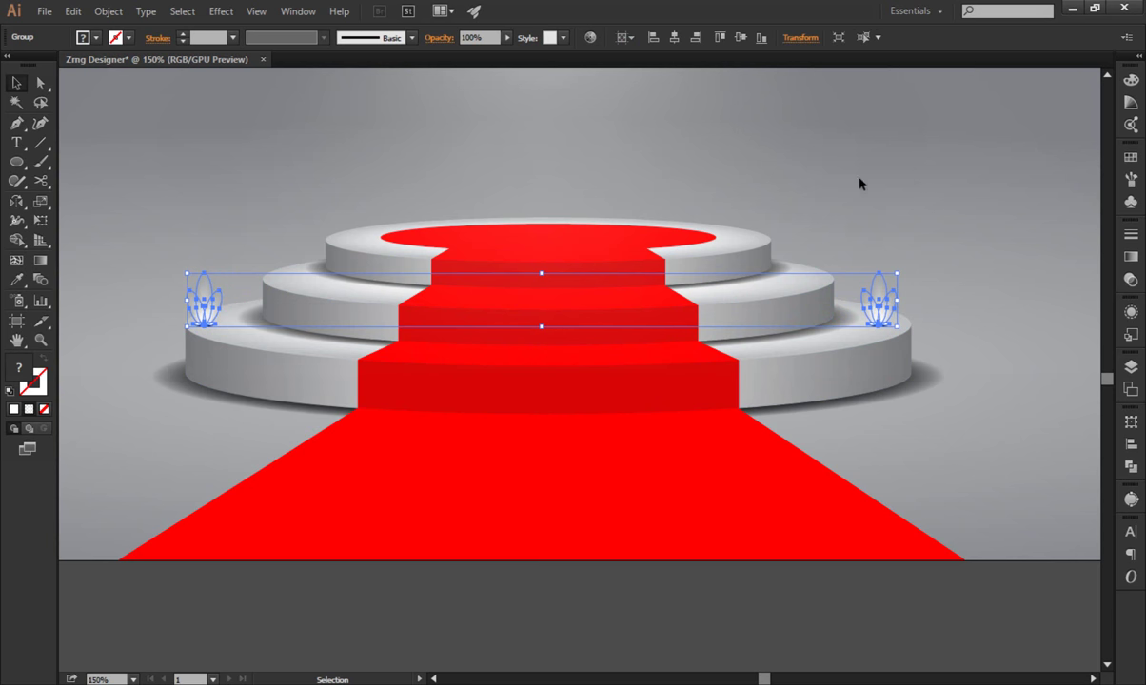
pyautogui.click(952, 205)
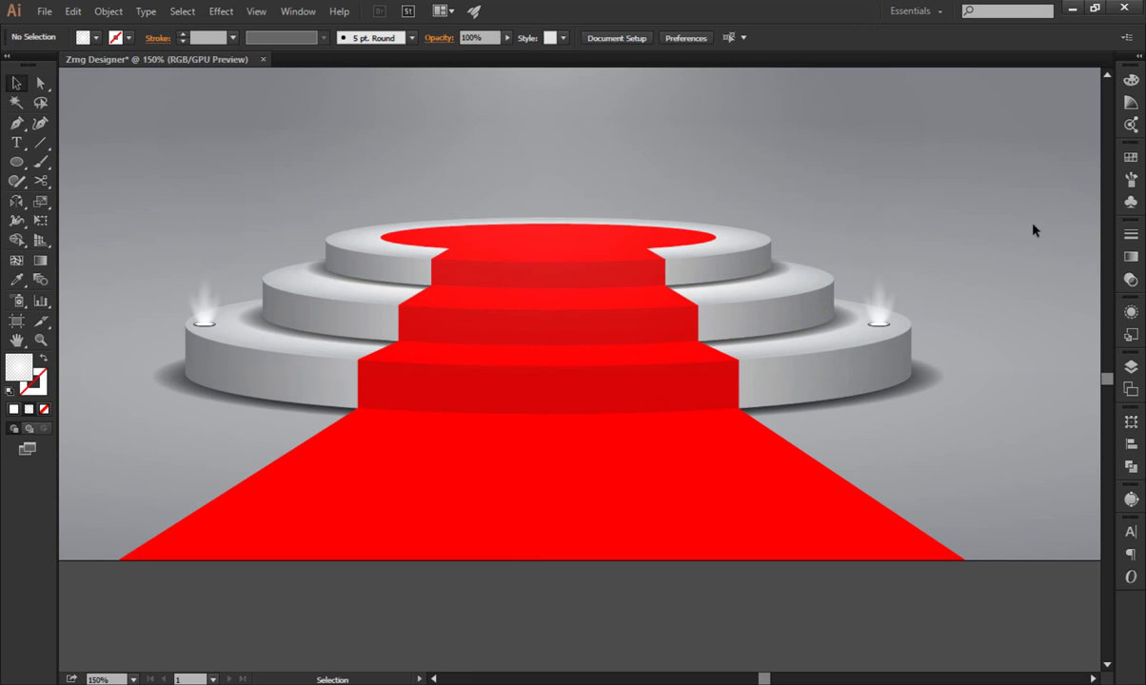
# Nudge the spotlight pair slightly to the right.
pyautogui.click(725, 333)
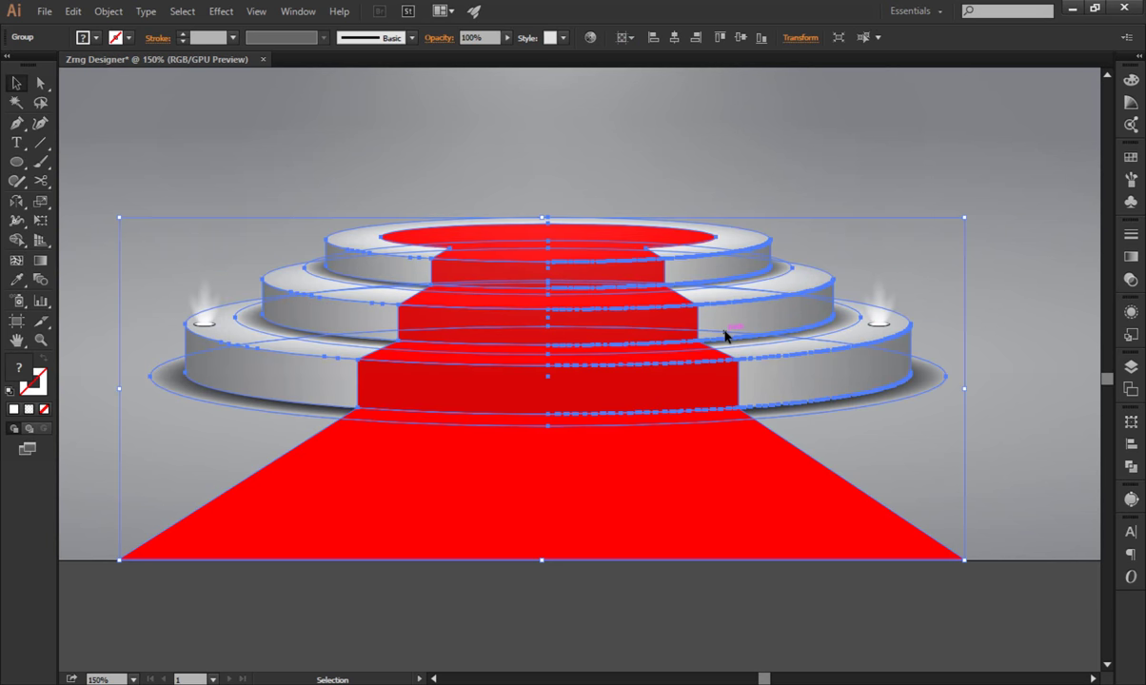
pyautogui.click(1013, 224)
pyautogui.click(883, 310)
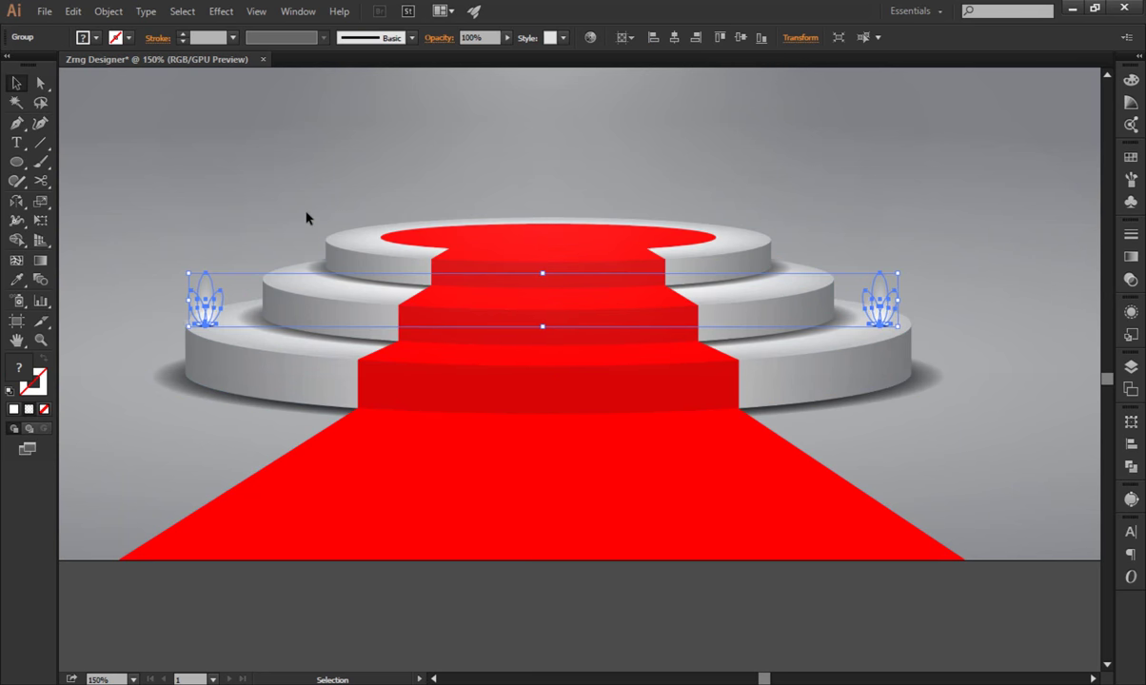
pyautogui.press('Right')
pyautogui.press('Right')
pyautogui.press('Right')
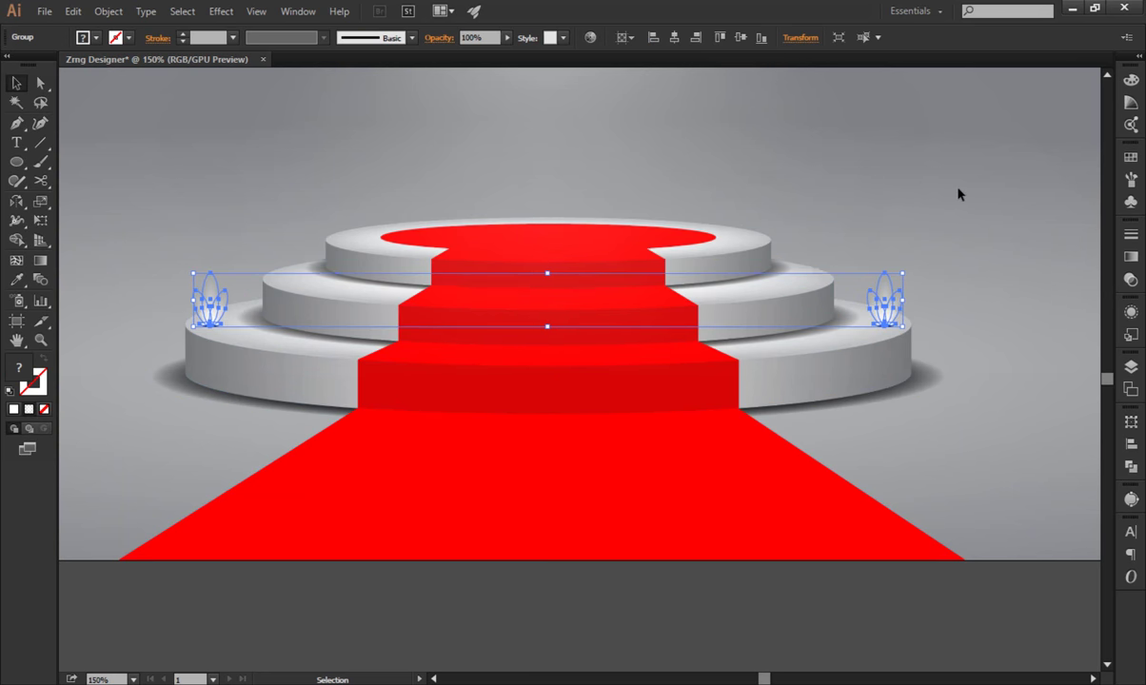
pyautogui.click(959, 193)
# Ungroup the pair and copy a lamp onto both ends of the middle tier, plus one down to the floor.
pyautogui.click(220, 324)
pyautogui.rightClick(220, 323)
pyautogui.click(225, 484)
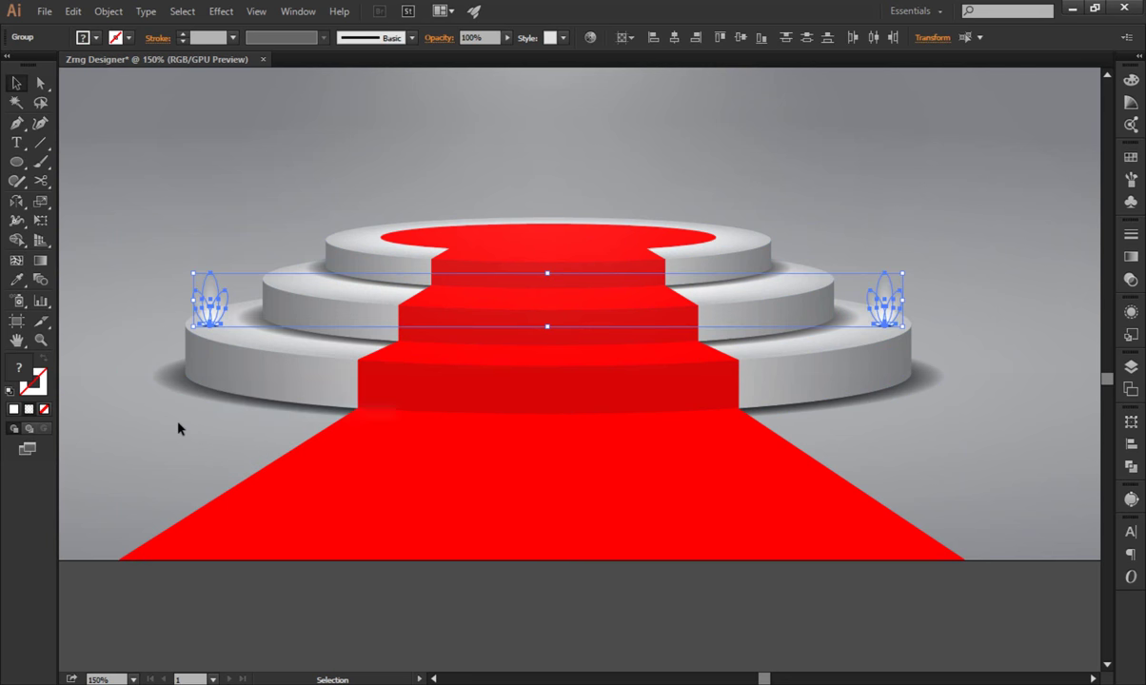
pyautogui.click(179, 428)
pyautogui.click(208, 321)
pyautogui.moveTo(207, 320); pyautogui.dragTo(283, 275)
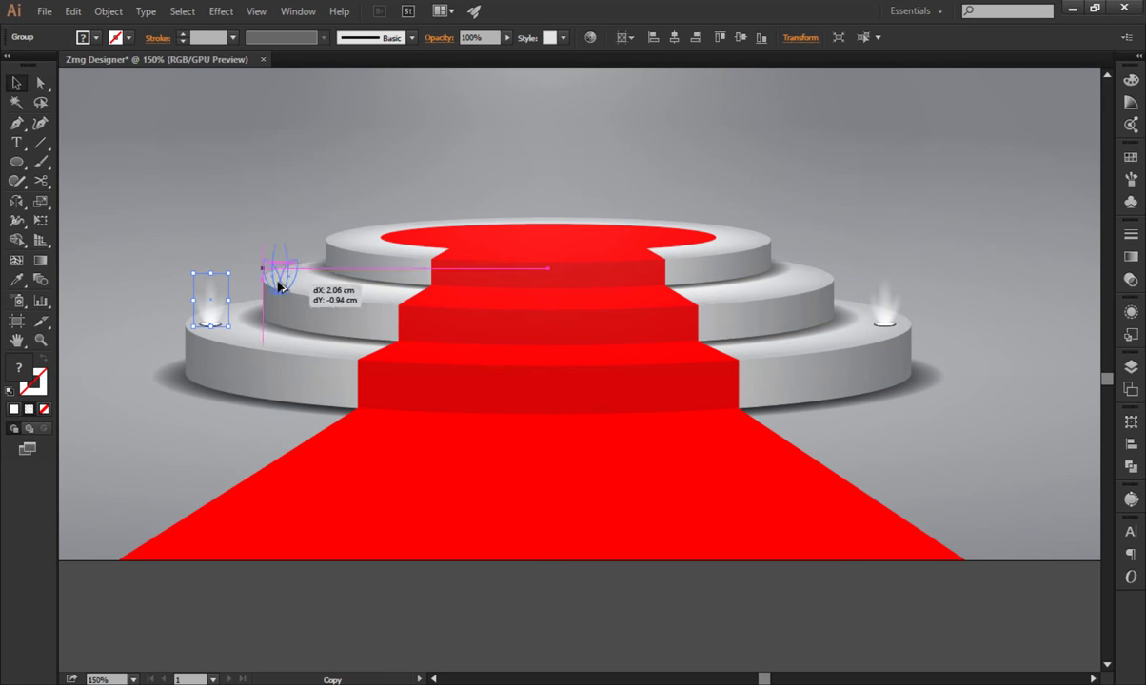
pyautogui.click(143, 433)
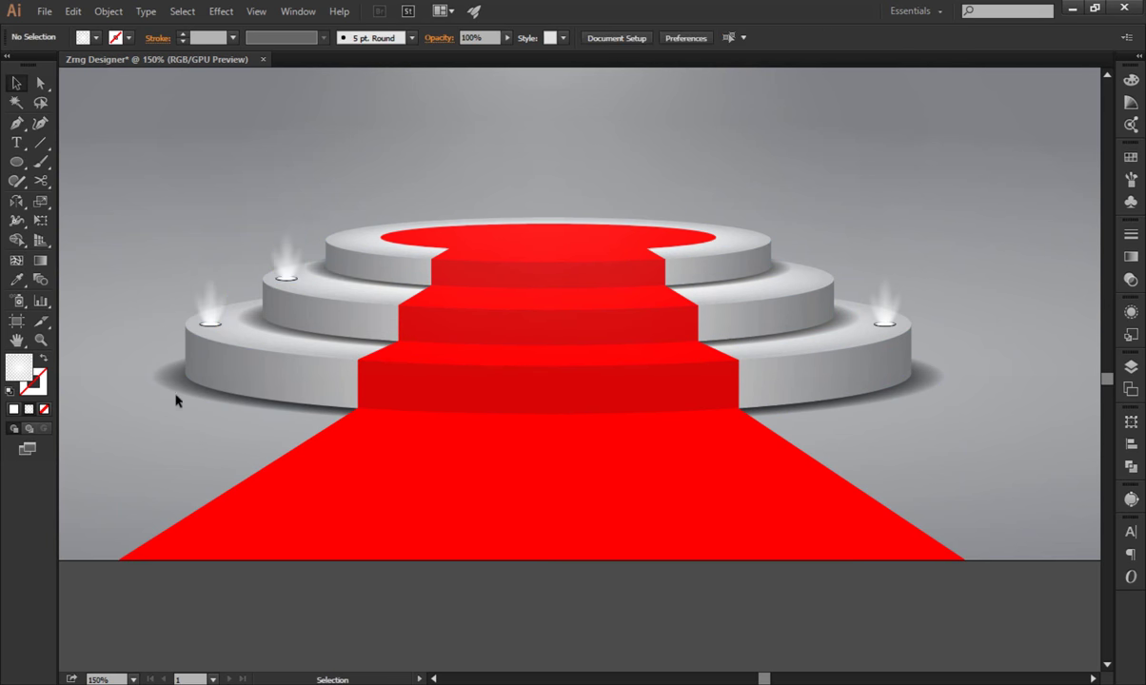
pyautogui.click(283, 273)
pyautogui.moveTo(284, 276); pyautogui.dragTo(809, 276)
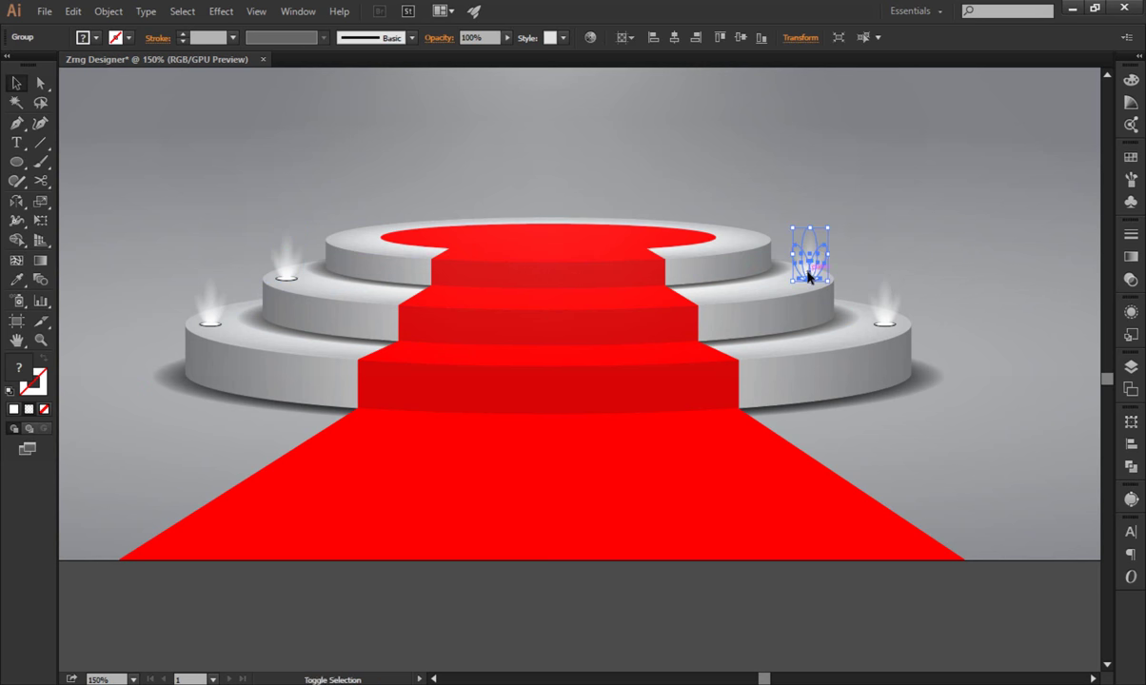
pyautogui.click(969, 217)
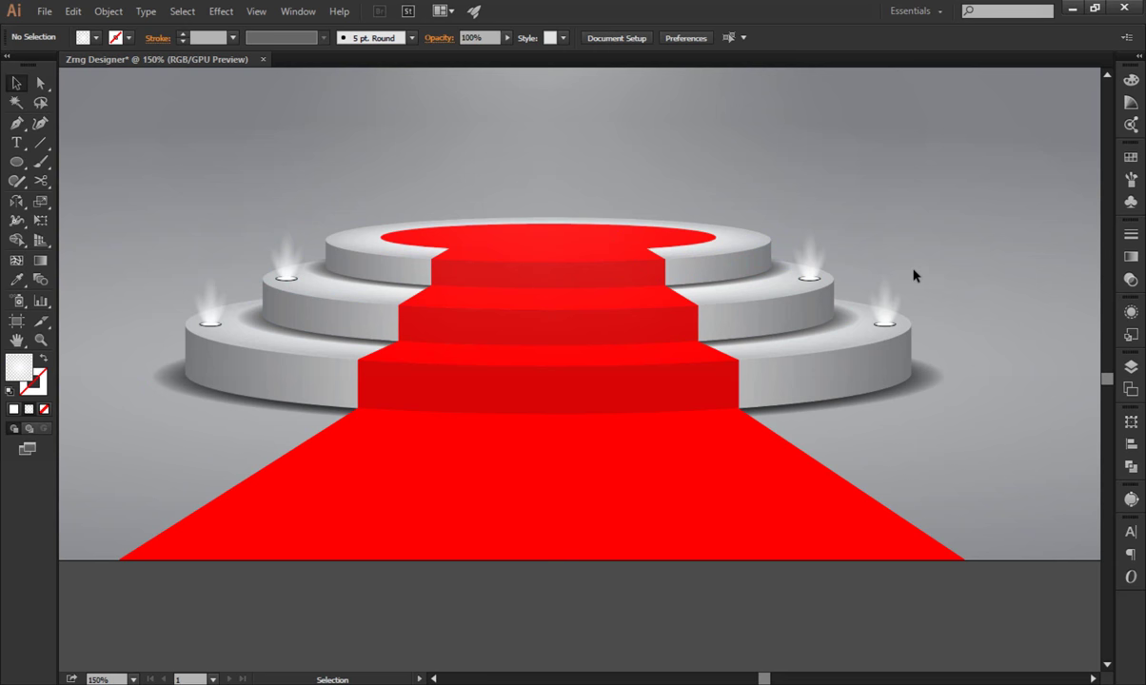
pyautogui.scroll(-1, 914, 276)
pyautogui.moveTo(895, 266)
pyautogui.mouseDown()
pyautogui.moveTo(802, 393)
pyautogui.moveTo(890, 440)
pyautogui.mouseUp()
# Copy a lamp beside the carpet's right edge and nudge it into place along the edge.
pyautogui.click(958, 408)
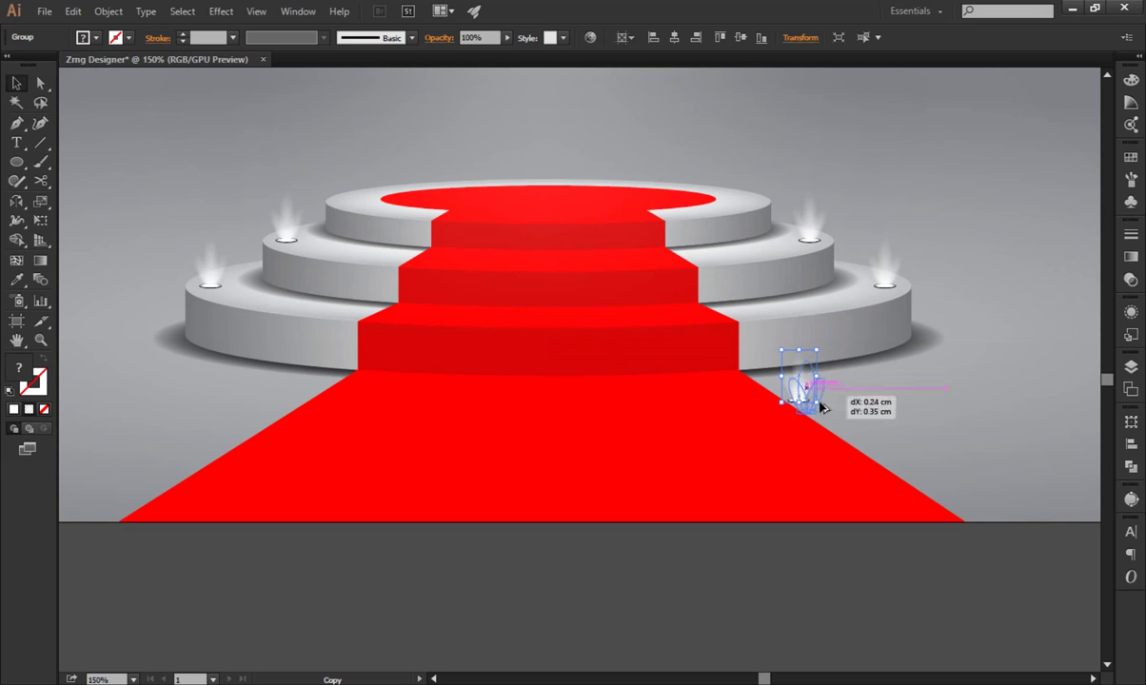
pyautogui.moveTo(890, 440); pyautogui.dragTo(888, 440)
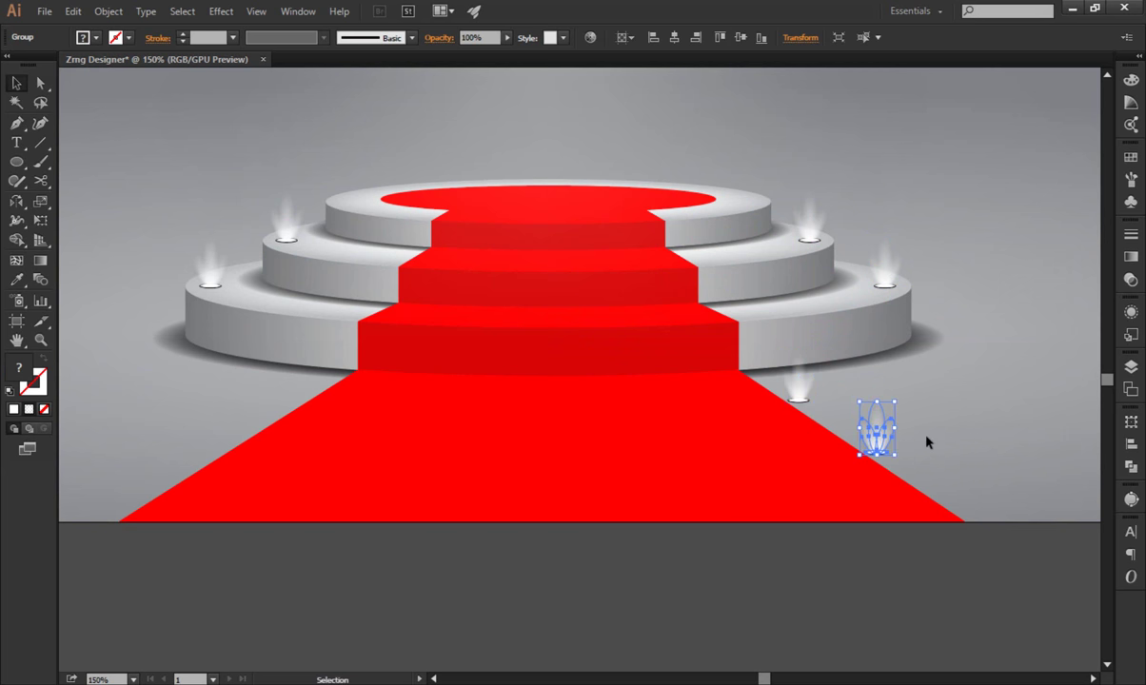
pyautogui.click(964, 438)
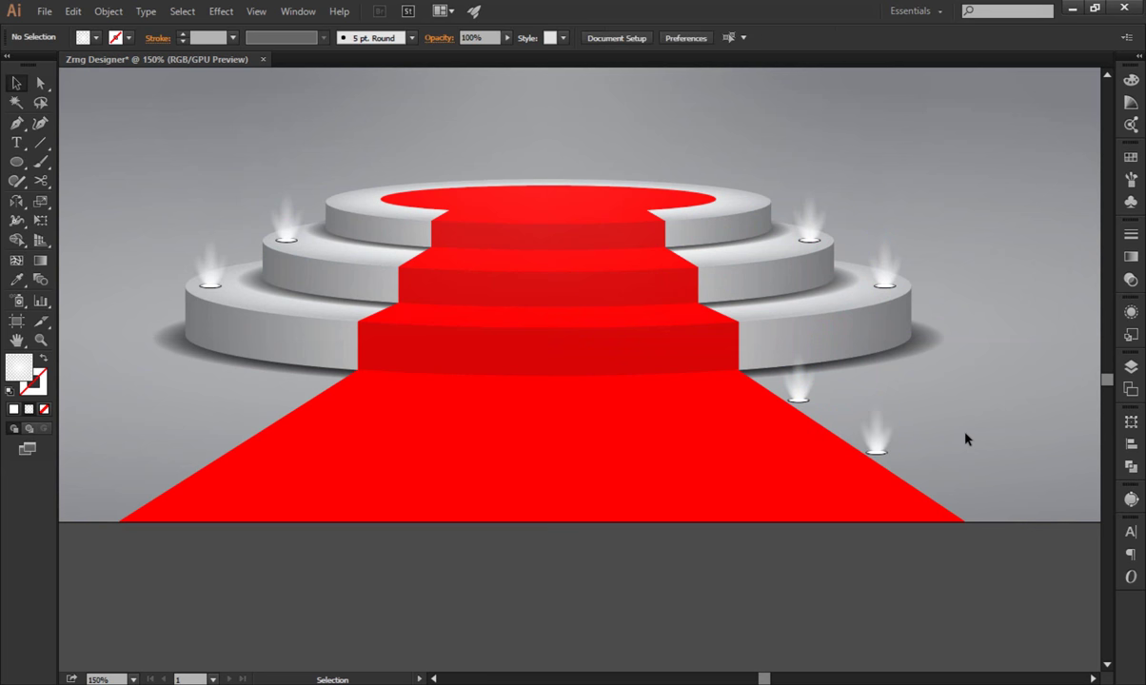
pyautogui.click(799, 390)
pyautogui.moveTo(799, 390); pyautogui.dragTo(812, 398)
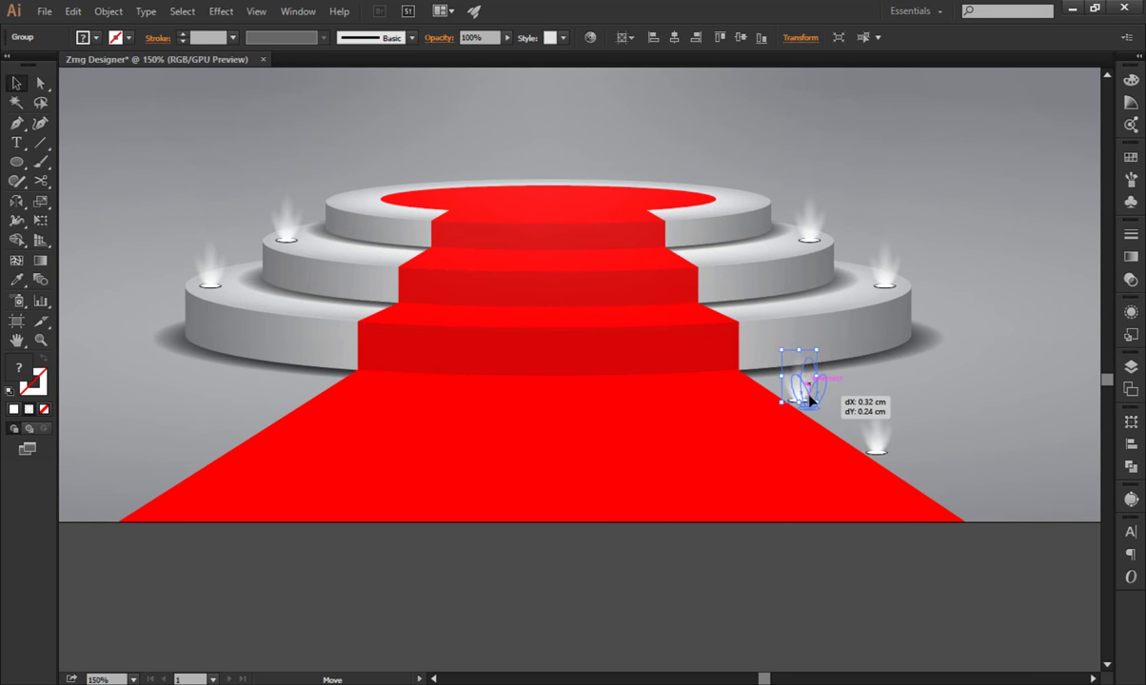
pyautogui.click(993, 429)
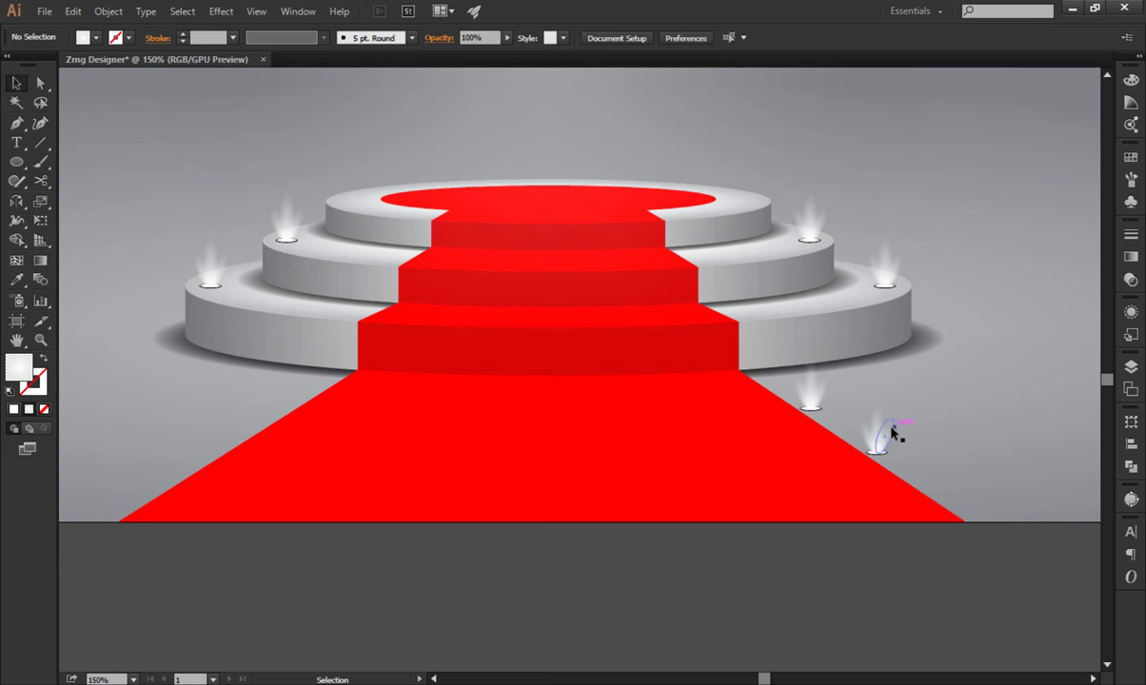
pyautogui.moveTo(816, 403)
pyautogui.mouseDown()
pyautogui.moveTo(828, 413)
pyautogui.moveTo(821, 372)
pyautogui.moveTo(821, 390)
pyautogui.mouseUp()
pyautogui.click(942, 414)
# Reposition the second lamp by the carpet edge and check both lamps' placement.
pyautogui.moveTo(893, 441); pyautogui.dragTo(893, 442)
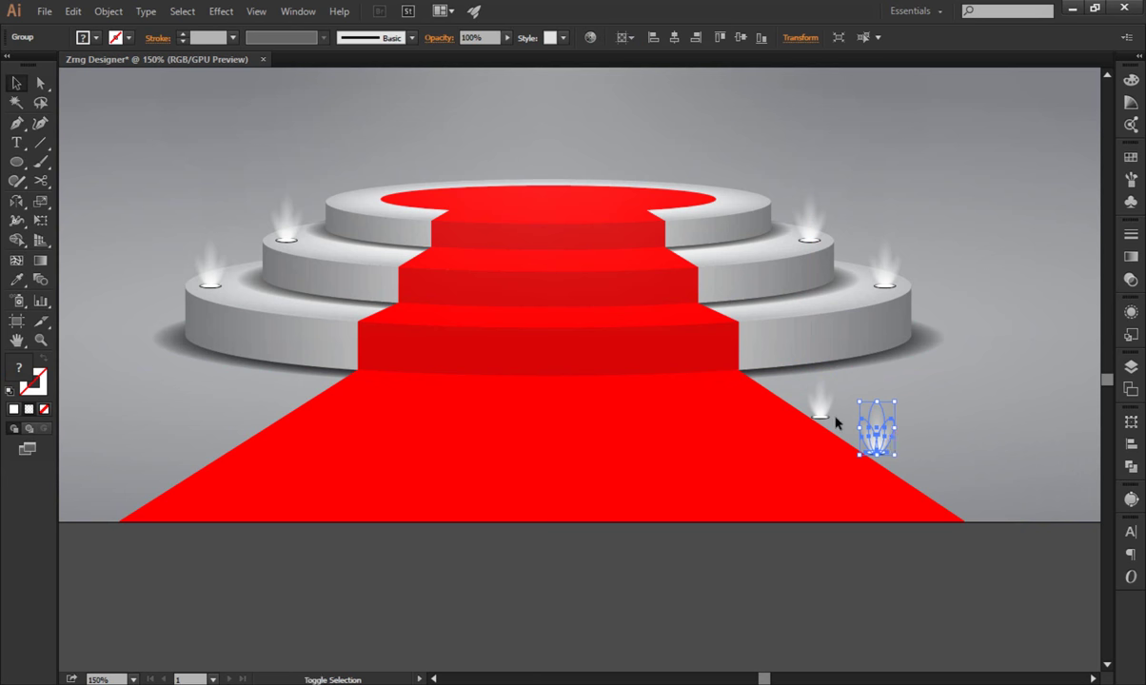
pyautogui.keyDown('shift'); pyautogui.click(822, 407); pyautogui.keyUp('shift')
pyautogui.click(997, 456)
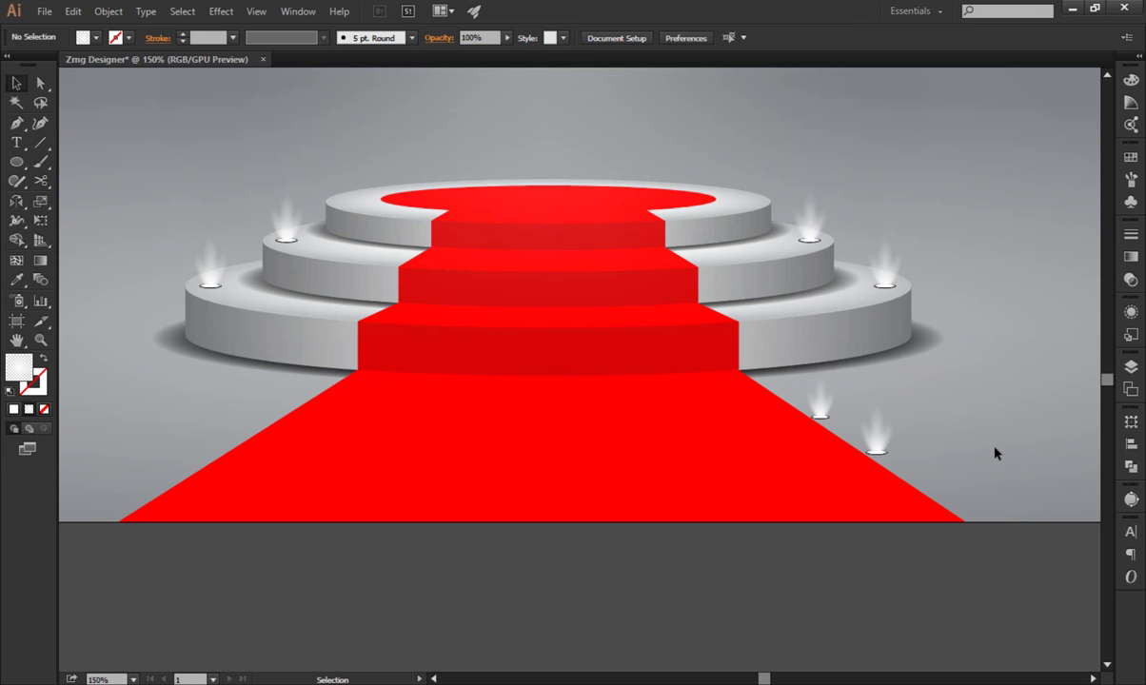
pyautogui.scroll(2, 995, 455)
pyautogui.click(758, 400)
pyautogui.click(868, 445)
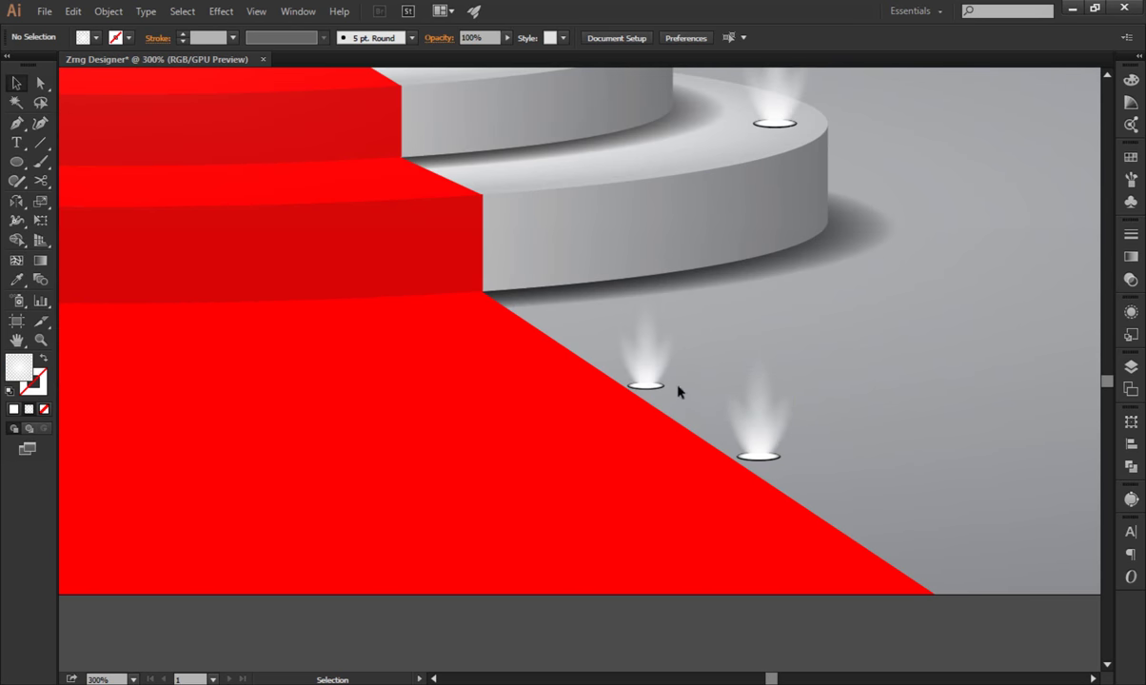
pyautogui.click(643, 357)
pyautogui.click(902, 357)
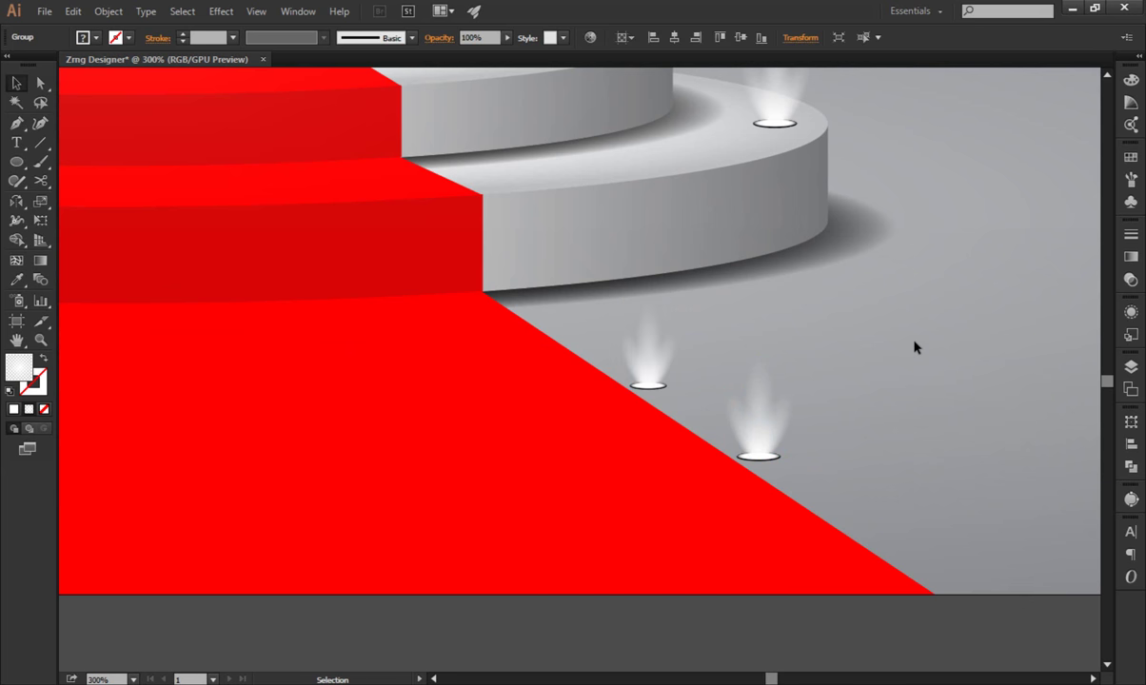
pyautogui.scroll(-2, 790, 424)
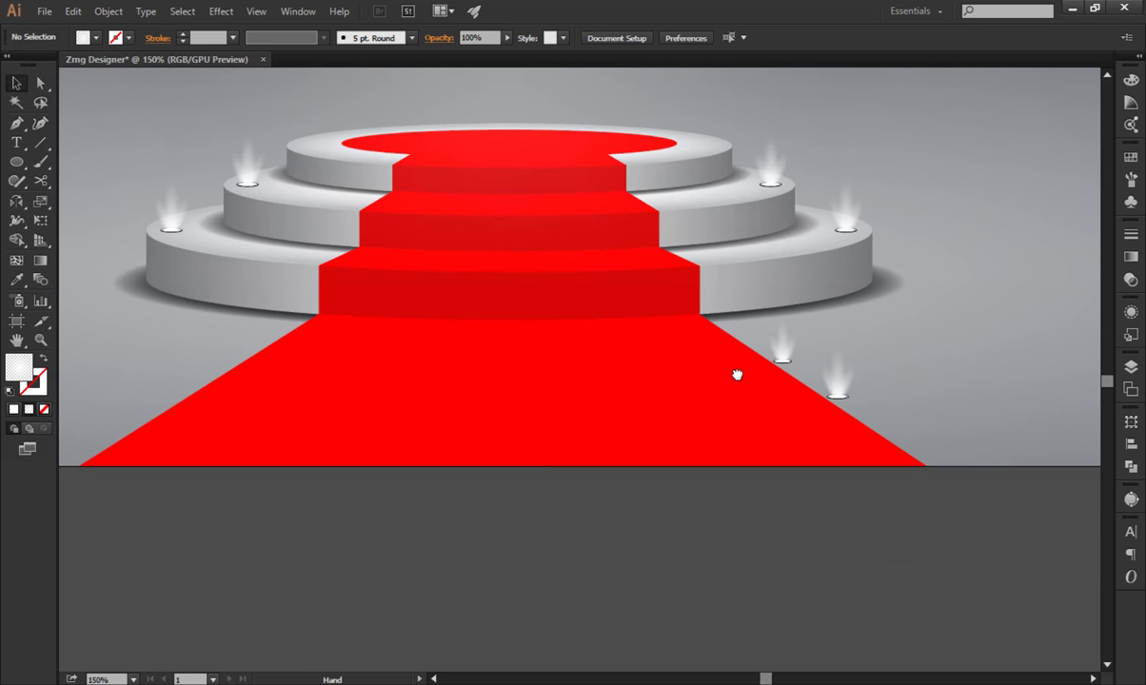
# Group the two carpet-side floor lights and make a mirrored copy of the pair.
pyautogui.click(835, 381)
pyautogui.moveTo(780, 350); pyautogui.dragTo(780, 343)
pyautogui.rightClick(781, 341)
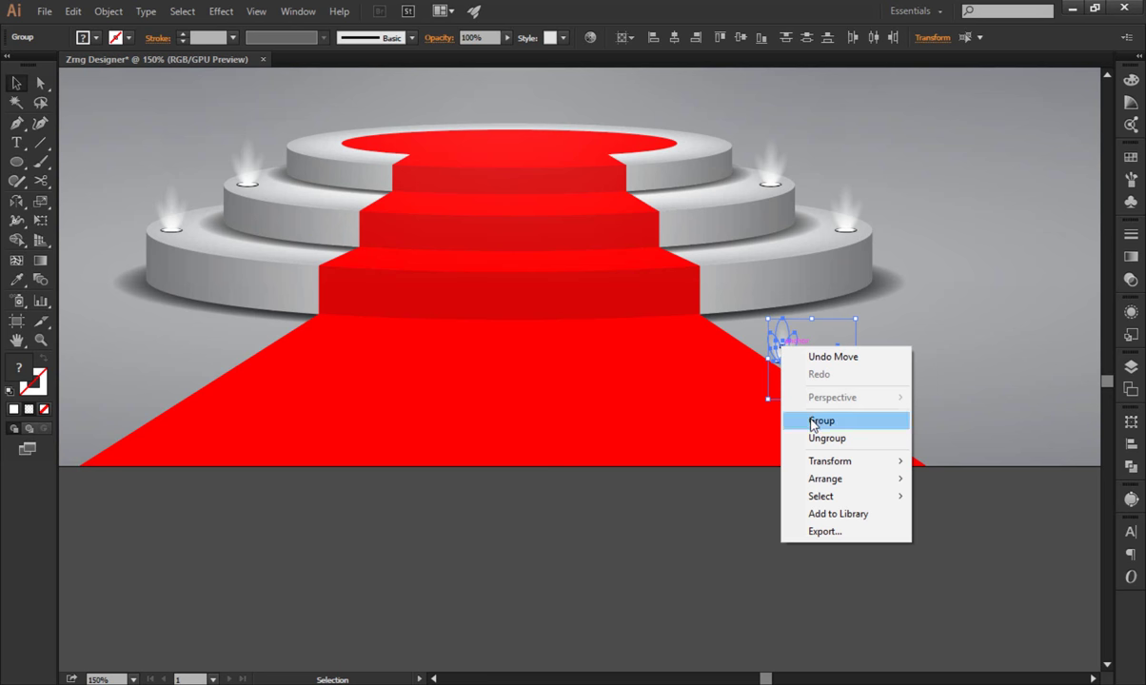
pyautogui.click(811, 419)
pyautogui.doubleClick(21, 204)
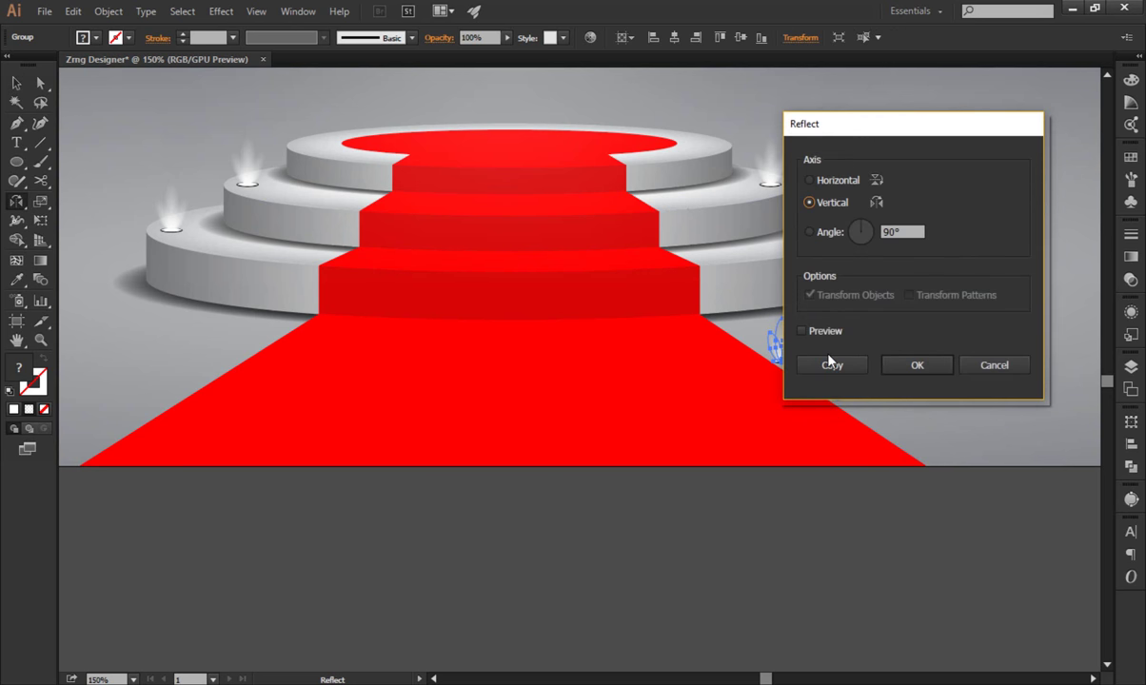
pyautogui.click(831, 364)
# Move the mirrored lamp pair to the carpet's left edge.
pyautogui.click(16, 83)
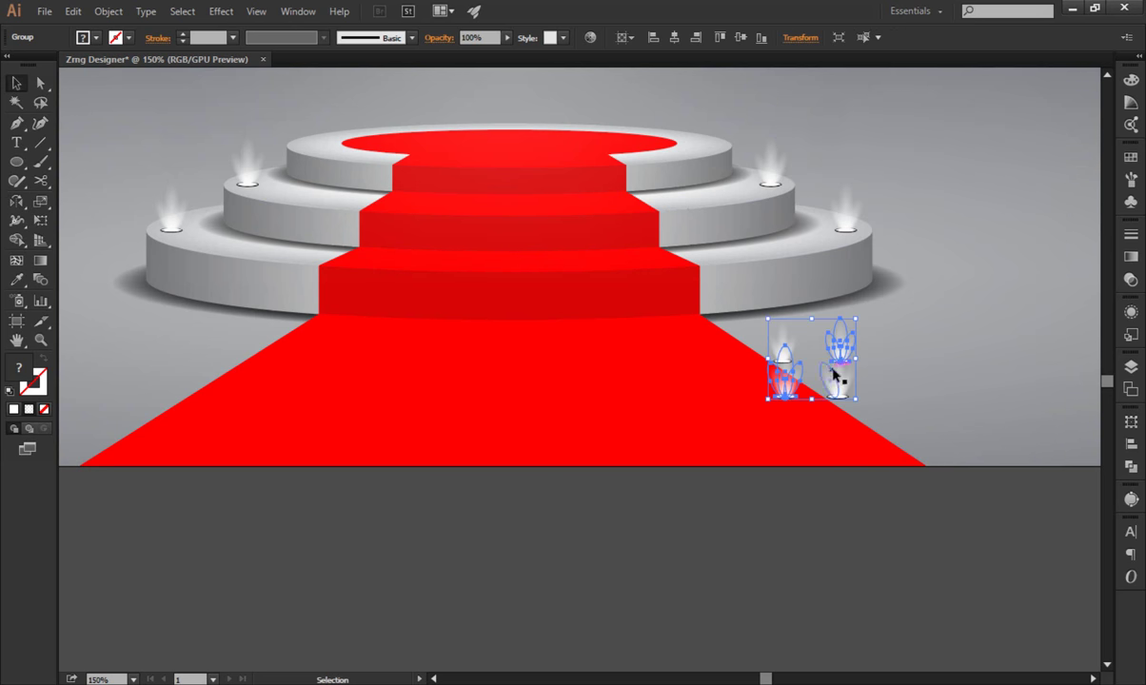
pyautogui.moveTo(843, 335); pyautogui.dragTo(231, 321)
pyautogui.click(994, 338)
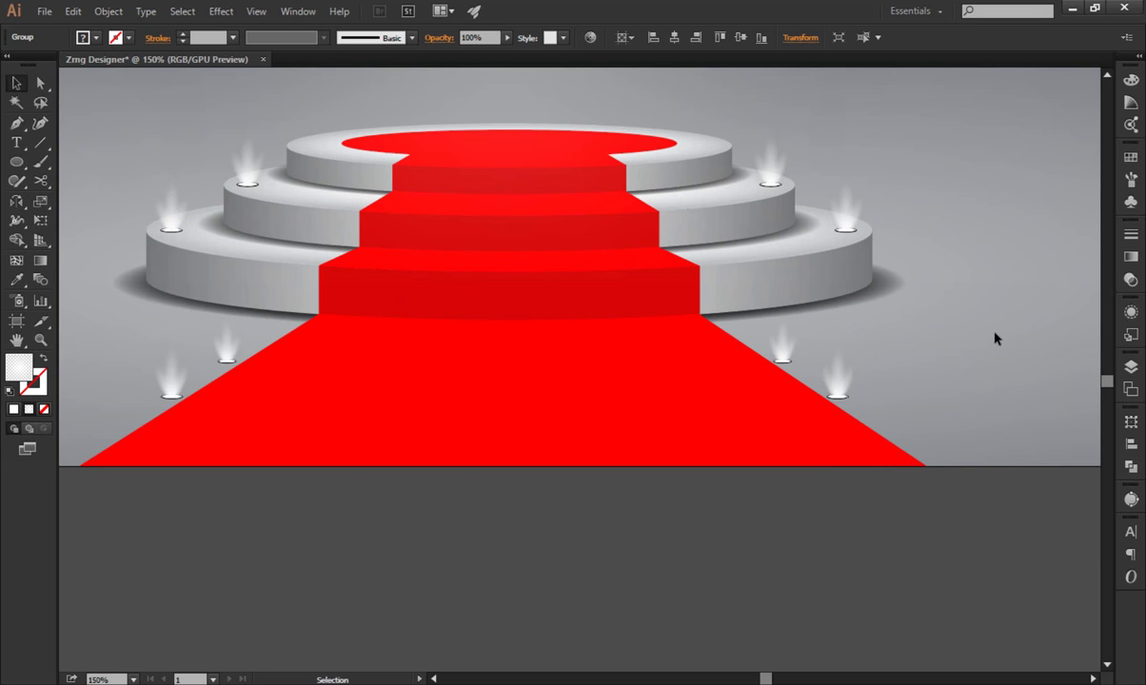
pyautogui.click(234, 348)
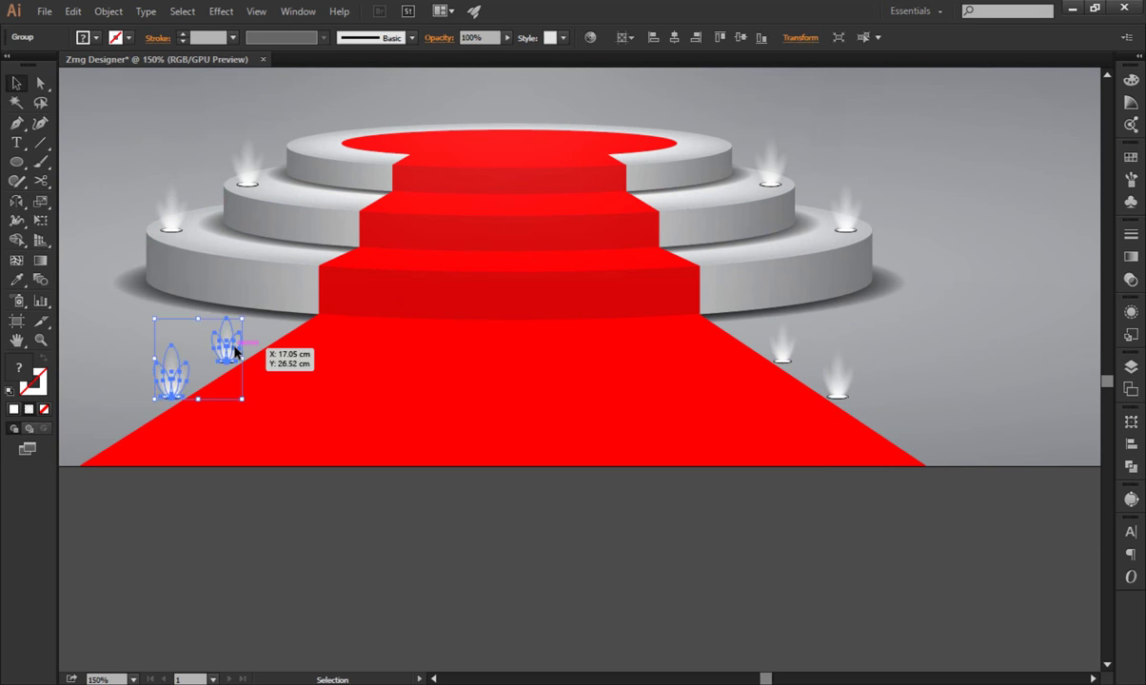
pyautogui.click(1011, 359)
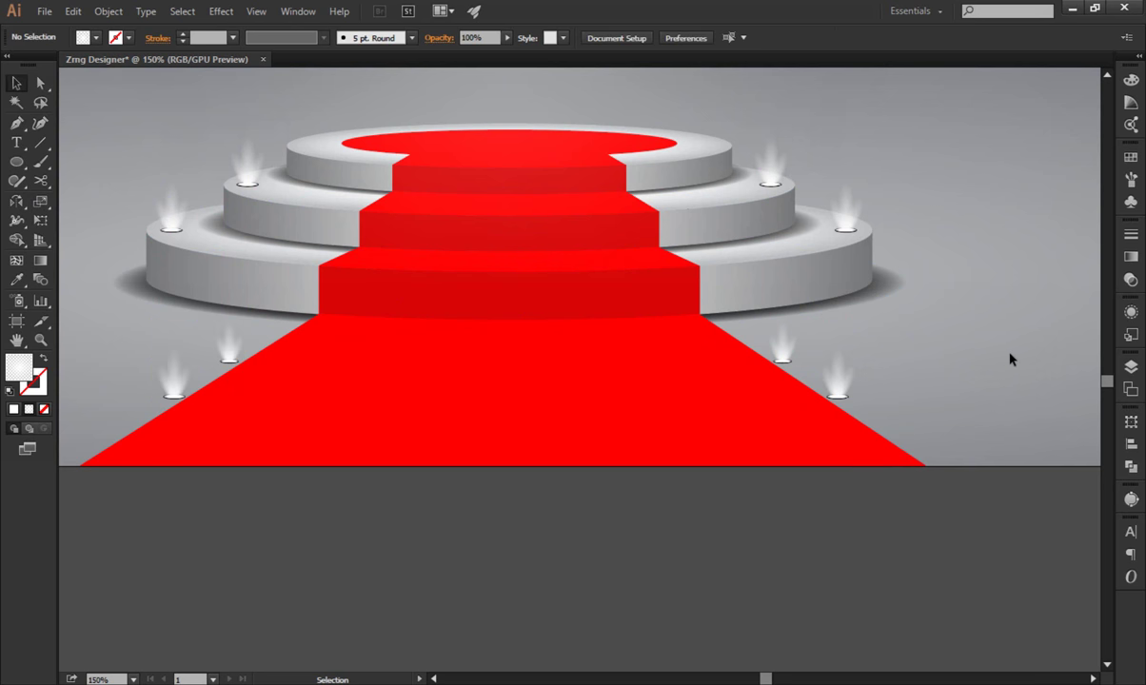
# Fit the artboard in view and delete the stray floor light at the far left.
pyautogui.hotkey('ctrl', '0')
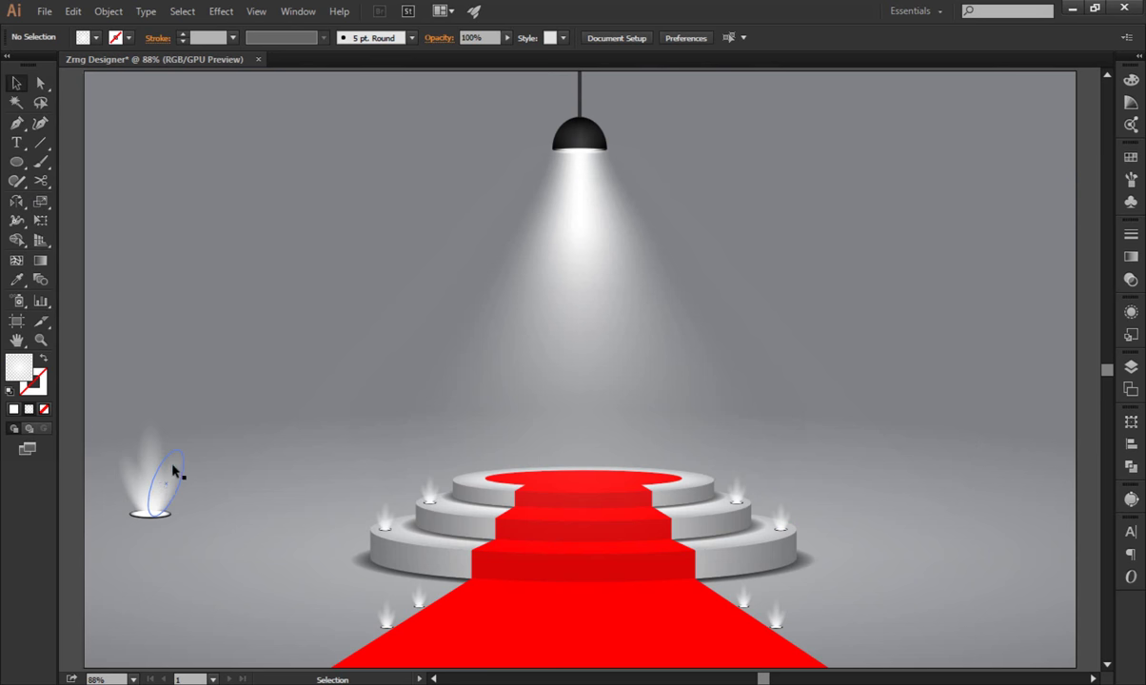
pyautogui.click(164, 476)
pyautogui.press('Delete')
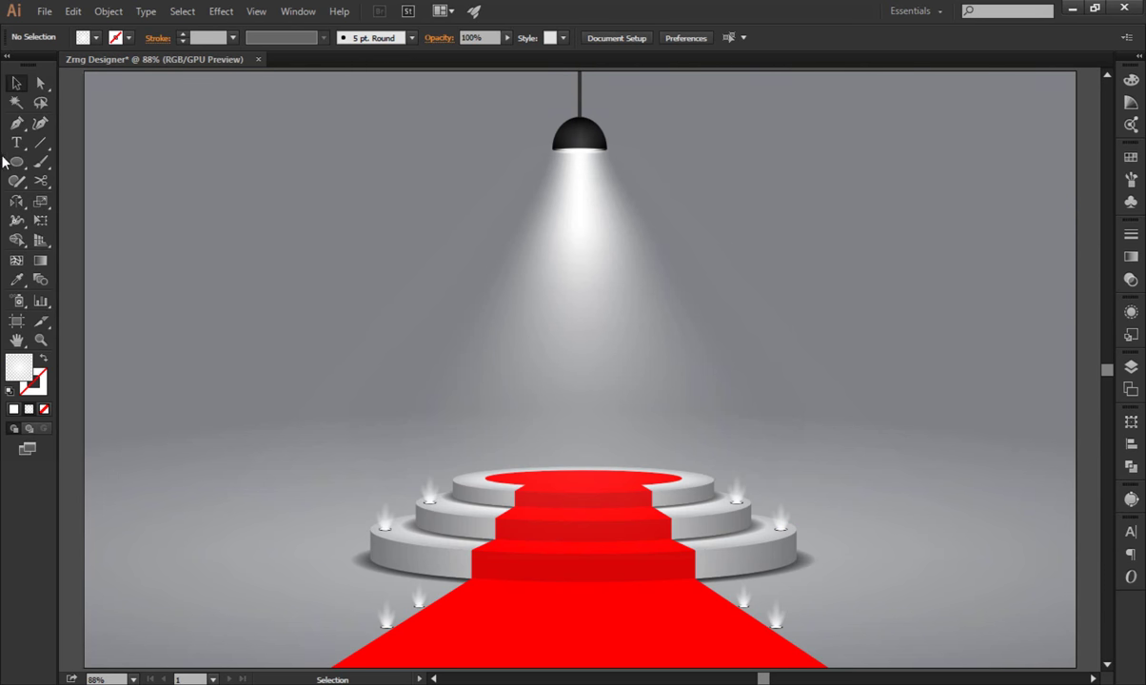
# Draw a large circle with a White, Black gradient whose right stop is white at 0% opacity.
pyautogui.moveTo(16, 161); pyautogui.dragTo(95, 200)
pyautogui.moveTo(181, 180)
pyautogui.mouseDown()
pyautogui.moveTo(293, 275)
pyautogui.moveTo(357, 358)
pyautogui.mouseUp()
pyautogui.click(1131, 257)
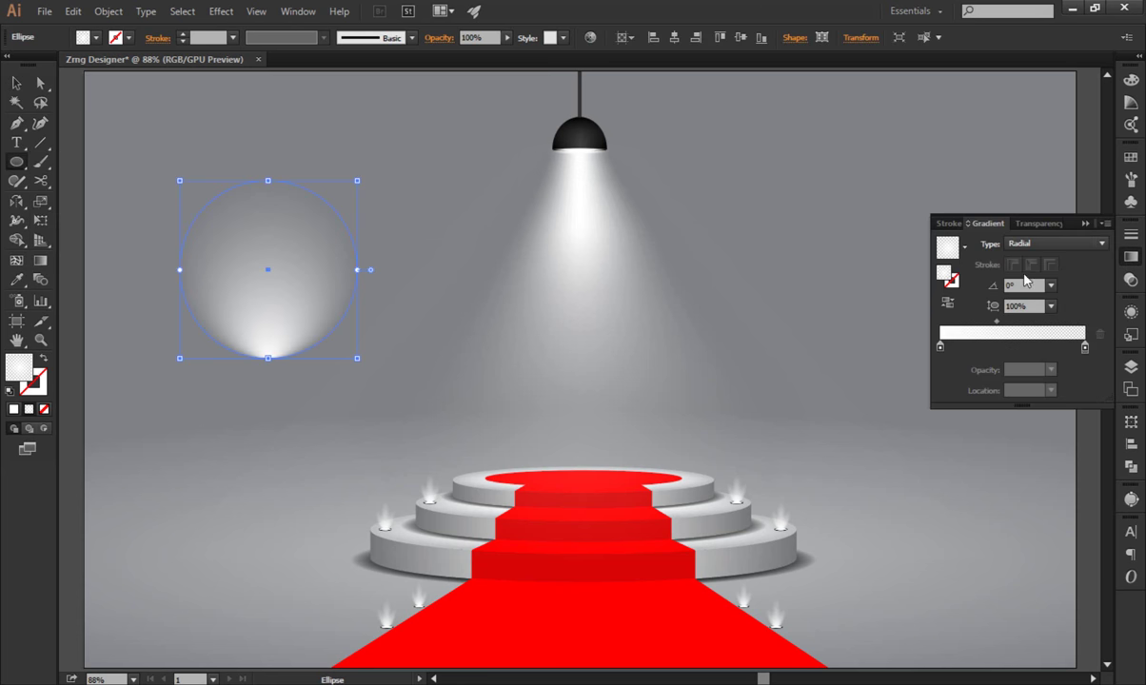
pyautogui.click(964, 246)
pyautogui.click(856, 271)
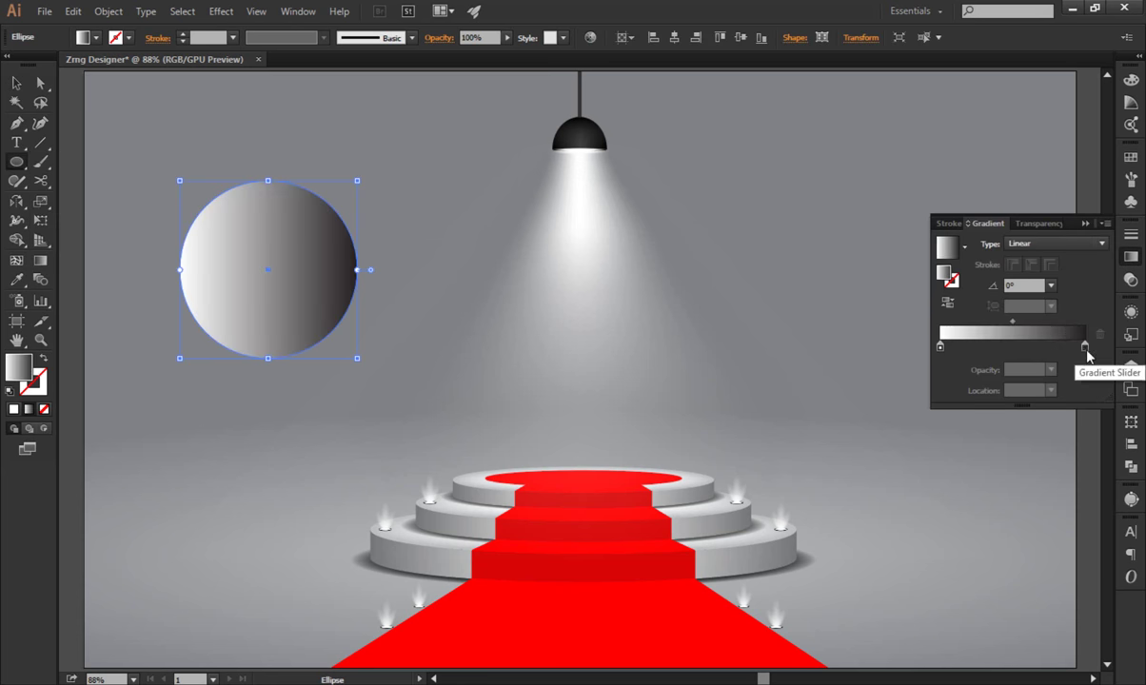
pyautogui.doubleClick(1083, 347)
pyautogui.click(912, 488)
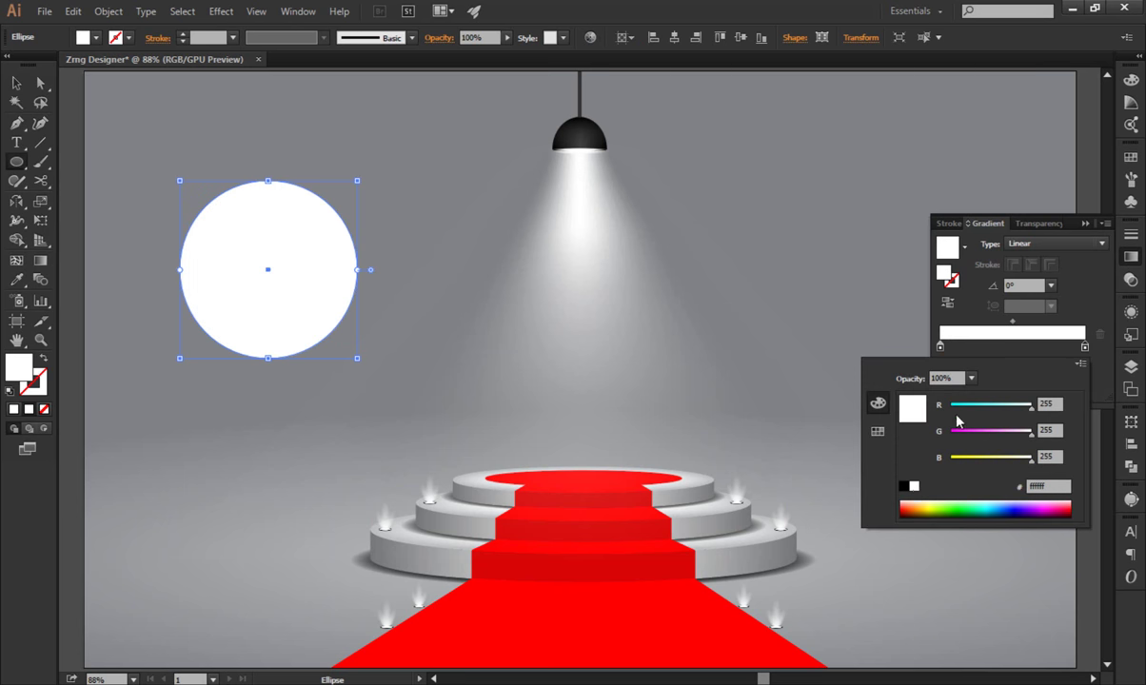
pyautogui.click(971, 378)
pyautogui.click(943, 390)
pyautogui.click(990, 277)
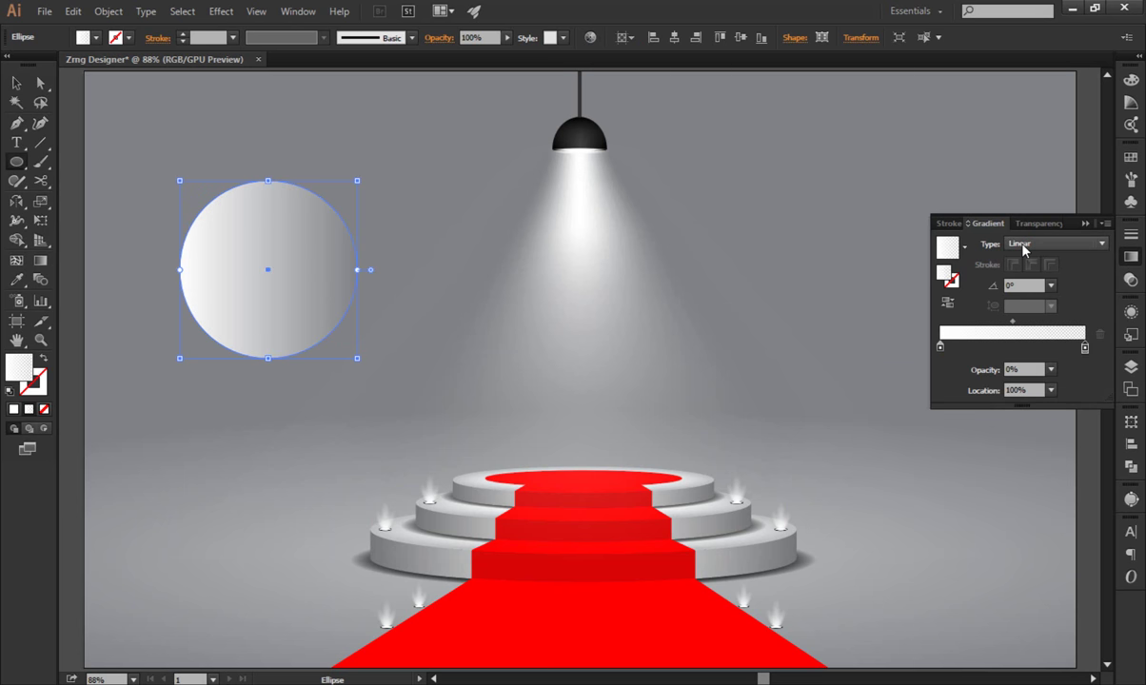
# Make the circle's gradient radial and shift its midpoint to shrink the white core.
pyautogui.click(1028, 244)
pyautogui.click(1023, 269)
pyautogui.click(1131, 257)
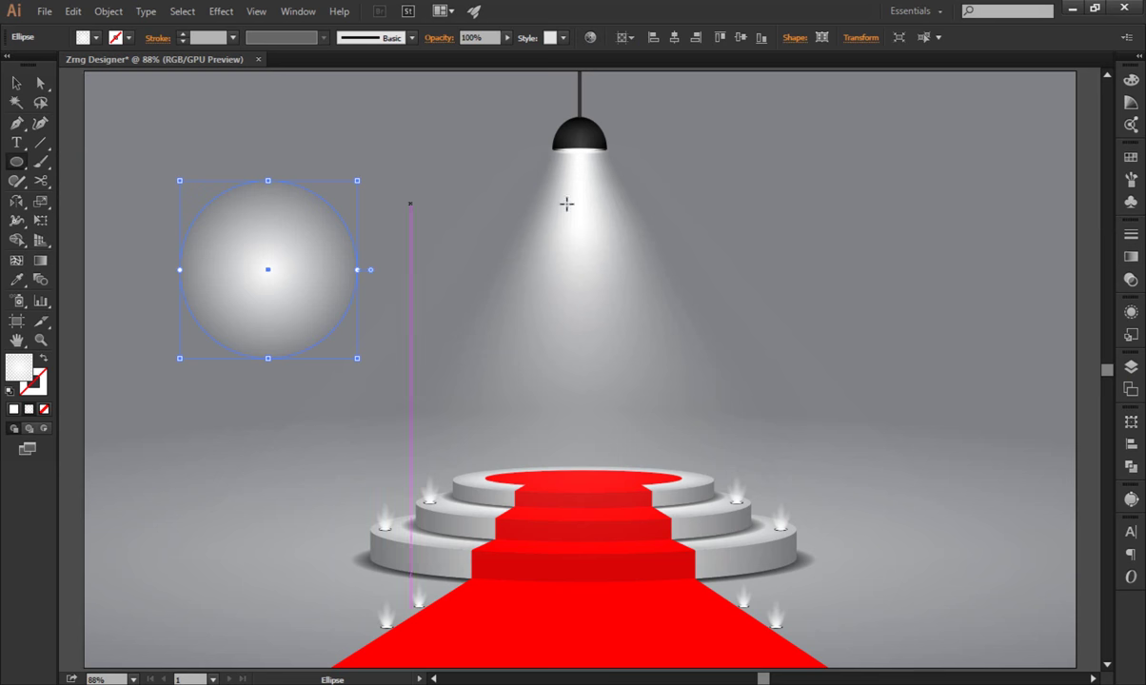
pyautogui.click(1130, 257)
pyautogui.moveTo(1012, 325)
pyautogui.mouseDown()
pyautogui.moveTo(1048, 325)
pyautogui.moveTo(1035, 345)
pyautogui.moveTo(1063, 322)
pyautogui.moveTo(1007, 348)
pyautogui.mouseUp()
pyautogui.click(940, 348)
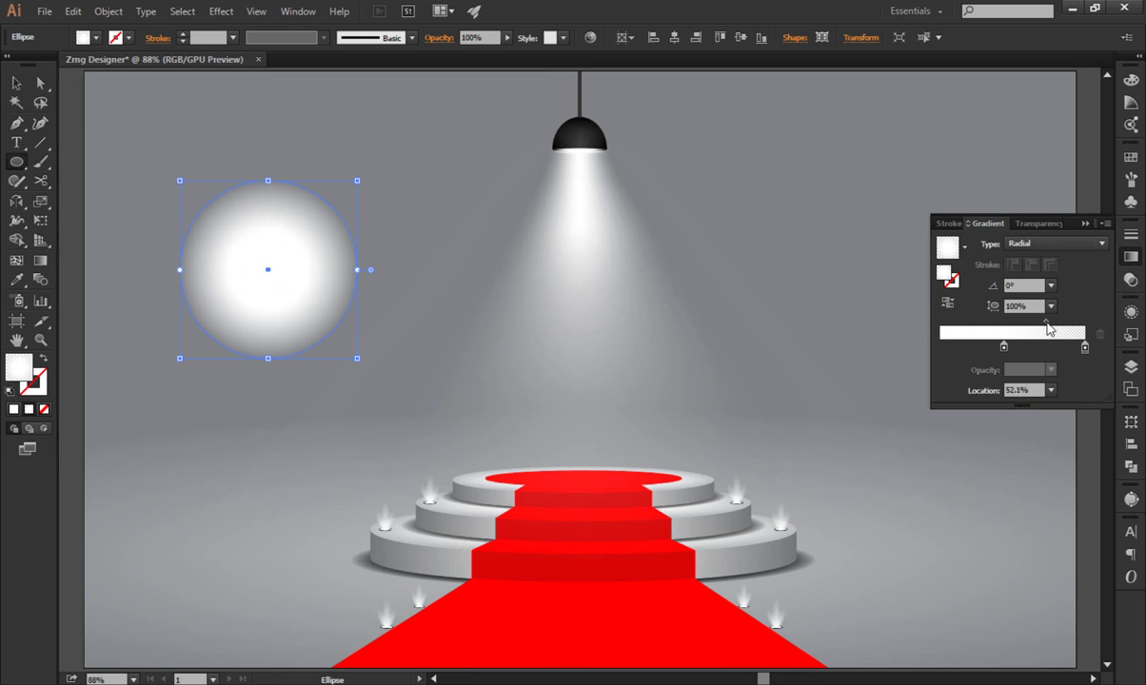
pyautogui.moveTo(1049, 328); pyautogui.dragTo(1039, 328)
pyautogui.click(1136, 259)
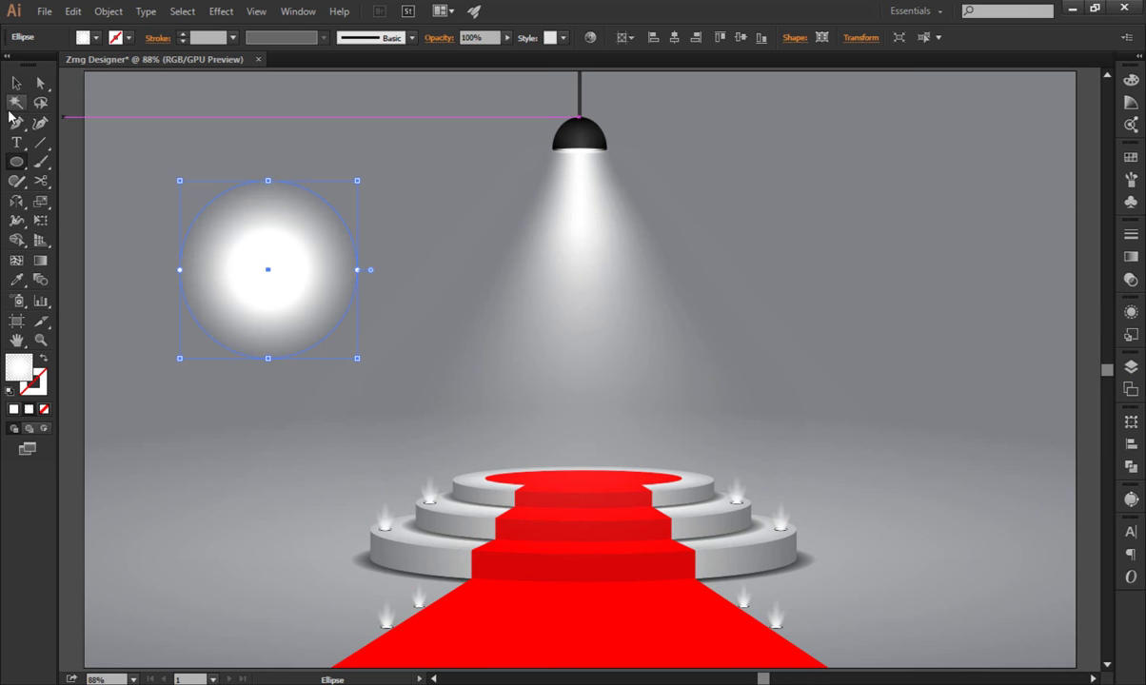
# Shrink the glowing circle to a tiny dot about 0.361 × 0.361 cm.
pyautogui.click(16, 84)
pyautogui.click(105, 95)
pyautogui.click(298, 238)
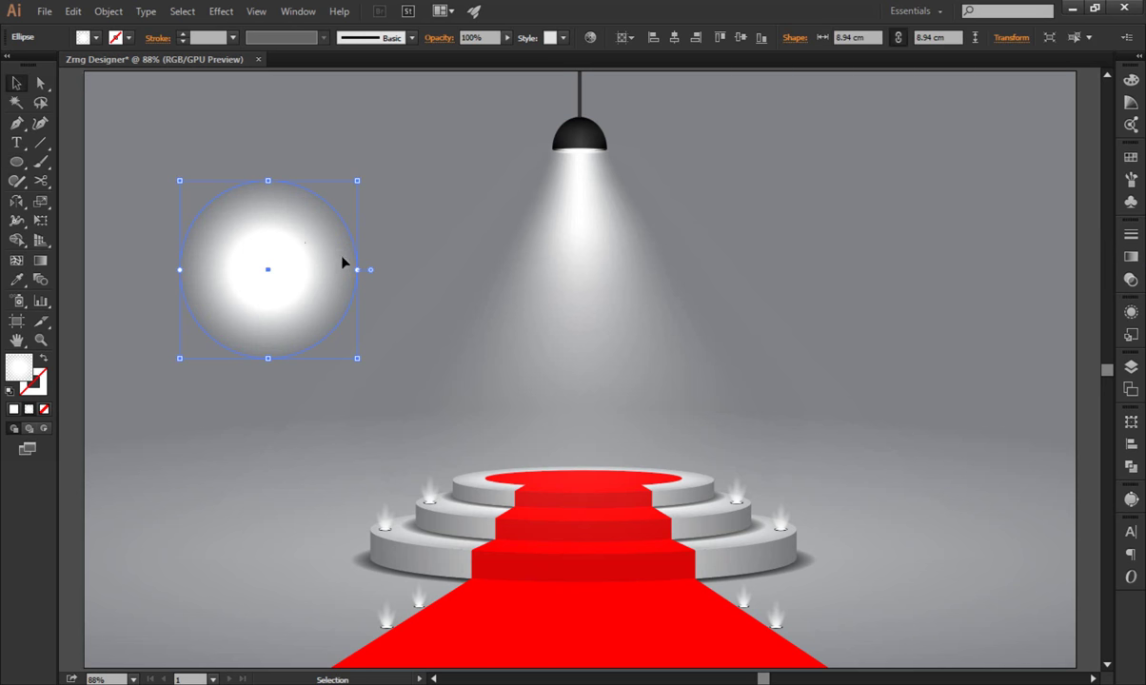
pyautogui.moveTo(357, 273)
pyautogui.mouseDown()
pyautogui.moveTo(269, 266)
pyautogui.moveTo(151, 328)
pyautogui.mouseUp()
pyautogui.click(242, 333)
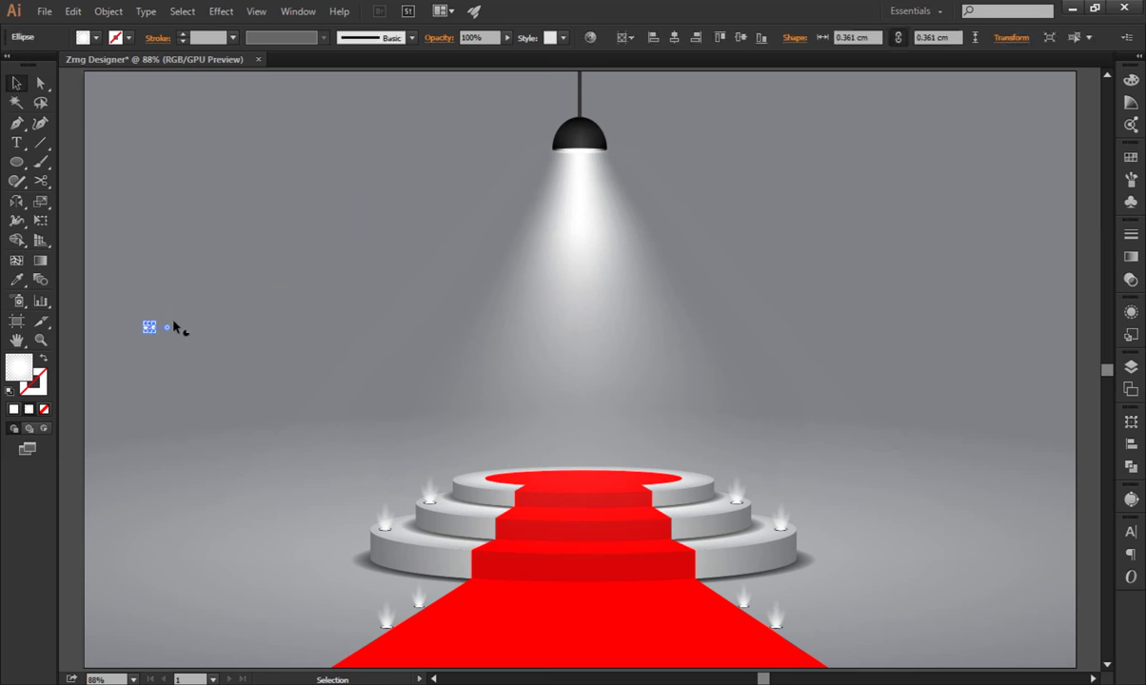
# Nudge the dot's transparent stop inward and move its white stop to about 40%.
pyautogui.click(826, 326)
pyautogui.click(1131, 200)
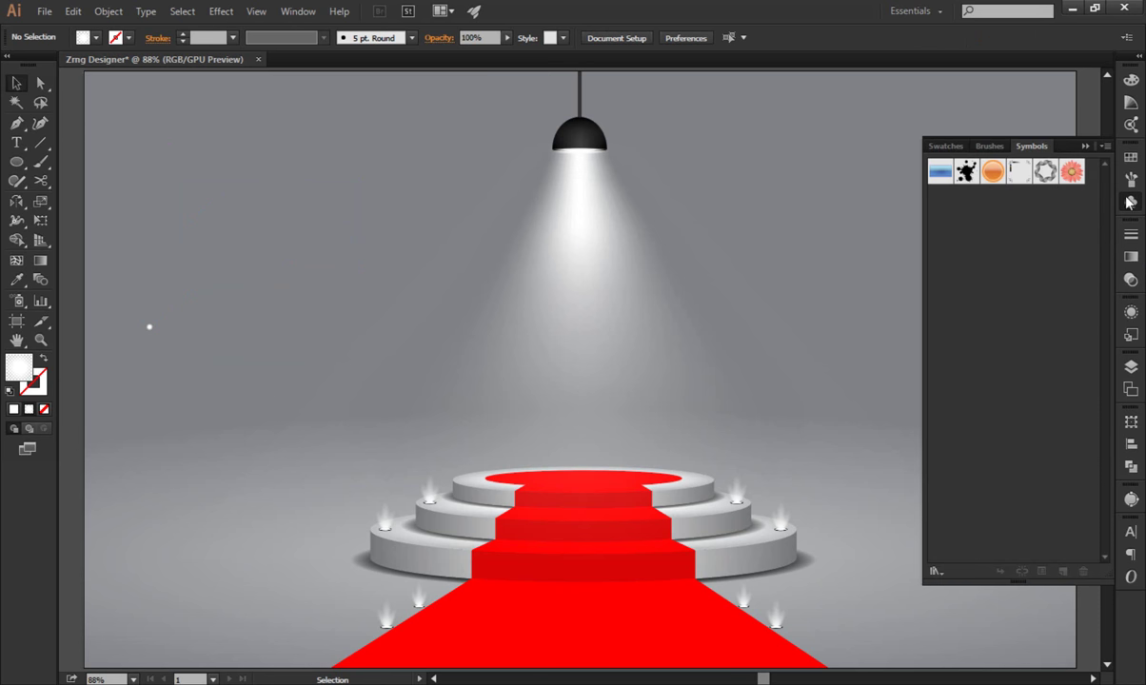
pyautogui.scroll(3, 147, 331)
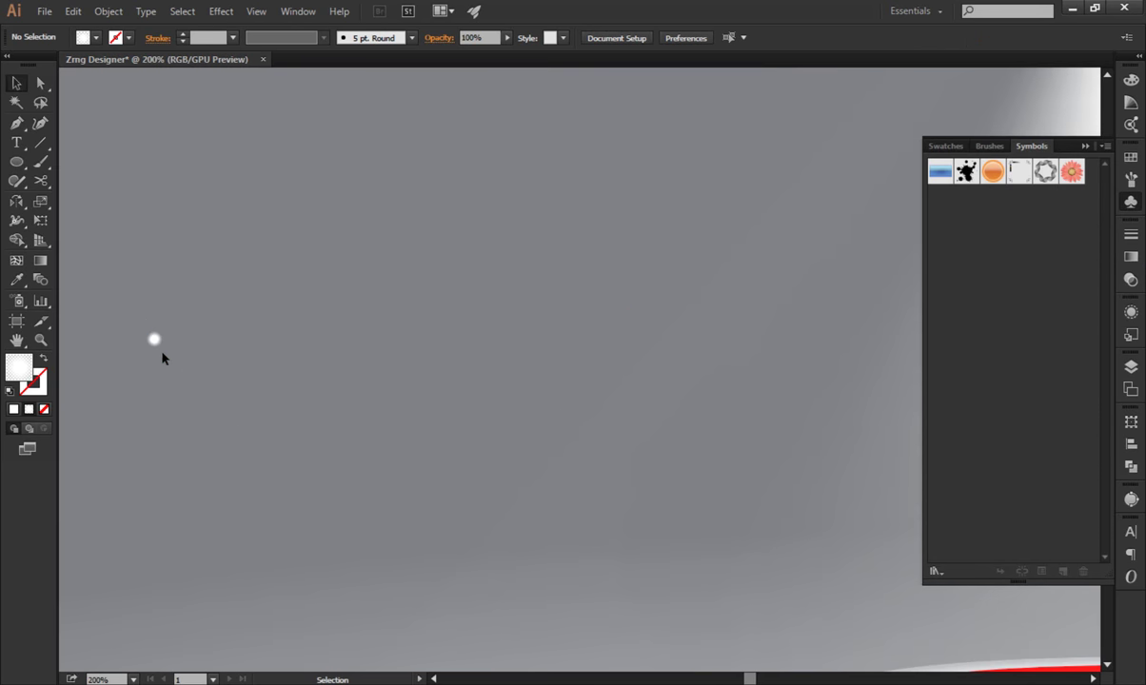
pyautogui.scroll(3, 158, 343)
pyautogui.click(154, 344)
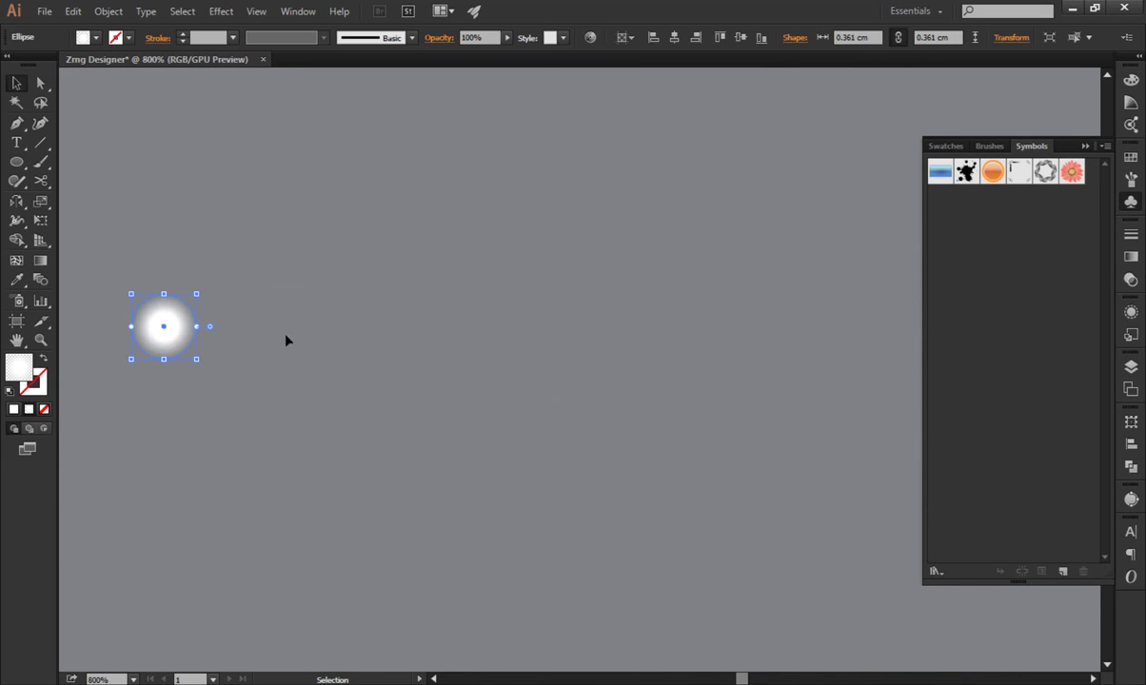
pyautogui.click(1131, 257)
pyautogui.moveTo(1084, 349); pyautogui.dragTo(1076, 350)
pyautogui.moveTo(1004, 345); pyautogui.dragTo(997, 346)
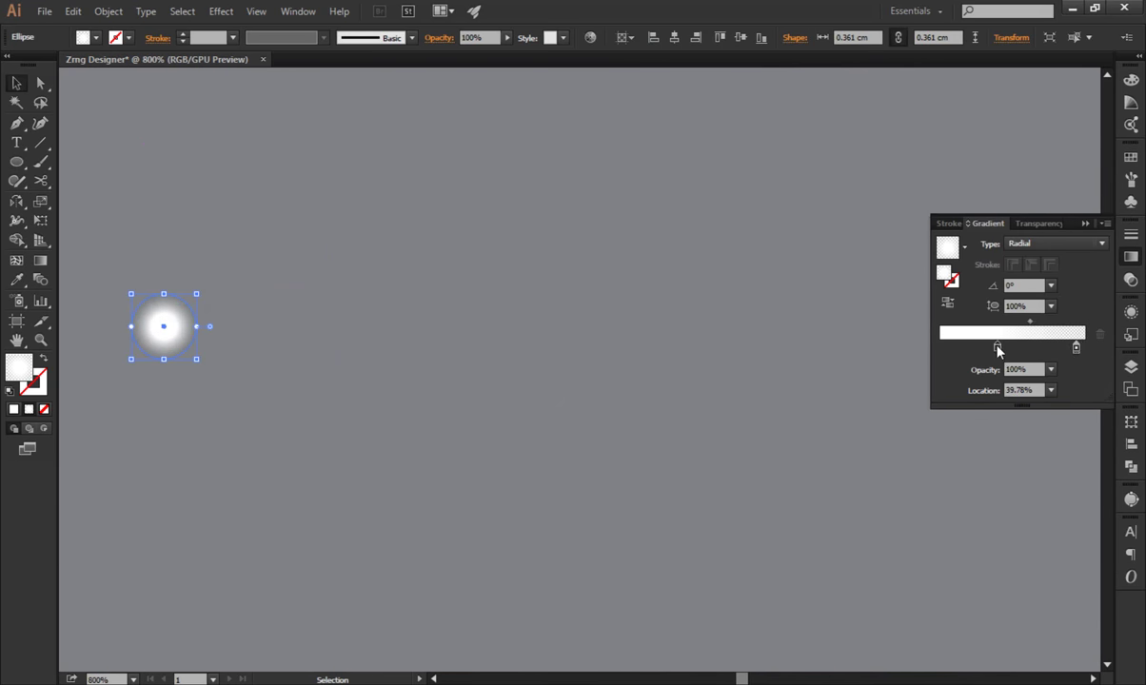
pyautogui.click(1130, 259)
pyautogui.click(150, 143)
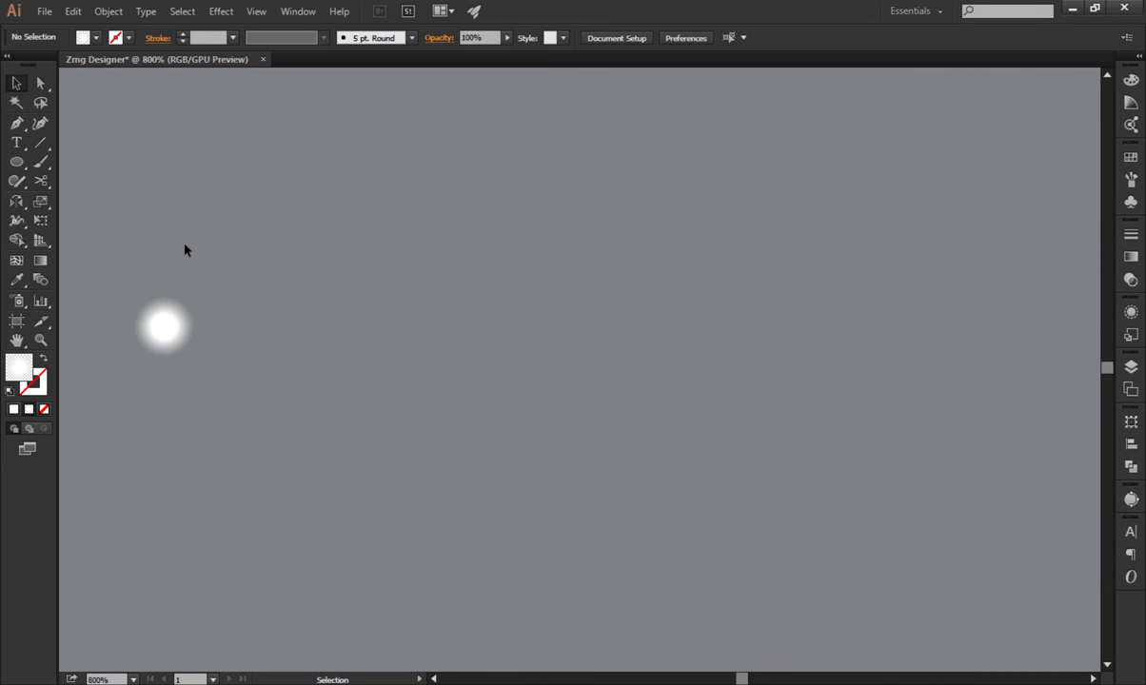
# Save the glowing dot as a new symbol.
pyautogui.scroll(-2, 181, 297)
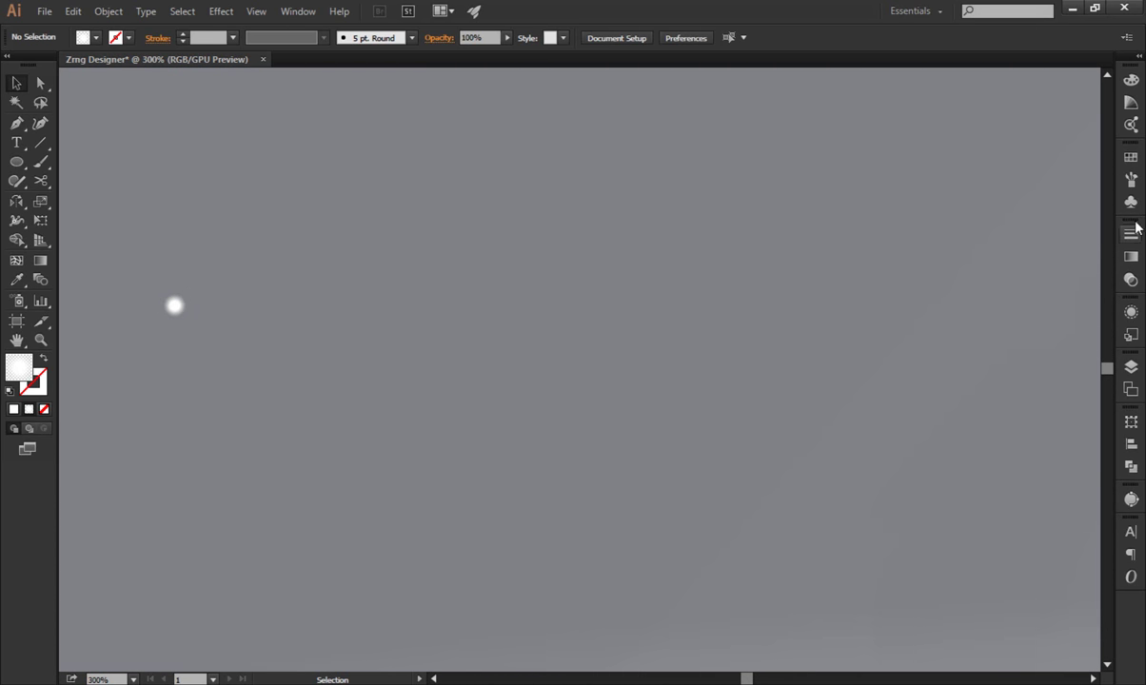
pyautogui.click(1131, 202)
pyautogui.click(174, 305)
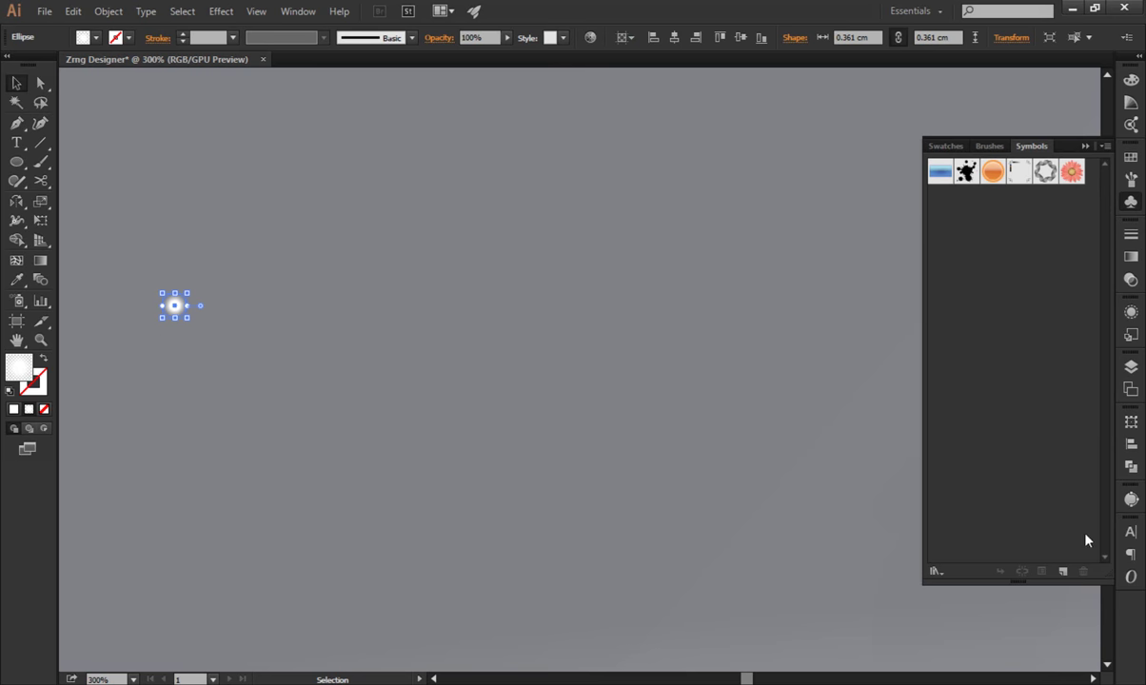
pyautogui.click(1062, 572)
pyautogui.click(583, 497)
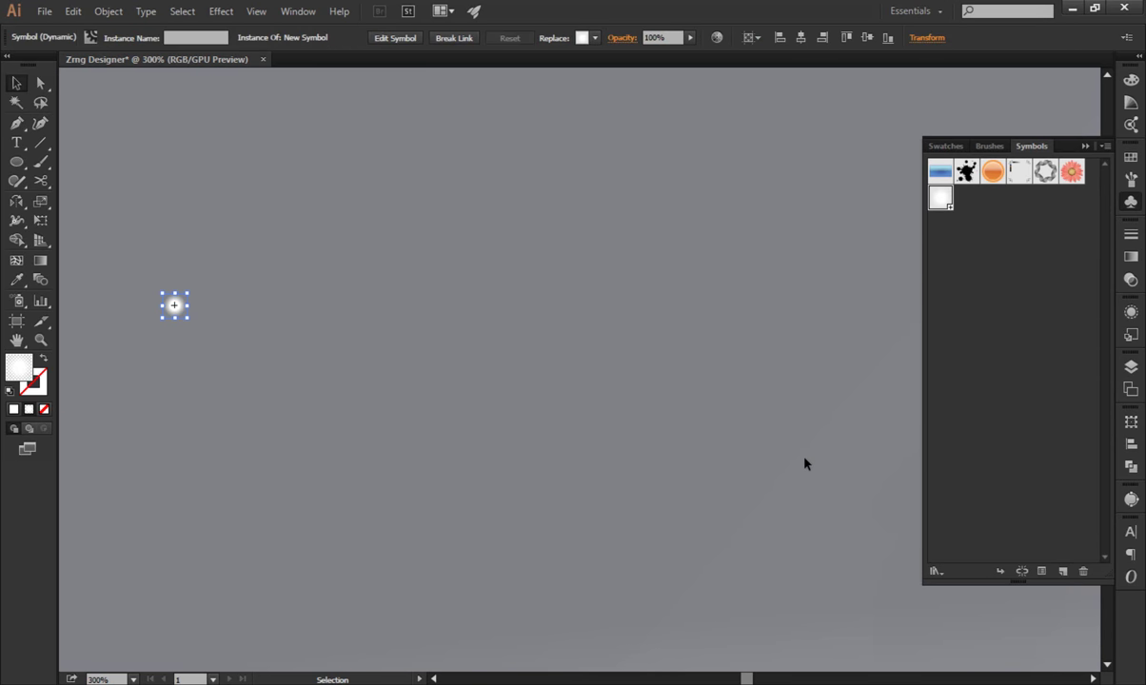
pyautogui.click(1131, 201)
# Fit the artboard and move the dot symbol to the artboard's upper-left.
pyautogui.hotkey('ctrl', '0')
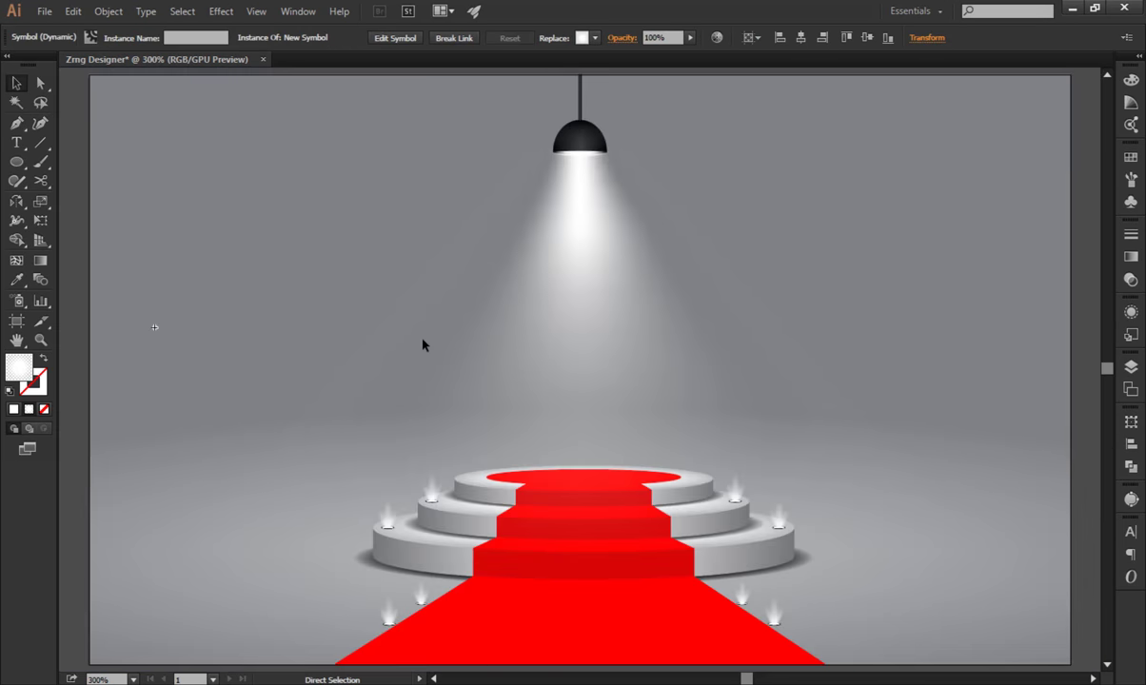
pyautogui.click(256, 364)
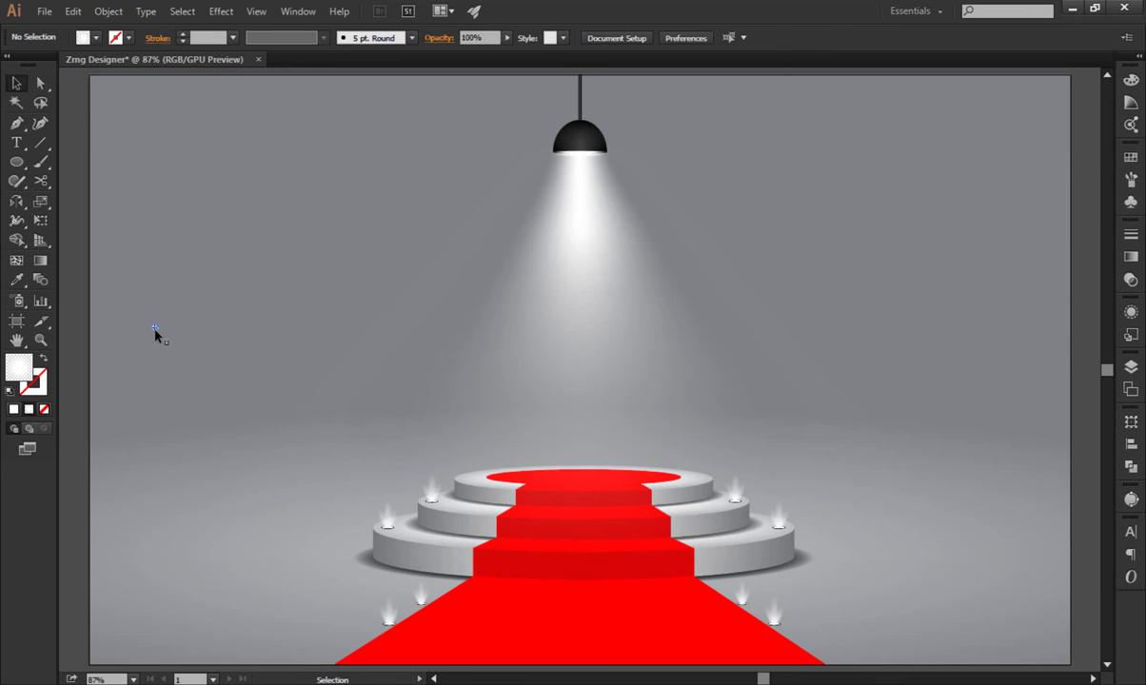
pyautogui.moveTo(155, 330); pyautogui.dragTo(121, 121)
# Spray dot-symbol sparkles down the spotlight beam toward the podium.
pyautogui.click(160, 190)
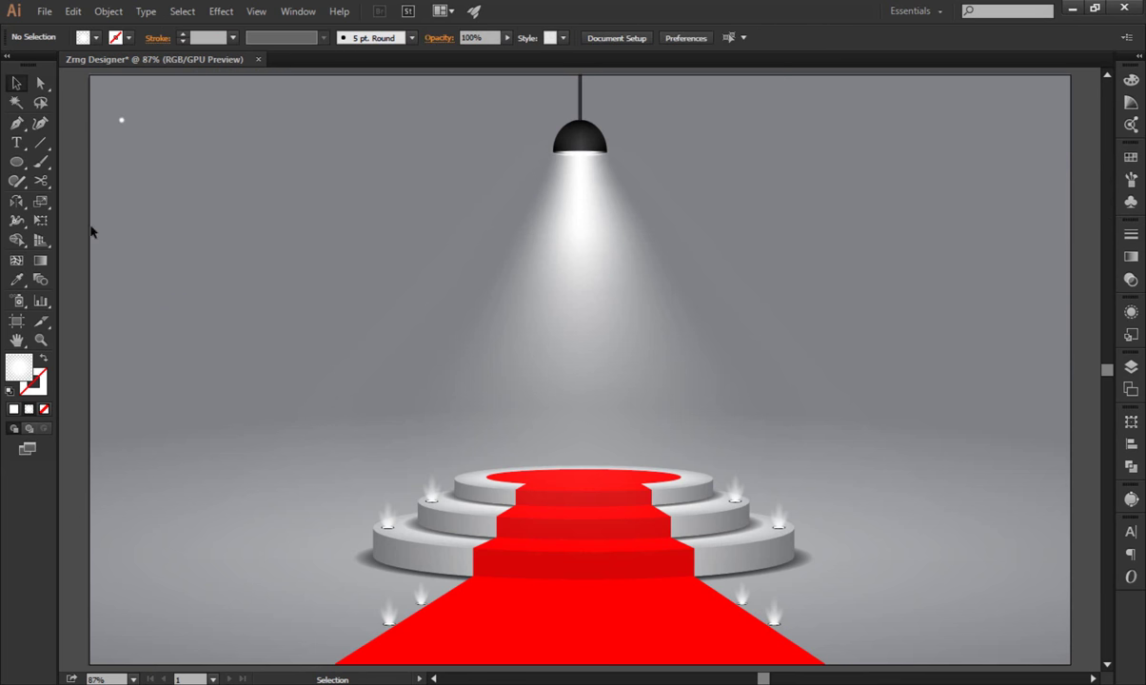
pyautogui.click(17, 300)
pyautogui.moveTo(582, 176); pyautogui.dragTo(644, 407)
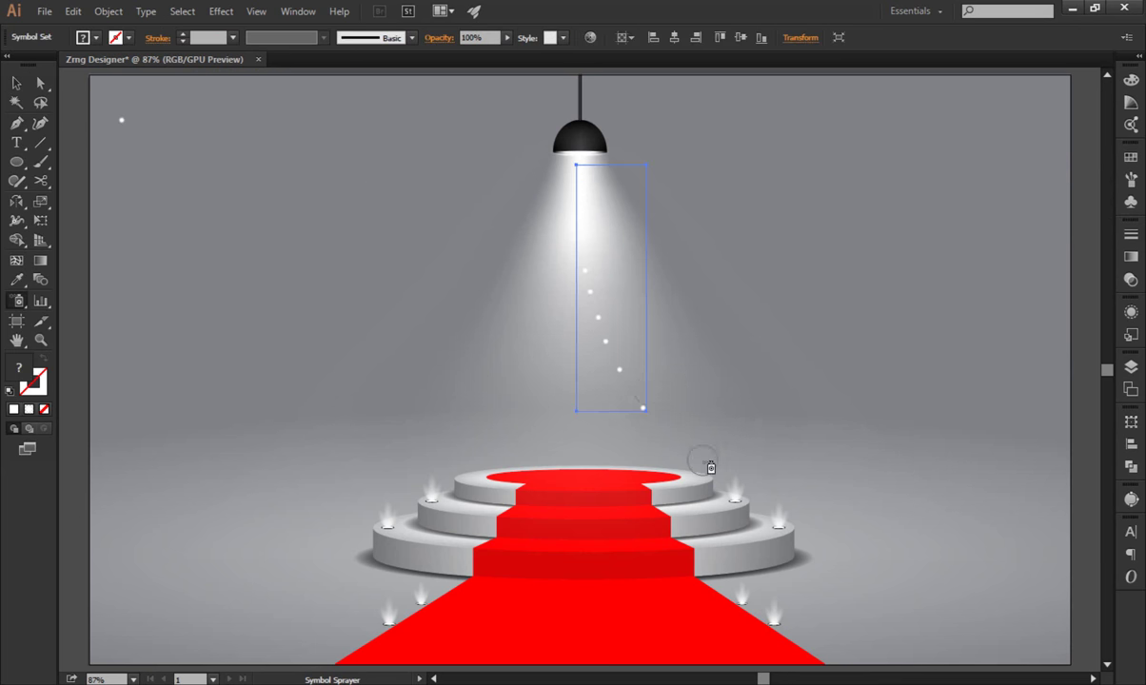
pyautogui.moveTo(562, 317); pyautogui.dragTo(606, 384)
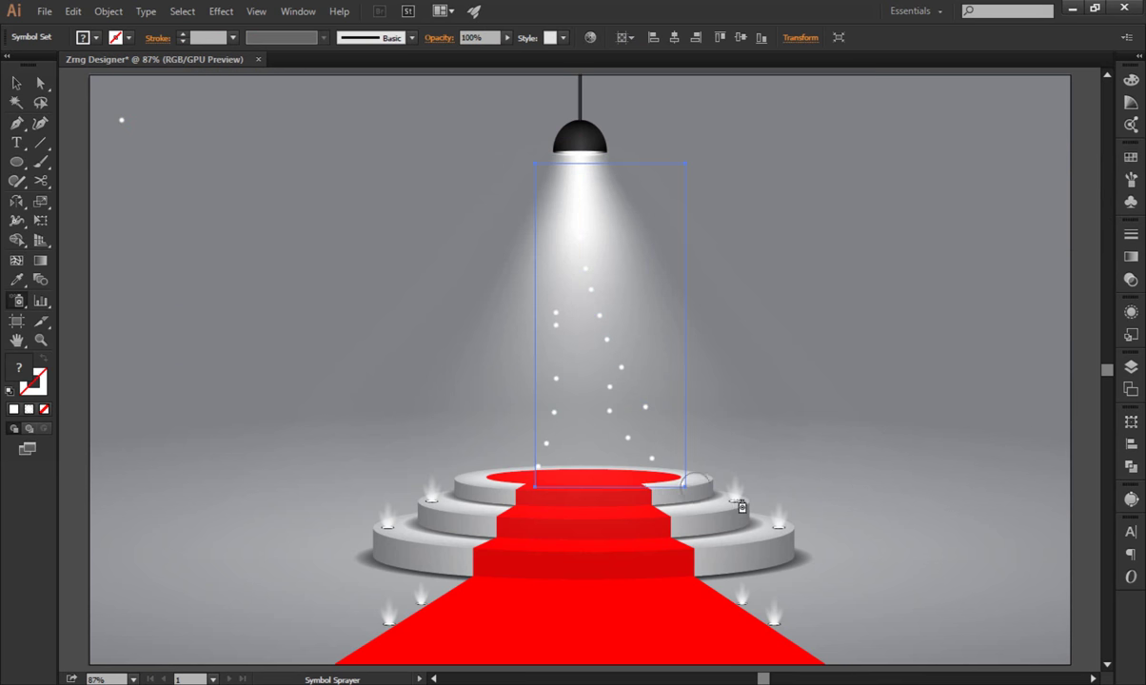
# Scale the sparkle set into a narrower cluster and nudge it to centre in the beam.
pyautogui.click(17, 83)
pyautogui.click(598, 427)
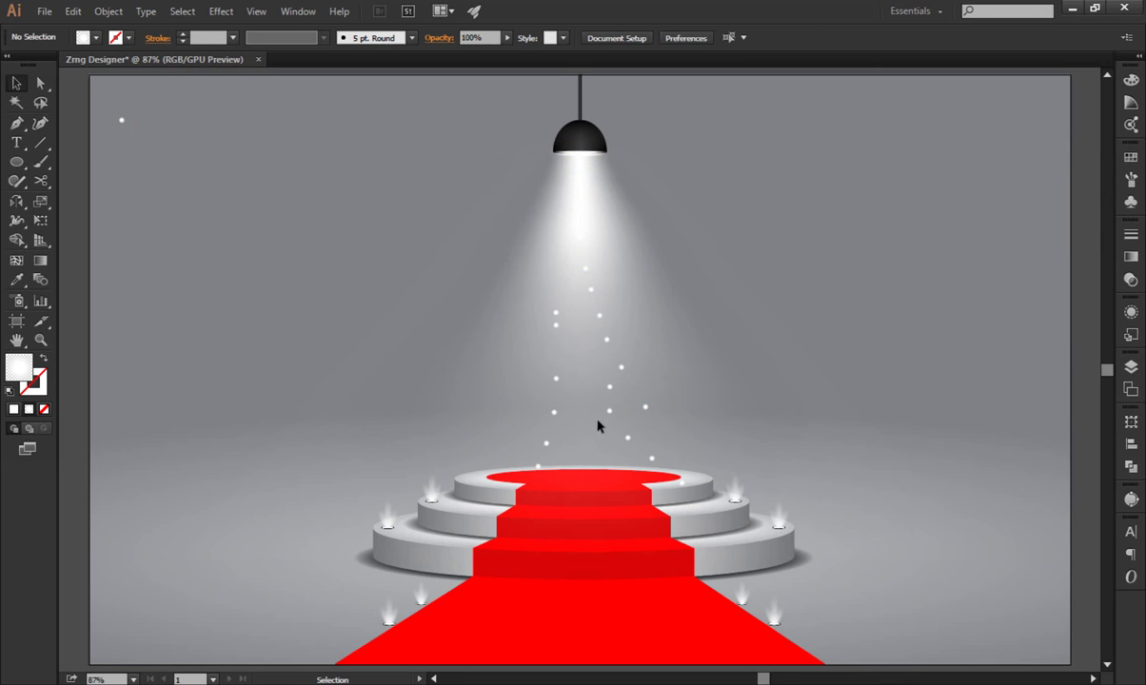
pyautogui.press('Up')
pyautogui.press('Up')
pyautogui.press('Up')
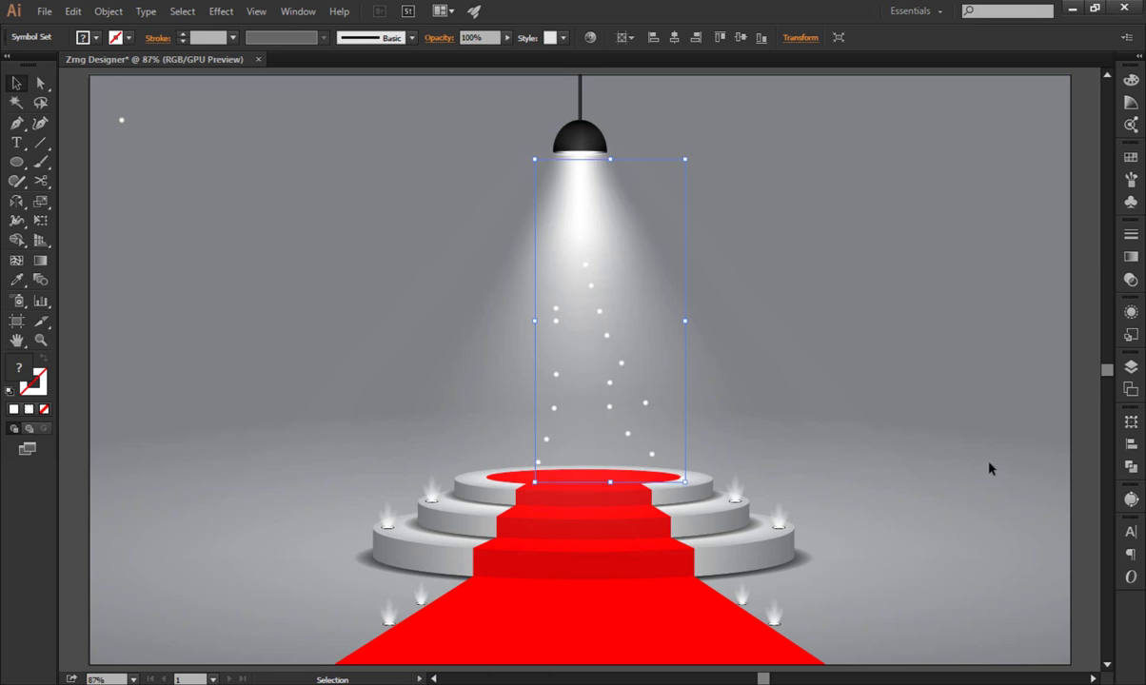
pyautogui.press('Up')
pyautogui.press('Up')
pyautogui.press('Up')
pyautogui.press('Up')
pyautogui.press('Up')
pyautogui.press('Up')
pyautogui.press('Up')
pyautogui.press('Up')
pyautogui.press('Up')
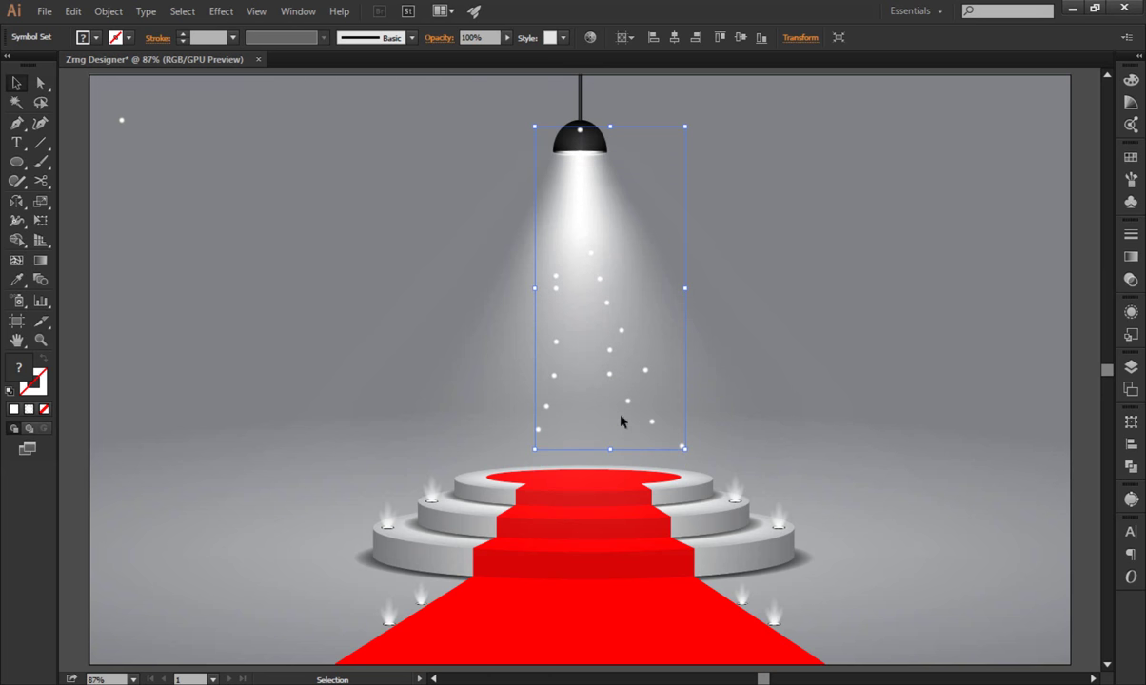
pyautogui.moveTo(610, 448); pyautogui.dragTo(610, 351)
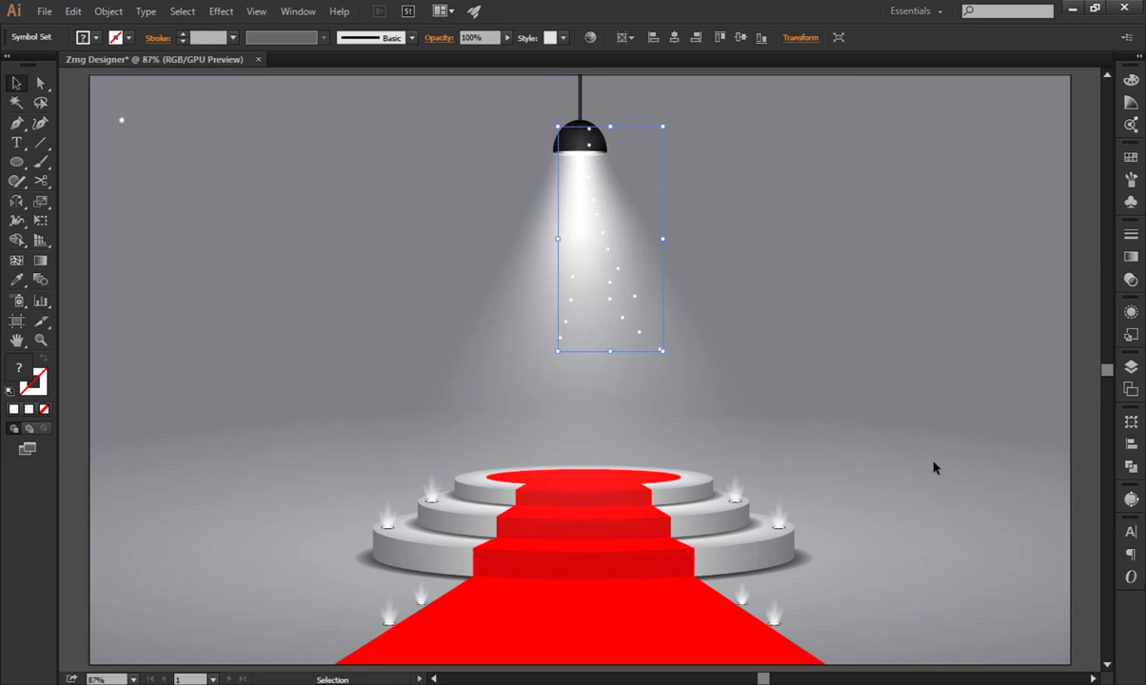
pyautogui.press('Left')
pyautogui.press('Left')
pyautogui.press('Left')
pyautogui.press('Left')
pyautogui.press('Left')
pyautogui.press('Left')
pyautogui.press('Down')
pyautogui.press('Down')
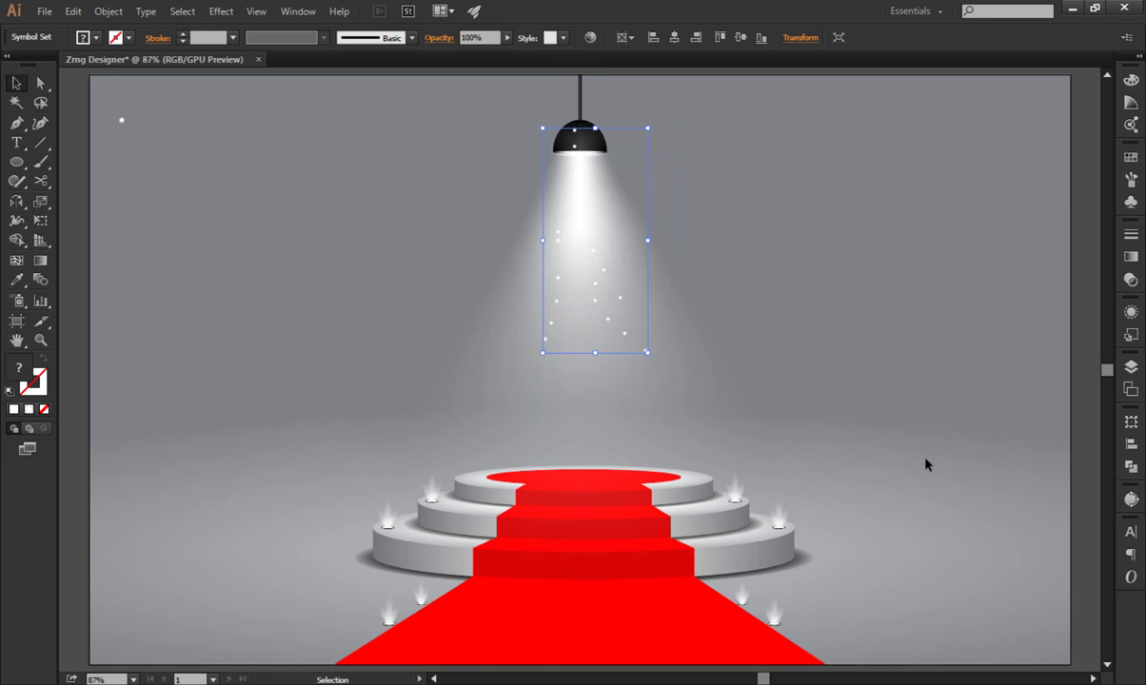
pyautogui.press('Down')
pyautogui.press('Down')
# Lower the sparkle set's opacity to 37%.
pyautogui.click(414, 38)
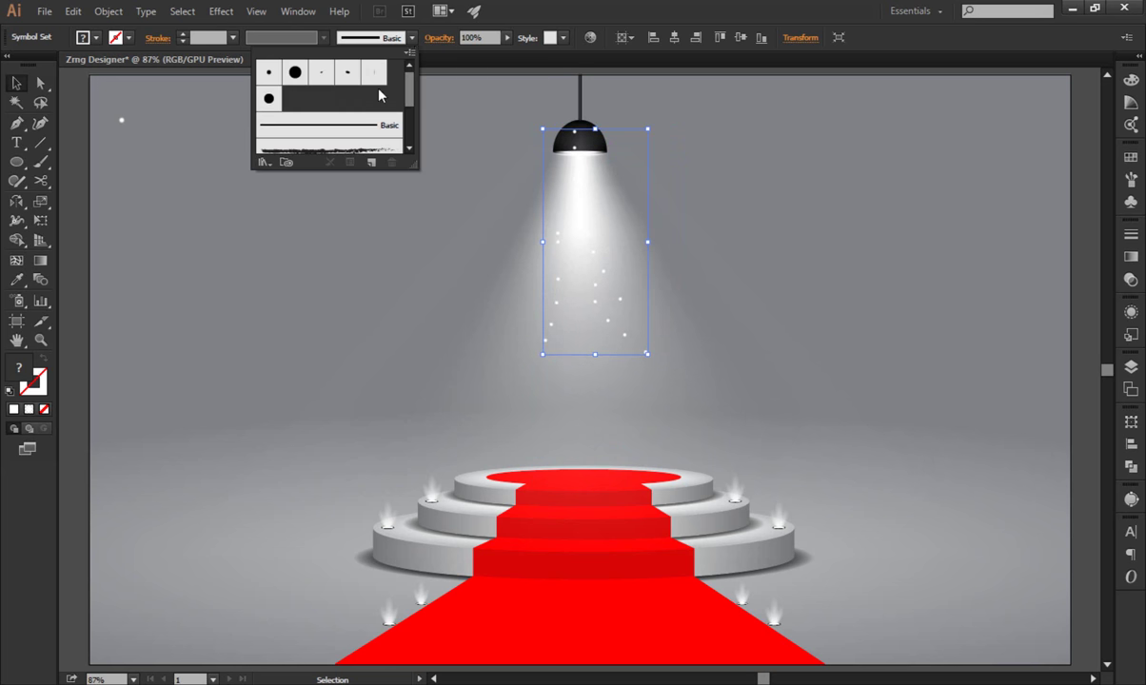
pyautogui.click(508, 38)
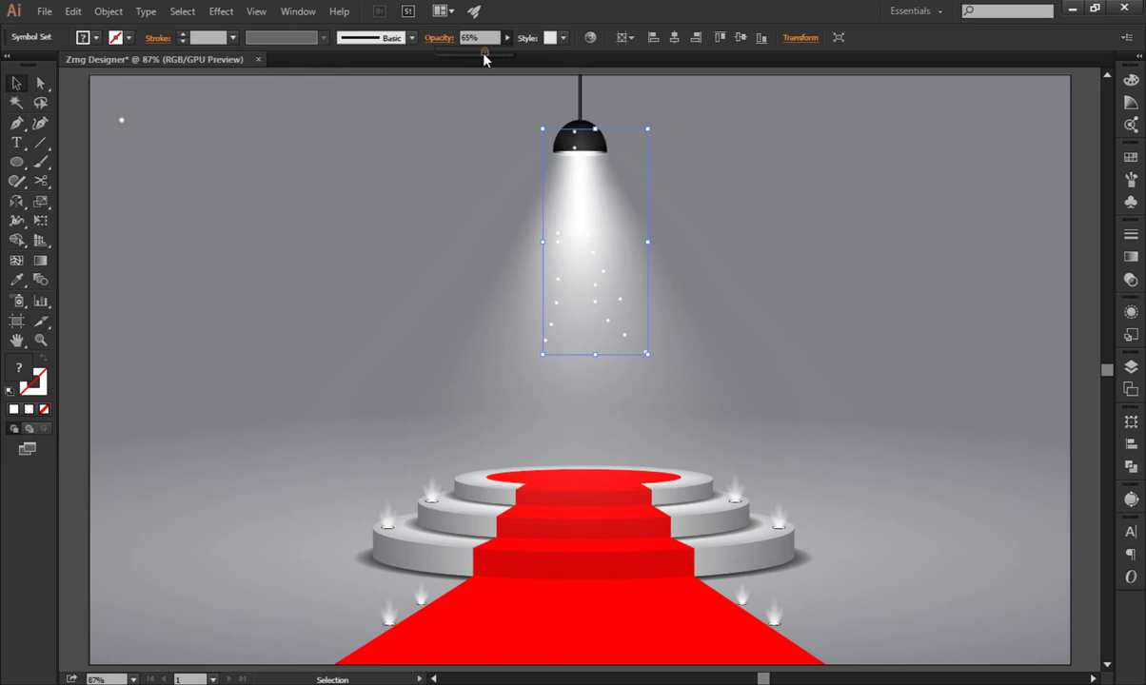
pyautogui.click(973, 313)
pyautogui.click(620, 341)
pyautogui.click(972, 268)
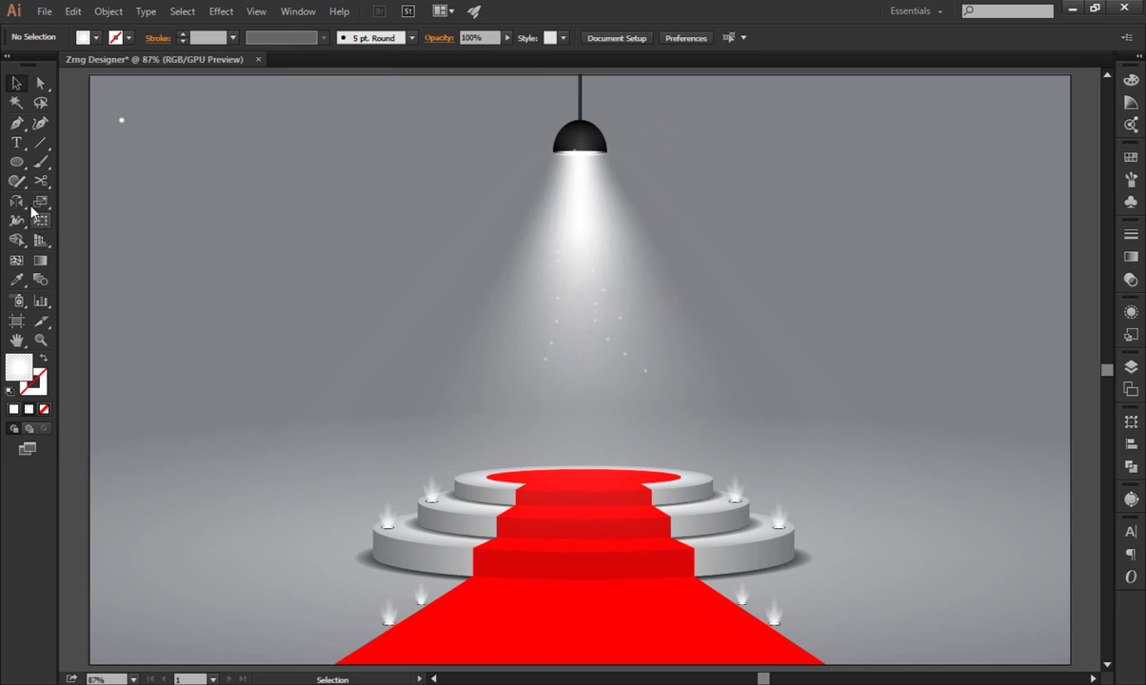
pyautogui.click(16, 162)
# Draw a circle whose gradient runs from a red centre stop to a transparent red outer stop.
pyautogui.moveTo(181, 216); pyautogui.dragTo(386, 420)
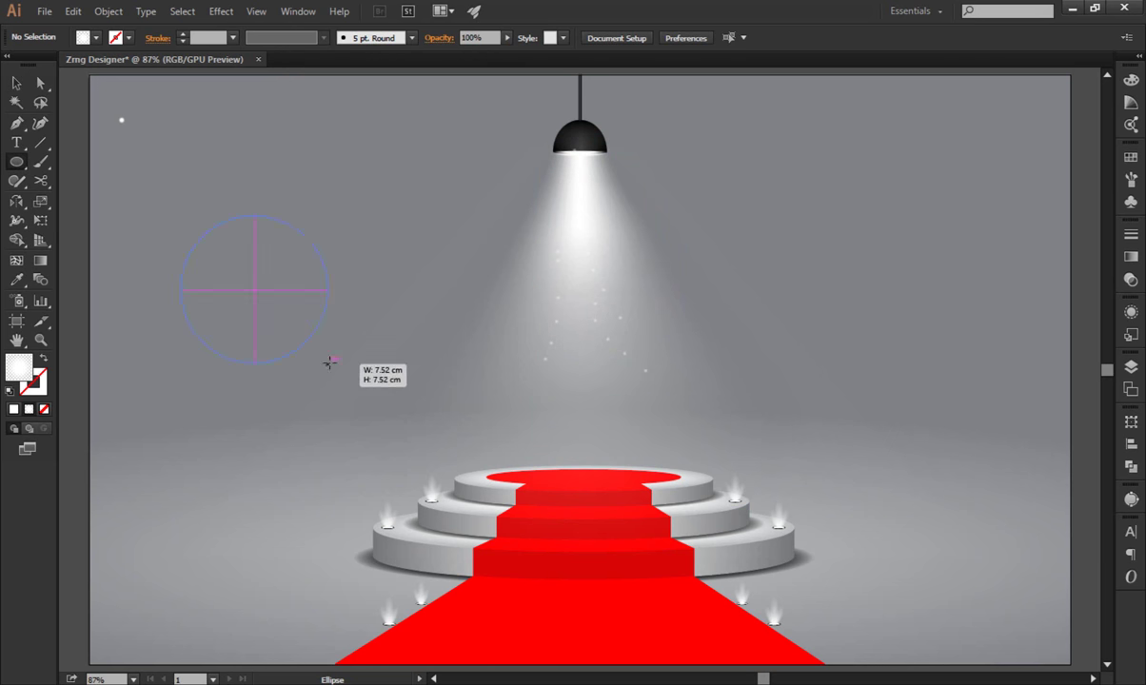
pyautogui.click(1133, 258)
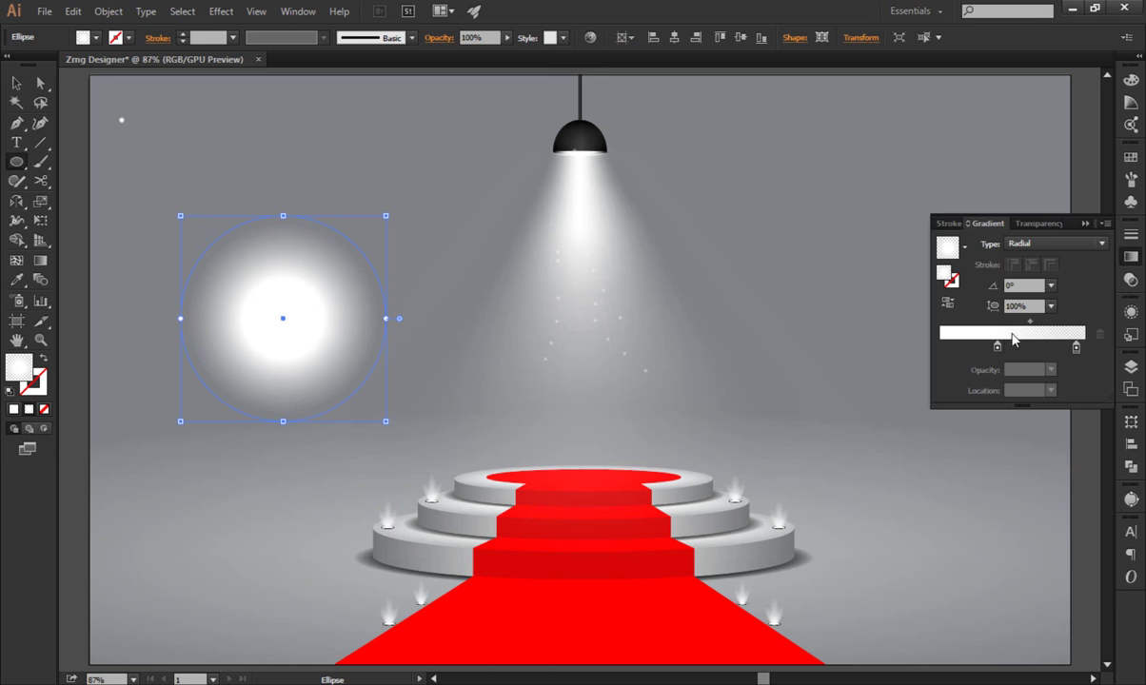
pyautogui.doubleClick(997, 347)
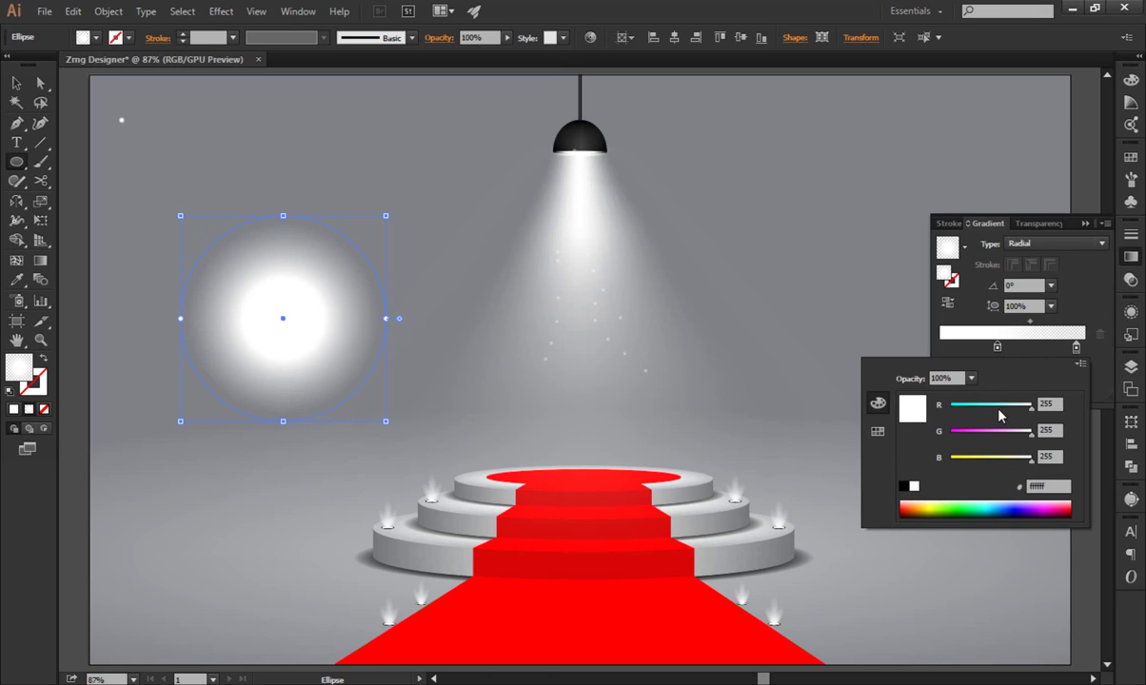
pyautogui.moveTo(1030, 407)
pyautogui.mouseDown()
pyautogui.moveTo(950, 406)
pyautogui.moveTo(951, 433)
pyautogui.mouseUp()
pyautogui.hotkey('ctrl', 'z')
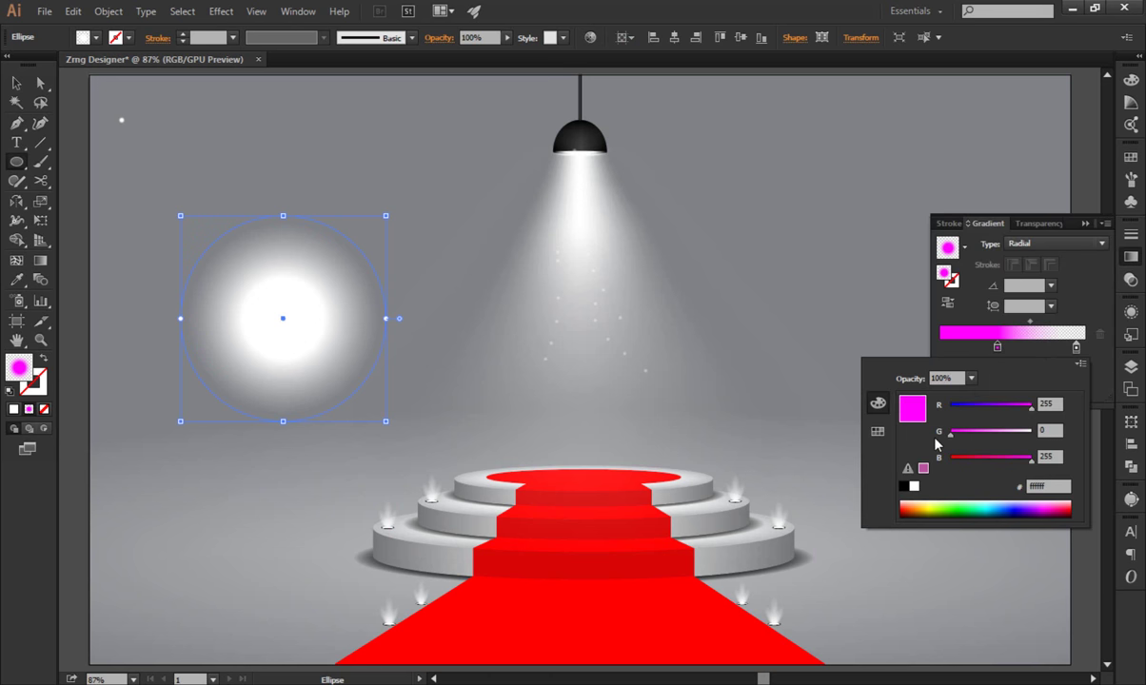
pyautogui.moveTo(1031, 458); pyautogui.dragTo(943, 459)
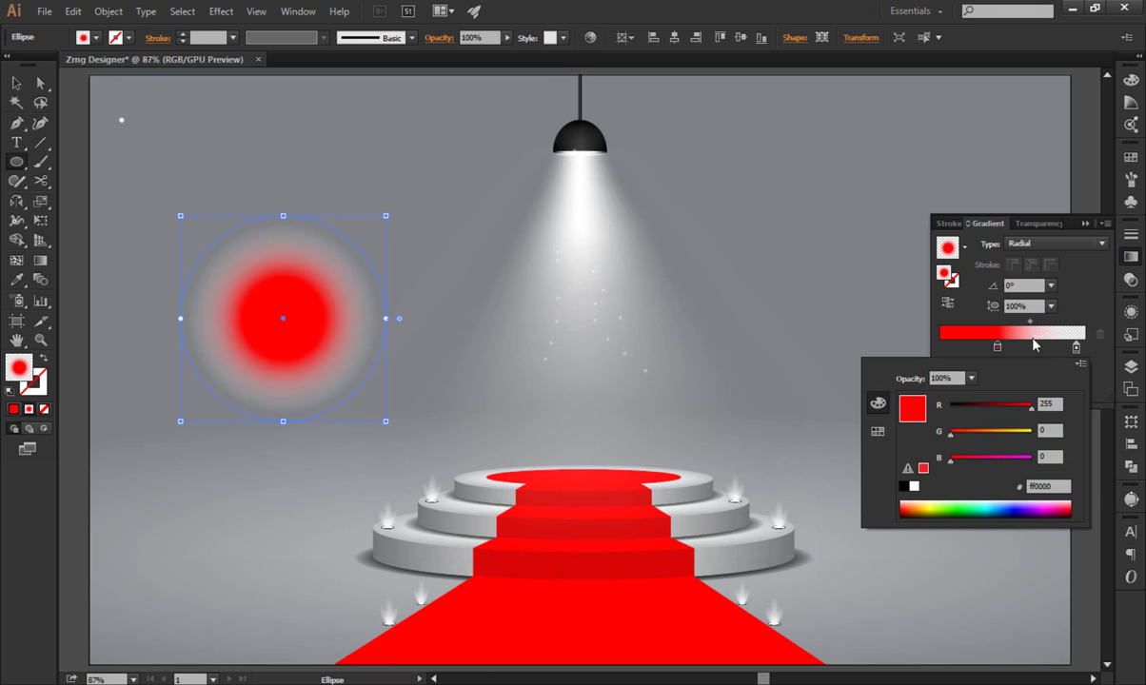
pyautogui.click(1077, 347)
pyautogui.moveTo(1030, 433); pyautogui.dragTo(951, 433)
pyautogui.moveTo(1031, 459); pyautogui.dragTo(950, 460)
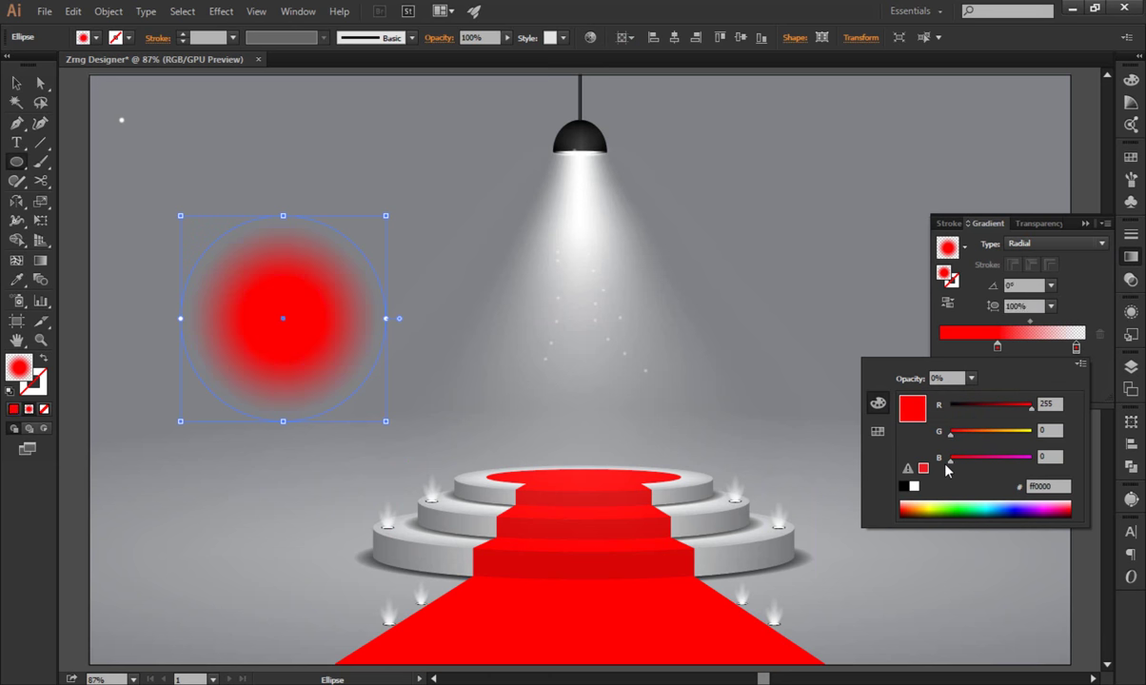
pyautogui.click(1130, 255)
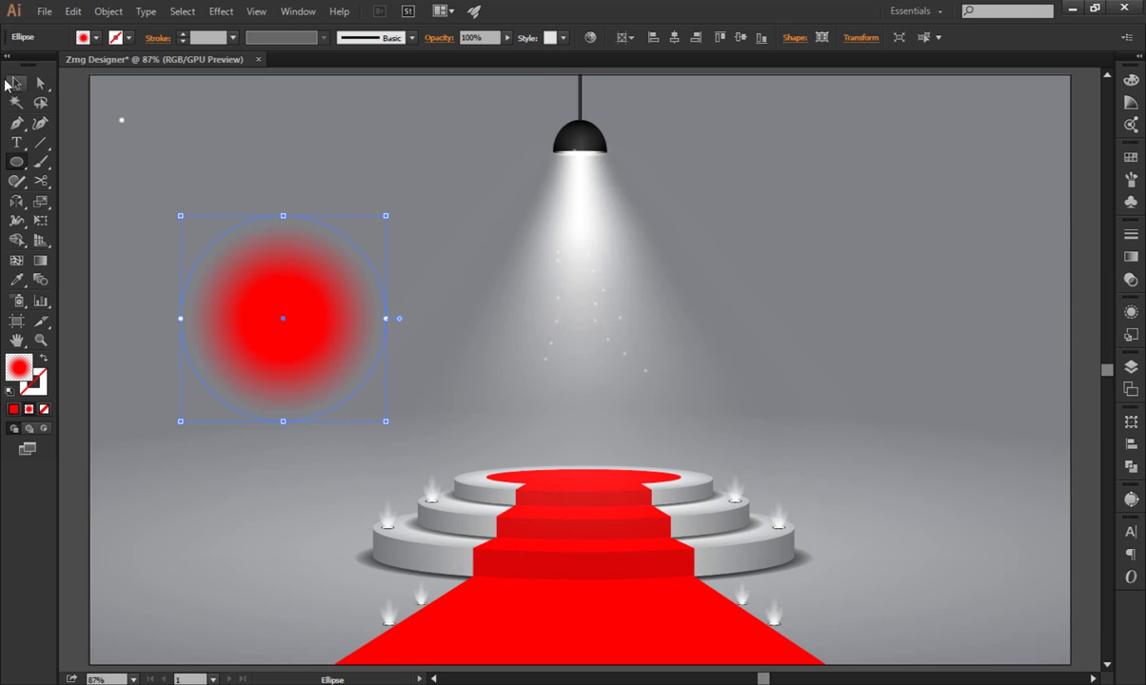
# Shrink the red circle to a tiny dot about 0.324 cm across.
pyautogui.click(23, 88)
pyautogui.click(122, 434)
pyautogui.click(204, 350)
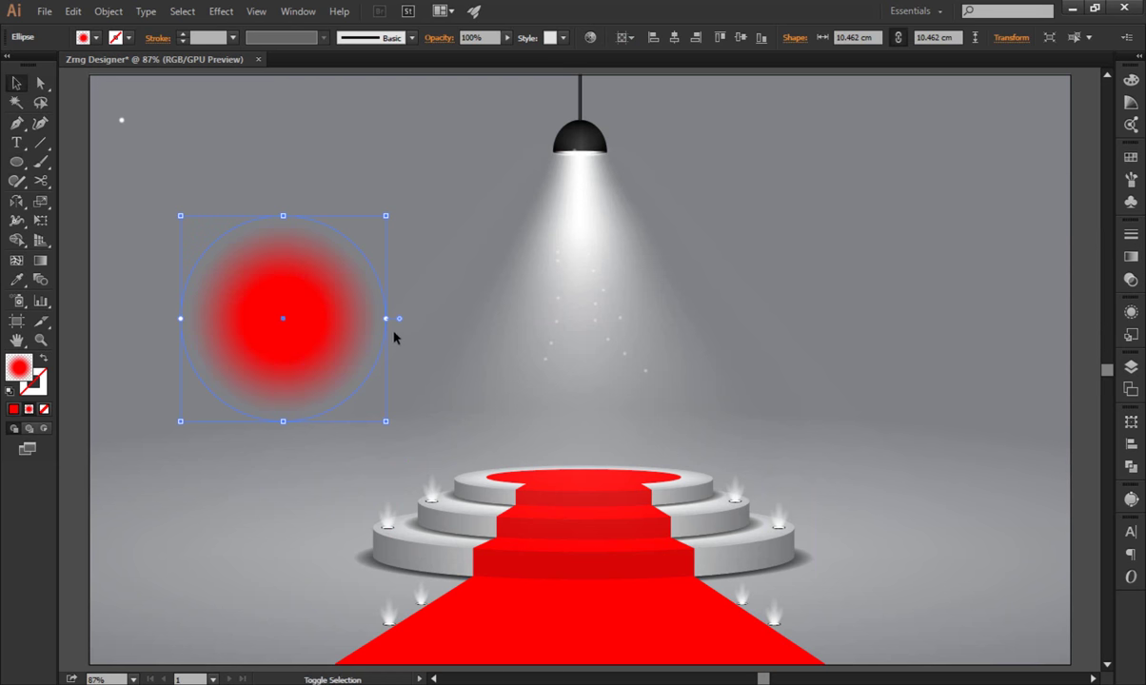
pyautogui.moveTo(385, 324)
pyautogui.mouseDown()
pyautogui.moveTo(284, 317)
pyautogui.moveTo(122, 145)
pyautogui.mouseUp()
pyautogui.click(284, 383)
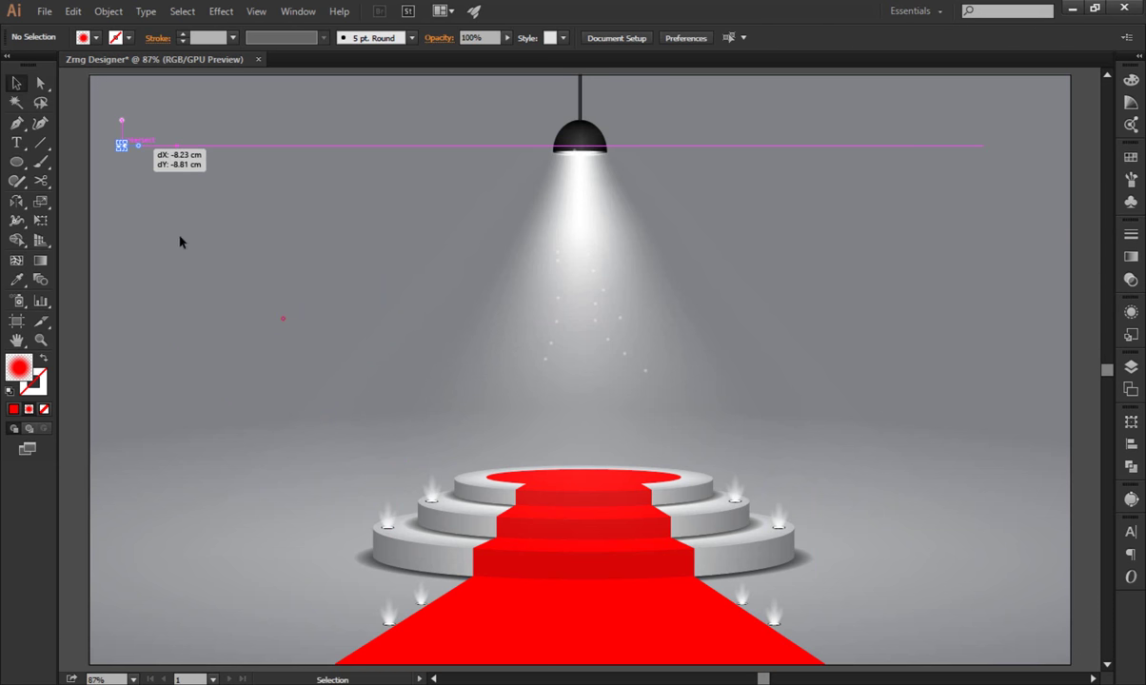
# Save the red dot as a new symbol.
pyautogui.click(1131, 201)
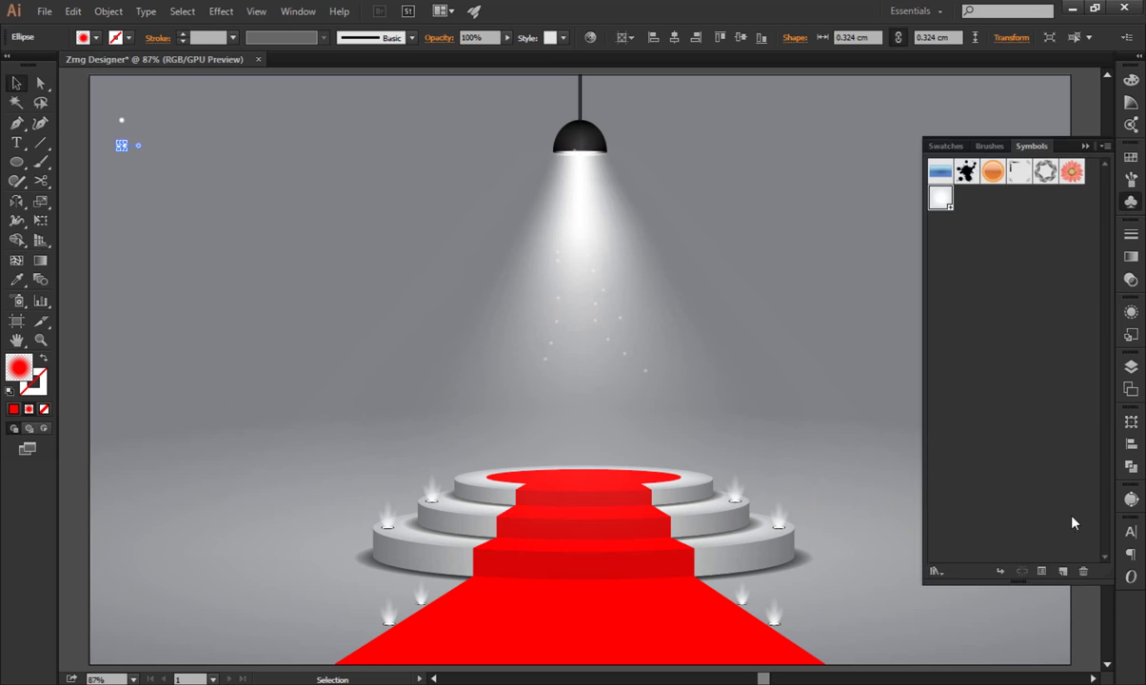
pyautogui.click(1062, 571)
pyautogui.click(563, 485)
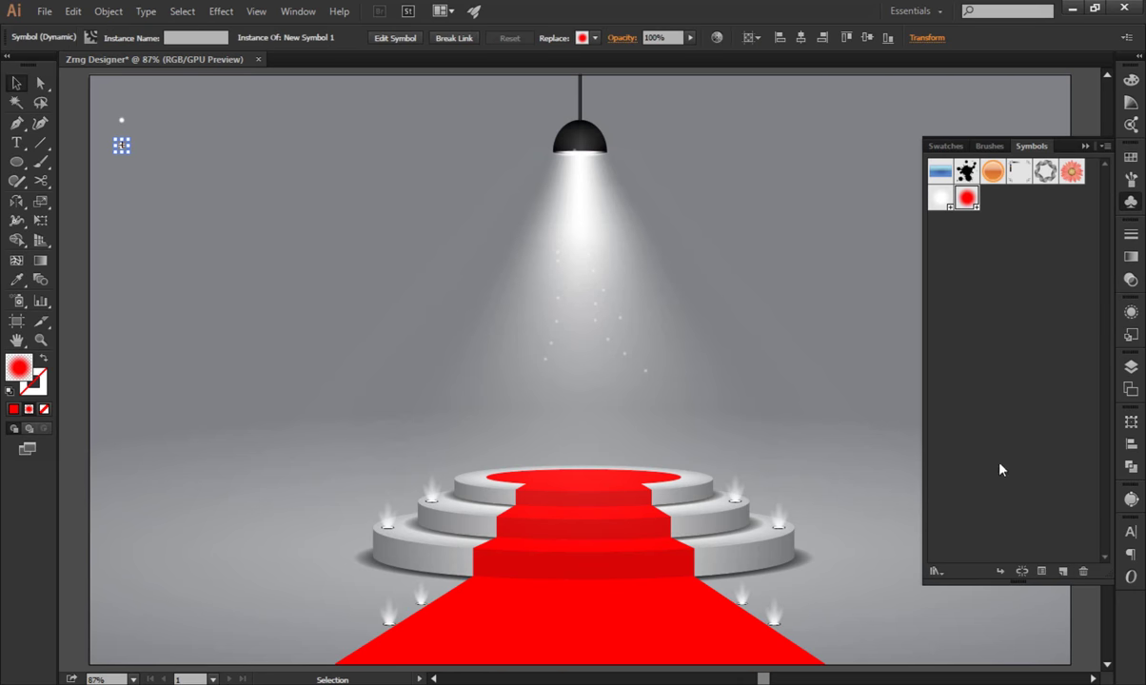
pyautogui.click(1131, 500)
pyautogui.scroll(-2, 762, 506)
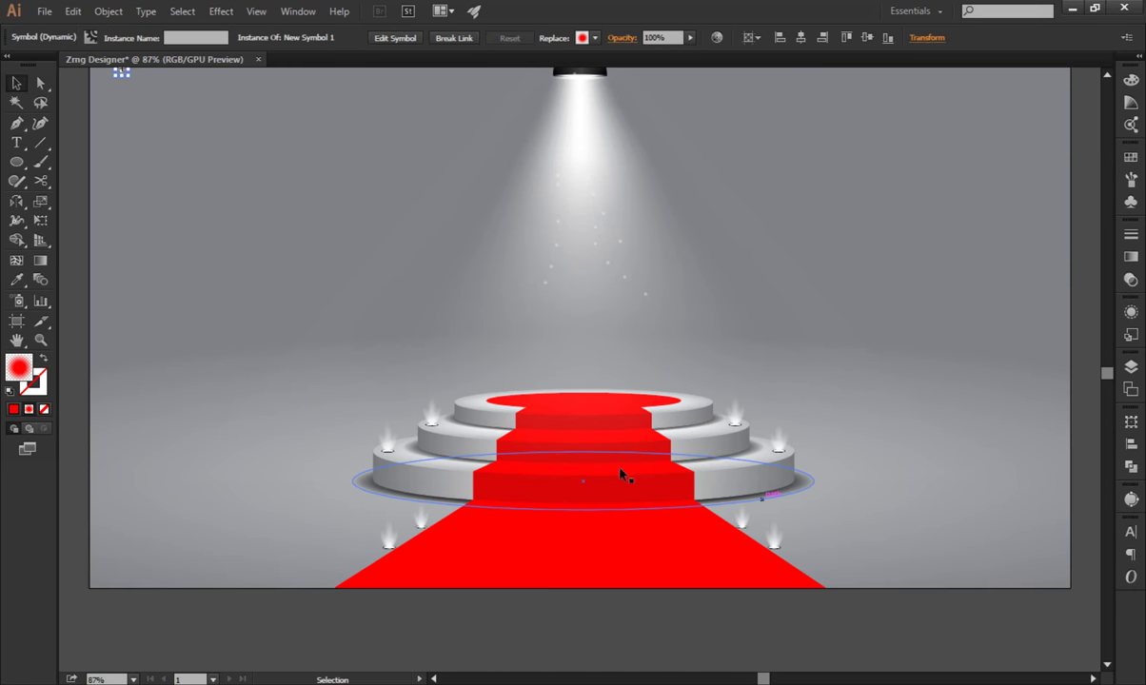
# Spray the red dot symbol along the carpet and podium steps.
pyautogui.click(16, 300)
pyautogui.scroll(1, 527, 529)
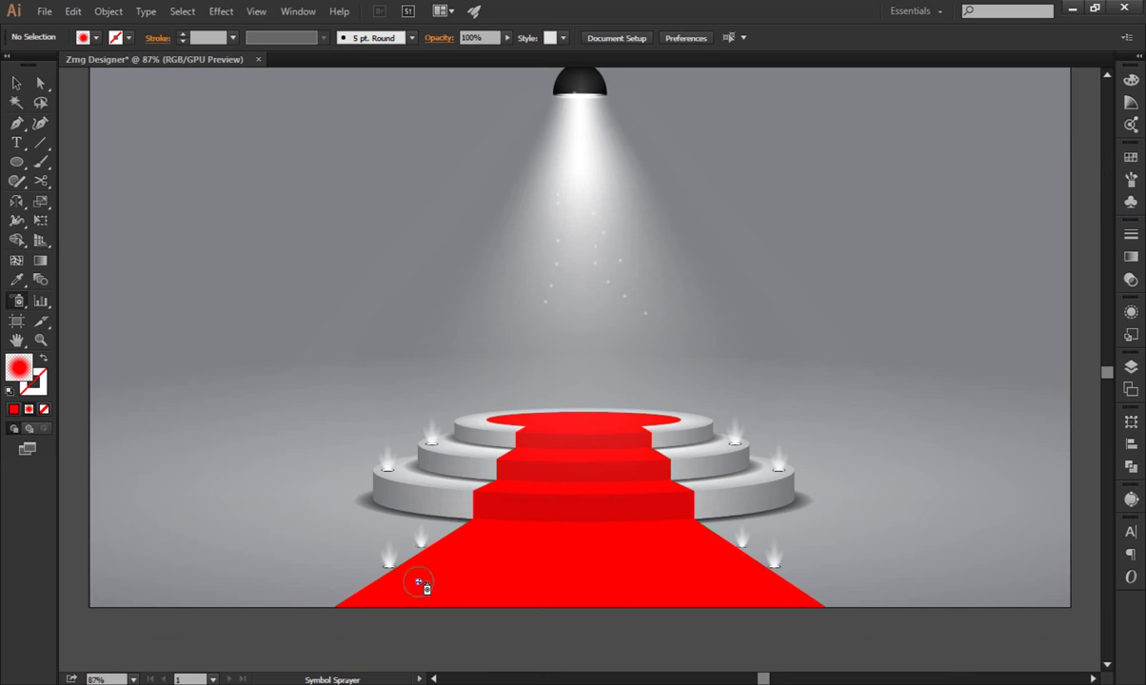
pyautogui.moveTo(420, 583)
pyautogui.mouseDown()
pyautogui.moveTo(648, 419)
pyautogui.moveTo(695, 551)
pyautogui.moveTo(741, 586)
pyautogui.moveTo(532, 592)
pyautogui.moveTo(482, 502)
pyautogui.moveTo(559, 440)
pyautogui.moveTo(585, 434)
pyautogui.moveTo(610, 534)
pyautogui.moveTo(556, 434)
pyautogui.moveTo(625, 530)
pyautogui.moveTo(519, 455)
pyautogui.moveTo(617, 519)
pyautogui.mouseUp()
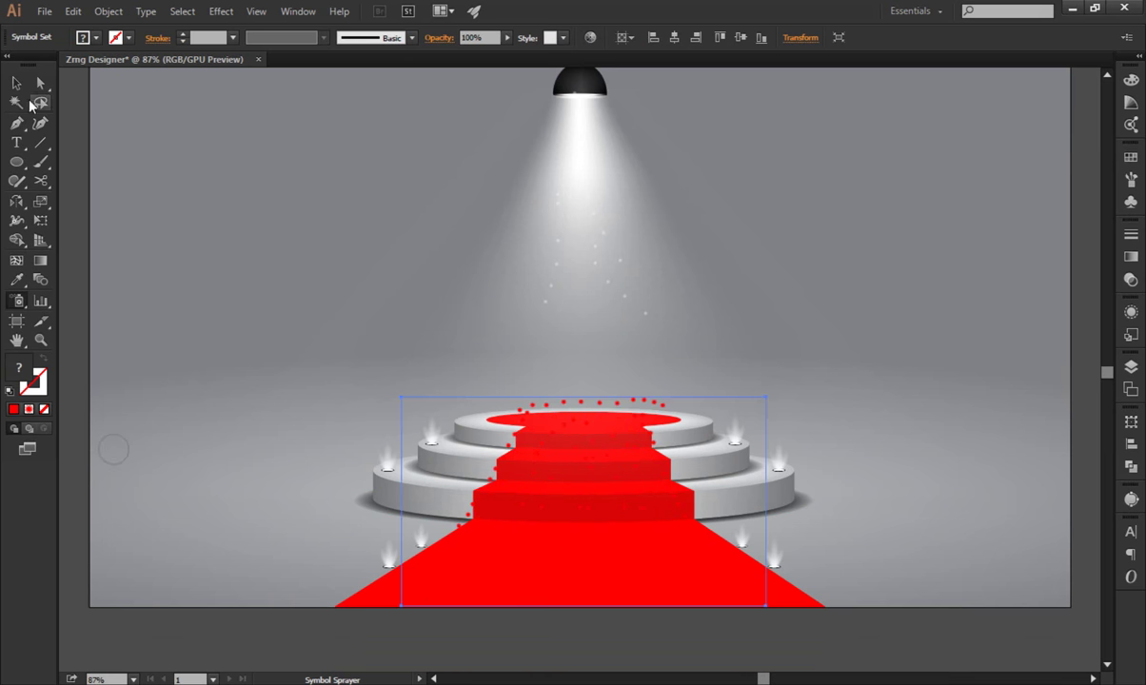
# Squeeze the red dot set flat onto the carpet, about 17.17 × 9.85 cm.
pyautogui.click(17, 84)
pyautogui.moveTo(583, 399); pyautogui.dragTo(587, 411)
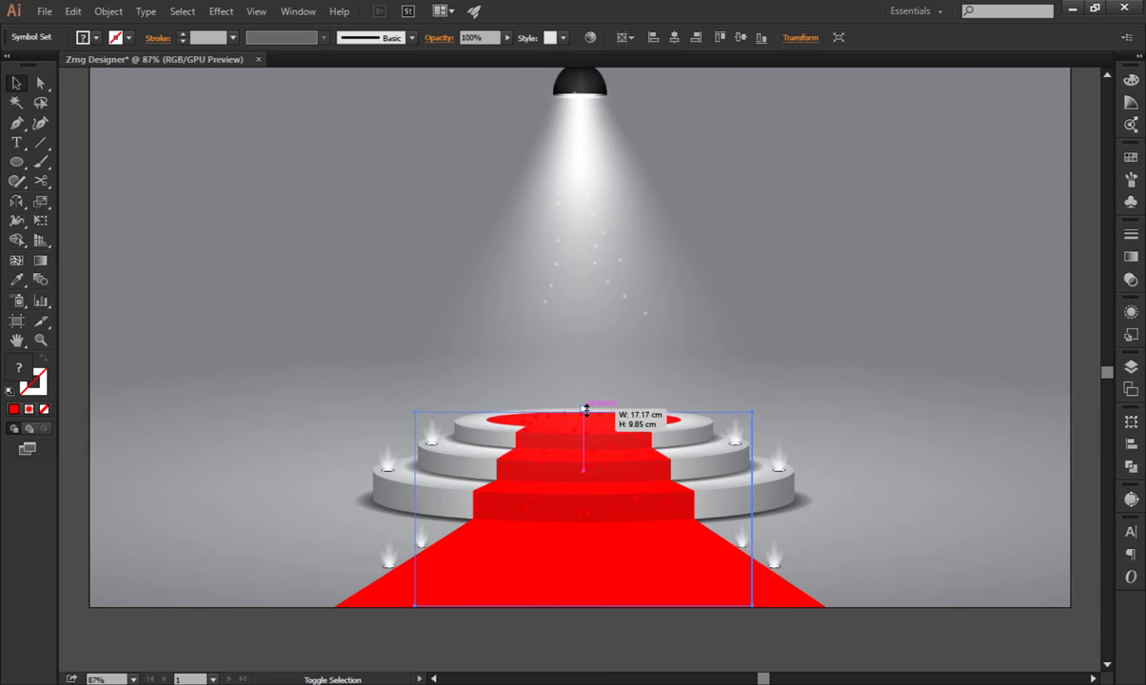
pyautogui.click(981, 422)
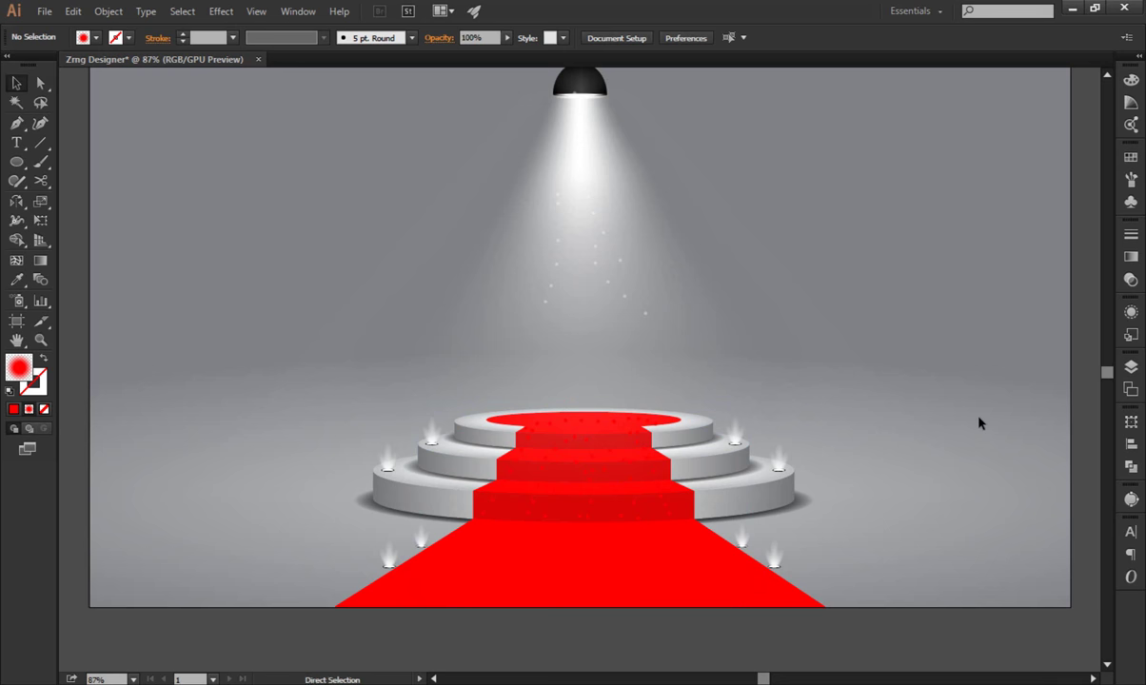
pyautogui.scroll(1, 980, 423)
pyautogui.click(620, 317)
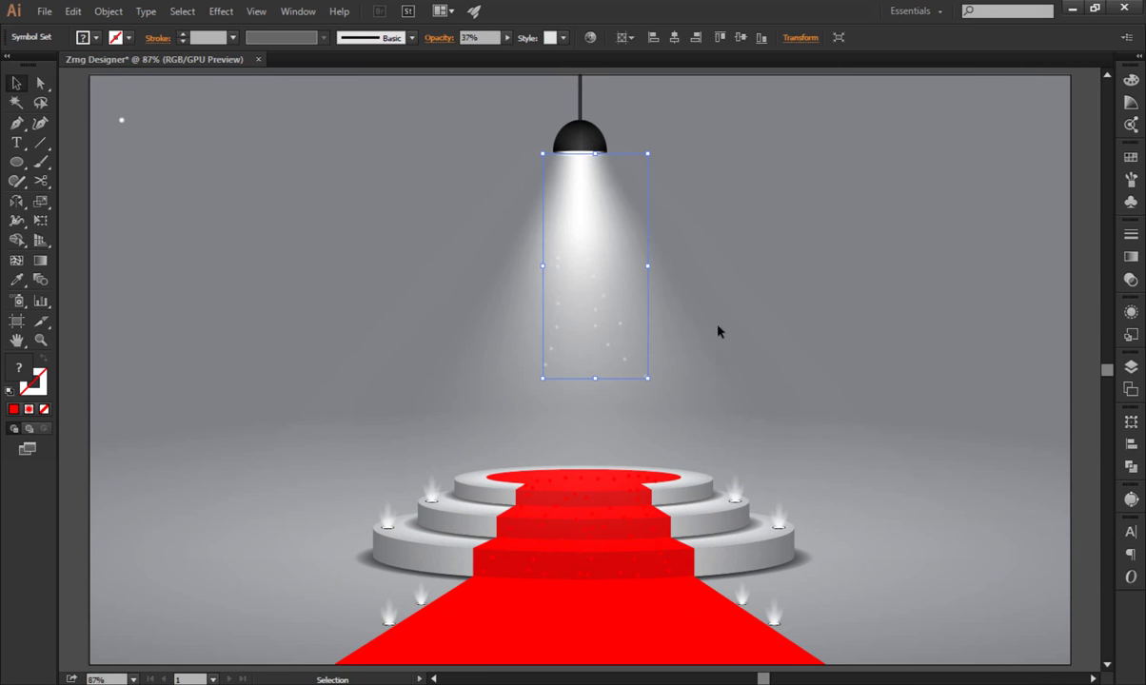
pyautogui.click(926, 304)
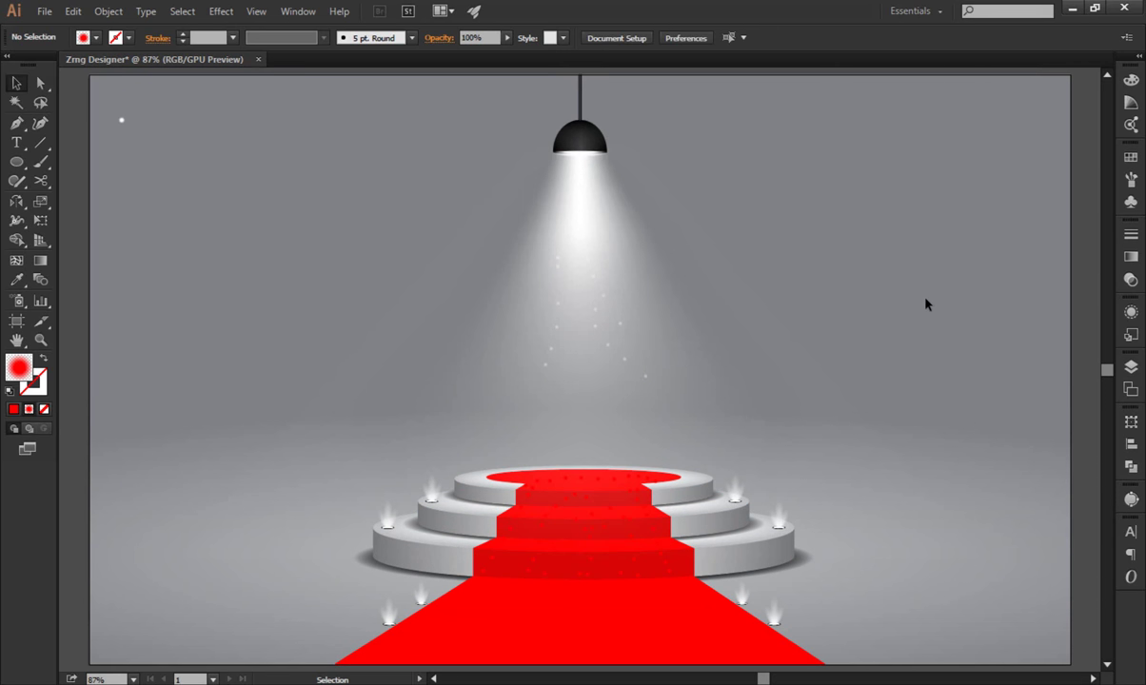